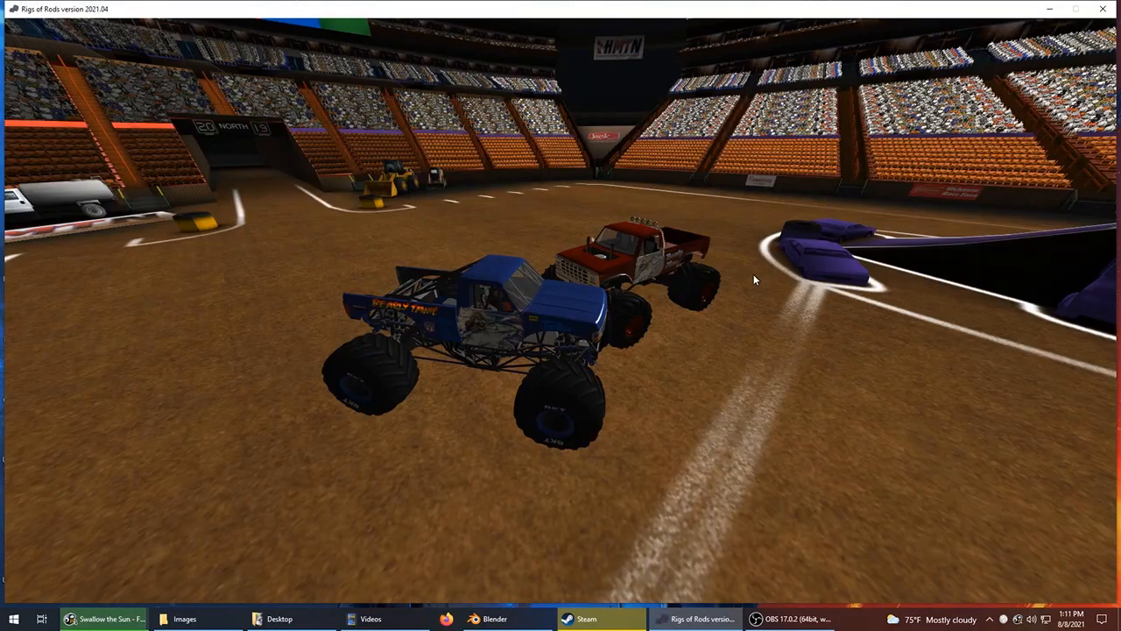
Set the simulation camera's FOV to 36 for a closer view of the two monster trucks.
right_click_drag(695, 268, 644, 302)
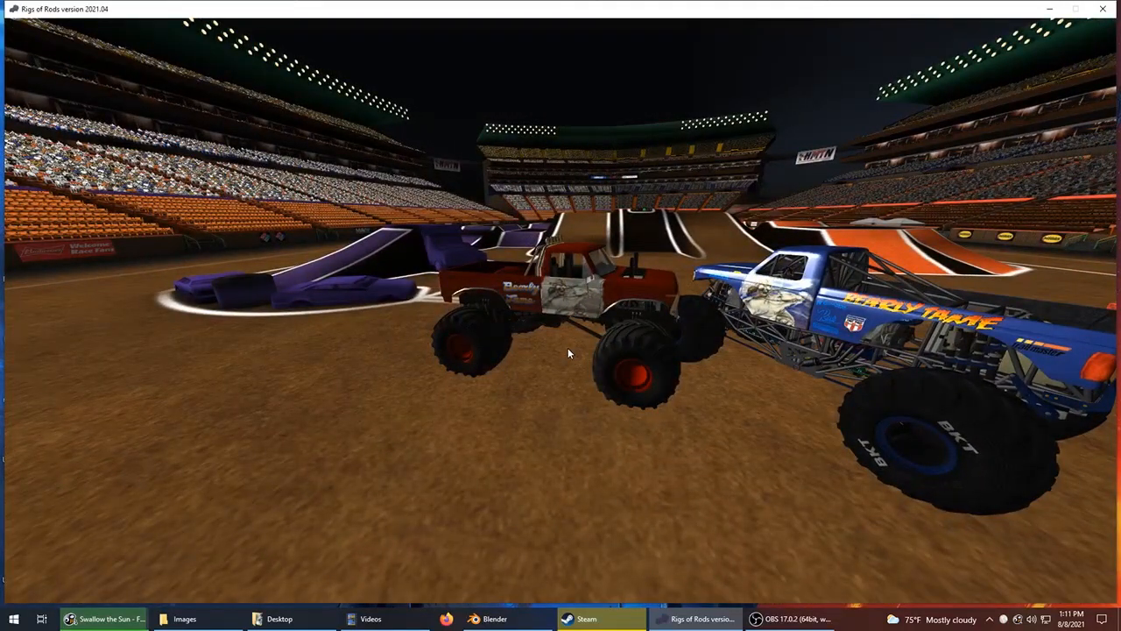
middle_click(774, 342)
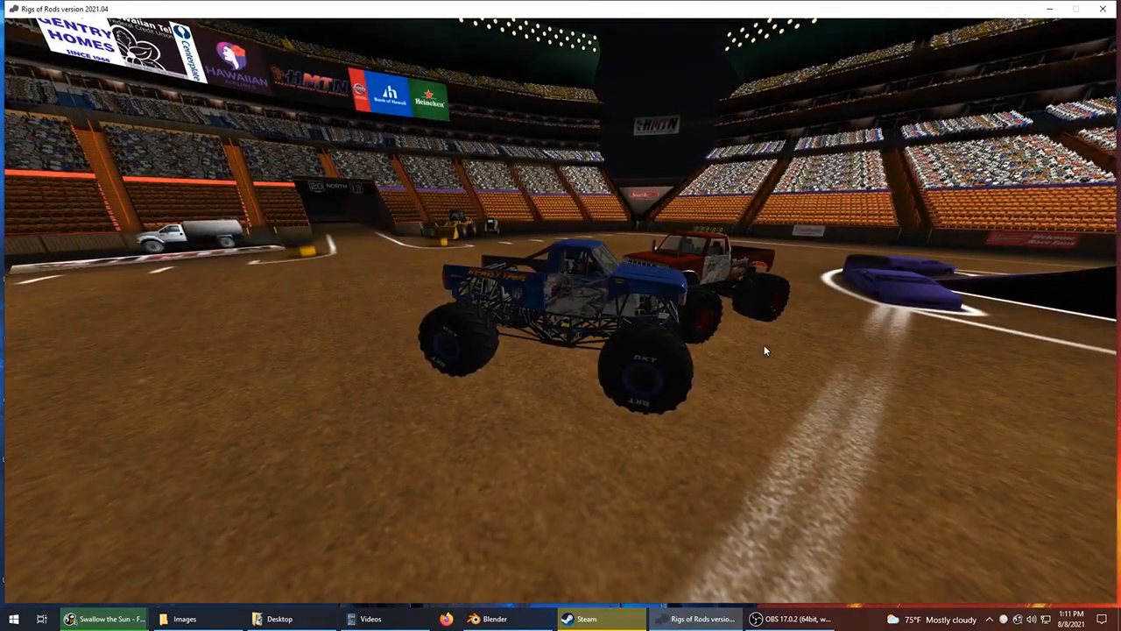
right_click_drag(760, 345, 850, 353)
middle_click(761, 298)
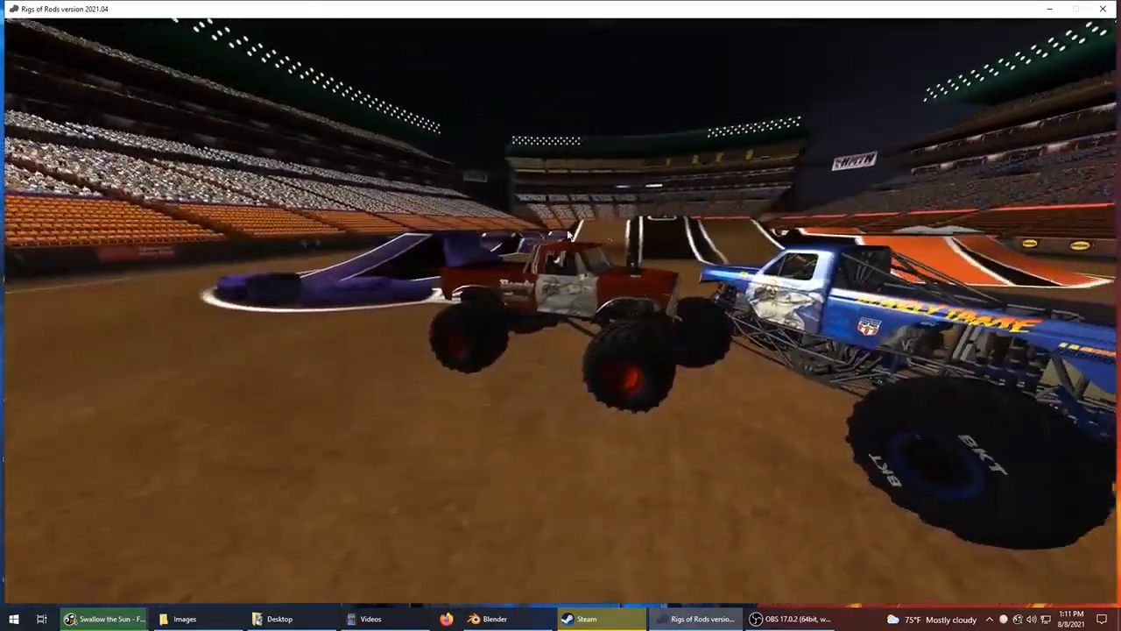
middle_click(973, 287)
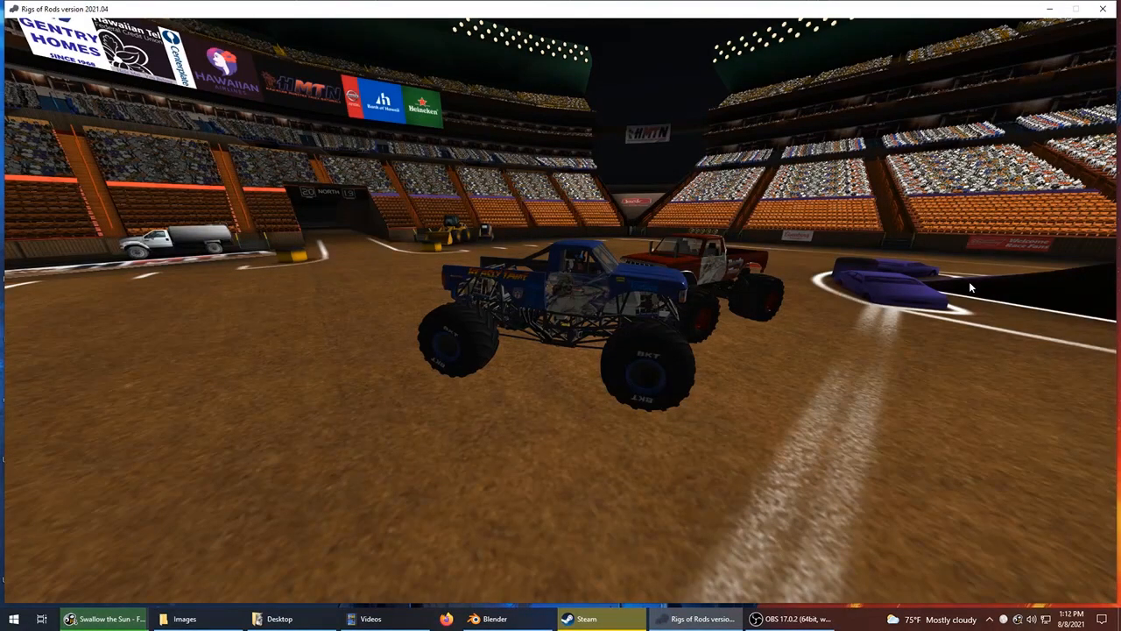
middle_click(745, 274)
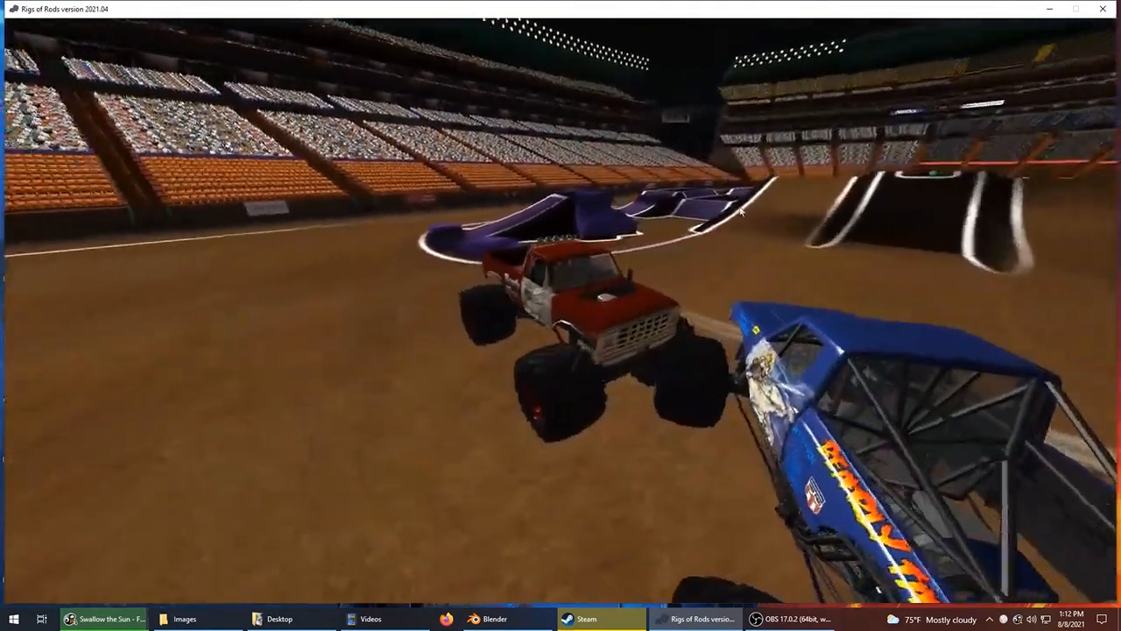
mouse_move(620, 33)
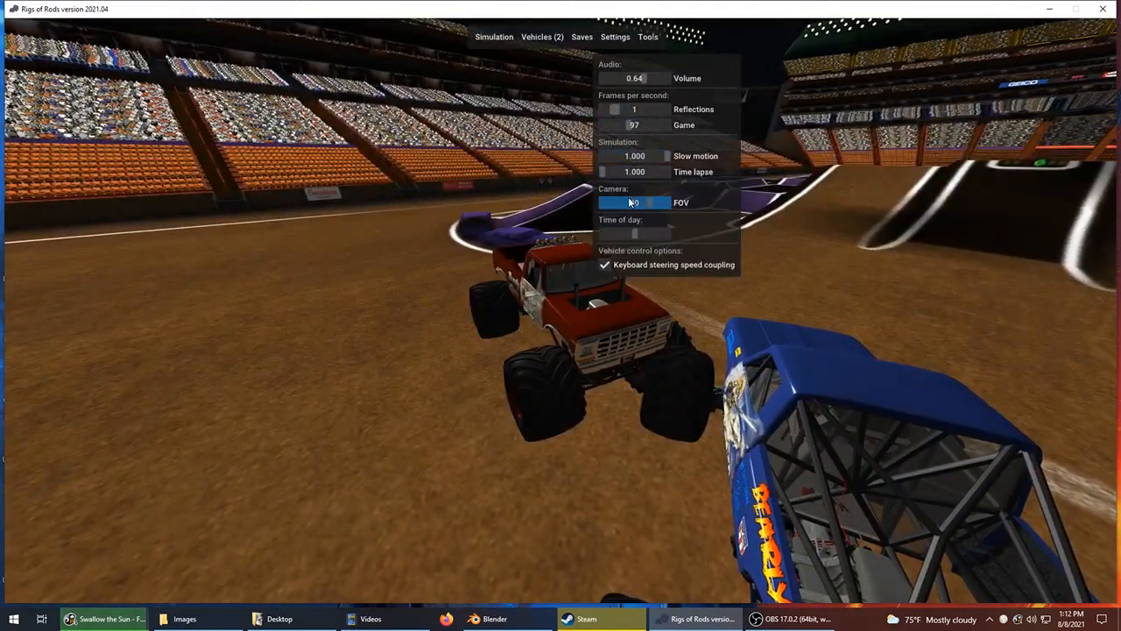
left_click_drag(629, 202, 620, 202)
Examine the bodies, chassis and paint of the blue and red Bearly Tame trucks up close from several angles.
right_click_drag(549, 213, 822, 183)
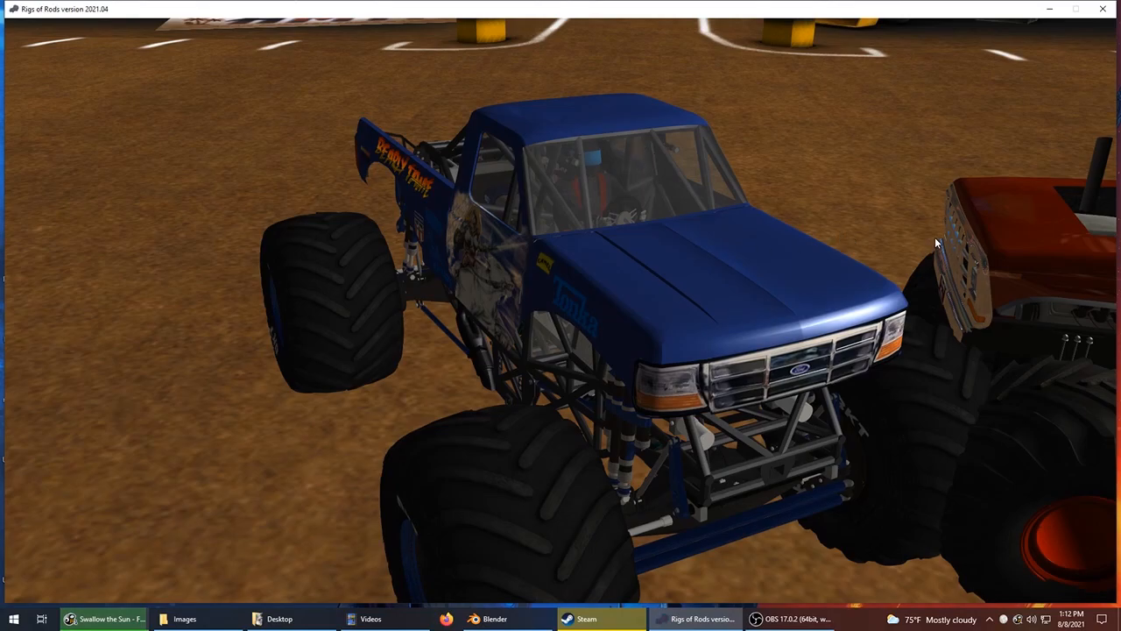
middle_click(961, 250)
right_click_drag(917, 250, 727, 279)
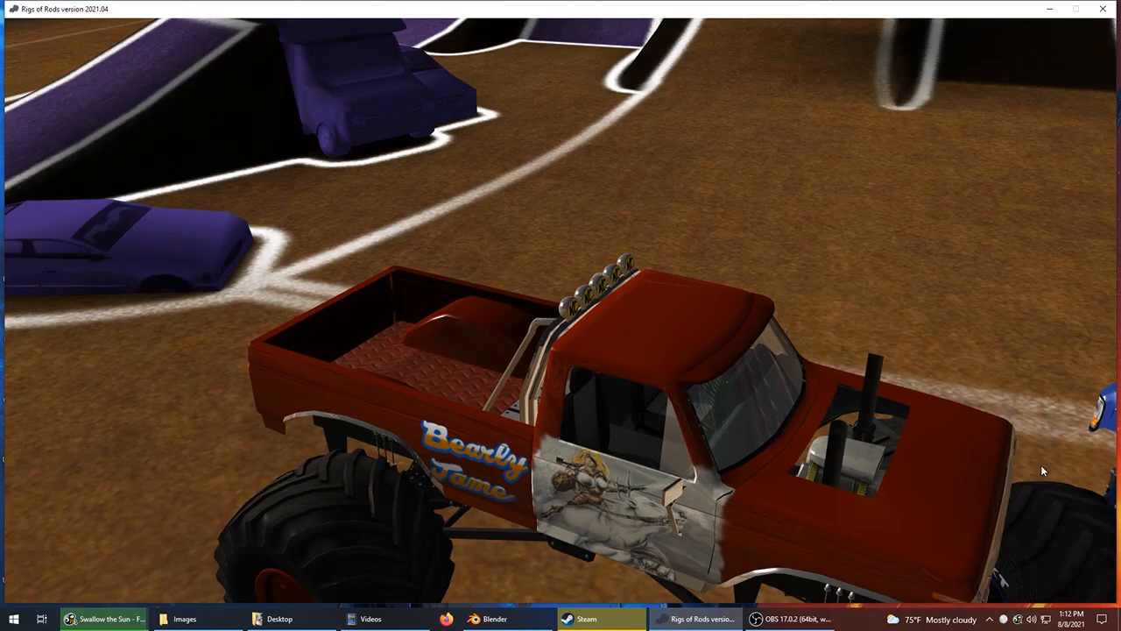
middle_click(1054, 512)
right_click_drag(1040, 511, 881, 278)
middle_click(1016, 145)
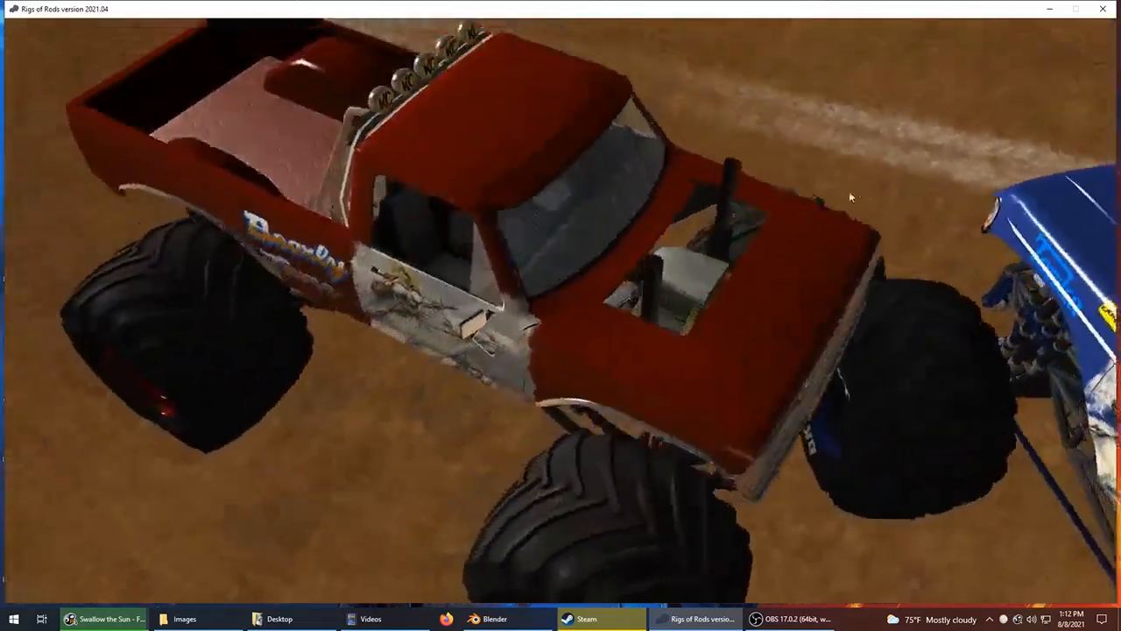
right_click_drag(762, 271, 697, 389)
middle_click(1017, 240)
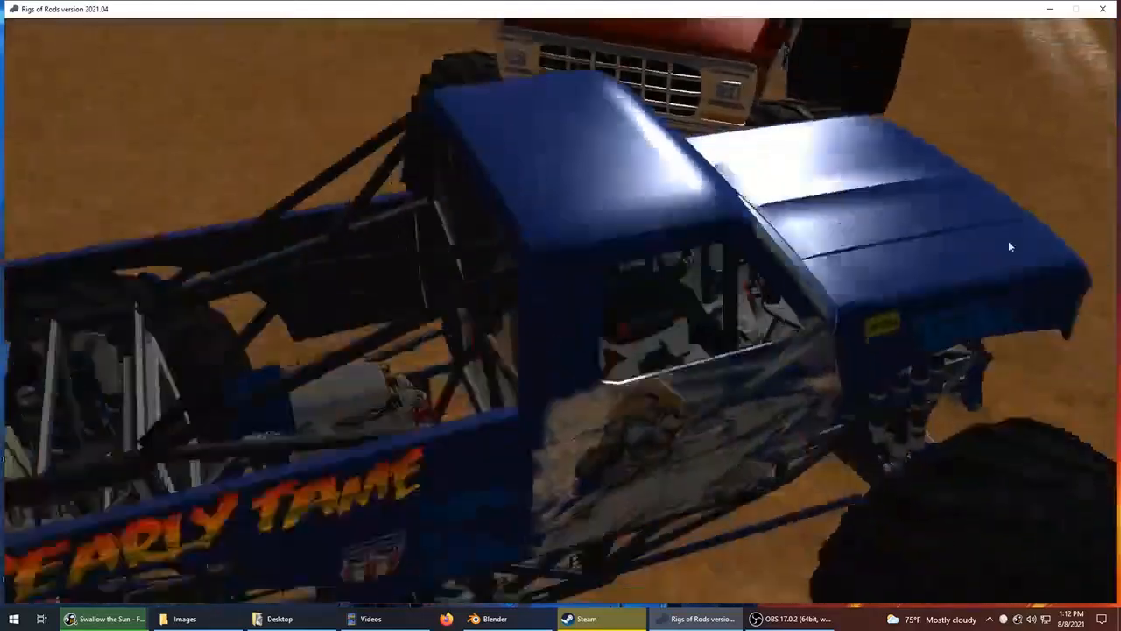
right_click_drag(848, 257, 711, 421)
right_click_drag(639, 553, 640, 624)
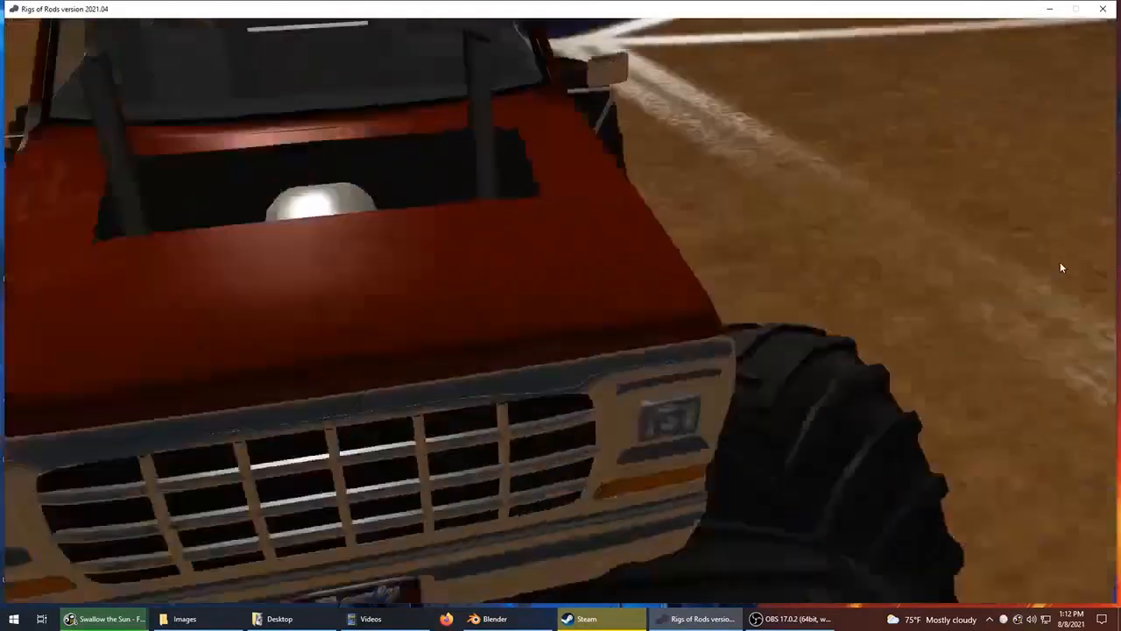
right_click_drag(555, 336, 737, 482)
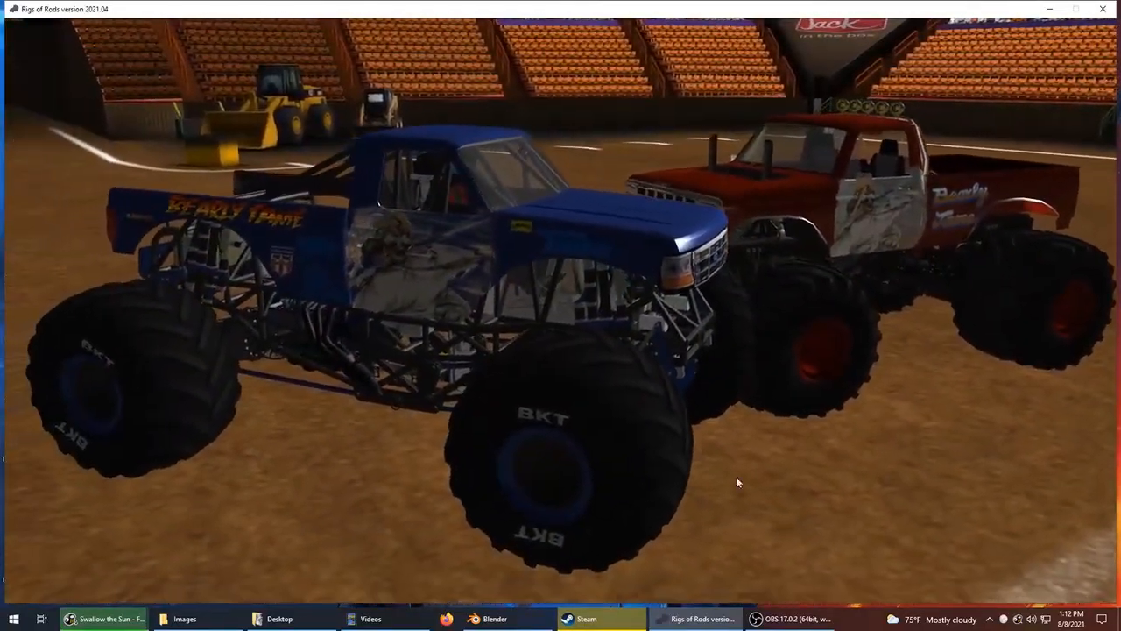
Minimize the game and open the content folder of the Rigs of Rods installation in File Explorer.
left_click(219, 620)
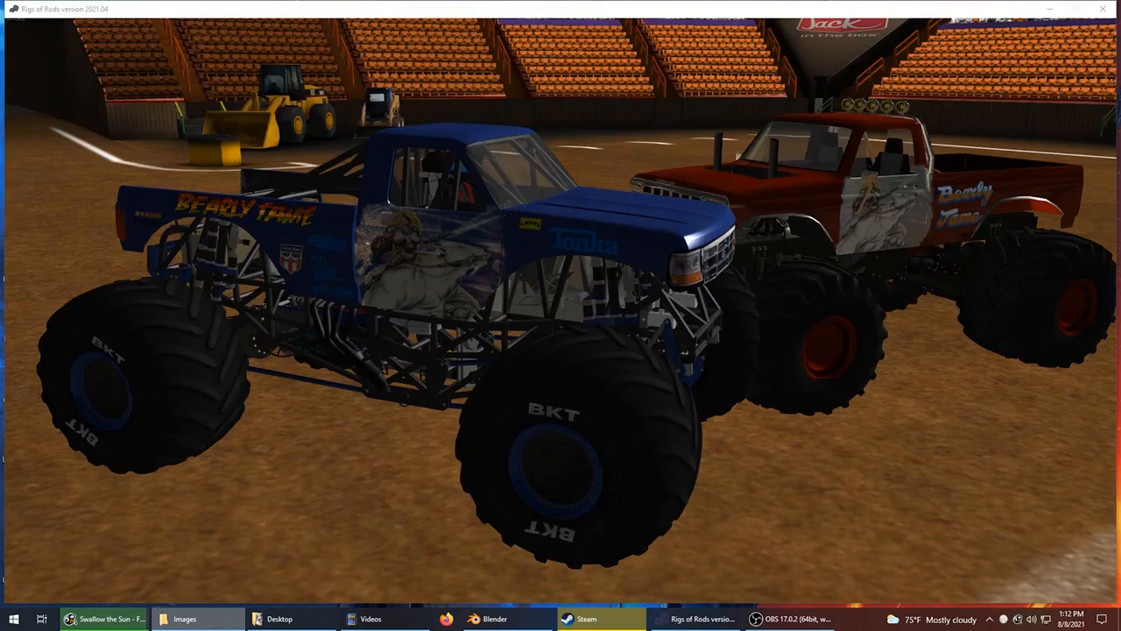
left_click(701, 620)
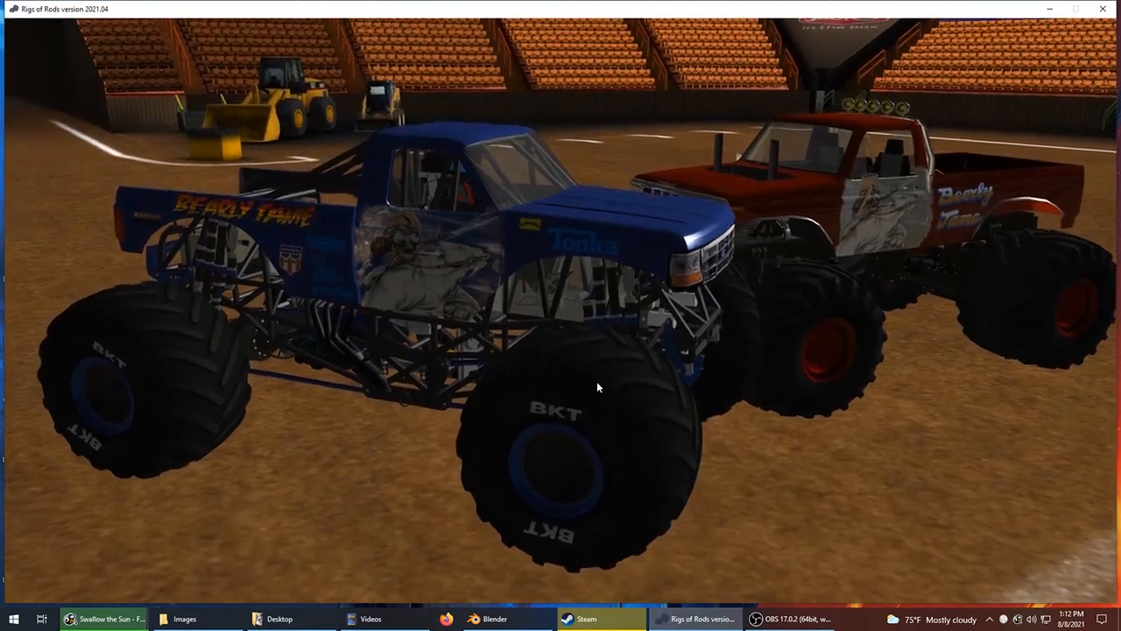
left_click(703, 623)
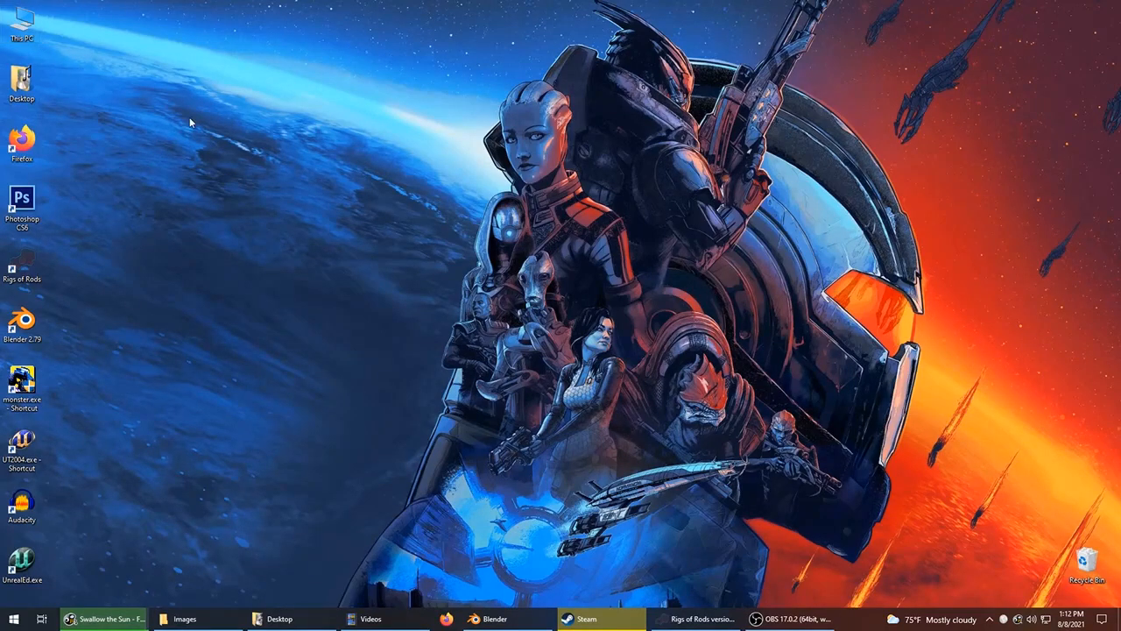
key("super+e")
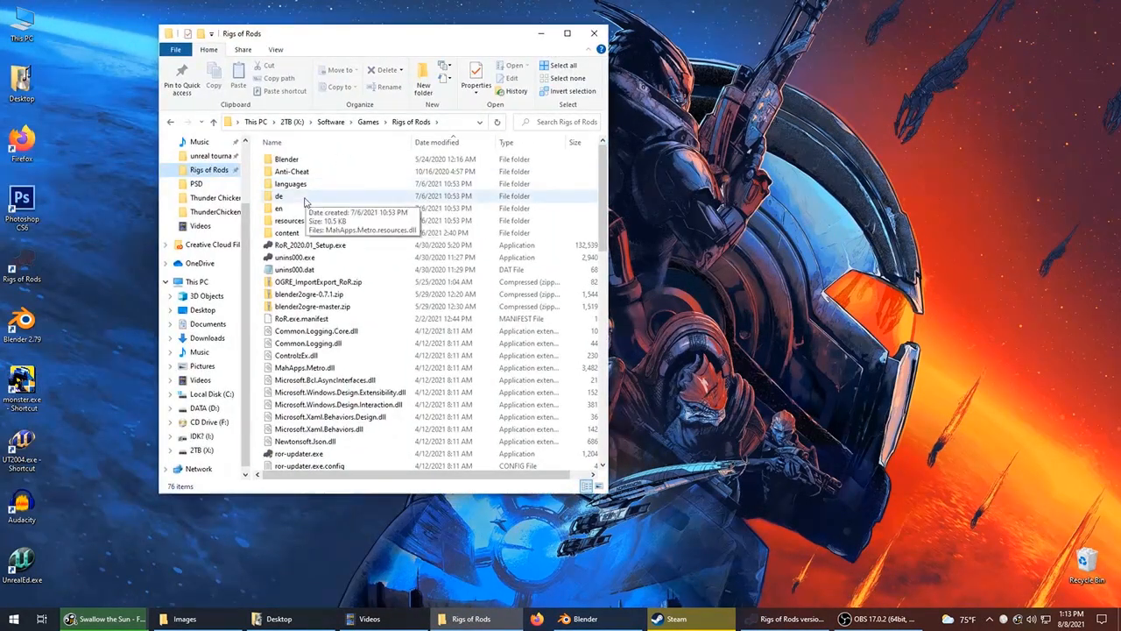
left_click(289, 234)
double_click(291, 234)
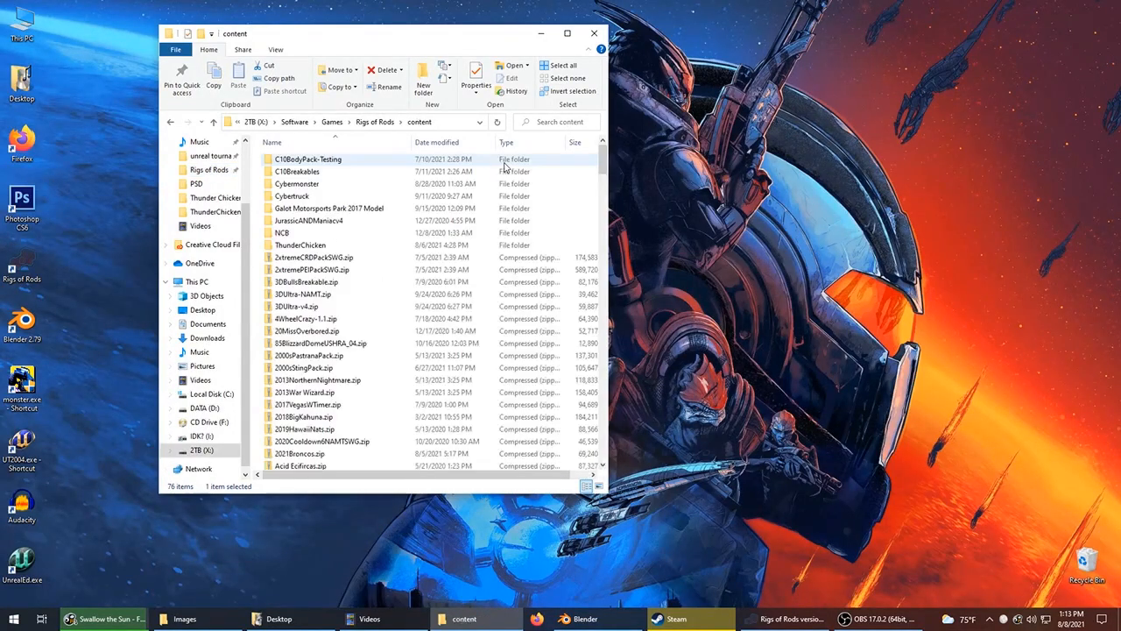
Extract BearlyTame2020.zip into its own BearlyTame2020 folder inside content and select the extracted folder.
left_click(441, 260)
key("b")
left_click(445, 266)
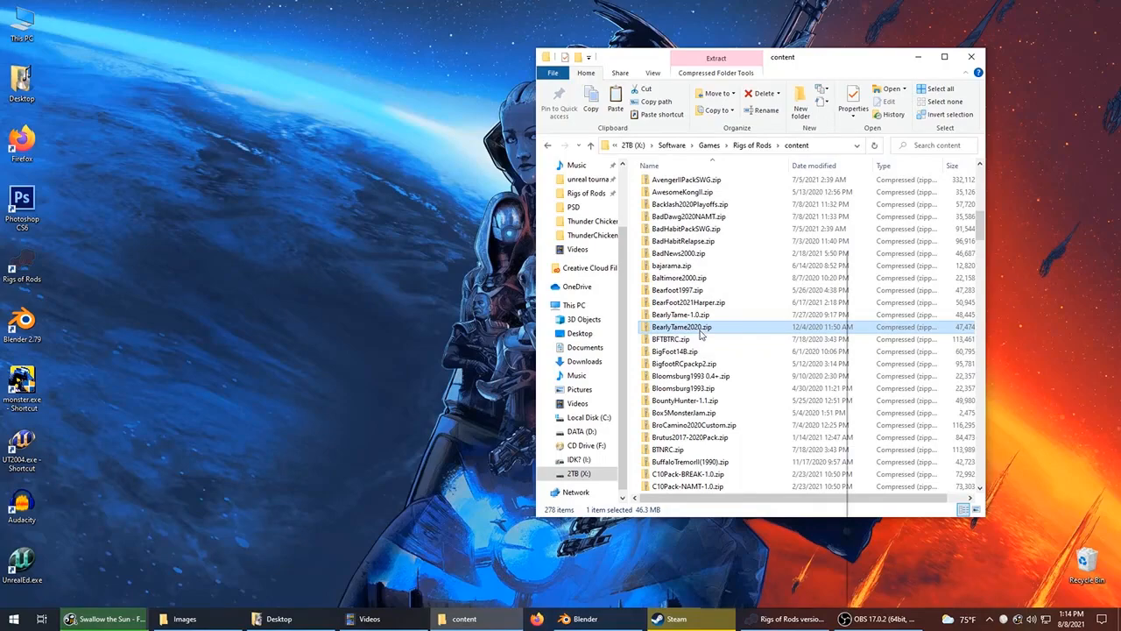
right_click(701, 333)
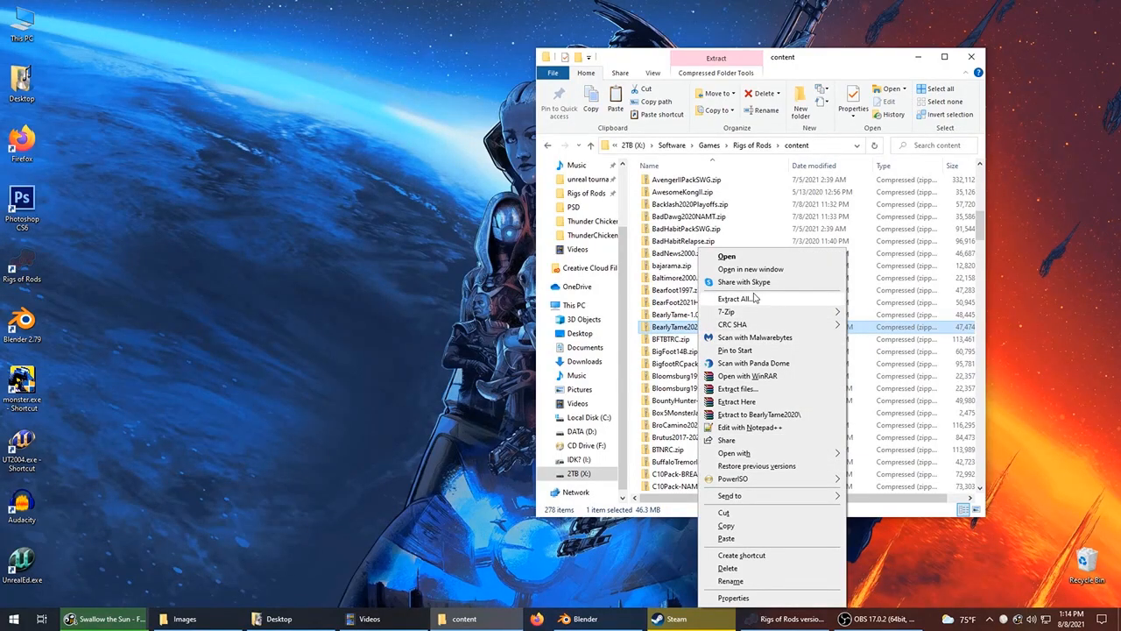
left_click(763, 388)
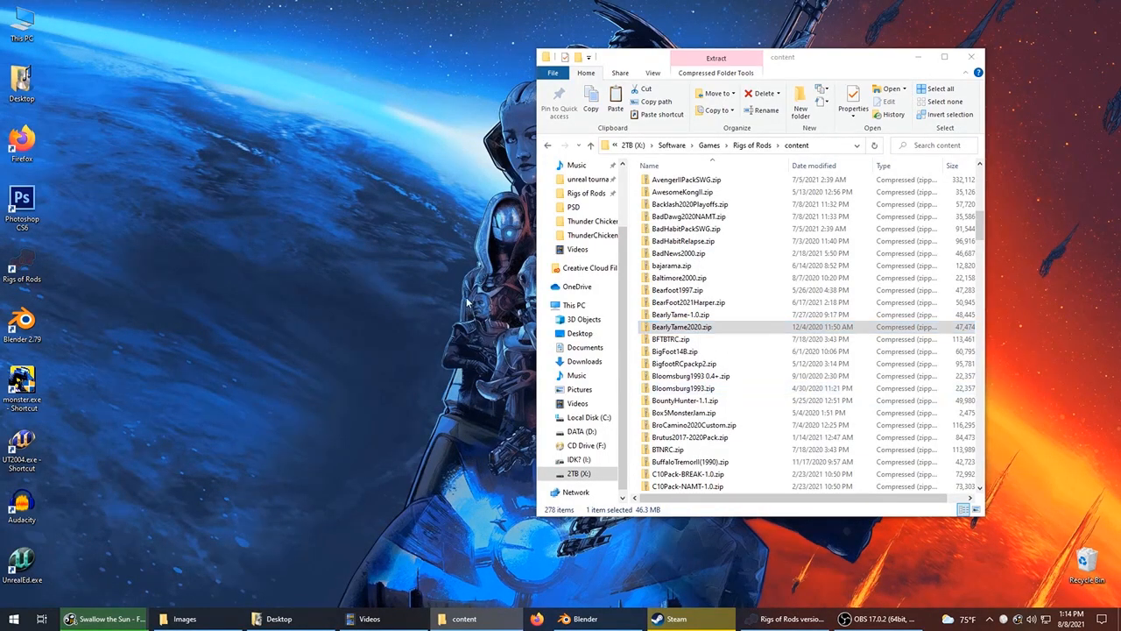
left_click(595, 428)
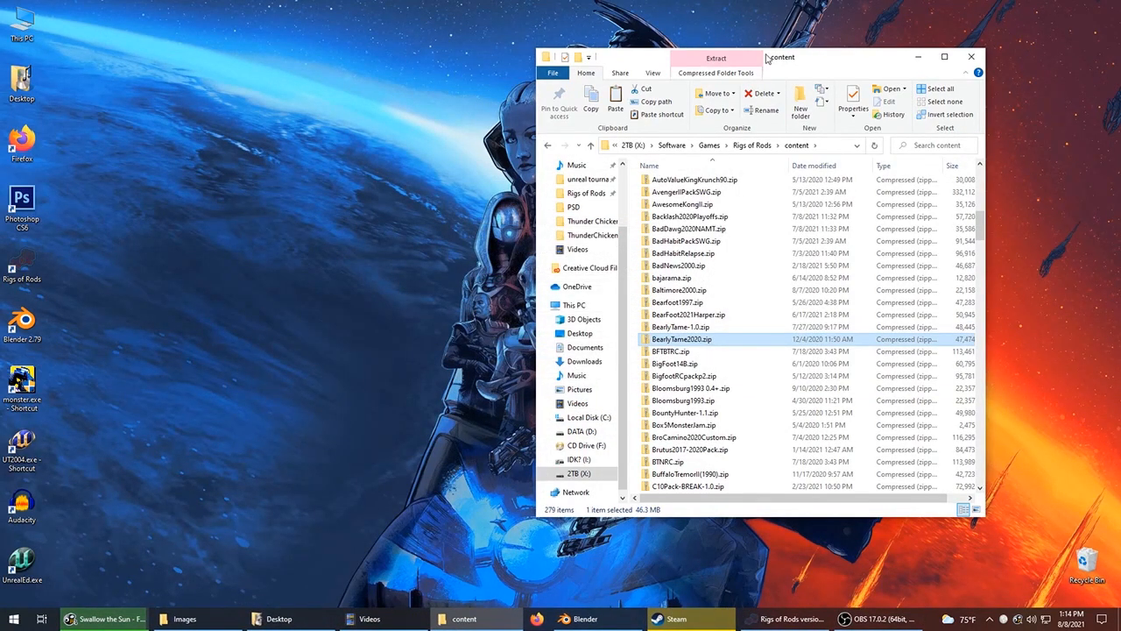
left_click_drag(776, 57, 608, 50)
scroll(595, 281, "up", 10)
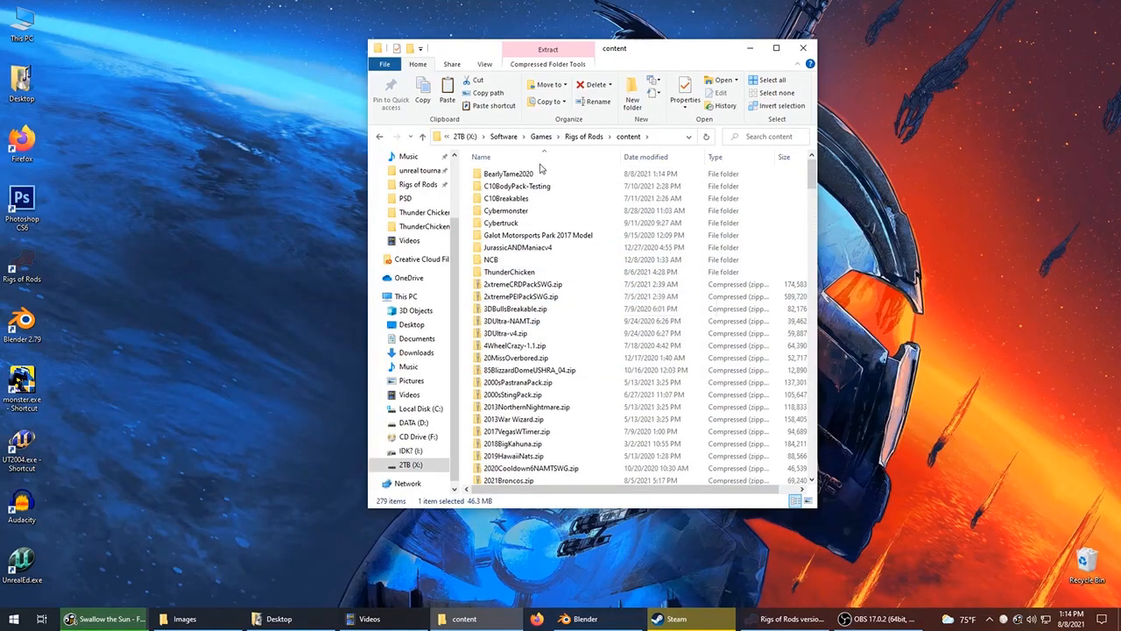
left_click(537, 174)
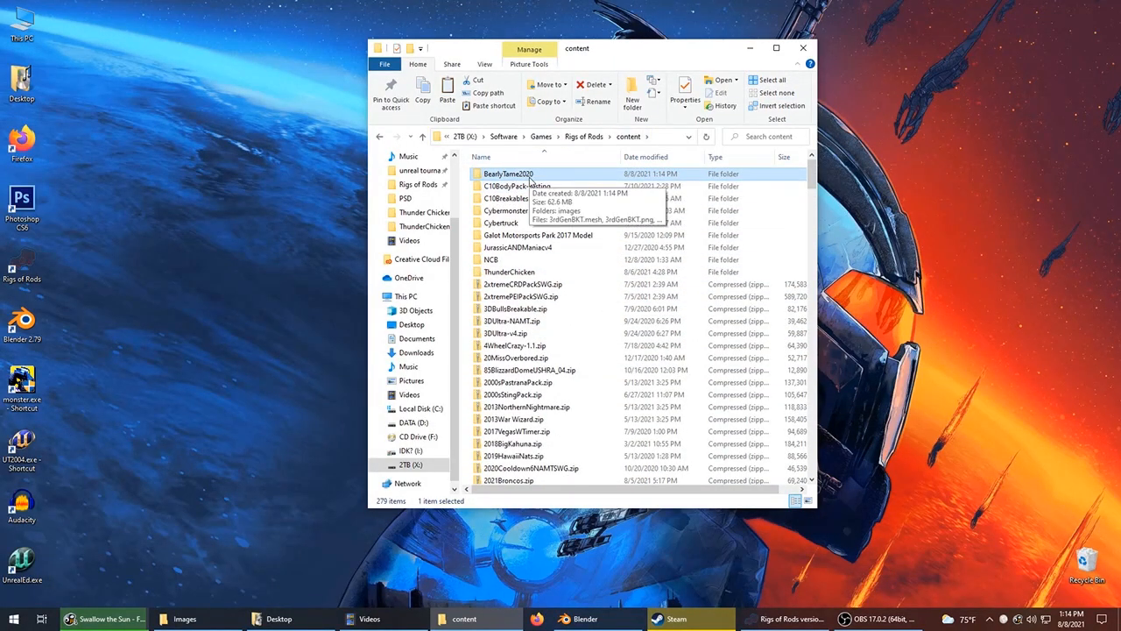
Switch back to Rigs of Rods and exit the running simulation.
scroll(618, 298, "down", 12)
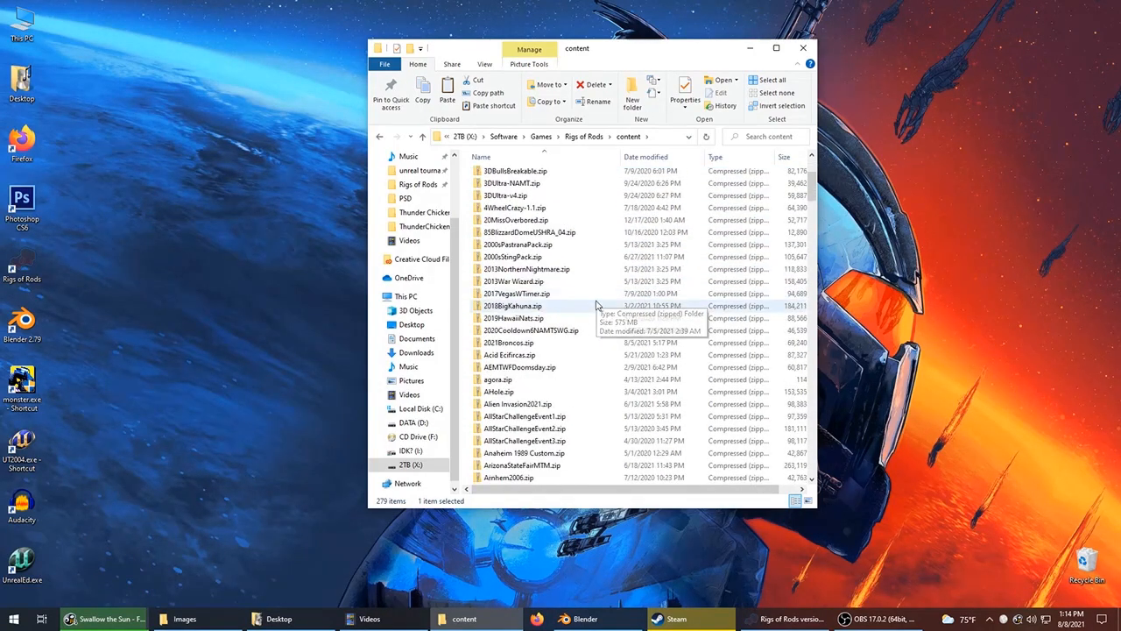
key("alt+Tab")
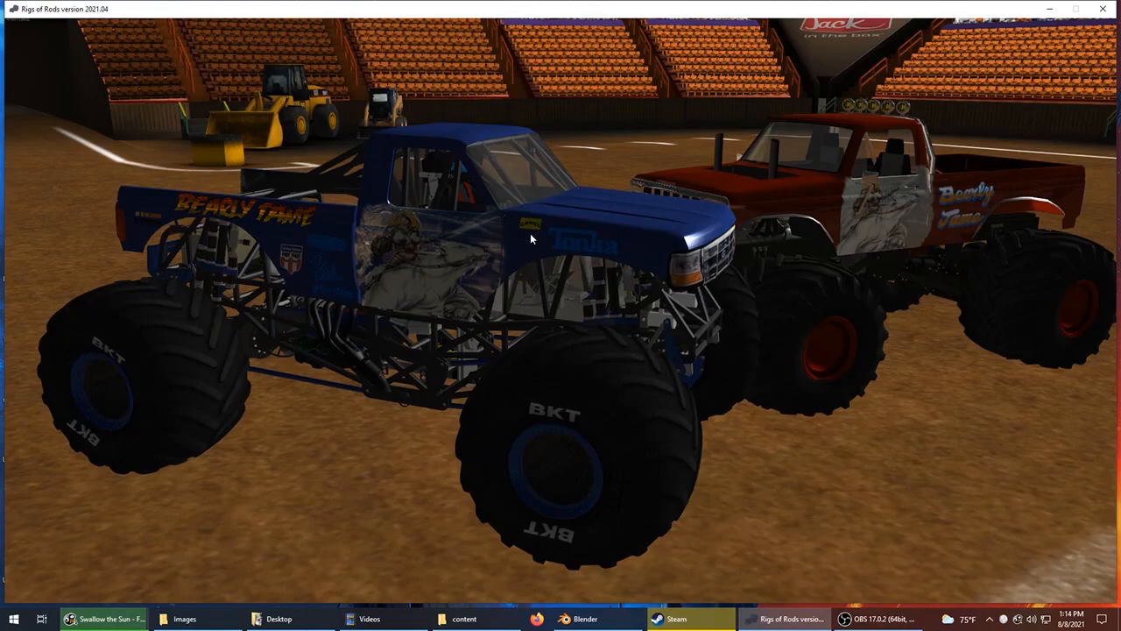
mouse_move(618, 44)
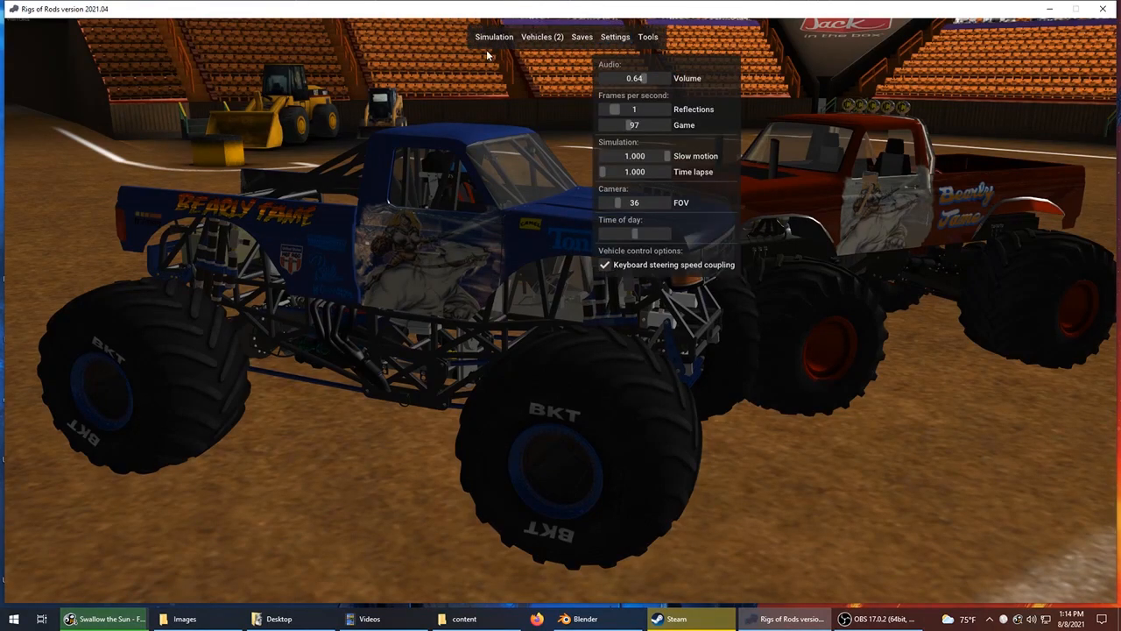
mouse_move(493, 39)
left_click(516, 113)
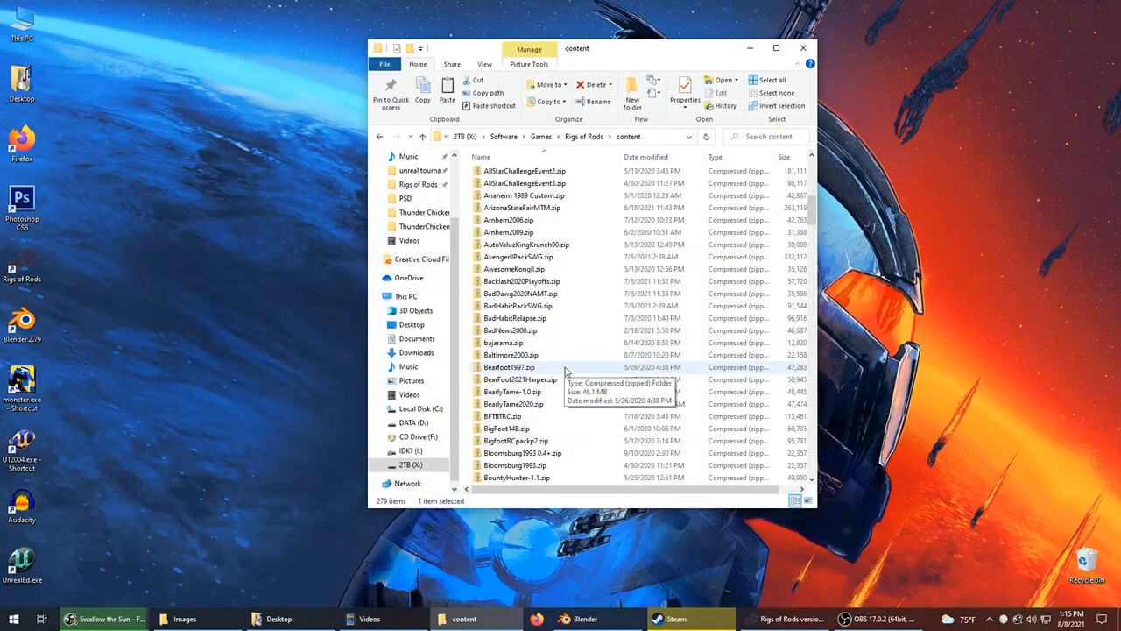
Delete BearlyTame2020.zip from the content folder, retrying the deletion once the game is closed.
left_click(545, 404)
key("Delete")
left_click(578, 255)
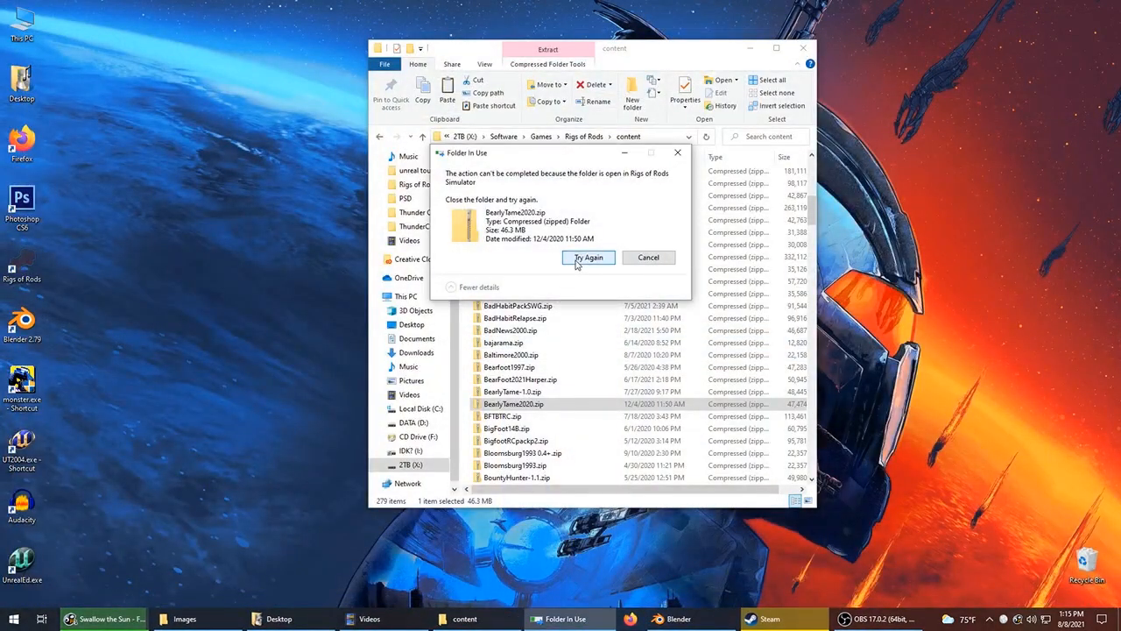
left_click(583, 258)
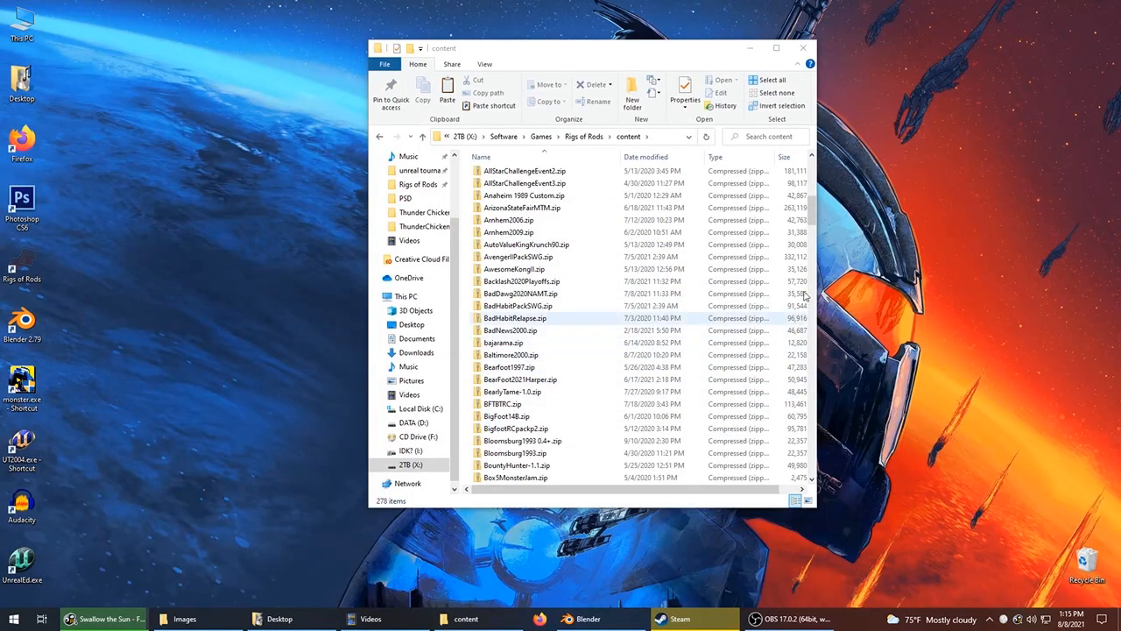
Open the extracted BearlyTame2020 folder to view the truck's files.
left_click_drag(813, 208, 814, 158)
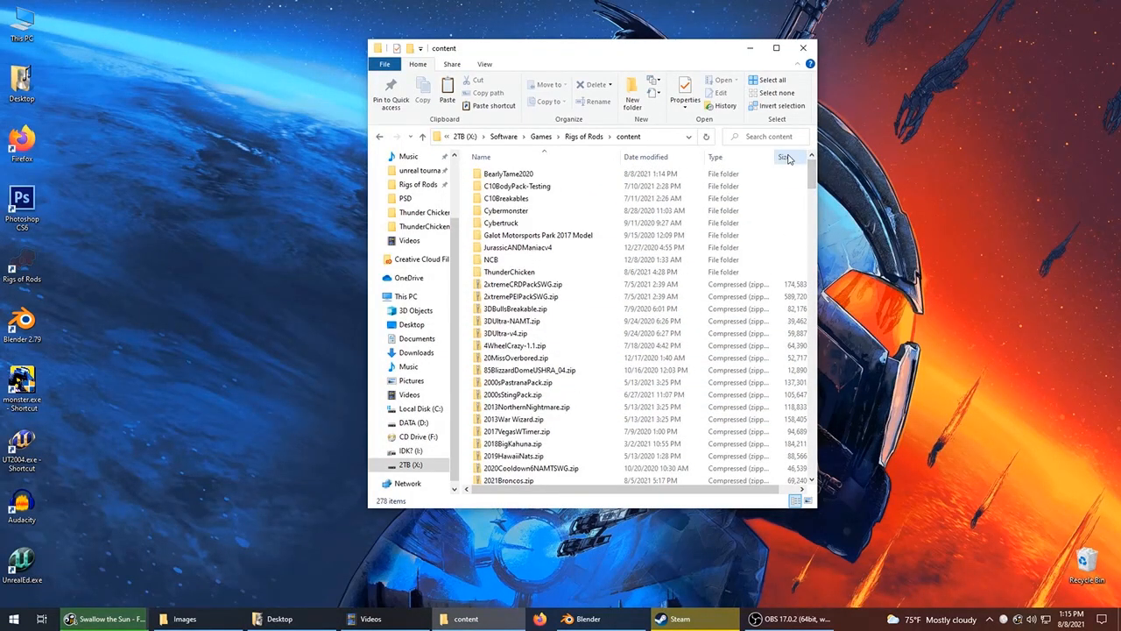
left_click(570, 175)
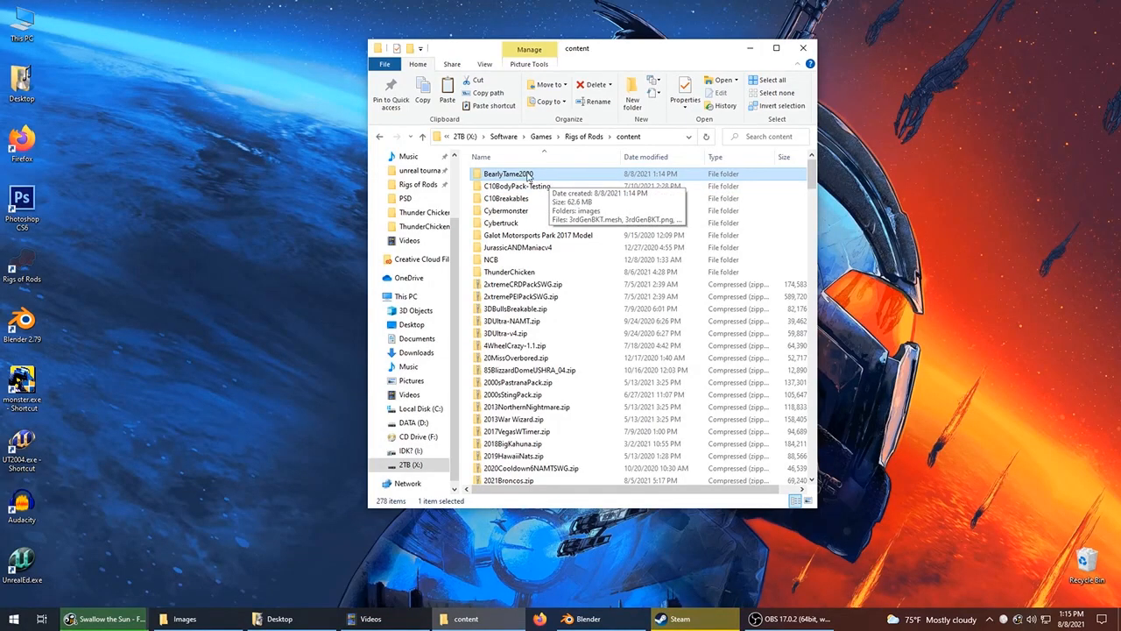
double_click(529, 175)
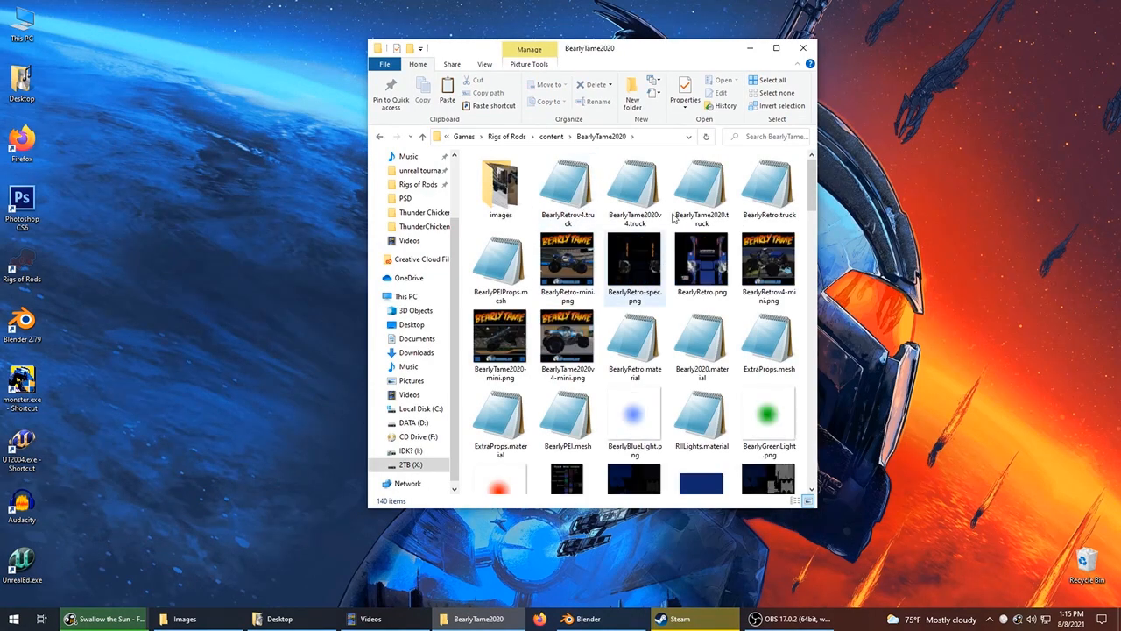
left_click_drag(587, 50, 568, 49)
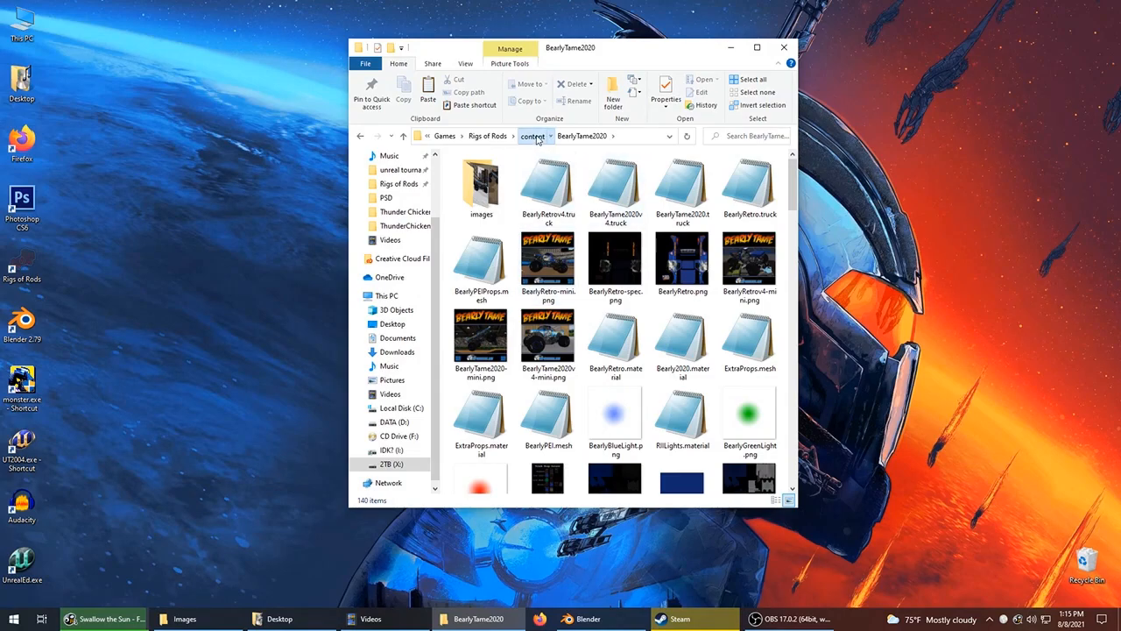
Rename the BearlyTame2020 folder inside content as BearlyTame88 and open it.
left_click(532, 137)
double_click(515, 177)
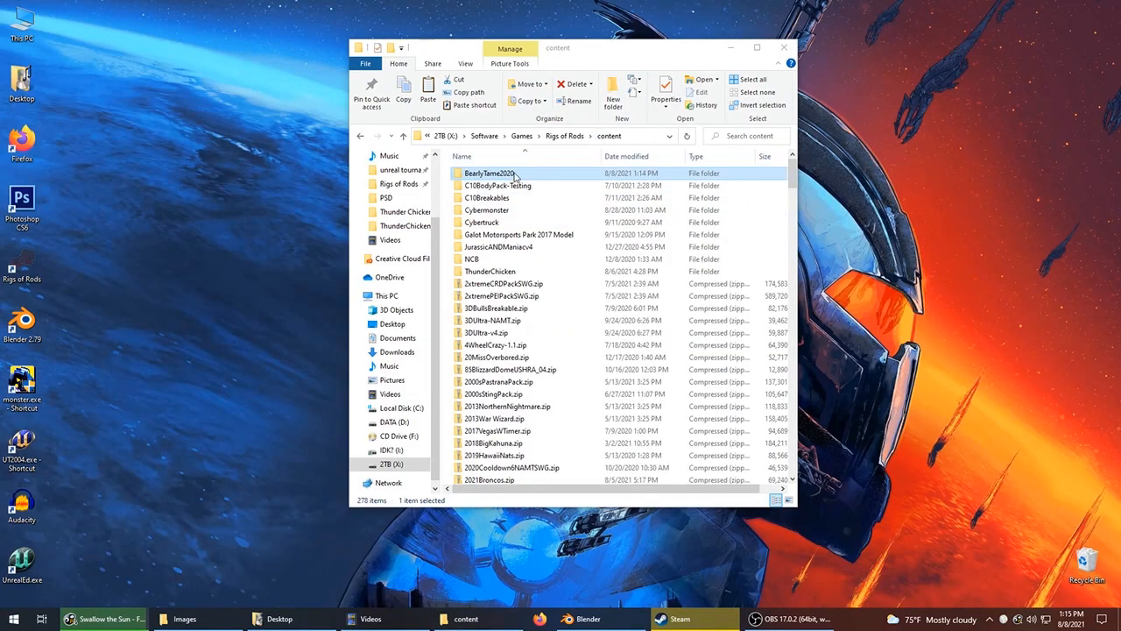
right_click(515, 175)
left_click(571, 557)
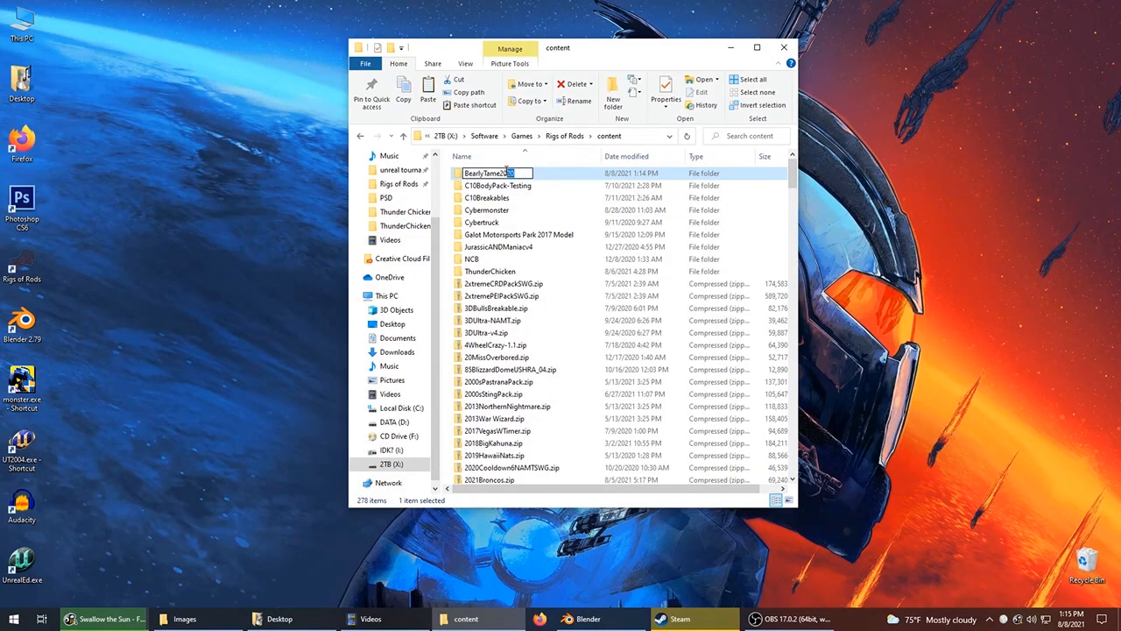
double_click(501, 174)
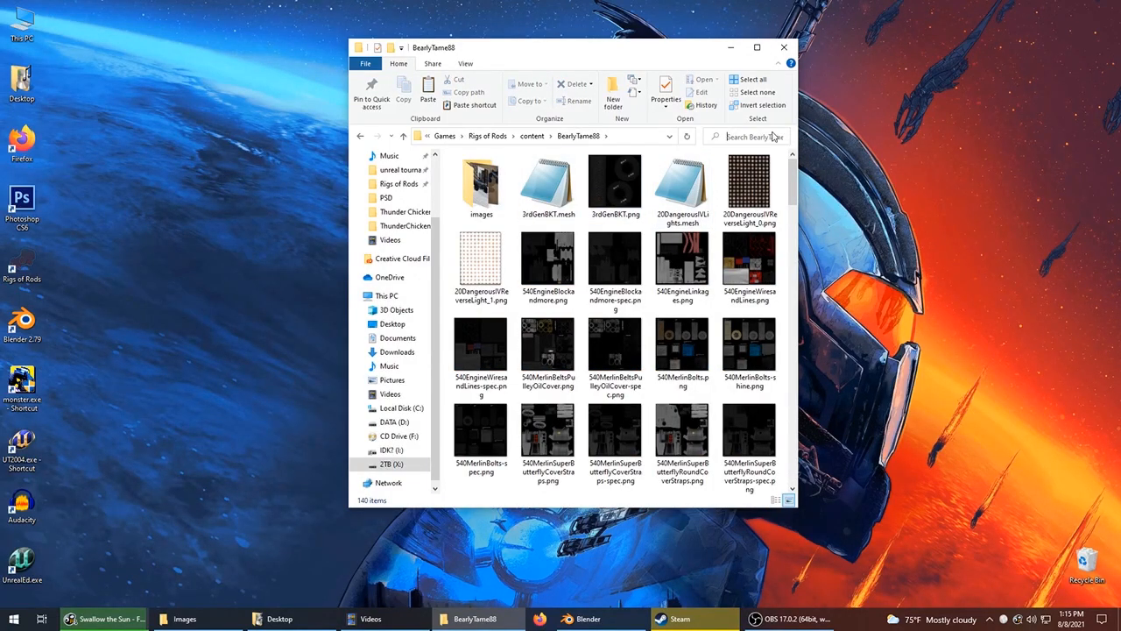
Search the BearlyTame88 folder for .truck files and compare the v4 versions with the non-v4 versions.
type("truck")
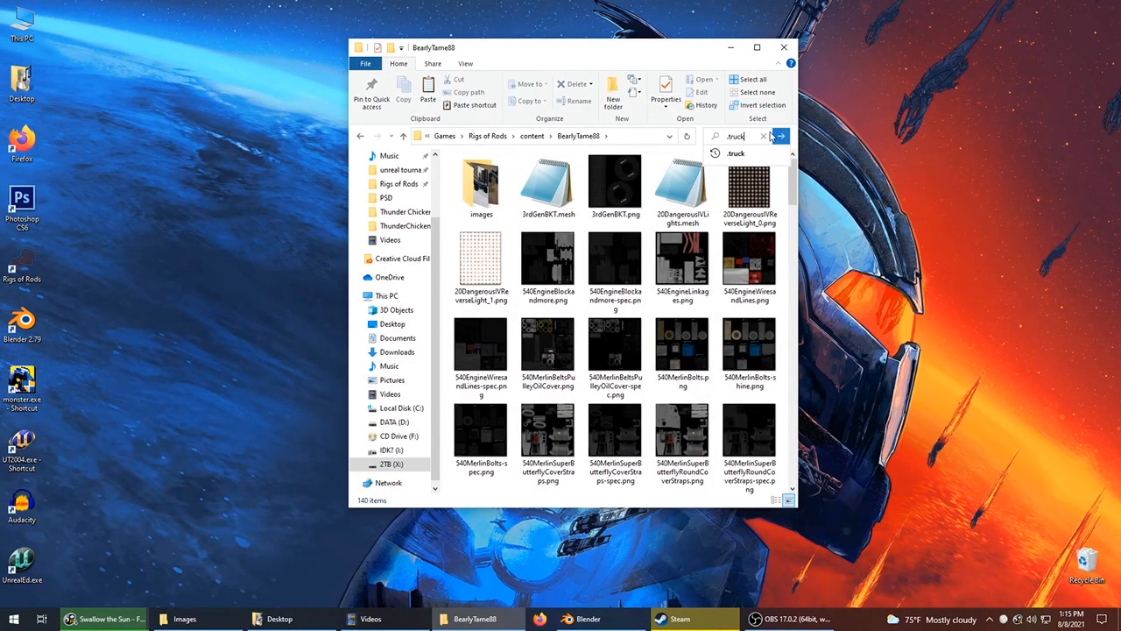
left_click(773, 136)
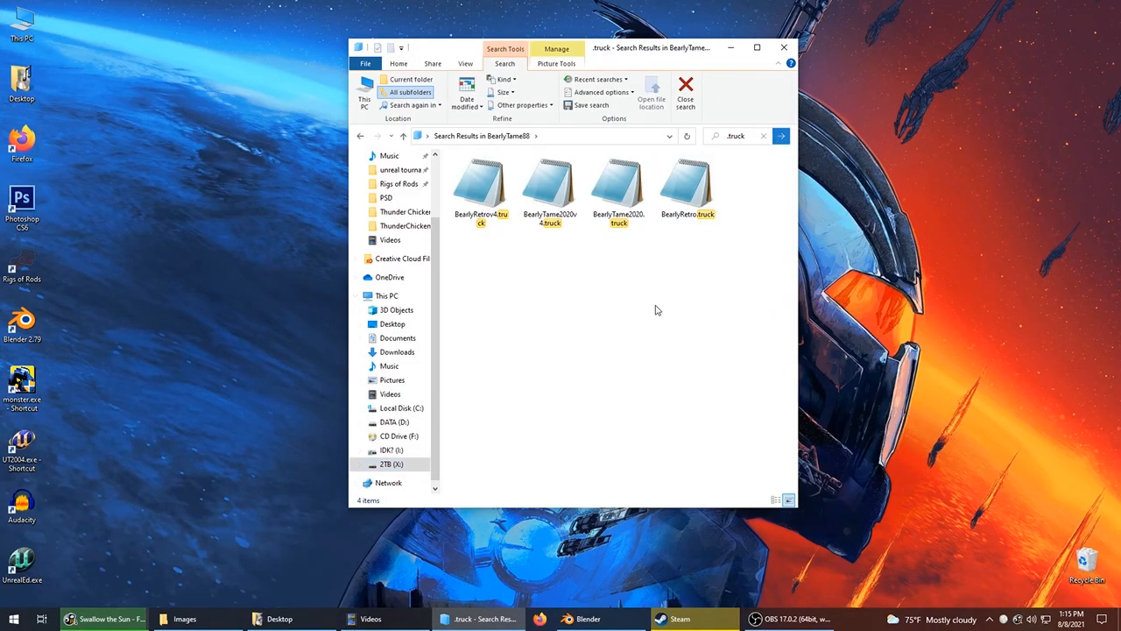
left_click(620, 204)
left_click(497, 191)
left_click(537, 191)
left_click(493, 191)
left_click(684, 219)
left_click(648, 218)
left_click(556, 213)
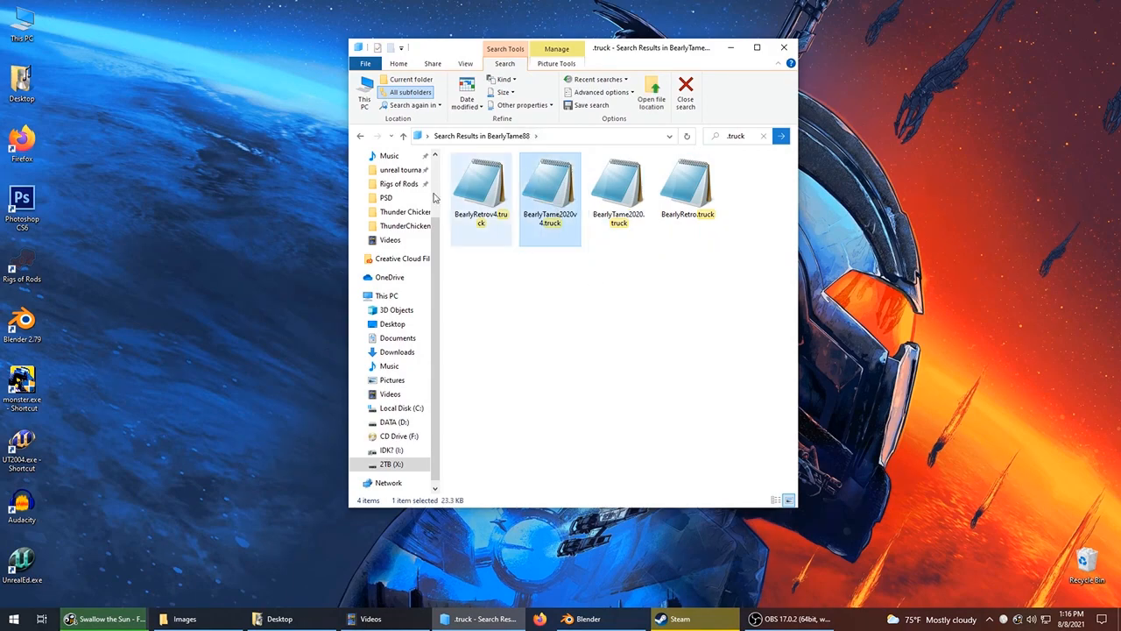
left_click(500, 233)
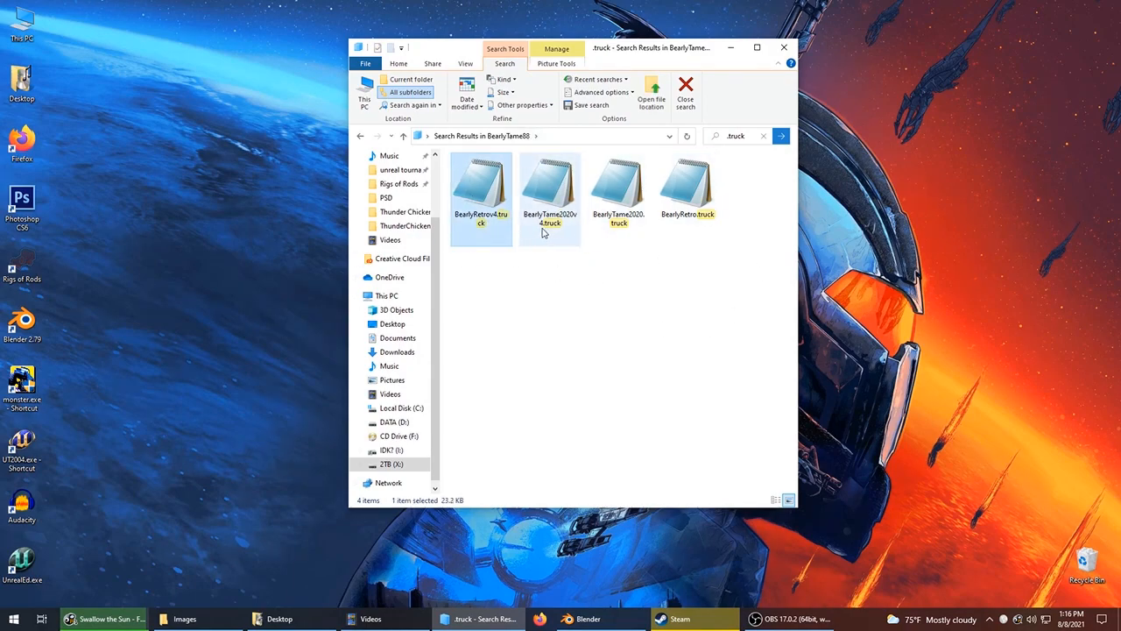
Delete the two non-v4 files, BearlyTame2020.truck and BearlyRetro.truck, and refresh the search results.
left_click_drag(731, 258, 605, 228)
key("Delete")
key("Escape")
left_click(666, 298)
right_click(655, 287)
left_click(701, 332)
Try to copy and paste BearlyRetrov4.truck within the search results.
left_click(495, 207)
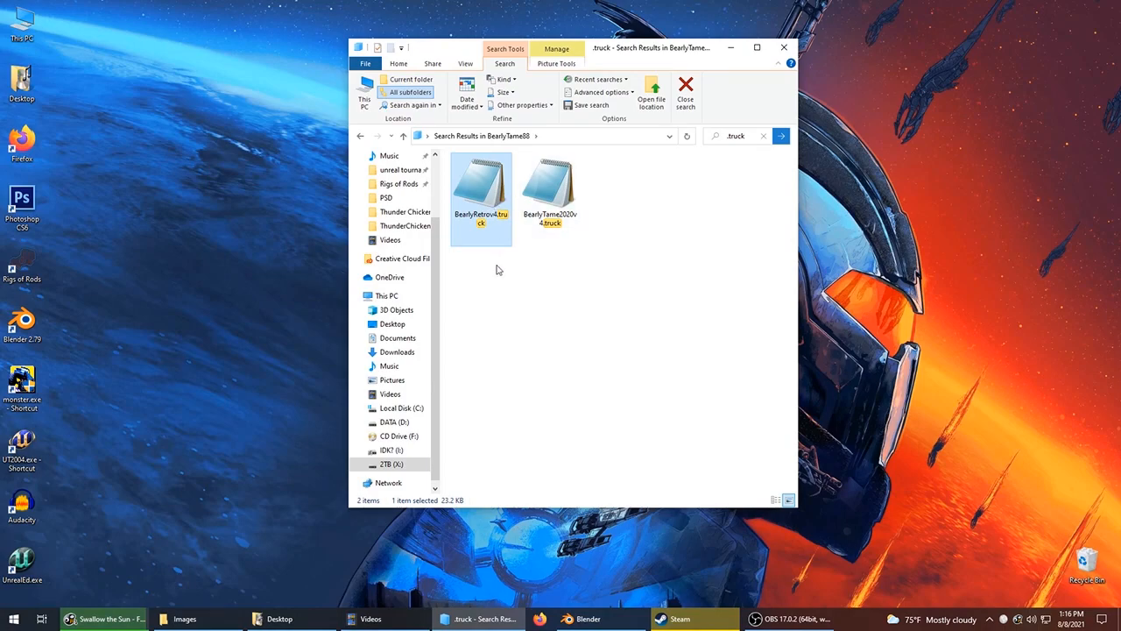
left_click(539, 278)
right_click(496, 214)
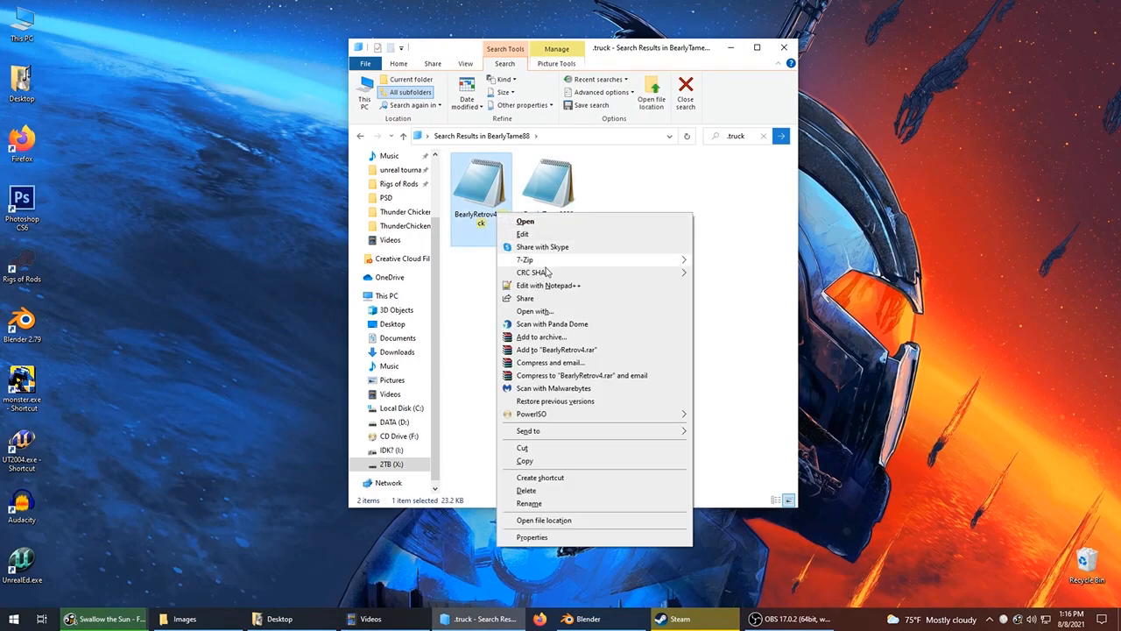
left_click(528, 461)
right_click(603, 278)
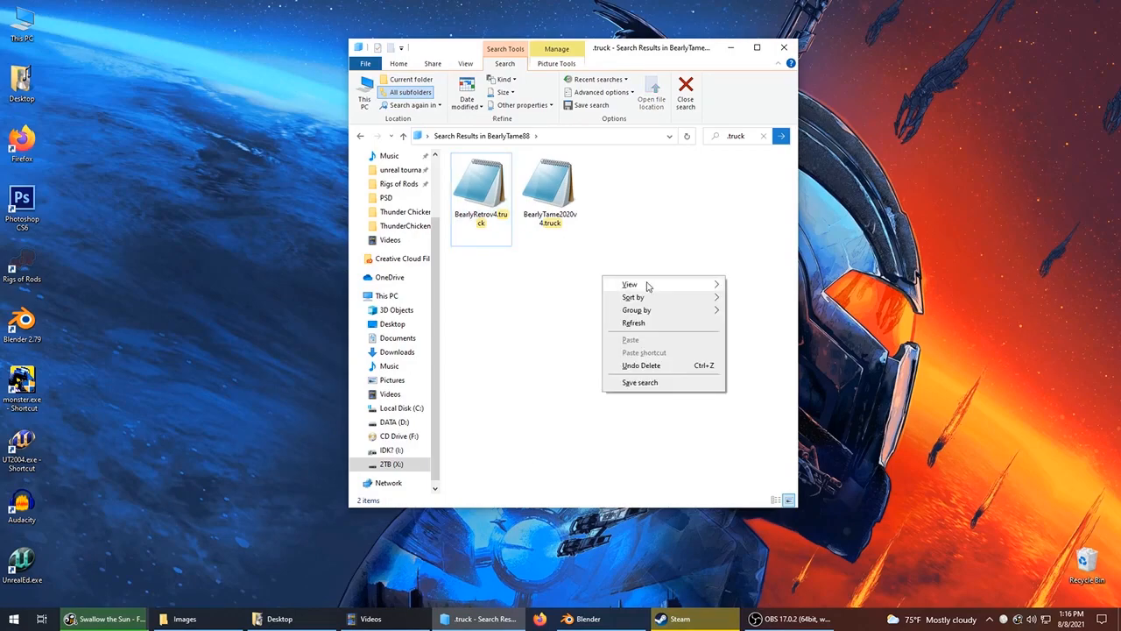
left_click(550, 293)
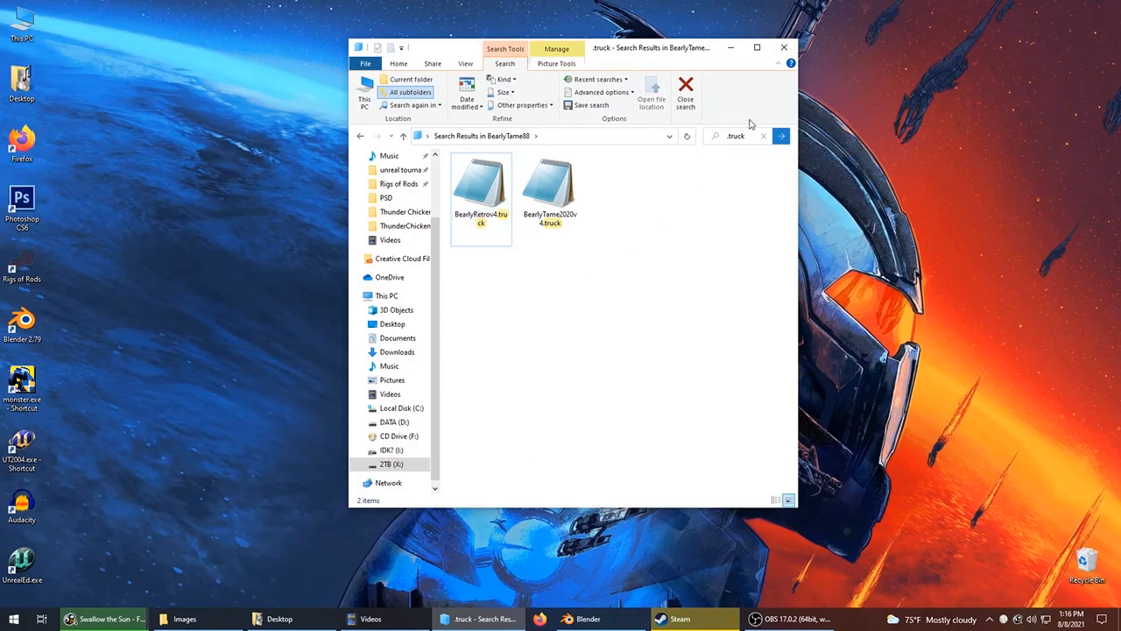
Close the search and duplicate BearlyRetrov4.truck within the BearlyTame88 folder.
left_click(685, 92)
left_click(619, 276)
scroll(613, 276, "down", 10)
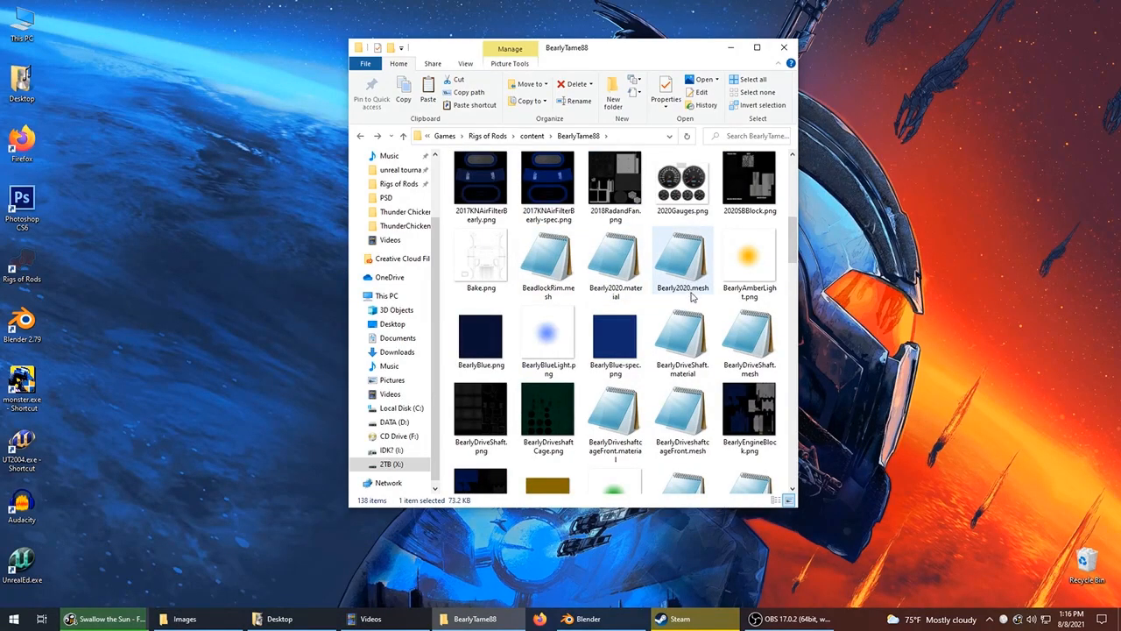
scroll(793, 270, "down", 2)
left_click_drag(795, 268, 777, 300)
left_click(472, 359)
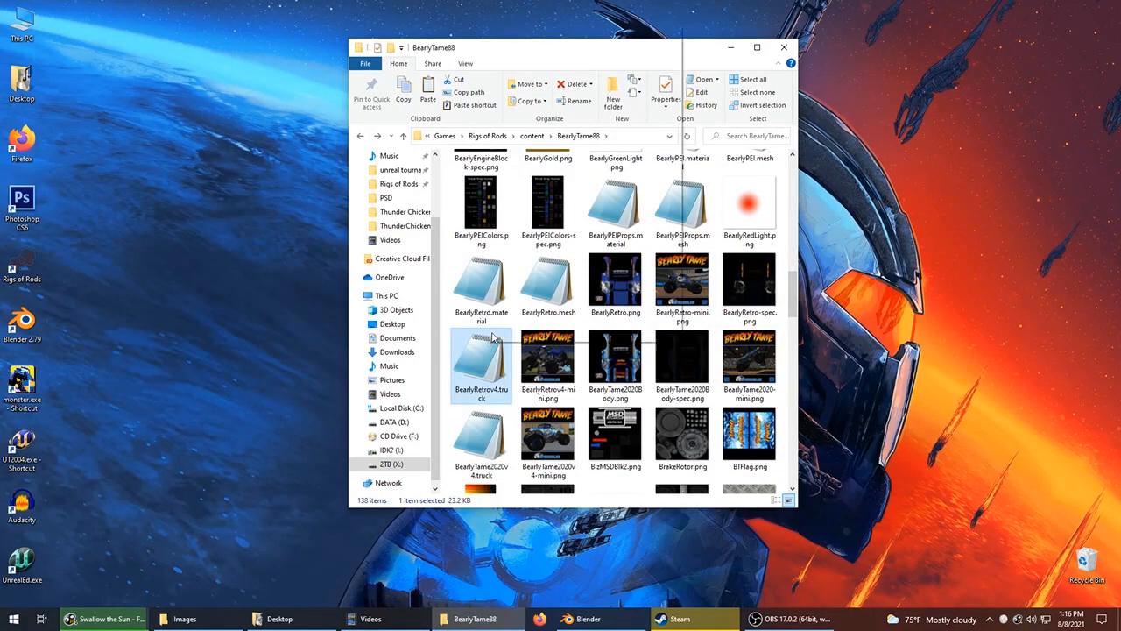
right_click(485, 344)
left_click(513, 273)
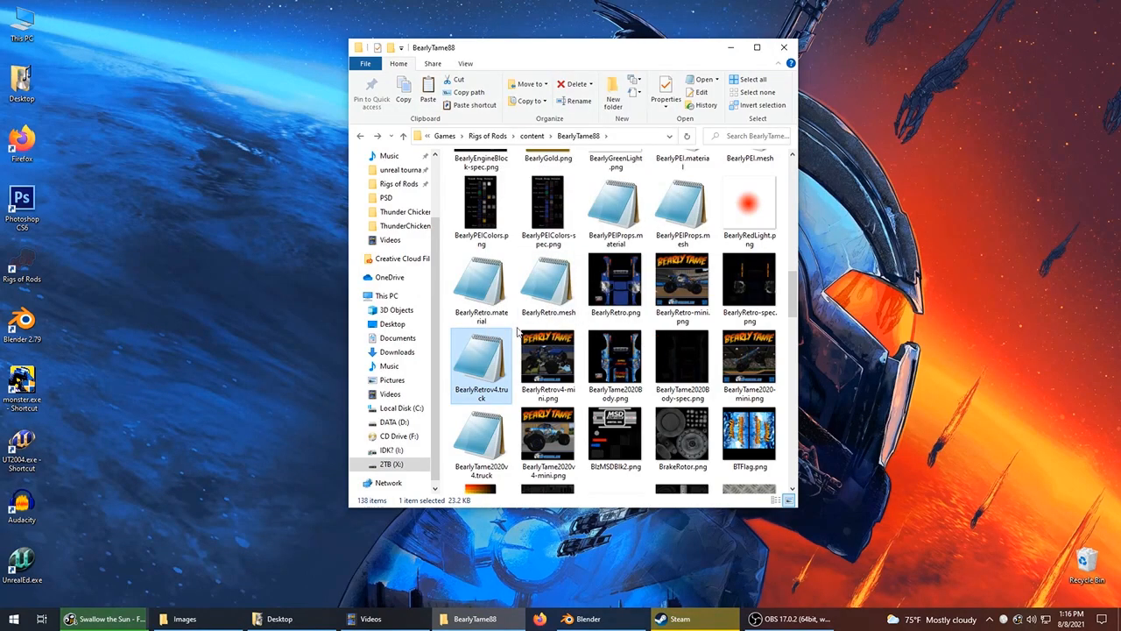
left_click(517, 331)
right_click(517, 331)
left_click(538, 425)
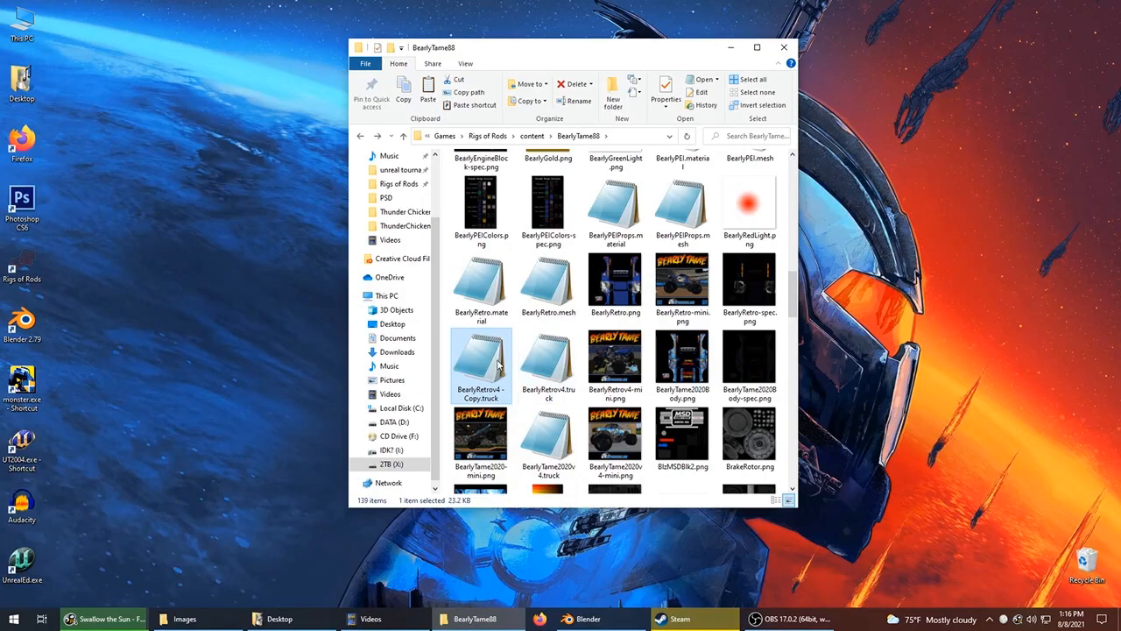
Rename the copied truck file as BearlyRetro88.truck.
right_click(490, 366)
left_click(521, 336)
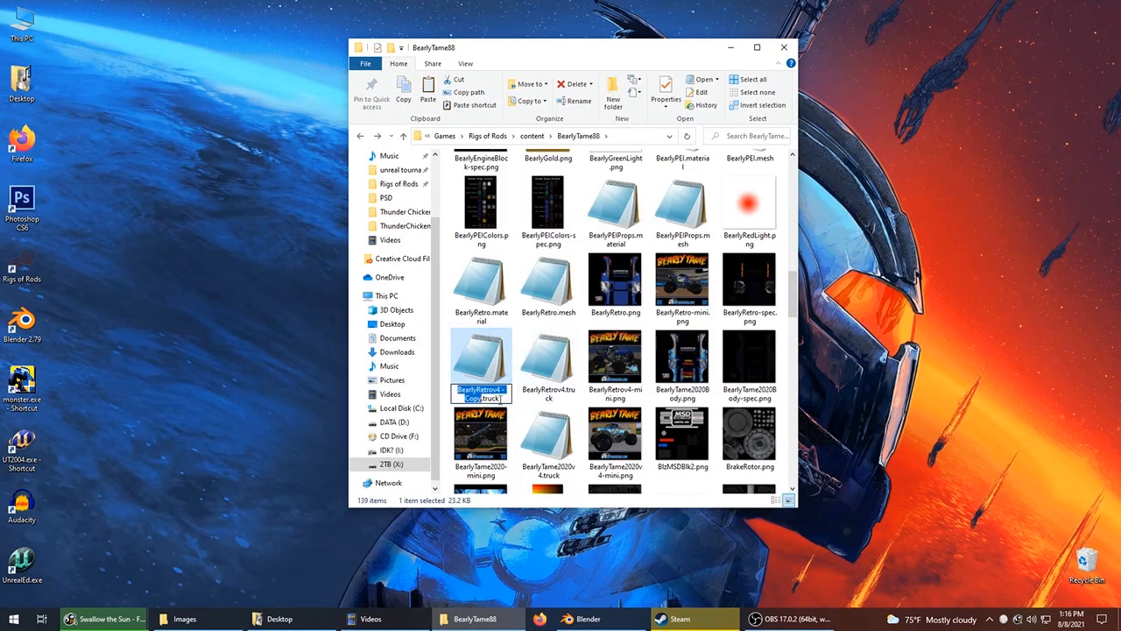
left_click_drag(487, 398, 477, 390)
type("88")
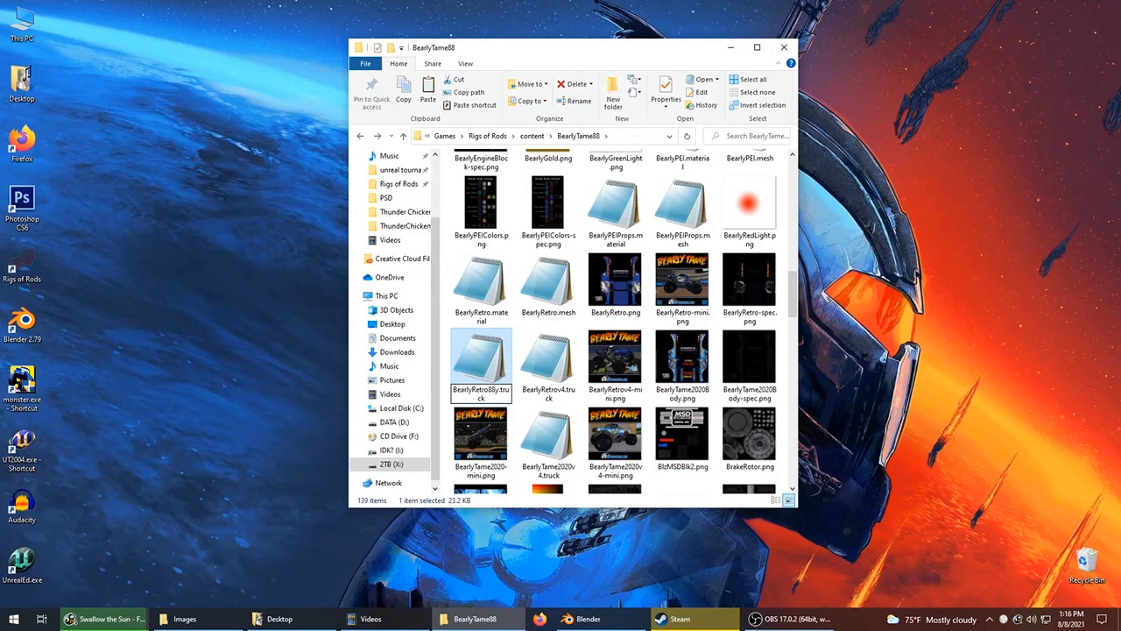
Open BearlyRetro88.truck in Notepad, change its title line to "Bearly Tame 2020 Retro 88 (v4)" and save the file.
double_click(682, 289)
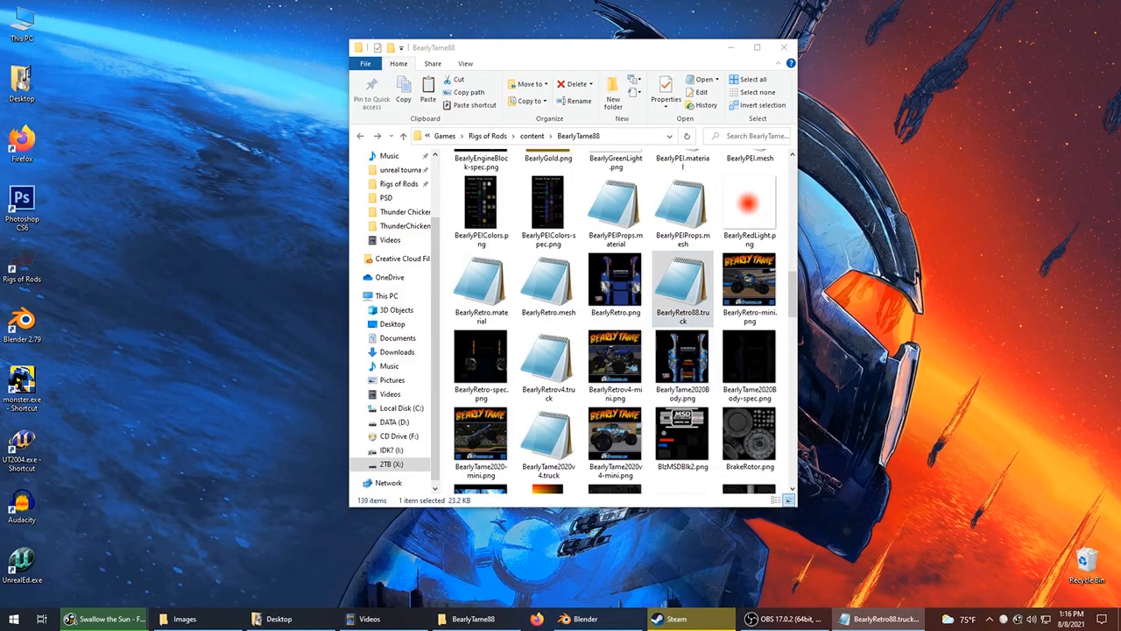
left_click_drag(409, 113, 623, 123)
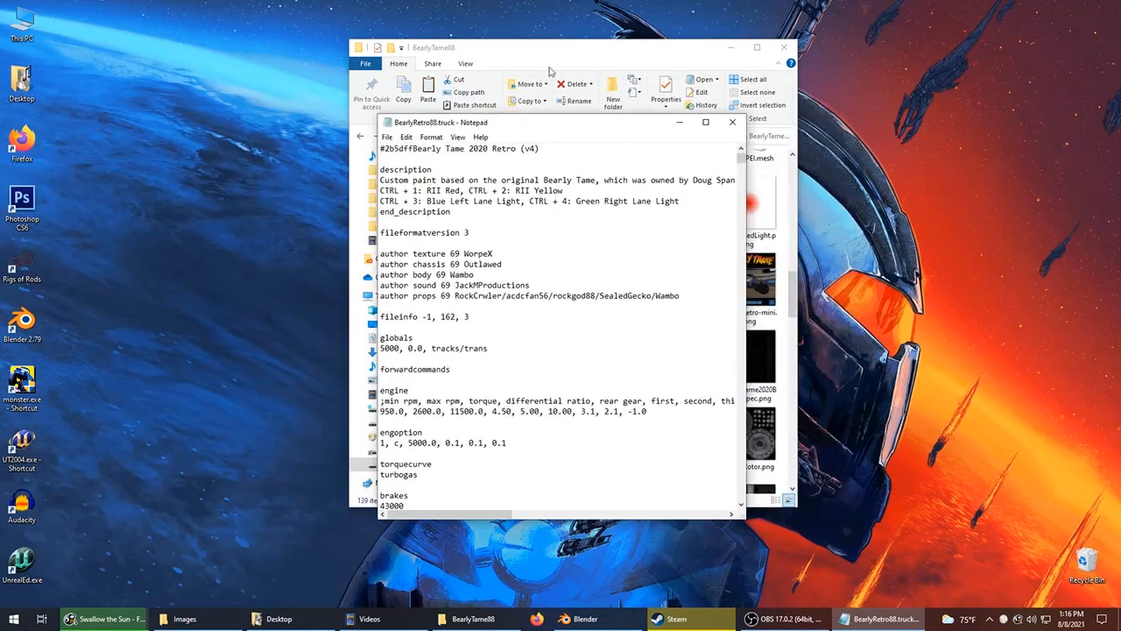
left_click(514, 148)
type("88")
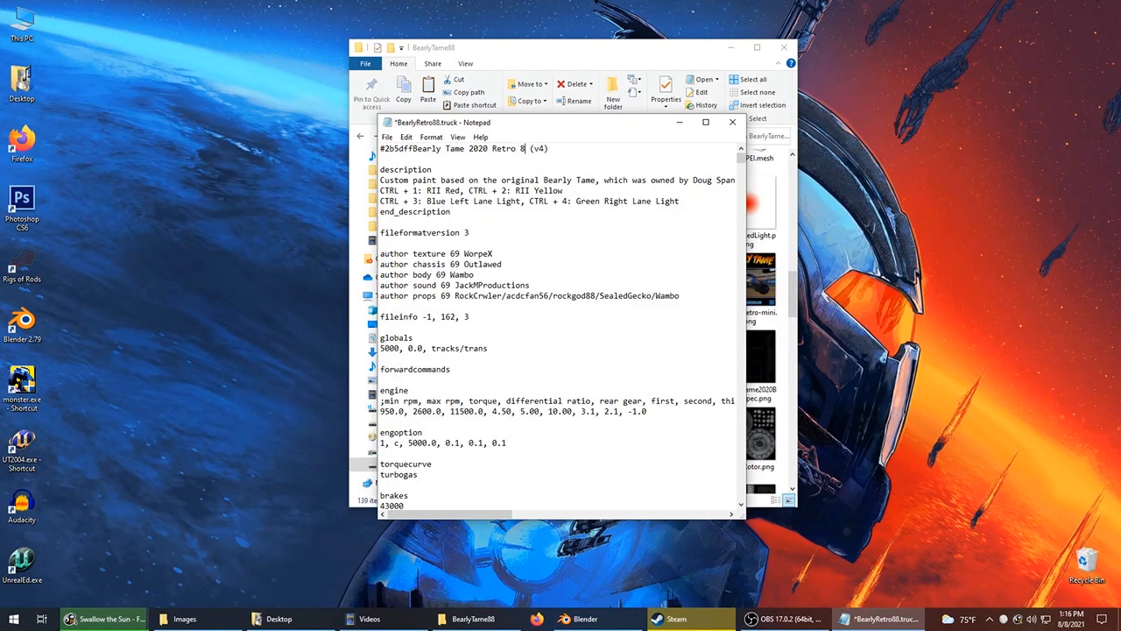
key("ctrl+s")
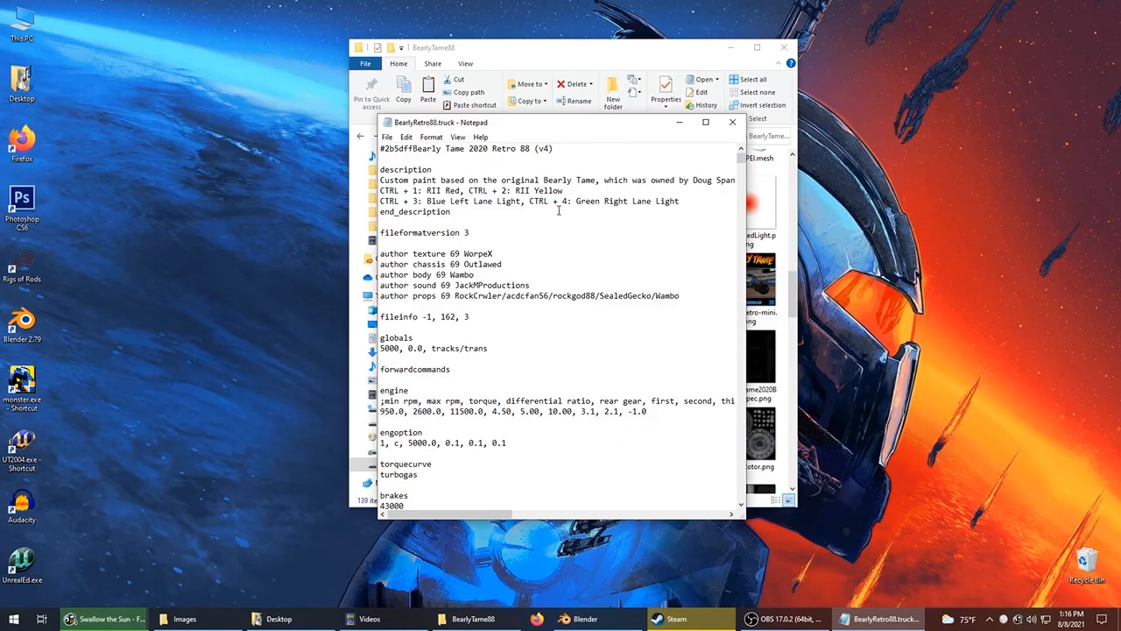
Place the truck file's text window beside the folder window and review its title line.
left_click_drag(566, 127, 334, 83)
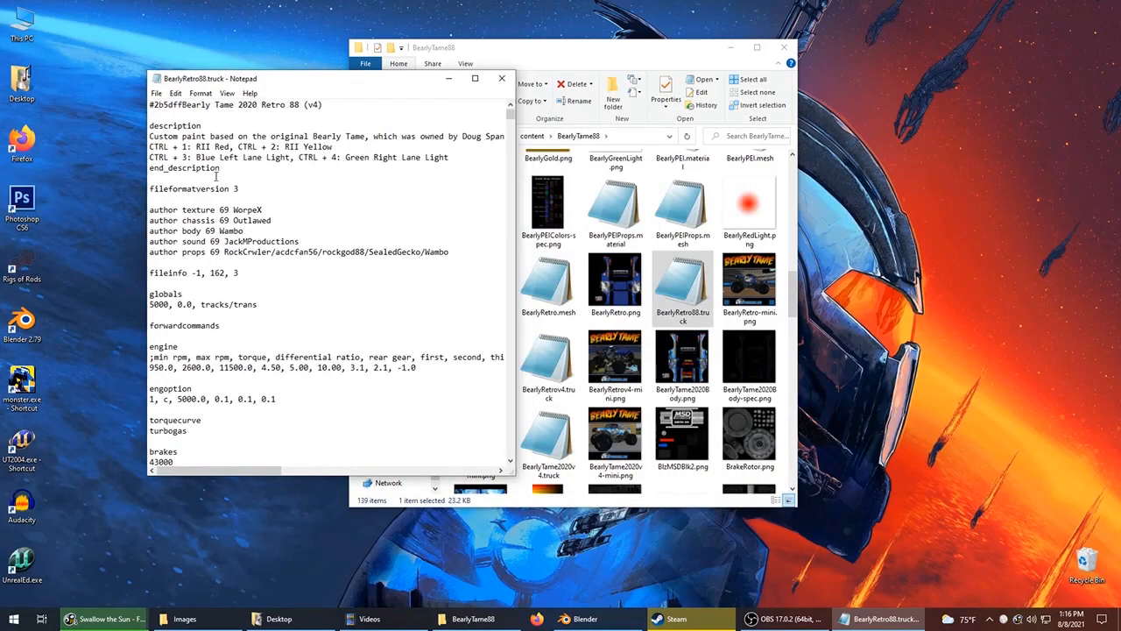
left_click_drag(248, 80, 244, 78)
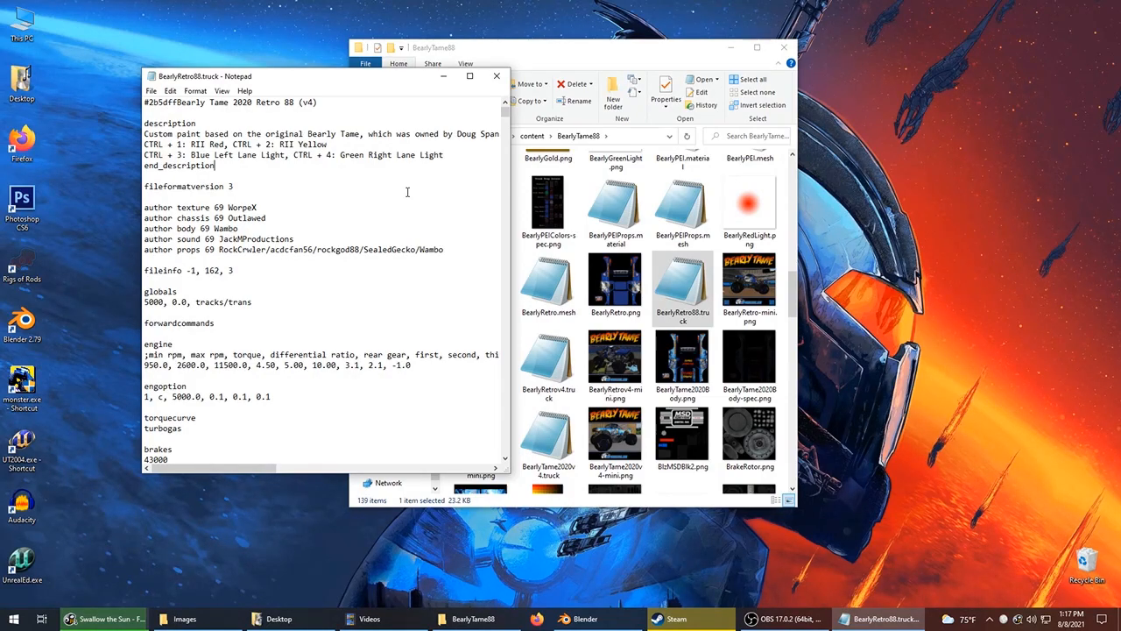
left_click_drag(792, 293, 783, 162)
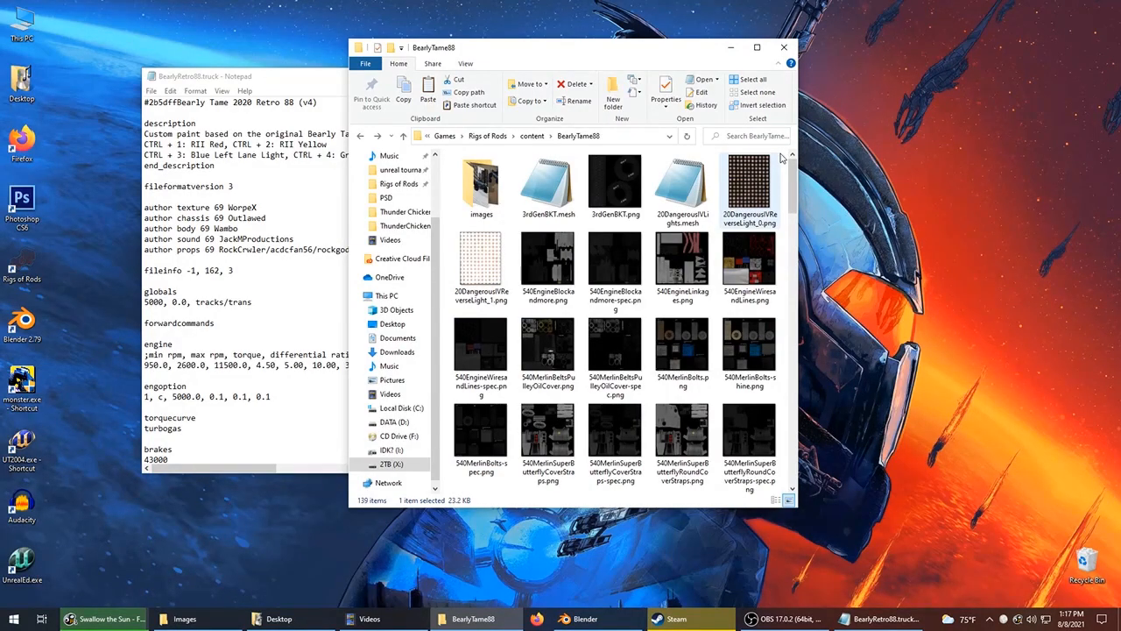
left_click(315, 92)
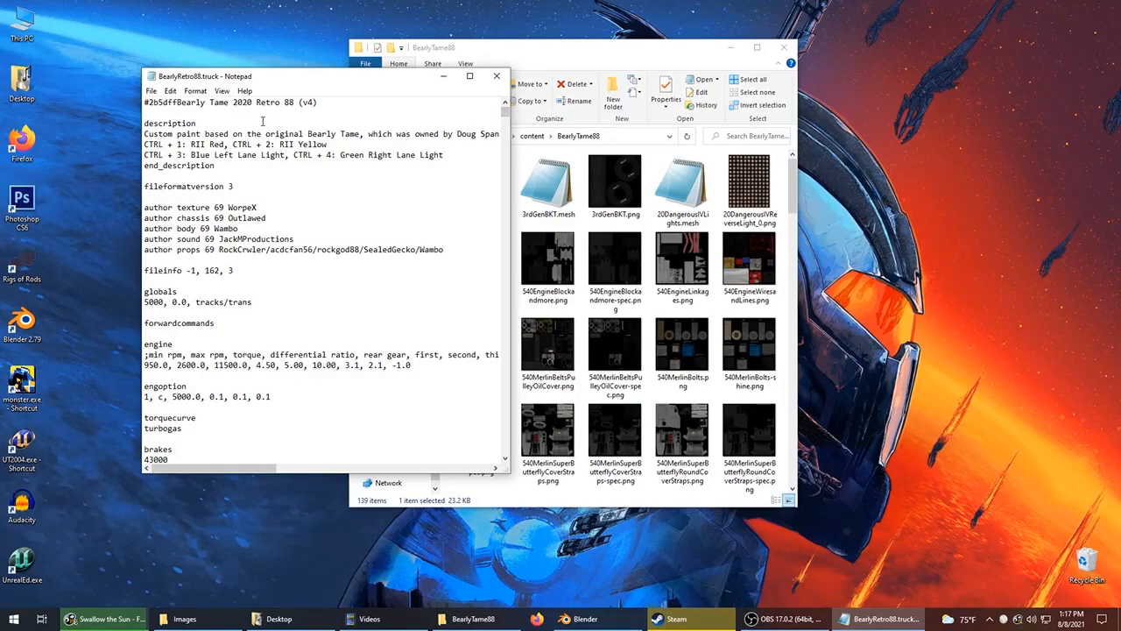
left_click_drag(320, 102, 133, 93)
left_click(211, 102)
Launch Rigs of Rods and load the A Hole Fest 2020 terrain.
double_click(22, 265)
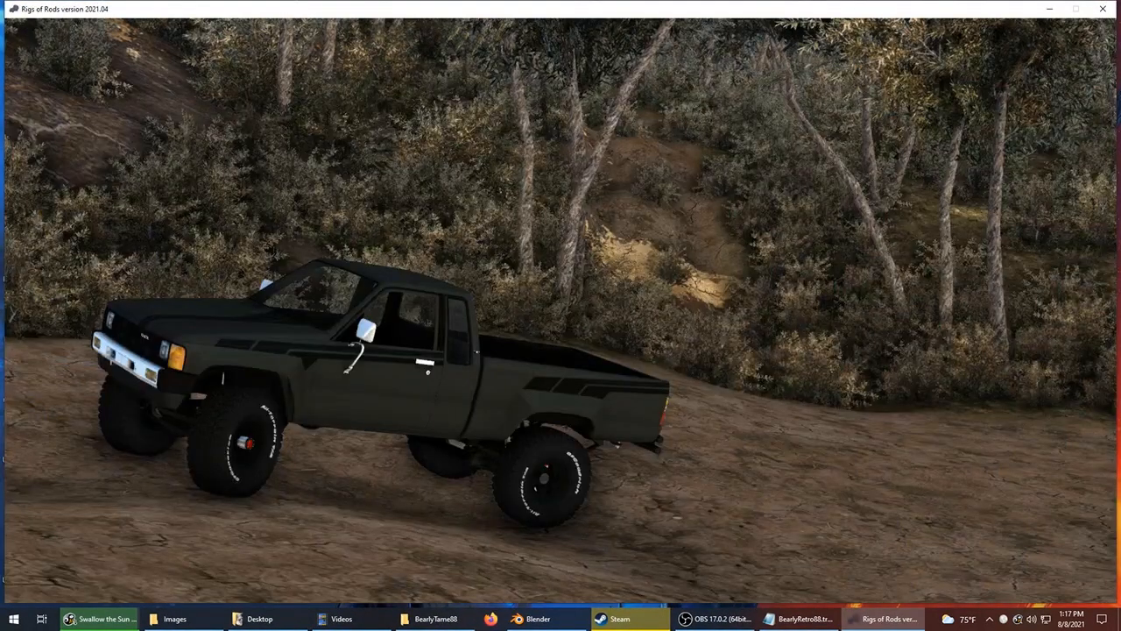
left_click(138, 468)
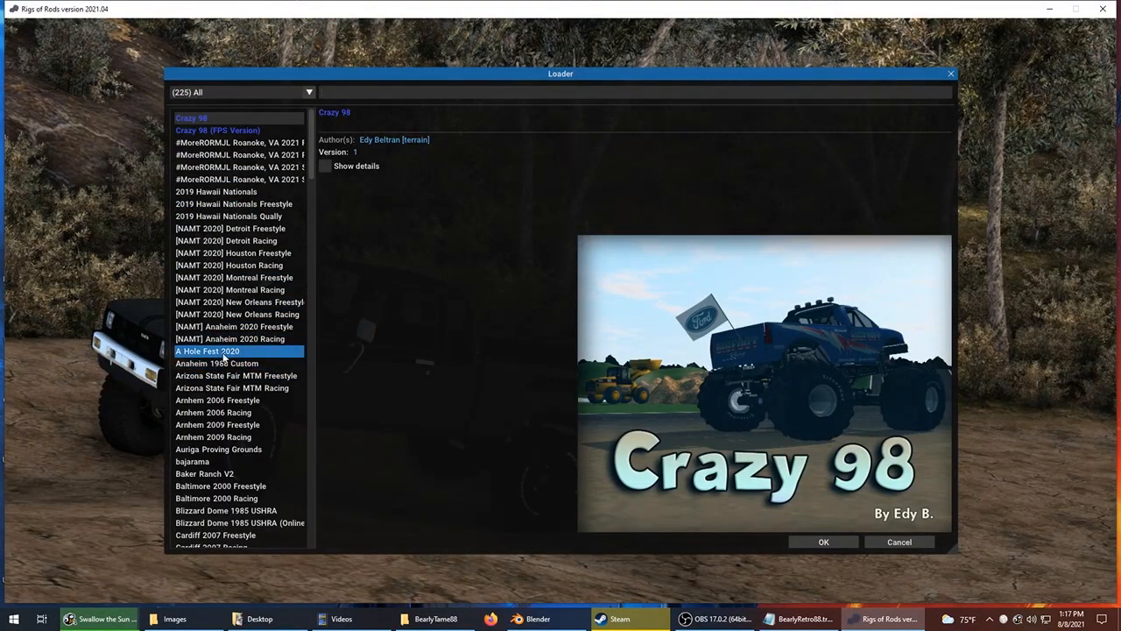
double_click(222, 352)
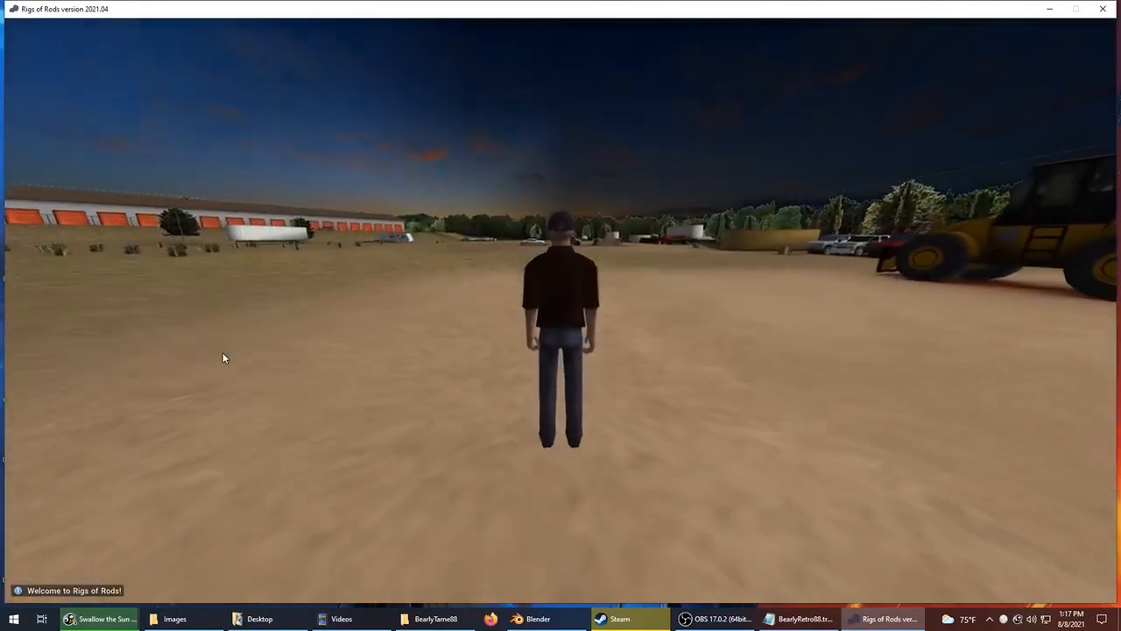
Find Bearly Tame 2020 Retro 88 (v4) by searching the vehicles for "Bearly Tame", then spawn and reload it.
mouse_move(495, 37)
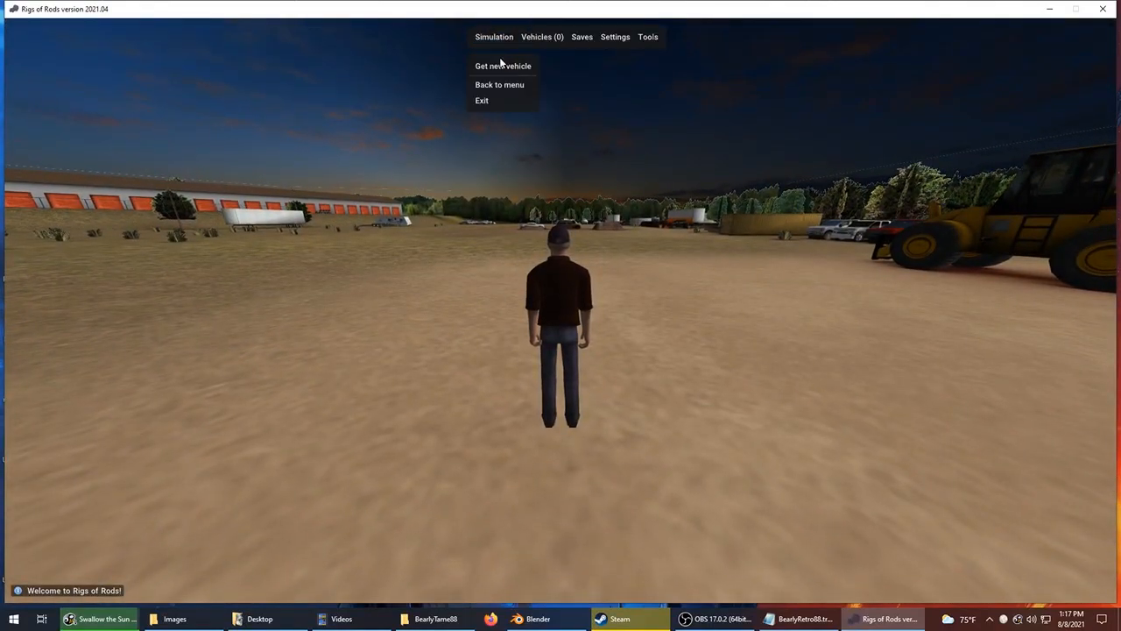
left_click(500, 67)
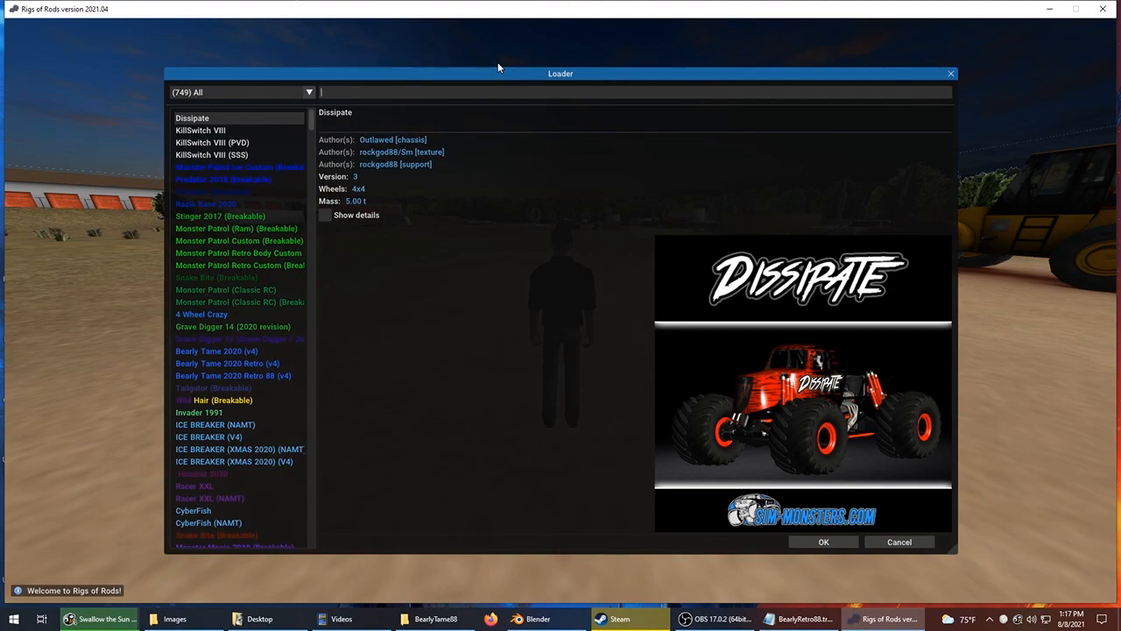
type("Bearly Tame")
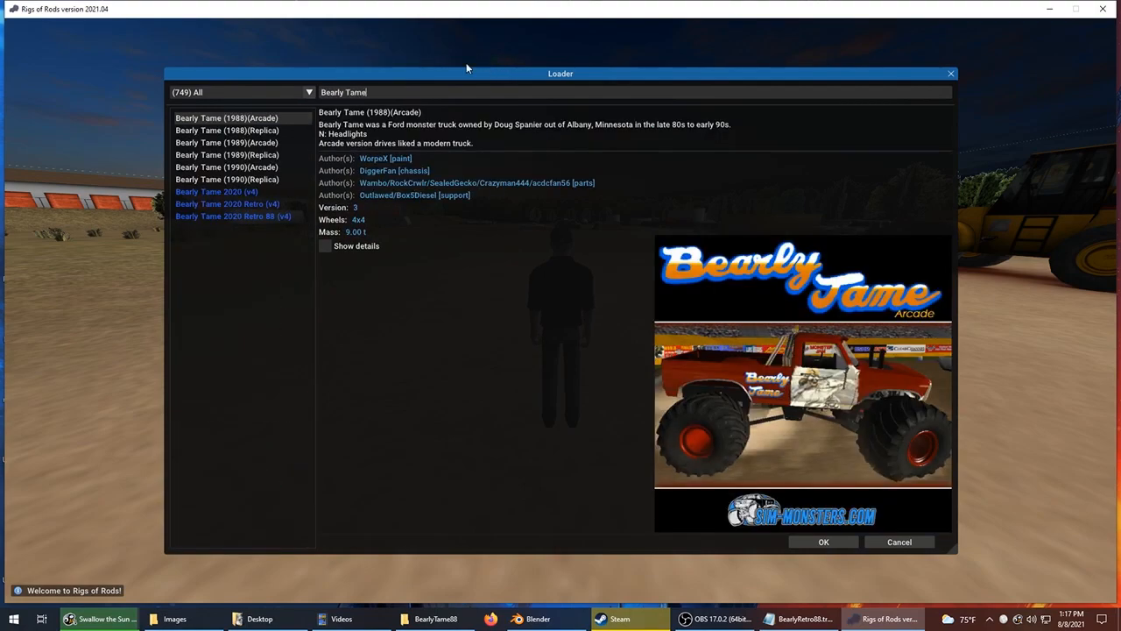
left_click(235, 220)
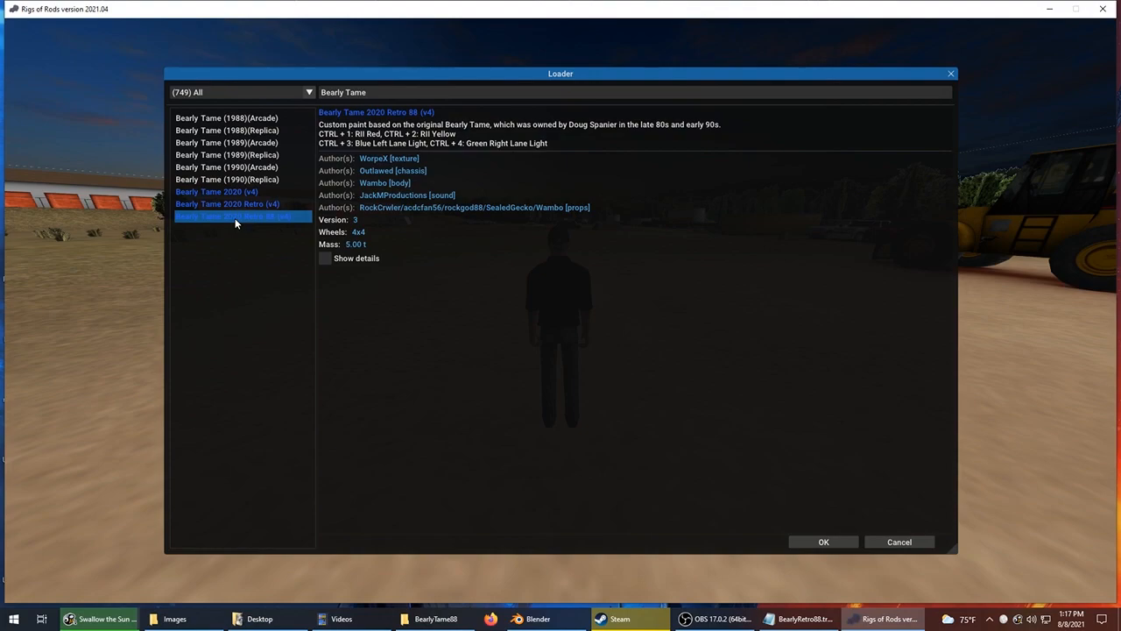
left_click(235, 218)
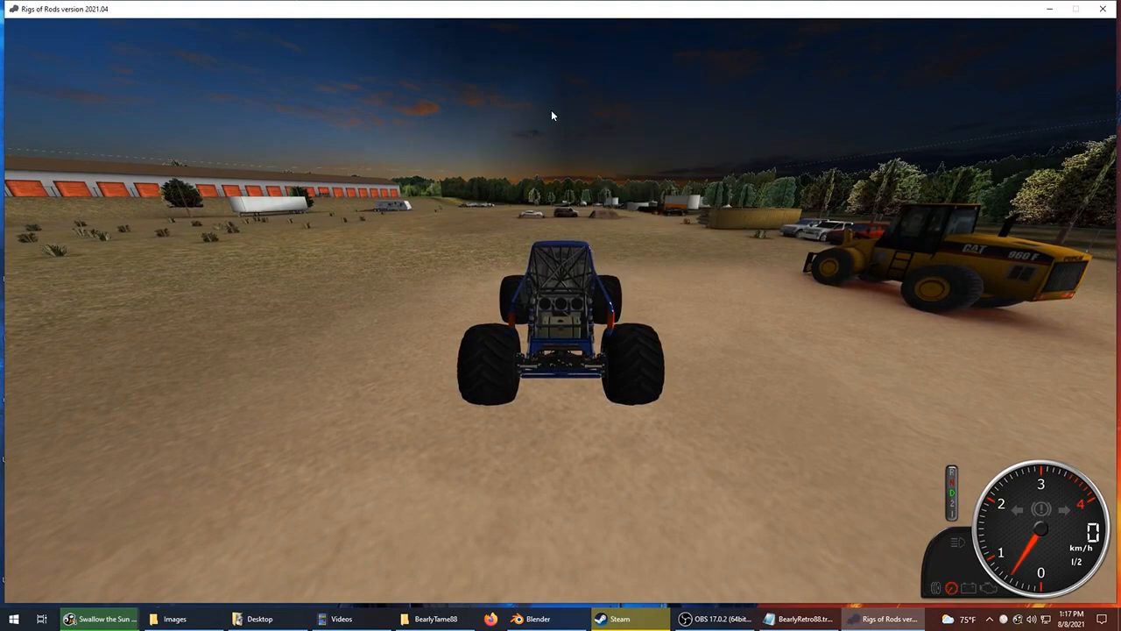
mouse_move(542, 37)
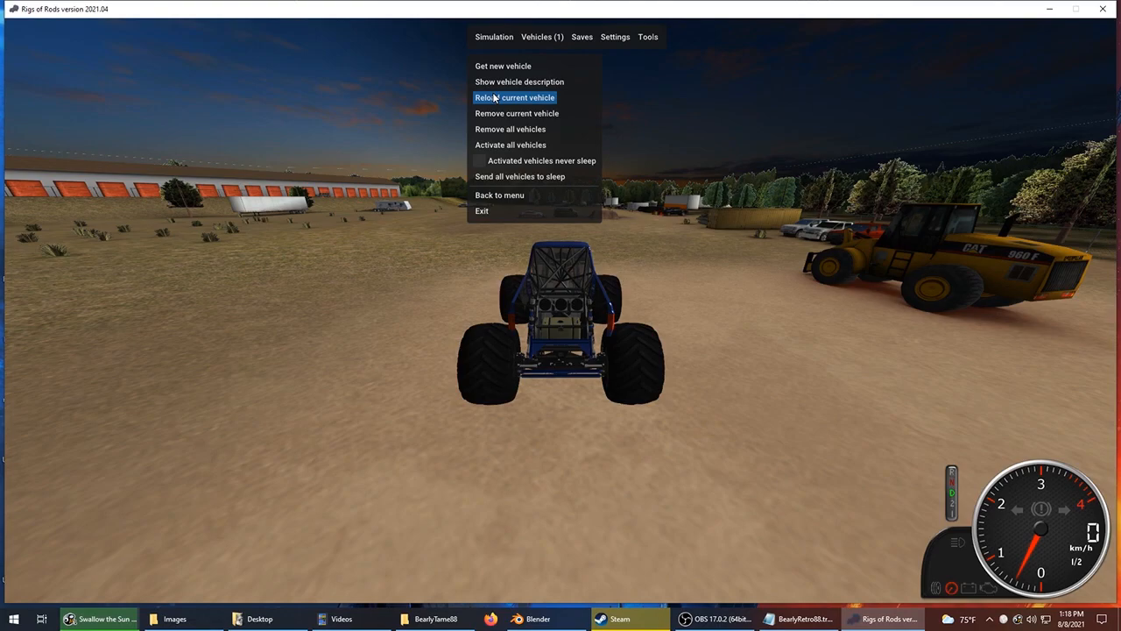
left_click(495, 98)
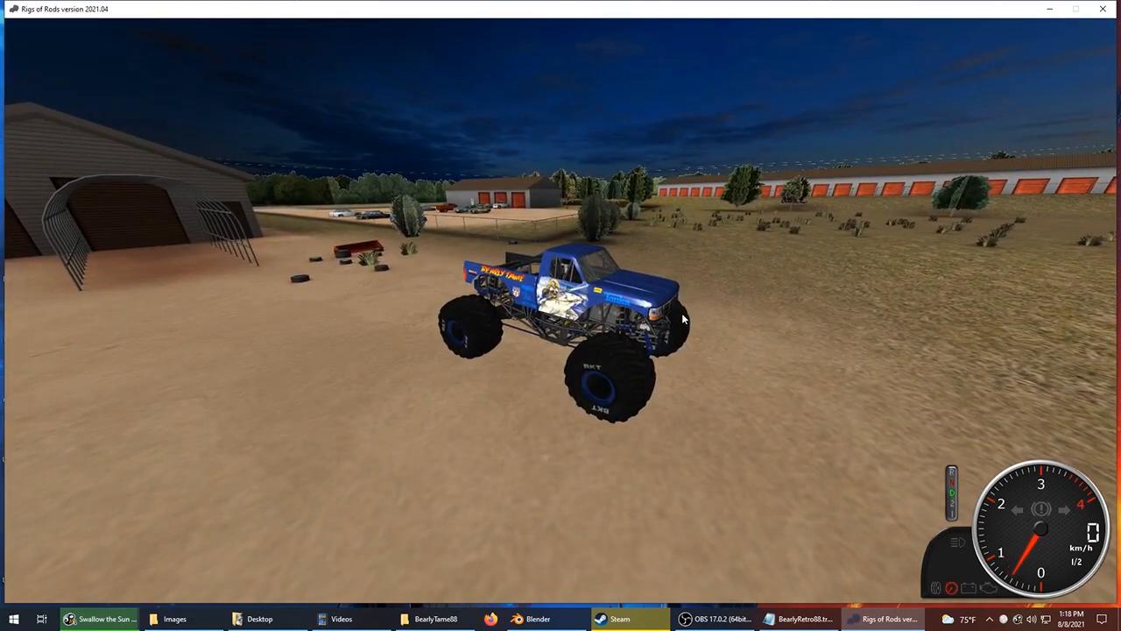
Leave the game, place the truck file's text window and the BearlyTame88 folder window side by side, and locate the BearlyRetro files.
left_click(864, 618)
left_click_drag(330, 85, 283, 80)
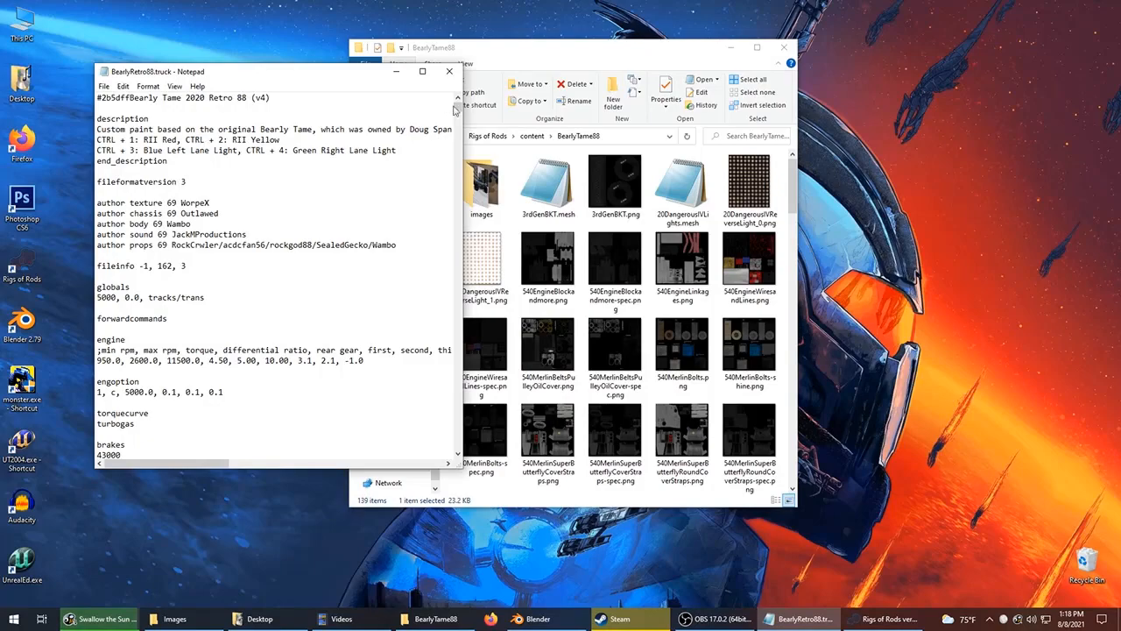
left_click_drag(587, 54, 709, 42)
scroll(876, 262, "down", 10)
left_click_drag(913, 248, 914, 276)
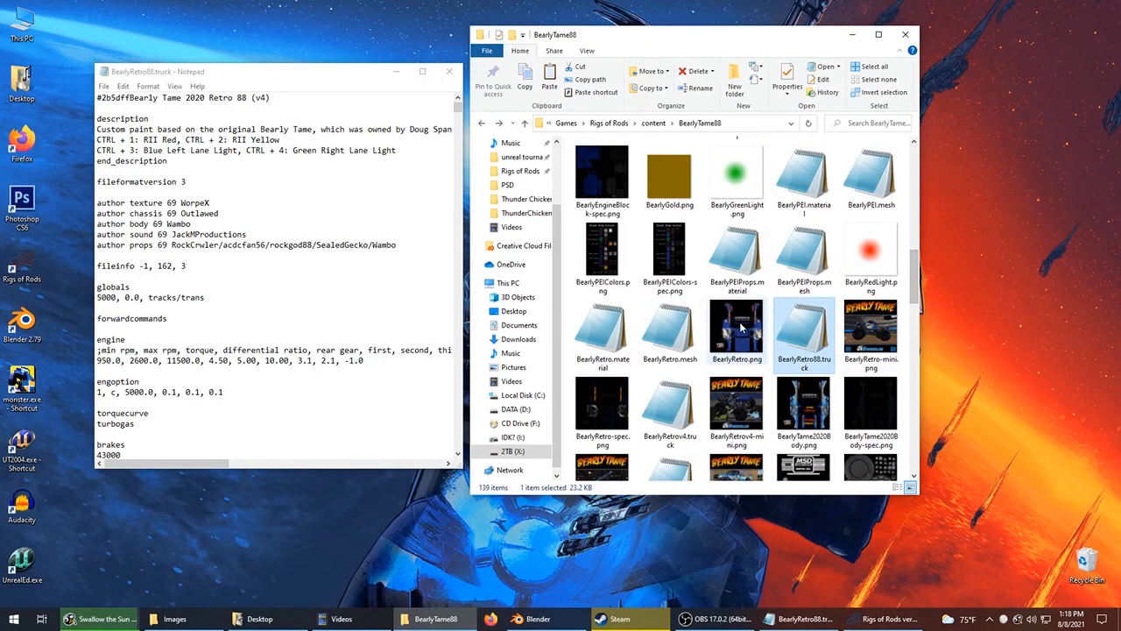
Compare the BearlyRetro.png and BearlyTame2020Body.png textures in the folder, and open BearlyTame2020Body.png in Photoshop.
left_click(805, 409)
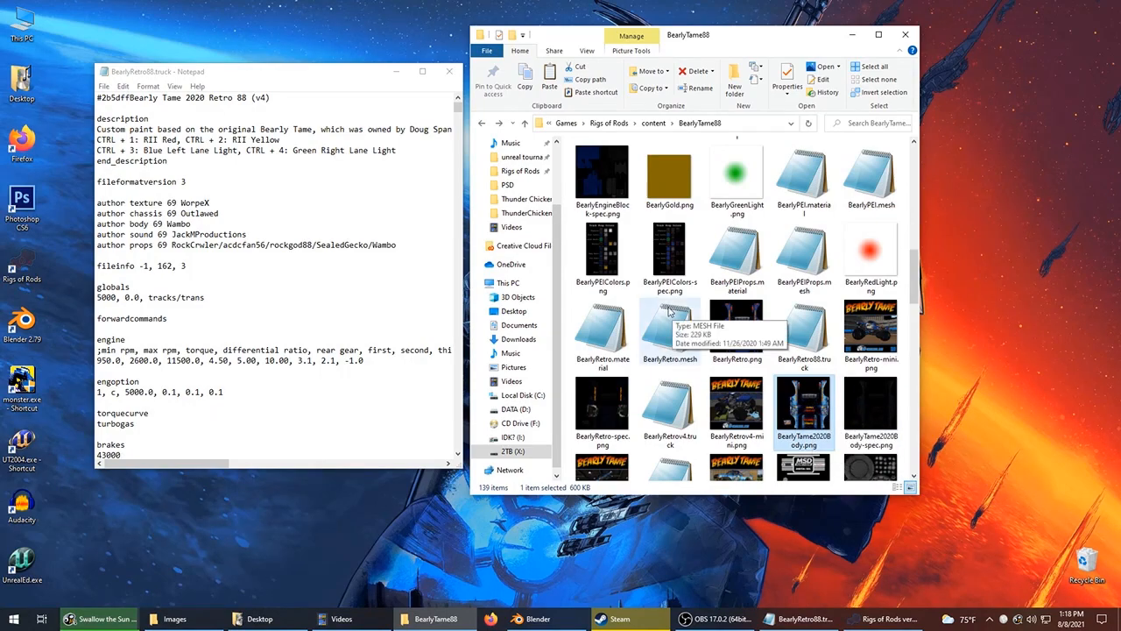
left_click(716, 321)
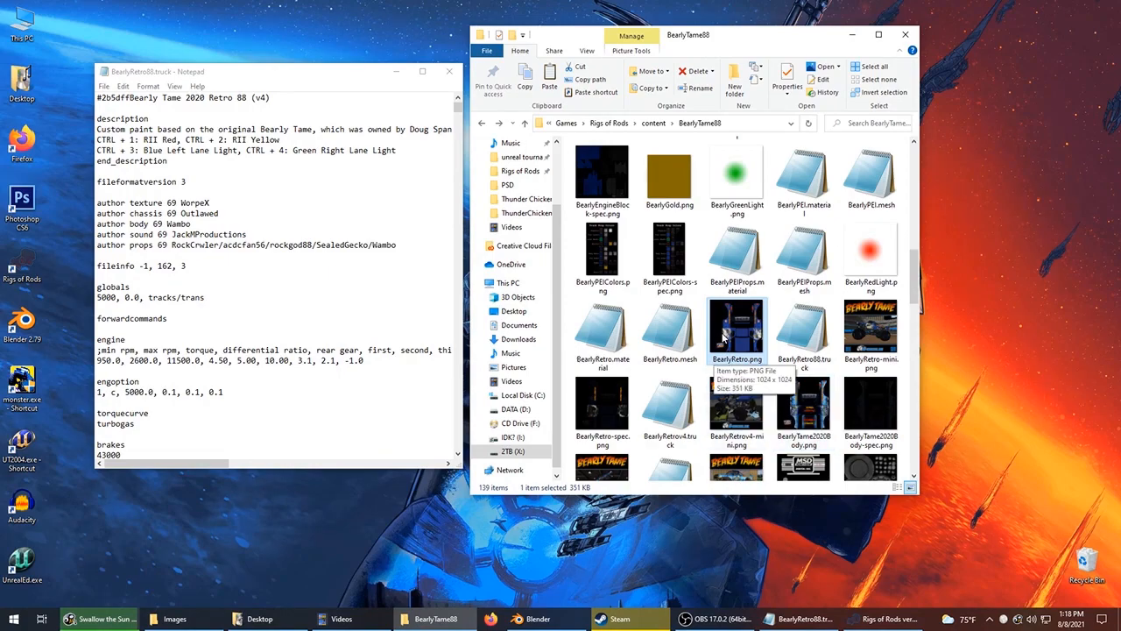
left_click(799, 403)
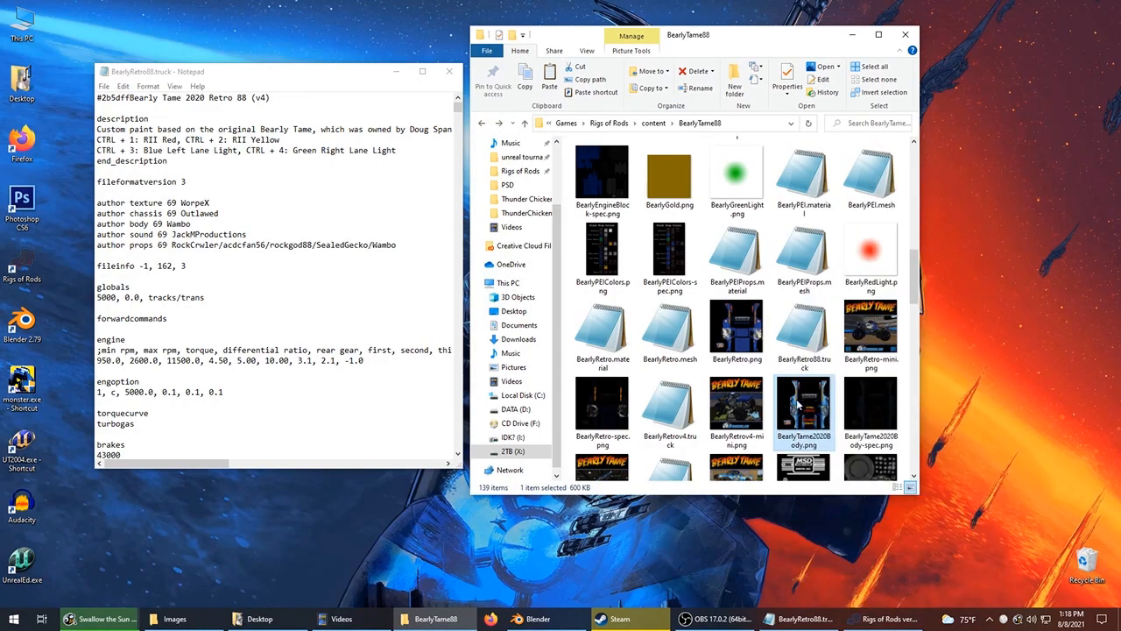
left_click_drag(811, 405, 57, 184)
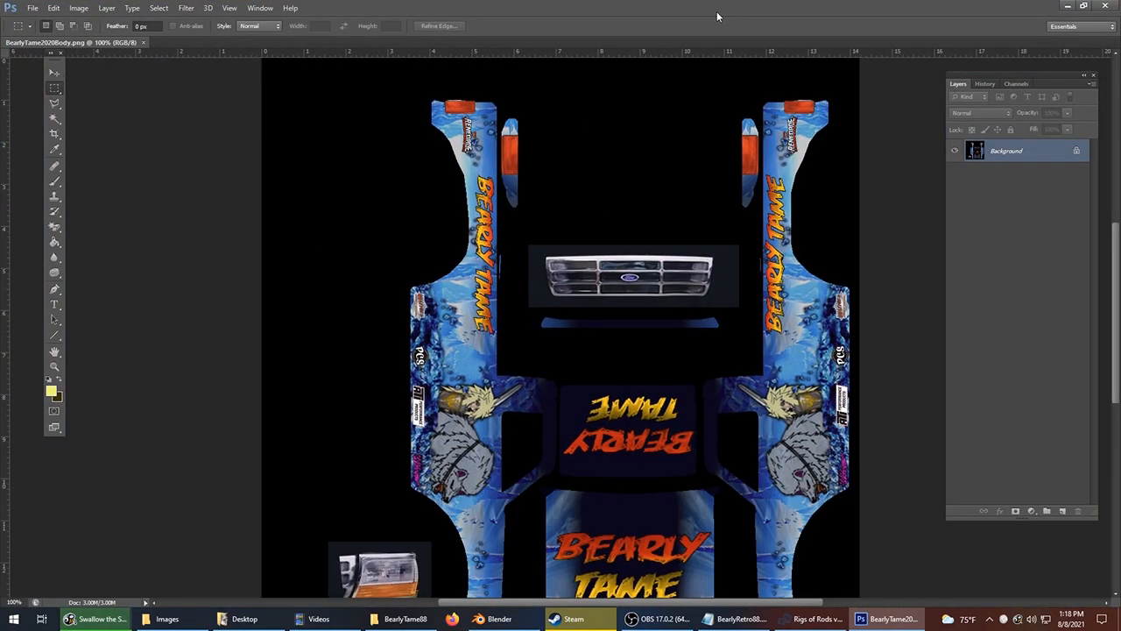
Examine the whole BearlyTame2020Body.png texture, including the side panels, grille, roof, hood and headlight.
scroll(727, 196, "down", 13)
scroll(731, 200, "up", 14)
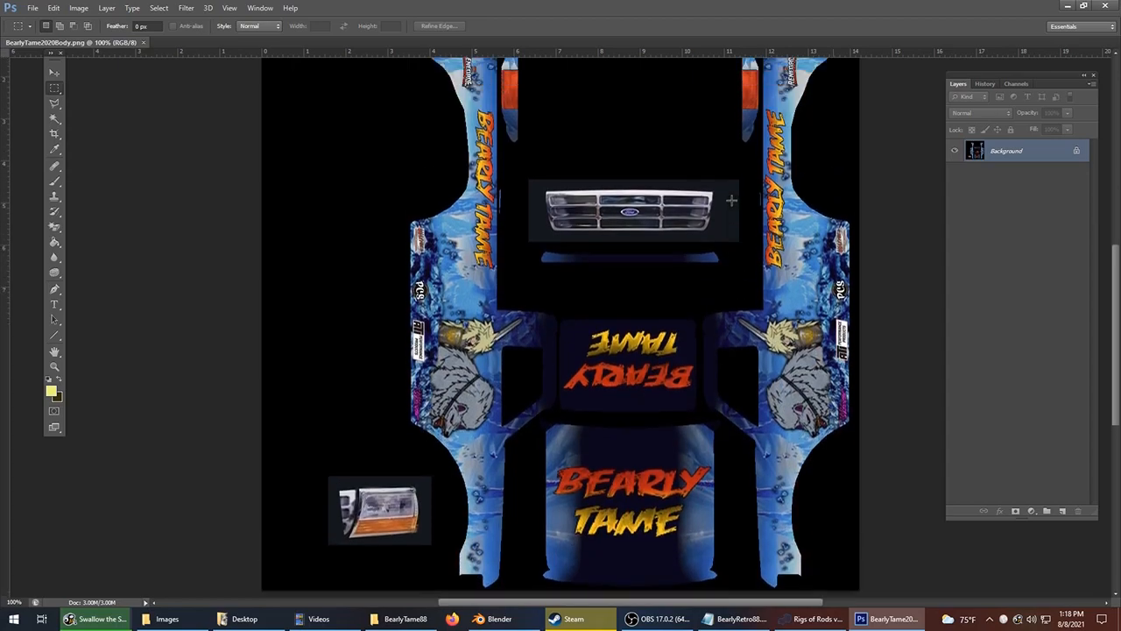
scroll(725, 211, "up", 3)
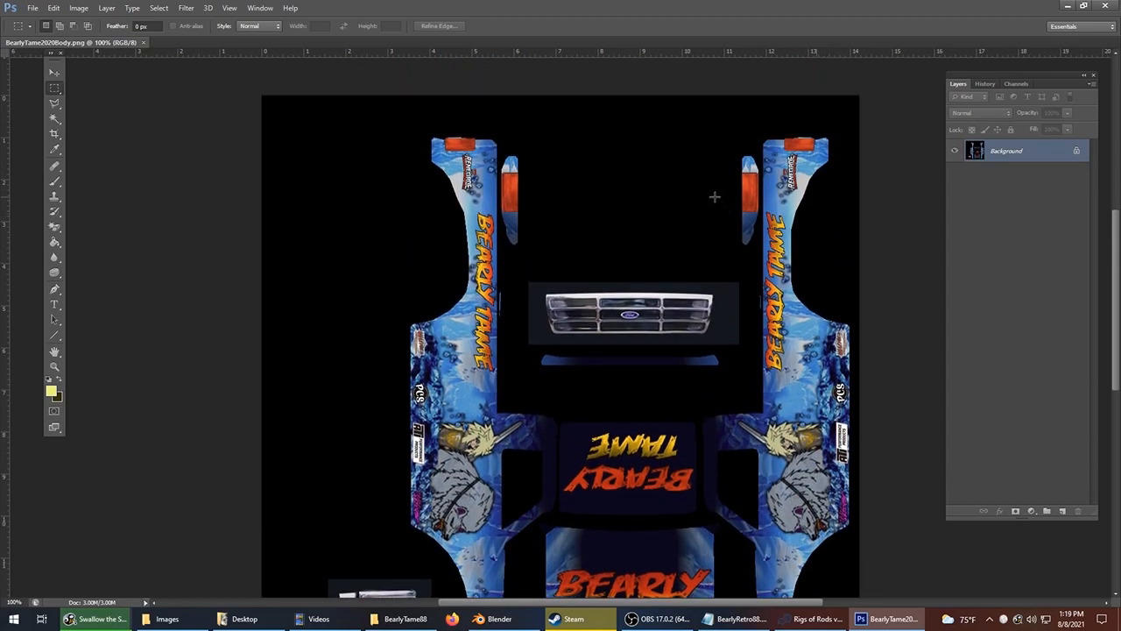
scroll(520, 163, "down", 10)
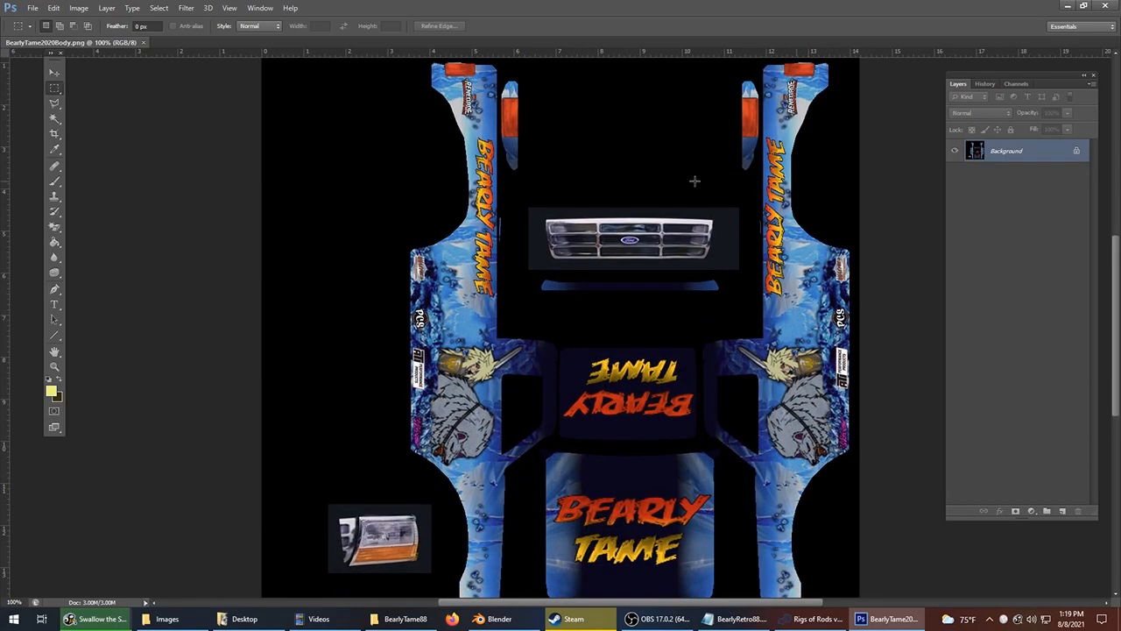
scroll(696, 181, "down", 7)
scroll(692, 194, "up", 9)
scroll(684, 203, "up", 7)
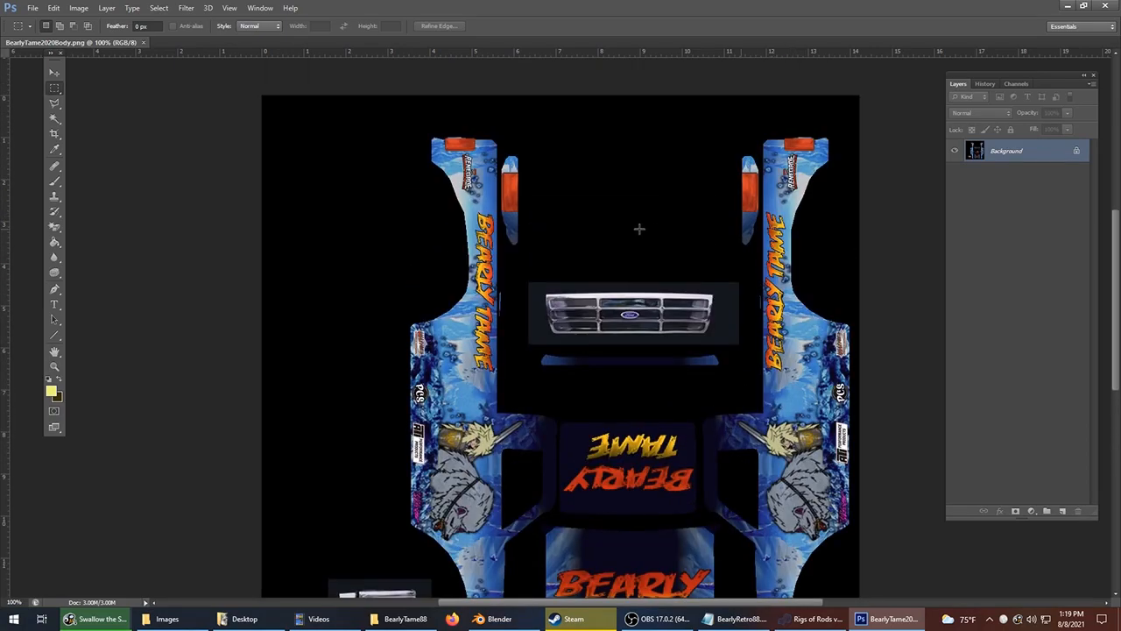
scroll(448, 258, "down", 6)
scroll(449, 256, "up", 4)
scroll(451, 255, "down", 4)
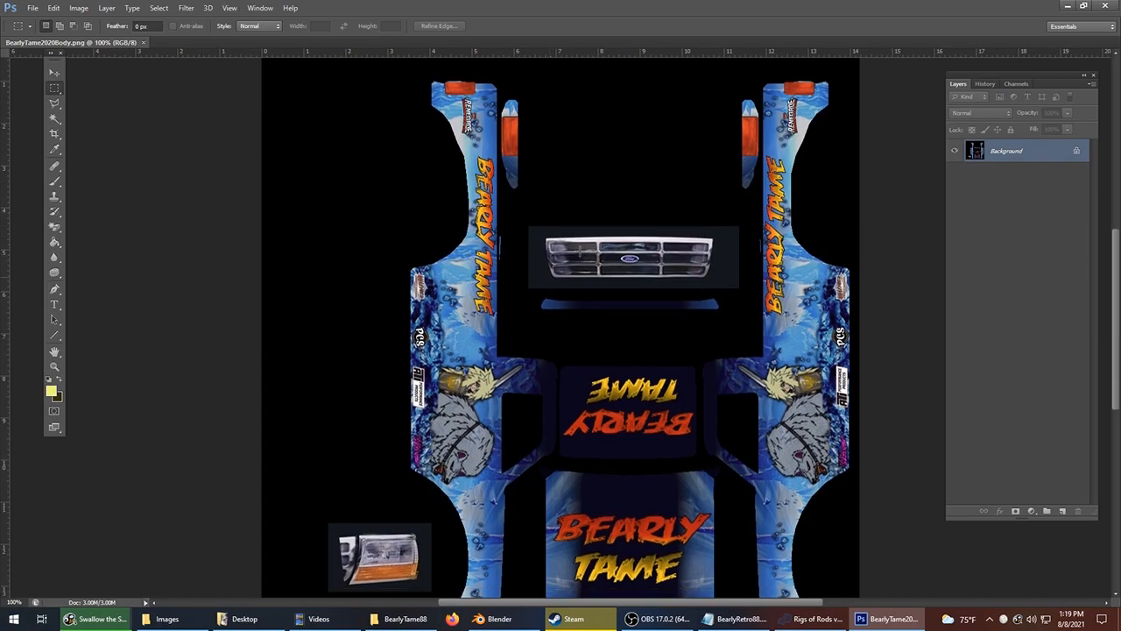
Select the black background with the Magic Wand, add a new layer, and invert the selection to cover the body panels.
left_click(55, 119)
left_click(421, 151)
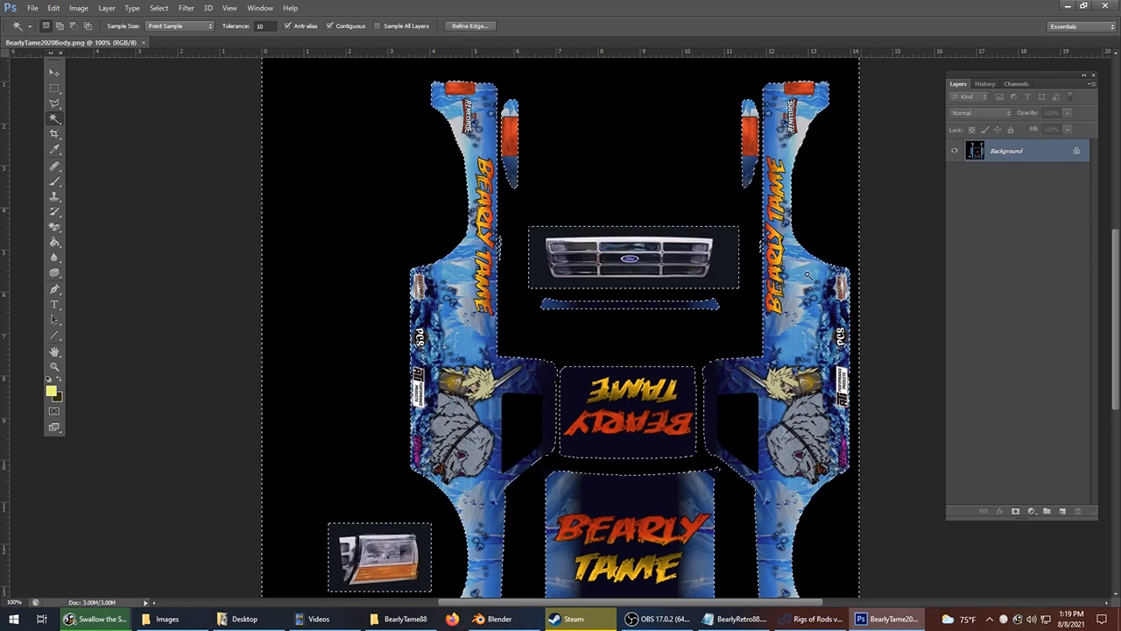
scroll(688, 585, "down", 4)
scroll(687, 585, "up", 2)
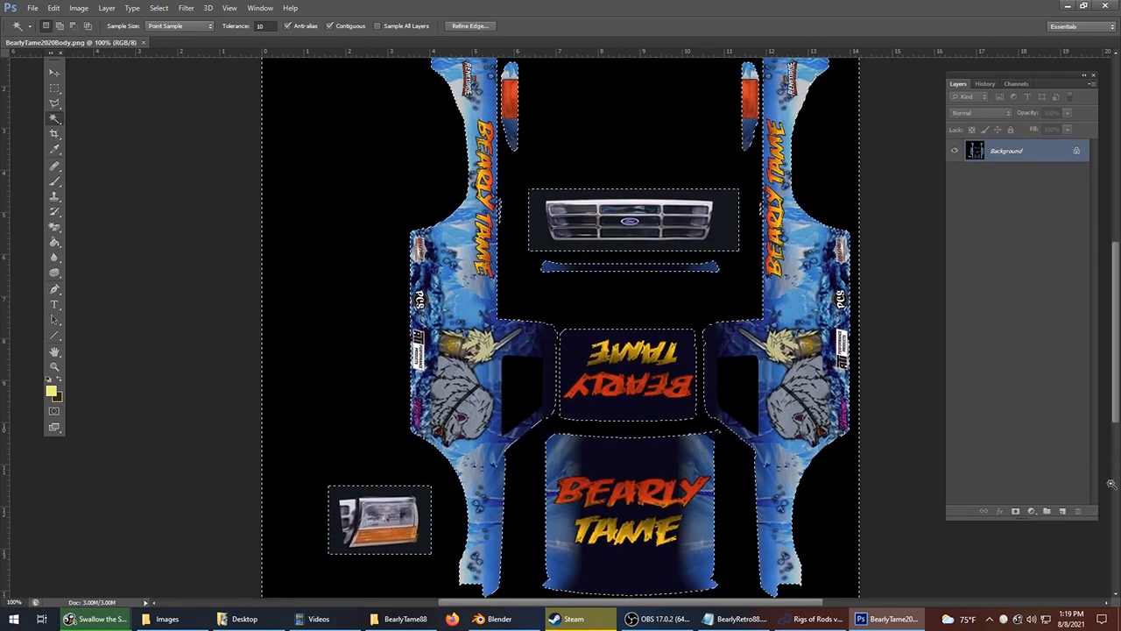
left_click(1063, 512)
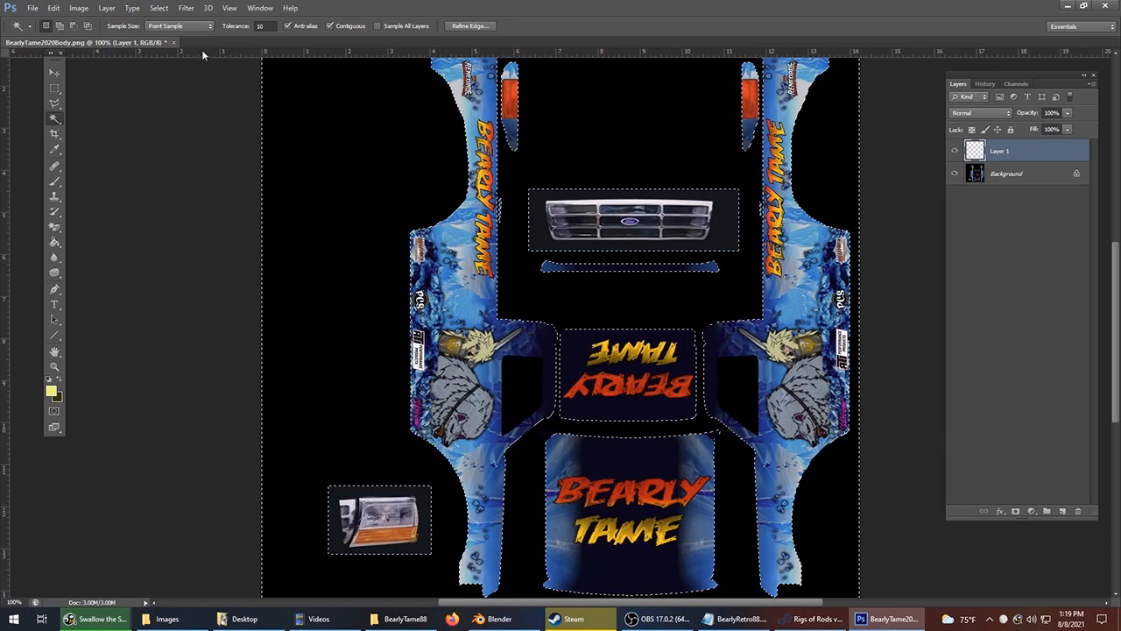
right_click(446, 176)
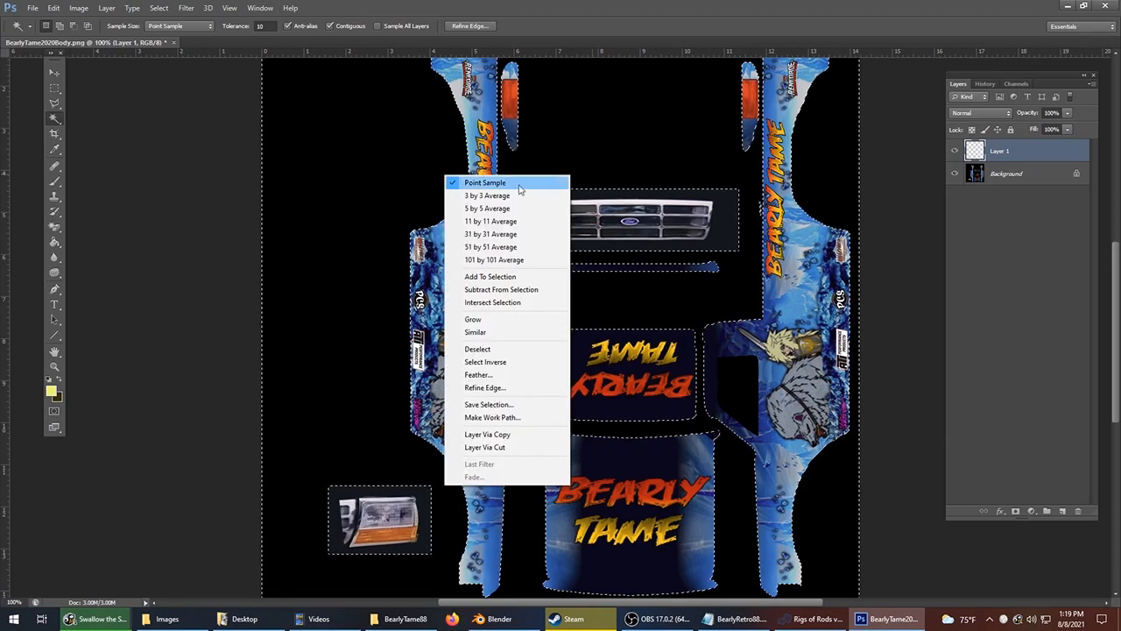
left_click(485, 362)
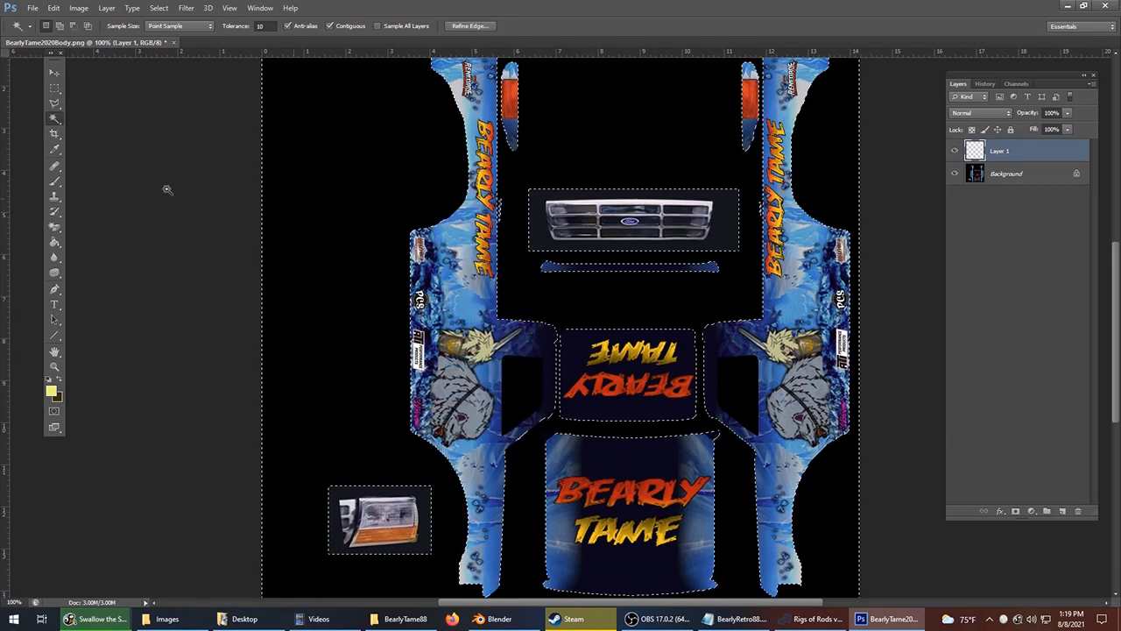
Set the foreground colour to red fb0000, fill the selected body panels on the new layer, and deselect.
left_click(50, 391)
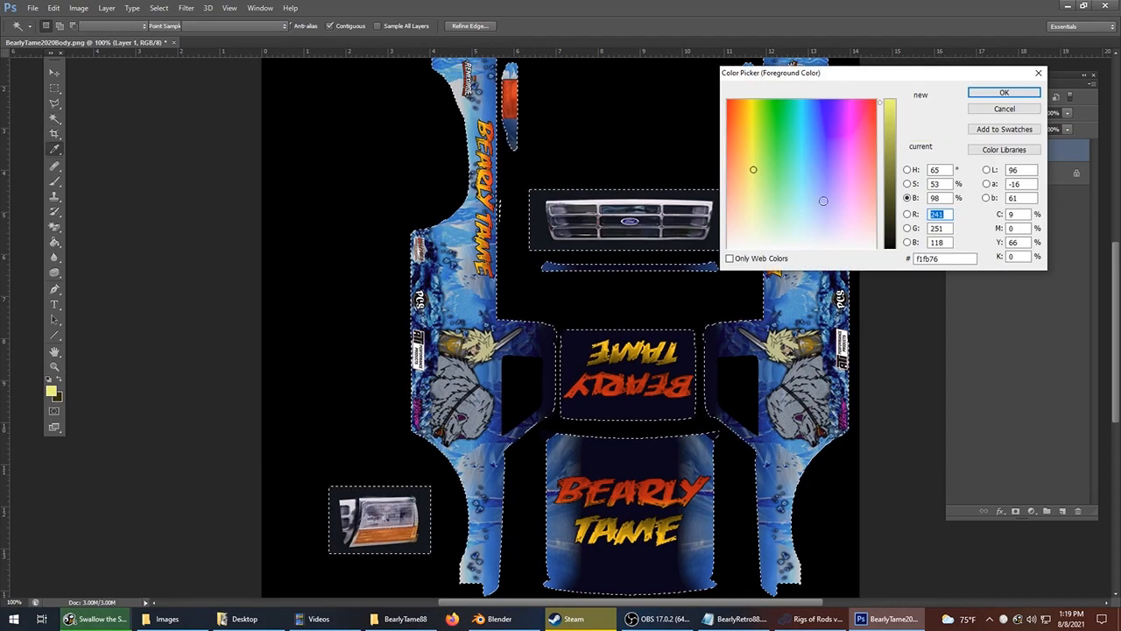
left_click(875, 101)
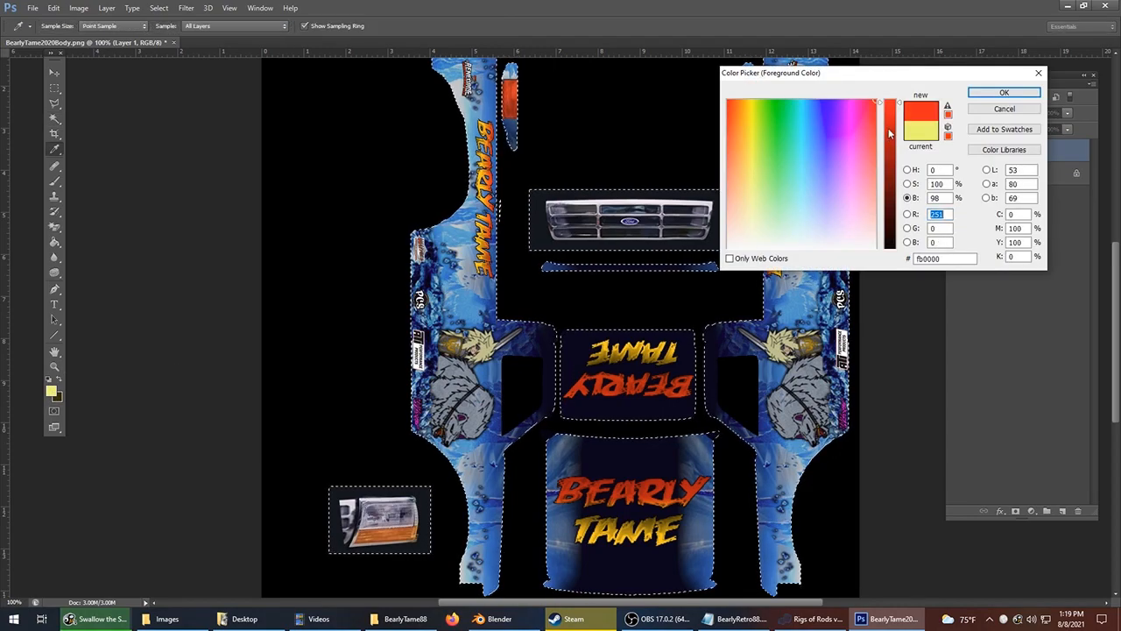
left_click(1004, 93)
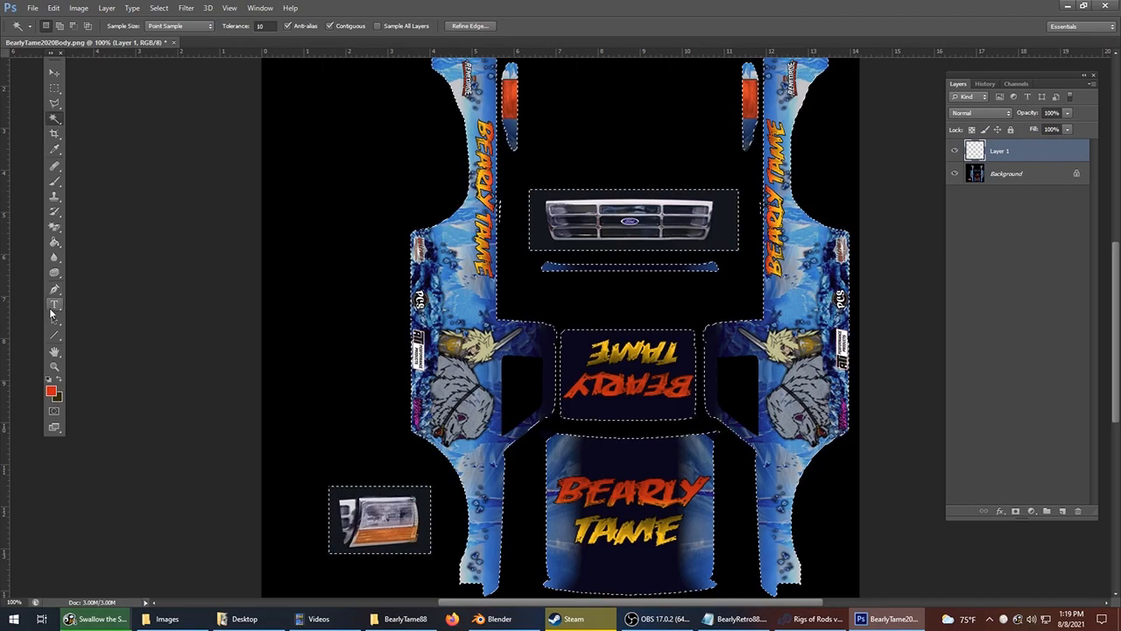
left_click(54, 241)
left_click(499, 303)
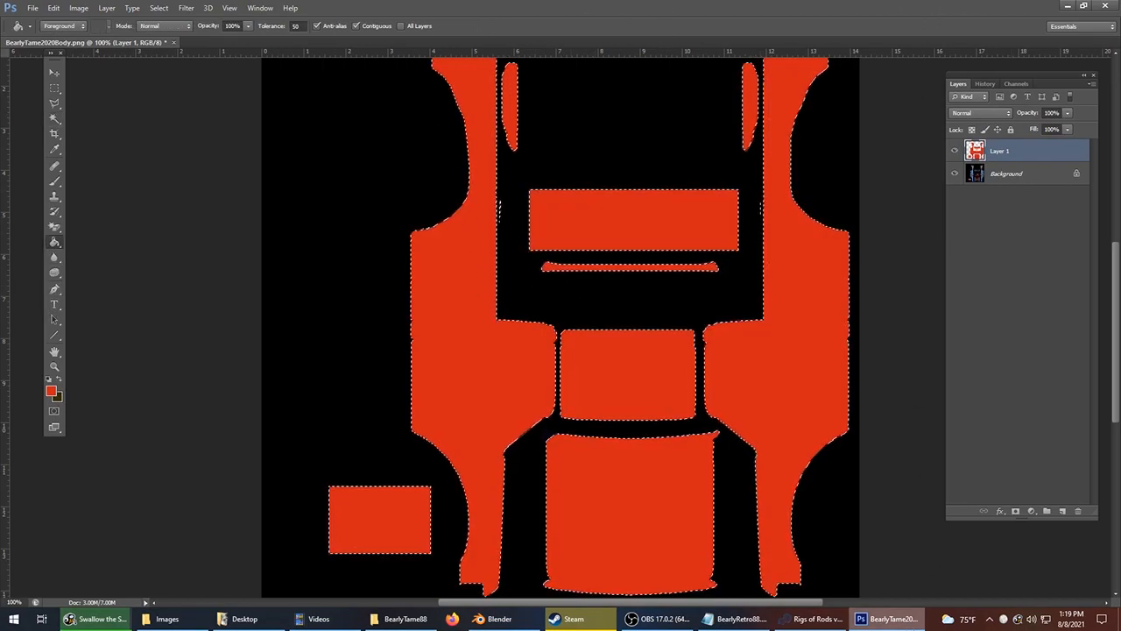
key("m")
left_click(501, 181)
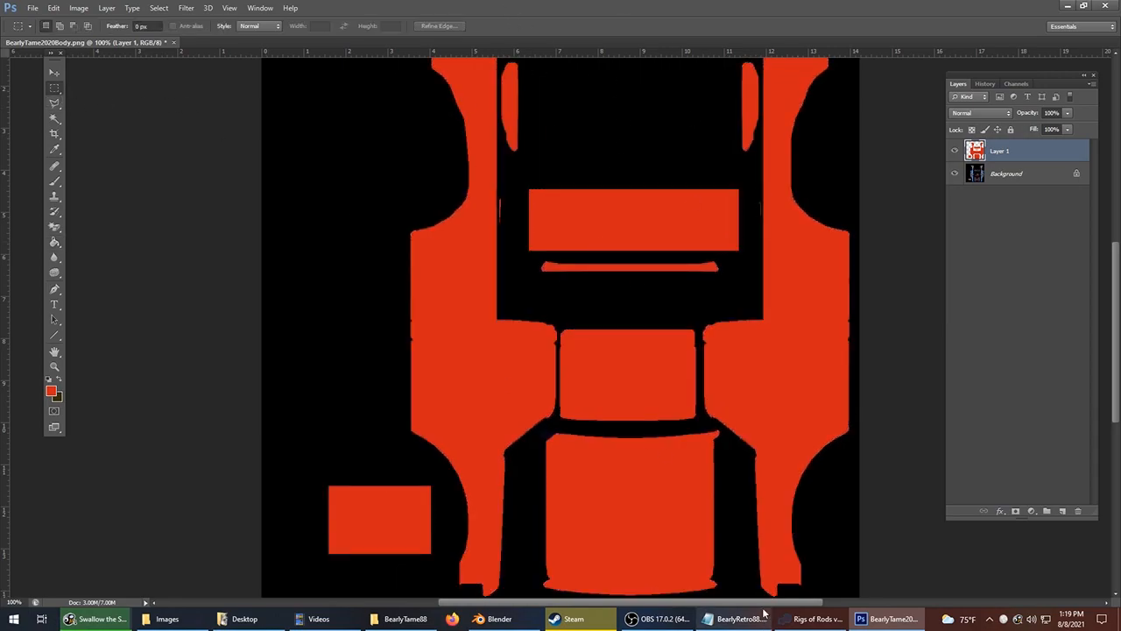
Return to the content folder, find the original Bearly Tame archive and open BearlyTame-1.0.zip.
left_click(876, 619)
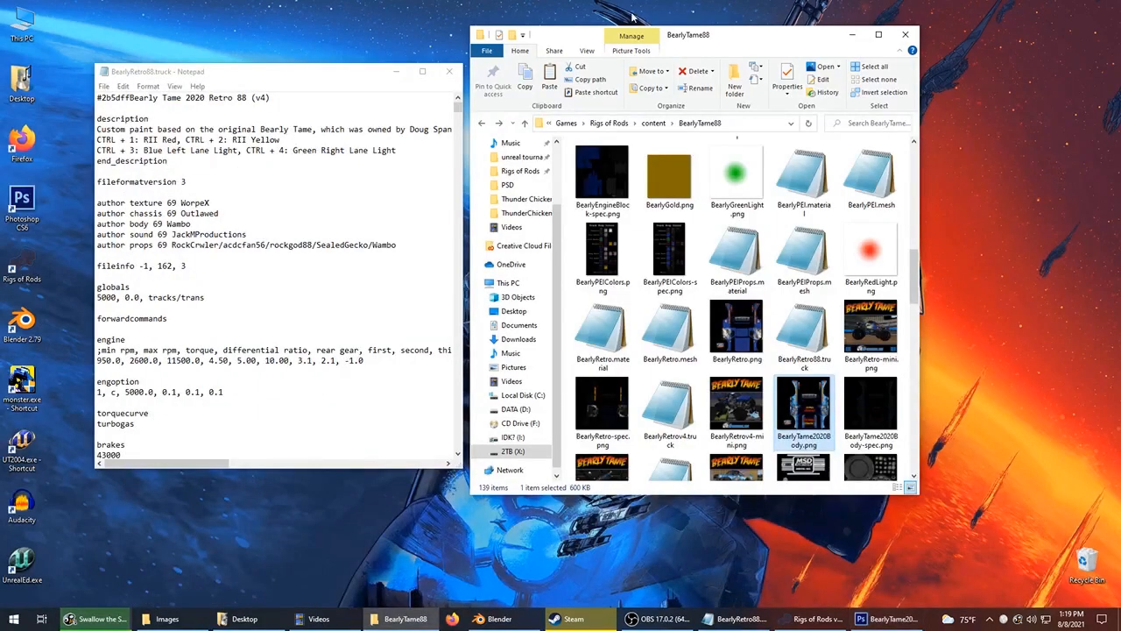
left_click(654, 123)
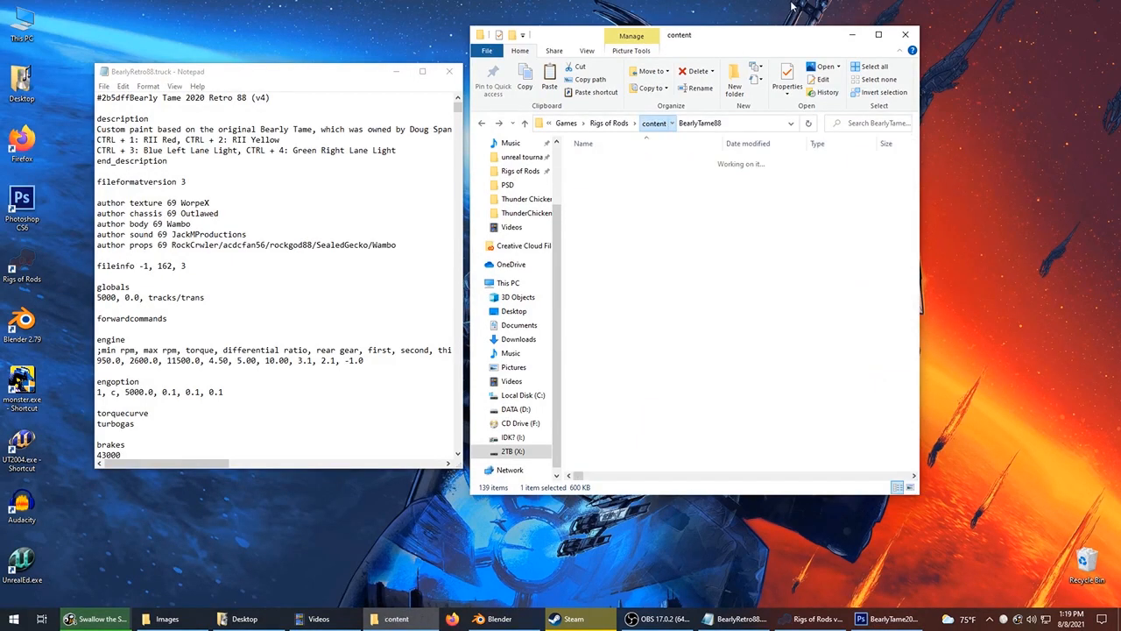
left_click(643, 319)
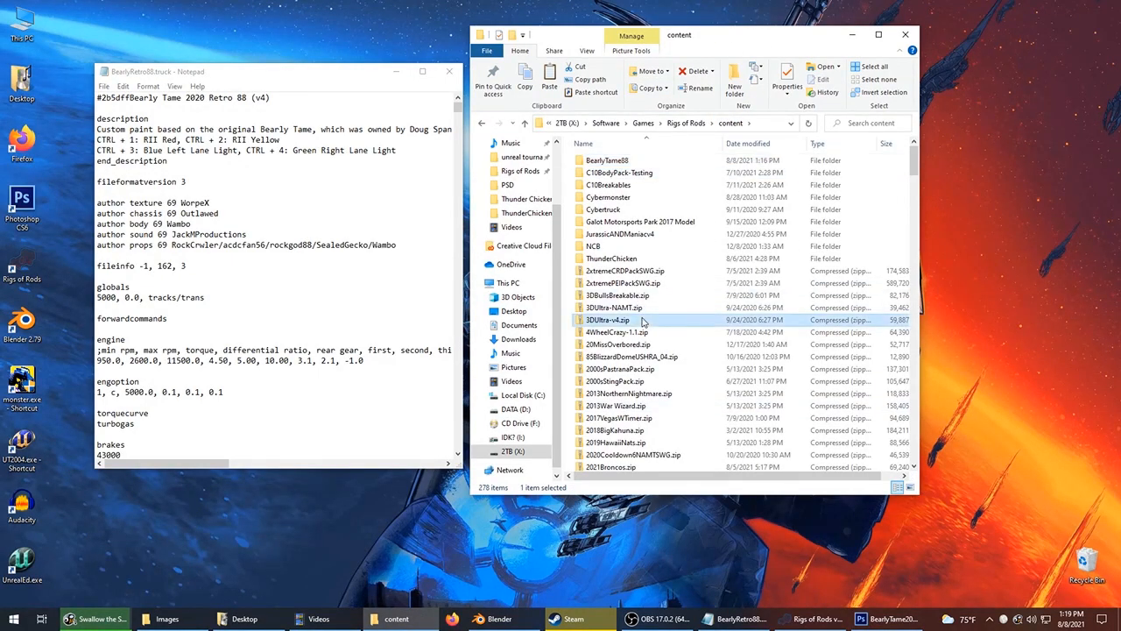
type("bearly")
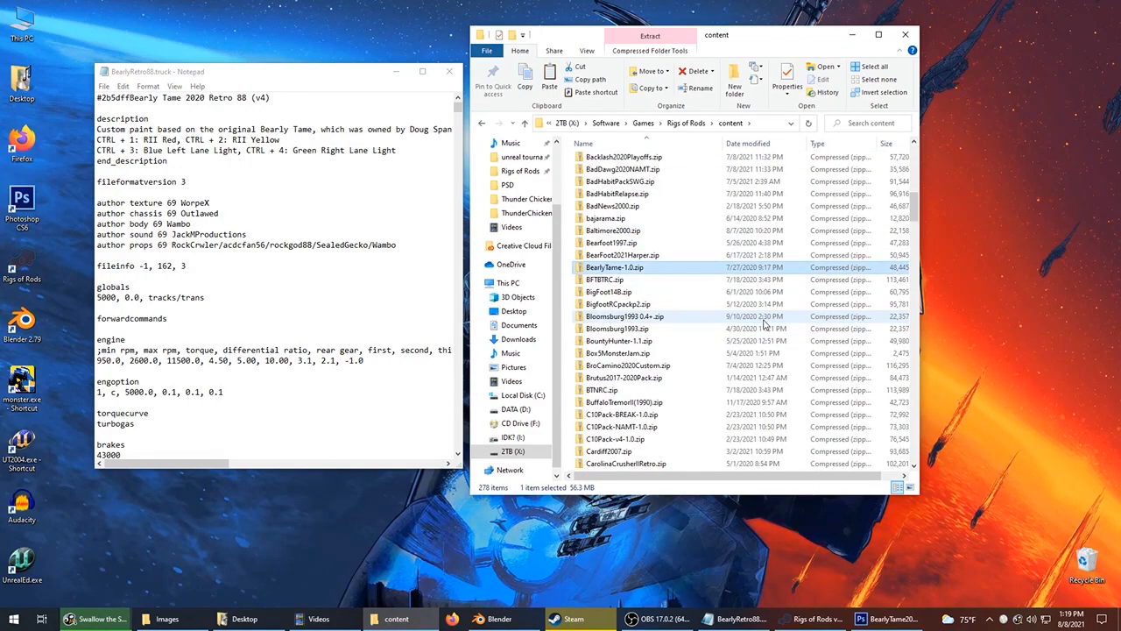
double_click(655, 268)
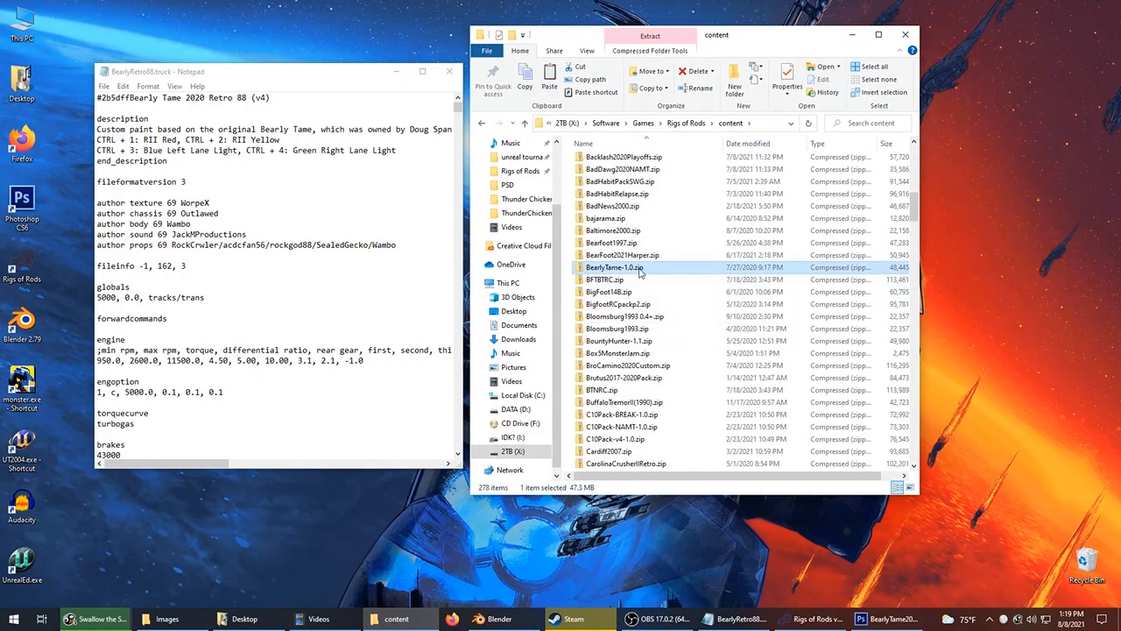
Copy BearlyBody88.png from the archive to the desktop and open it in Photoshop.
left_click_drag(914, 169, 921, 217)
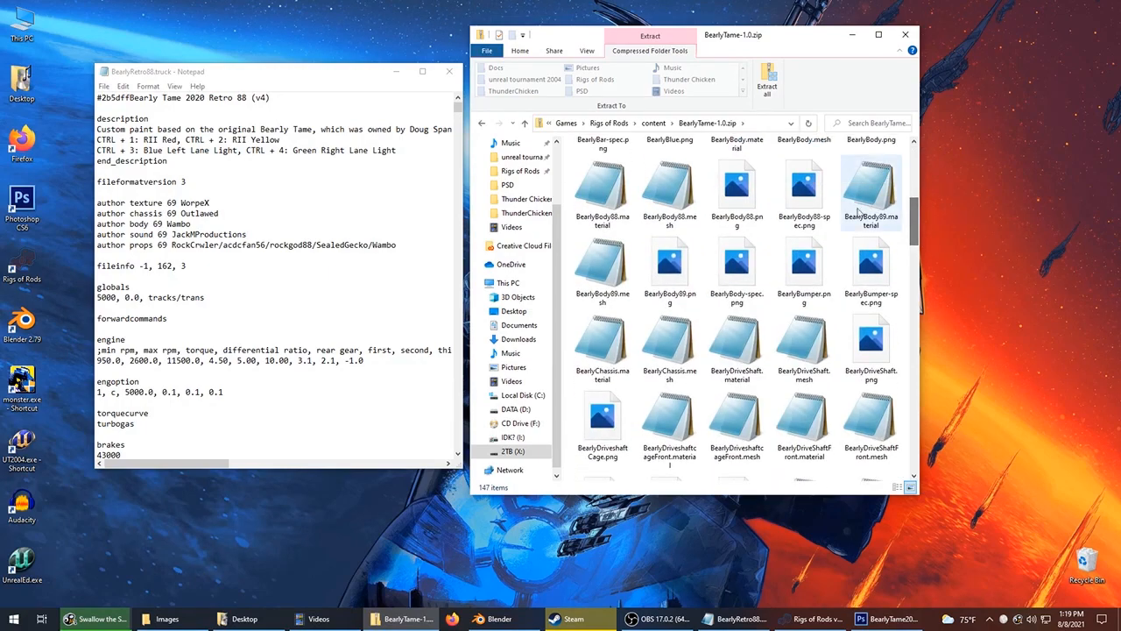
left_click(671, 268)
left_click(749, 164)
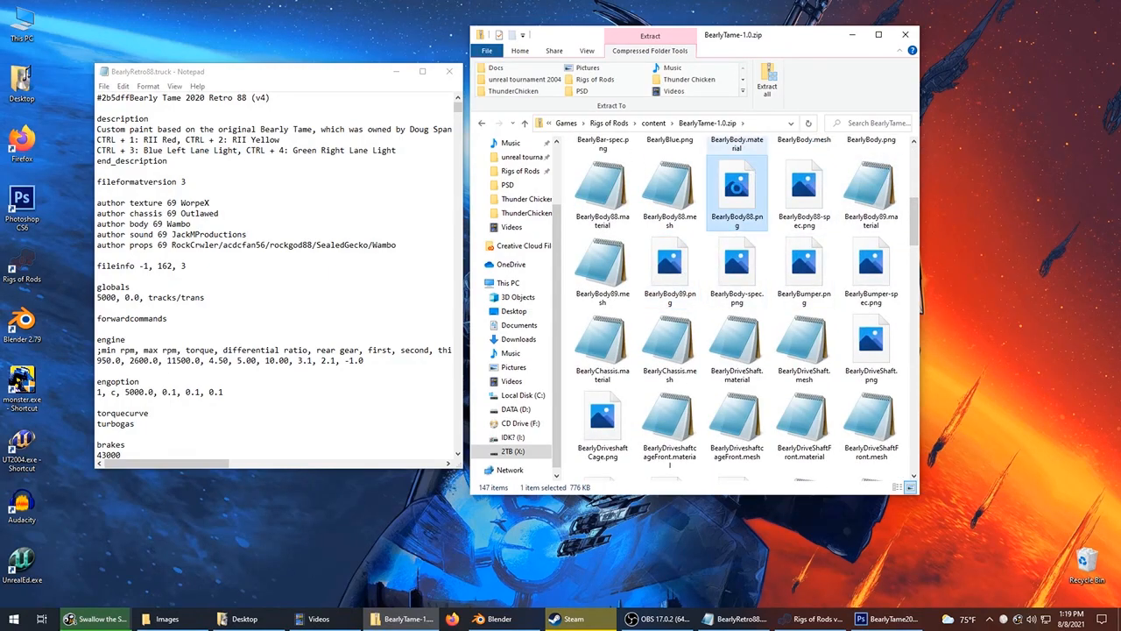
left_click_drag(737, 185, 65, 217)
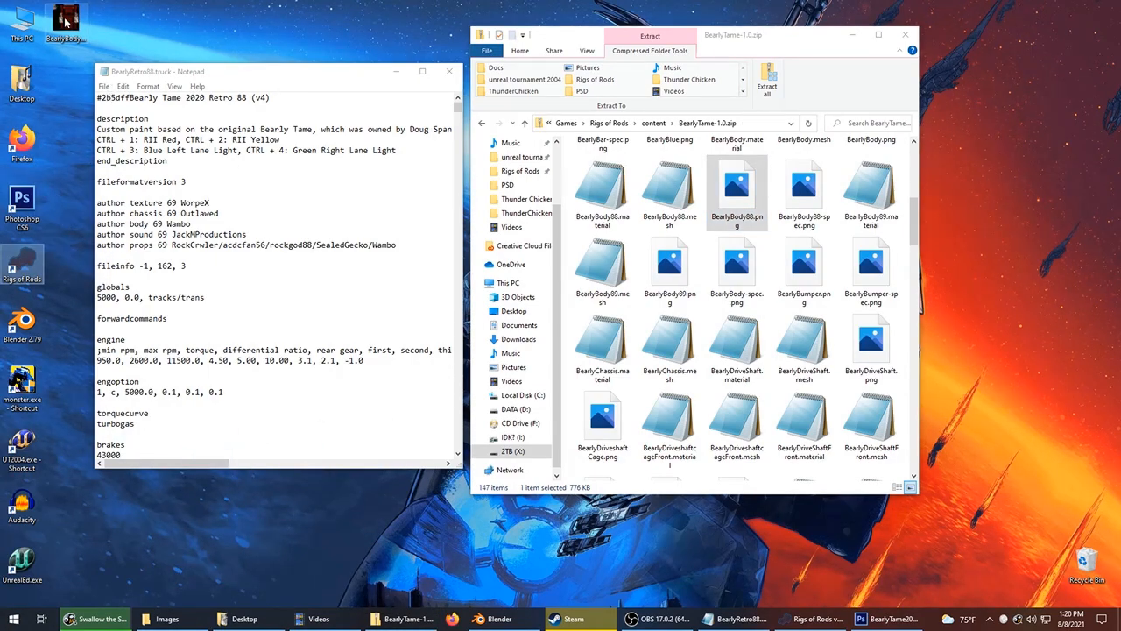
double_click(65, 22)
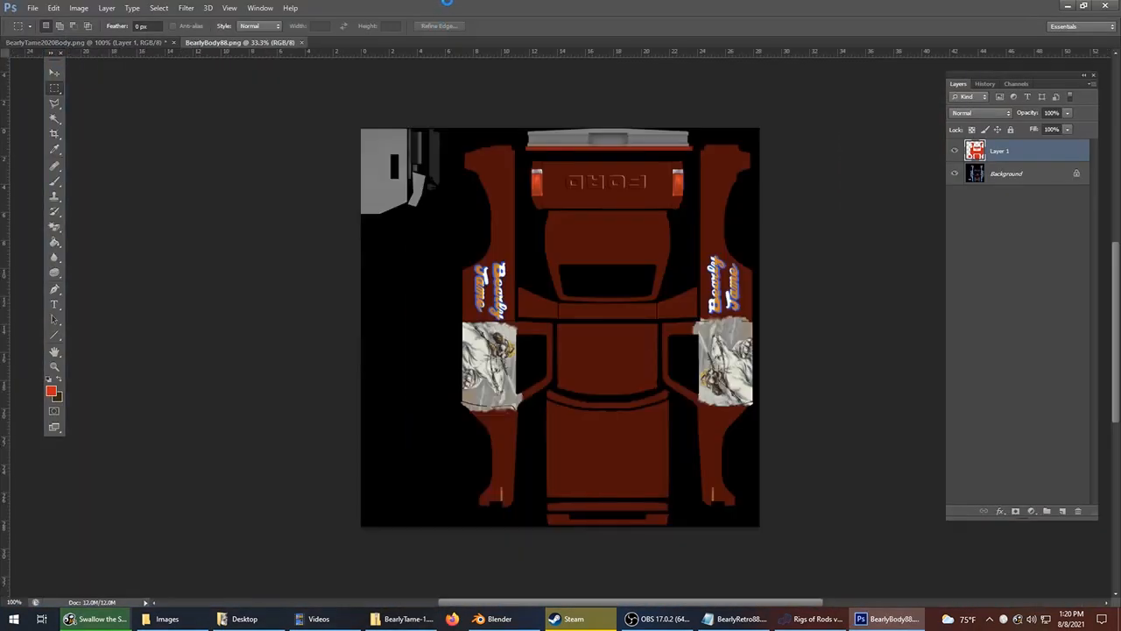
Sample the dark red paint of BearlyBody88.png and refill the body panels on Layer 1 of BearlyTame2020Body.png with it.
left_click(54, 149)
left_click(45, 42)
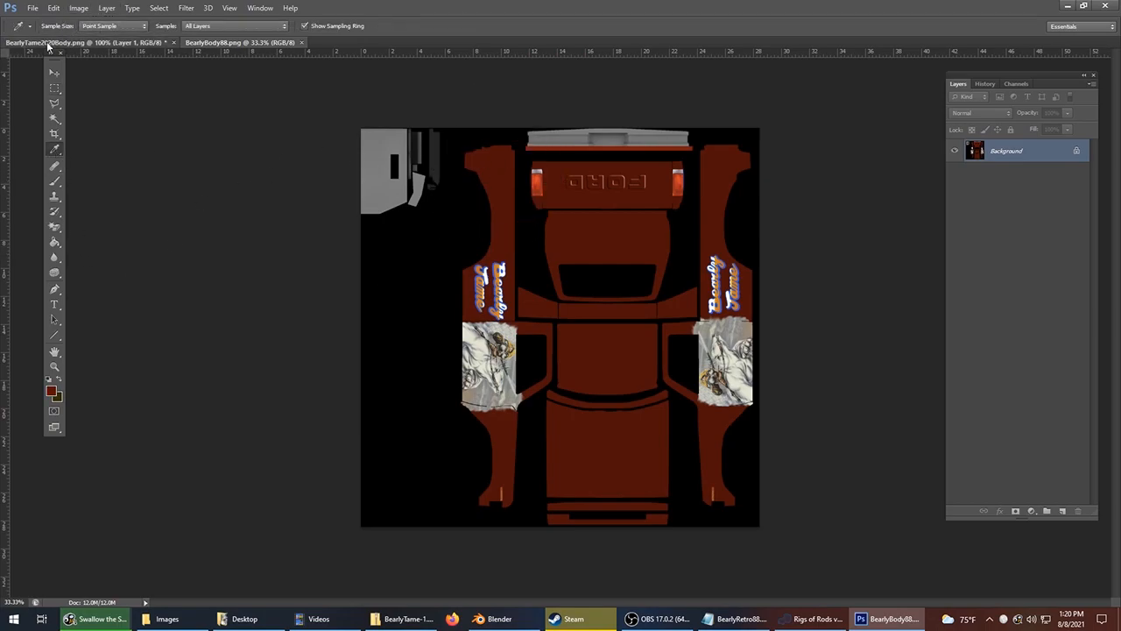
left_click(54, 242)
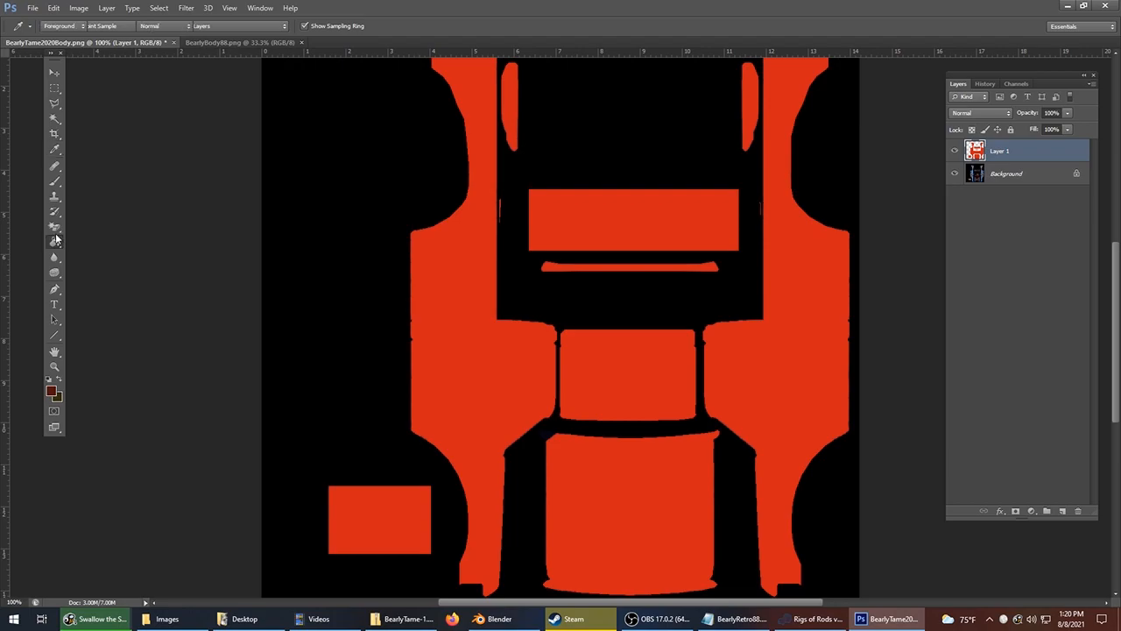
left_click(472, 286)
left_click(641, 219)
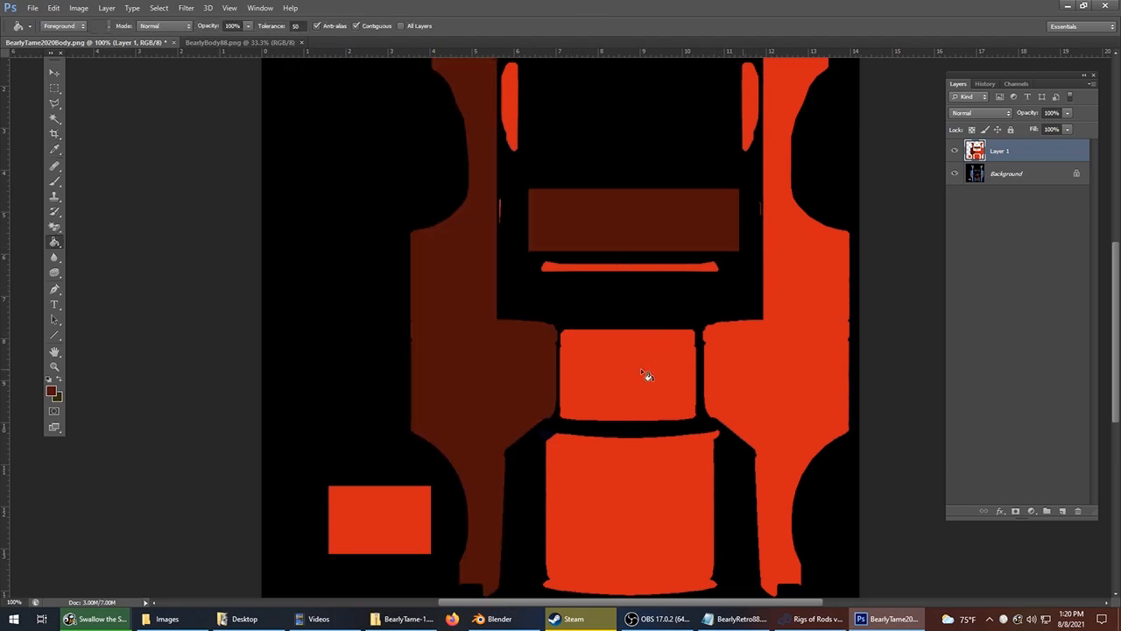
left_click(648, 375)
left_click(739, 372)
left_click(692, 463)
left_click(628, 268)
left_click(508, 93)
left_click(754, 103)
left_click(409, 533)
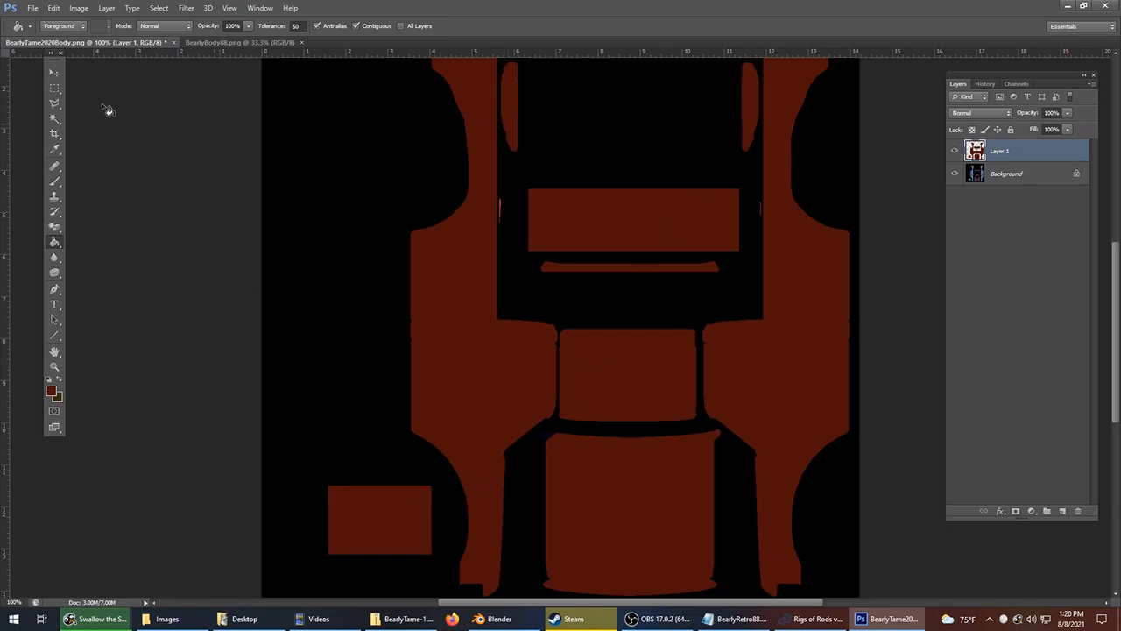
left_click(63, 89)
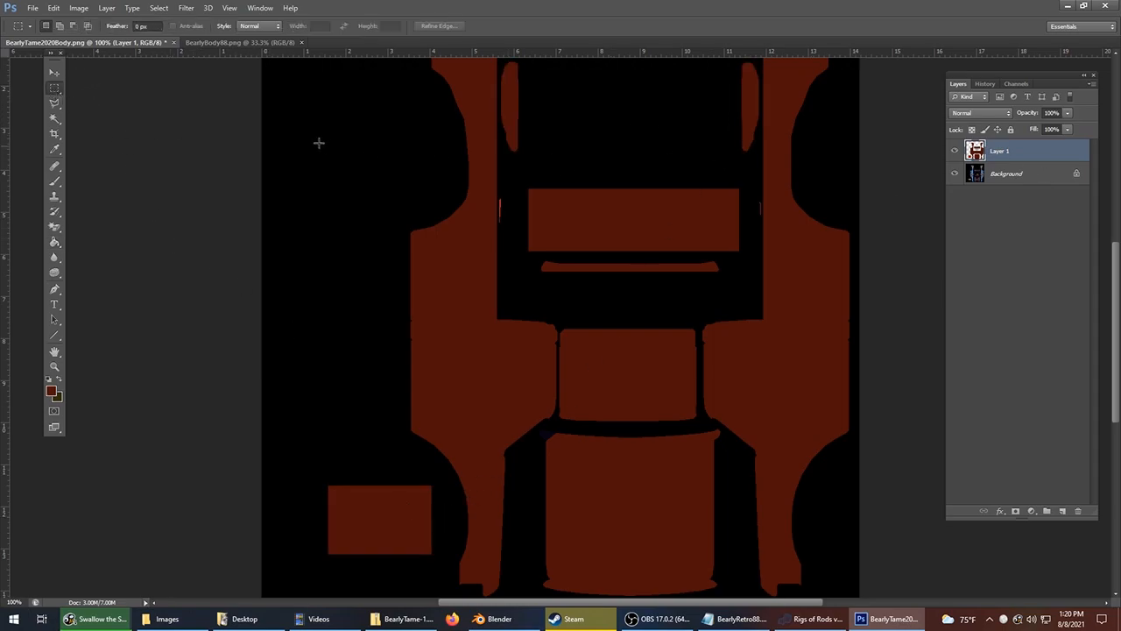
Clear the dark red fill over the headlight and the grille on Layer 1 so the original artwork shows.
left_click_drag(297, 475, 446, 574)
key("ctrl+v")
left_click(332, 274)
left_click_drag(520, 176, 749, 254)
key("ctrl+v")
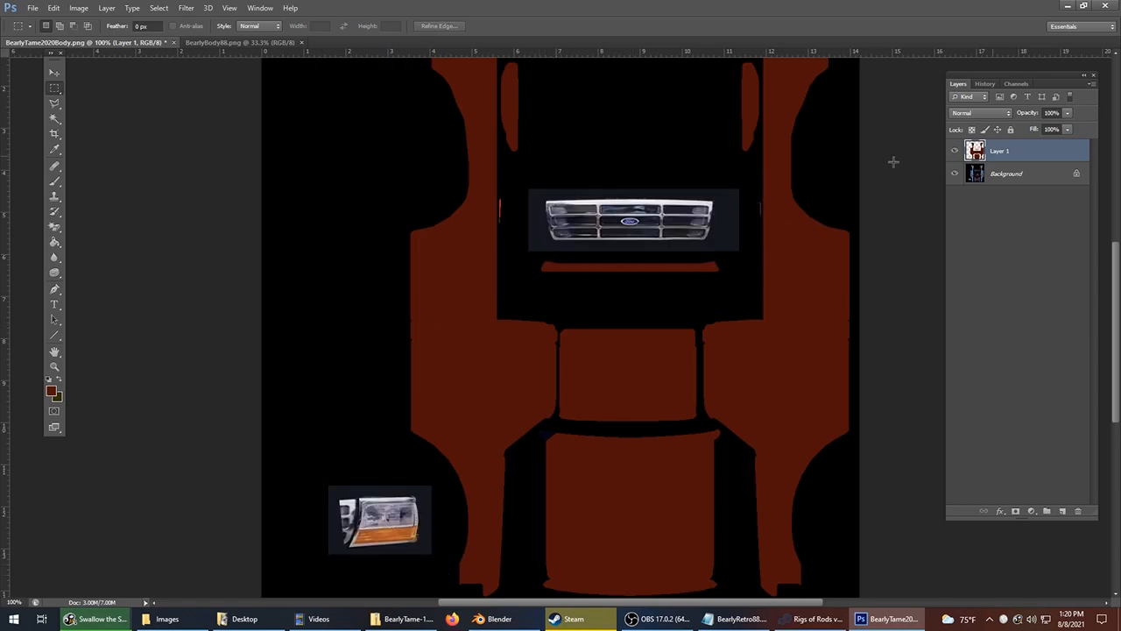
Select both side-window openings from the Background layer with the Magic Wand, delete those areas from Layer 1, and deselect.
left_click(955, 152)
left_click(955, 151)
left_click(955, 151)
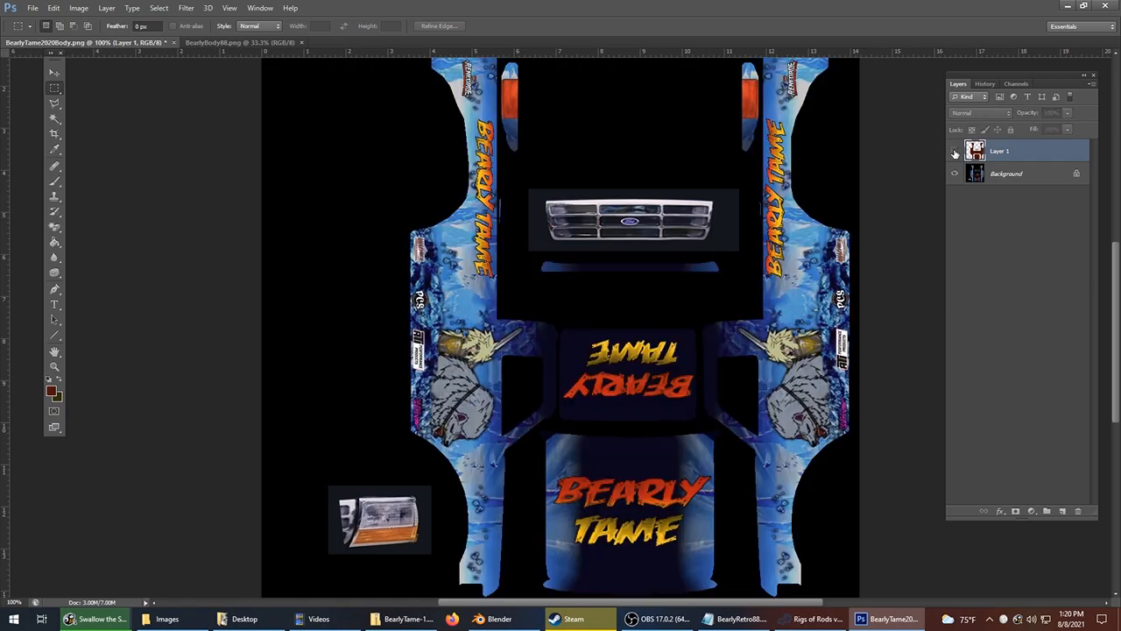
left_click(54, 120)
left_click(528, 387)
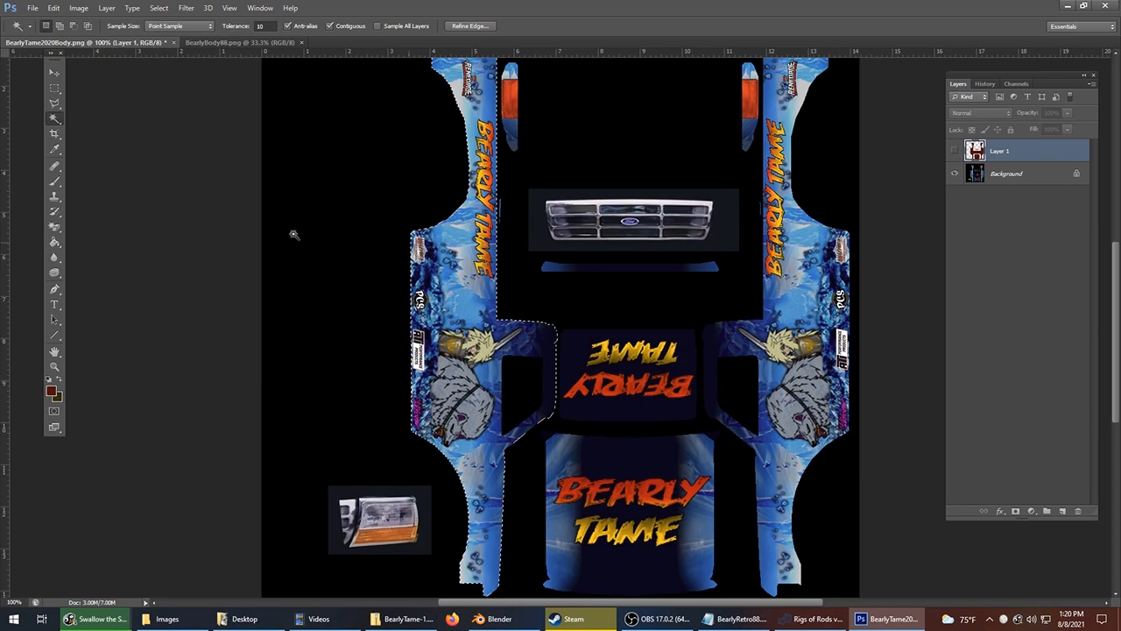
left_click(1007, 175)
key("ctrl+d")
left_click(536, 388)
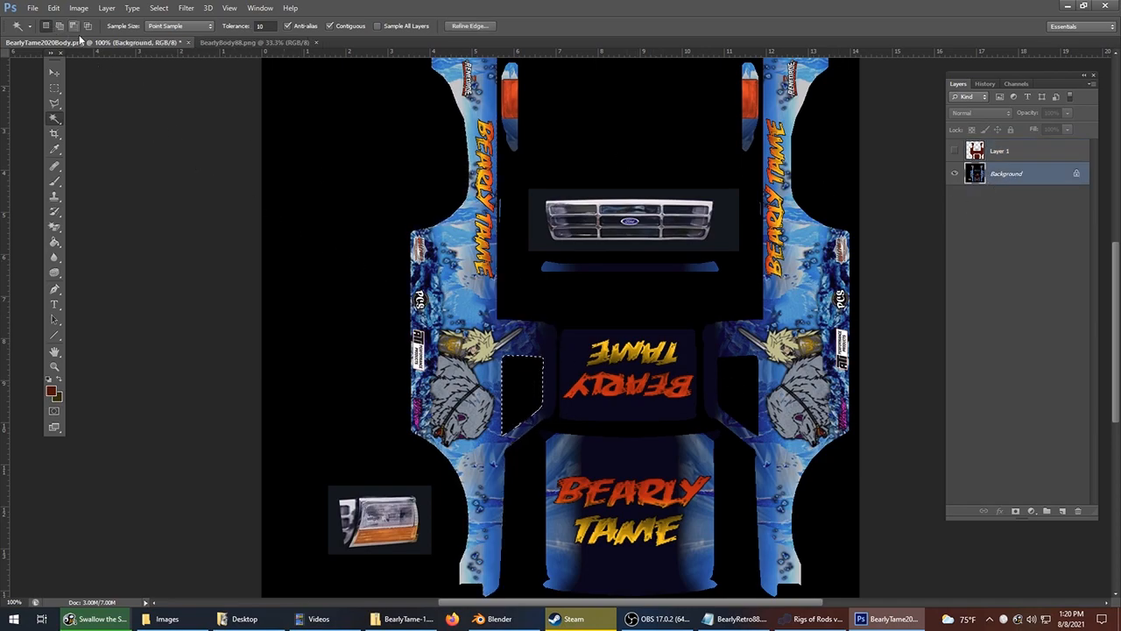
left_click(59, 25)
left_click(739, 381)
left_click(978, 154)
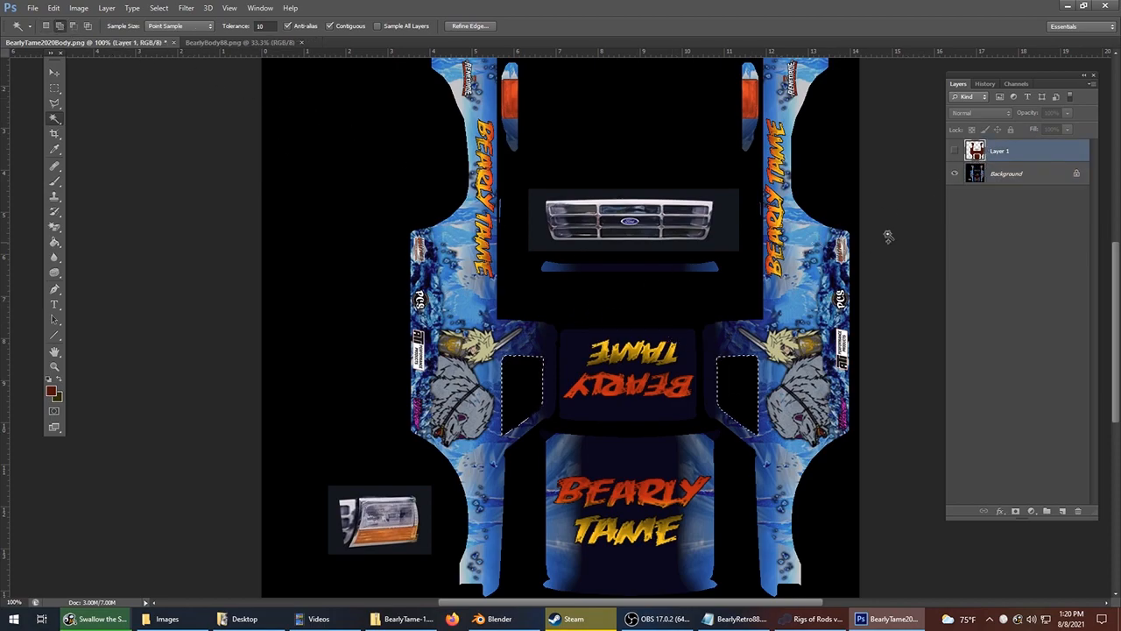
left_click(954, 151)
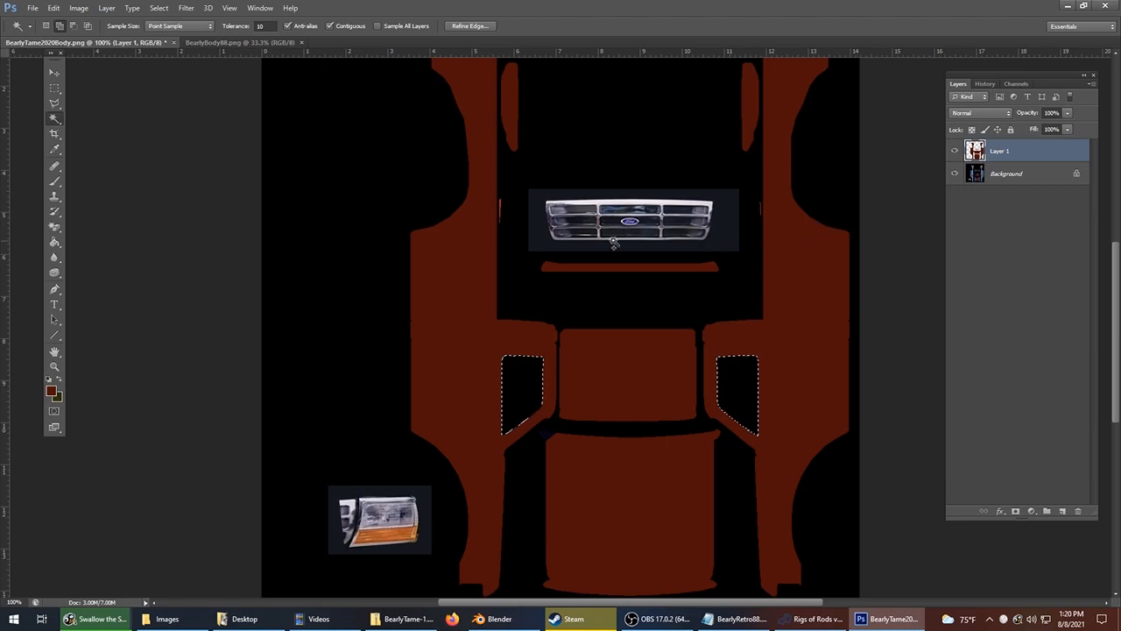
key("m")
key("ctrl+d")
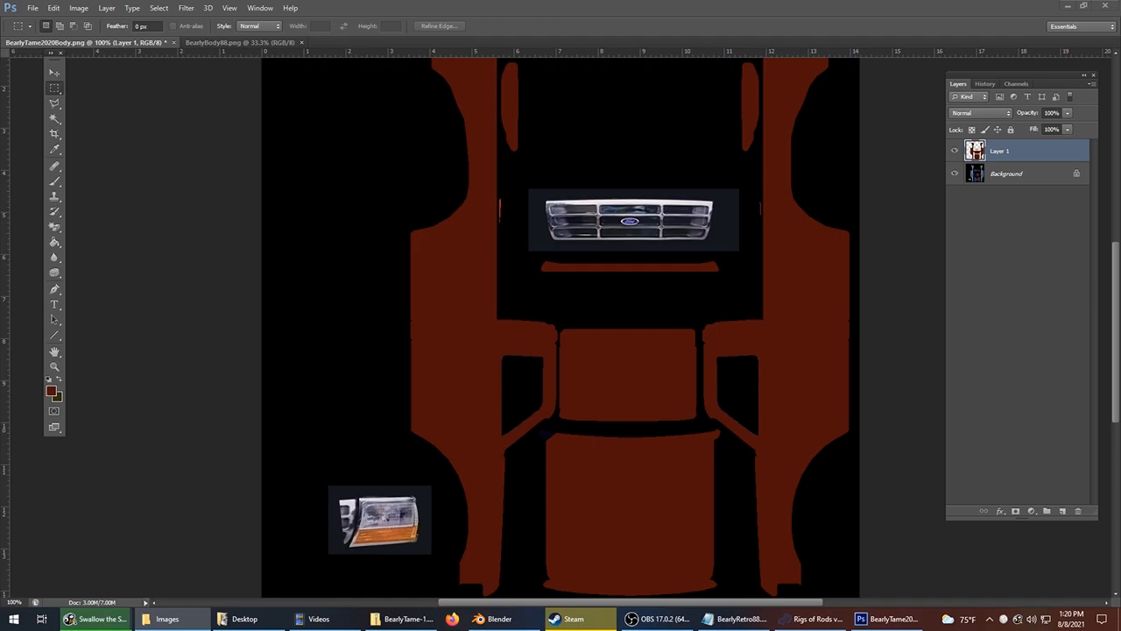
Place the 88BTLogo image, rotate it 90 degrees, scale it down and position it on the left body side.
left_click_drag(466, 272, 505, 250)
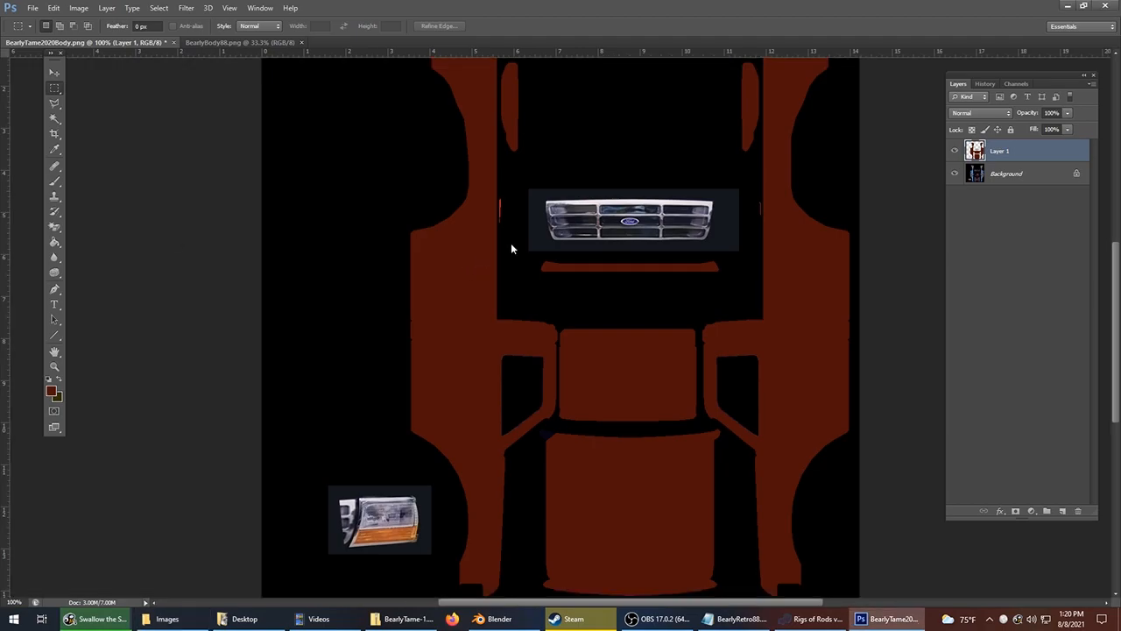
left_click_drag(676, 413, 498, 434, "shift")
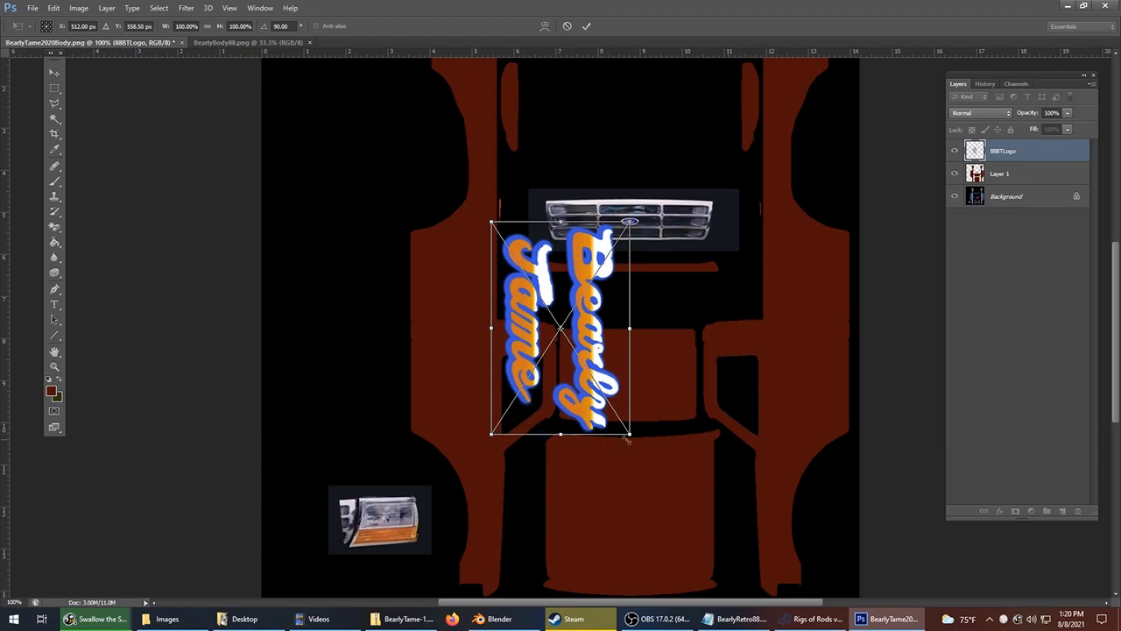
left_click_drag(628, 439, 564, 334, "shift")
left_click_drag(533, 282, 466, 282)
key("Return")
Place the BearImage artwork, rotate and shrink it, and position it over the door area of the left body side.
left_click(54, 73)
left_click_drag(1120, 229, 563, 226)
left_click_drag(715, 198, 689, 477, "shift")
left_click_drag(683, 473, 588, 358, "shift")
left_click_drag(556, 271, 500, 396)
key("Return")
Move the BearImage layer directly above Layer 1 and clip it to that layer.
right_click(1022, 151)
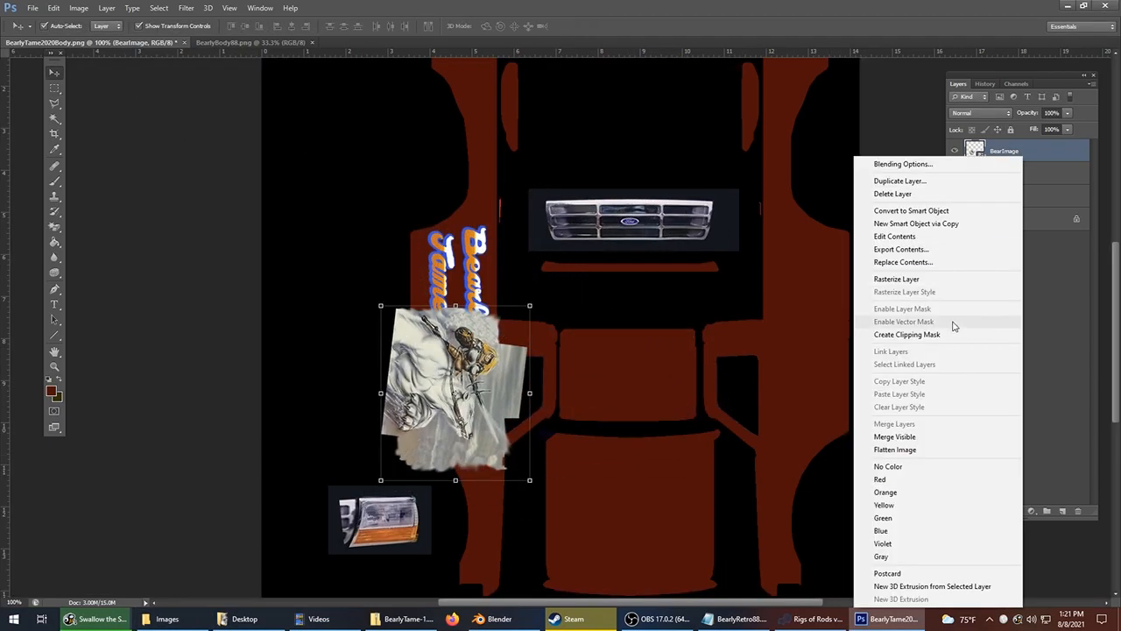
left_click(918, 335)
left_click_drag(1014, 151, 1013, 185)
right_click(1019, 173)
left_click(918, 336)
Fine-tune the bear artwork's position and shrink and reposition the Bearly Tame logo on the left body side.
left_click_drag(491, 344, 495, 318)
left_click(242, 257)
left_click_drag(482, 244, 460, 288)
scroll(461, 202, "up", 2)
scroll(482, 175, "down", 1)
left_click_drag(452, 302, 481, 266)
left_click_drag(447, 327, 439, 341, "shift")
left_click_drag(475, 288, 482, 280)
key("Return")
Duplicate the 88BTLogo layer, move the copy to the right body side and rotate it to read the opposite way.
right_click(1020, 151)
left_click(1003, 177)
left_click(660, 190)
left_click_drag(487, 273, 691, 296, "shift")
key("Escape")
left_click_drag(819, 349, 744, 222, "shift")
key("Return")
Duplicate the BearImage layer, move the copy over the right body side's door area and rotate it.
right_click(1029, 202)
left_click(904, 180)
left_click(661, 190)
left_click_drag(497, 377, 835, 377, "shift")
left_click_drag(879, 500, 753, 184, "shift")
key("Return")
Flip the BearImage copy vertically to mirror the left-side artwork, and deselect the layer.
left_click(58, 13)
mouse_move(70, 235)
left_click(251, 371)
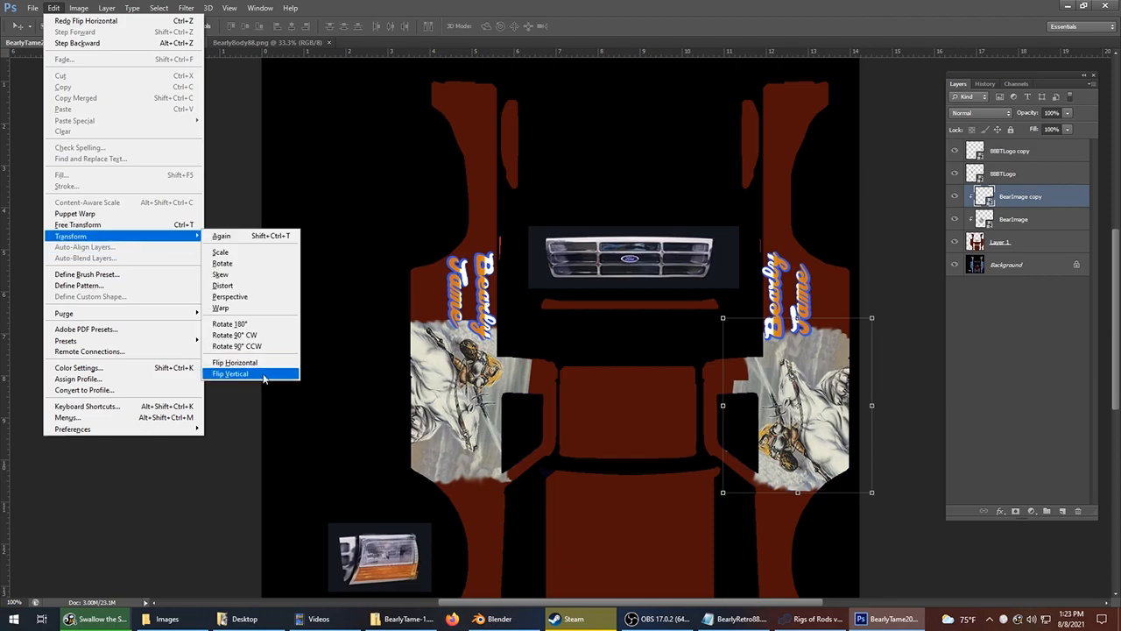
left_click(250, 371)
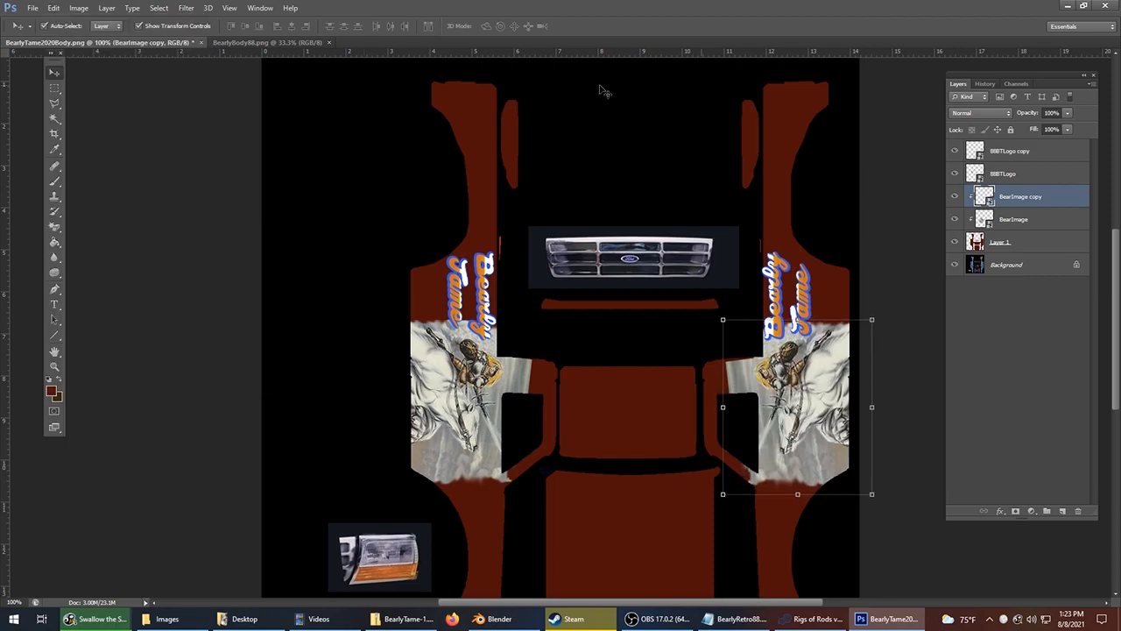
left_click(89, 344)
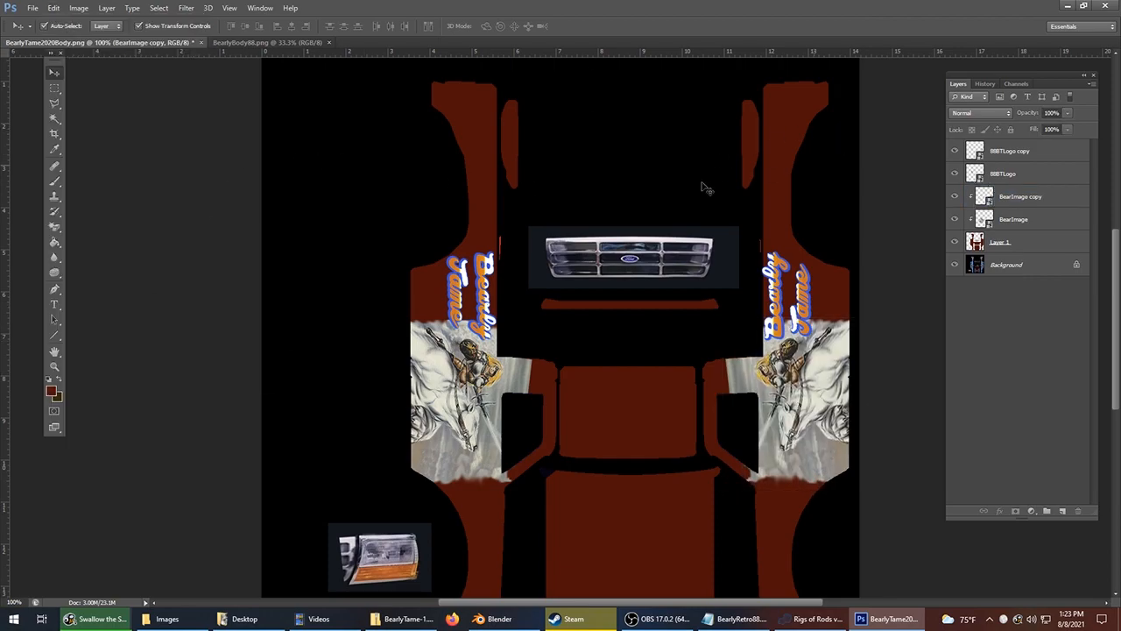
Save the texture for the web as a PNG-24 named BearlyTame2020Body.png in the BearlyTame88 folder.
scroll(601, 318, "down", 3)
scroll(465, 165, "up", 2)
left_click(33, 9)
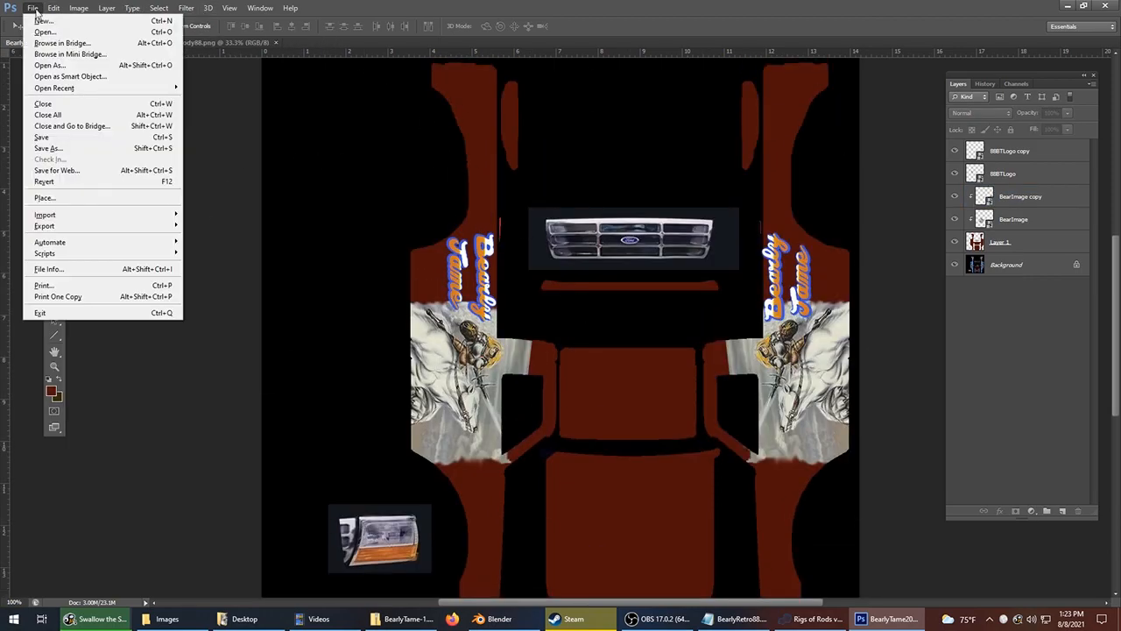
left_click(625, 5)
key("ctrl+alt+shift+s")
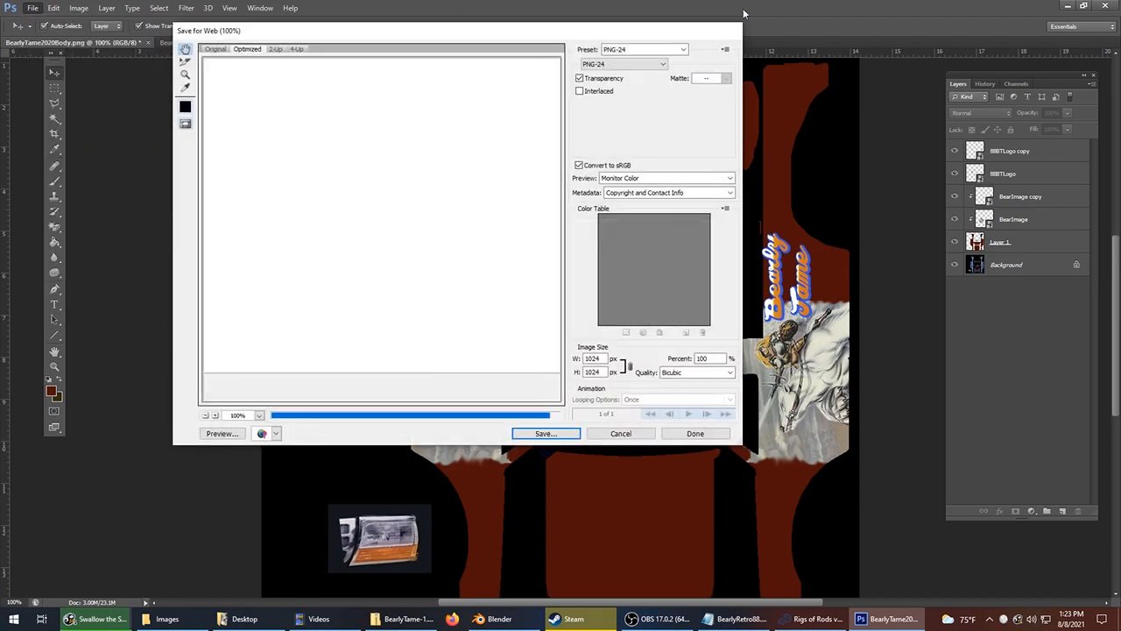
left_click(544, 433)
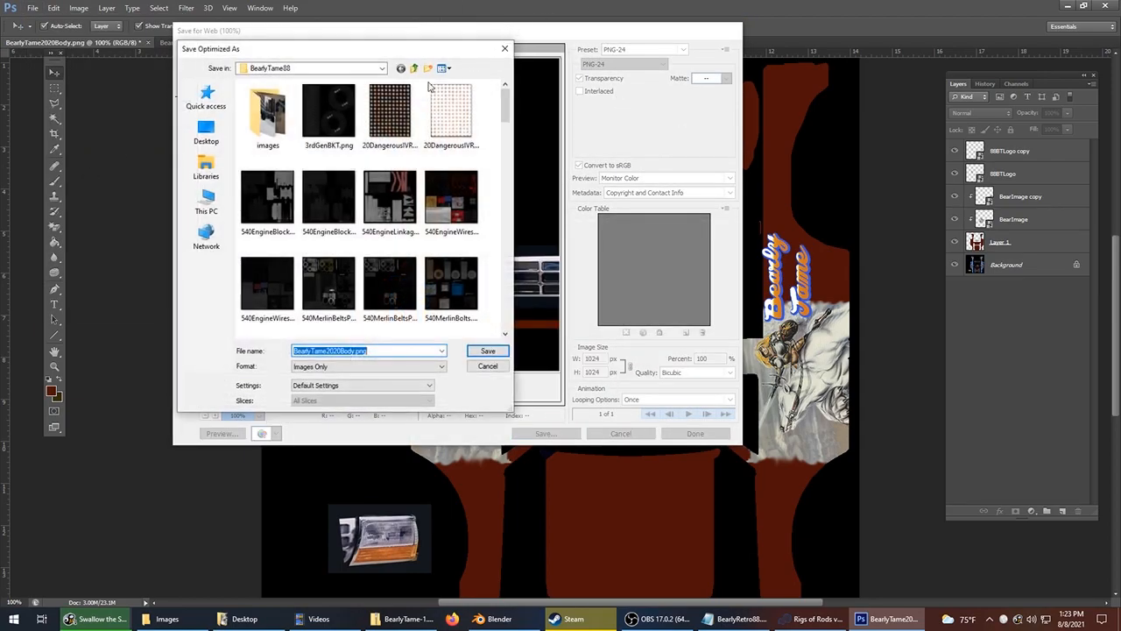
left_click(338, 351)
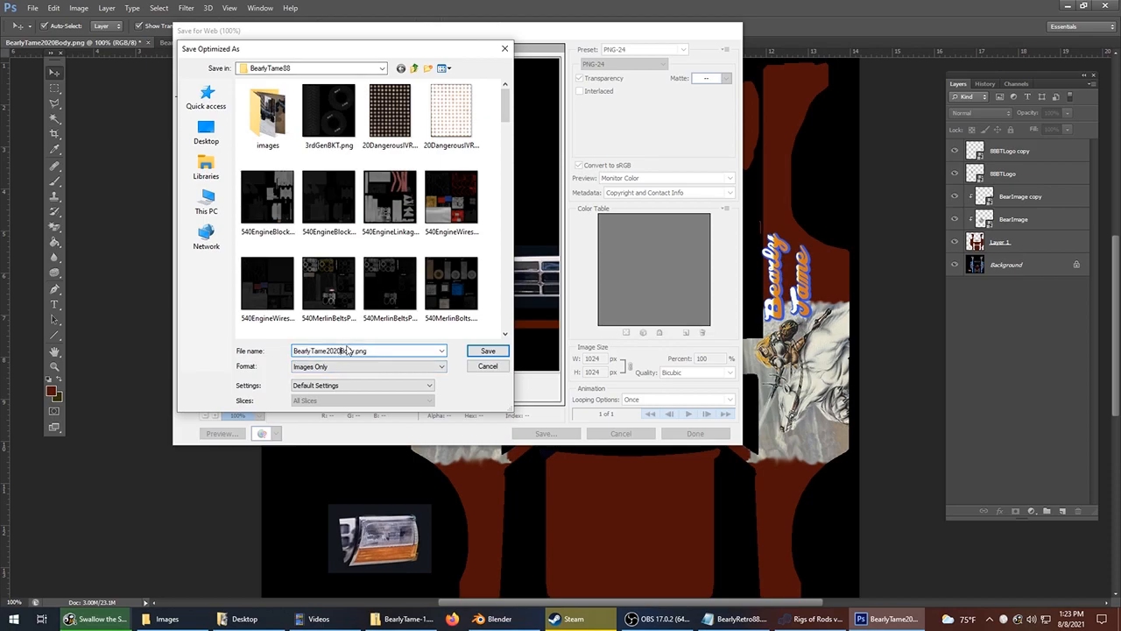
key("Return")
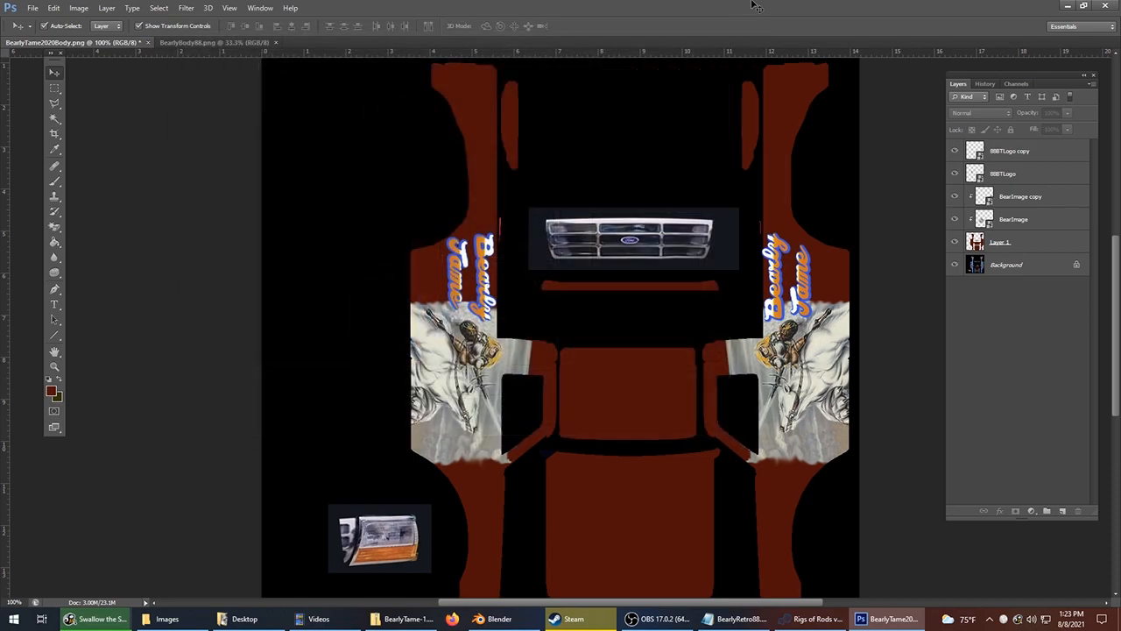
Switch to Rigs of Rods and inspect the repainted truck and the blue truck beside it.
left_click(1065, 5)
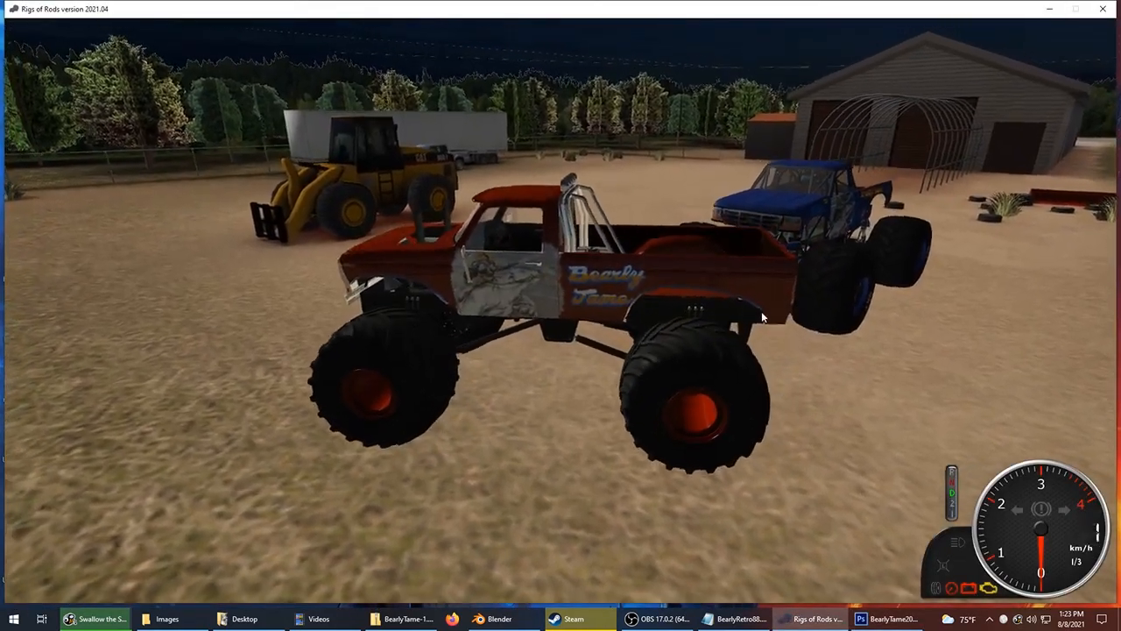
middle_click(833, 213)
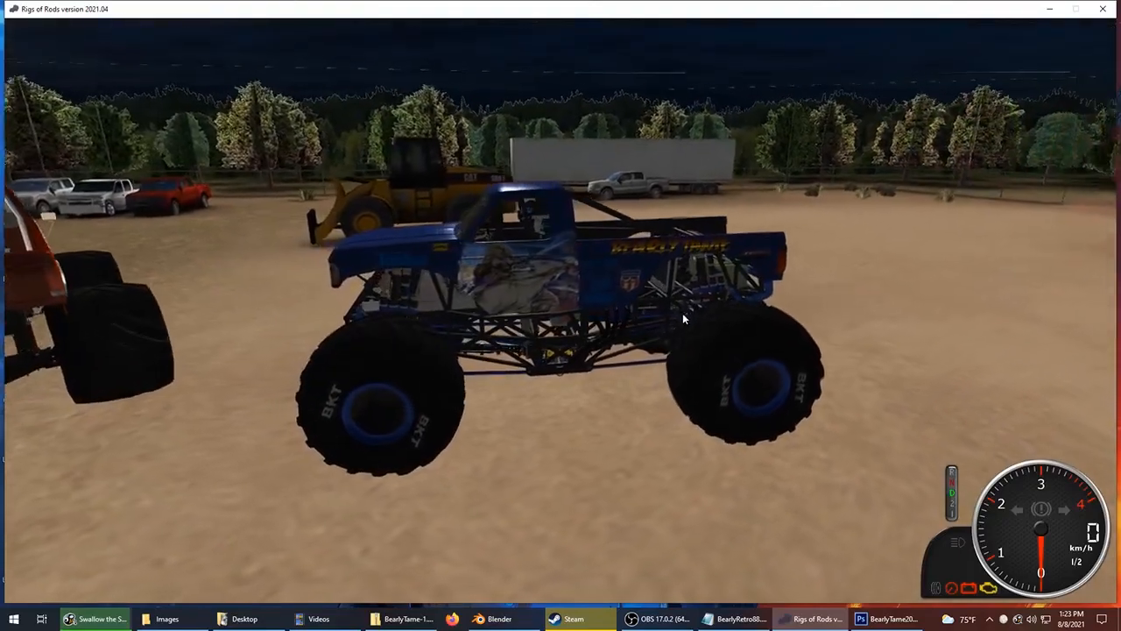
Switch to BearlyRetro88.truck in Notepad and examine its managedmaterials section.
left_click(737, 618)
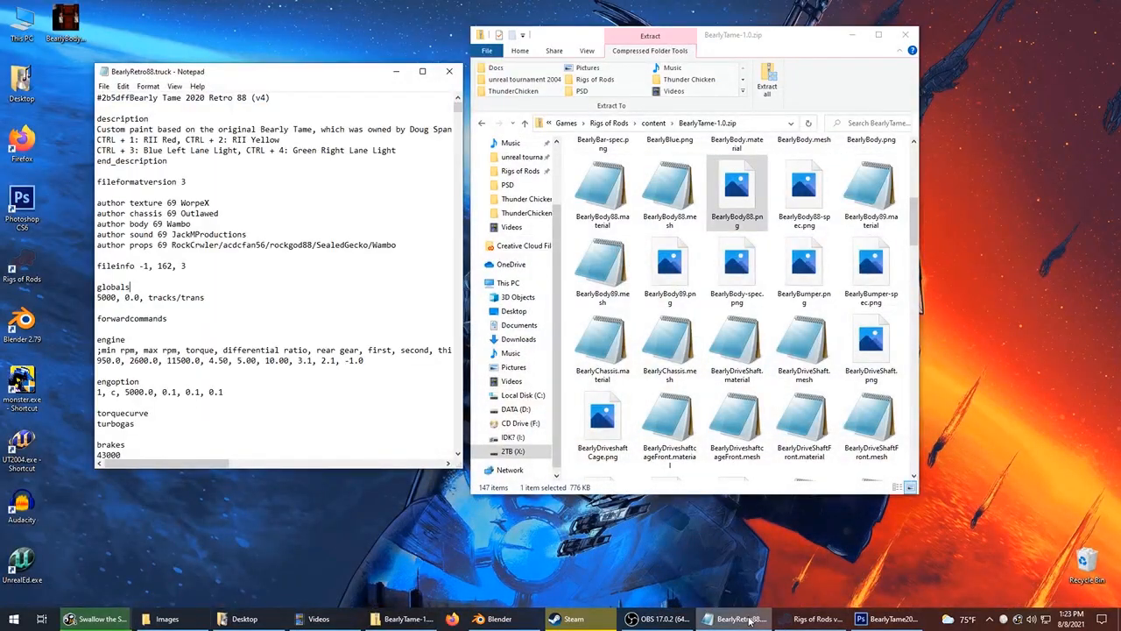
left_click_drag(252, 77, 252, 84)
left_click_drag(177, 103, 279, 103)
left_click(279, 103)
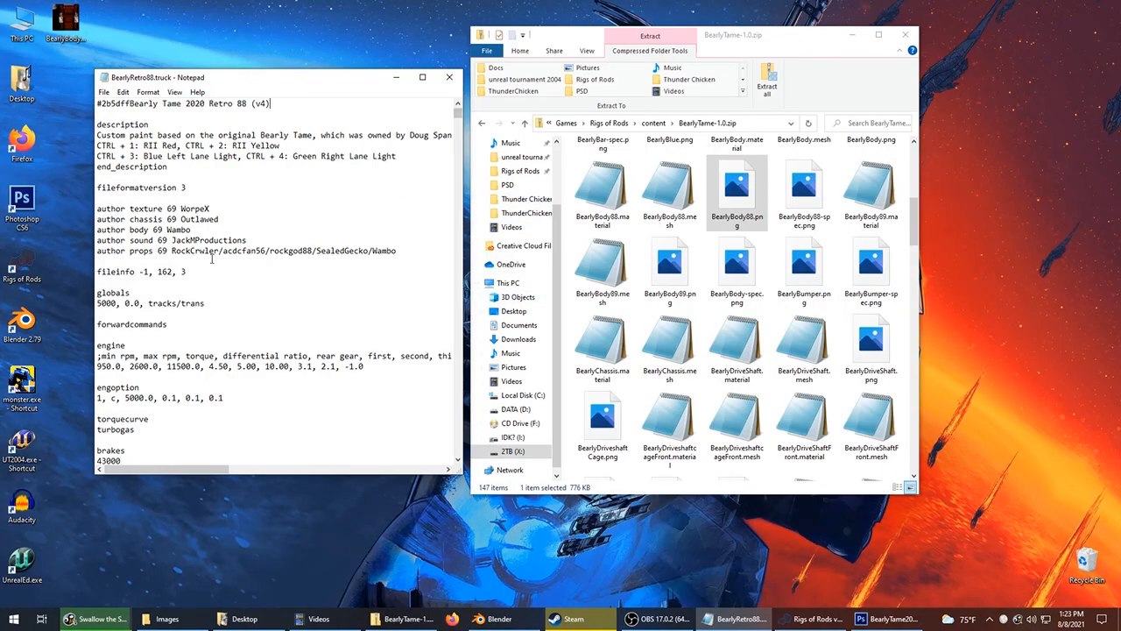
scroll(298, 250, "down", 14)
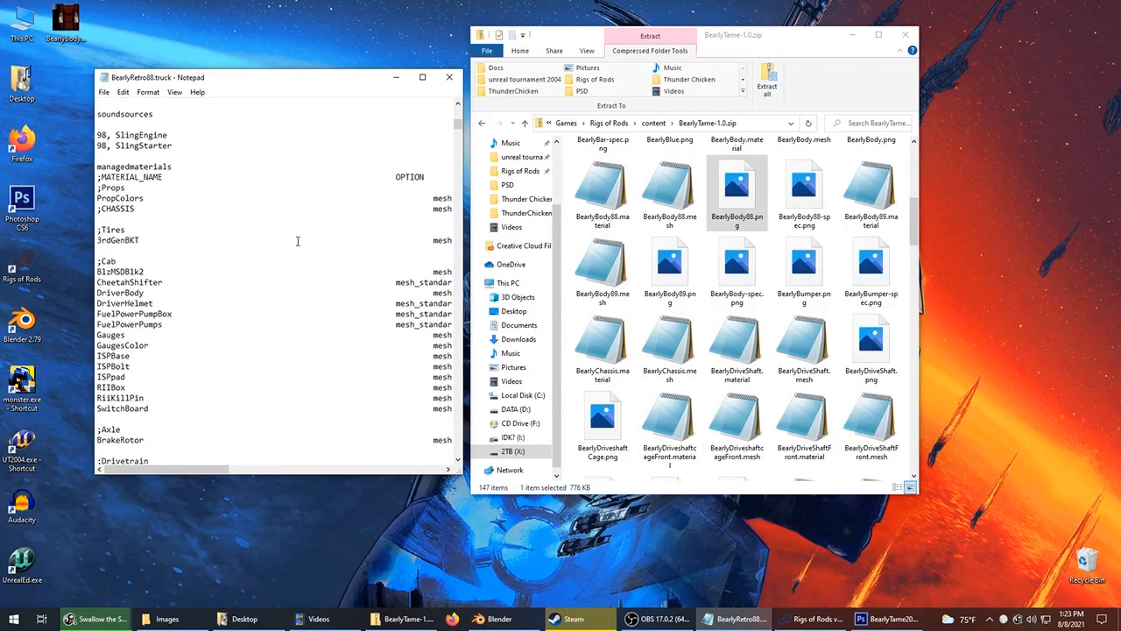
double_click(129, 166)
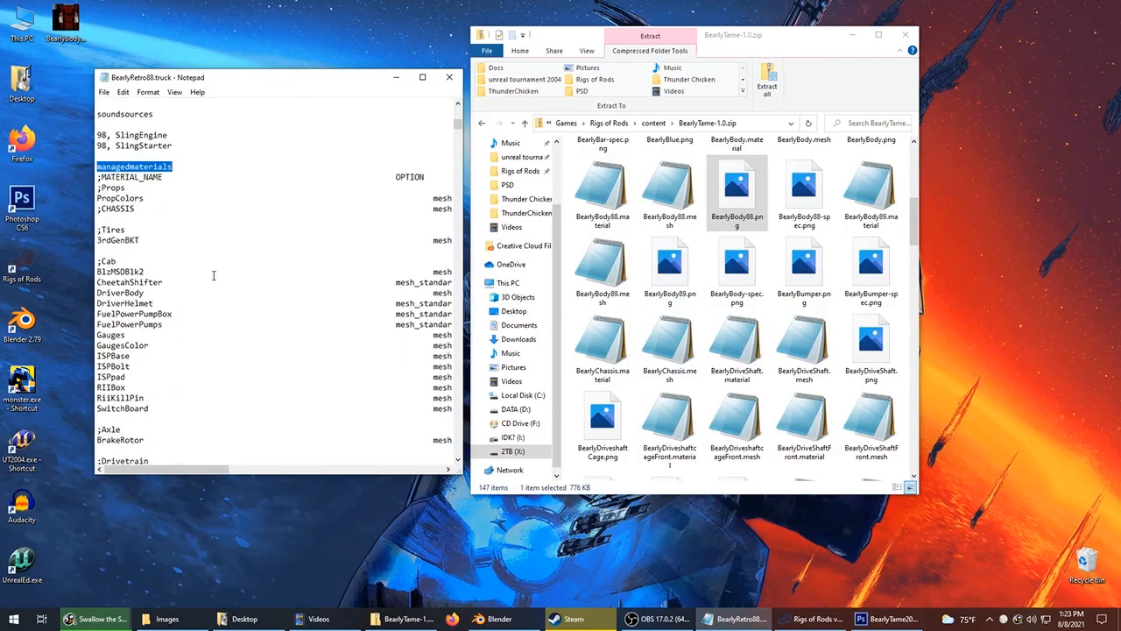
left_click_drag(172, 166, 97, 166)
left_click_drag(180, 168, 110, 167)
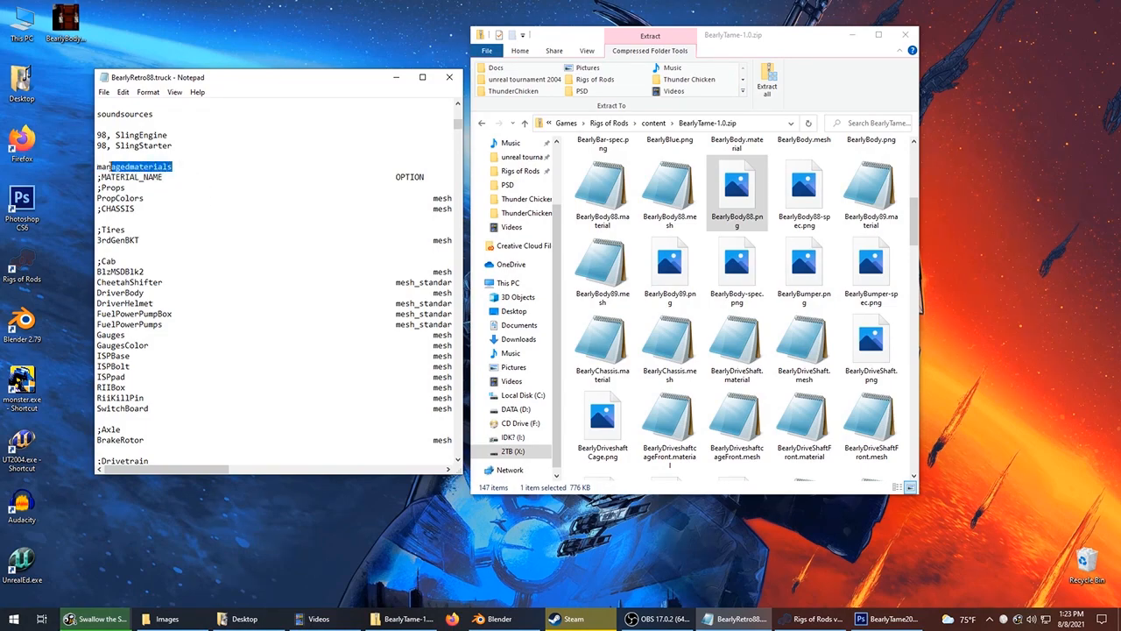
left_click(179, 175)
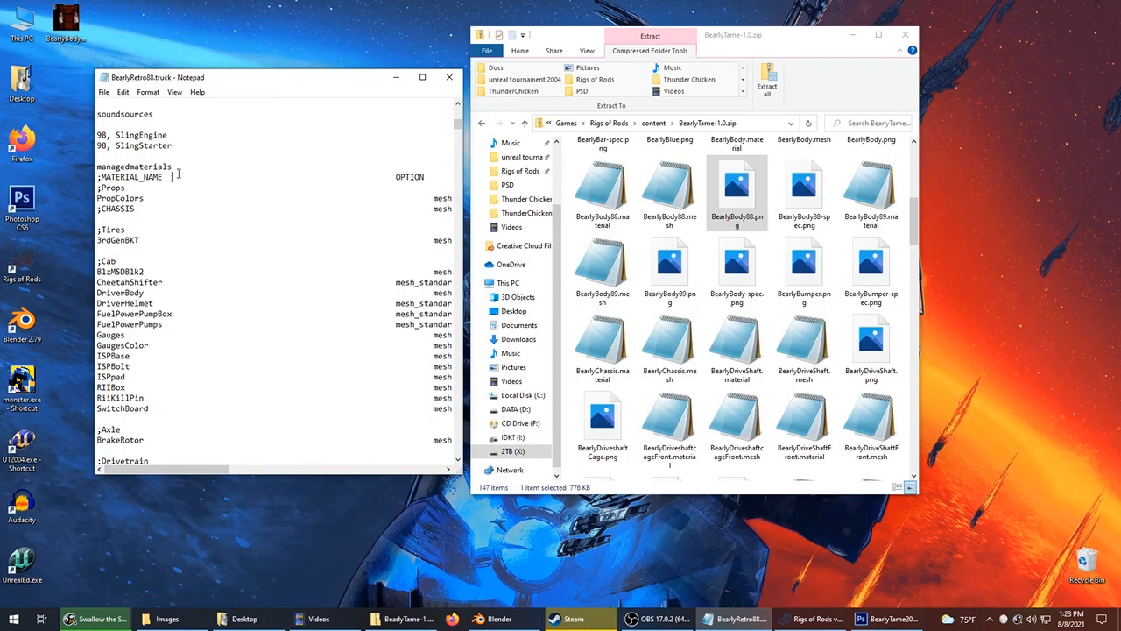
Compare the managed materials list with the archive's BearlyBody88 material and mesh files, and open BearlyBody88.material in Notepad.
left_click(587, 179)
scroll(914, 234, "up", 1)
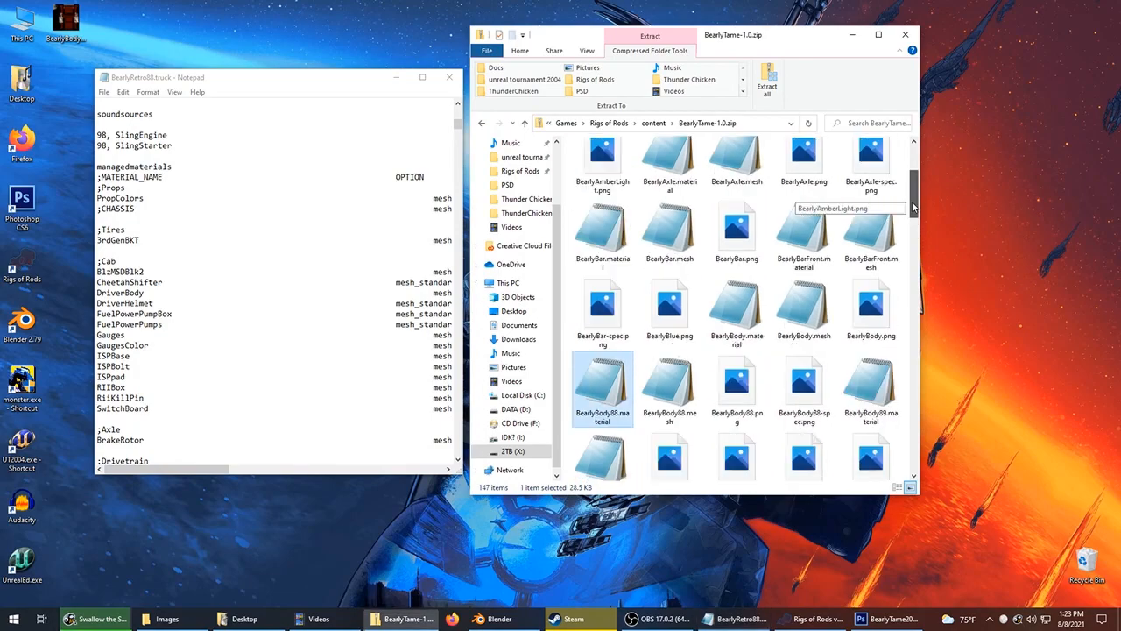
left_click(302, 313)
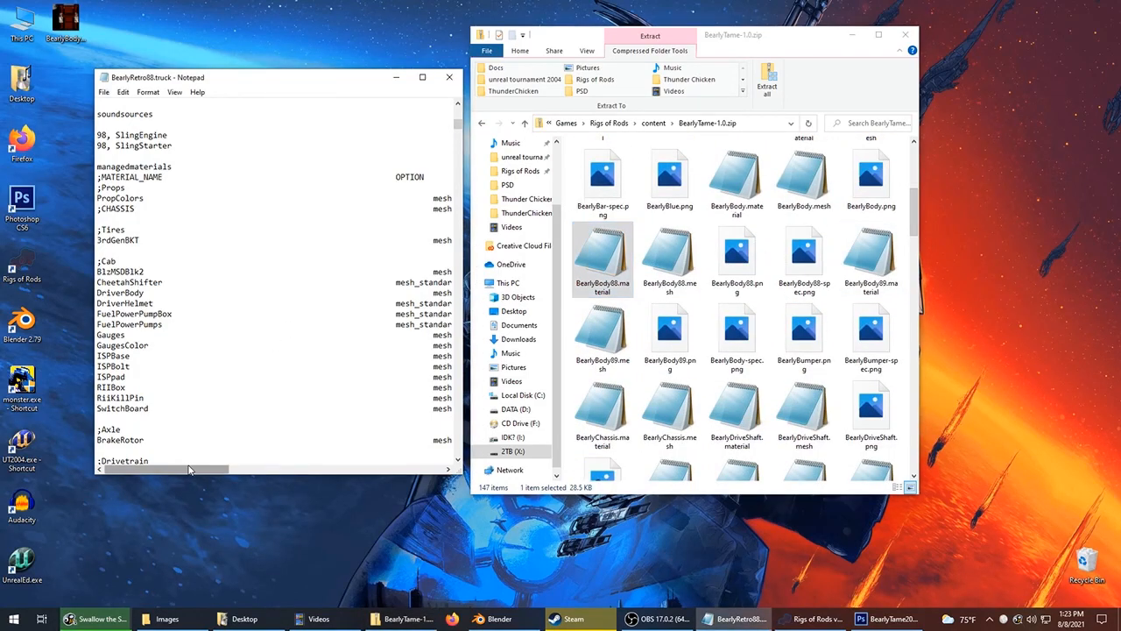
mouse_move(184, 467)
left_mouse_down()
mouse_move(413, 471)
mouse_move(176, 465)
mouse_move(259, 467)
mouse_move(188, 465)
left_mouse_up()
left_click_drag(197, 468, 171, 467)
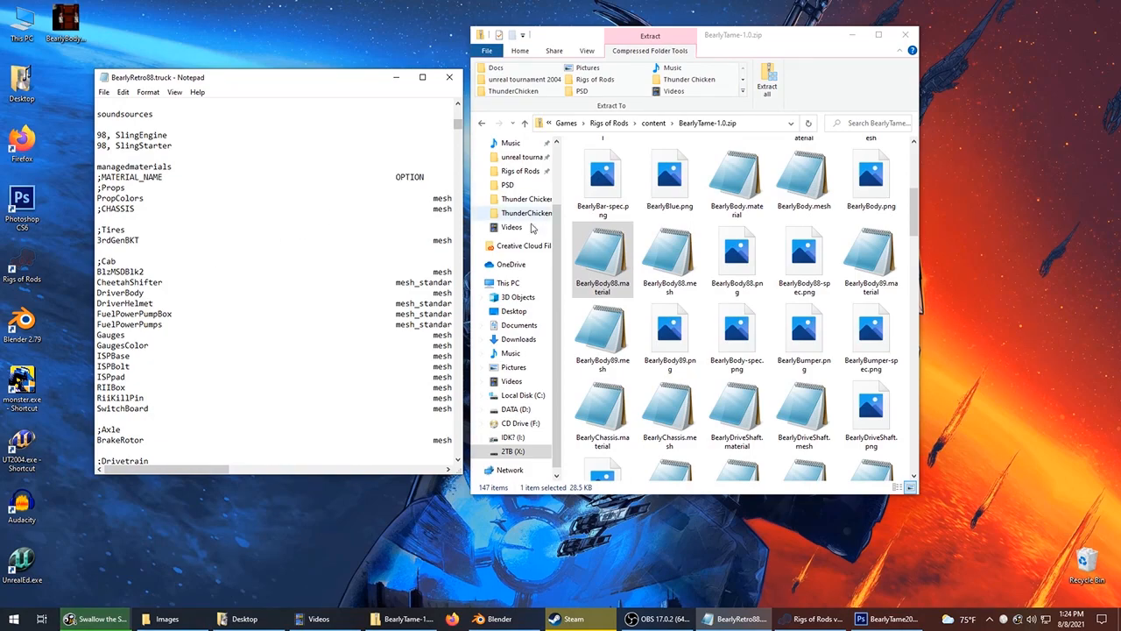
left_click(670, 259)
left_click(604, 276)
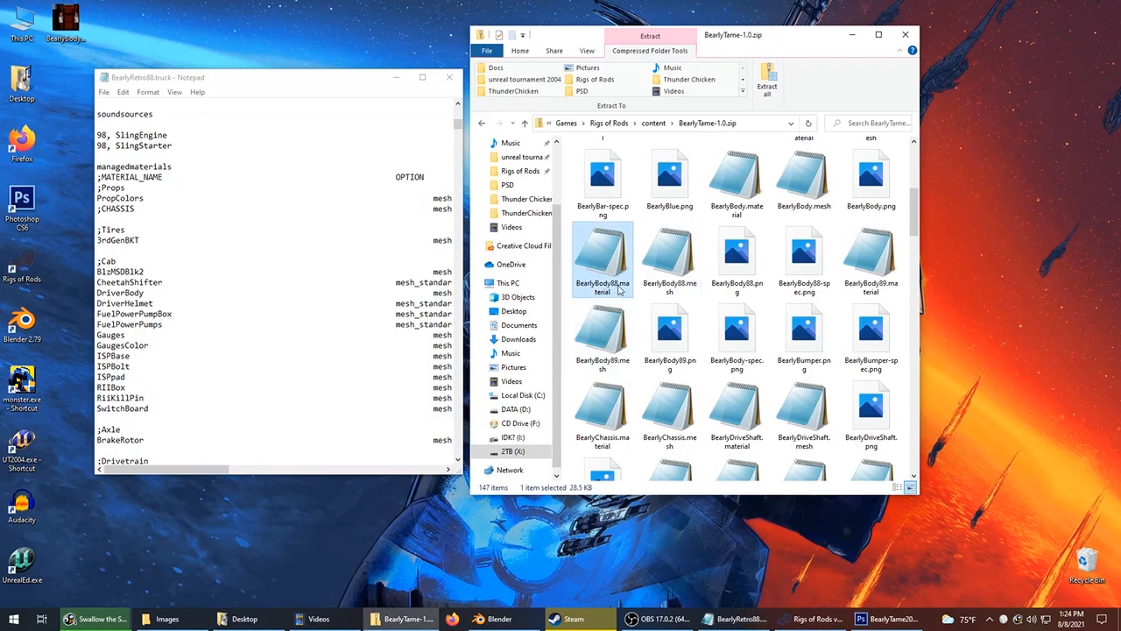
left_click(663, 290)
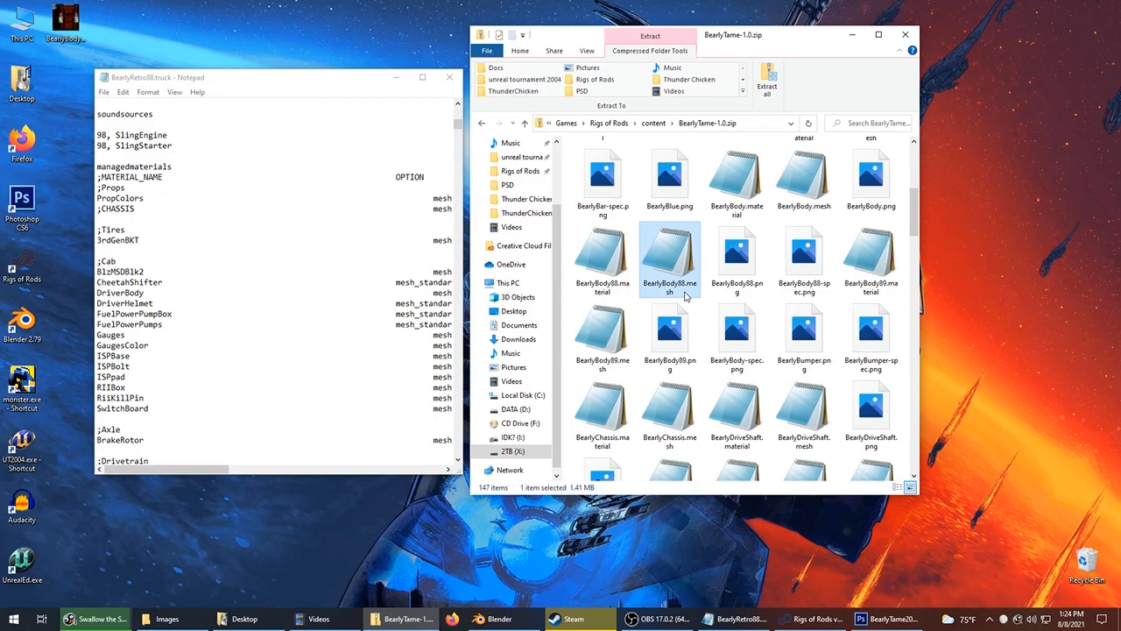
left_click(610, 277)
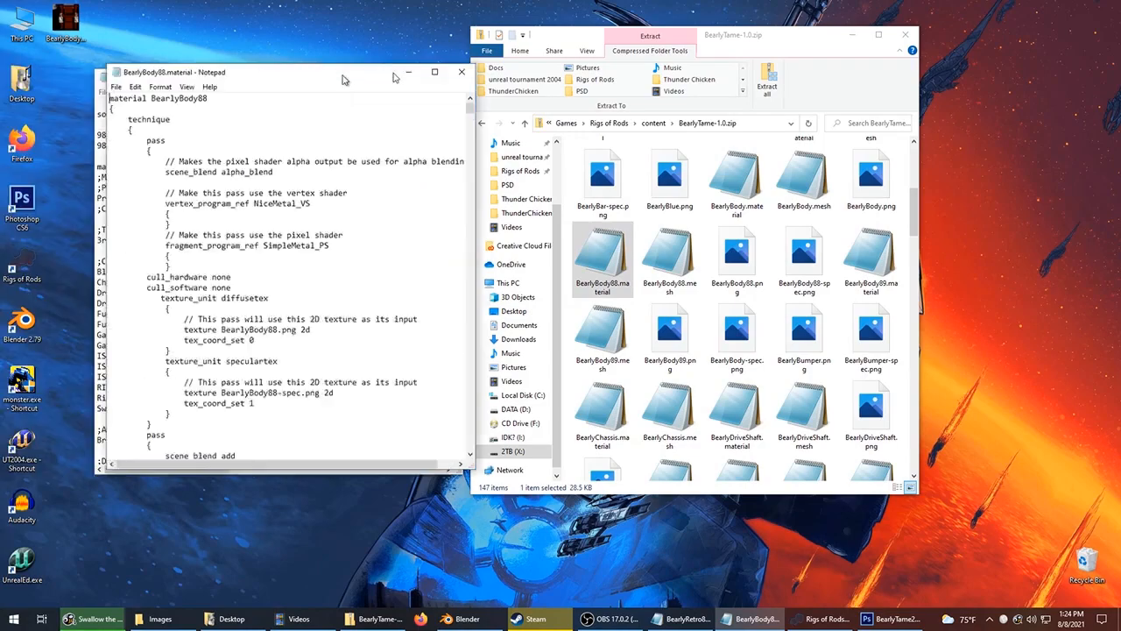
Examine where BearlyBody88.material references the BearlyBody88.png and BearlyBody88-spec.png textures.
scroll(509, 206, "down", 9)
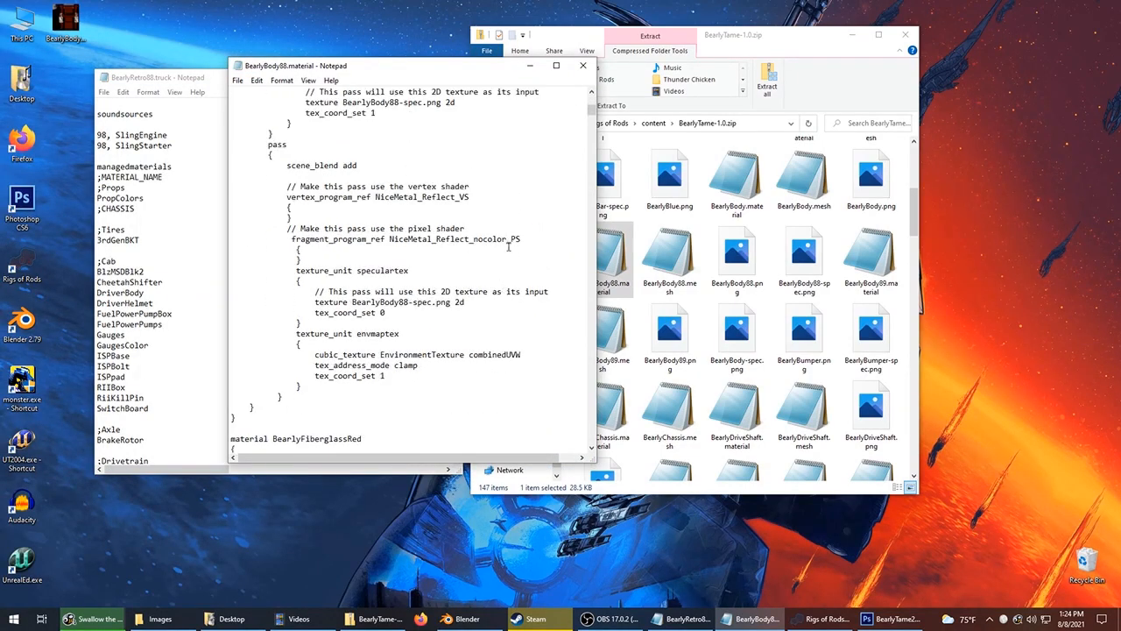
scroll(500, 252, "up", 1)
right_click(309, 275)
left_click(379, 238)
left_click_drag(353, 337, 444, 336)
scroll(444, 258, "up", 3)
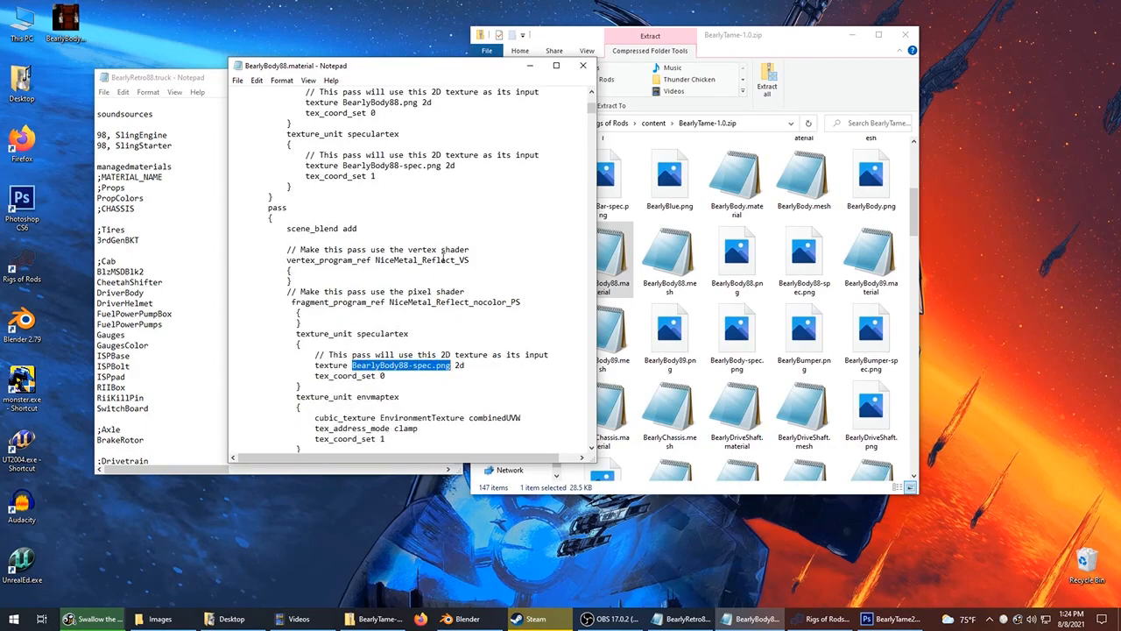
left_click_drag(344, 166, 417, 165)
left_click(418, 169)
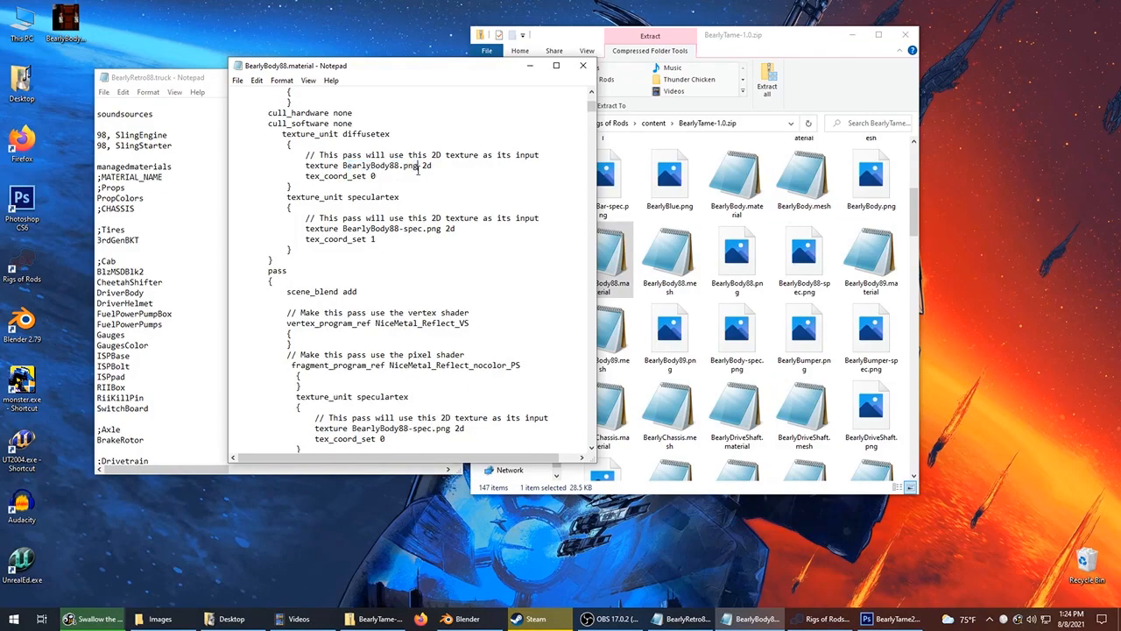
Close BearlyBody88.material and open the BearlyTame88 folder inside the Rigs of Rods content folder.
left_click(588, 69)
mouse_move(763, 37)
left_mouse_down()
mouse_move(807, 44)
mouse_move(782, 38)
left_mouse_up()
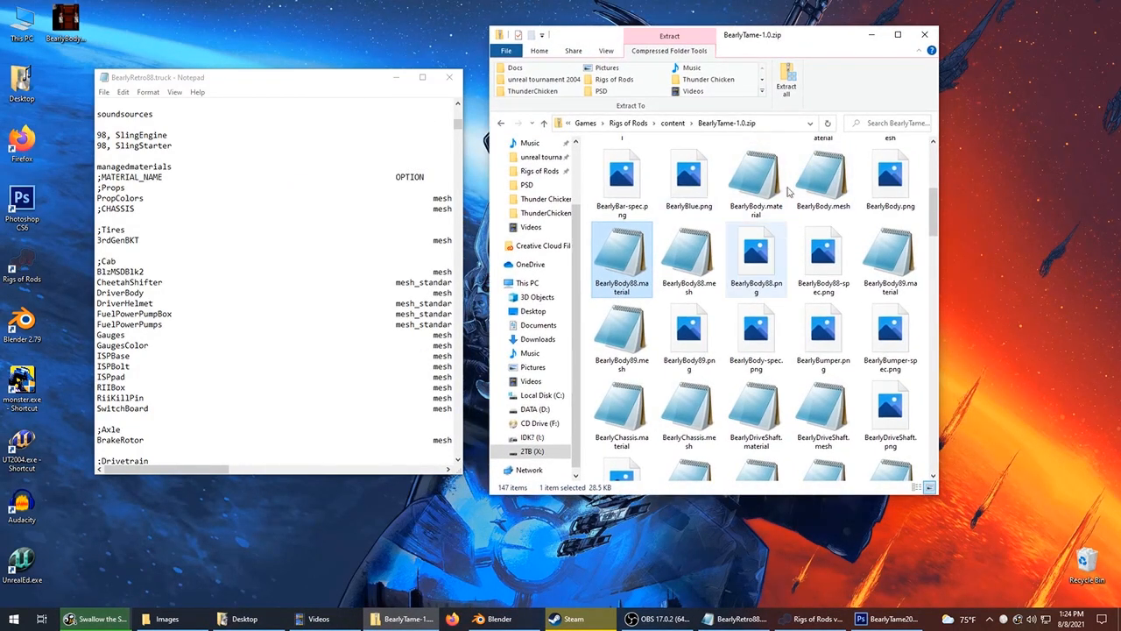
left_click(672, 124)
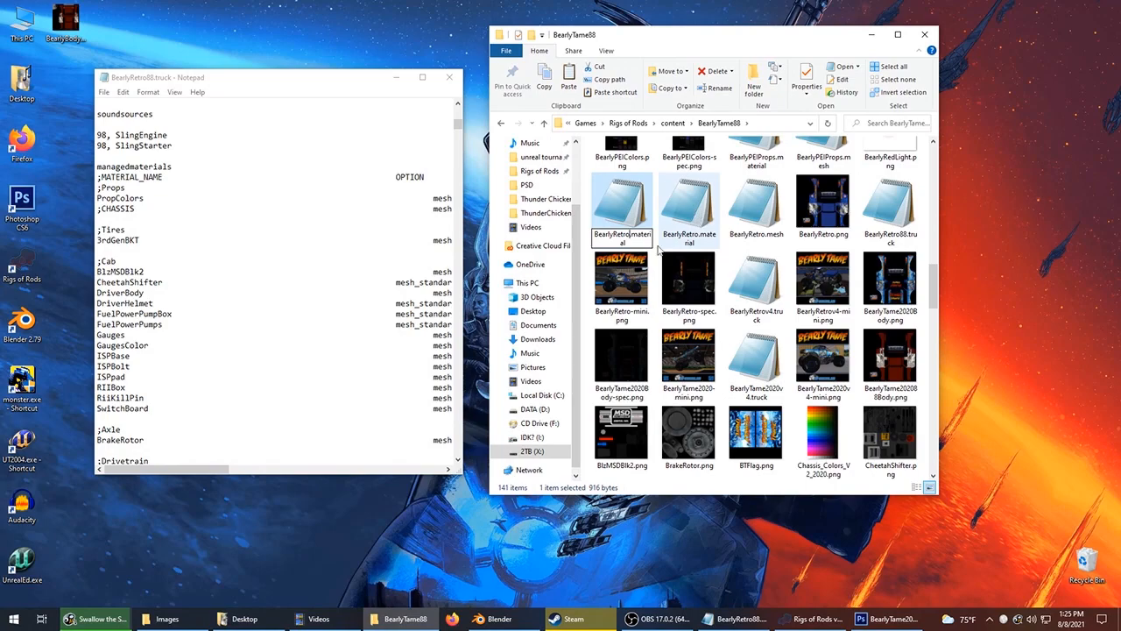
key("Escape")
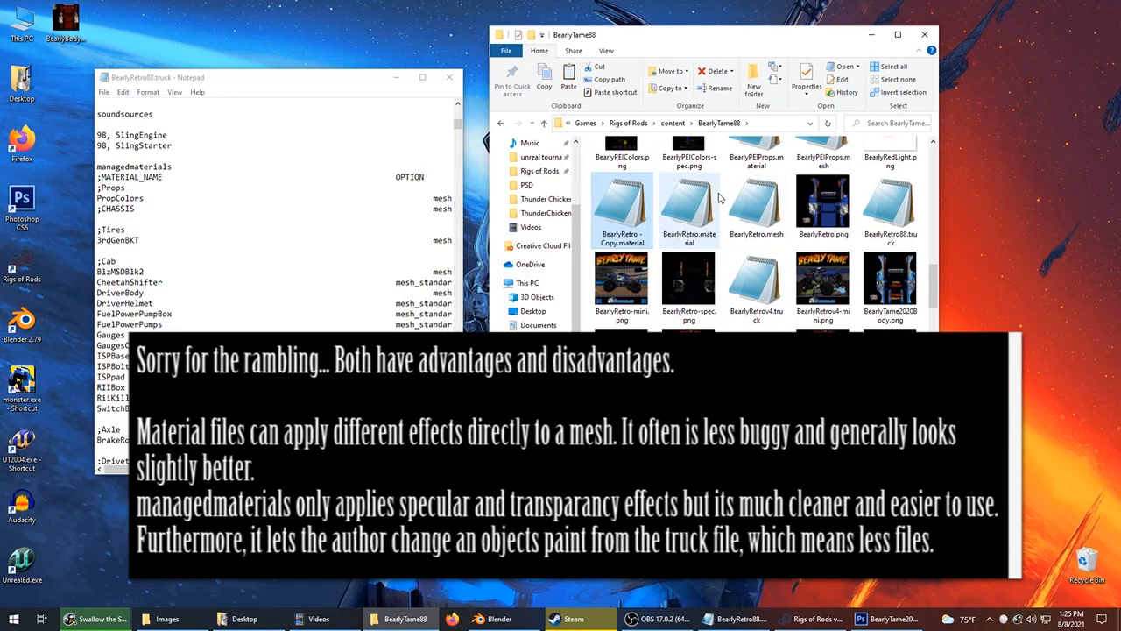
Compare BearlyRetro.material, its copy and BearlyRetro.mesh with the managed materials list in BearlyRetro88.truck.
double_click(682, 217)
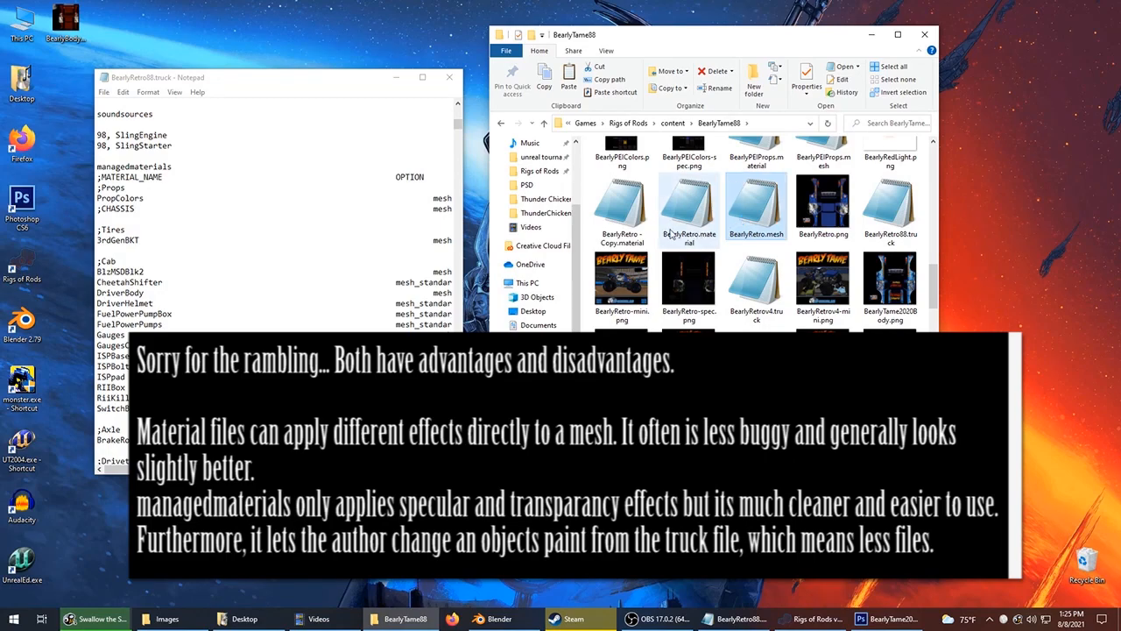
left_click(647, 217)
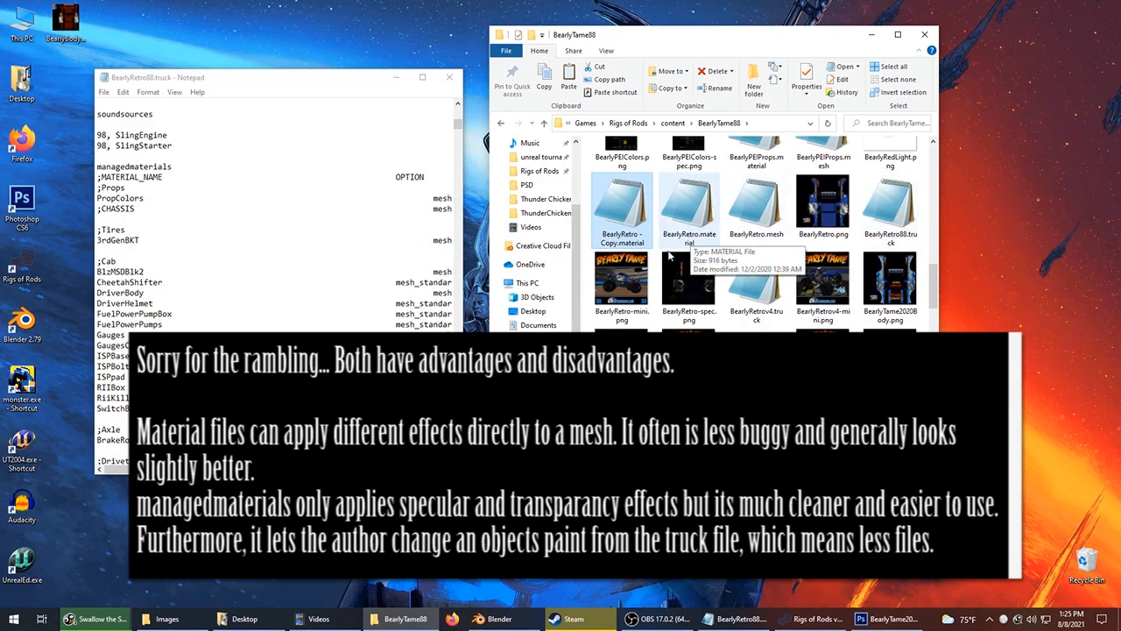
left_click(209, 275)
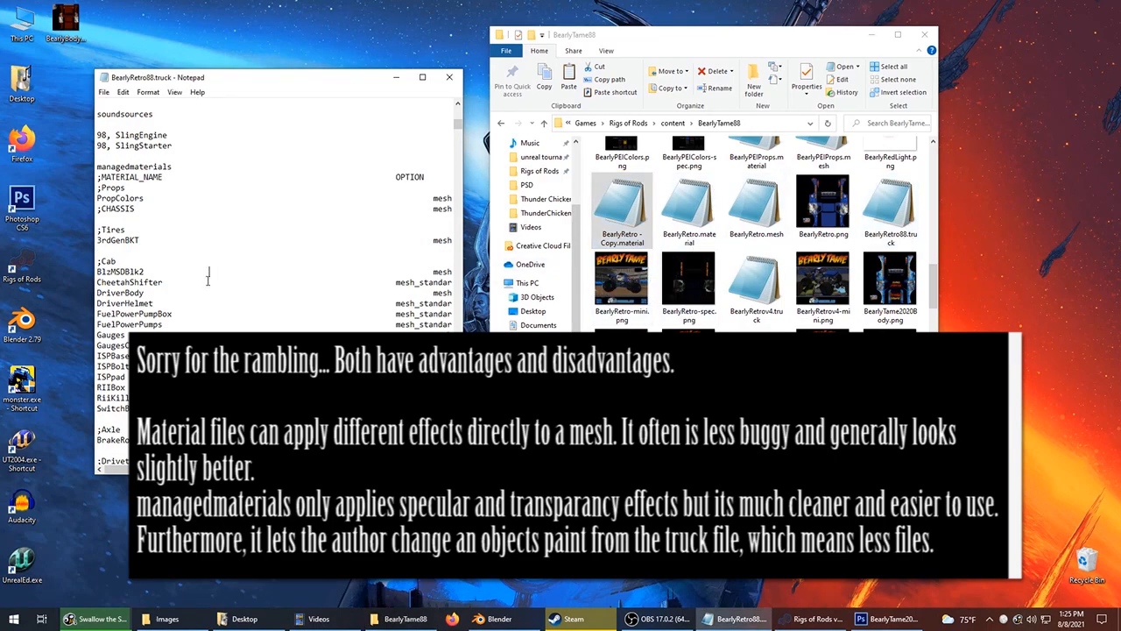
left_click_drag(175, 469, 109, 470)
left_click(688, 225)
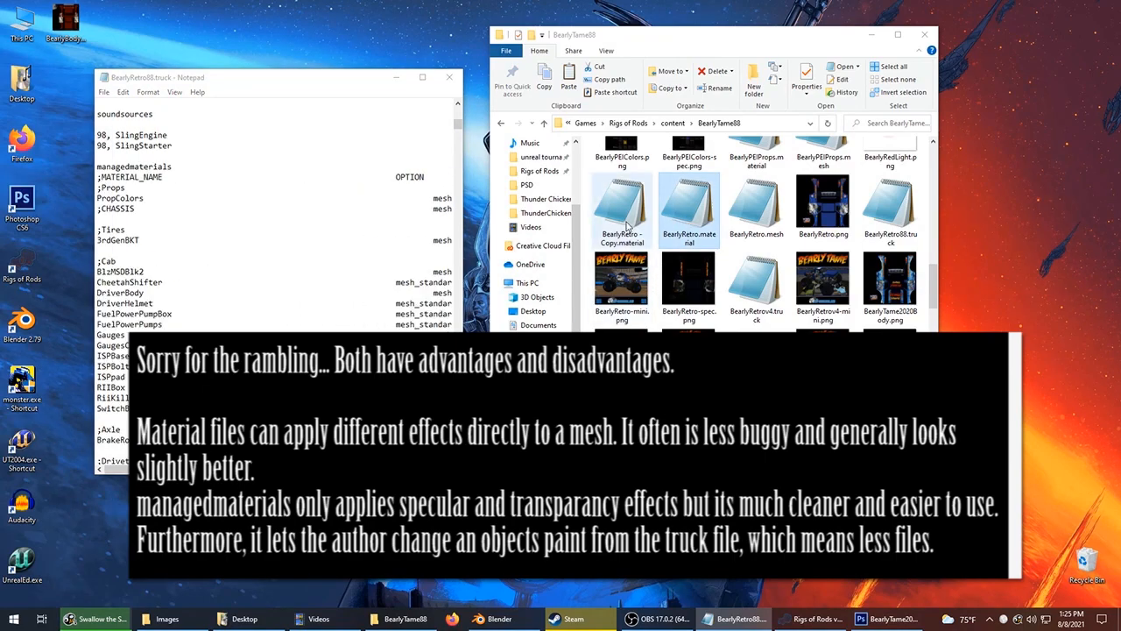
left_click(709, 200)
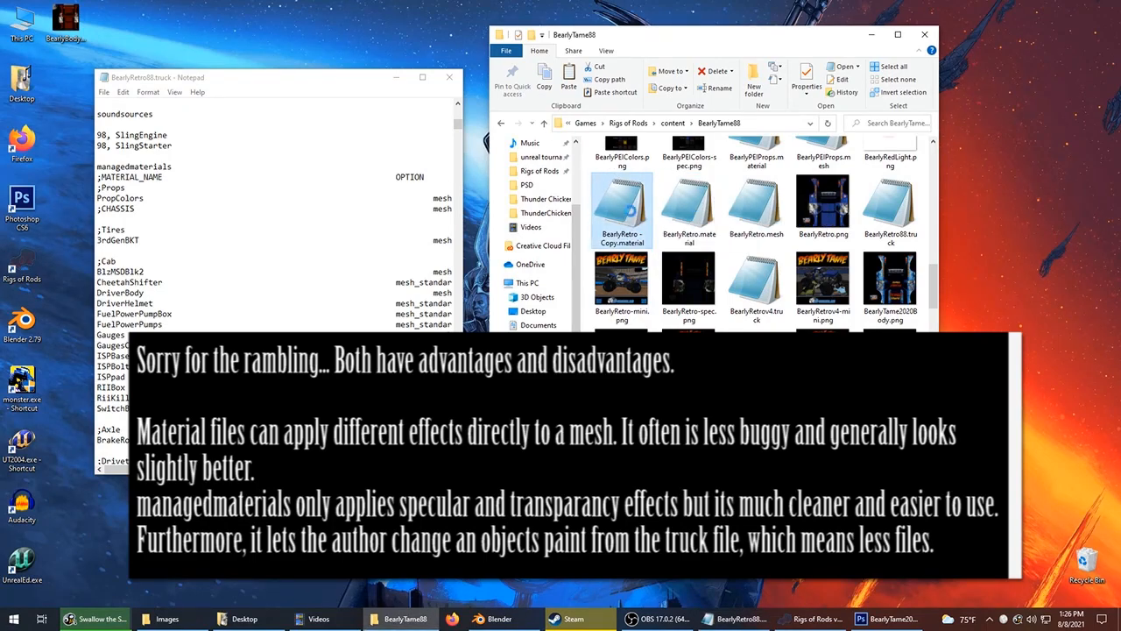
Search the BearlyTame88 folder for .material and review the BearlyRetro and Bearly2020 material files.
left_click_drag(934, 277, 934, 276)
left_click(891, 126)
type(".material")
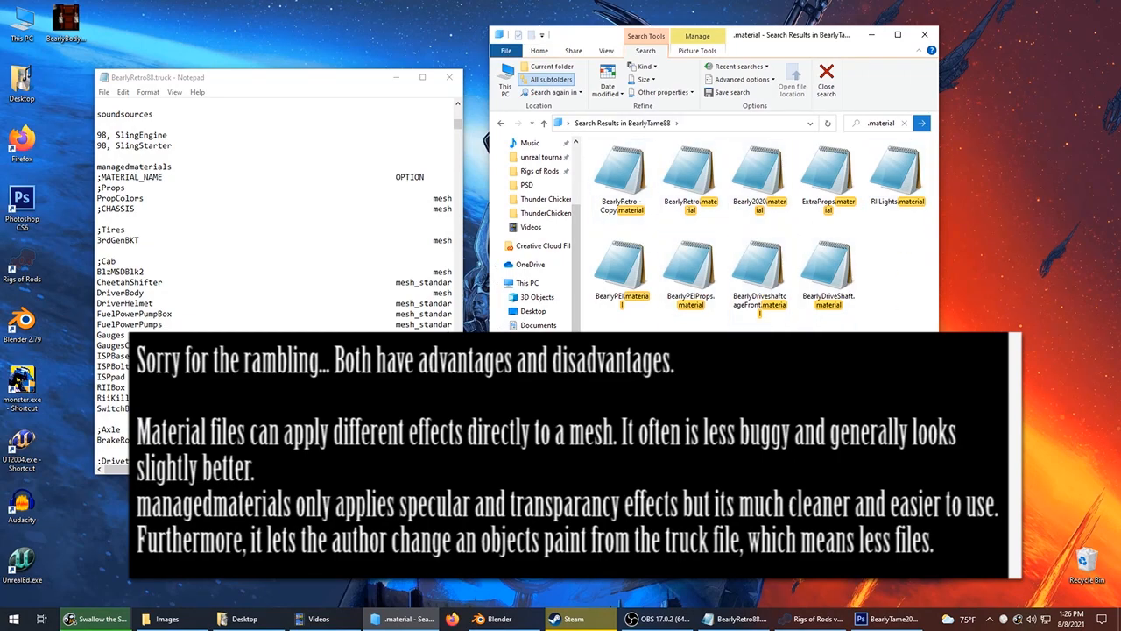
left_click(622, 180)
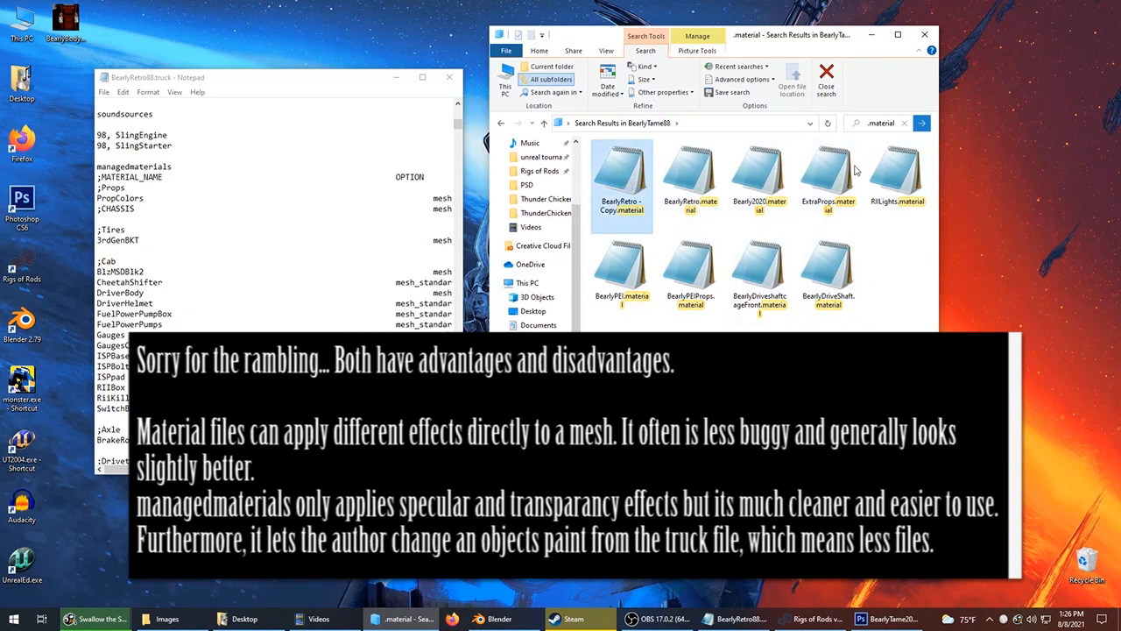
left_click(705, 194)
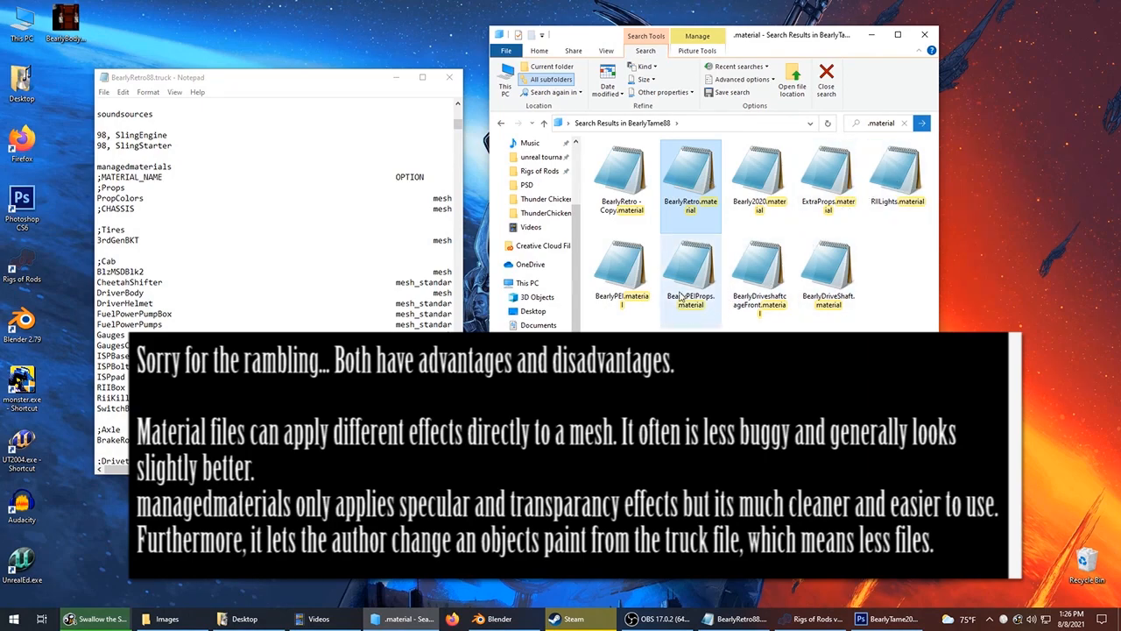
left_click(748, 180)
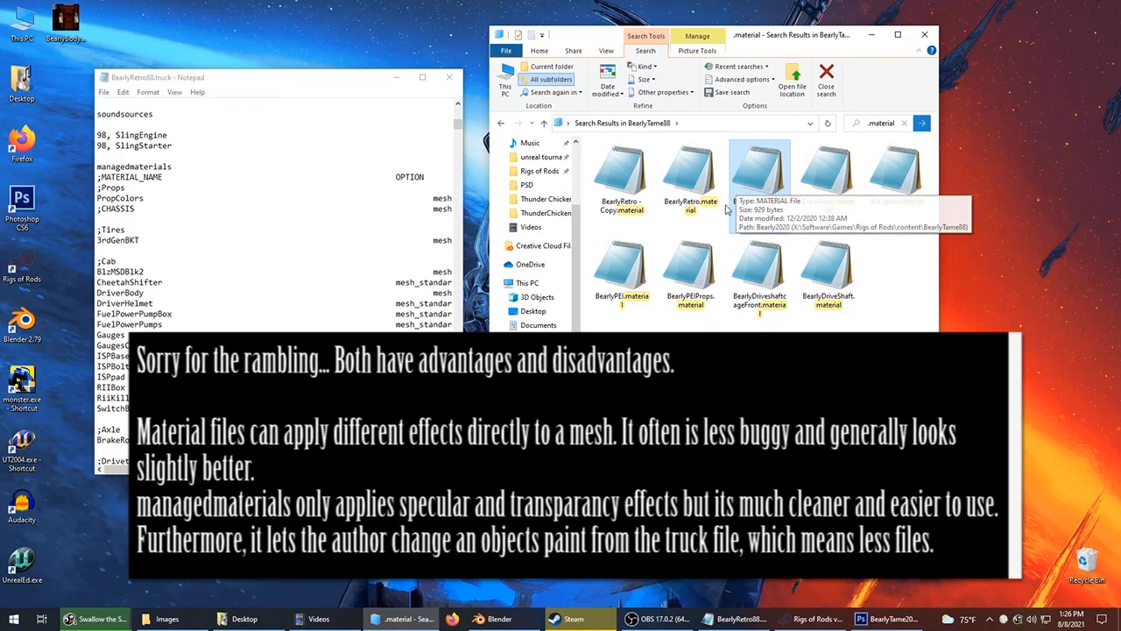
Compare BearlyRetro.material with Bearly2020.material and the BearlyRetro copy among the search results.
left_click(727, 195)
left_click(707, 185)
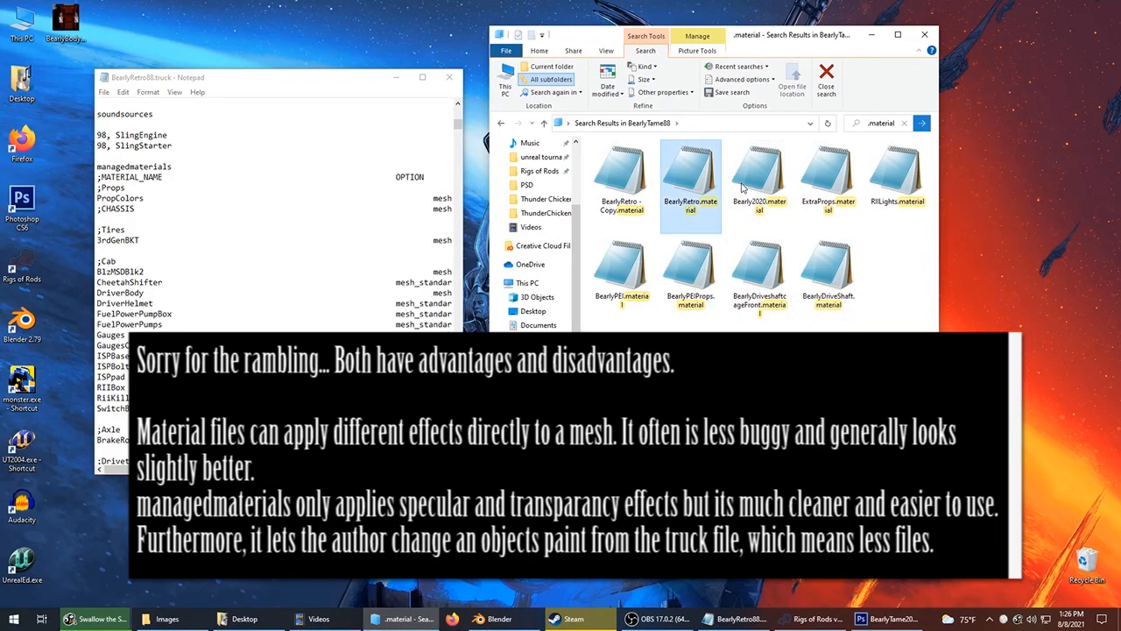
left_click(742, 182)
left_click(707, 183)
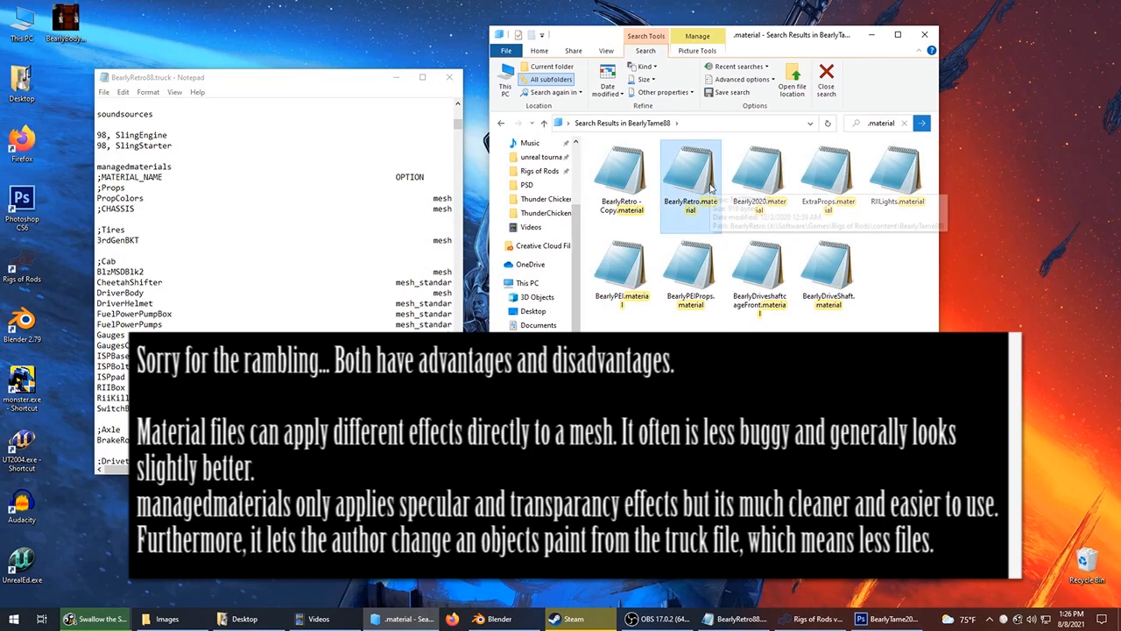
left_click(631, 200)
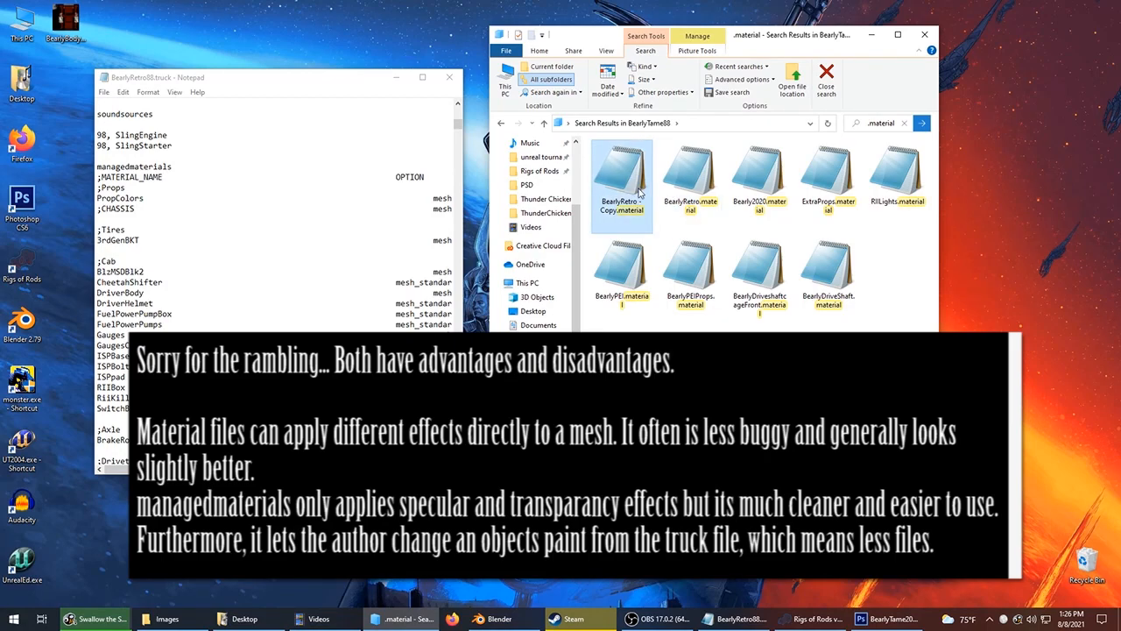
left_click(688, 180)
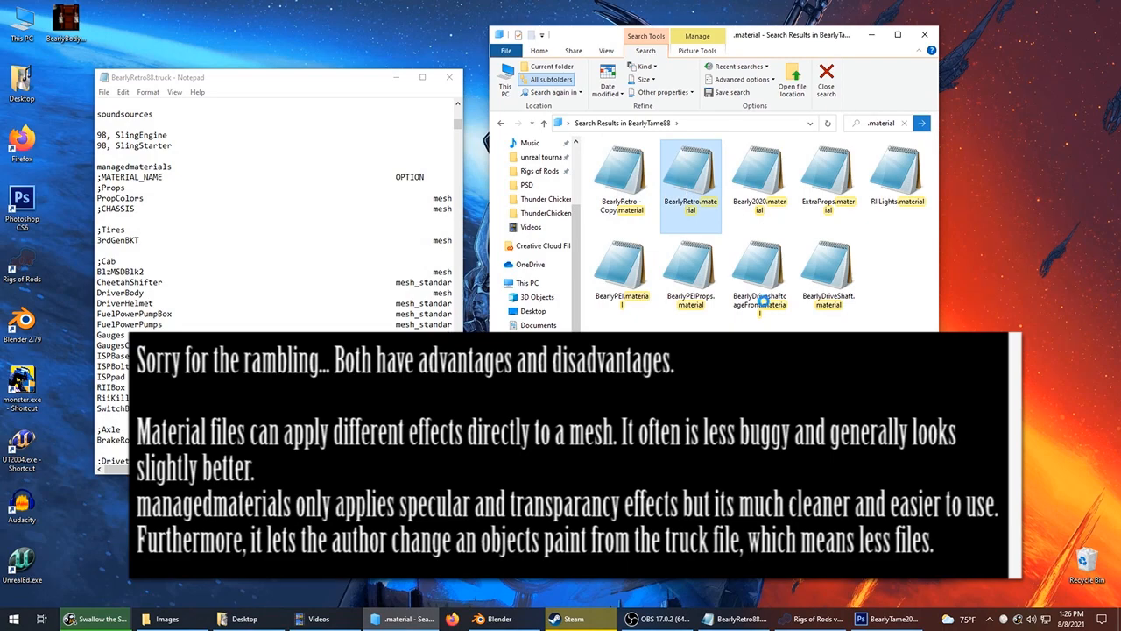
Delete BearlyRetro - Copy.material and close the search to return to the full BearlyTame88 folder.
left_click(640, 173)
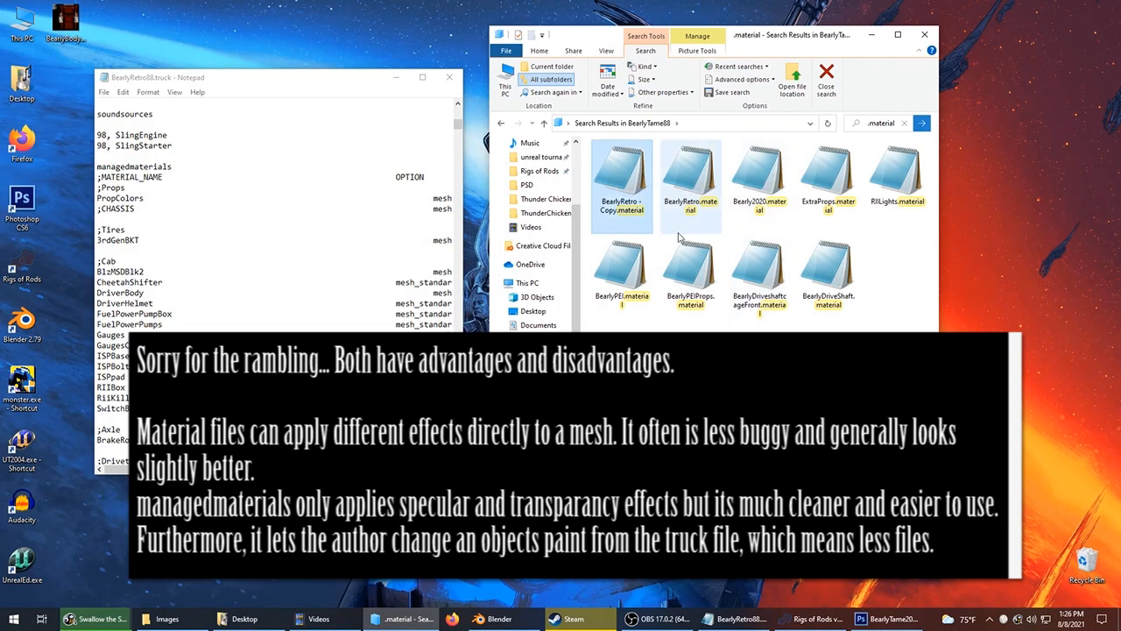
key("Delete")
key("Escape")
left_click(176, 281)
left_click(638, 191)
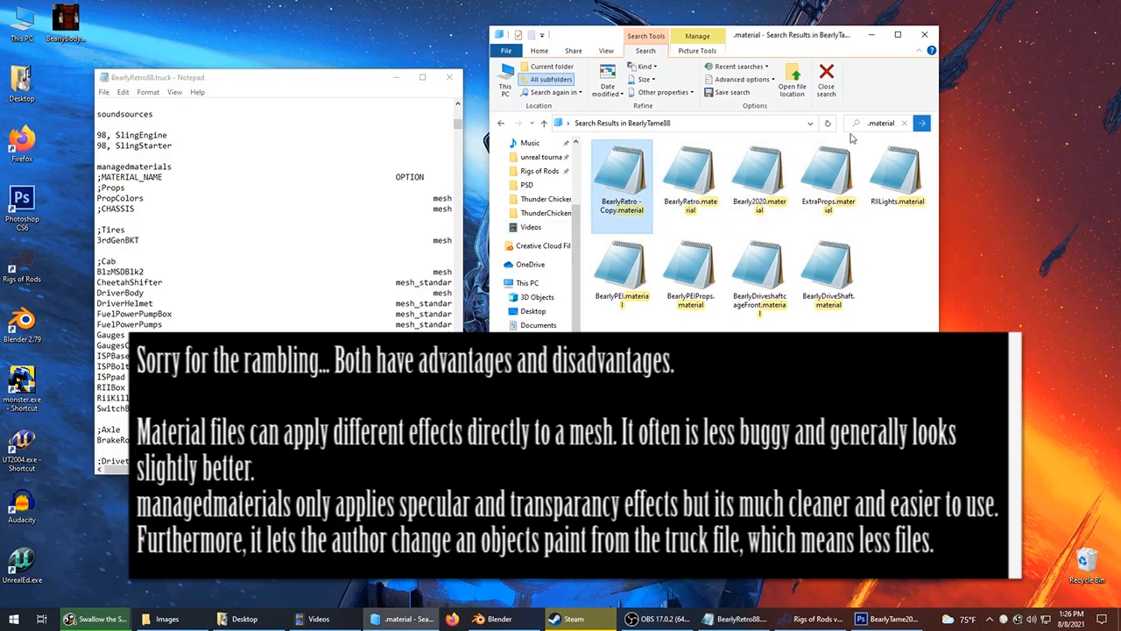
left_click(834, 96)
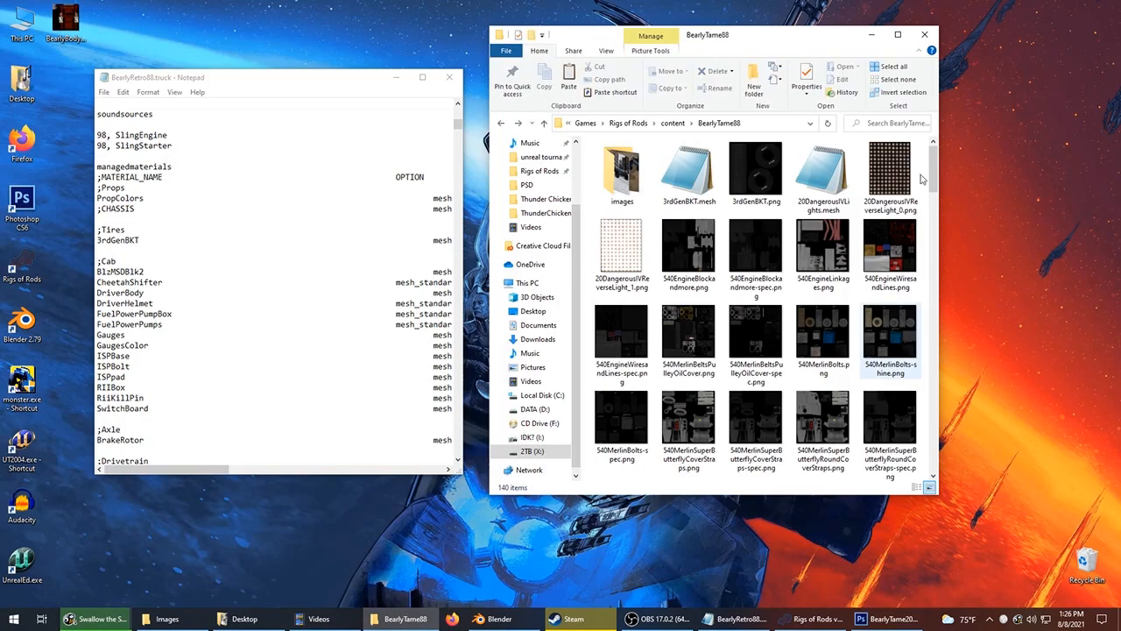
Open Bearly2020.material in Notepad, check its body material definitions, and close it.
left_click_drag(934, 174, 942, 224)
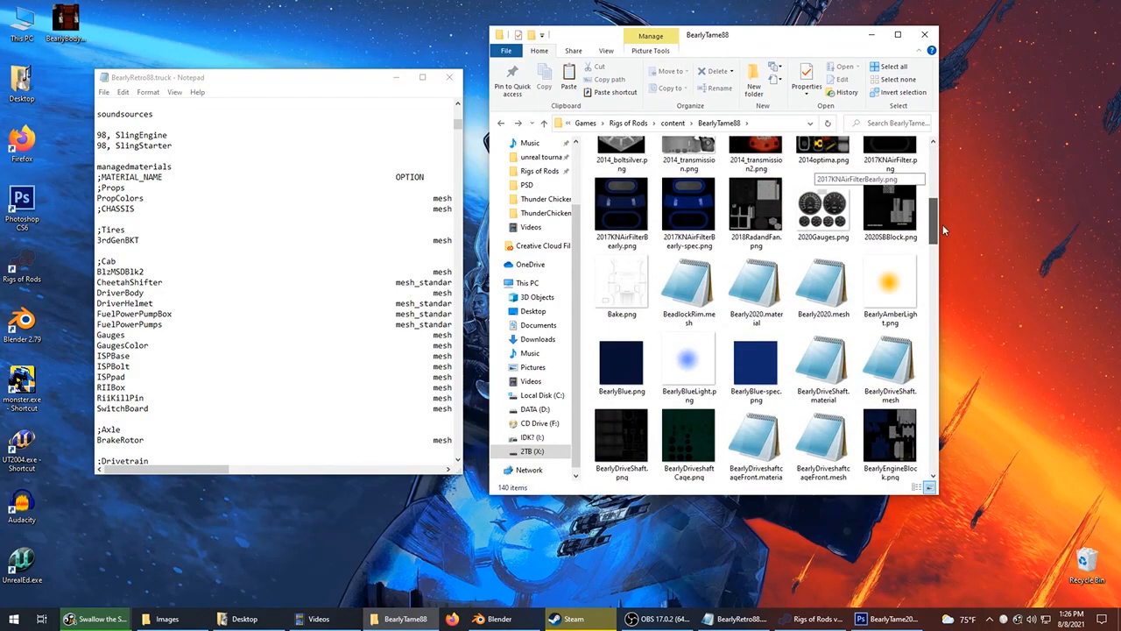
left_click(771, 276)
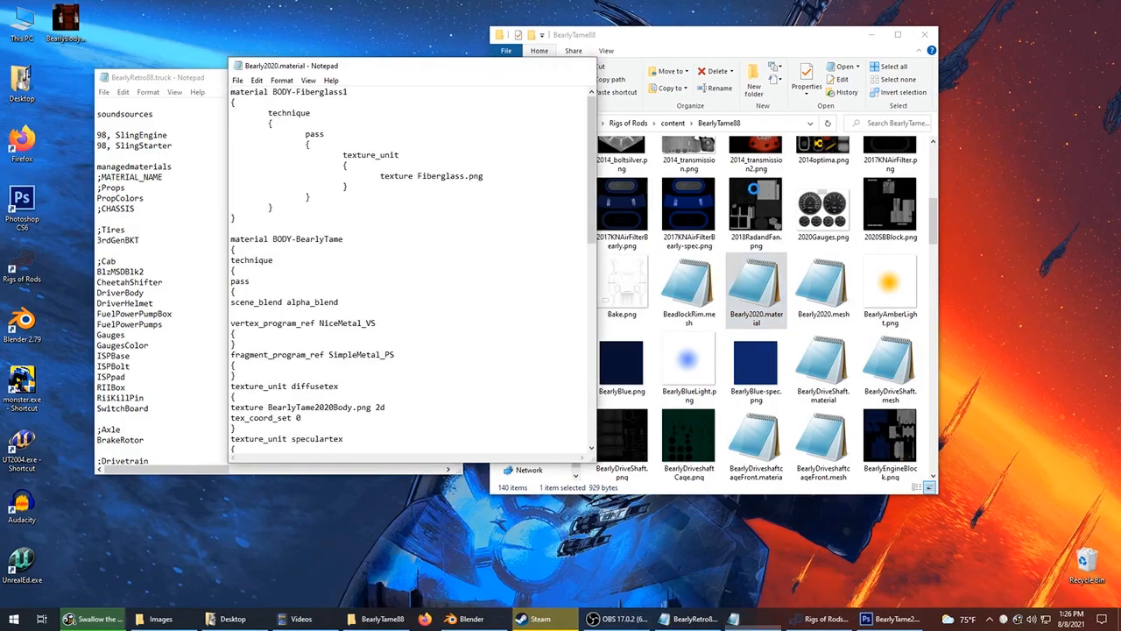
left_click(587, 66)
Open BearlyRetro.material in Notepad and place its window beside the BearlyRetro88.truck file.
left_click_drag(936, 226, 941, 270)
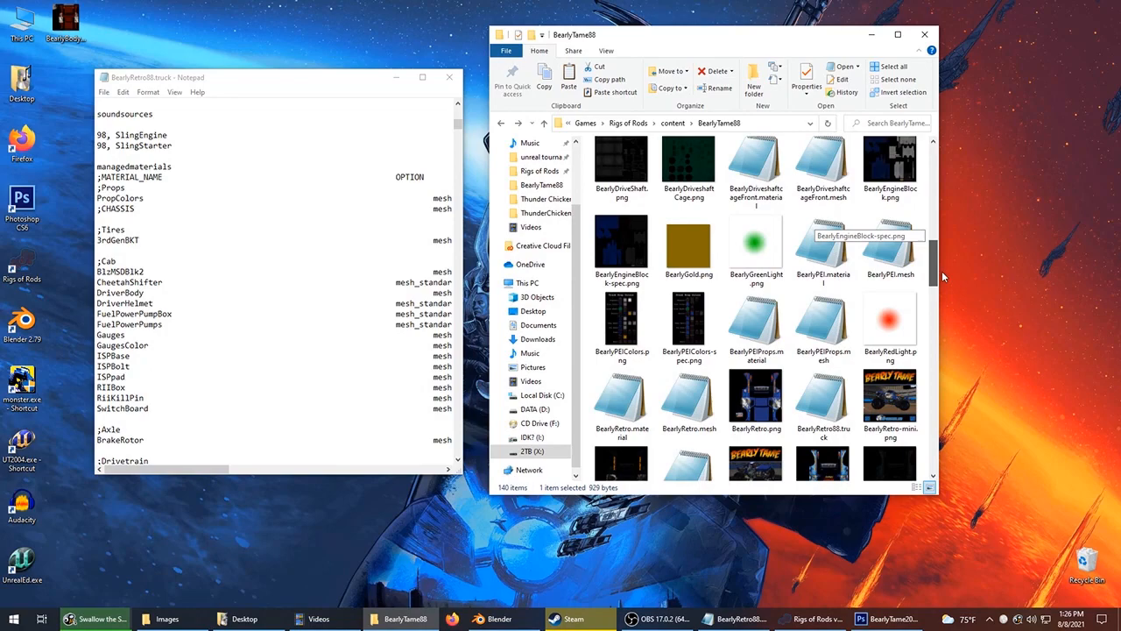
double_click(622, 403)
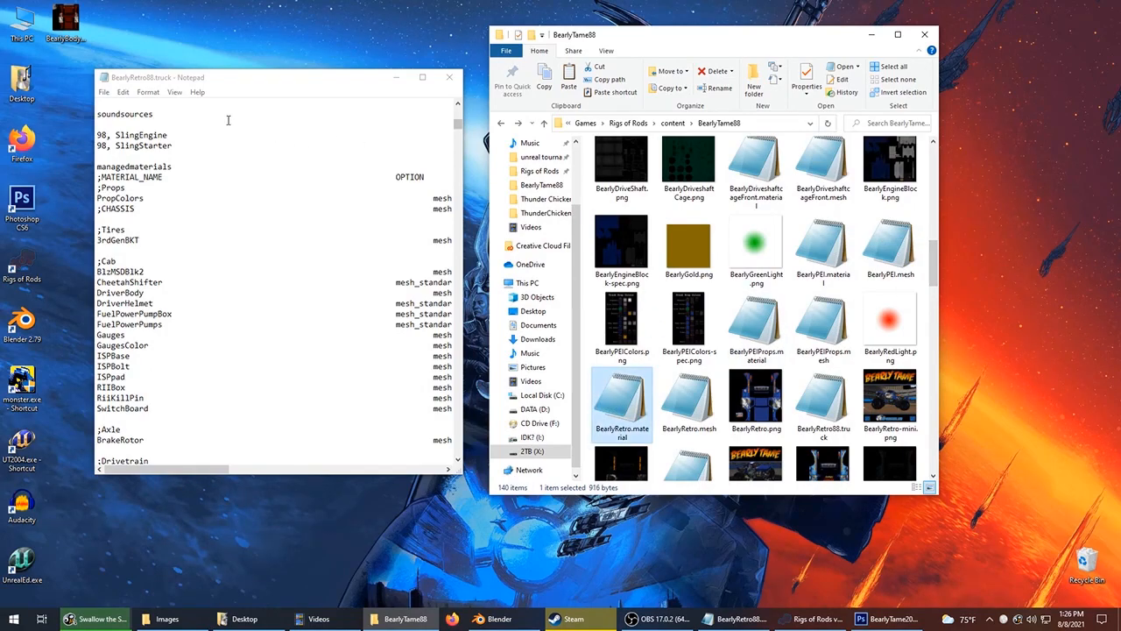
left_click_drag(332, 71, 611, 64)
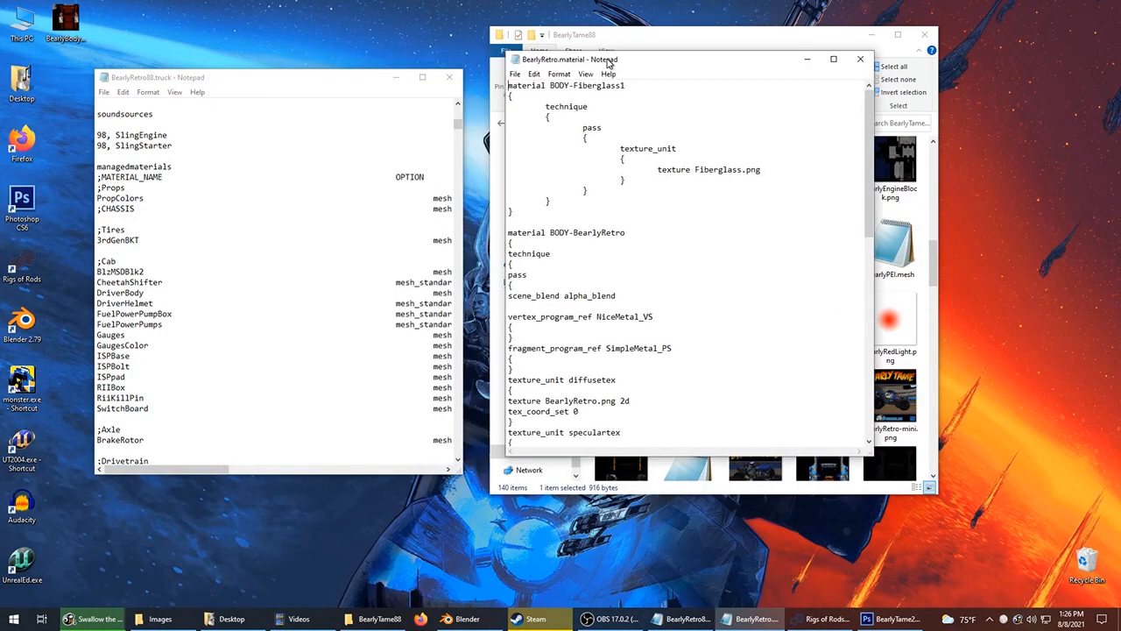
Copy the material name BODY-BearlyRetro into a new managedmaterials line directly below ;CHASSIS in BearlyRetro88.truck.
mouse_move(870, 133)
left_mouse_down()
mouse_move(870, 384)
mouse_move(864, 225)
mouse_move(844, 220)
mouse_move(841, 233)
mouse_move(839, 114)
left_mouse_up()
left_click_drag(550, 232, 627, 232)
key("ctrl+c")
left_click(170, 220)
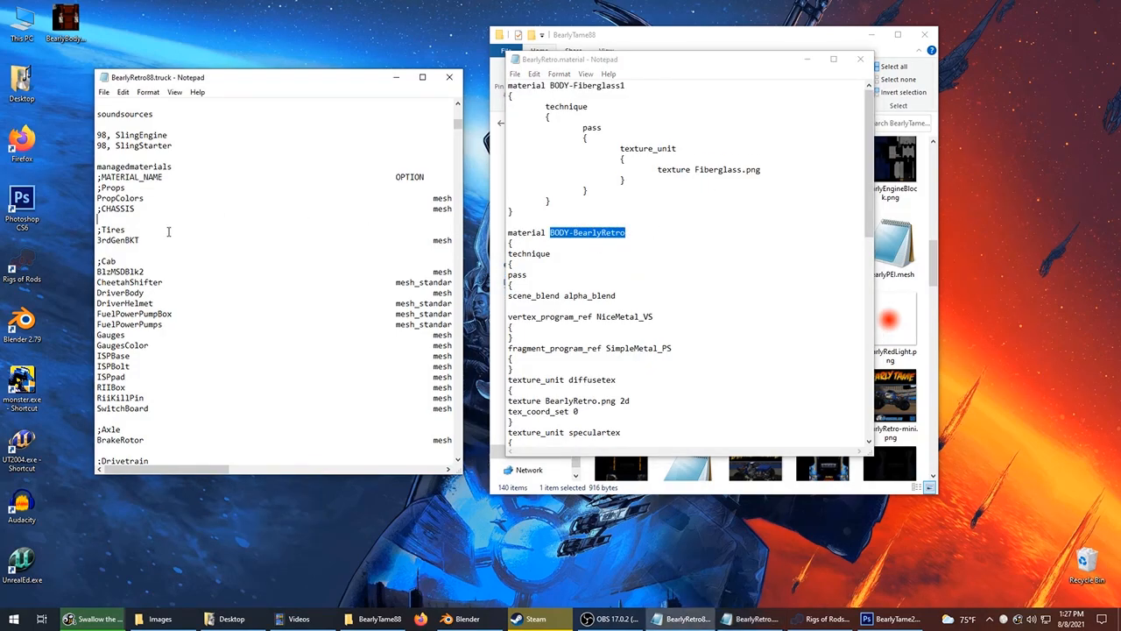
scroll(170, 318, "down", 2)
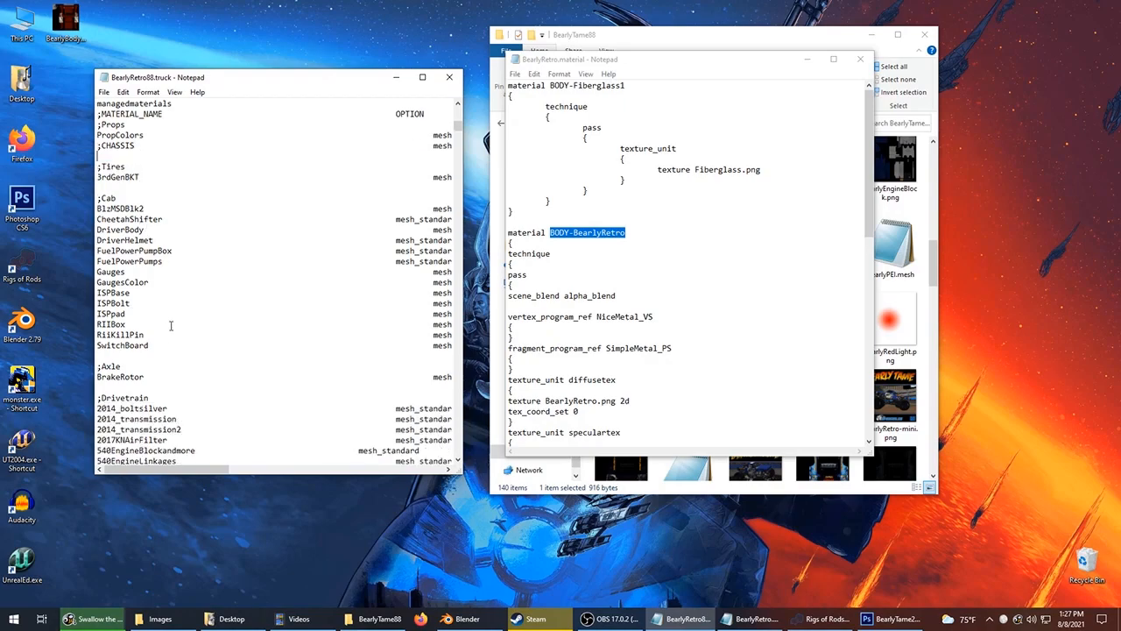
scroll(132, 196, "down", 2)
left_click(158, 289)
scroll(157, 311, "down", 2)
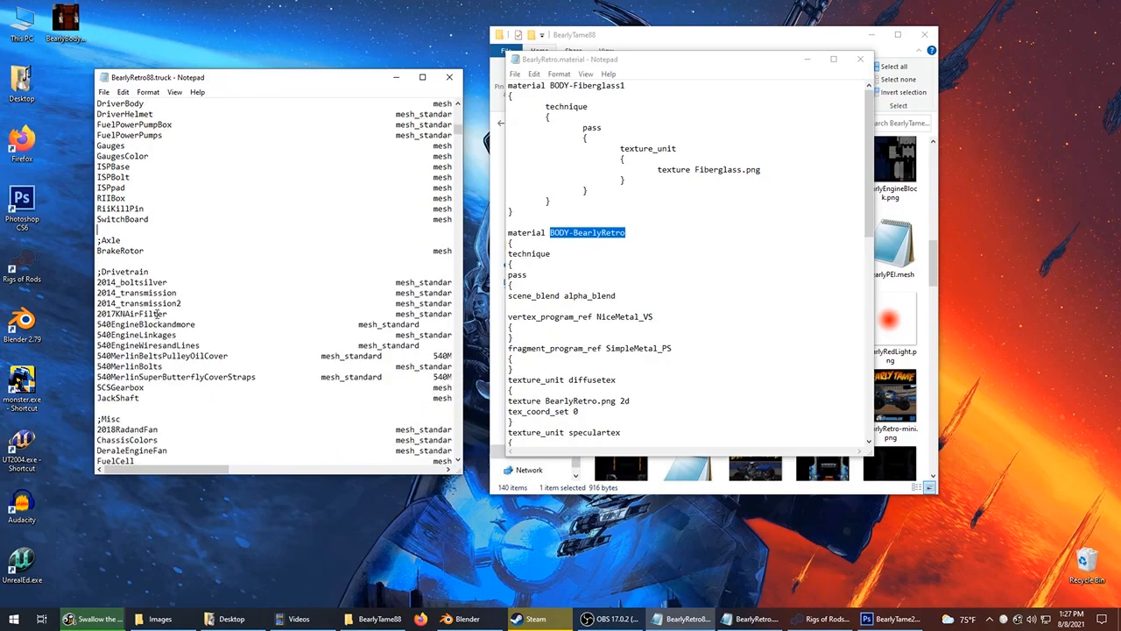
scroll(156, 316, "up", 6)
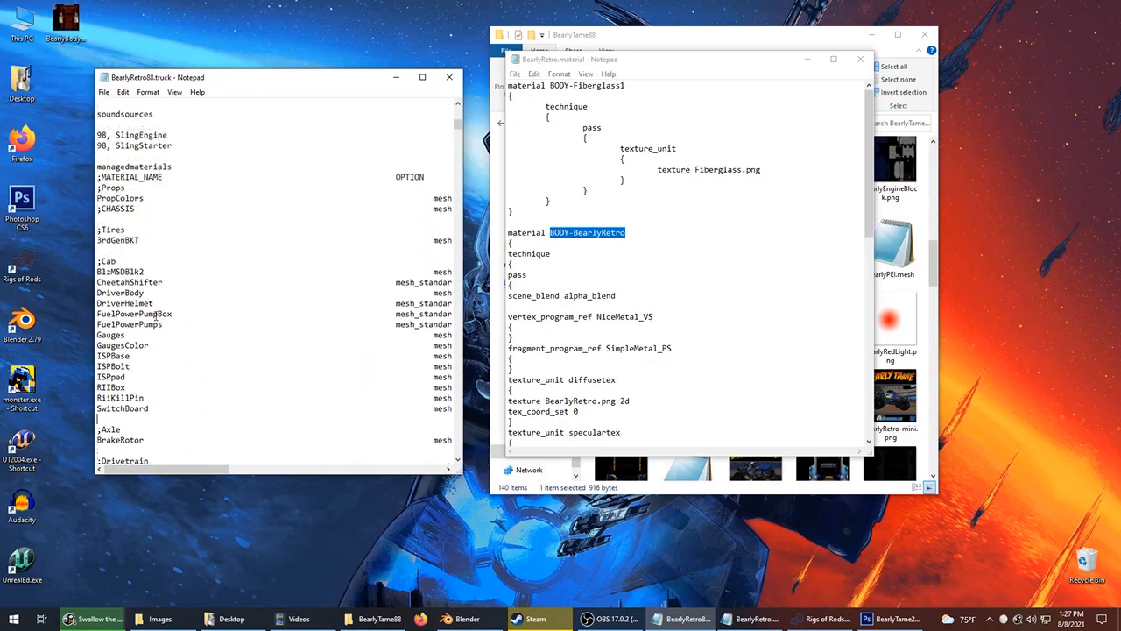
left_click(149, 219)
key("Return")
key("ctrl+v")
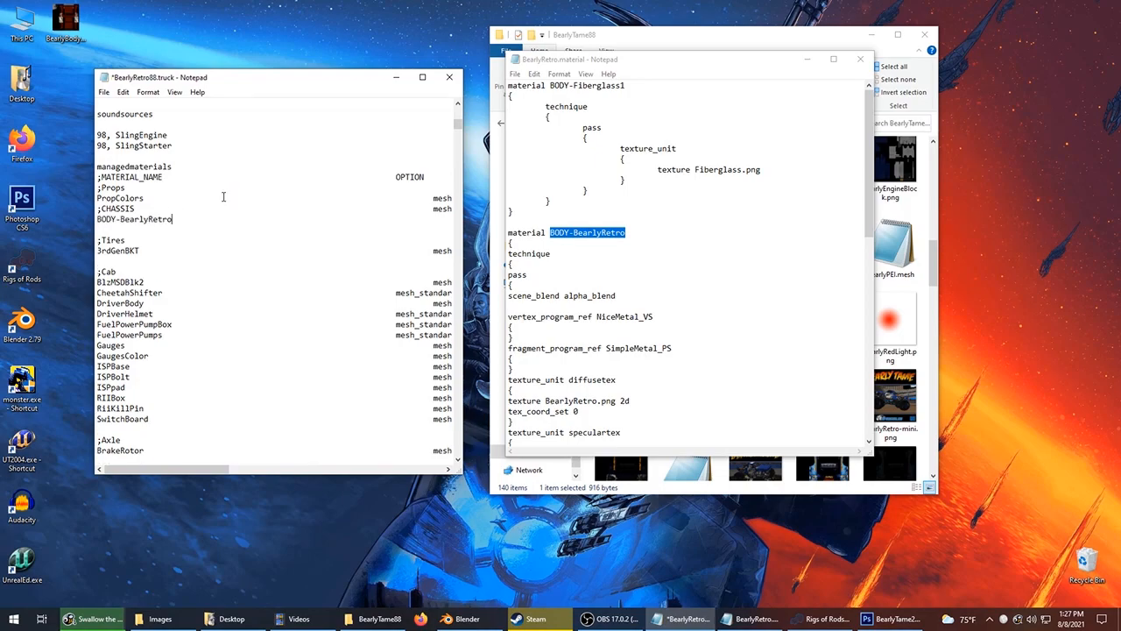
Add the option mesh_standard to the BODY-BearlyRetro line, aligned with the entries above it.
key("Tab")
scroll(335, 316, "right", 3)
key("Tab")
key("Tab")
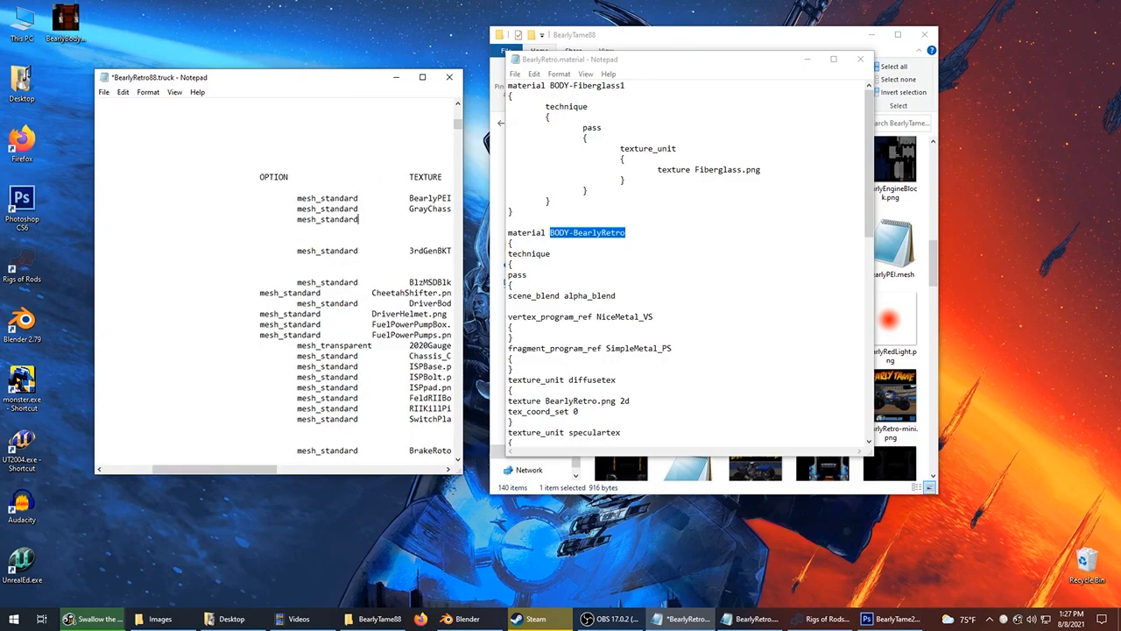
left_click_drag(234, 471, 297, 462)
left_click(393, 191)
scroll(392, 219, "up", 8)
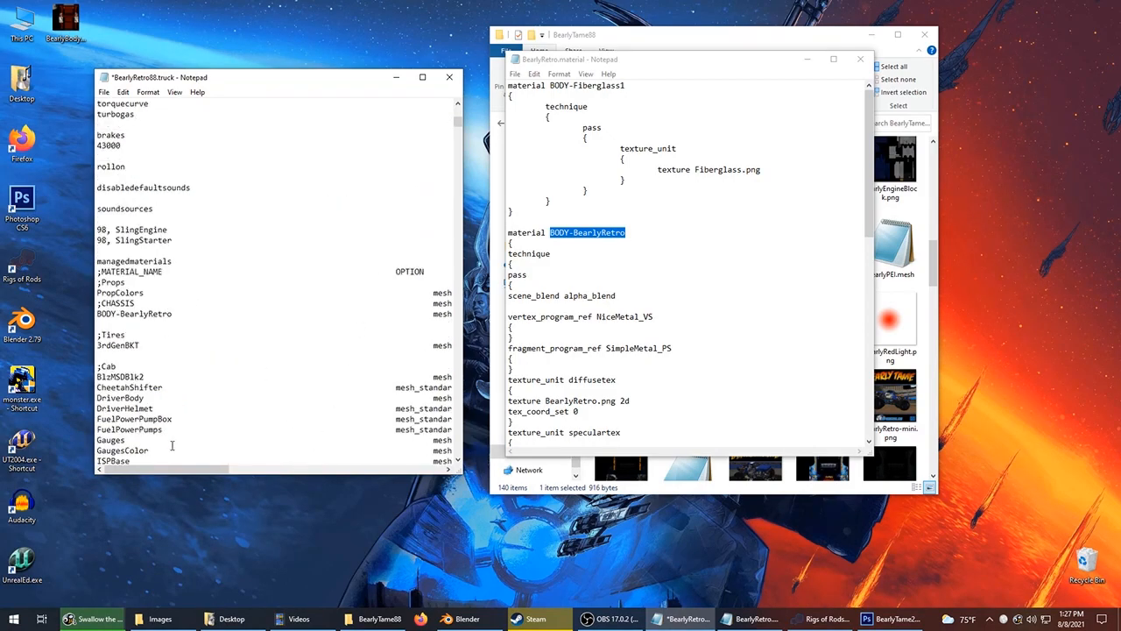
Copy the name of the BearlyTame202088Body.png texture file from the BearlyTame88 folder.
left_click_drag(172, 469, 274, 468)
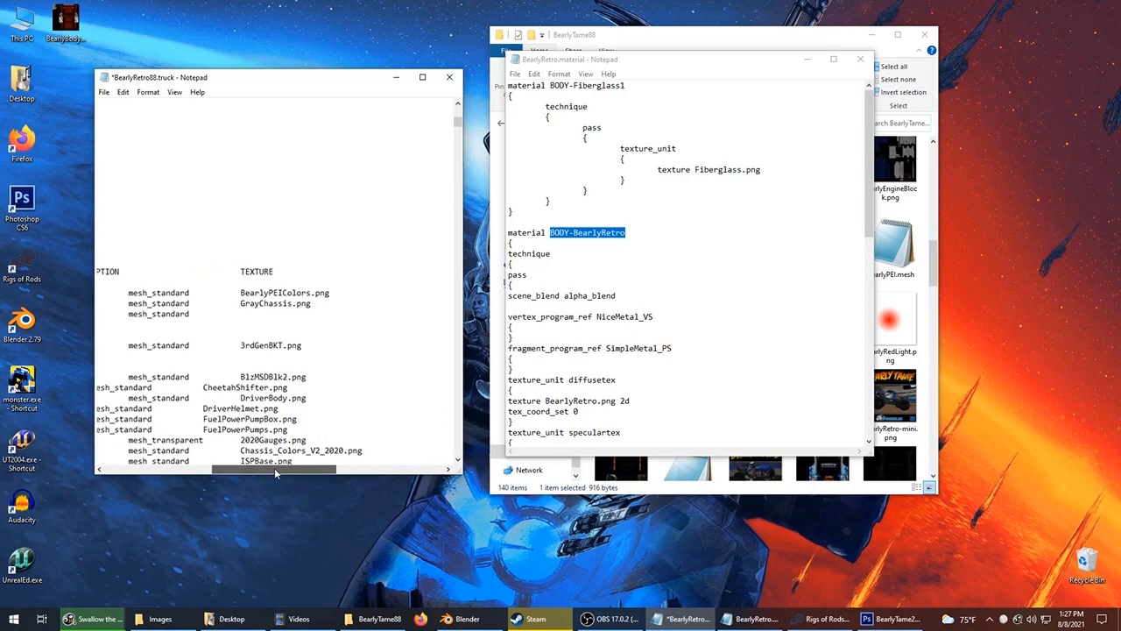
left_click(934, 211)
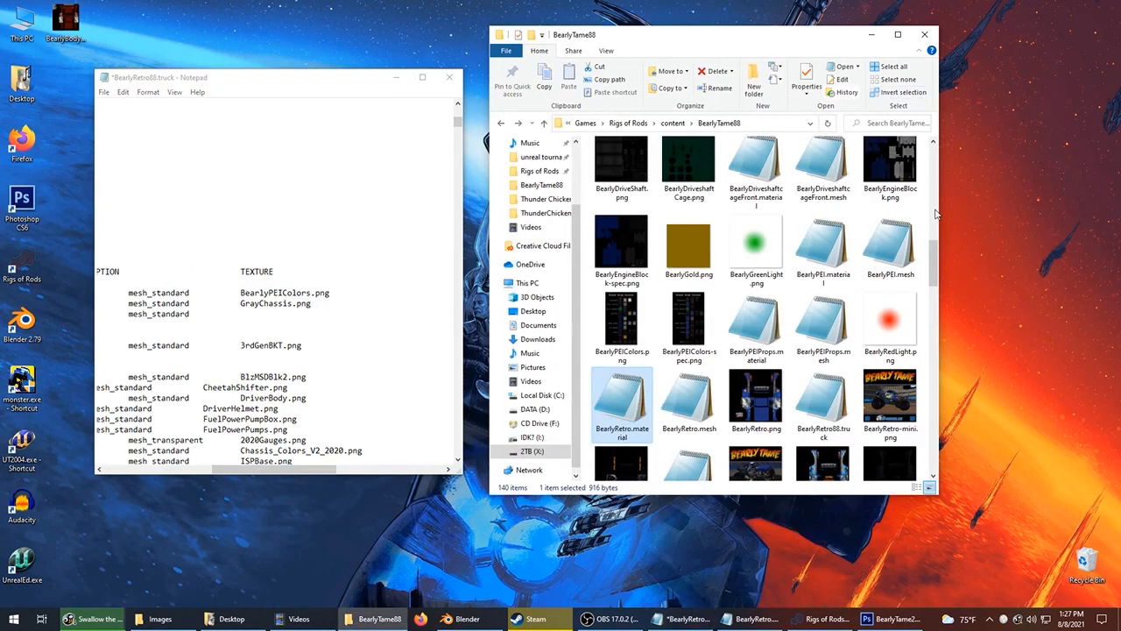
left_click_drag(936, 258, 953, 300)
left_click(824, 215)
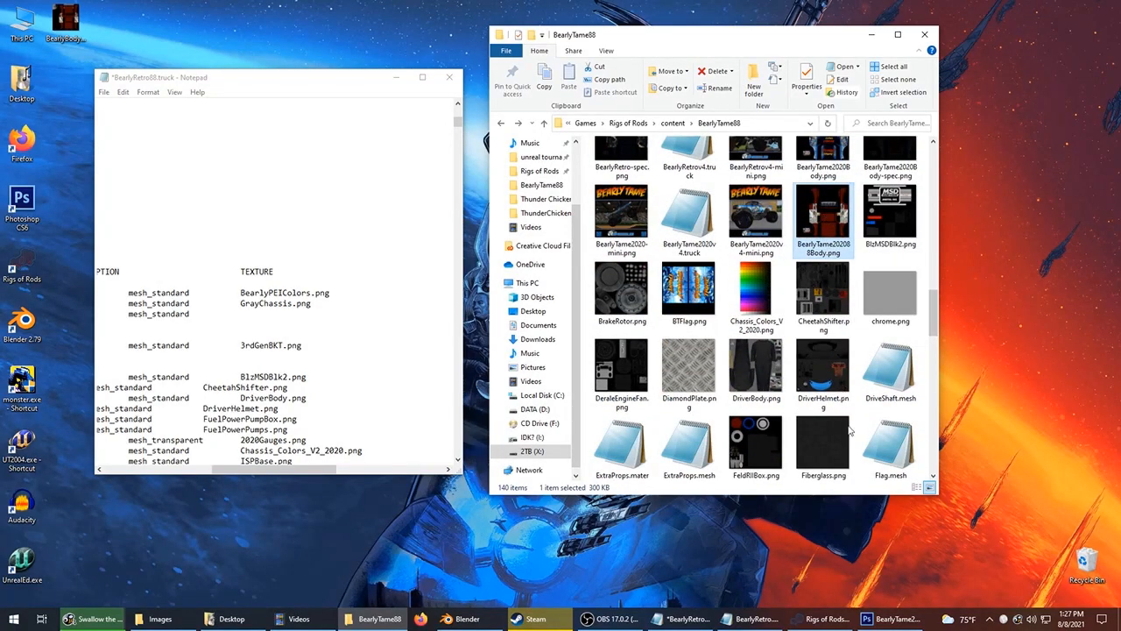
right_click(850, 237)
left_click(854, 581)
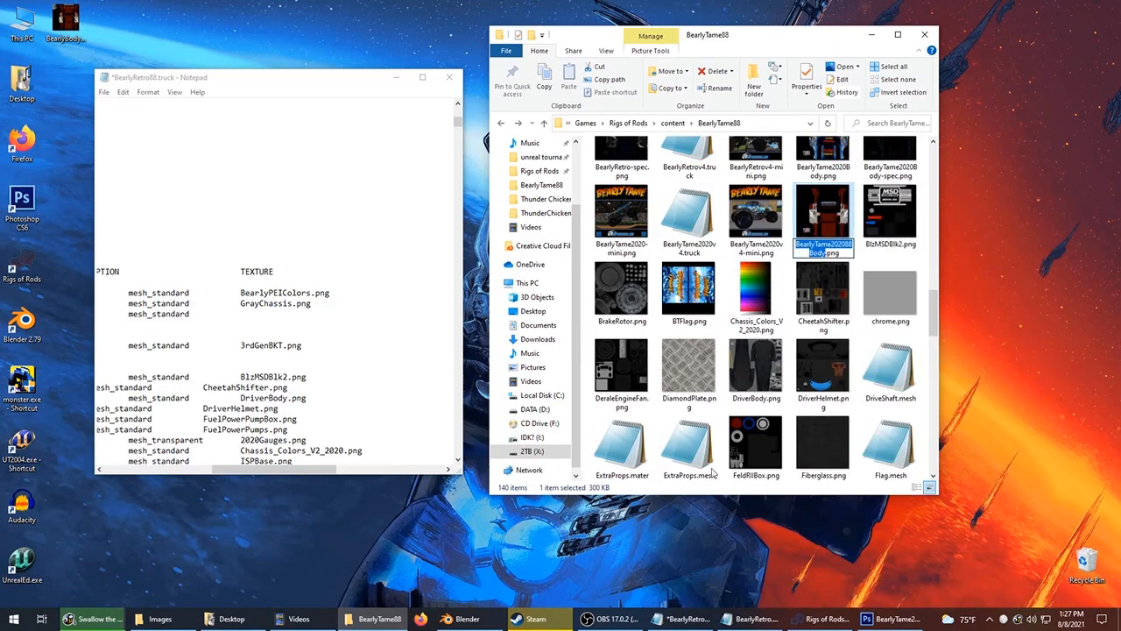
Enter BearlyTame202088Body.png as the texture on the BODY-BearlyRetro line and align the insertion point with the SPEC_MAP entries above.
left_click(267, 319)
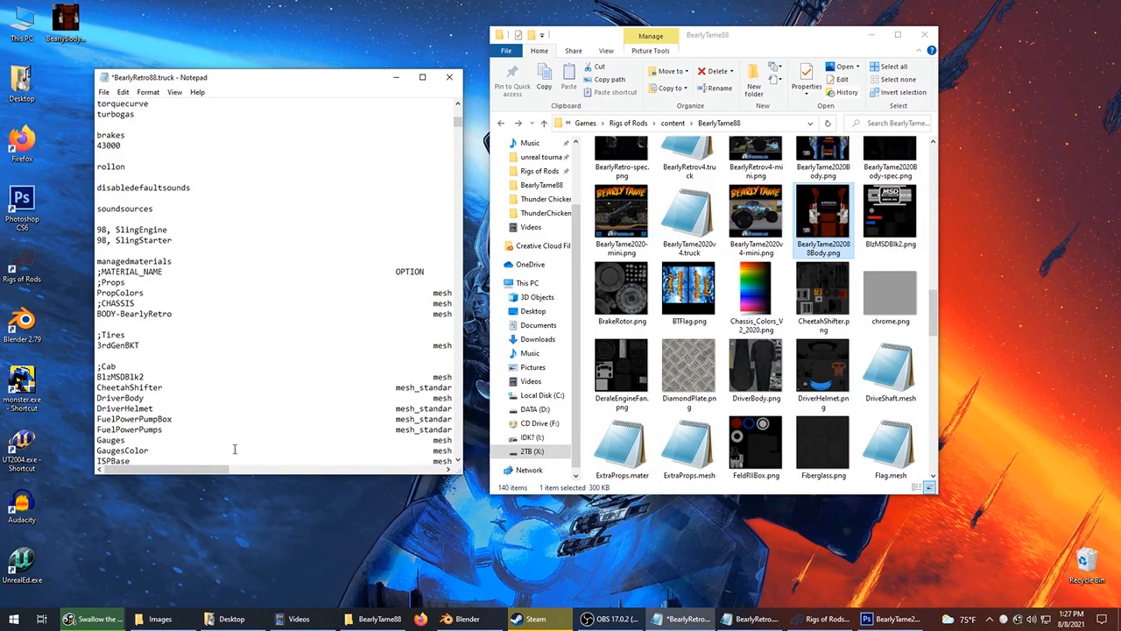
left_click_drag(202, 470, 298, 470)
left_click(315, 314)
type("BearlyTame202088Body")
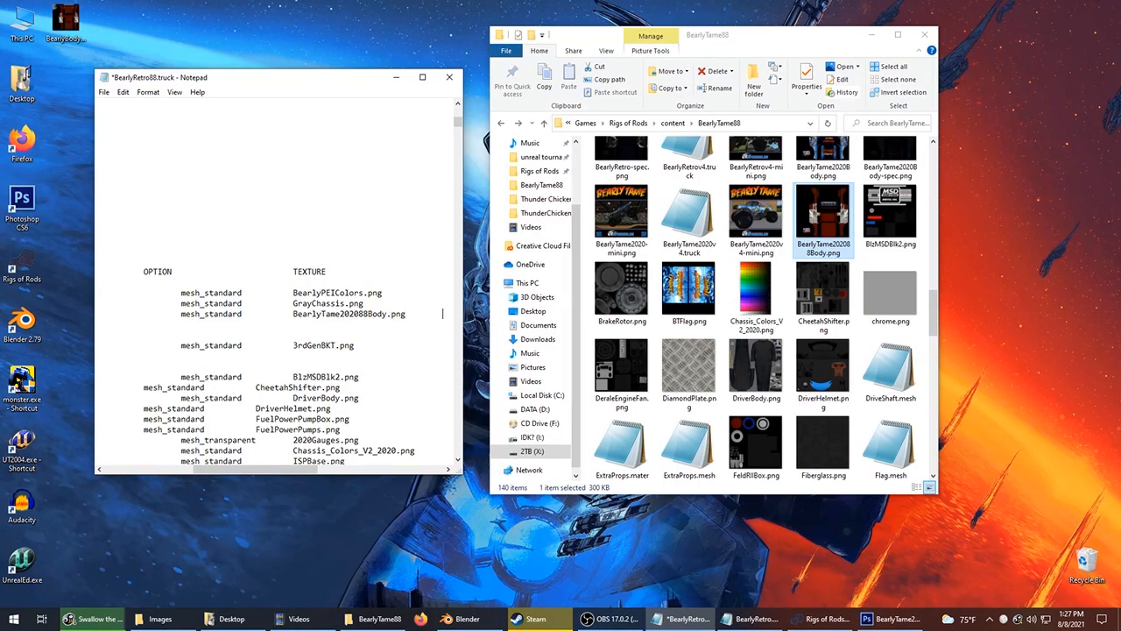
key("Tab")
key("Tab")
key("Tab")
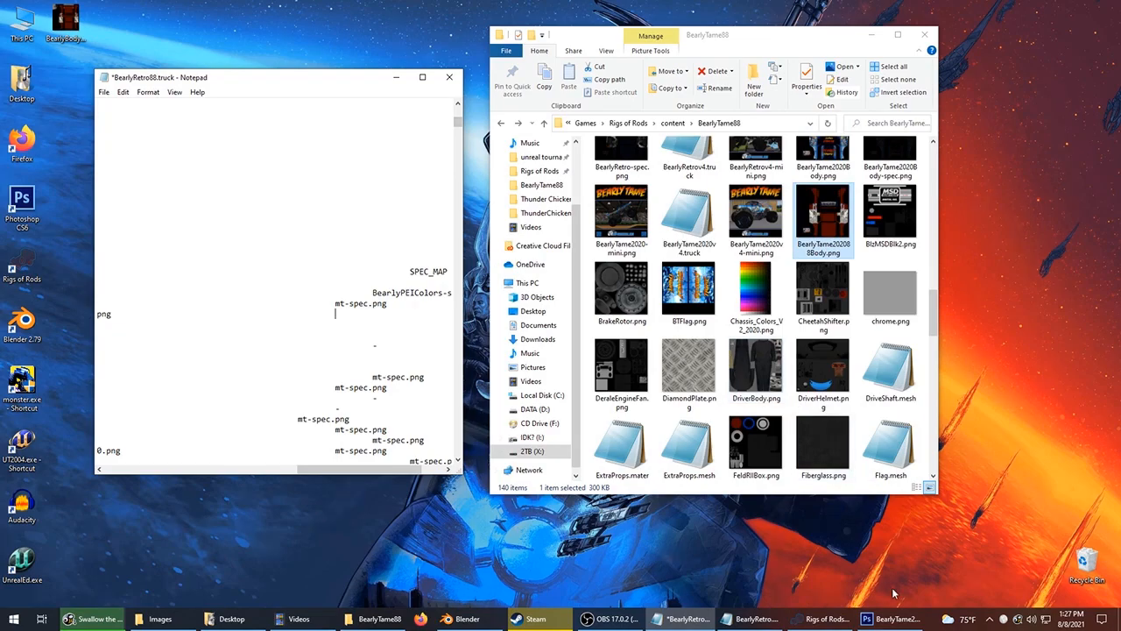
Switch to Photoshop, add a new layer above the 88BTLogo copy layer and fill it with black (000000).
left_click(892, 618)
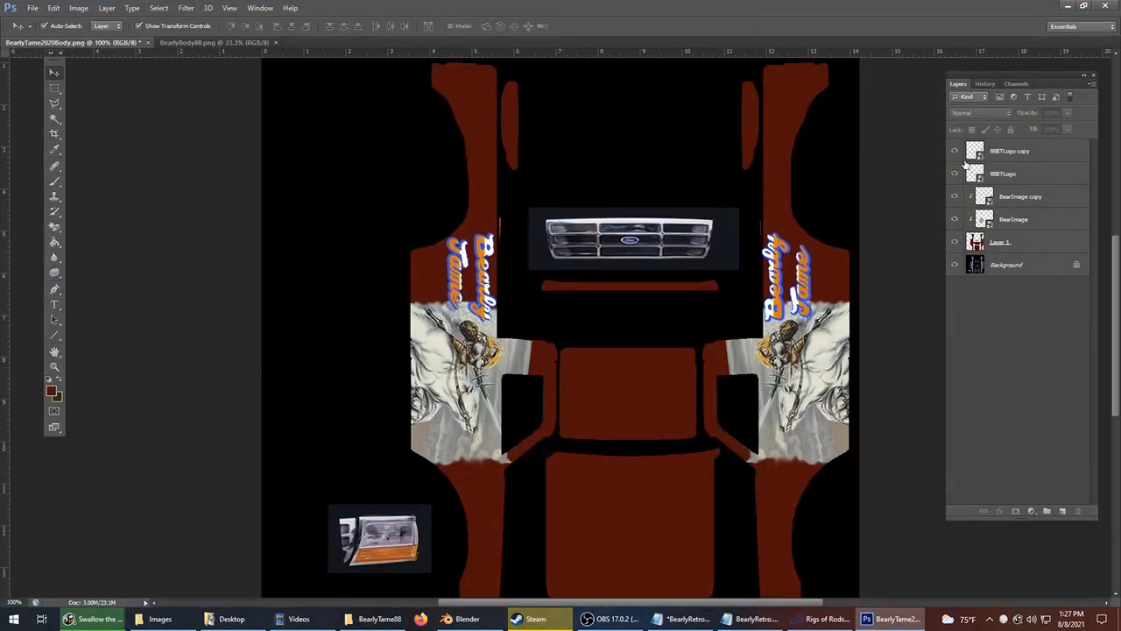
left_click(1025, 172)
left_click(1032, 150)
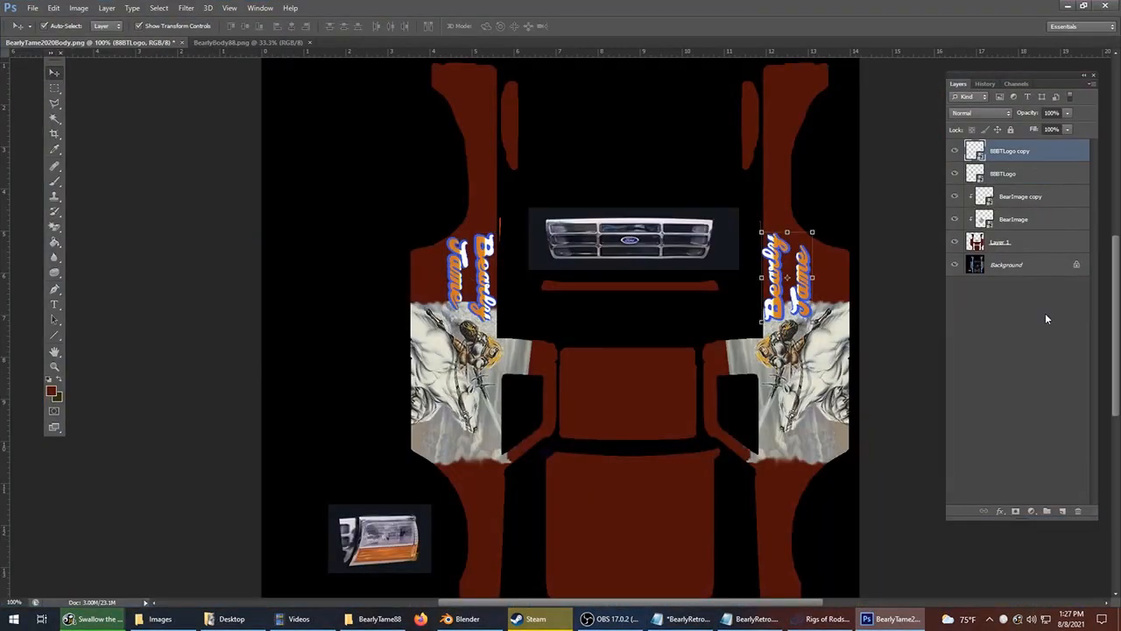
left_click(1062, 510)
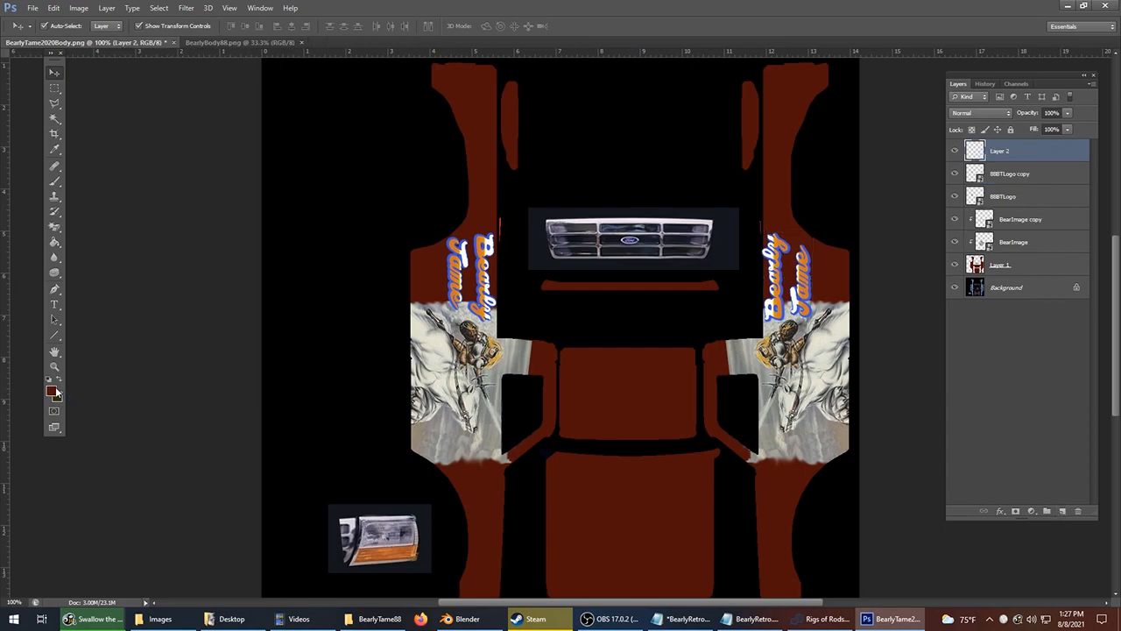
left_click(54, 391)
mouse_move(837, 206)
left_mouse_down()
mouse_move(878, 249)
mouse_move(690, 274)
left_mouse_up()
left_click(889, 247)
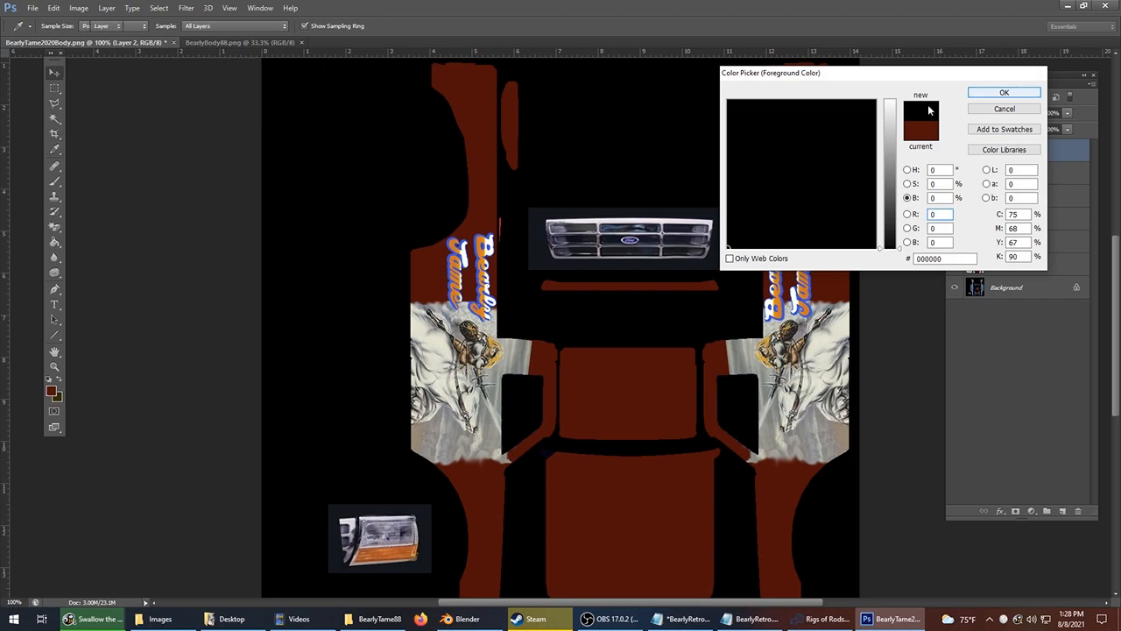
left_click(1004, 93)
left_click(54, 242)
left_click(728, 171)
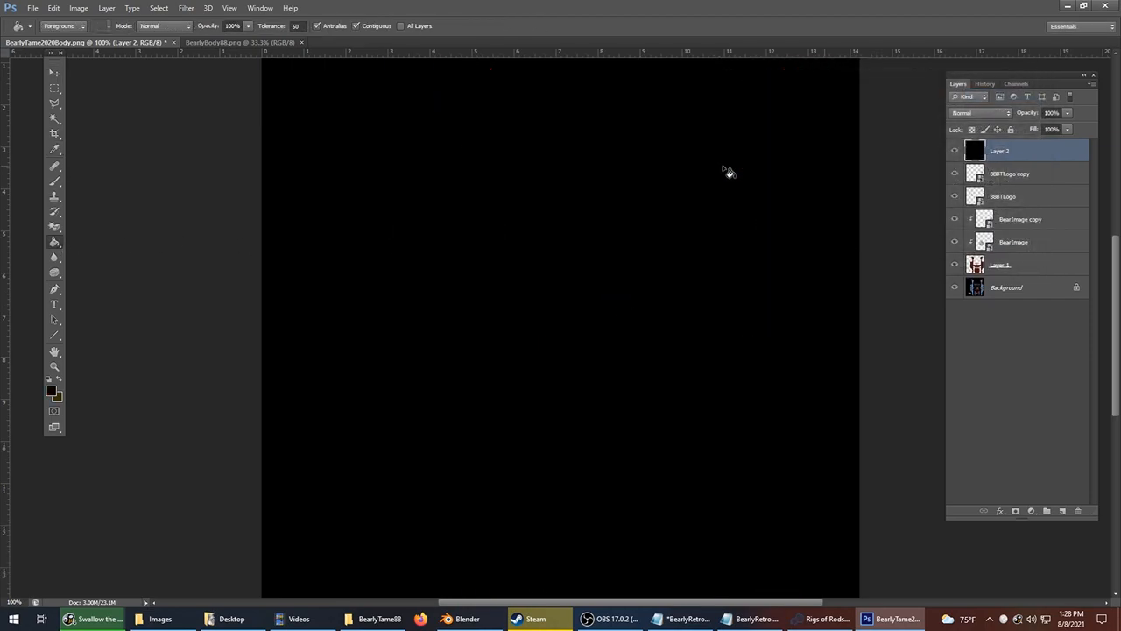
Set the opacity of the black Layer 2 to 90%.
left_click(1052, 113)
type("90")
key("Return")
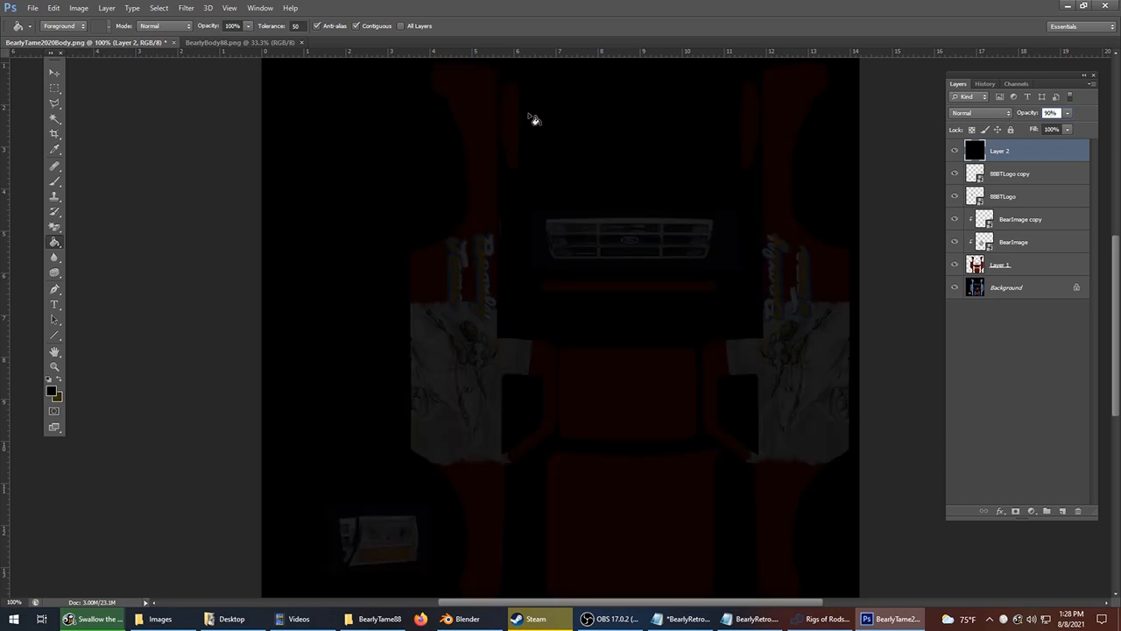
Export the darkened body texture for web as PNG-24 named BearlyTame2020Body-spec.png in the BearlyTame88 folder, replacing the existing file.
left_click(33, 8)
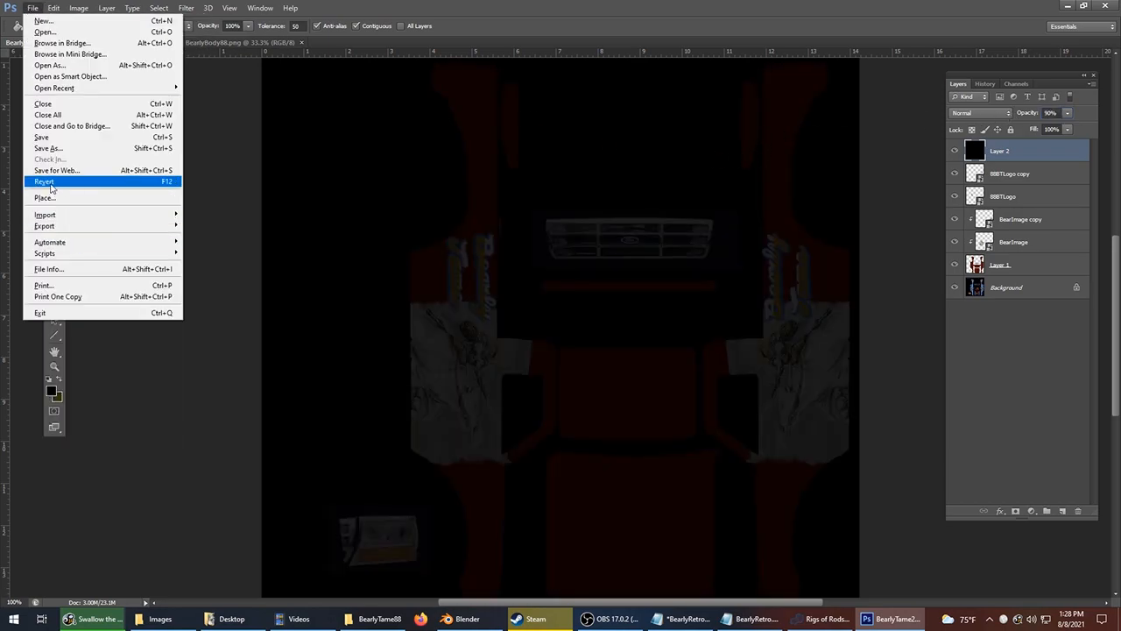
left_click(54, 170)
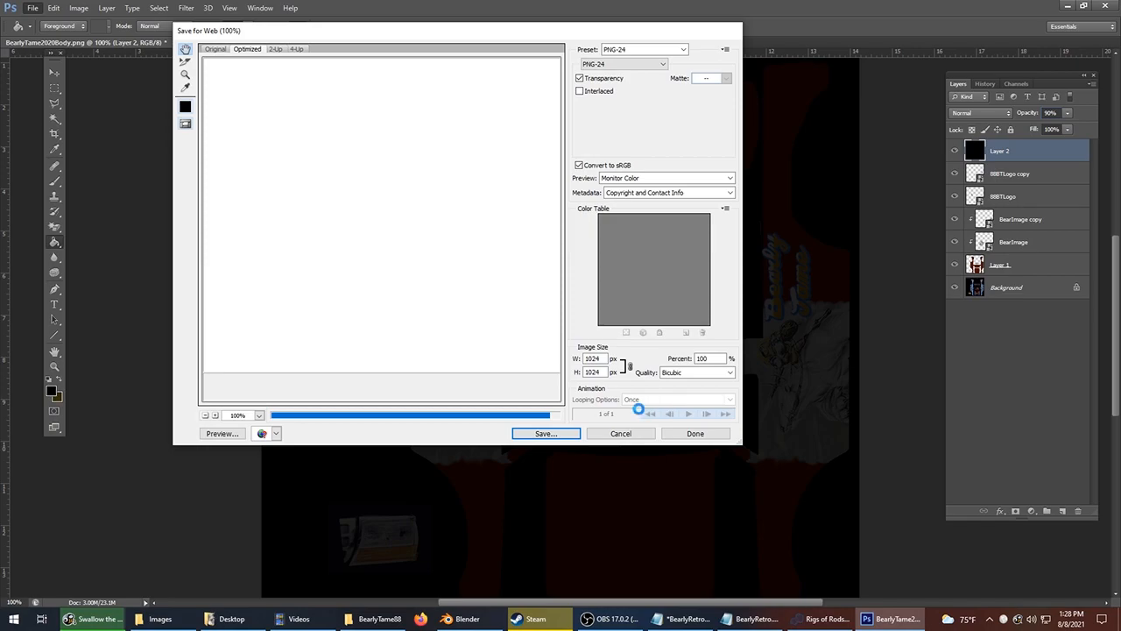
left_click(546, 433)
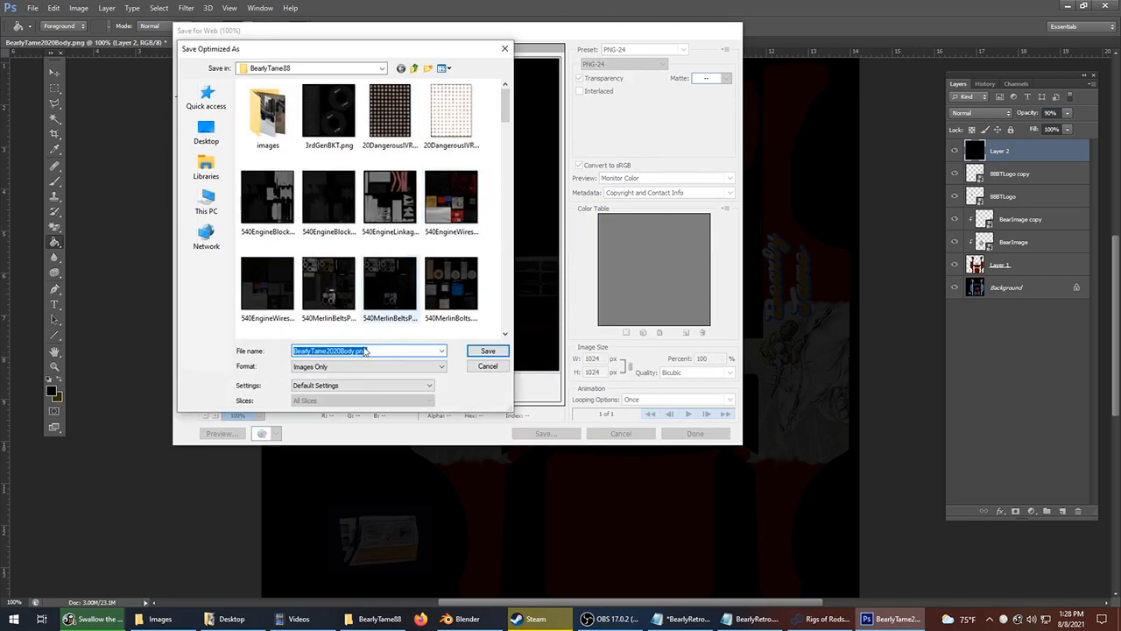
left_click(356, 352)
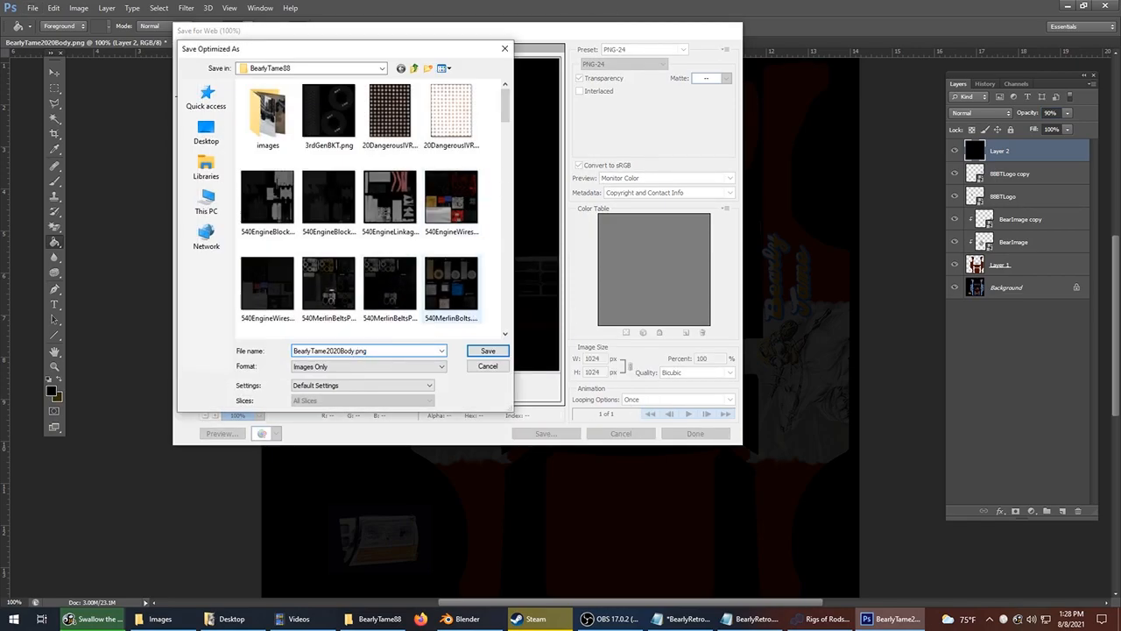
type("-p")
key("Return")
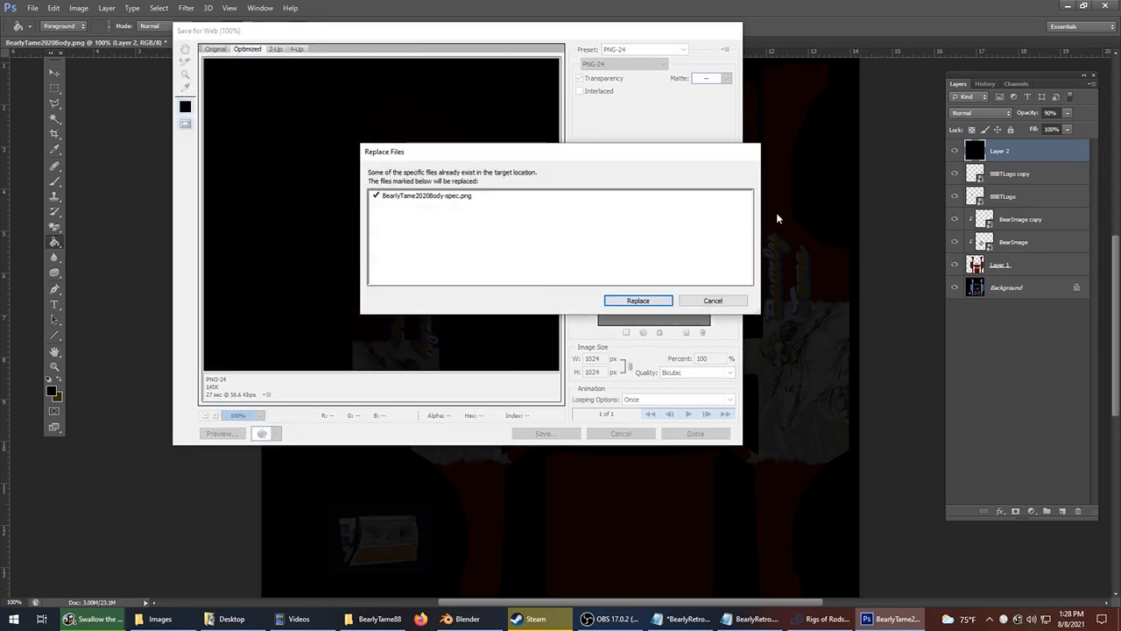
left_click(571, 300)
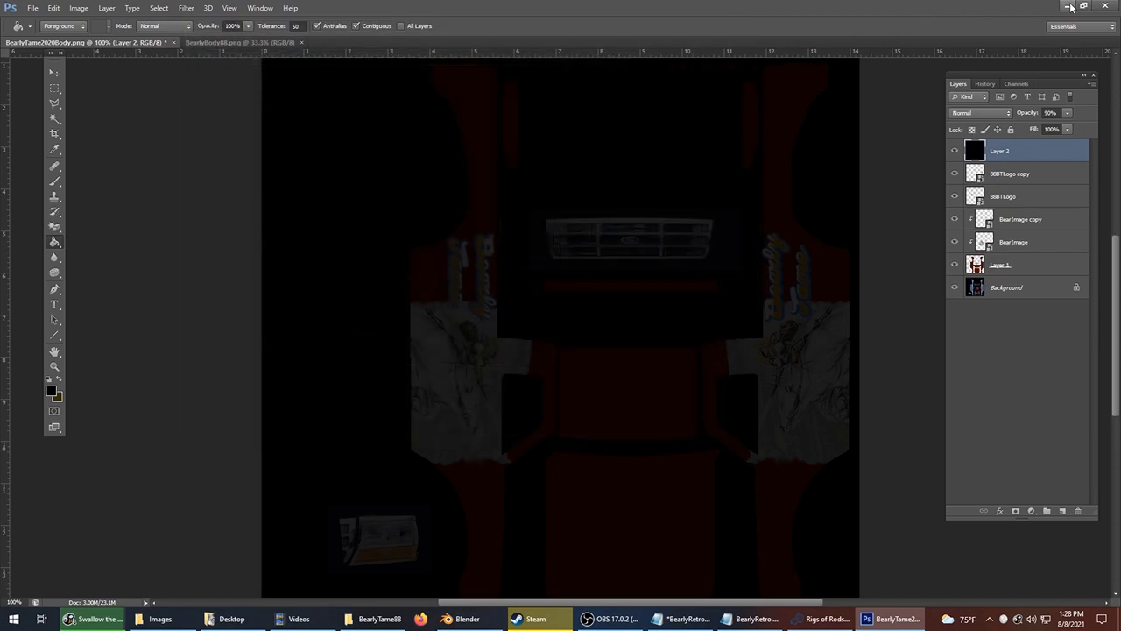
Return to BearlyRetro88.truck, enter BearlyTame202088Body-spec.png as the BODY-BearlyRetro specular map and save the file.
left_click(1063, 6)
left_click(756, 294)
left_click(324, 460)
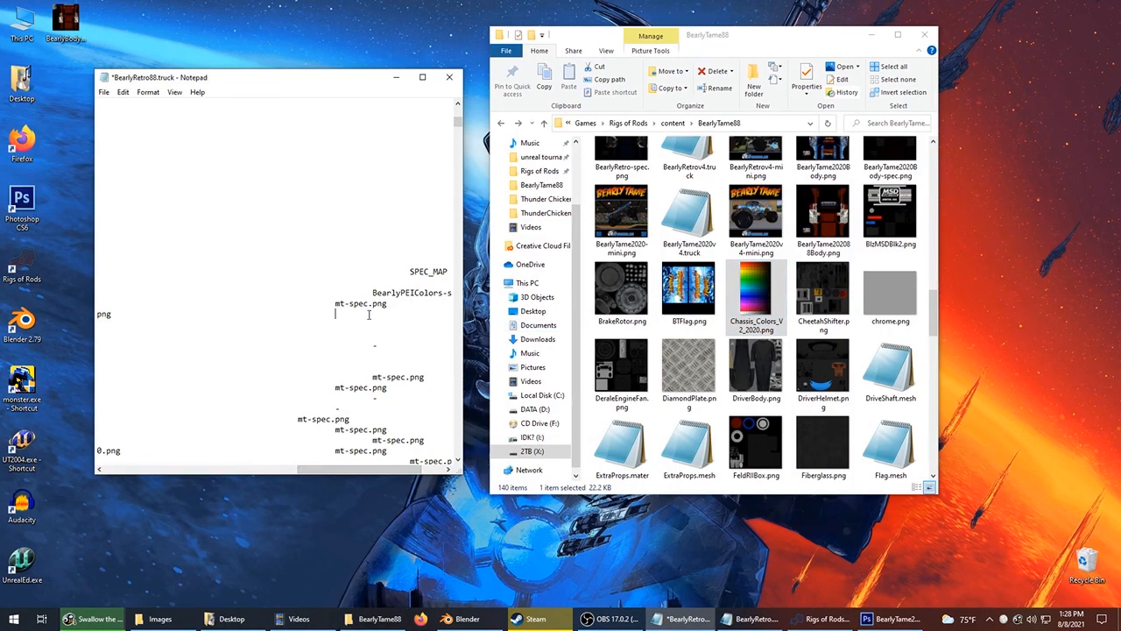
type("pec.")
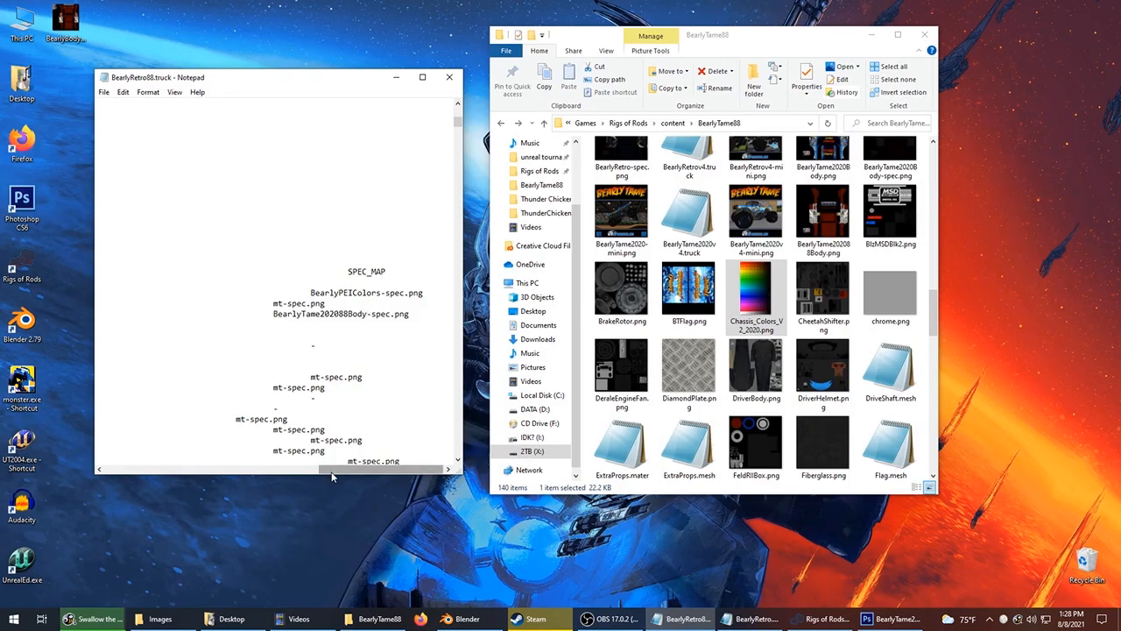
Switch to Rigs of Rods and examine the red 1988-style truck's body paint and lettering beside the blue truck.
left_click(827, 619)
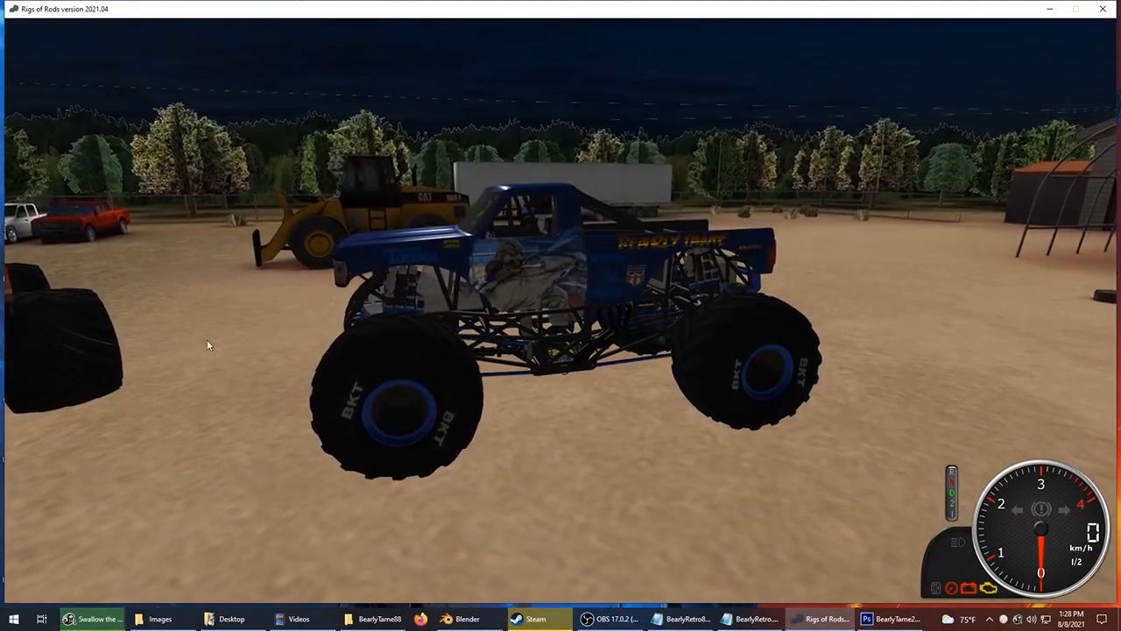
key("ctrl+bracketright")
right_click_drag(380, 382, 451, 321)
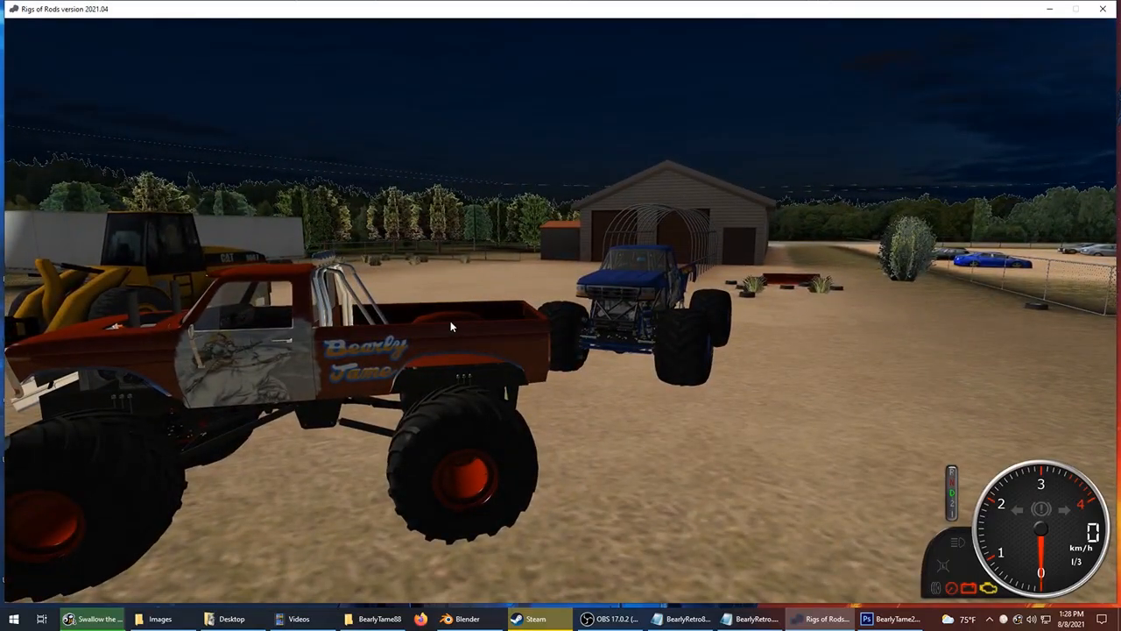
right_click_drag(451, 323, 808, 319)
middle_click(795, 316)
right_click_drag(698, 323, 449, 256)
key("ctrl+bracketright")
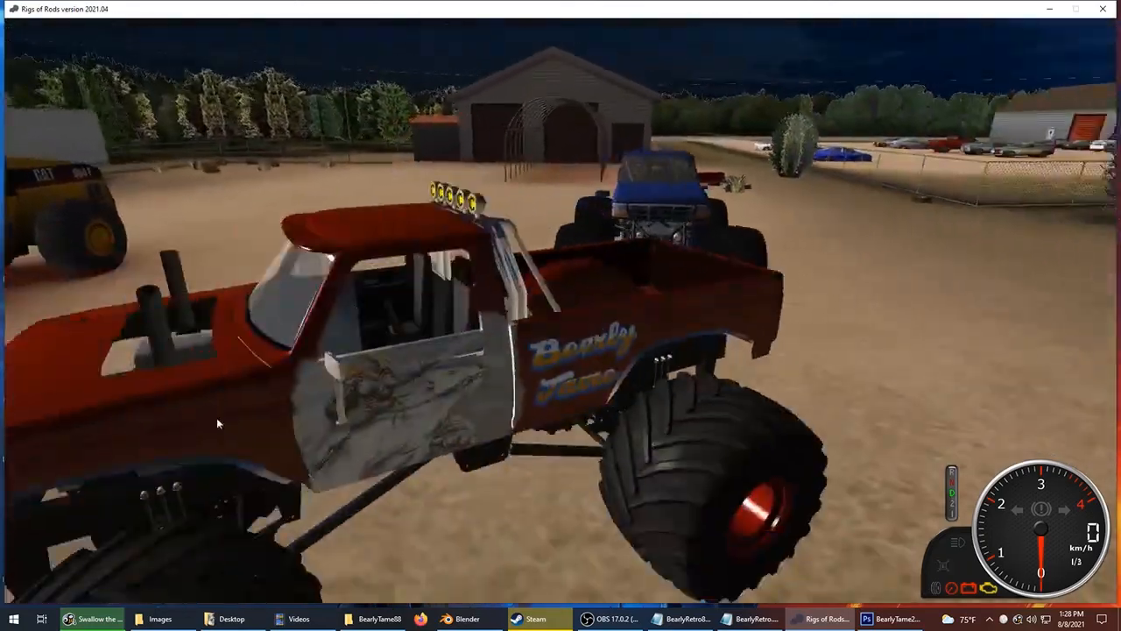
key("ctrl+bracketright")
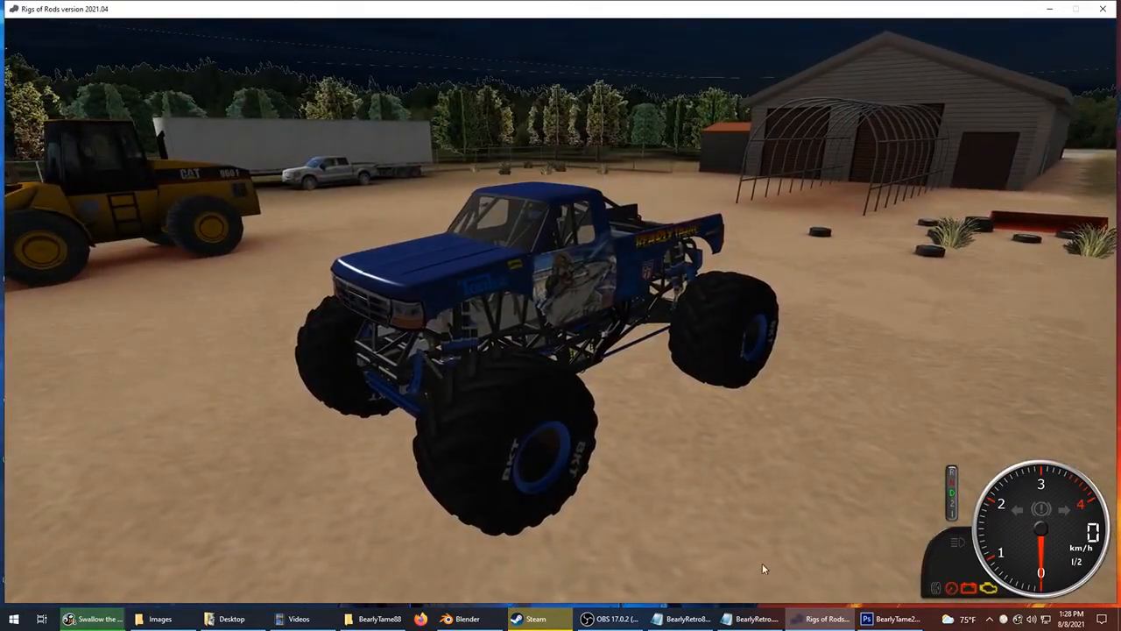
Recheck the BODY-BearlyRetro entry in BearlyRetro88.truck, and reload the blue truck as the current vehicle in Rigs of Rods.
left_click(689, 619)
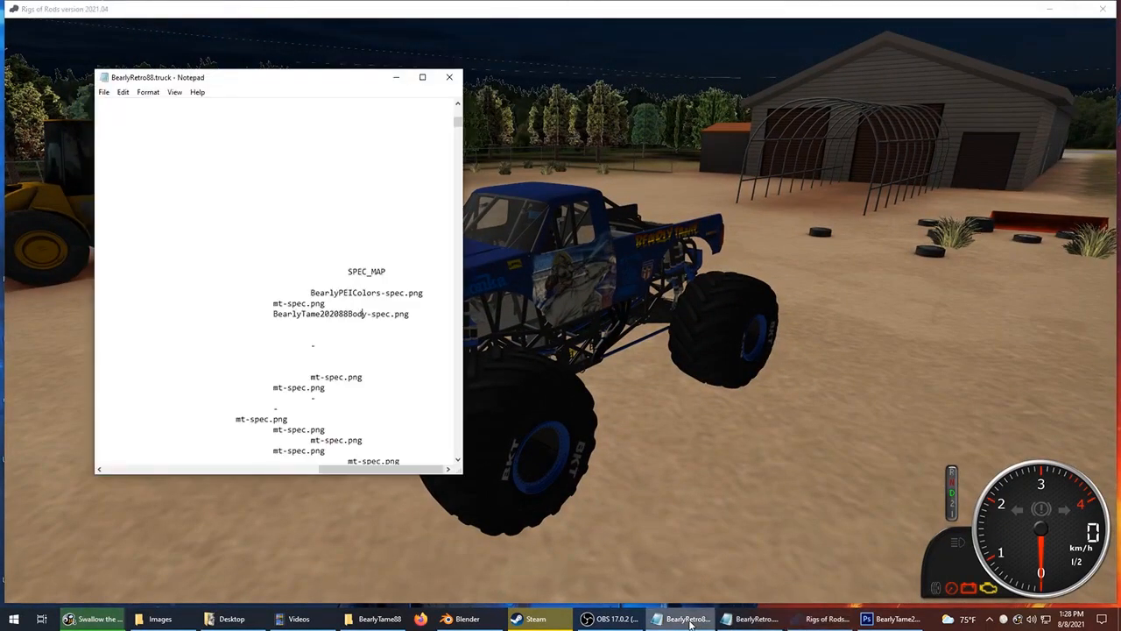
left_click(399, 233)
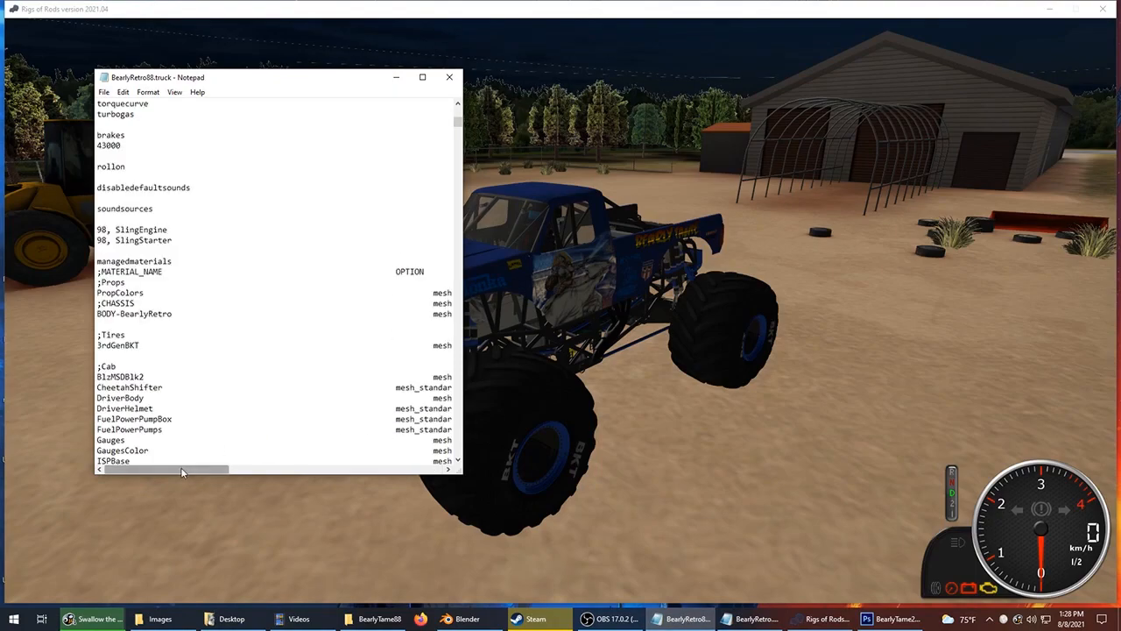
left_click(154, 301)
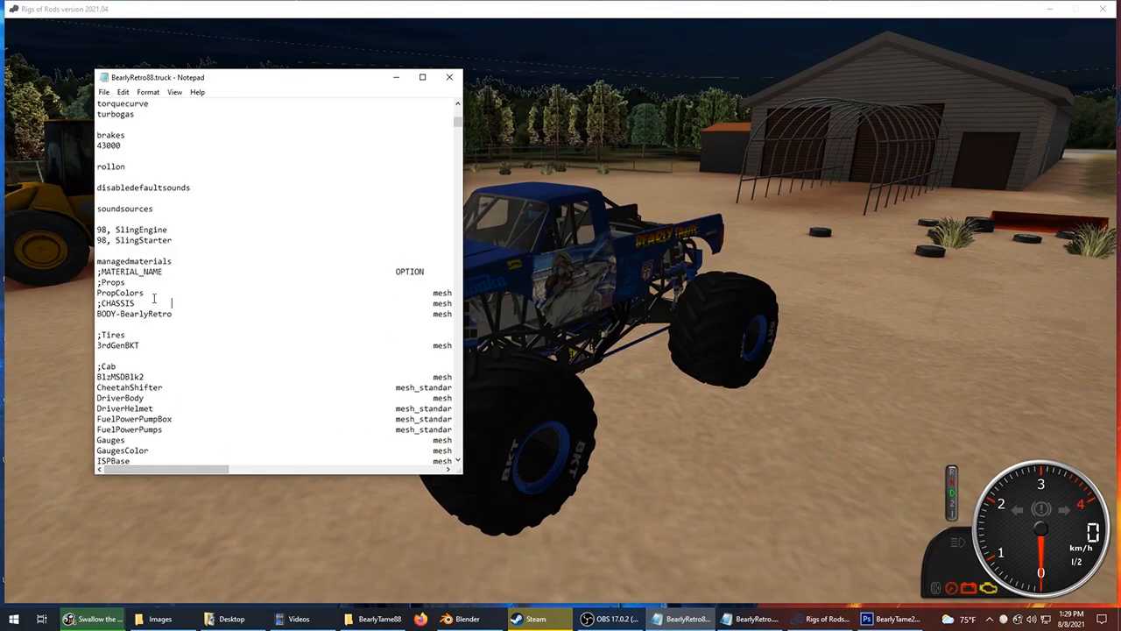
left_click(193, 318)
left_click(646, 229)
mouse_move(496, 35)
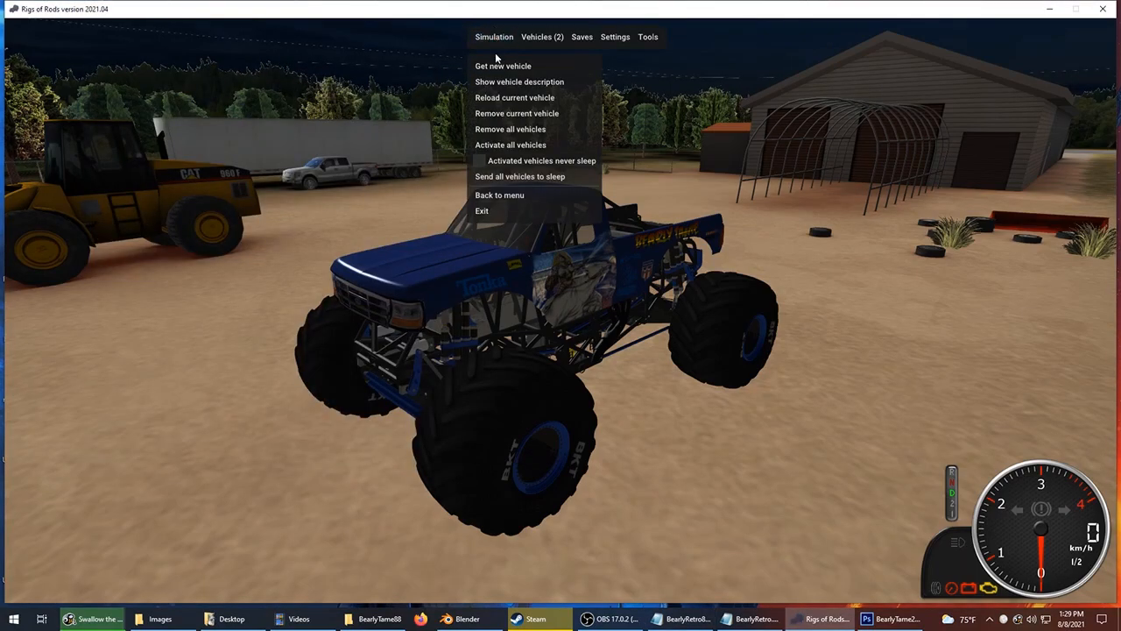
left_click(515, 98)
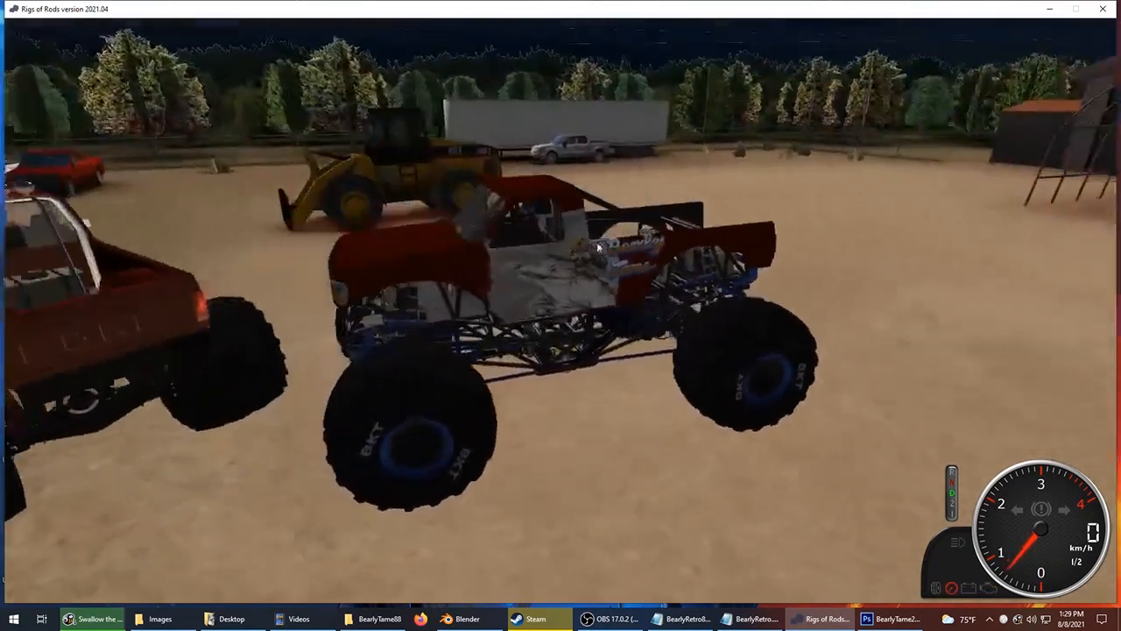
Examine the reloaded truck's new body texture from both sides, engaging reverse and the parking brake.
right_click_drag(596, 242, 780, 292)
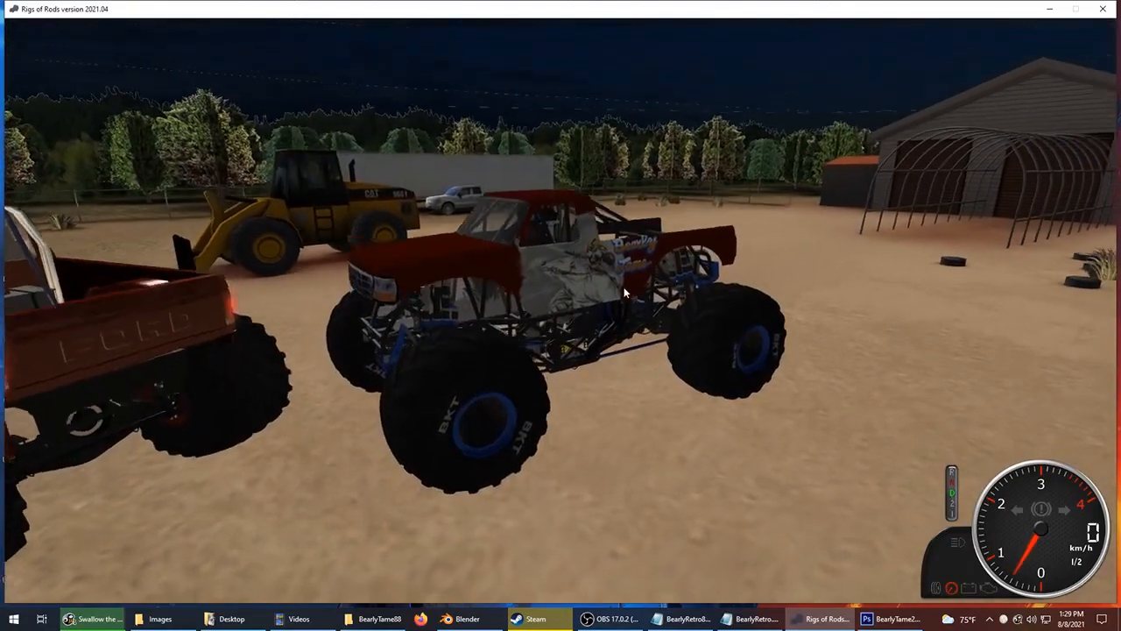
right_click_drag(623, 292, 710, 365)
key("Down")
key("p")
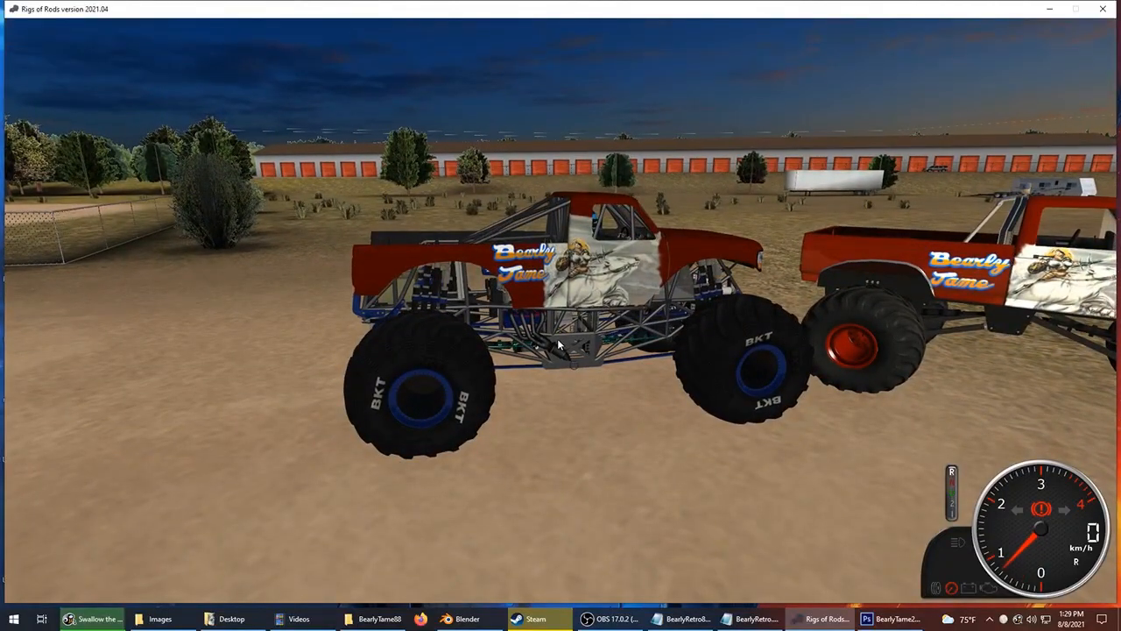
right_click_drag(559, 341, 571, 366)
left_click_drag(571, 363, 594, 318)
right_click_drag(595, 317, 163, 243)
right_click_drag(815, 272, 662, 312)
right_click_drag(581, 287, 675, 285)
Switch to Photoshop, set the black Layer 2's opacity to 80% and hide the layer.
left_click(883, 624)
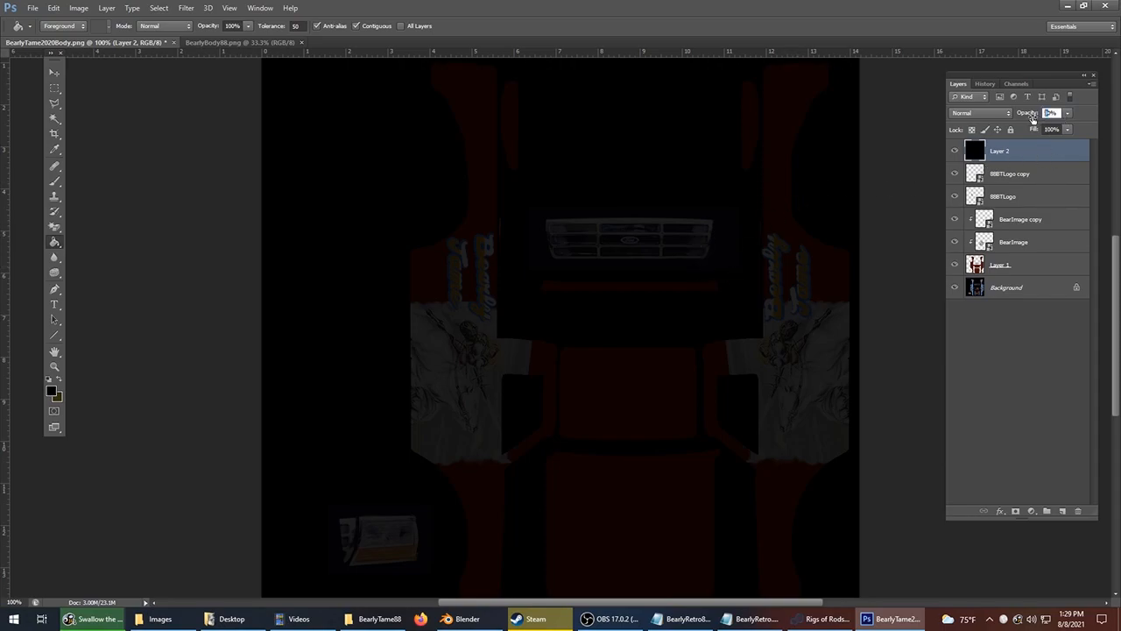
left_click_drag(1032, 117, 1030, 117)
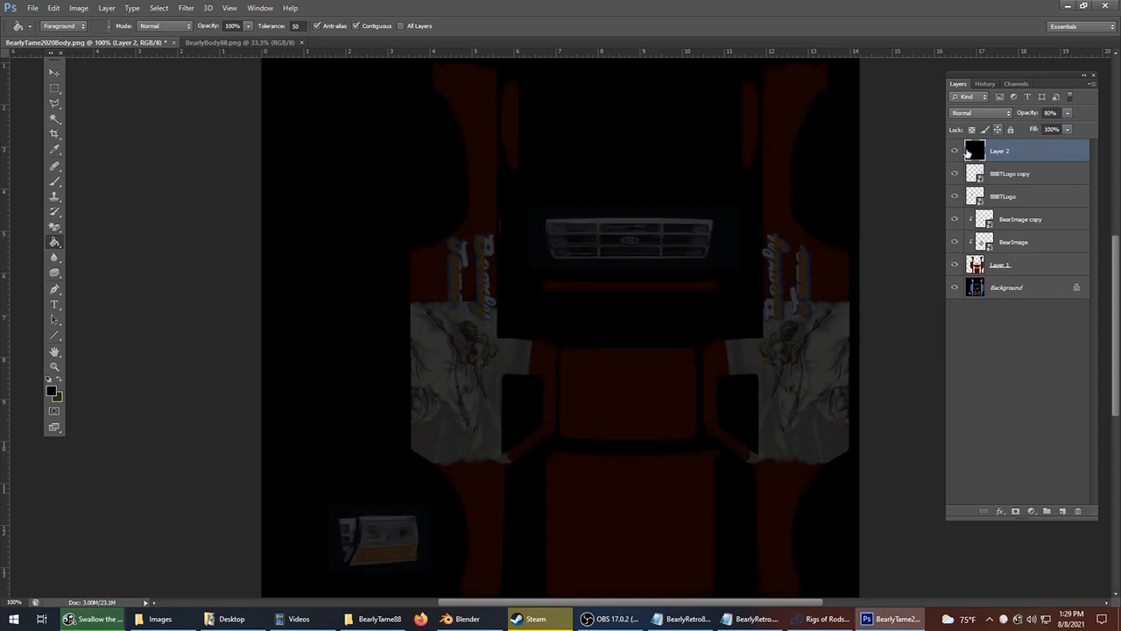
left_click(955, 150)
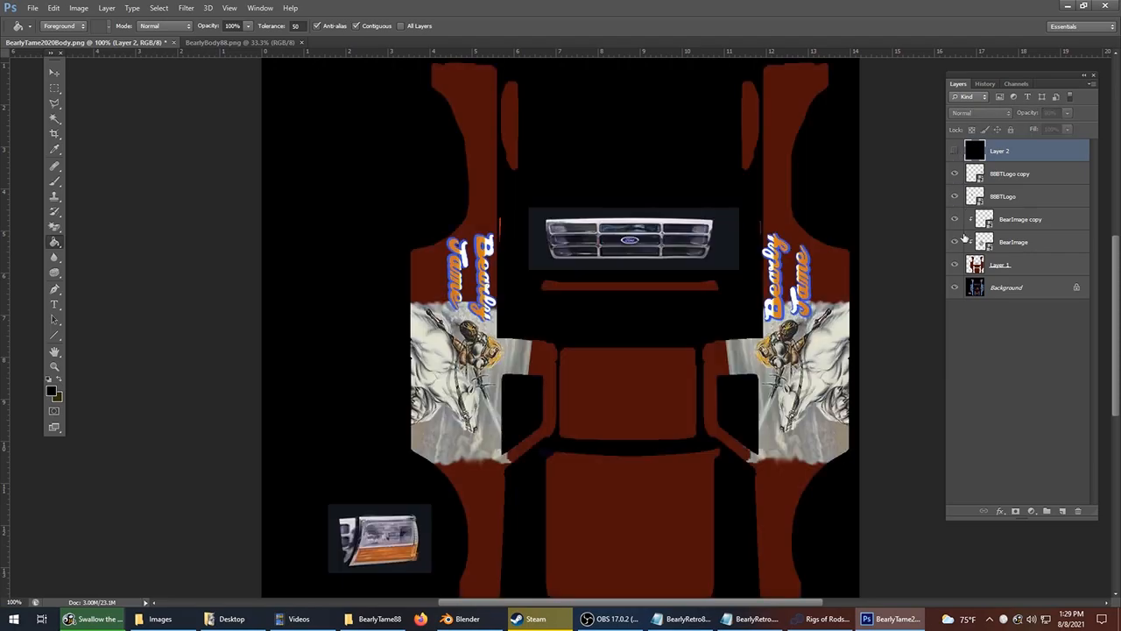
Nudge the Bearly Tame logos on both bed sides slightly outward, away from the centre of the body texture.
left_click(1010, 176)
left_click(50, 72)
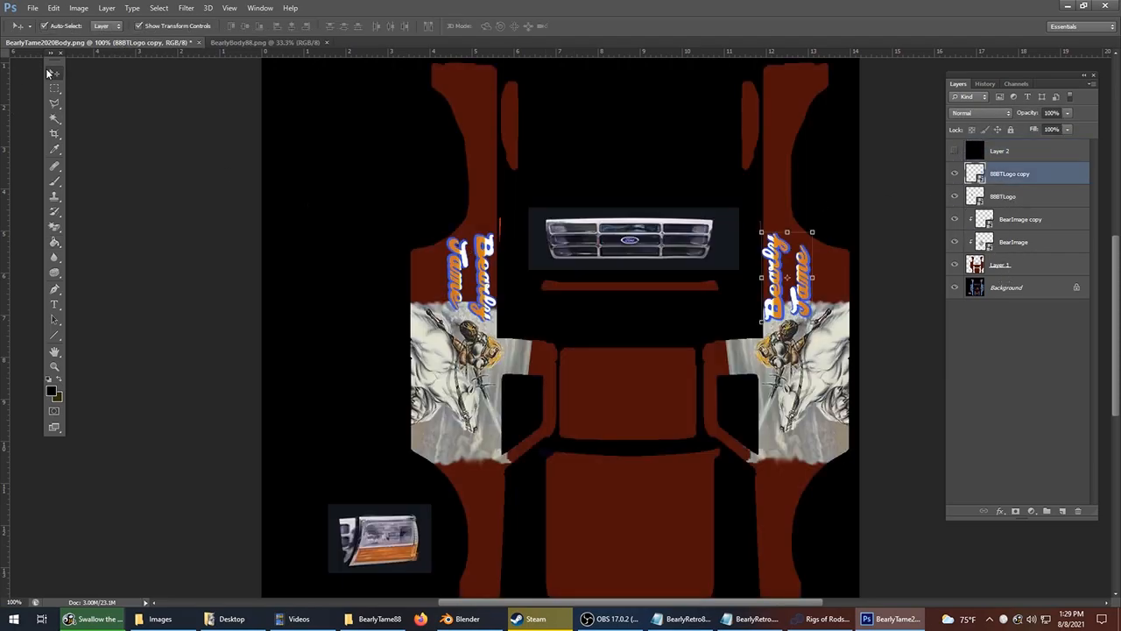
left_click(491, 249)
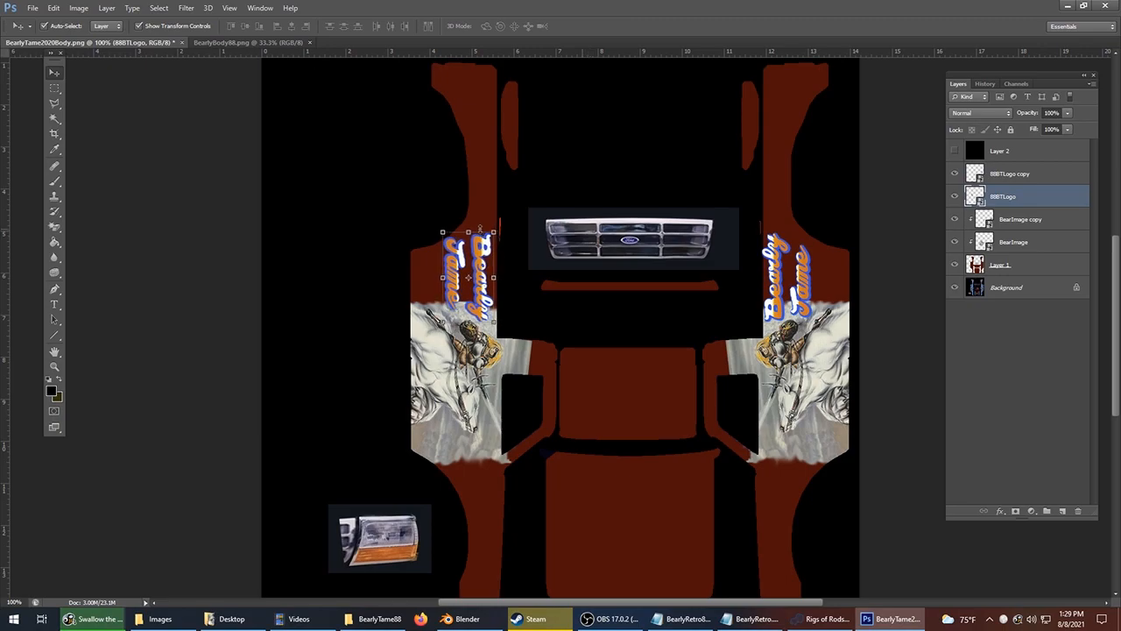
left_click(803, 262)
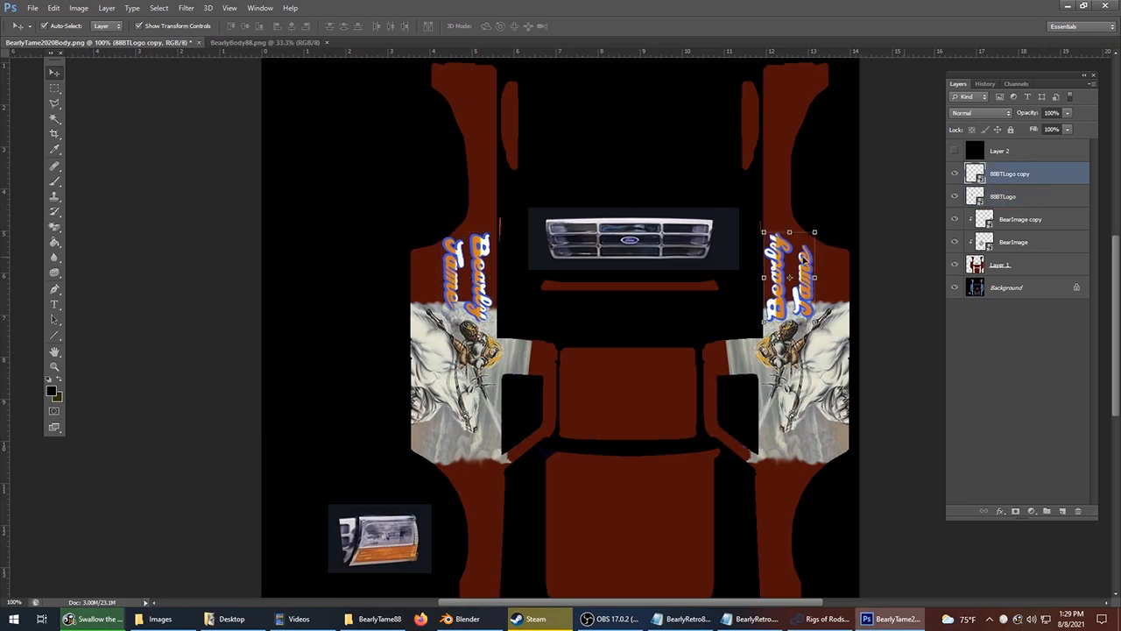
key("Right")
key("Right")
key("Right")
left_click(911, 320)
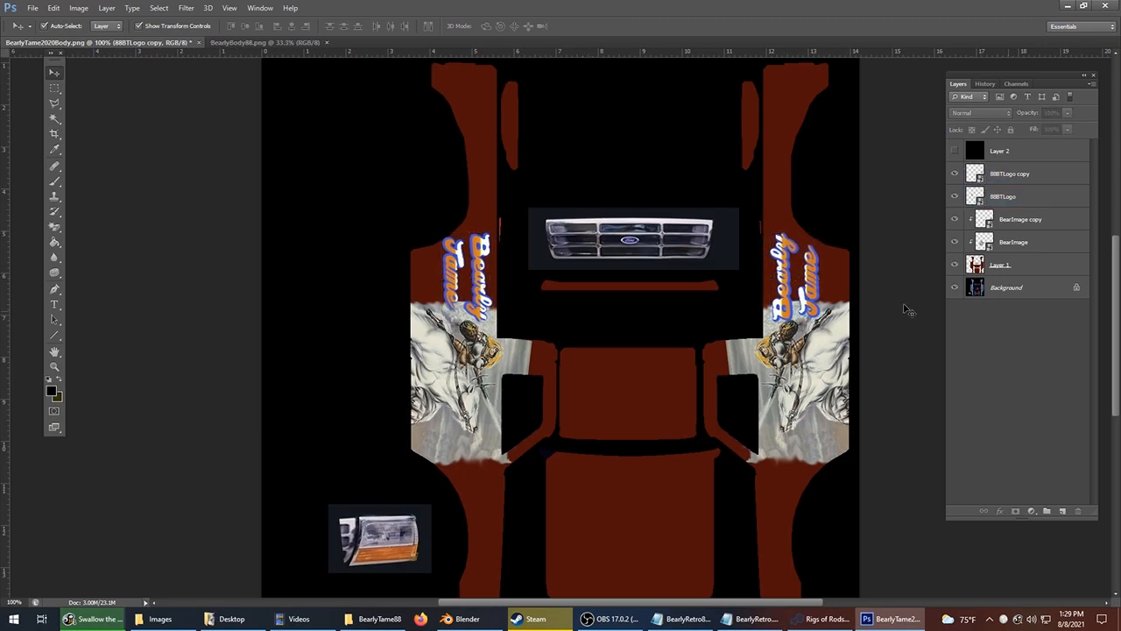
left_click(810, 265)
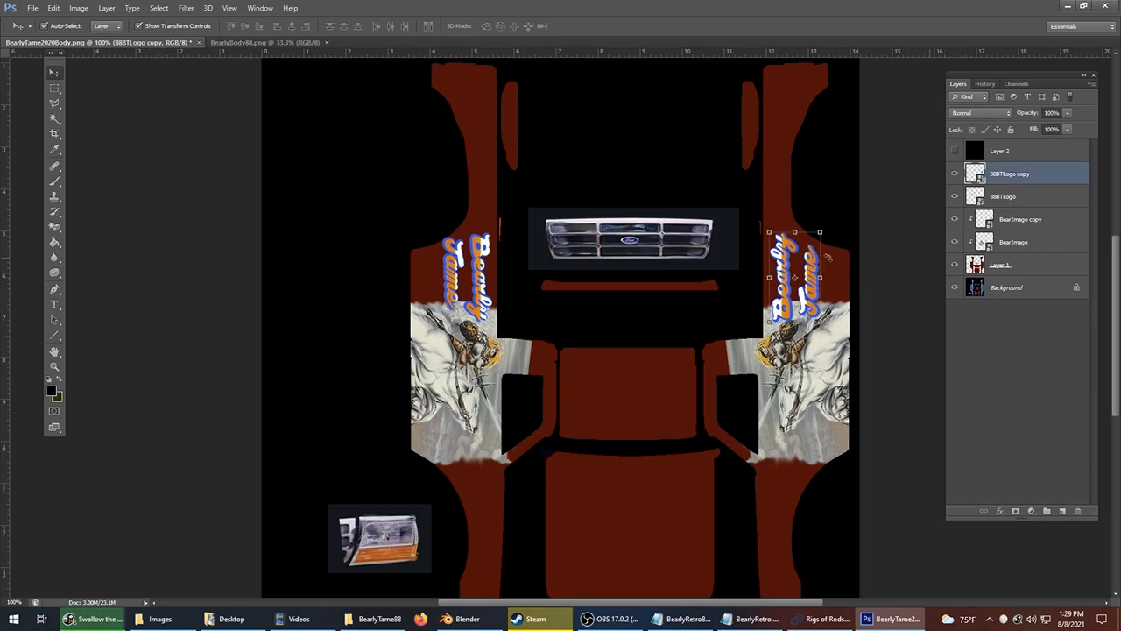
key("Left")
key("Left")
left_click(892, 267)
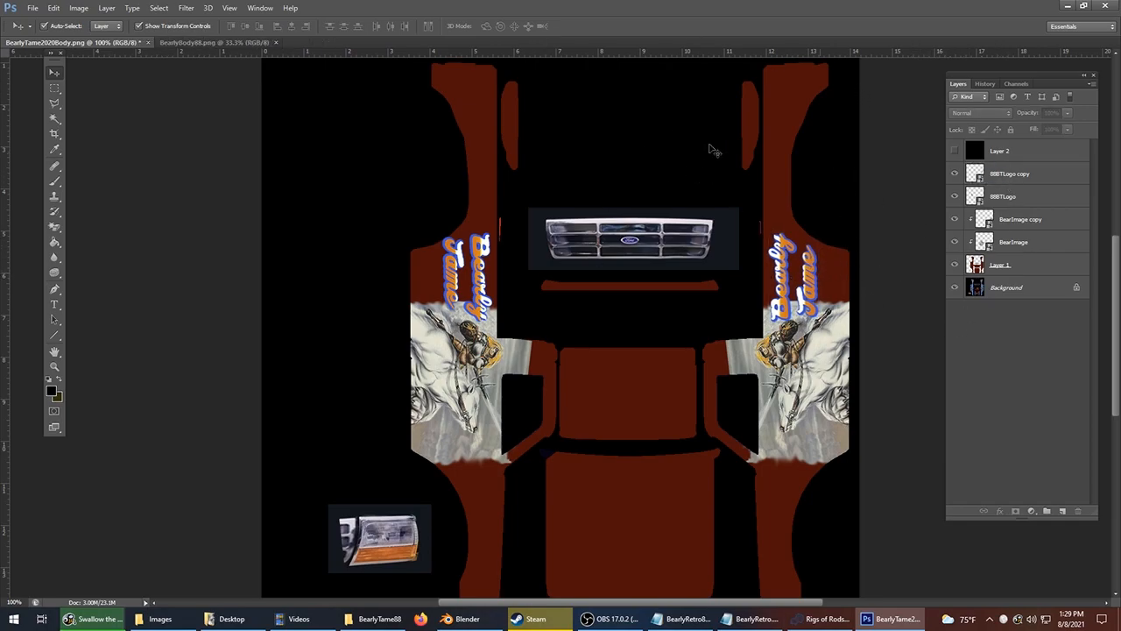
Export the updated body texture as a PNG-24 for web, replacing the existing red body texture in the BearlyTame88 folder.
left_click(32, 7)
left_click(82, 171)
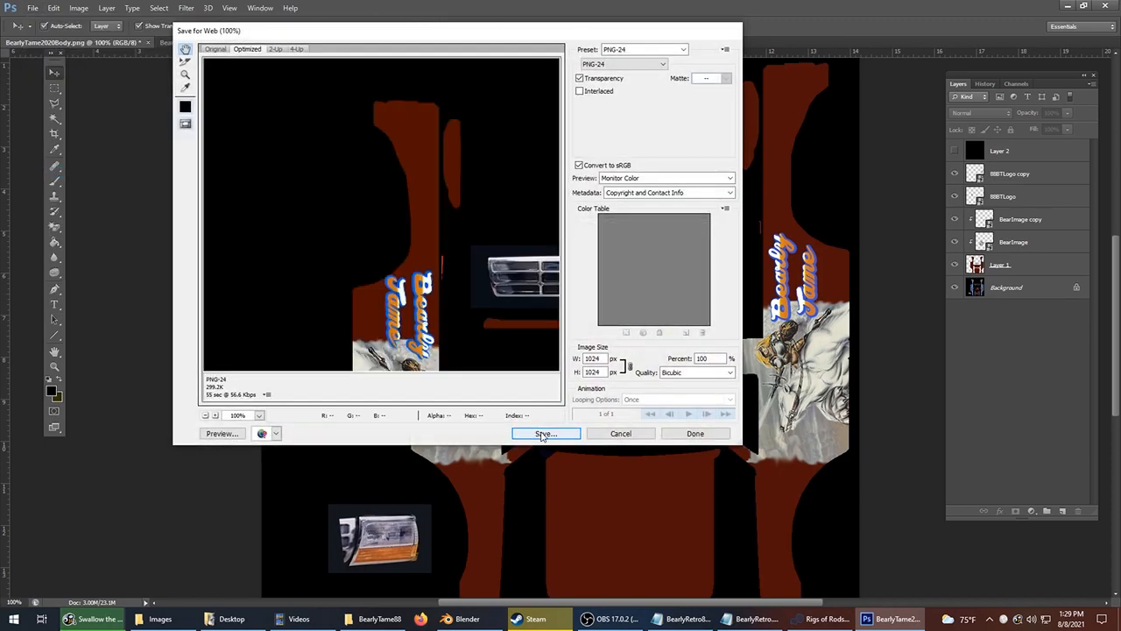
left_click(545, 432)
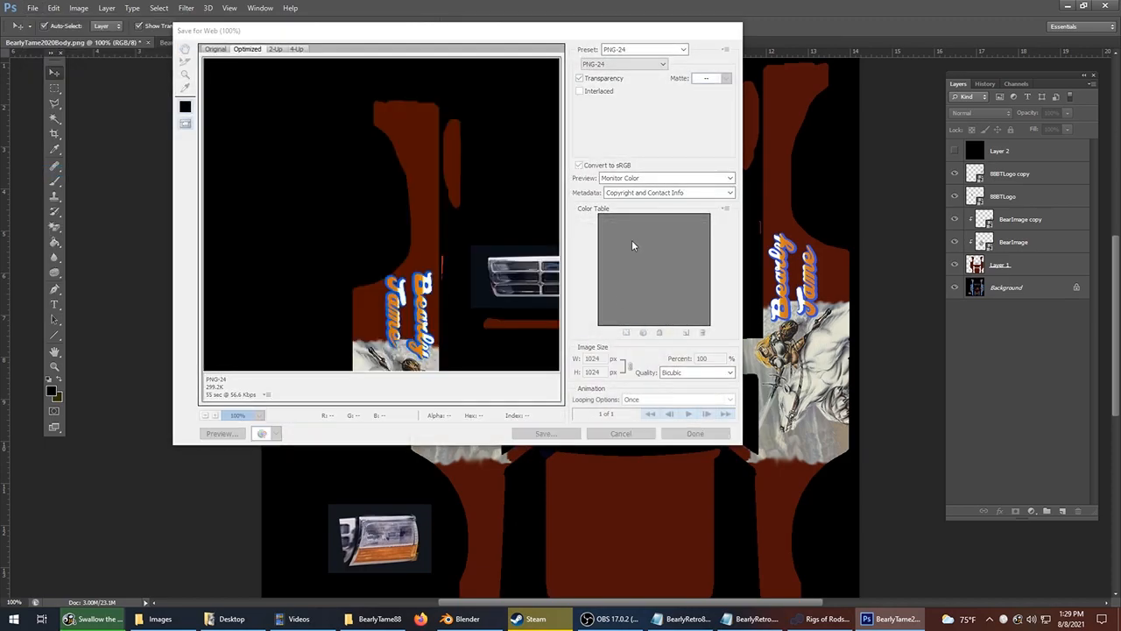
scroll(455, 260, "down", 15)
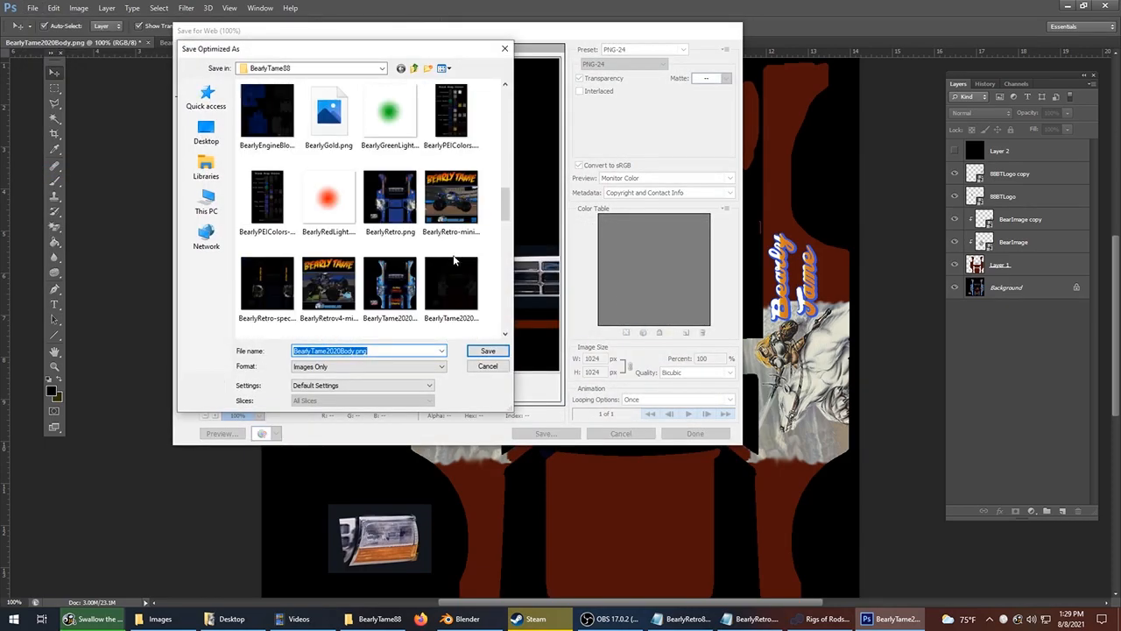
scroll(455, 260, "down", 3)
left_click(488, 351)
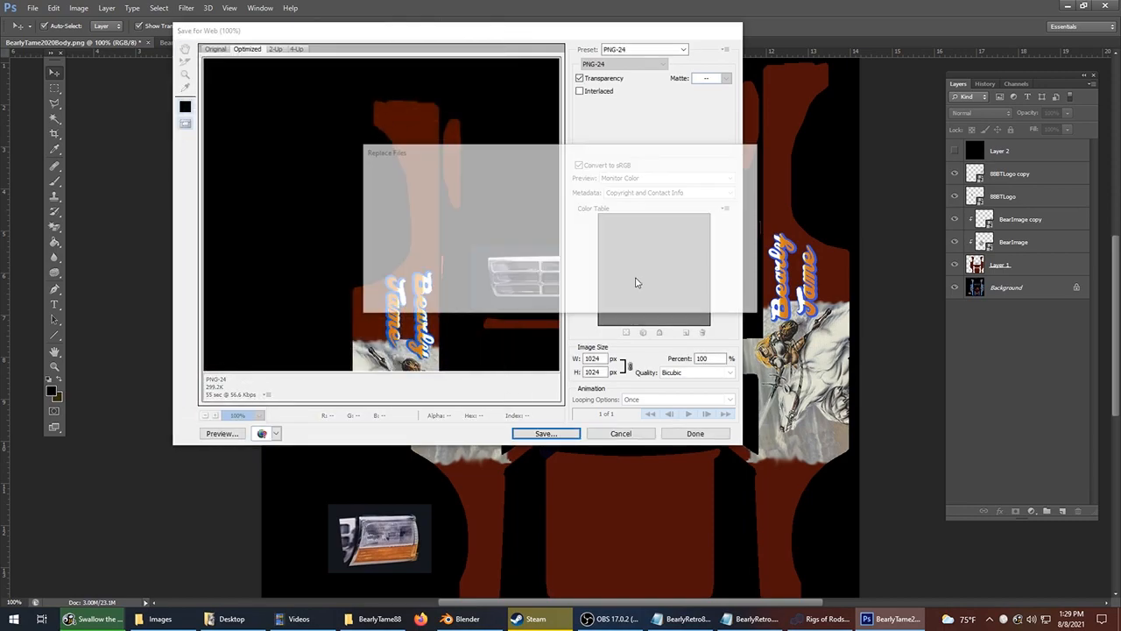
left_click(637, 300)
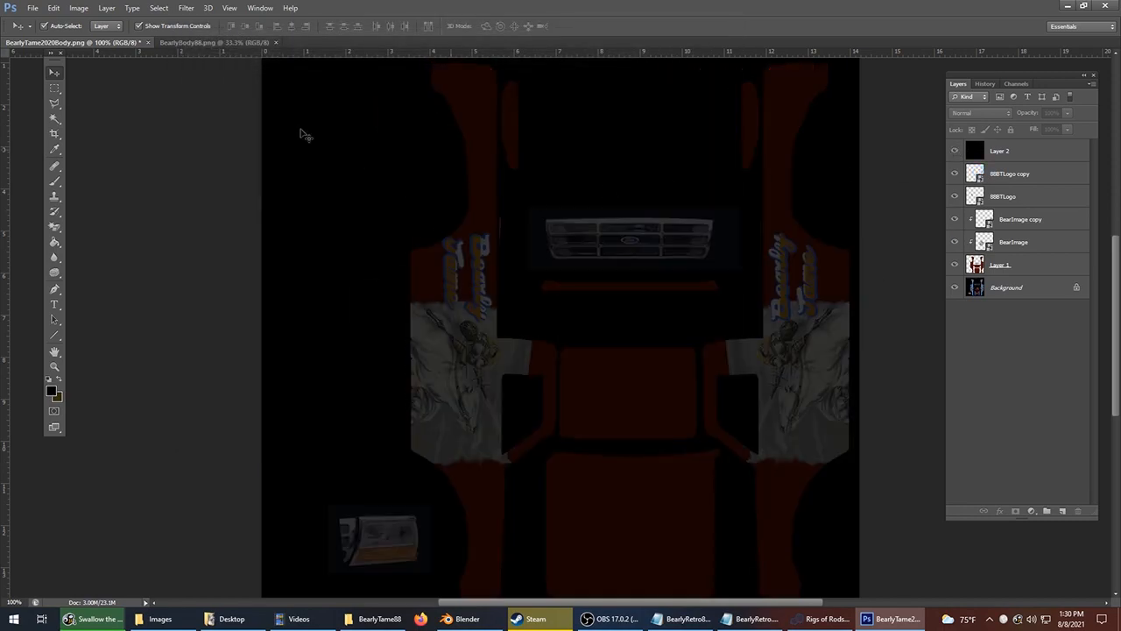
With the darkening Layer 2 shown, export the specular map as a PNG-24, replacing BearlyTame2020Body-spec.png in the BearlyTame88 folder.
left_click(33, 8)
left_click(51, 171)
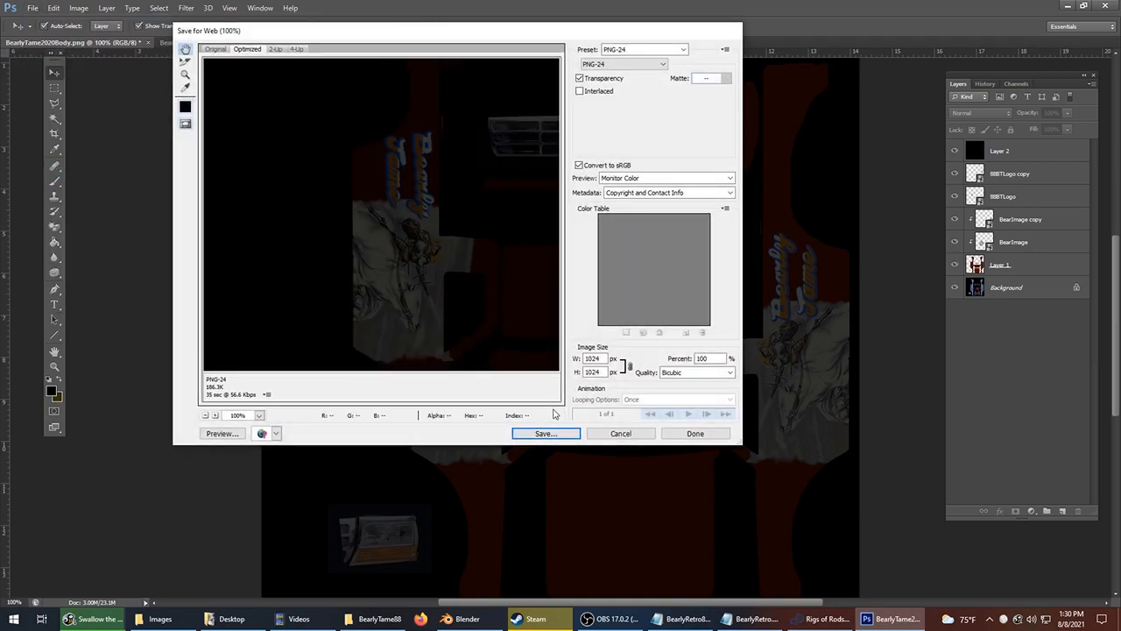
left_click(546, 433)
scroll(472, 257, "down", 5)
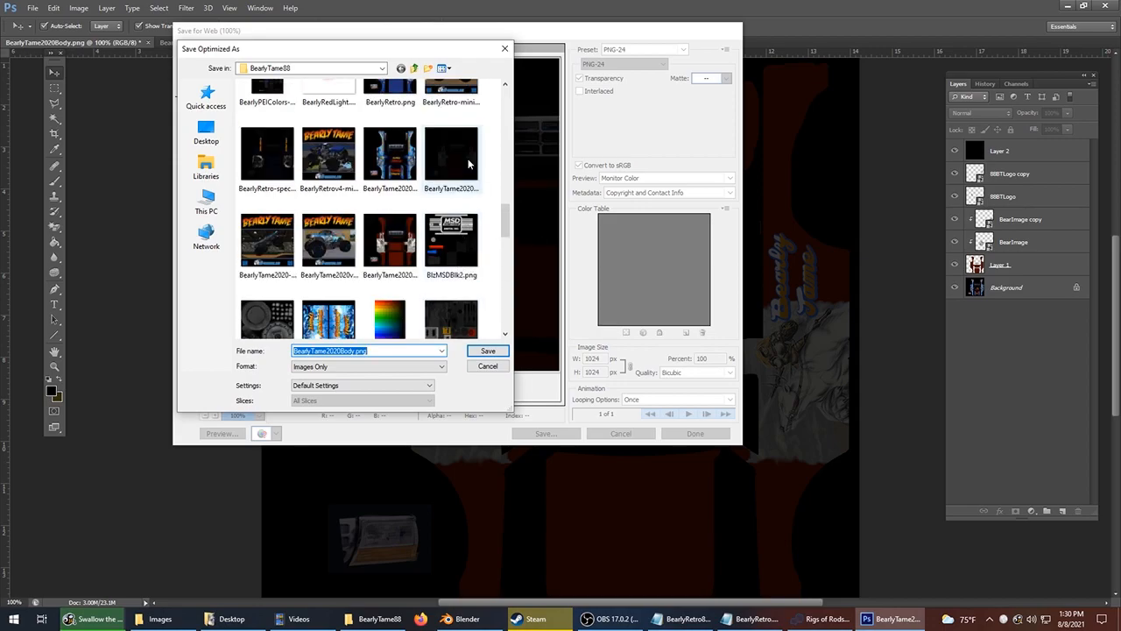
double_click(461, 147)
left_click(635, 299)
Switch to Rigs of Rods, reload the current vehicle and examine the body's updated lettering and shine.
left_click(823, 619)
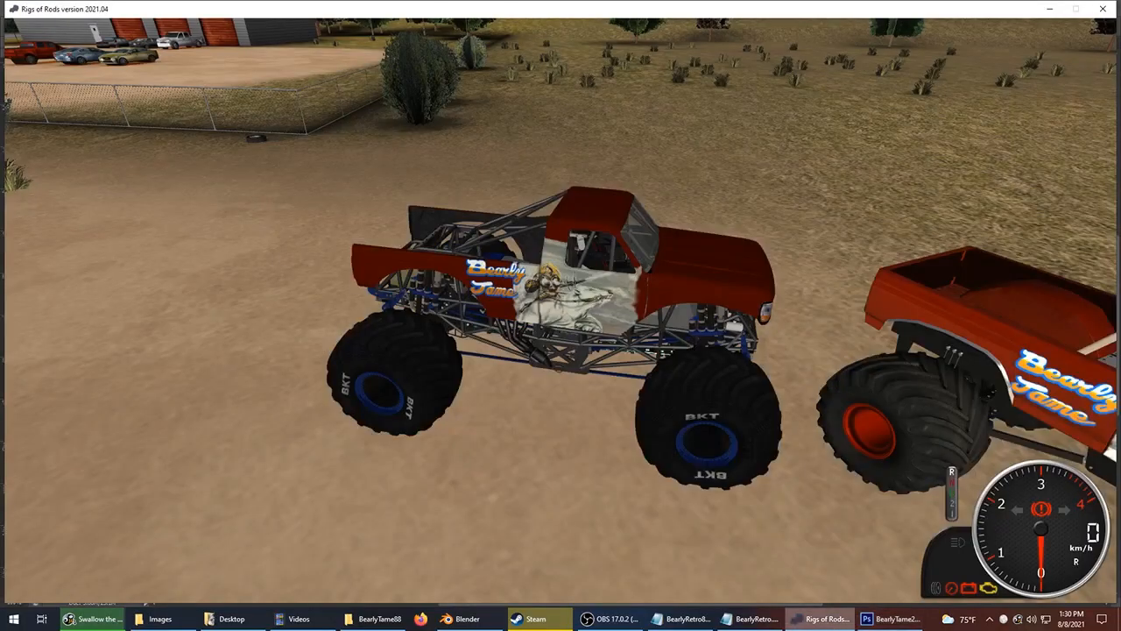
left_click(504, 37)
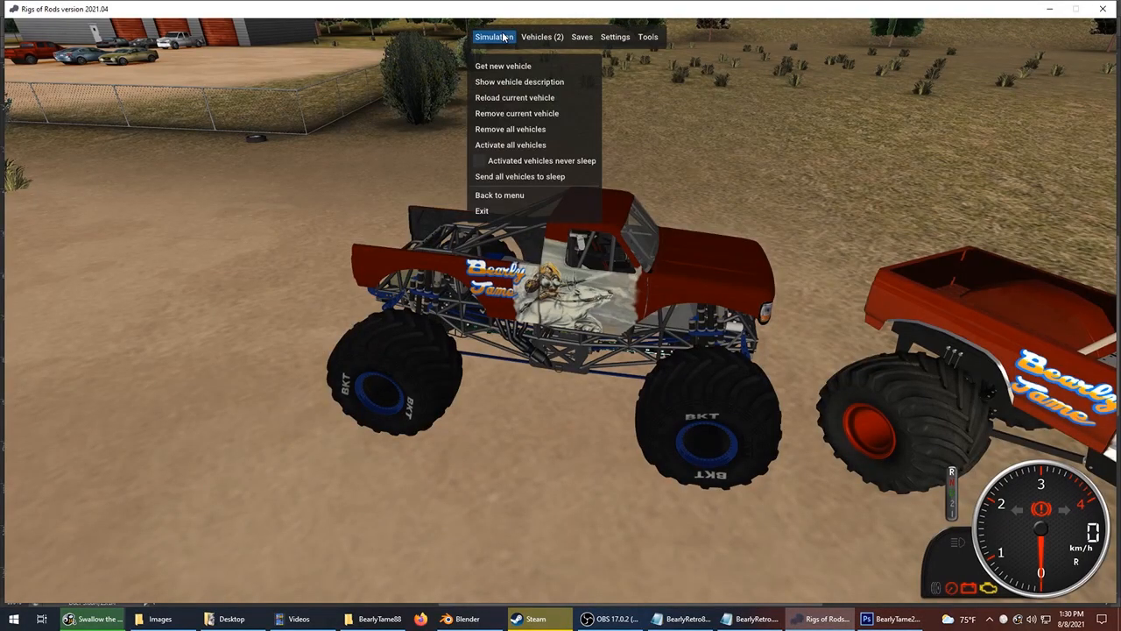
left_click(493, 97)
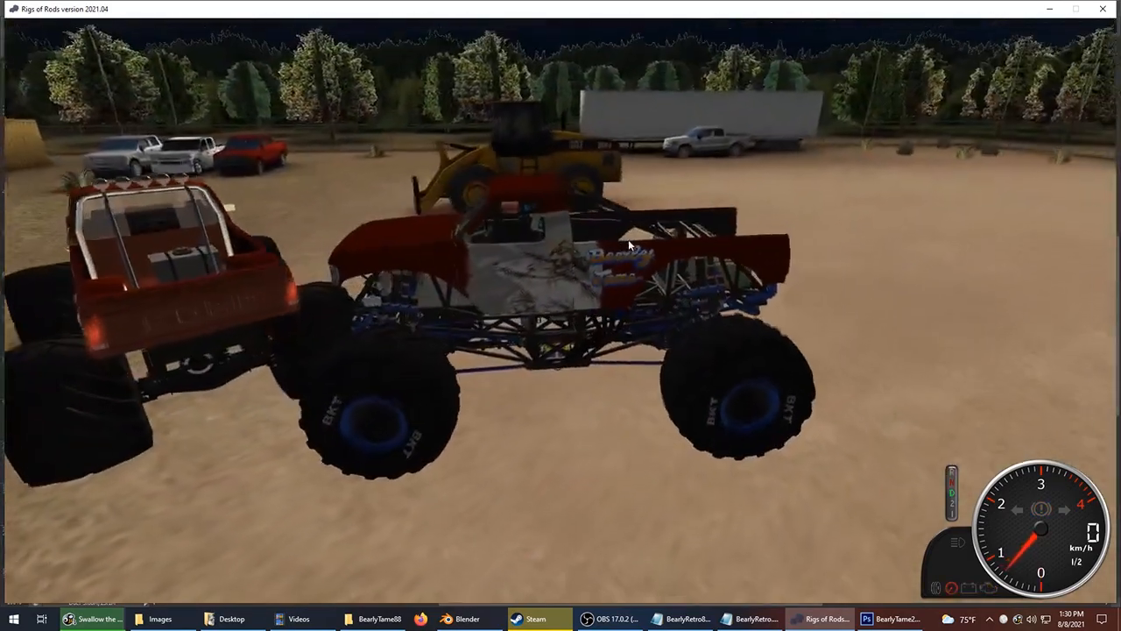
right_click_drag(628, 244, 762, 474)
Look over BearlyPEIColors.png and BearlyPEIColors-spec.png in the BearlyTame88 folder, and check the managedmaterials list in BearlyRetro88.truck.
left_click(815, 615)
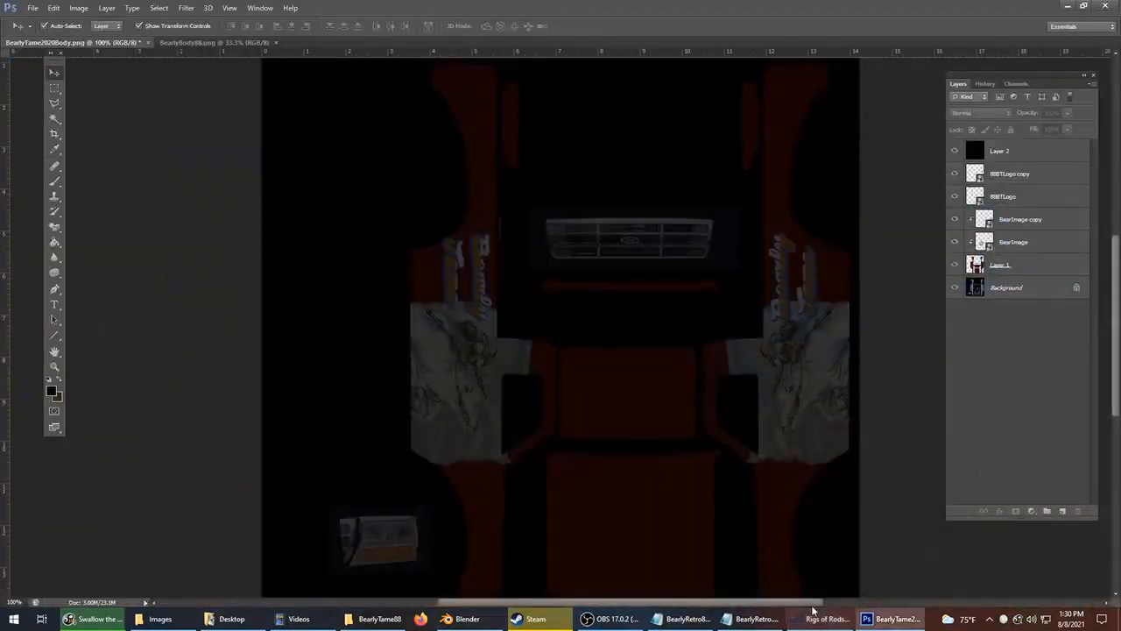
left_click(880, 617)
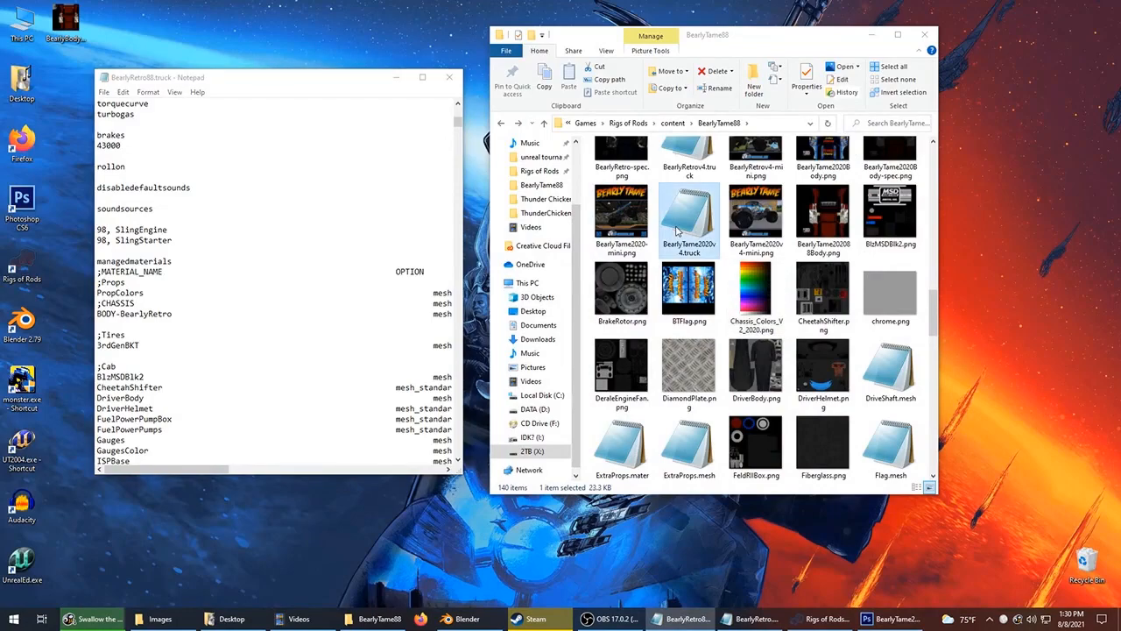
left_click_drag(932, 298, 940, 250)
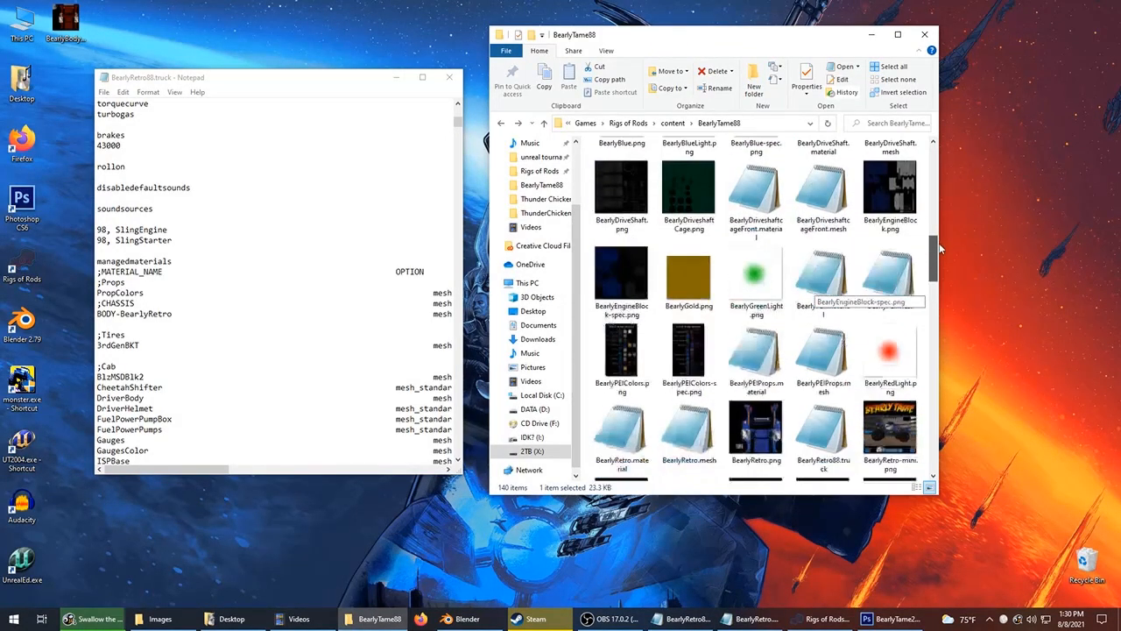
double_click(608, 345)
double_click(680, 355)
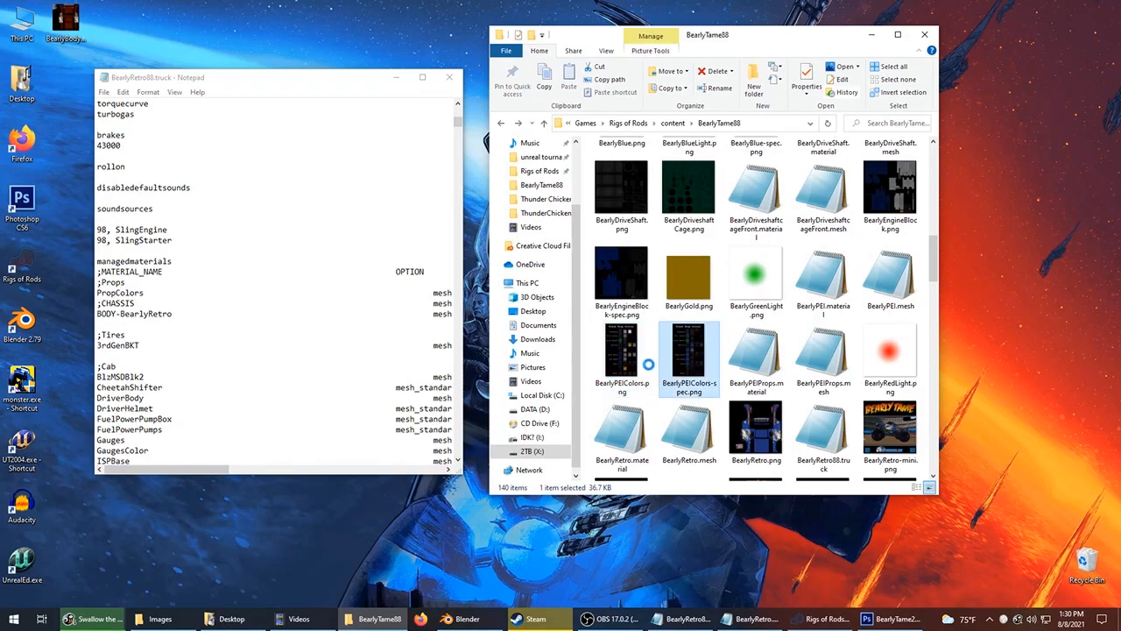
left_click(650, 359)
left_click(263, 282)
scroll(275, 325, "down", 4)
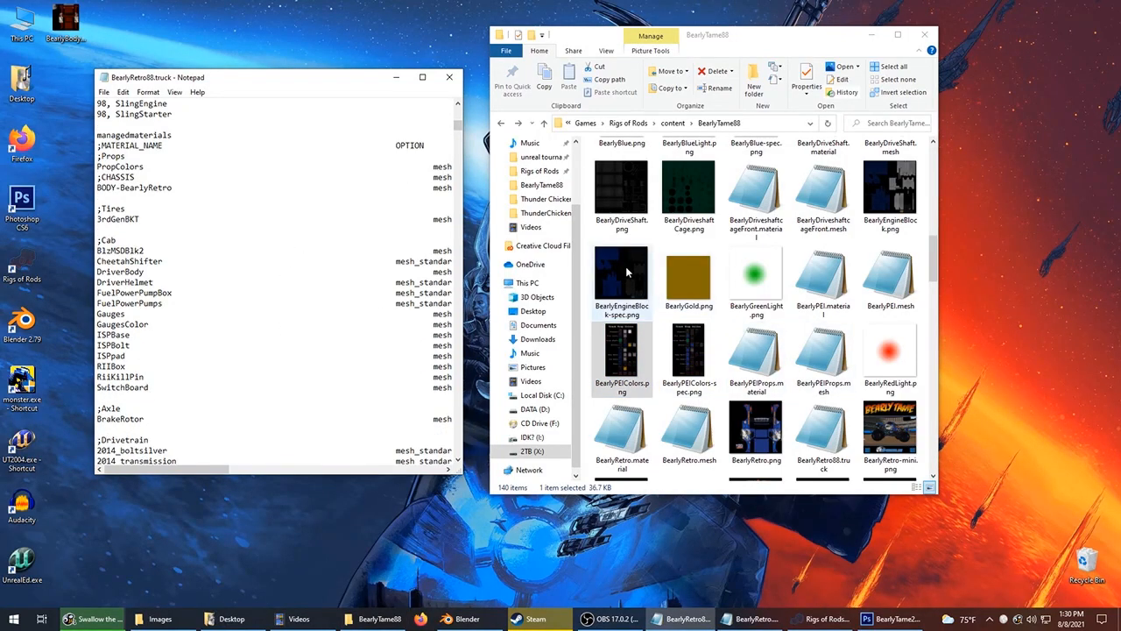
Return to Rigs of Rods and examine the colors of the truck's chassis parts and rims.
left_click(882, 621)
left_click(881, 621)
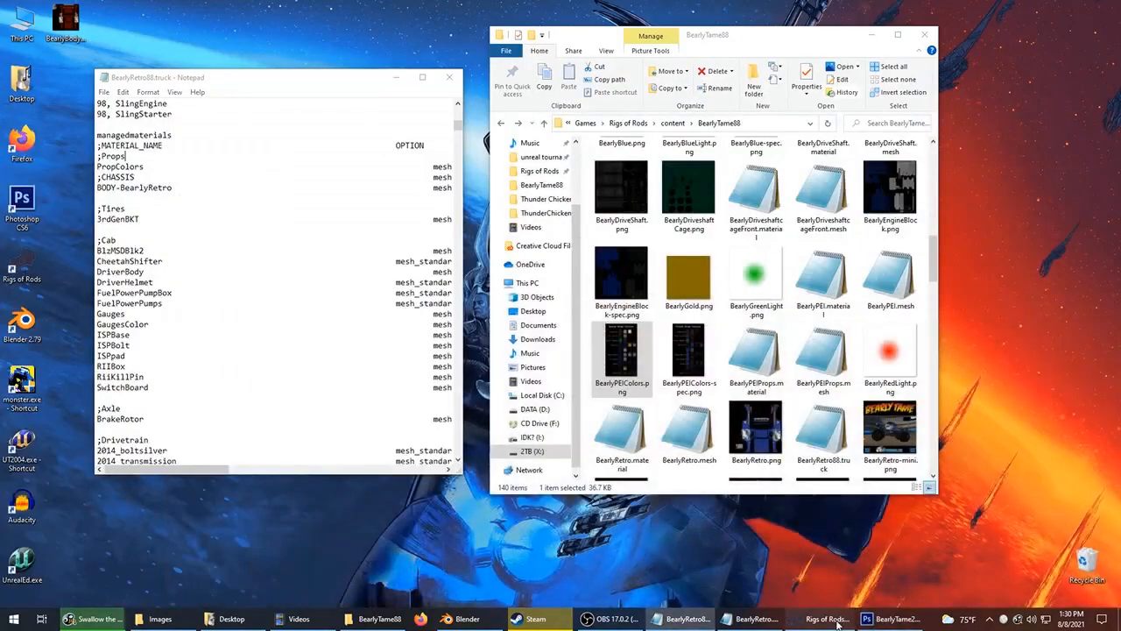
left_click(837, 621)
right_click_drag(692, 429, 668, 415)
left_click(821, 620)
Open BearlyPEIColors.png in Photoshop and select the blue swatches for the four links, shocks, bump stop, sway bars, tie rods and beadlock.
left_click(642, 366)
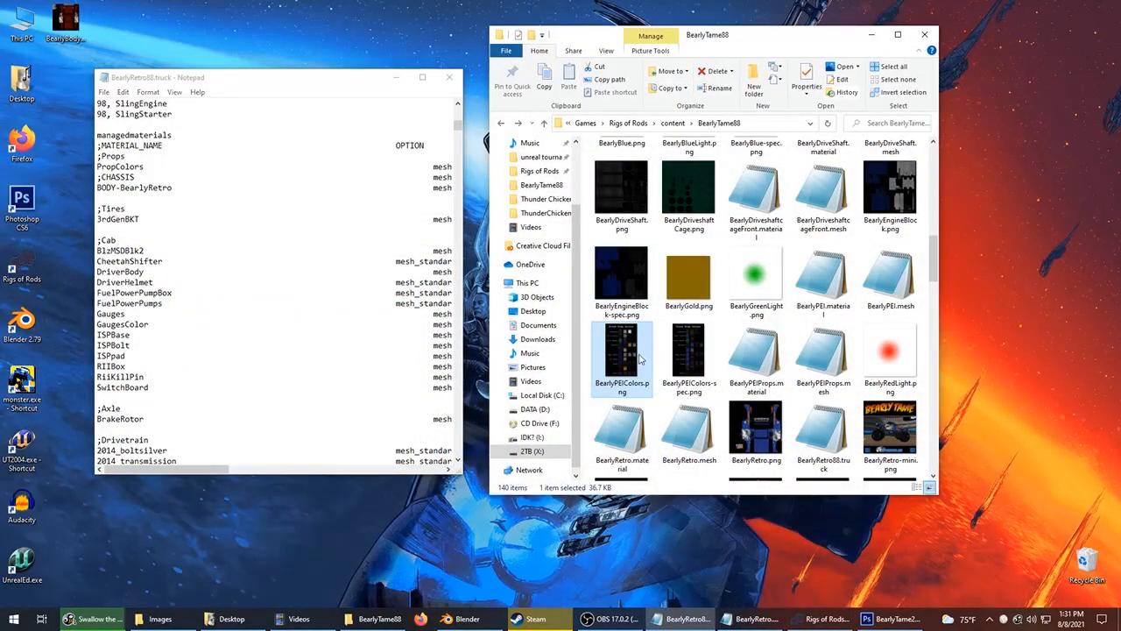
scroll(624, 314, "down", 1)
left_click_drag(624, 314, 36, 217)
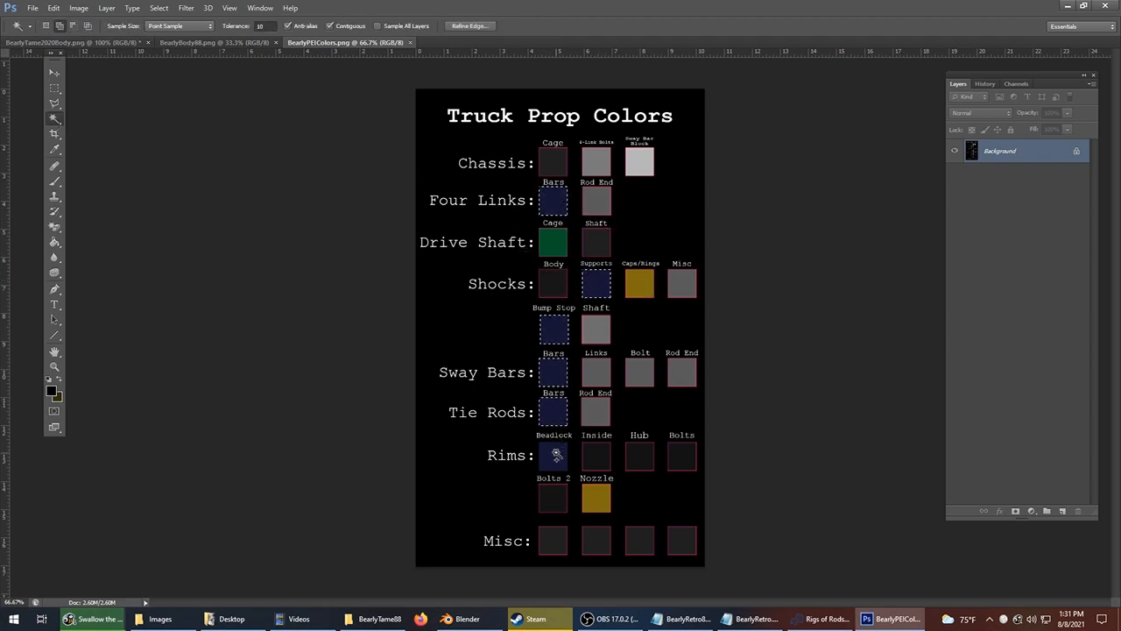
Sample the red from the body texture with Layer 2 hidden, and fill the selected prop swatches with it on a new layer.
left_click(109, 43)
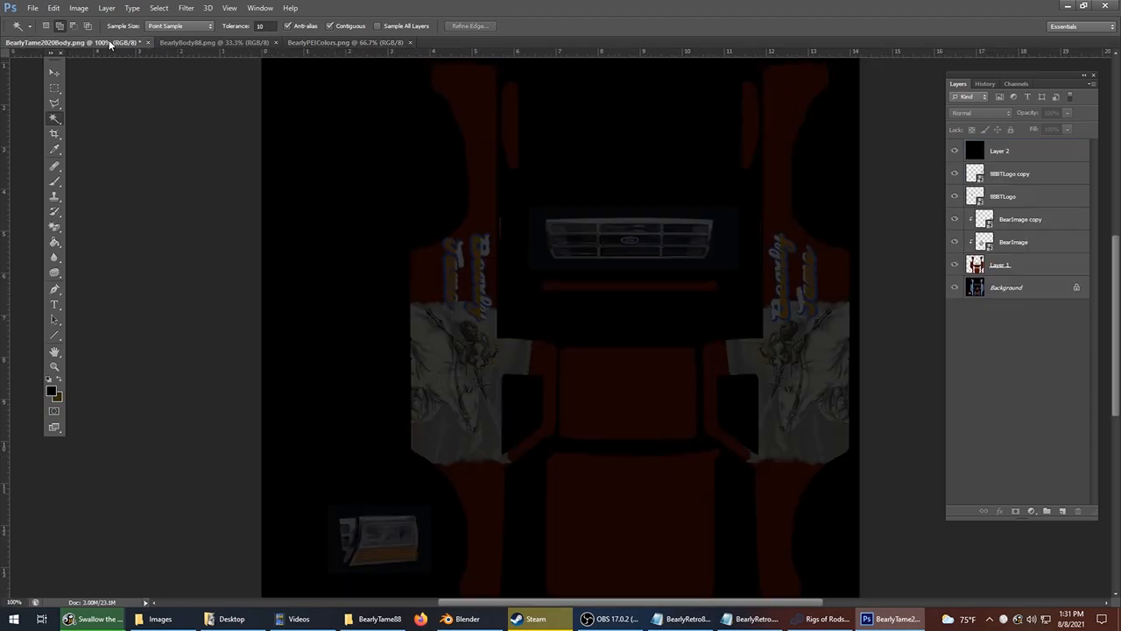
left_click(955, 150)
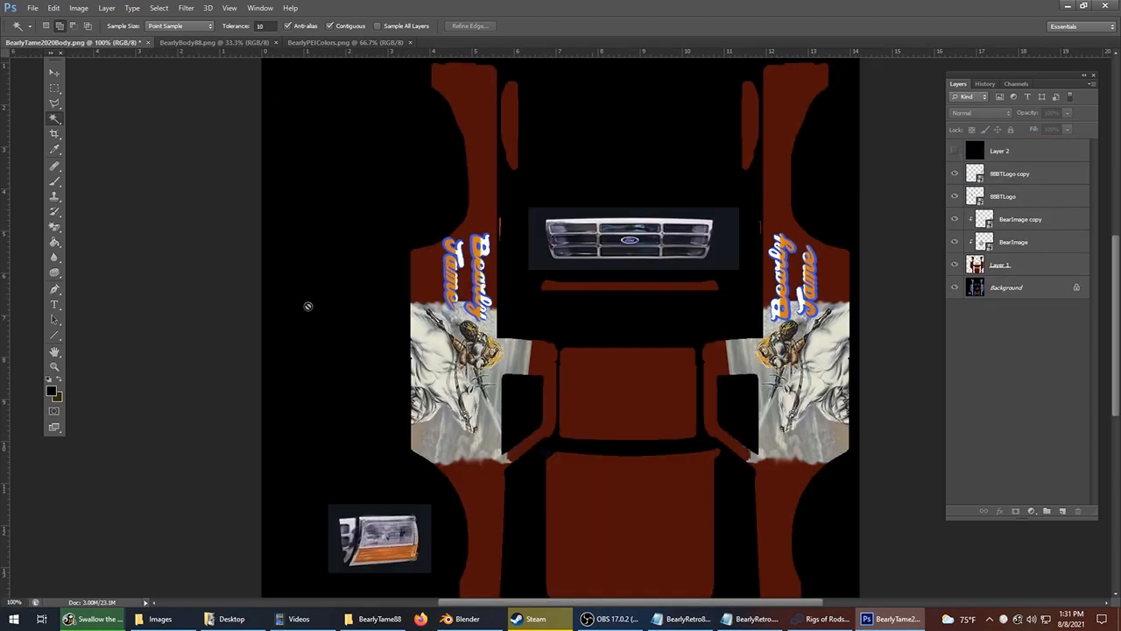
left_click(55, 149)
left_click(471, 112)
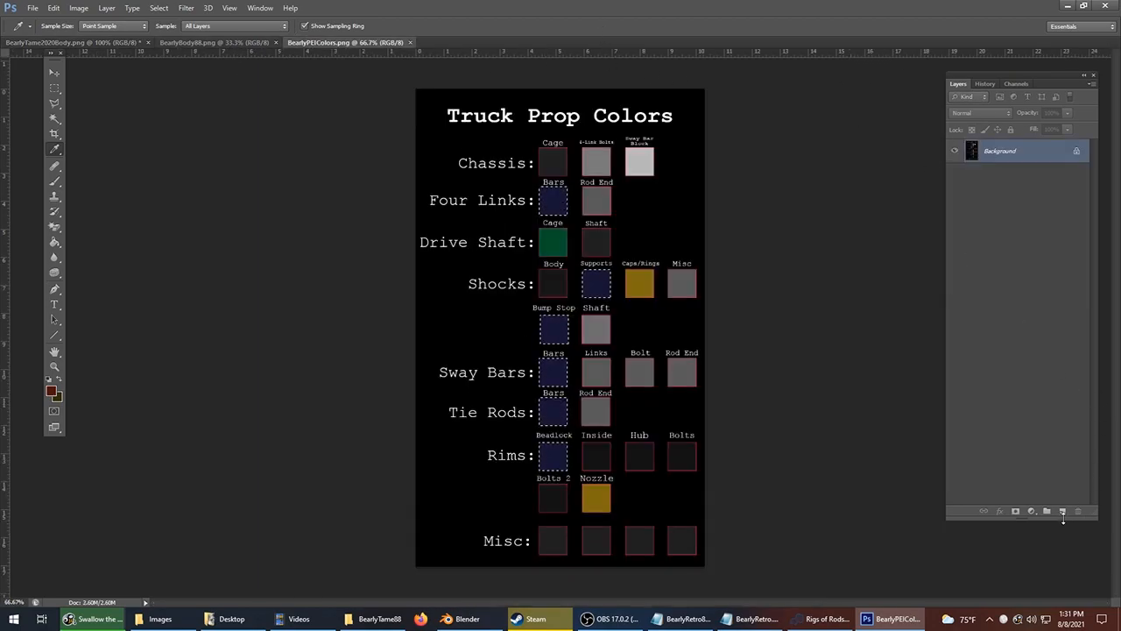
left_click(1062, 511)
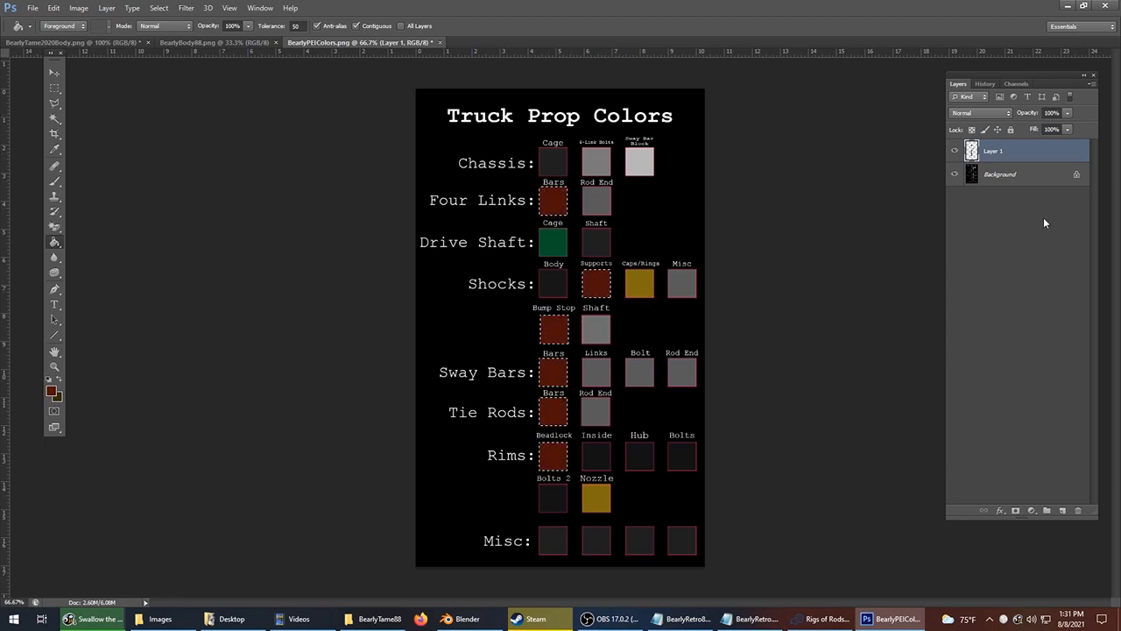
Export the recolored Truck Prop Colors chart as a PNG-24 for web into the BearlyTame88 folder.
left_click(33, 8)
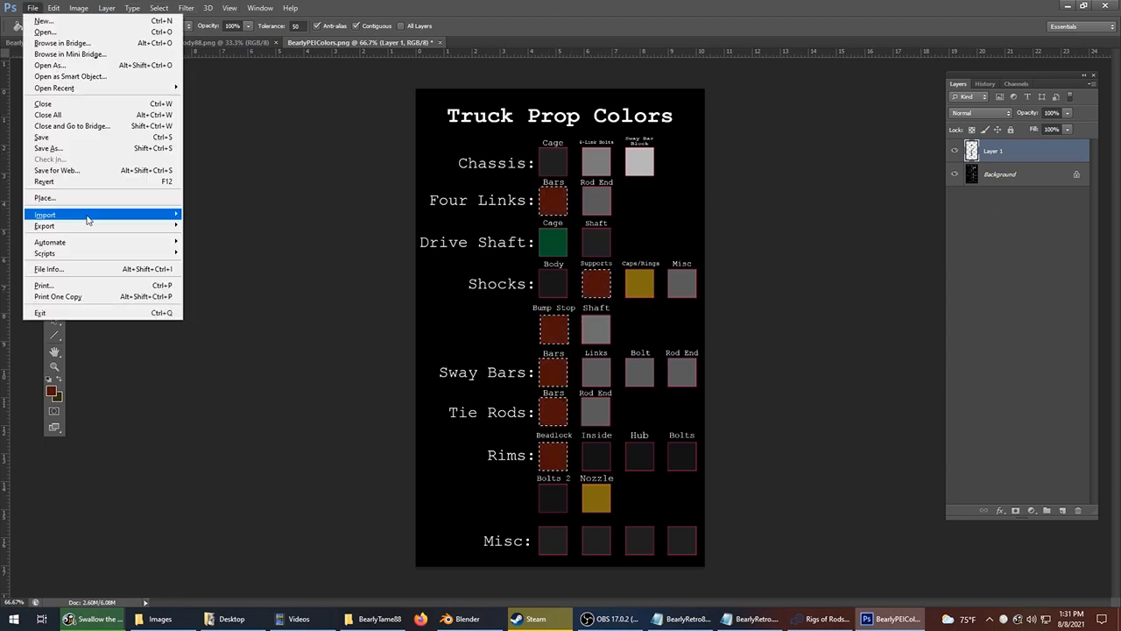
left_click(87, 170)
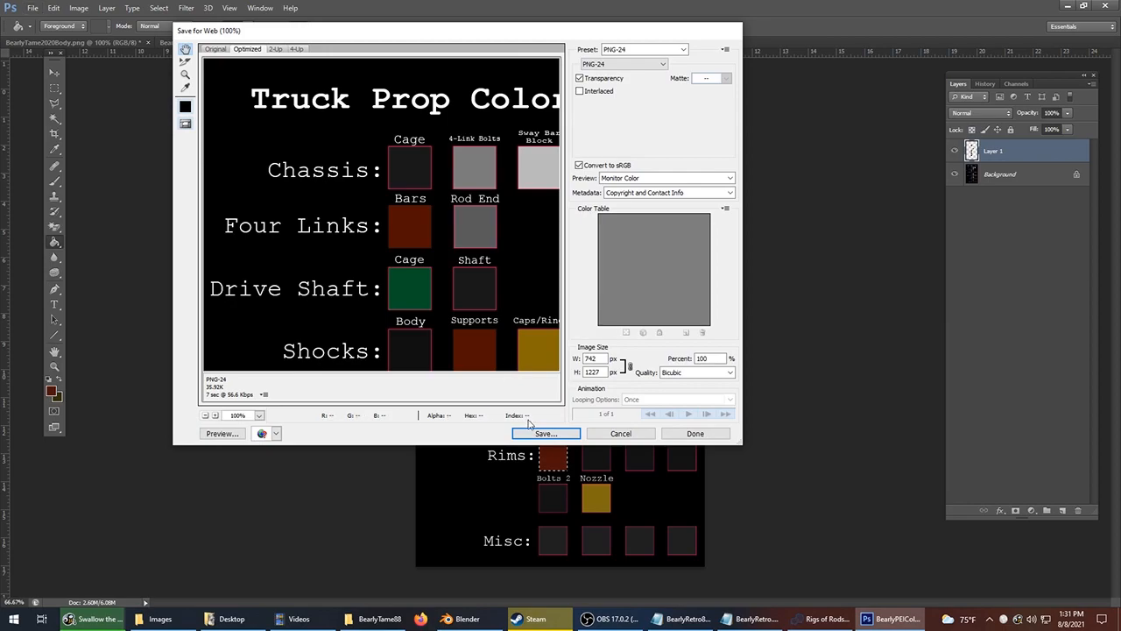
left_click(545, 434)
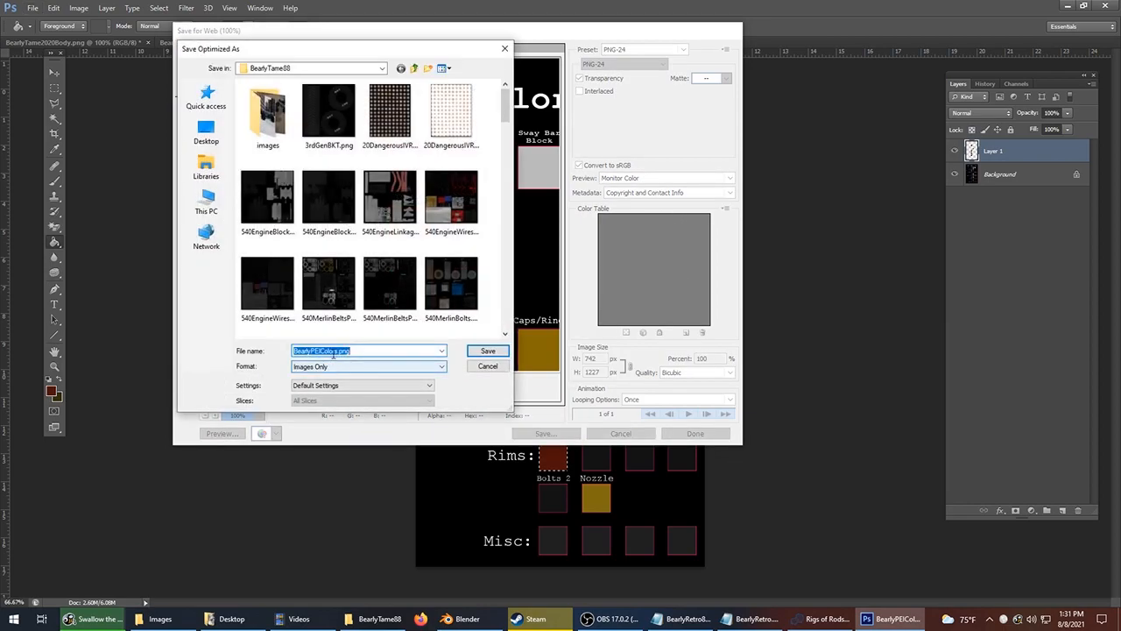
key("Return")
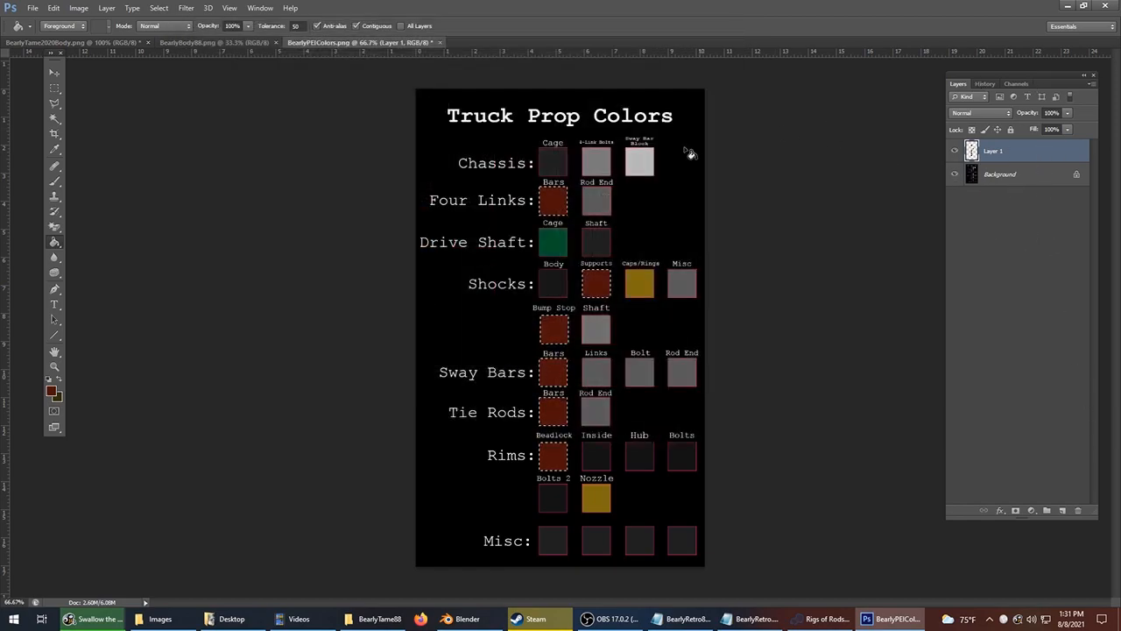
On a new layer, fill the selected prop color swatches with a brighter red, #630500.
left_click(1063, 511)
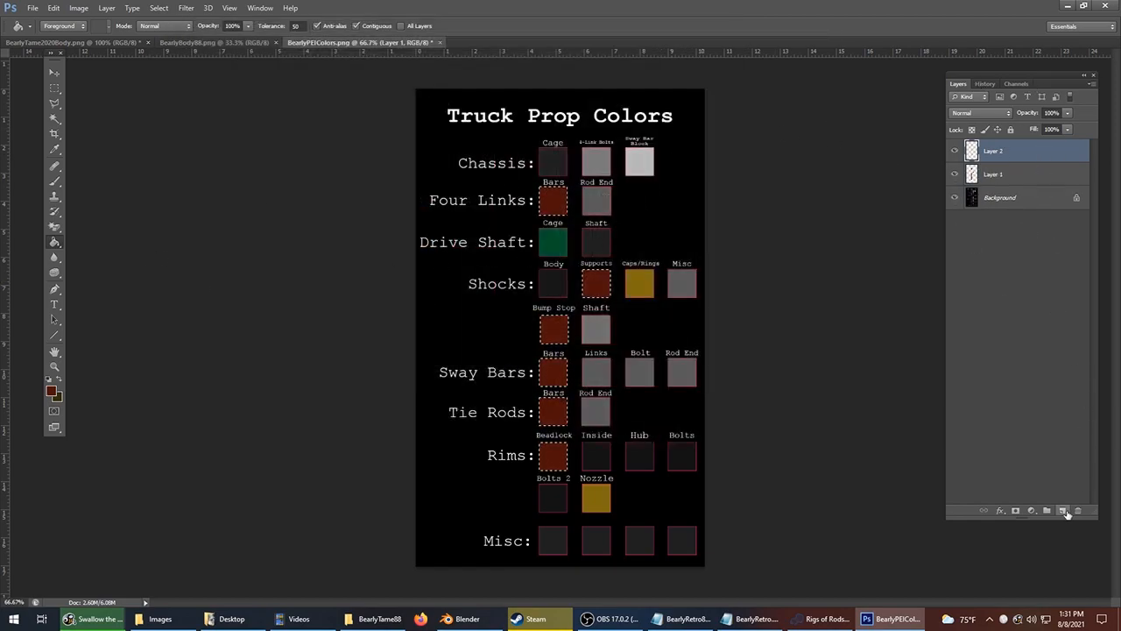
left_click(51, 392)
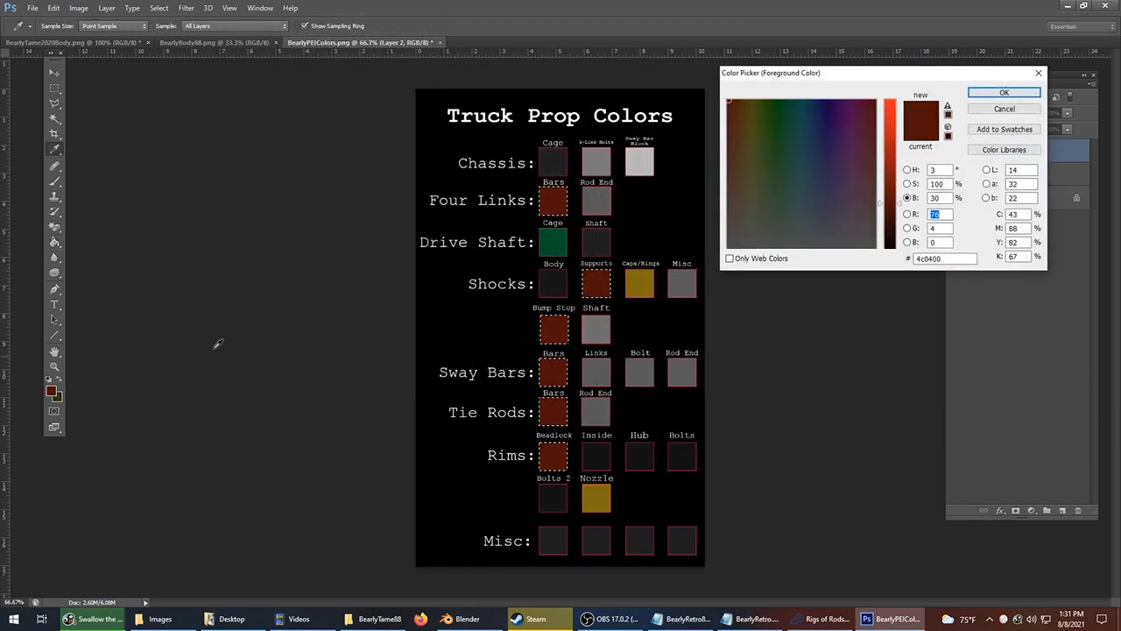
left_click(897, 193)
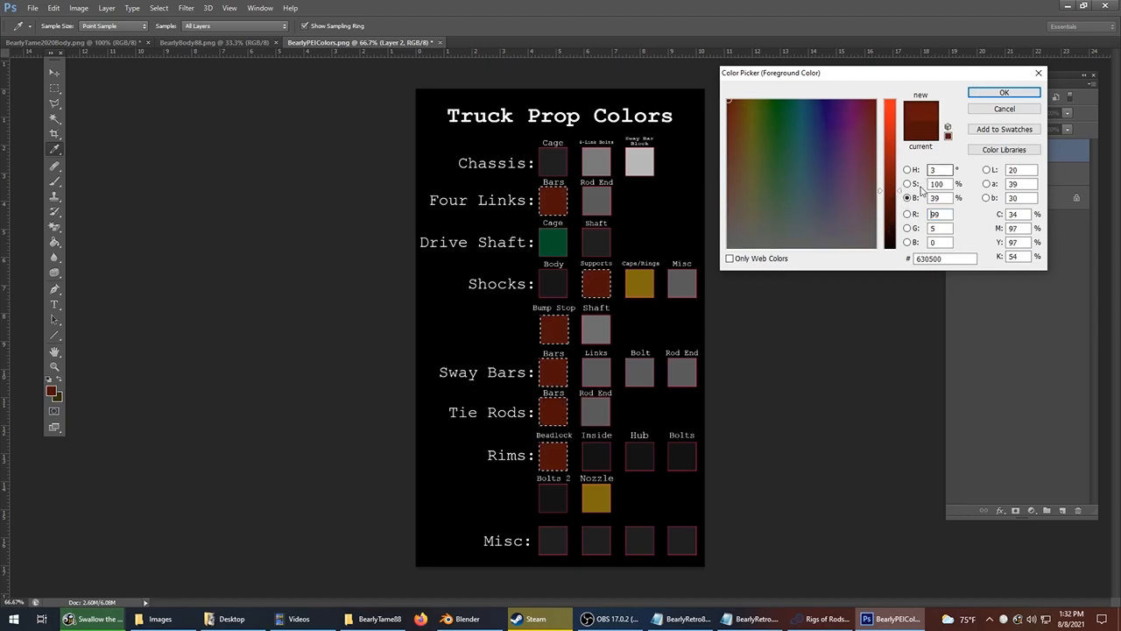
left_click(1004, 92)
key("g")
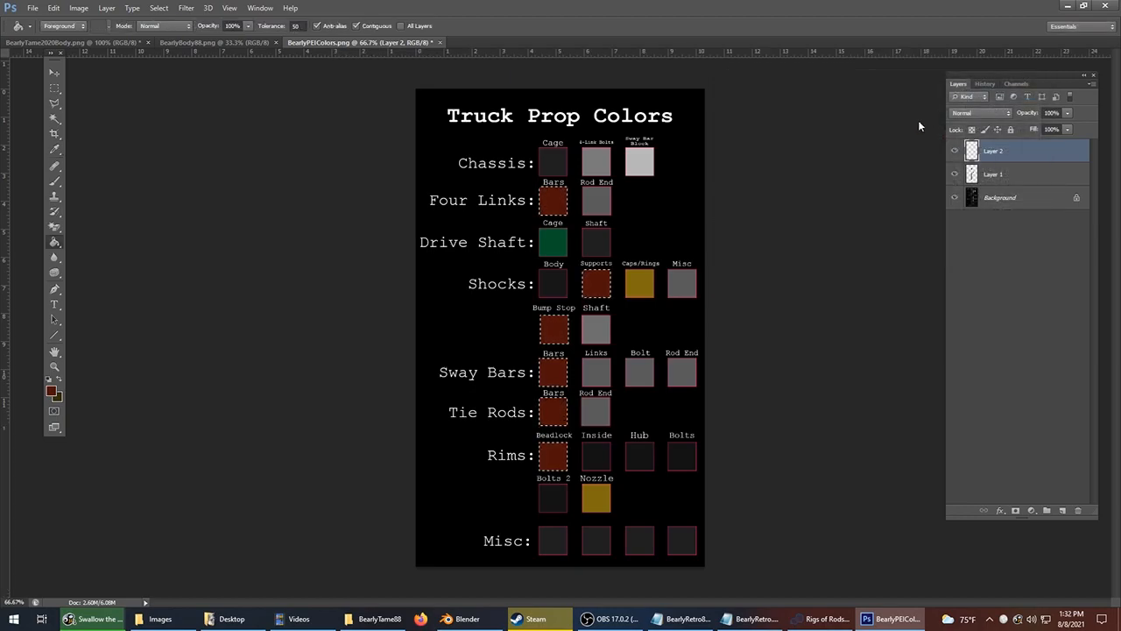
left_click(561, 205)
left_click(33, 8)
key("Escape")
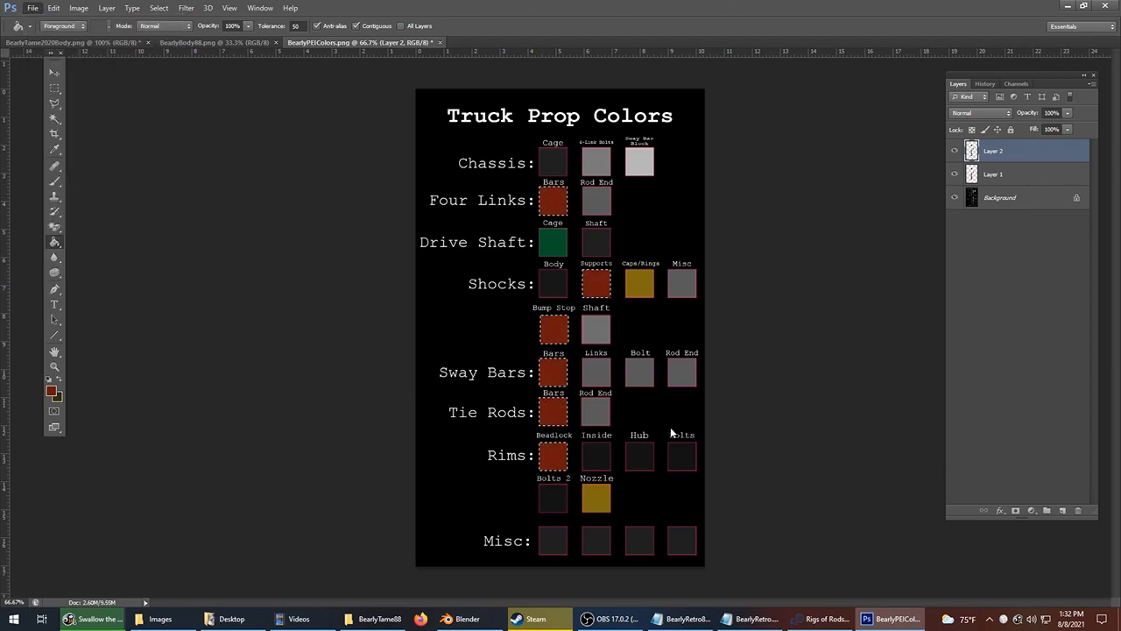
Export the brightened color chart for web as BearlyPEIColors88-spec.png in the BearlyTame88 folder.
key("ctrl+alt+shift+s")
left_click(545, 434)
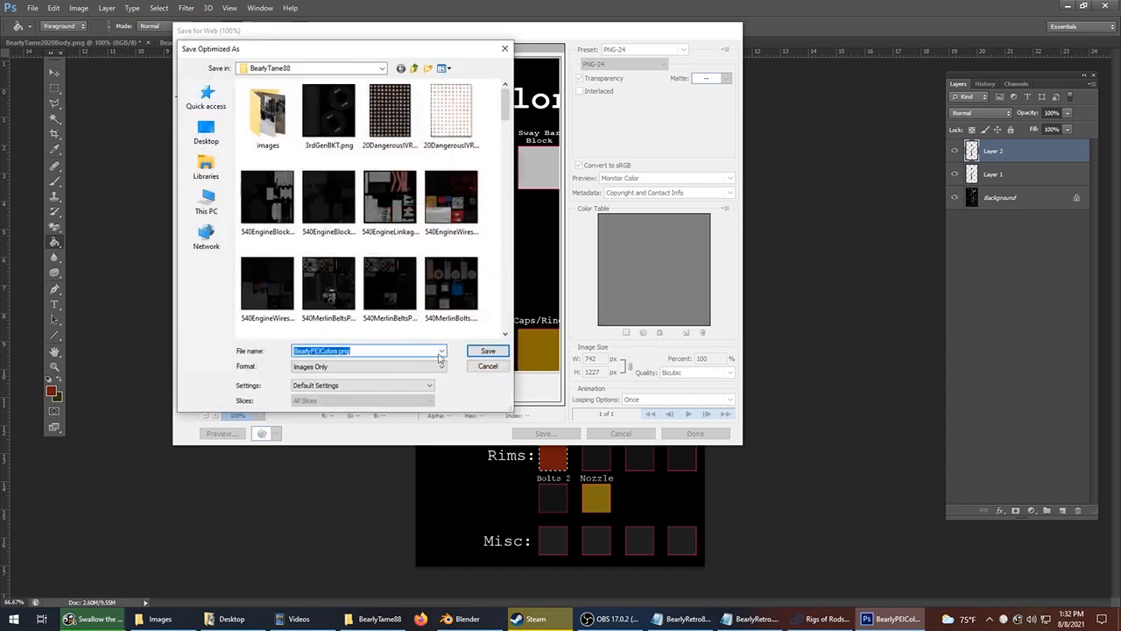
left_click(337, 351)
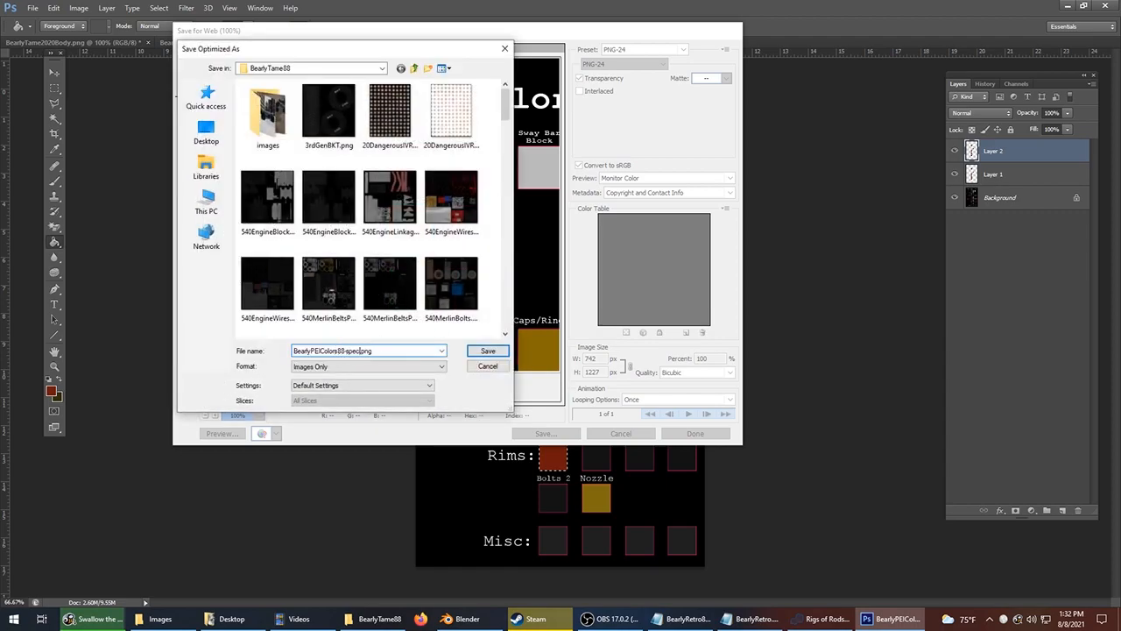
key("Return")
In BearlyRetro88.truck, set the PropColors texture to BearlyPEIColors88.png and its spec map to BearlyPEIColors88-spec.png, and save the file.
left_click(911, 616)
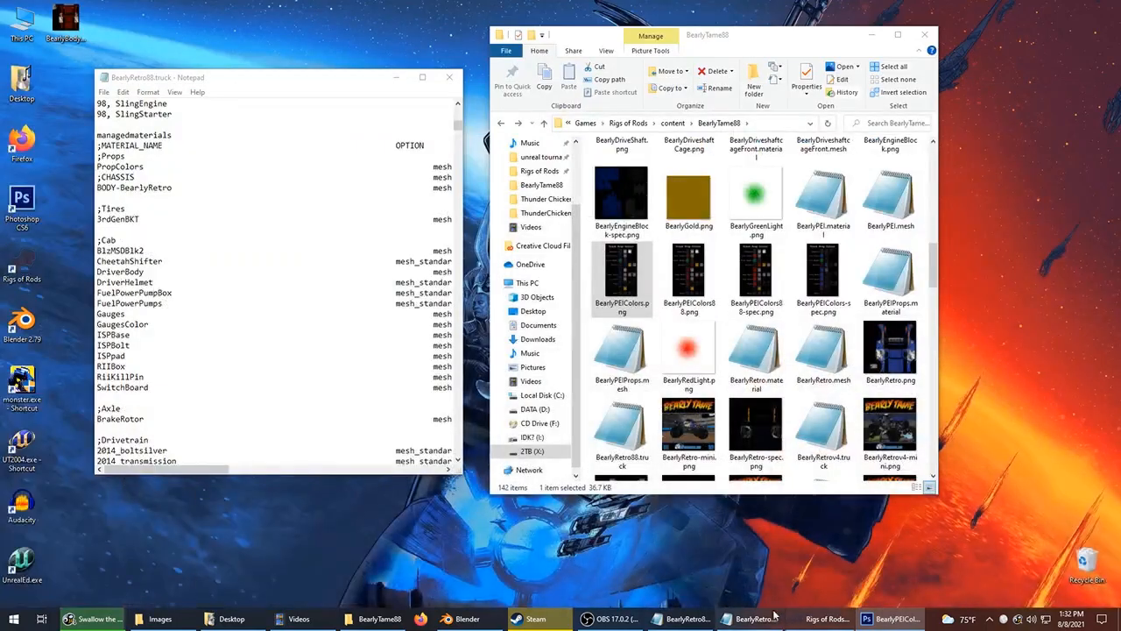
left_click(689, 279)
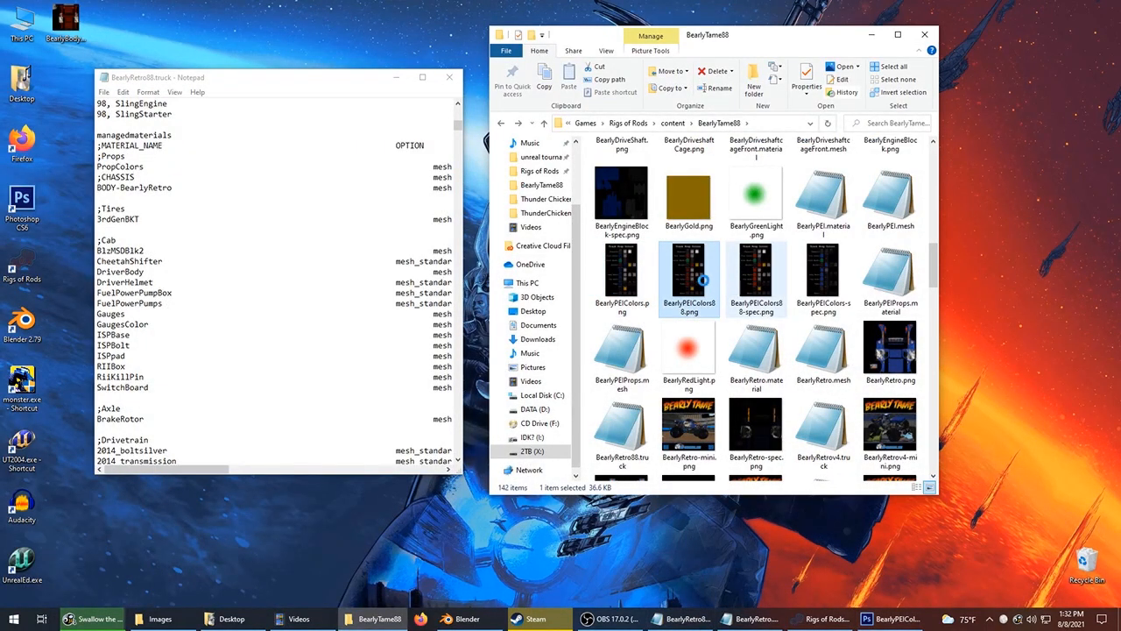
left_click(289, 272)
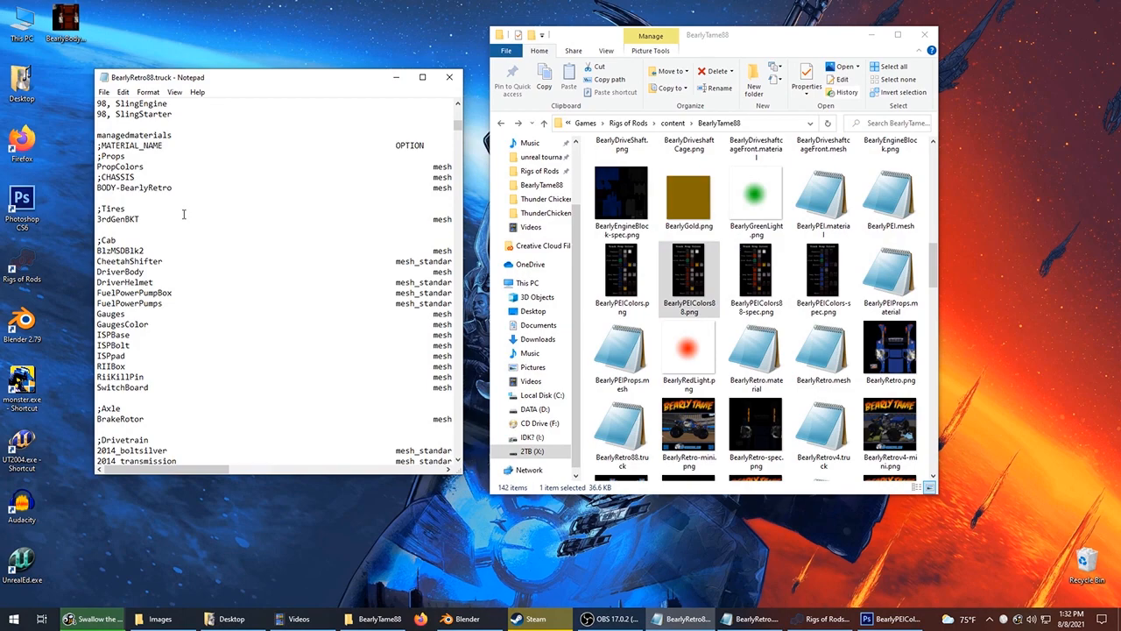
left_click_drag(207, 470, 330, 487)
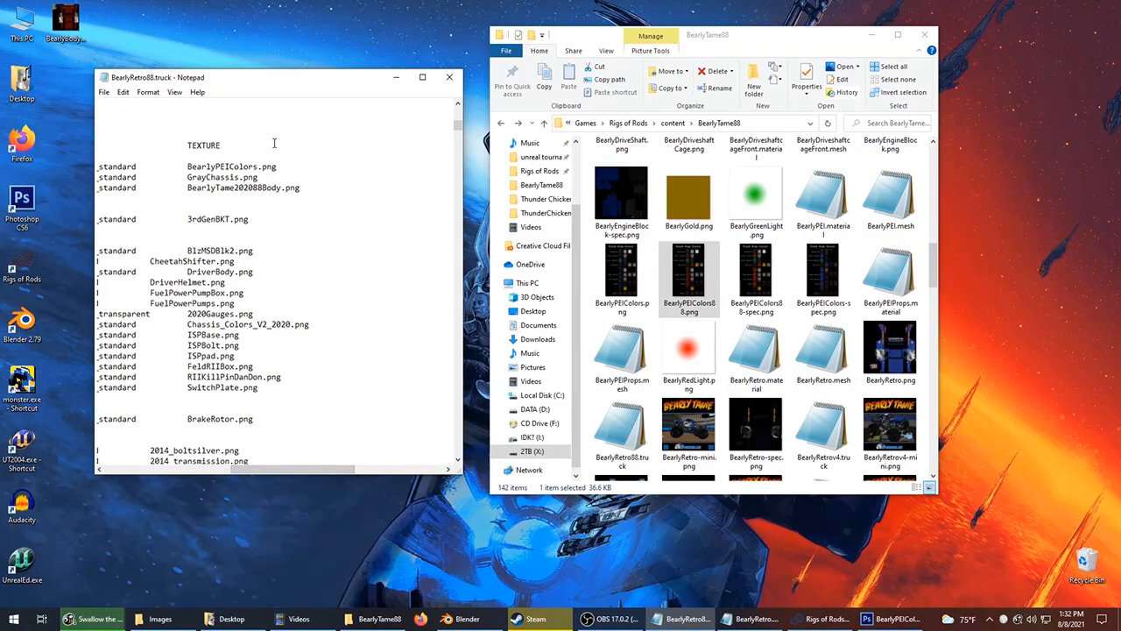
type("88")
left_click_drag(298, 472, 393, 465)
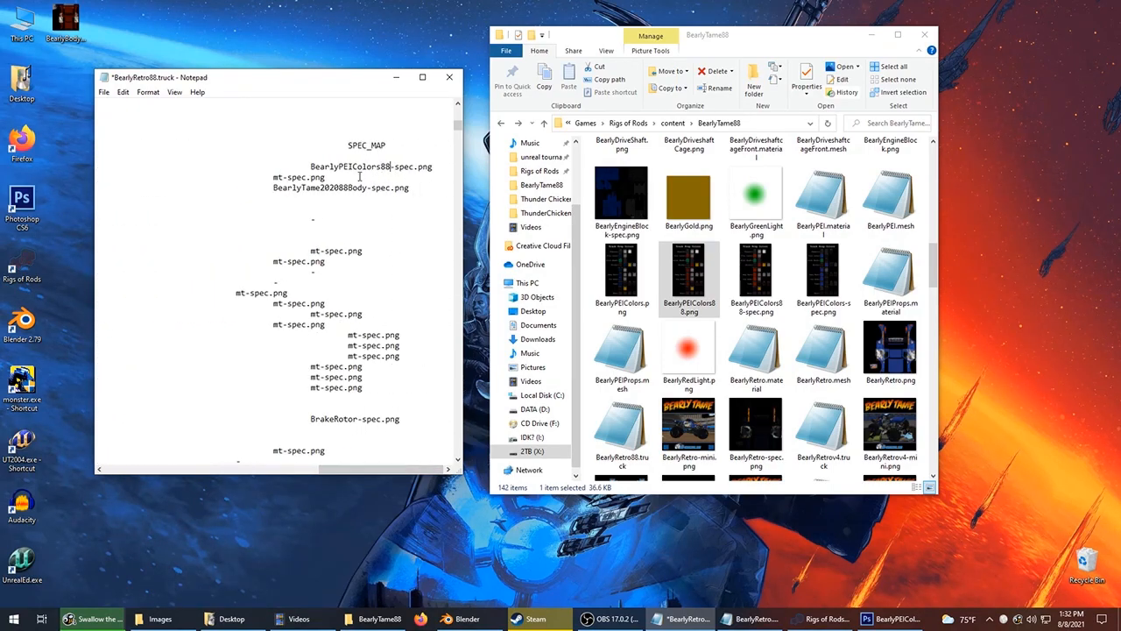
key("ctrl+s")
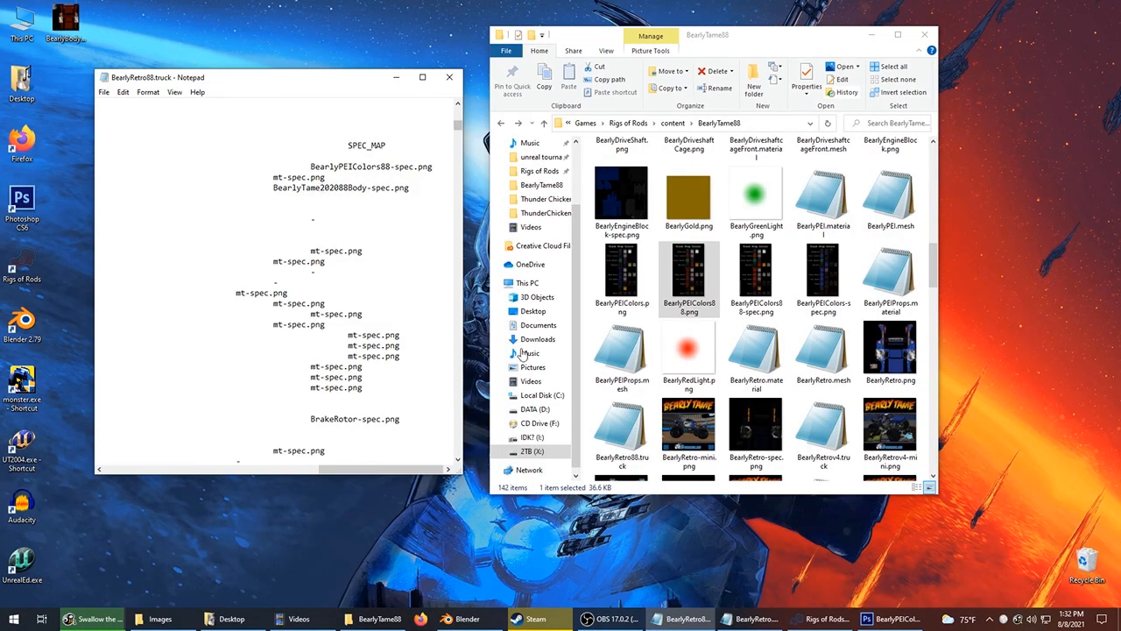
Switch to Rigs of Rods, reload the current vehicle and inspect its recolored chassis parts and rims from all sides.
left_click(838, 615)
mouse_move(480, 37)
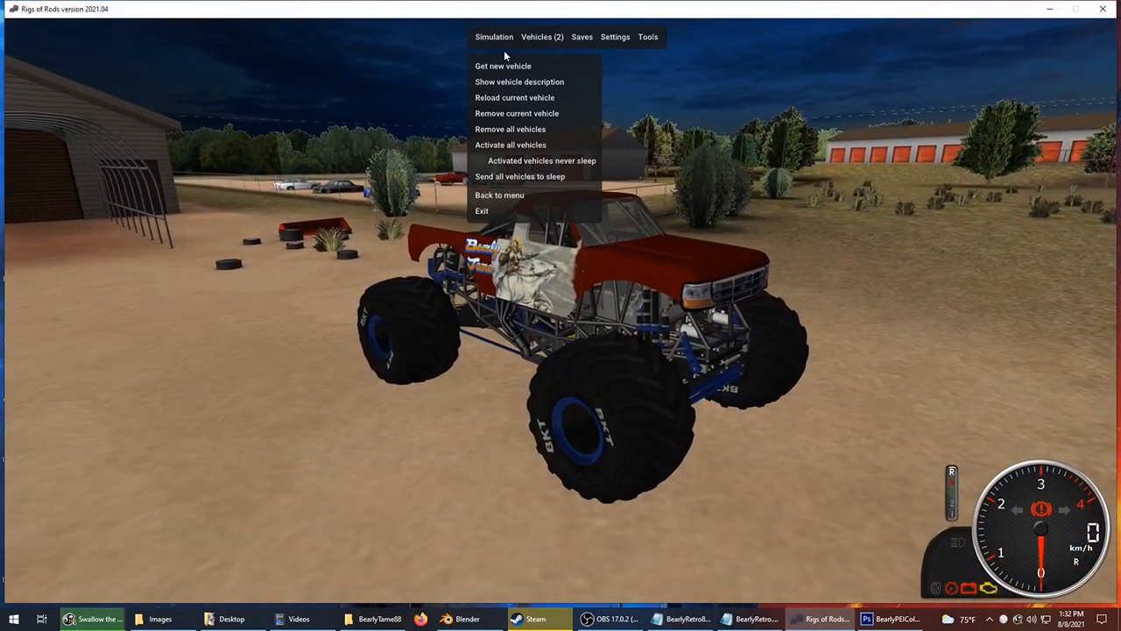
left_click(488, 98)
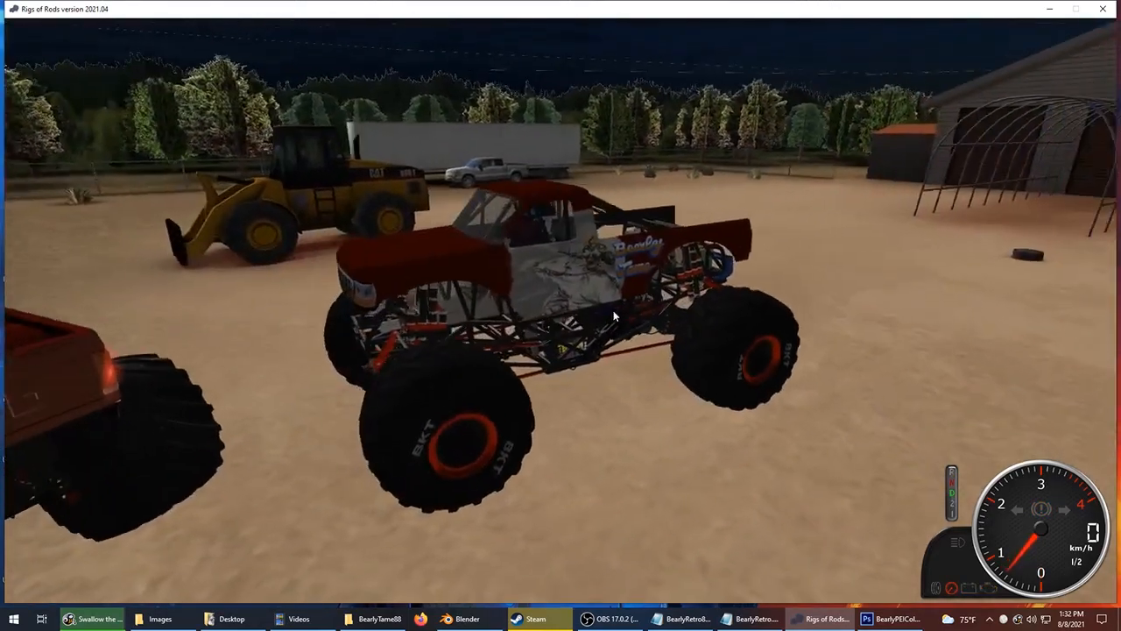
key("Down")
right_click_drag(612, 314, 353, 341)
key("p")
right_click_drag(683, 337, 350, 308)
right_click_drag(863, 158, 336, 219)
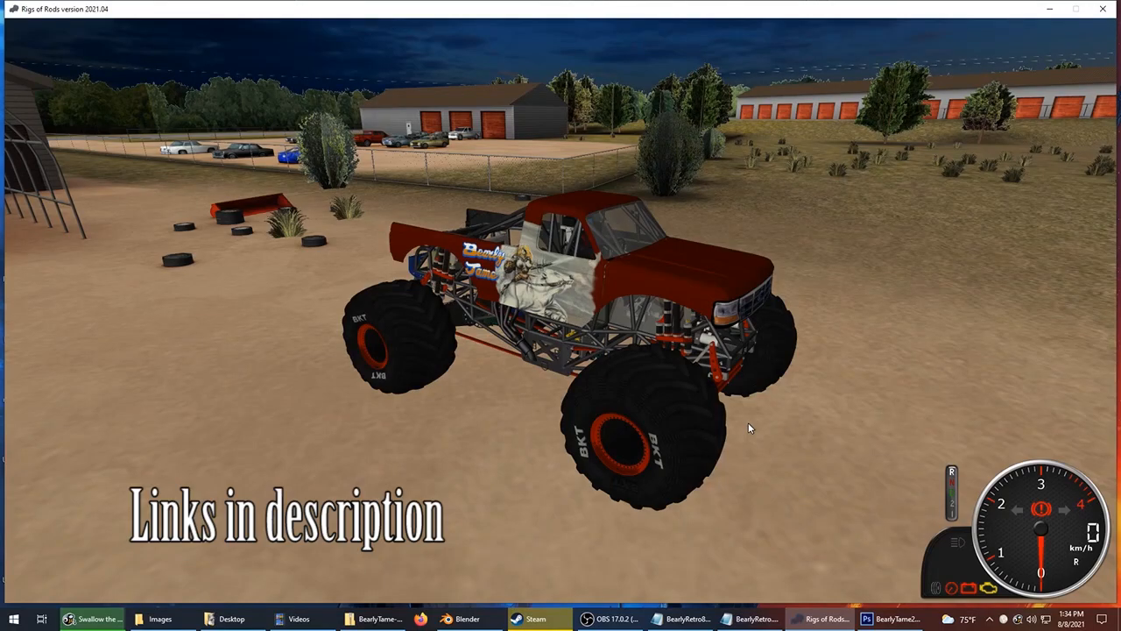
Minimize the game and move the Notepad and BearlyTame-1.0.zip windows away from the desktop icons.
left_click(823, 619)
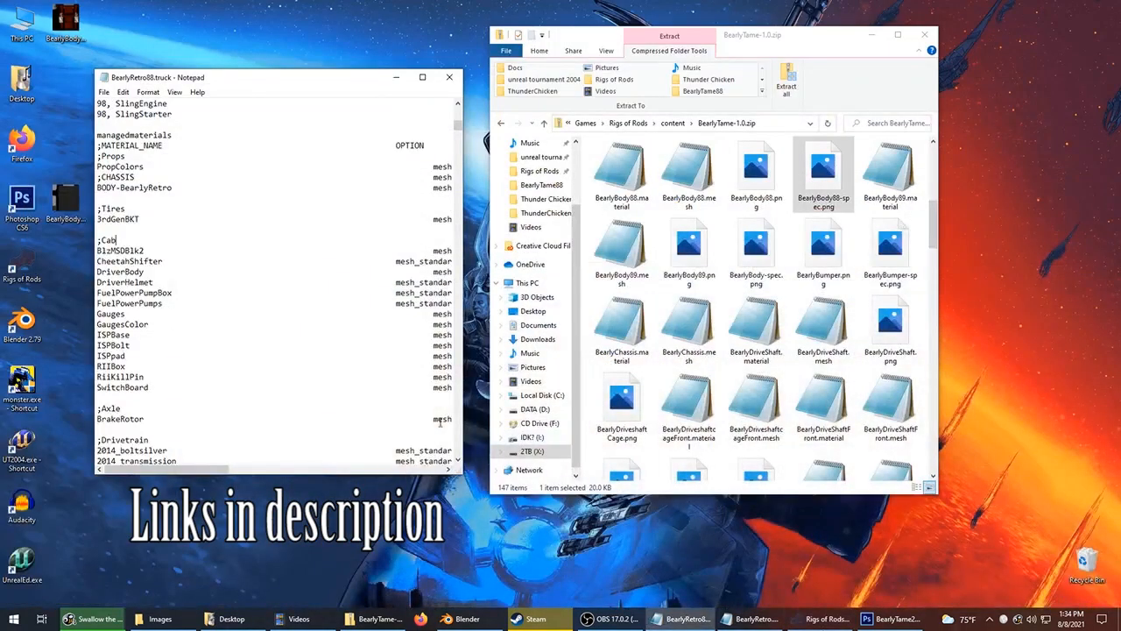
left_click(46, 297)
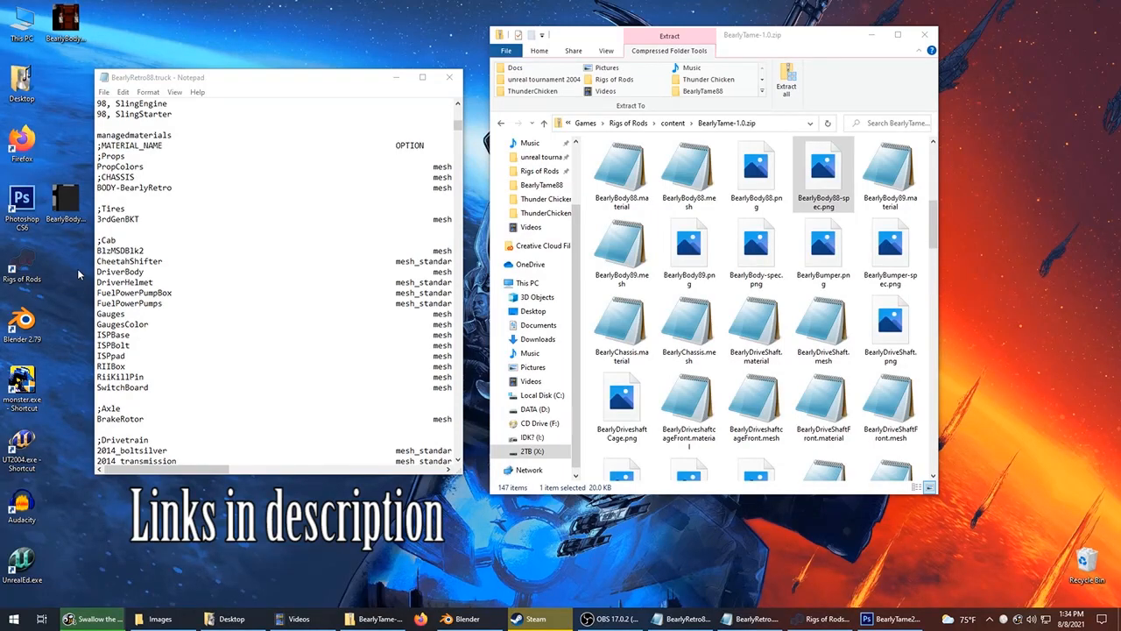
left_click(235, 83)
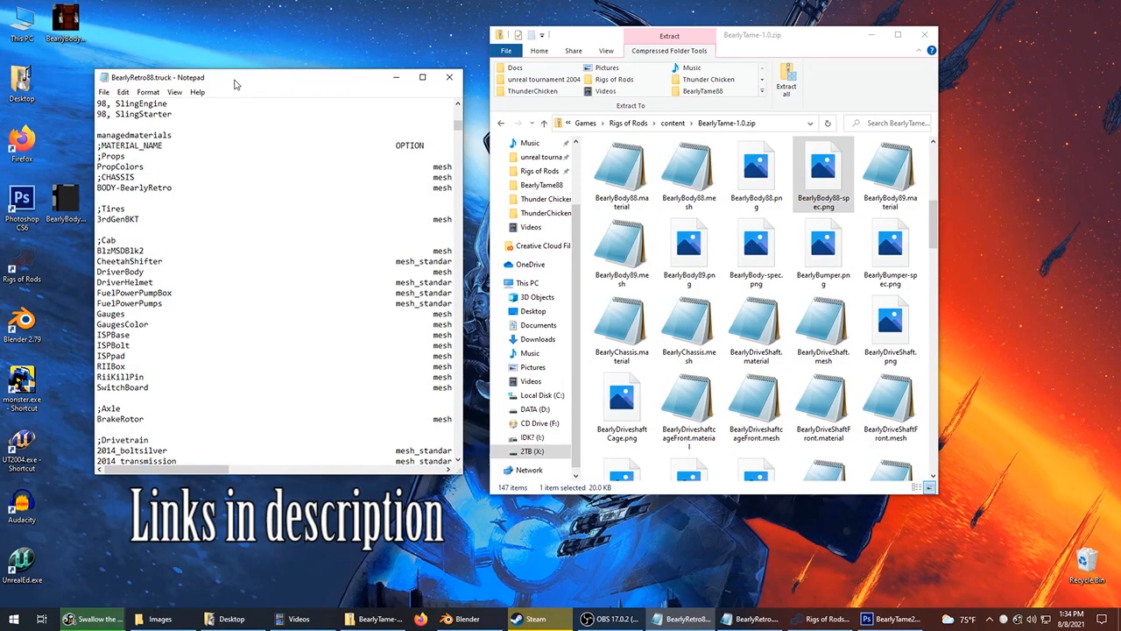
left_click(22, 321)
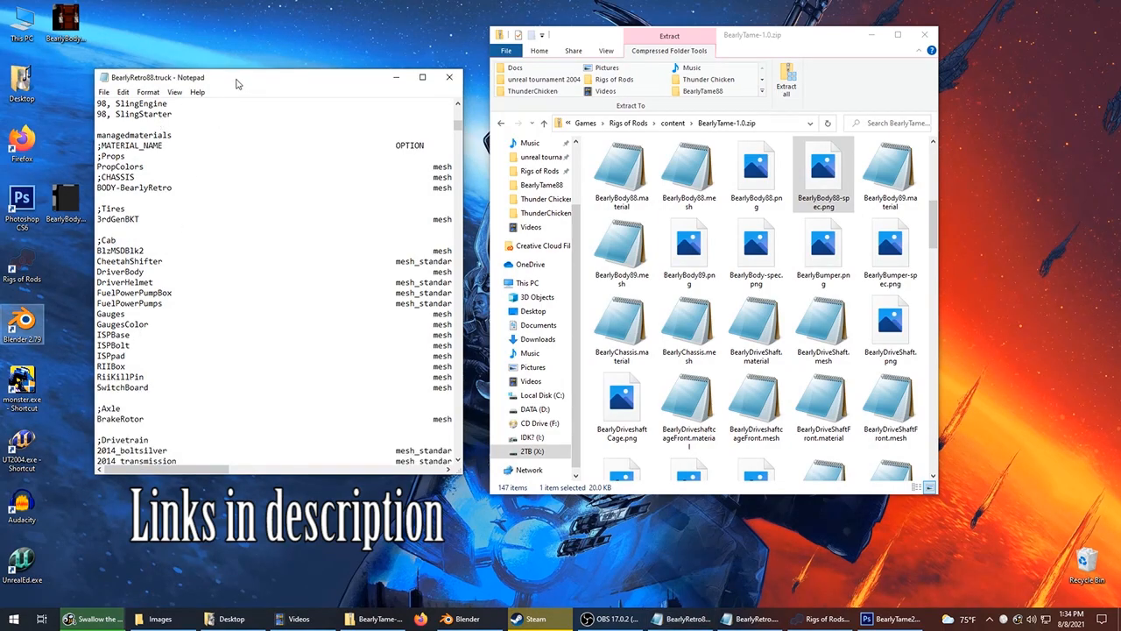
left_click_drag(236, 80, 268, 74)
left_click_drag(777, 40, 803, 37)
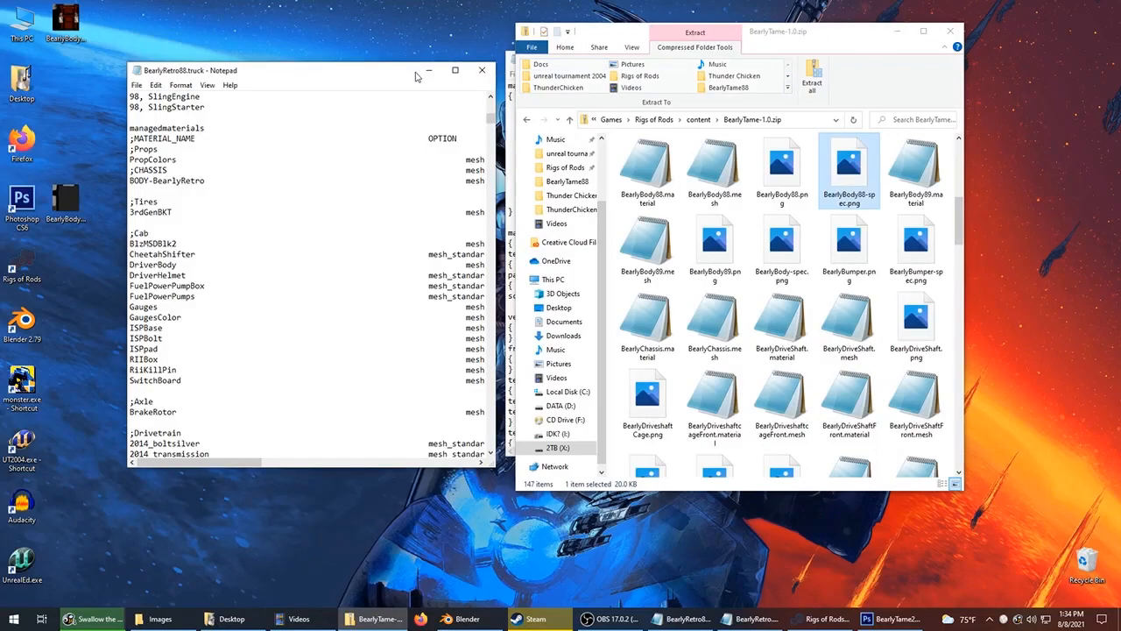
left_click_drag(416, 77, 425, 72)
Copy BearlyBody88.mesh from BearlyTame-1.0.zip to the desktop.
left_click(959, 206)
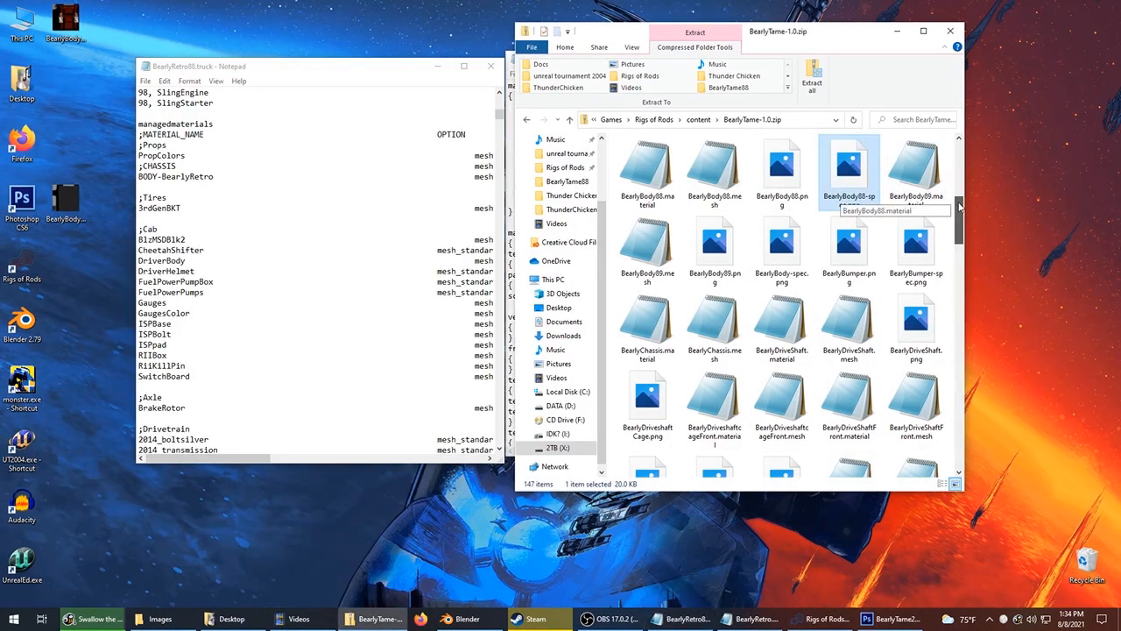
left_click_drag(960, 207, 959, 206)
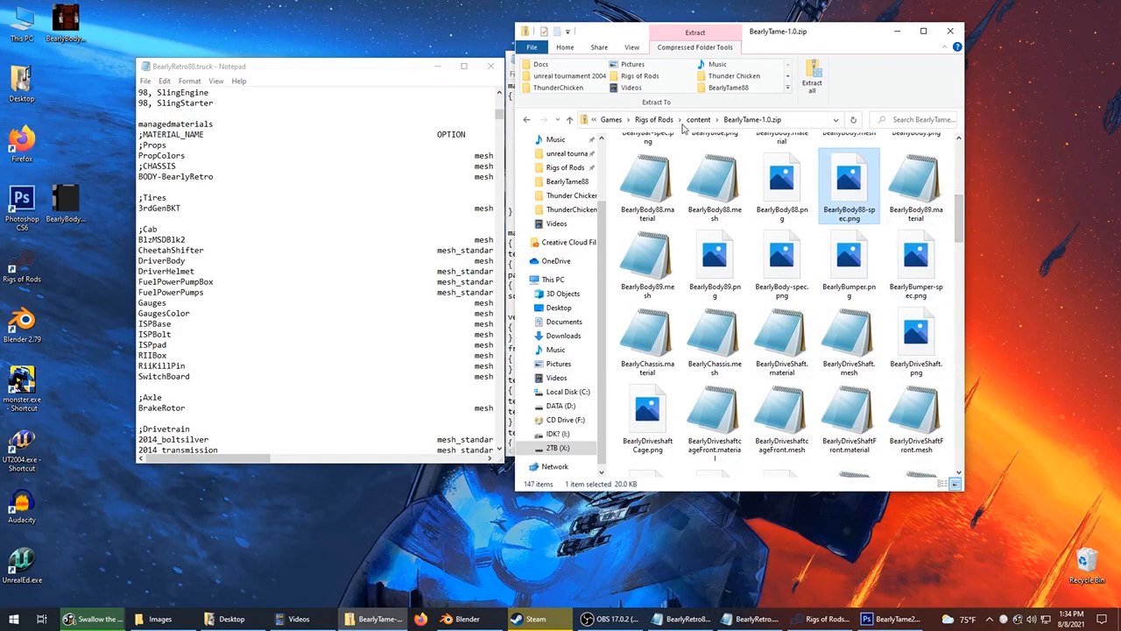
left_click_drag(959, 219, 958, 210)
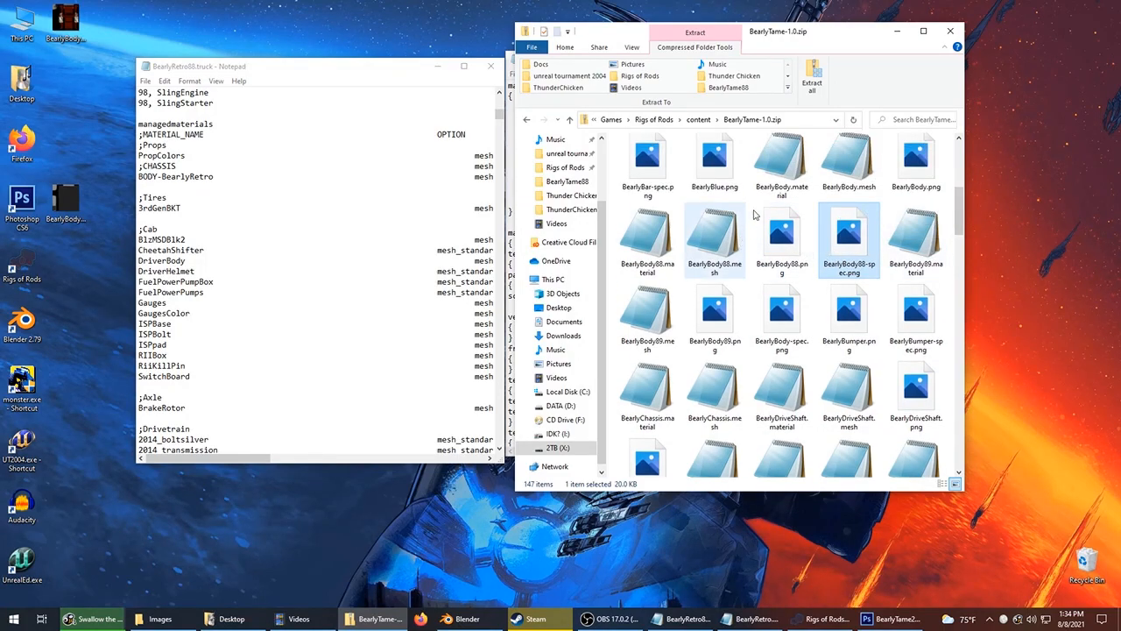
left_click(856, 158)
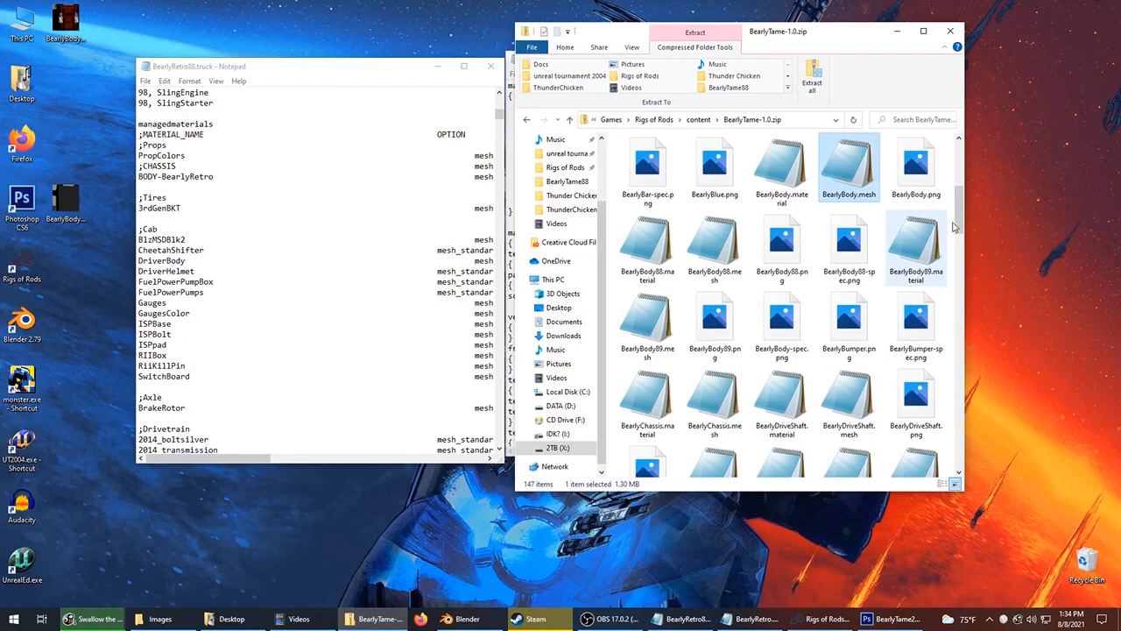
left_click(720, 255)
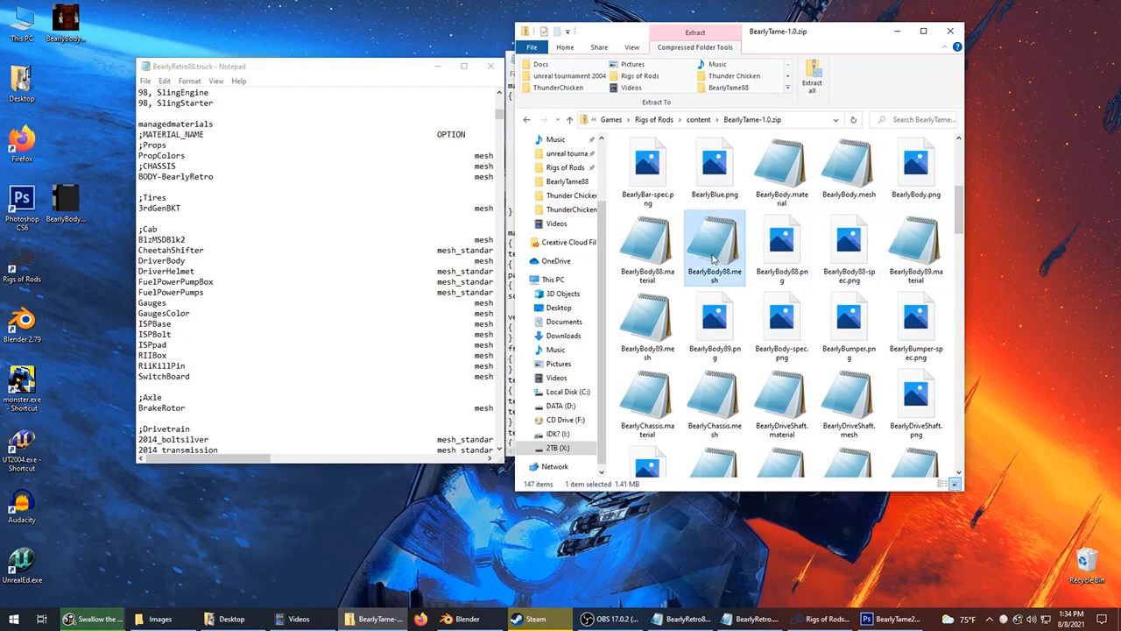
left_click_drag(712, 251, 81, 263)
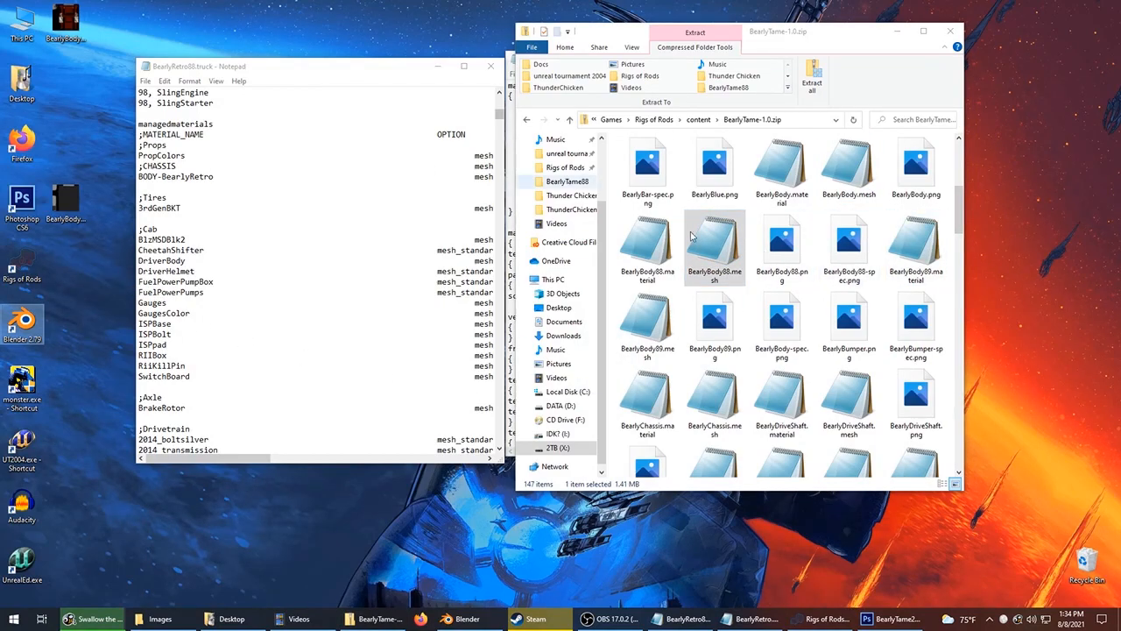
Copy BearlyRetro.mesh from the BearlyTame88 folder in the Rigs of Rods content folder to the desktop.
left_click(698, 119)
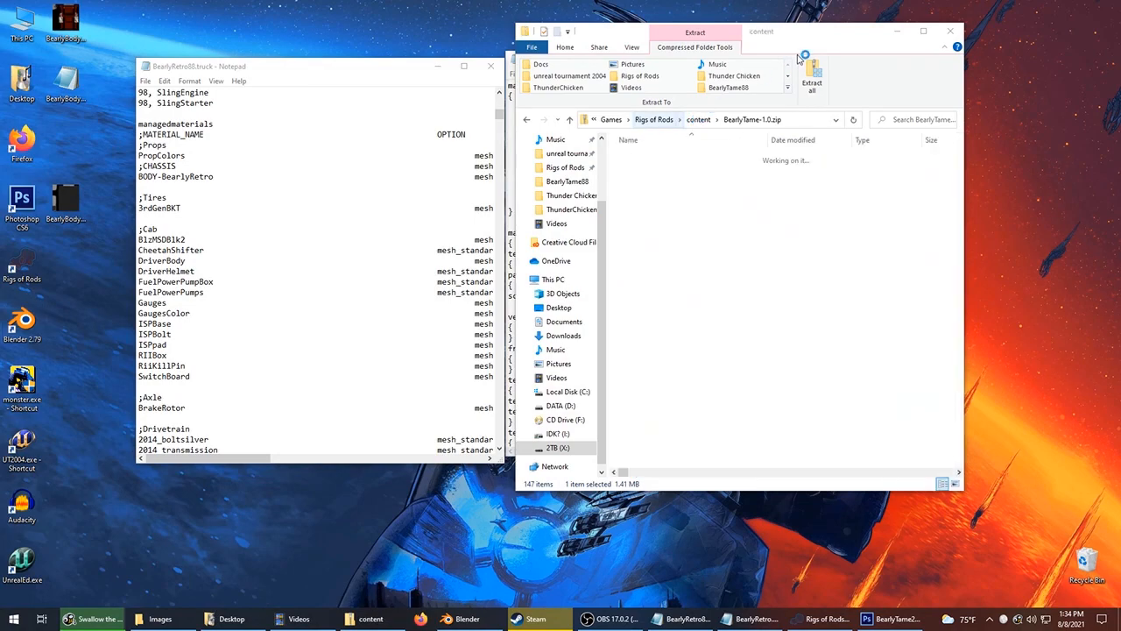
left_click_drag(959, 185, 957, 149)
left_click(700, 156)
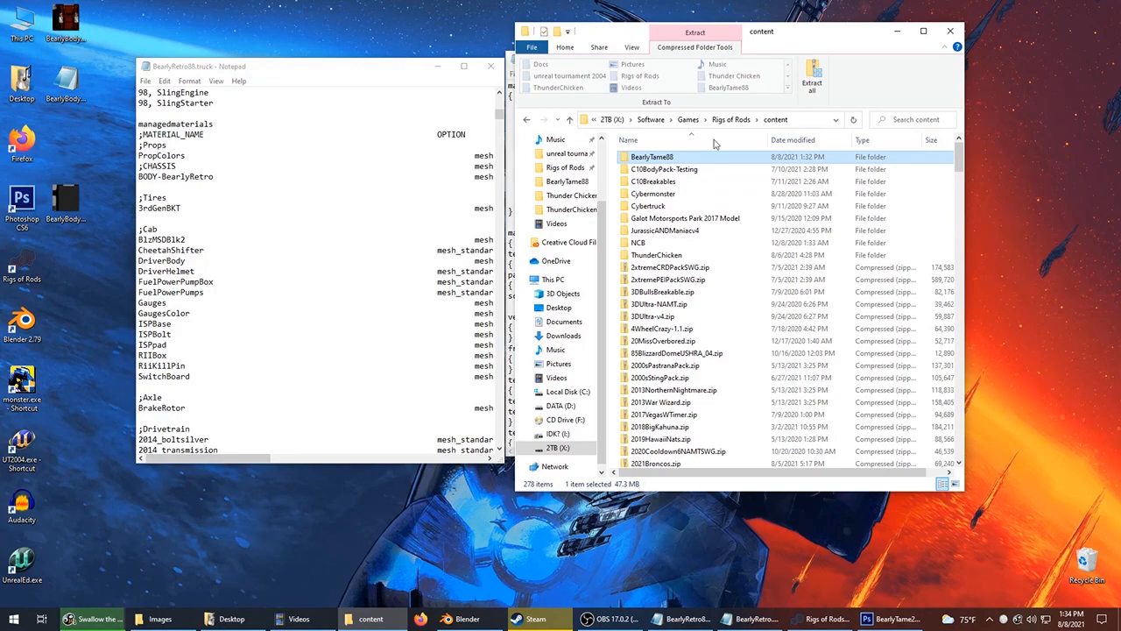
left_click_drag(957, 170, 963, 272)
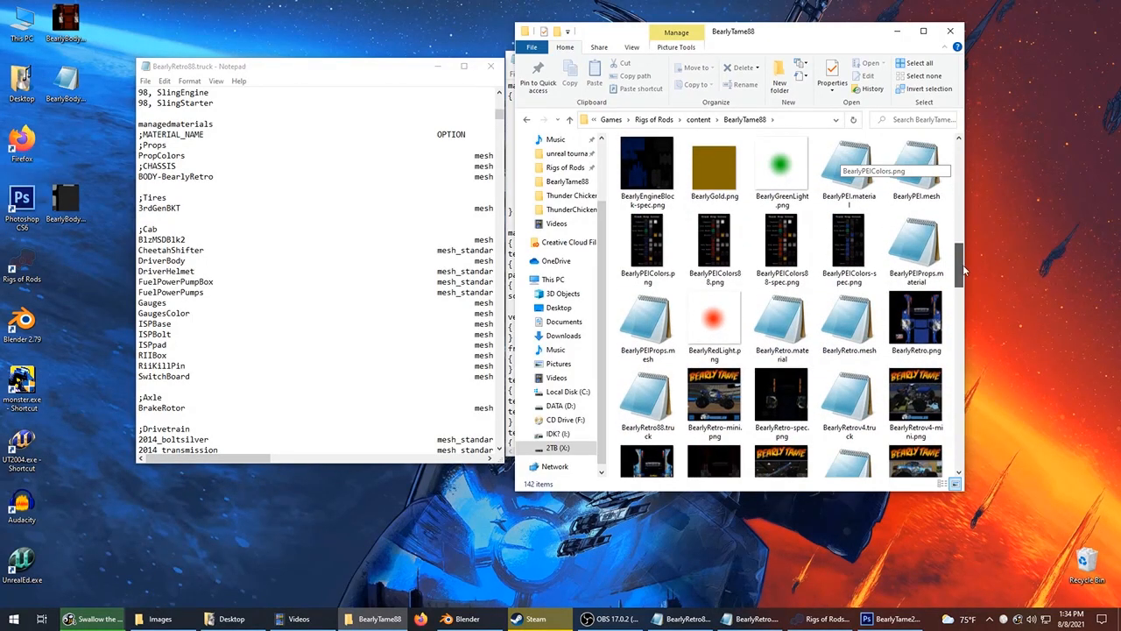
left_click(846, 320)
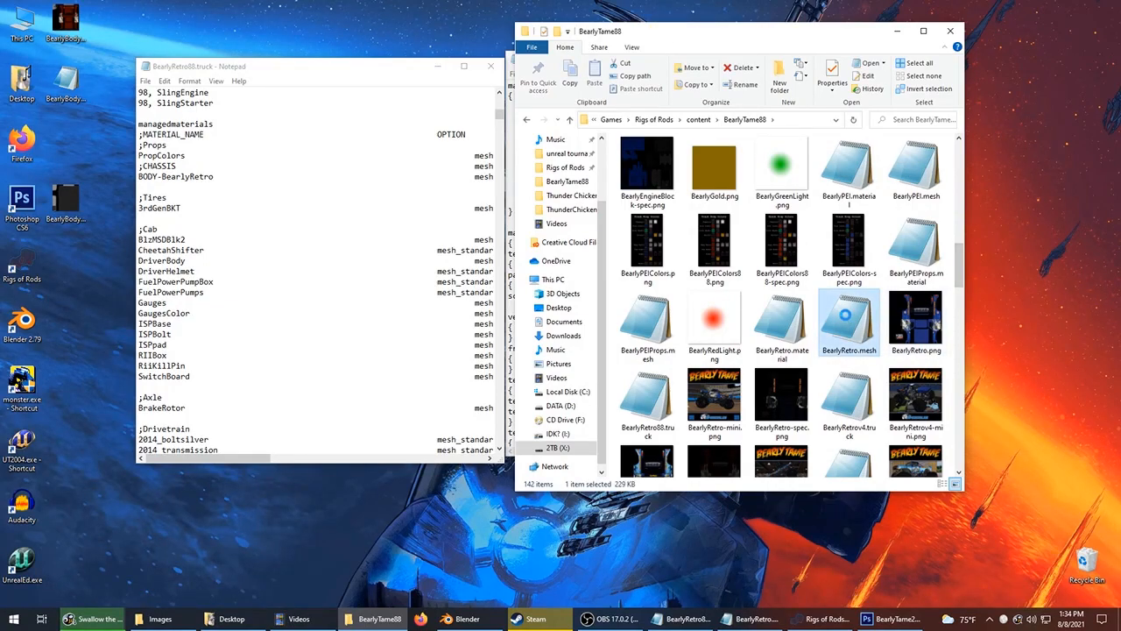
left_click_drag(846, 320, 70, 184)
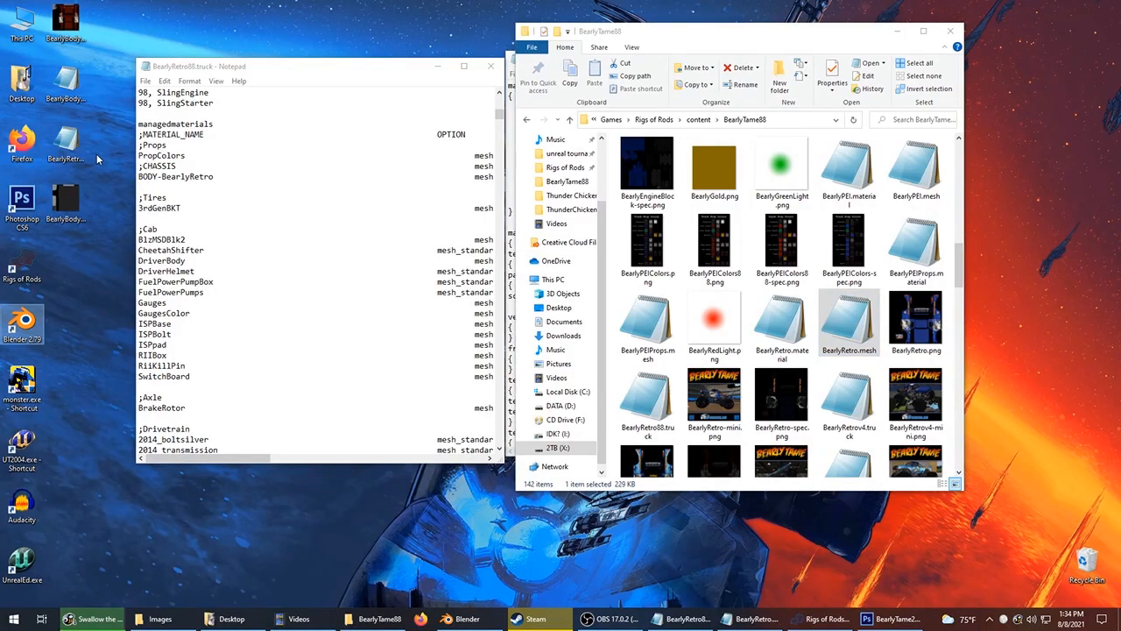
Find OgreXMLConverter.exe in the Rigs of Rods folder and run the desktop's BearlyRetro.mesh through it.
left_click(277, 63)
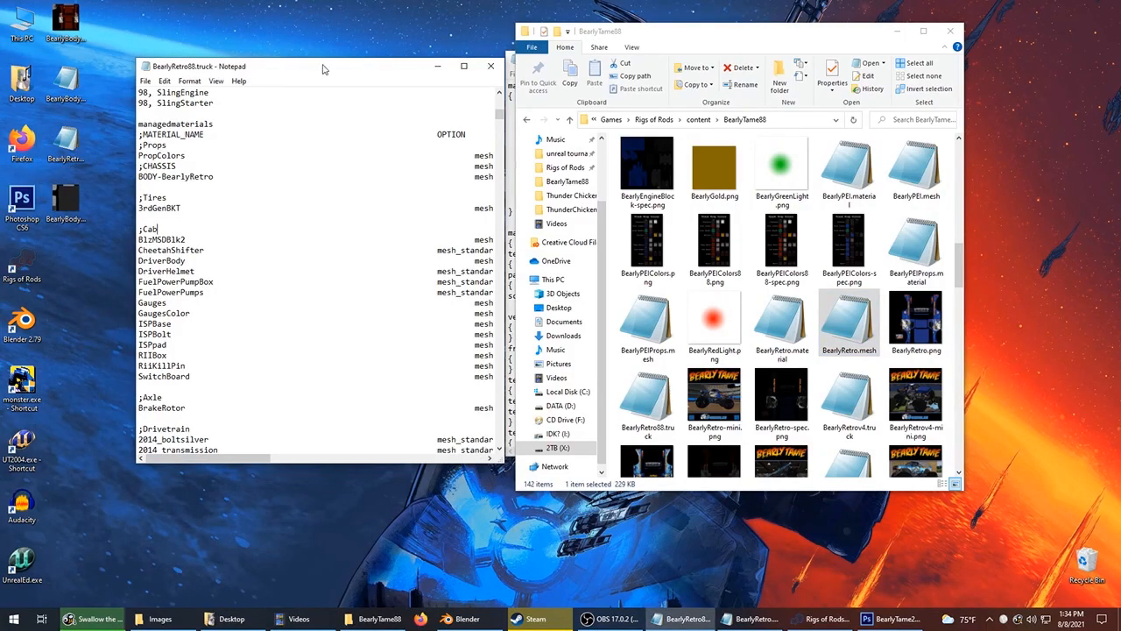
left_click_drag(744, 35, 571, 48)
left_click(66, 145)
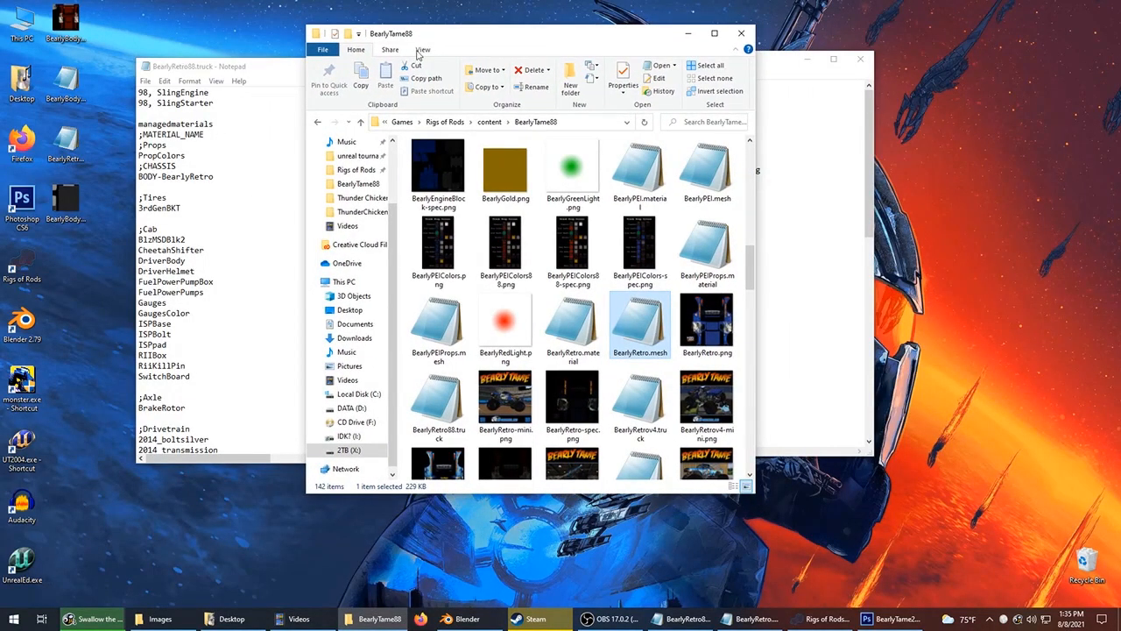
left_click(489, 122)
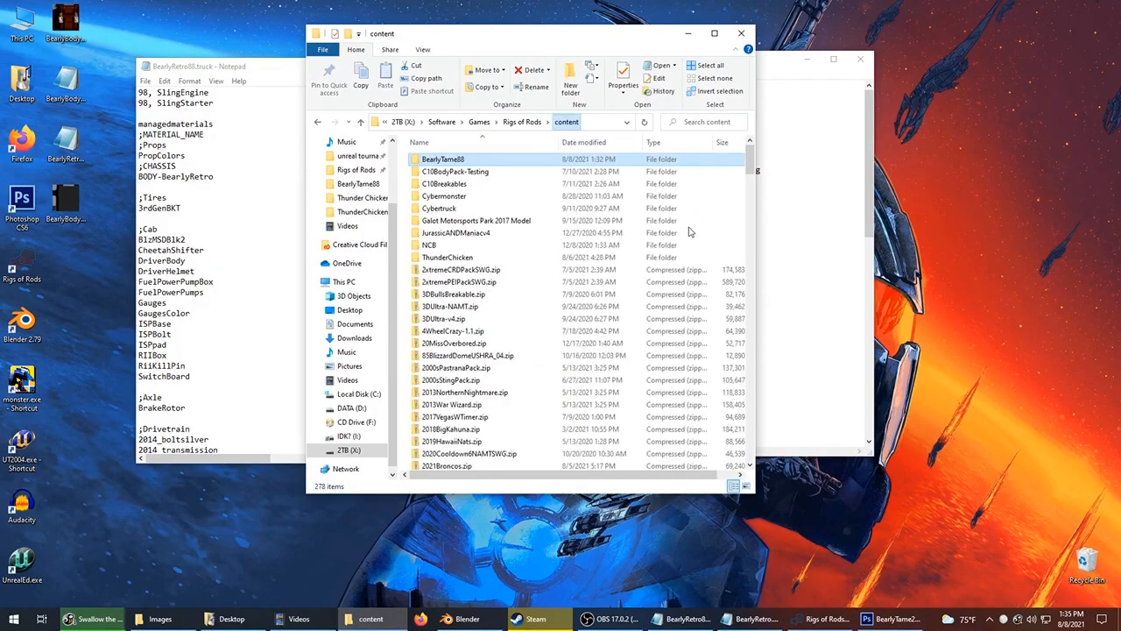
left_click_drag(752, 161, 744, 371)
left_click(523, 124)
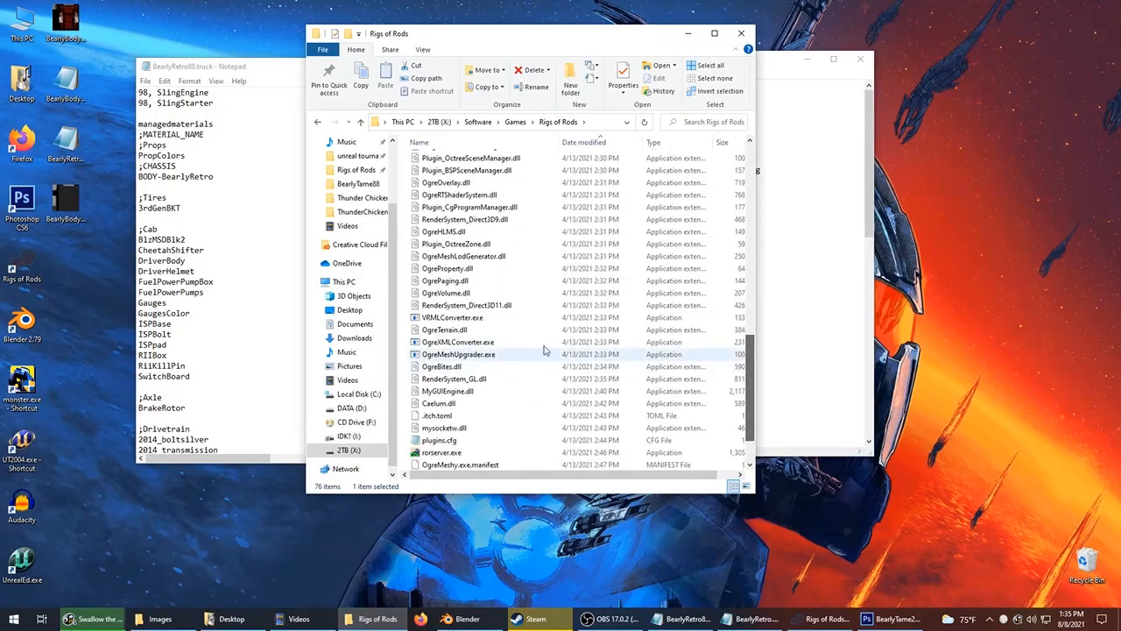
left_click(488, 341)
left_click_drag(68, 147, 481, 341)
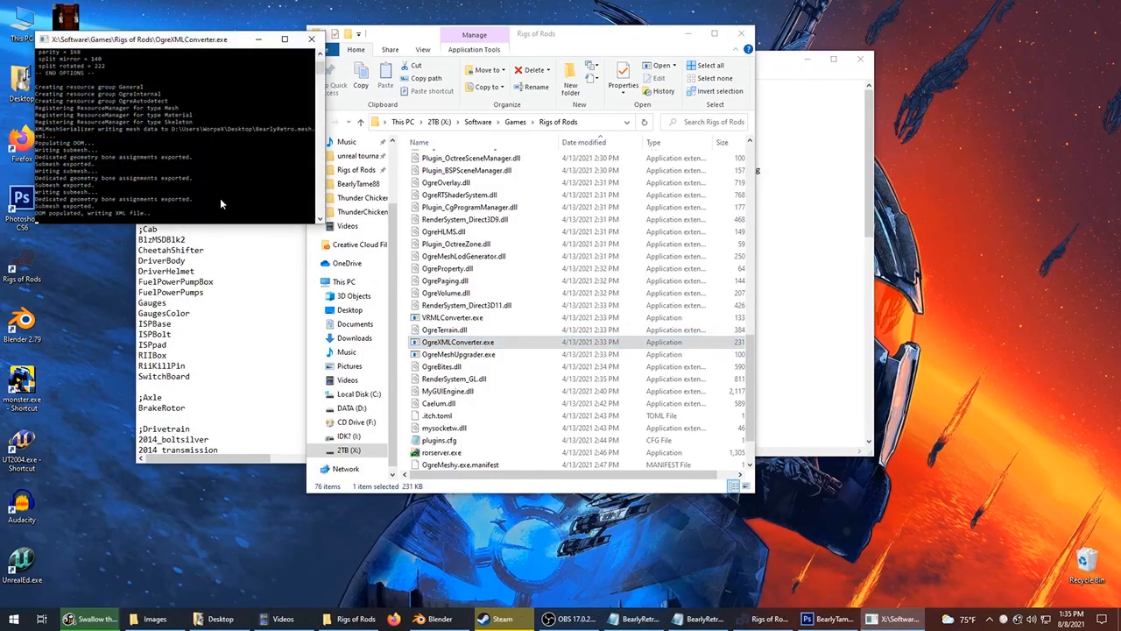
Run the desktop's BearlyBody88.mesh through OgreXMLConverter.exe.
double_click(67, 80)
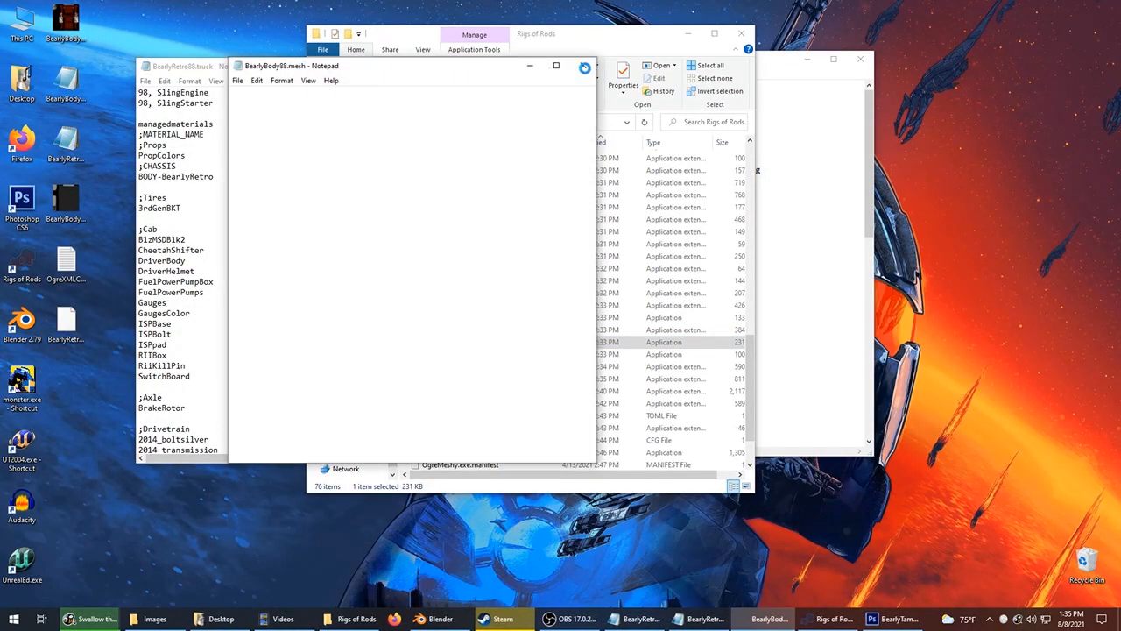
left_click(585, 67)
left_click_drag(59, 90, 490, 343)
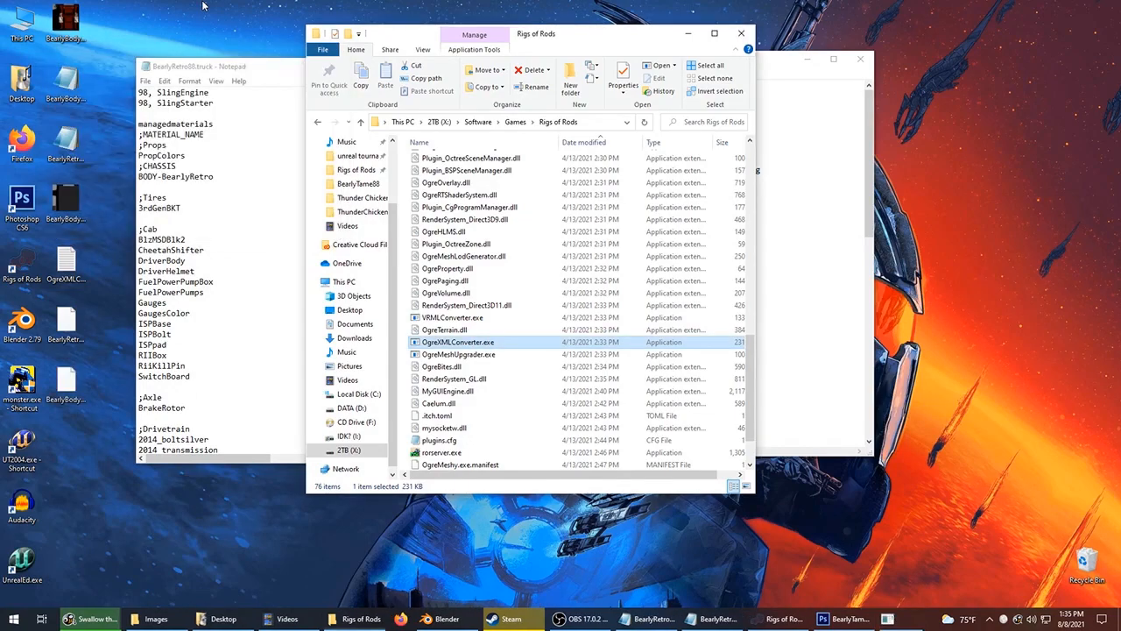
Launch Blender 2.79 and delete the default cube from the new scene.
double_click(25, 322)
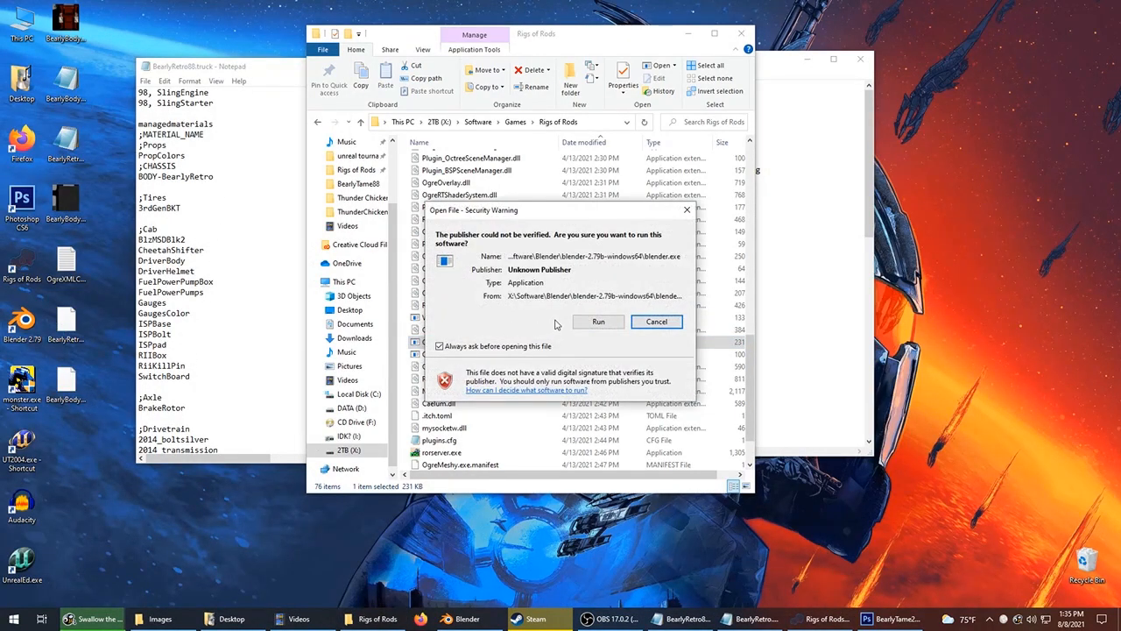
left_click(595, 322)
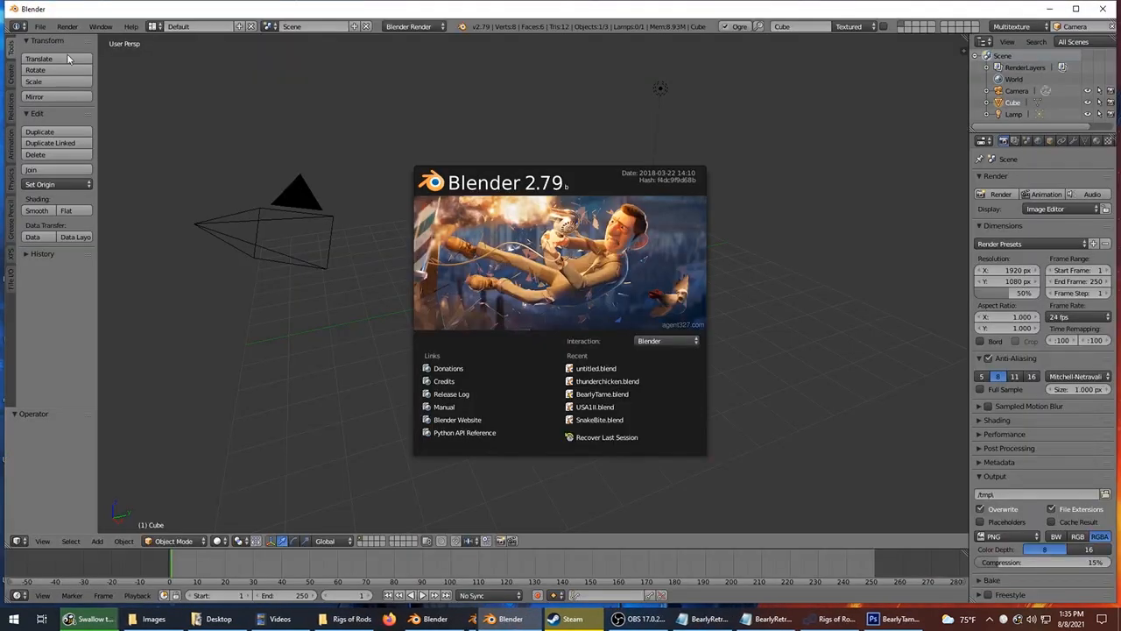
left_click(378, 147)
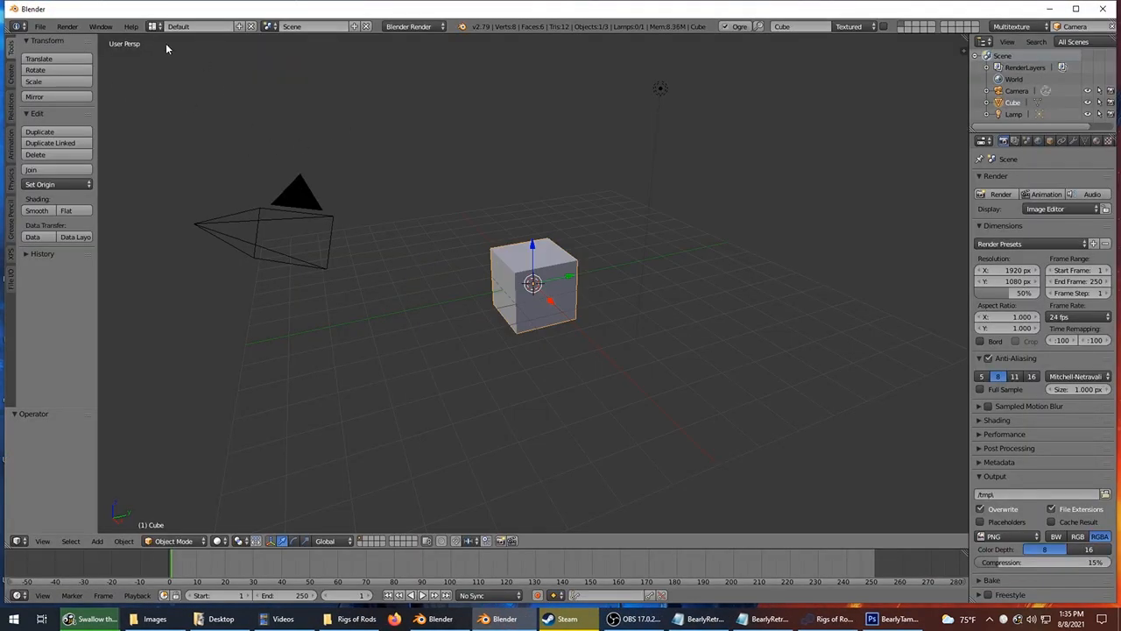
key("x")
left_click(466, 137)
left_click(465, 168)
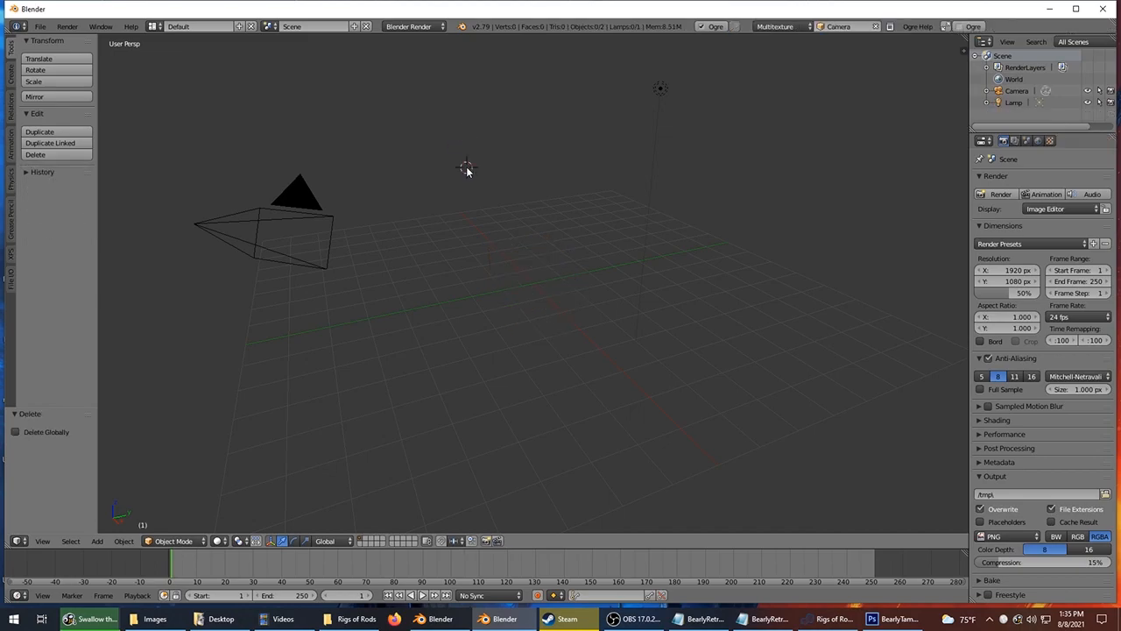
Import BearlyBody88.mesh from the desktop as an Ogre3D mesh.
left_click(40, 26)
mouse_move(70, 249)
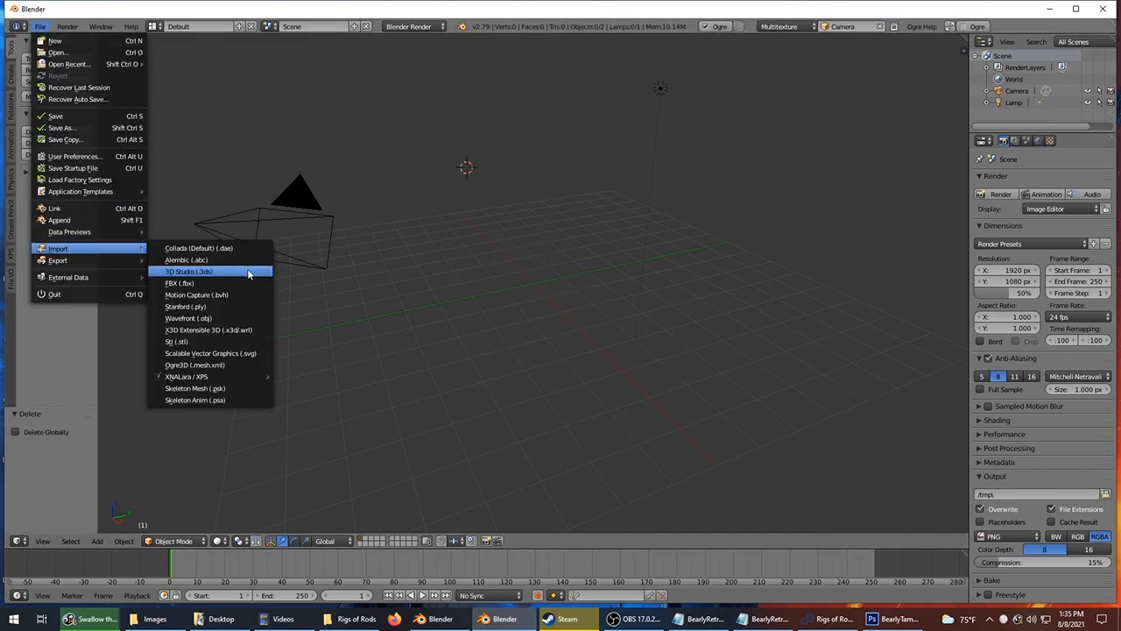
mouse_move(213, 378)
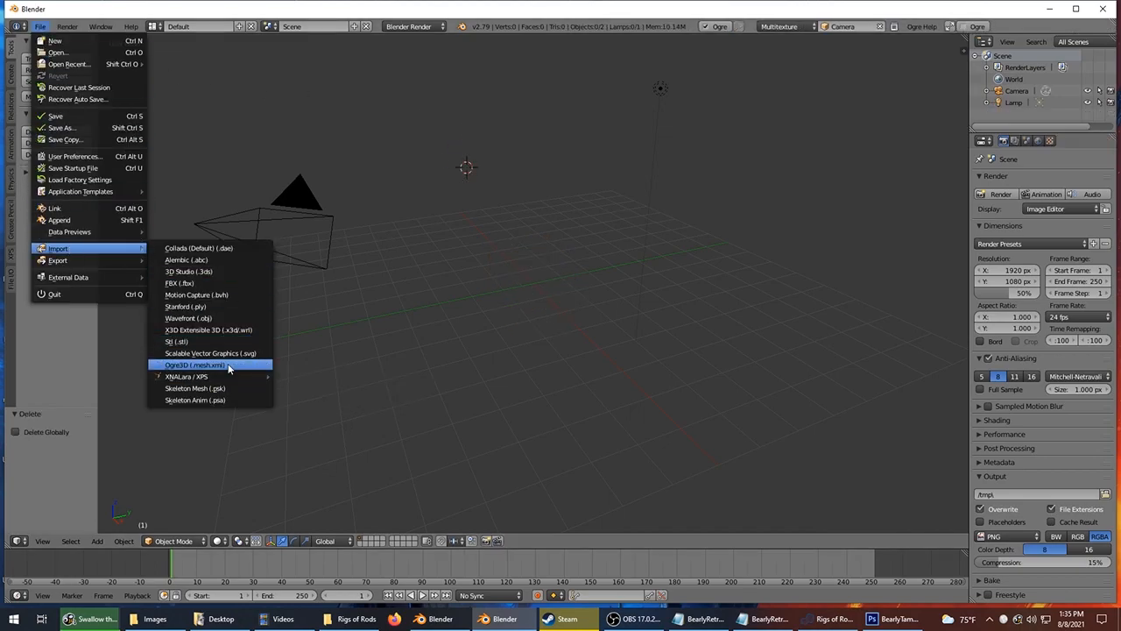
left_click(200, 364)
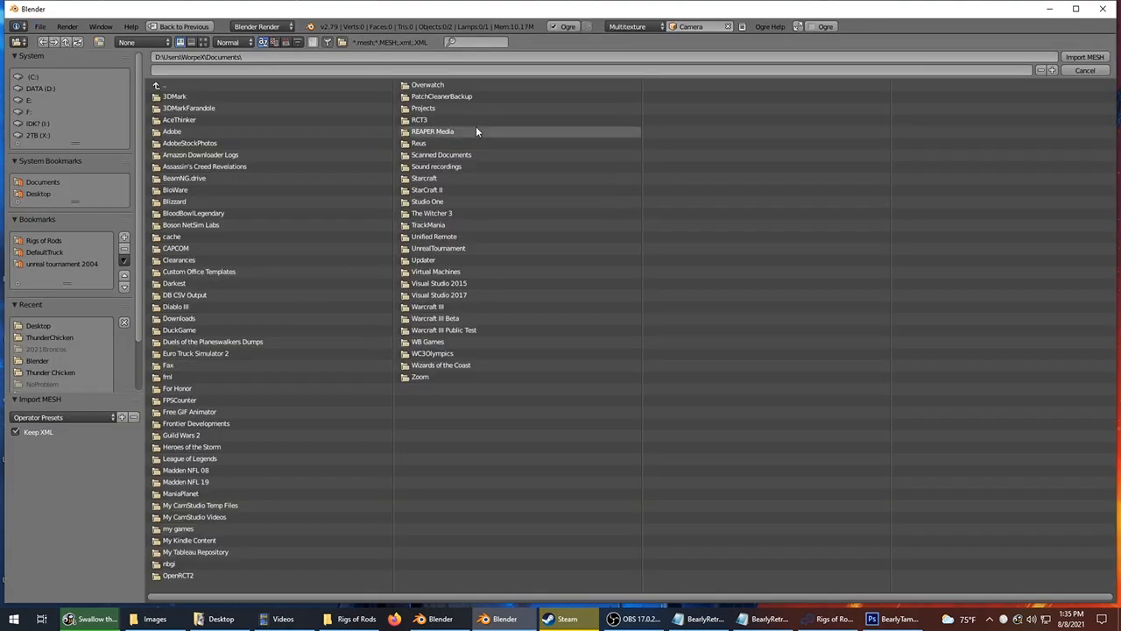
left_click(43, 326)
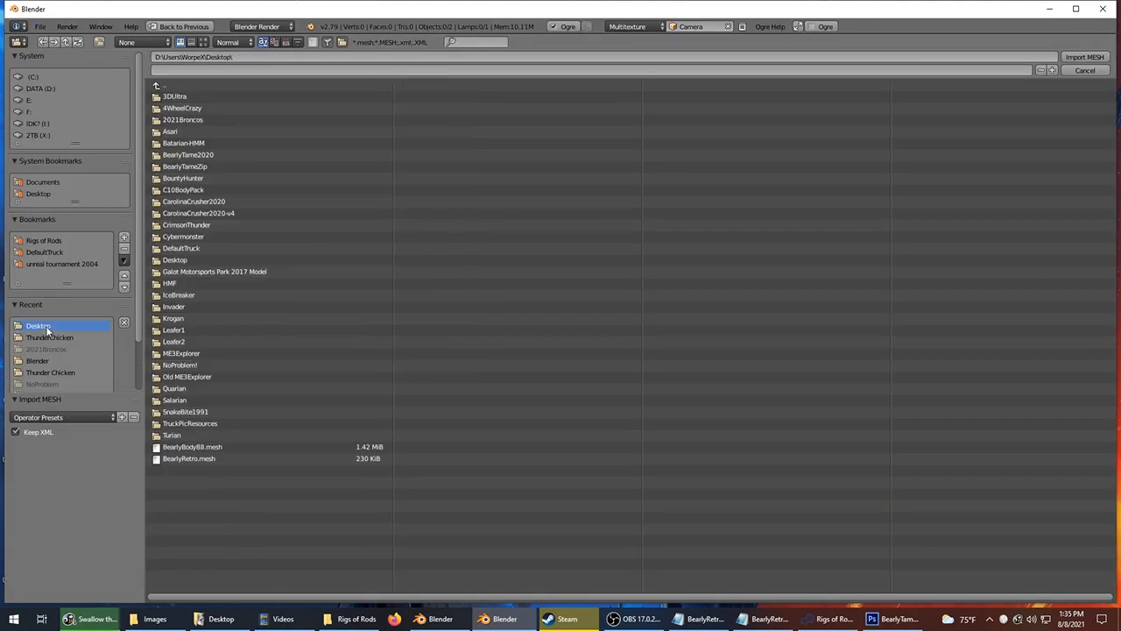
left_click(201, 448)
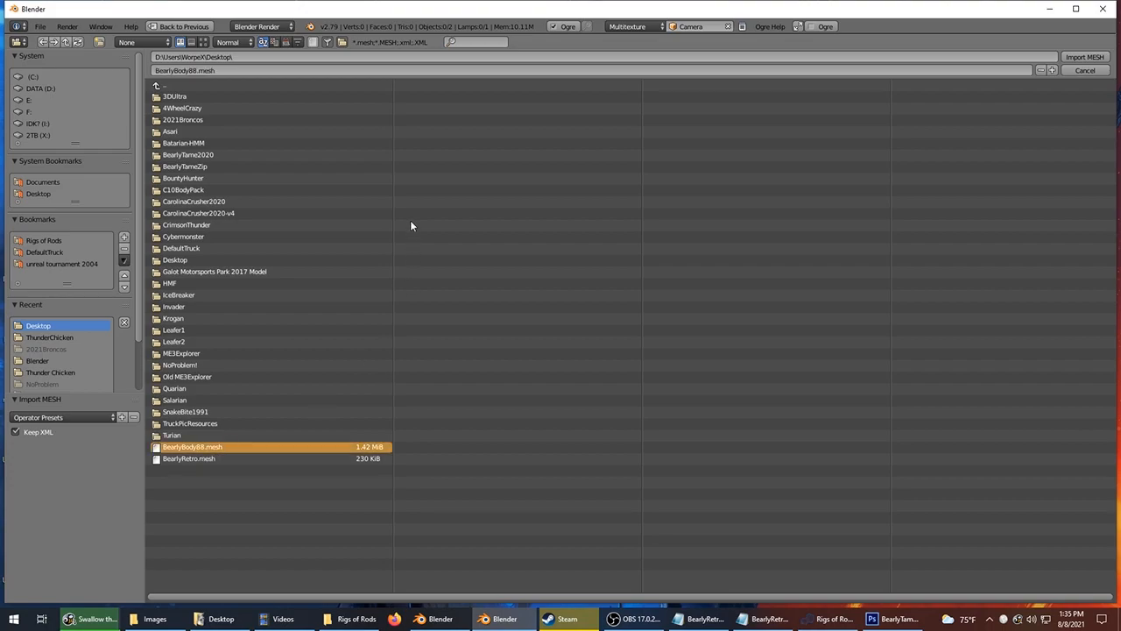
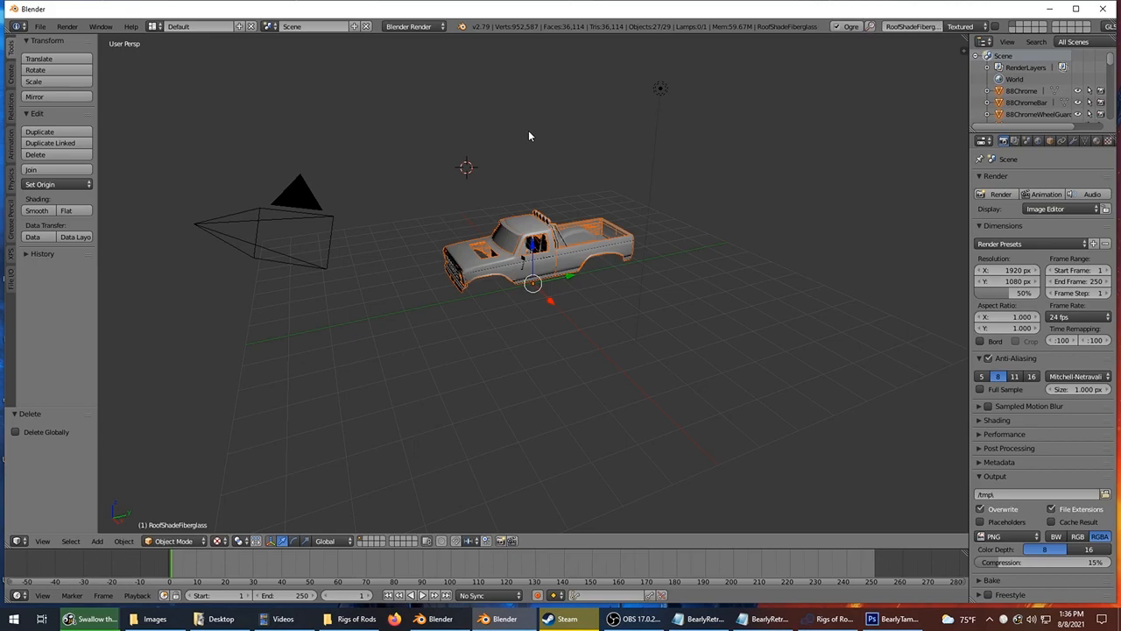
Extend the scene's object list so the parts of the imported truck body can be seen.
middle_click_drag(551, 148, 604, 118)
scroll(473, 148, "up", 8)
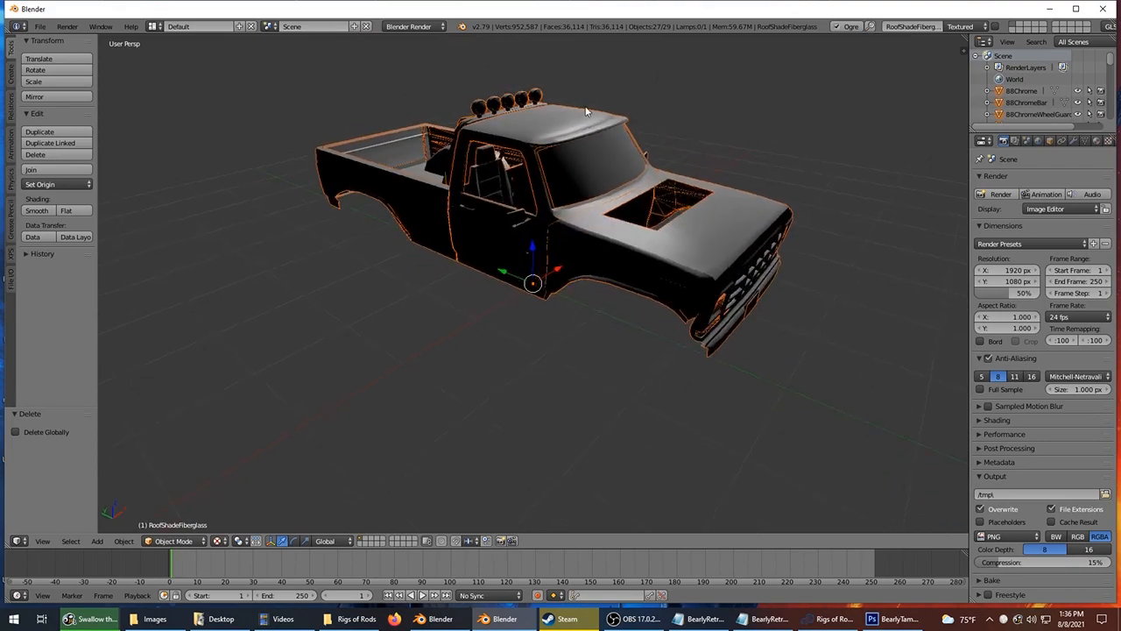
left_click(1014, 140)
left_click_drag(1014, 133, 1014, 371)
left_click(1014, 138)
middle_click_drag(875, 185, 650, 221)
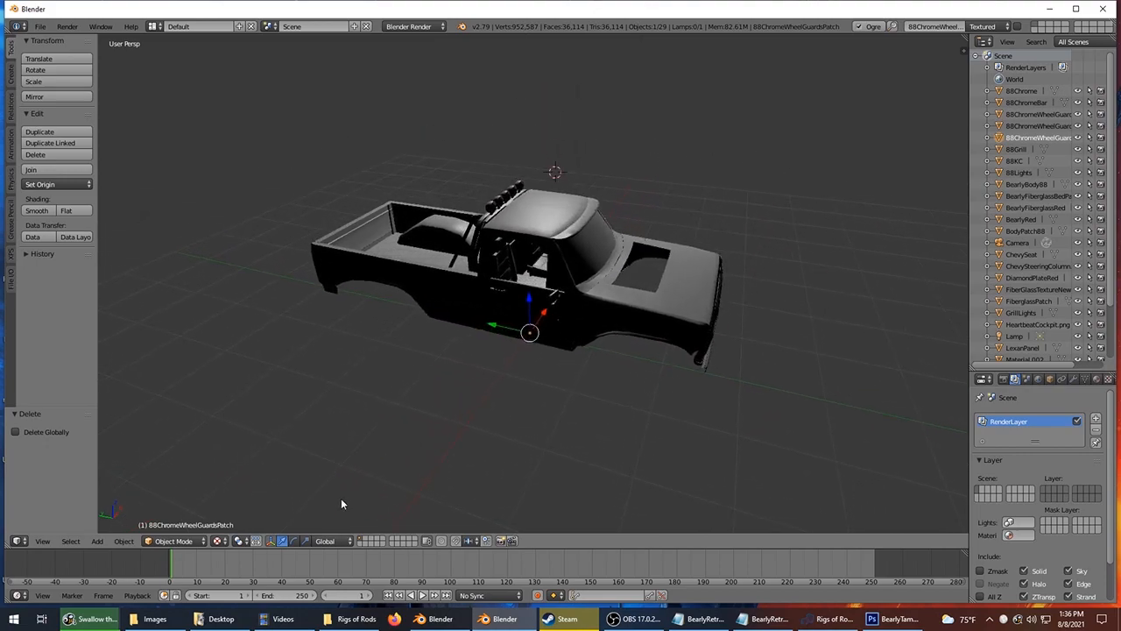
Try Material viewport shading on the truck body and set the shading to Solid.
left_click(220, 543)
left_click(240, 476)
mouse_move(415, 336)
middle_mouse_down()
mouse_move(467, 297)
mouse_move(385, 308)
middle_mouse_up()
left_click(221, 543)
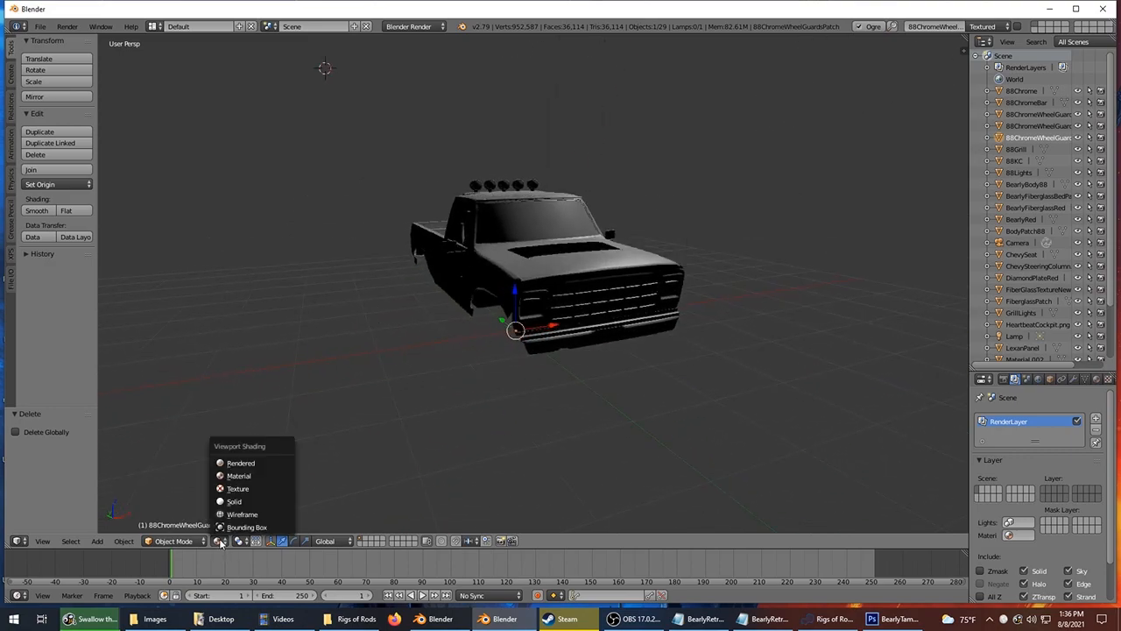
left_click(236, 501)
mouse_move(458, 318)
middle_mouse_down()
mouse_move(493, 324)
mouse_move(544, 215)
mouse_move(518, 256)
middle_mouse_up()
Delete the FiberGlassTextureNew.png, BearlyBody88 and LexanPanel objects from the truck body.
right_click(515, 312)
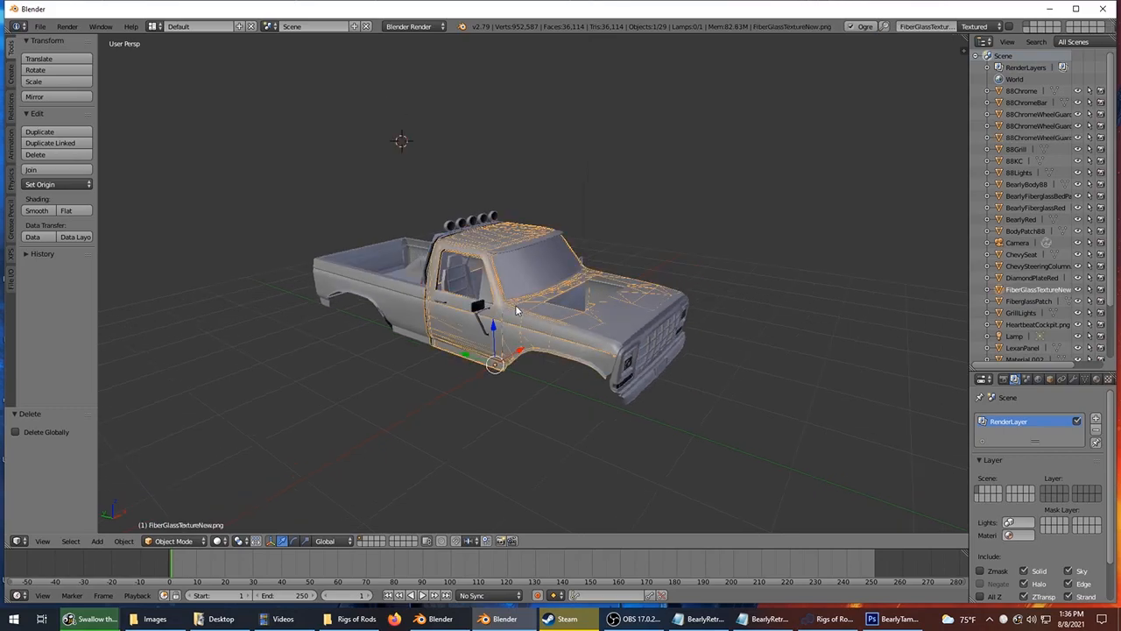
key("x")
left_click(736, 246)
right_click(578, 322)
key("x")
left_click(560, 325)
right_click(542, 269)
key("x")
left_click(543, 272)
Delete the bed and cockpit parts, including BearlyFiberglassRed, 88Chrome, DiamondPlateRed and HeartbeatCockpit.png.
middle_click_drag(496, 278, 520, 312)
right_click(394, 318)
key("x")
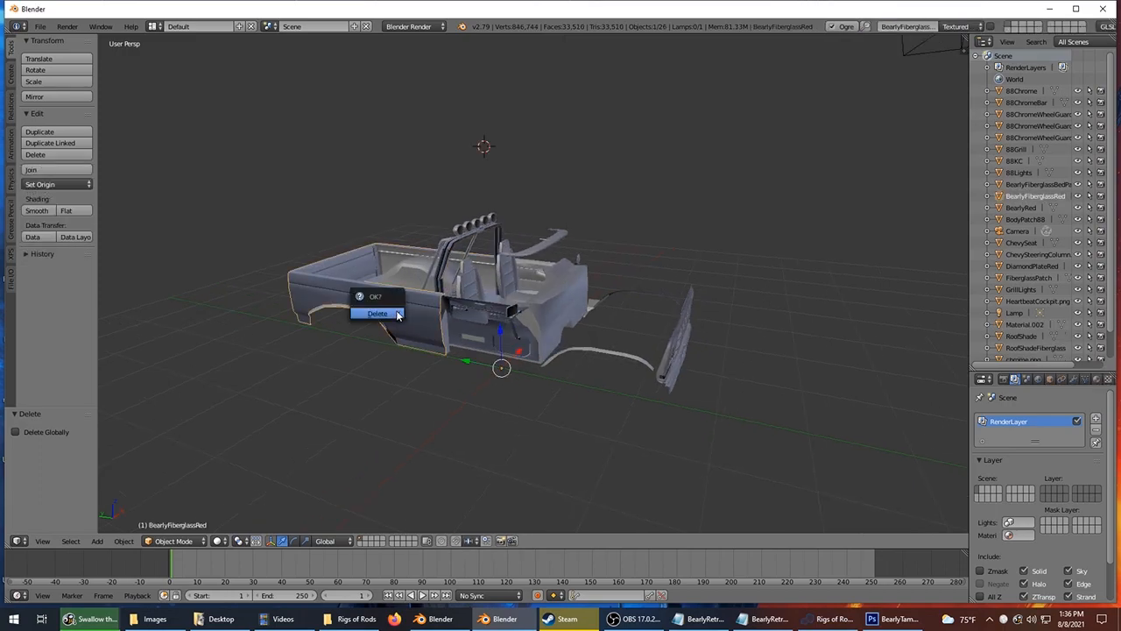
left_click(394, 317)
right_click(443, 315)
key("x")
left_click(453, 320)
right_click(455, 321)
key("x")
left_click(453, 320)
right_click(457, 321)
key("x")
left_click(470, 320)
right_click(469, 317)
key("x")
left_click(469, 317)
Delete the ChevySeat, BearlyFiberglassBedPatch and BearlyRed objects.
right_click(469, 317)
key("x")
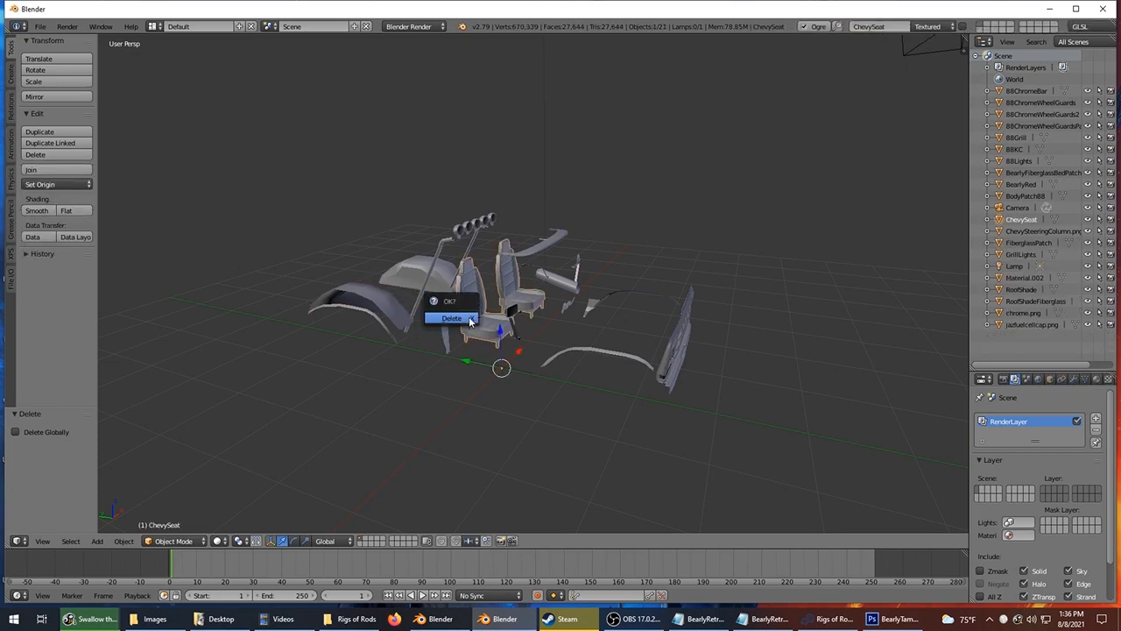
left_click(450, 321)
right_click(450, 325)
key("x")
left_click(438, 319)
right_click(381, 304)
key("x")
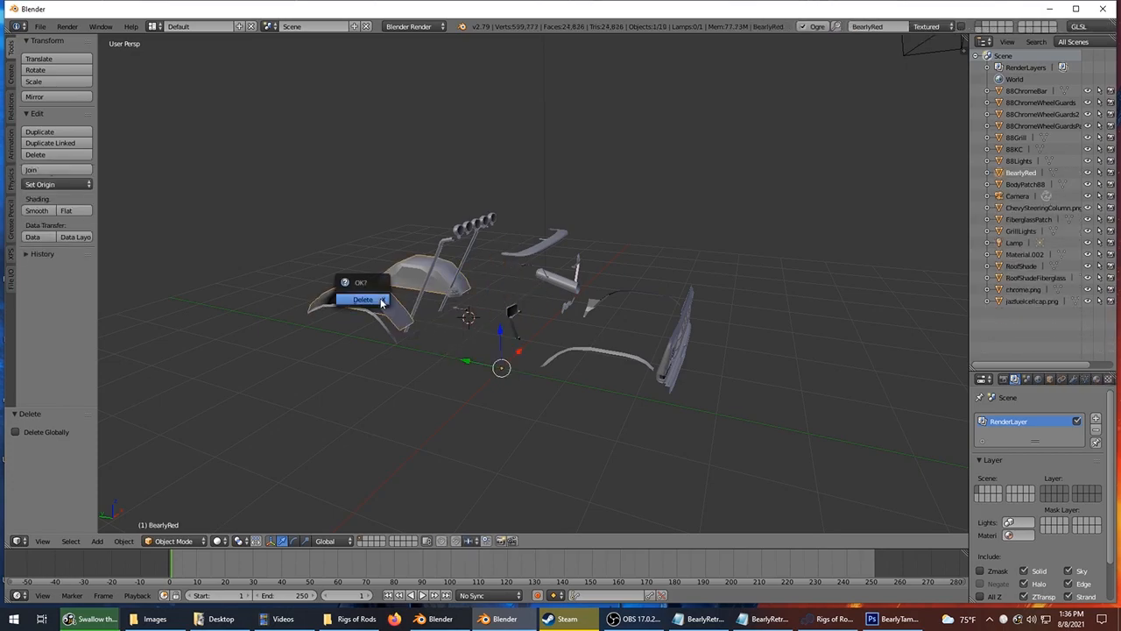
left_click(379, 302)
Delete the 88ChromeWheelGuards, 88ChromeBar and jazfuelcellcap.png objects around the bed.
right_click(364, 311)
key("x")
left_click(362, 312)
right_click(427, 305)
key("x")
left_click(426, 302)
right_click(454, 292)
key("x")
left_click(451, 298)
Delete the front-end objects 88Grill, 88ChromeWheelGuards2 and GrillLights.
right_click(691, 315)
key("x")
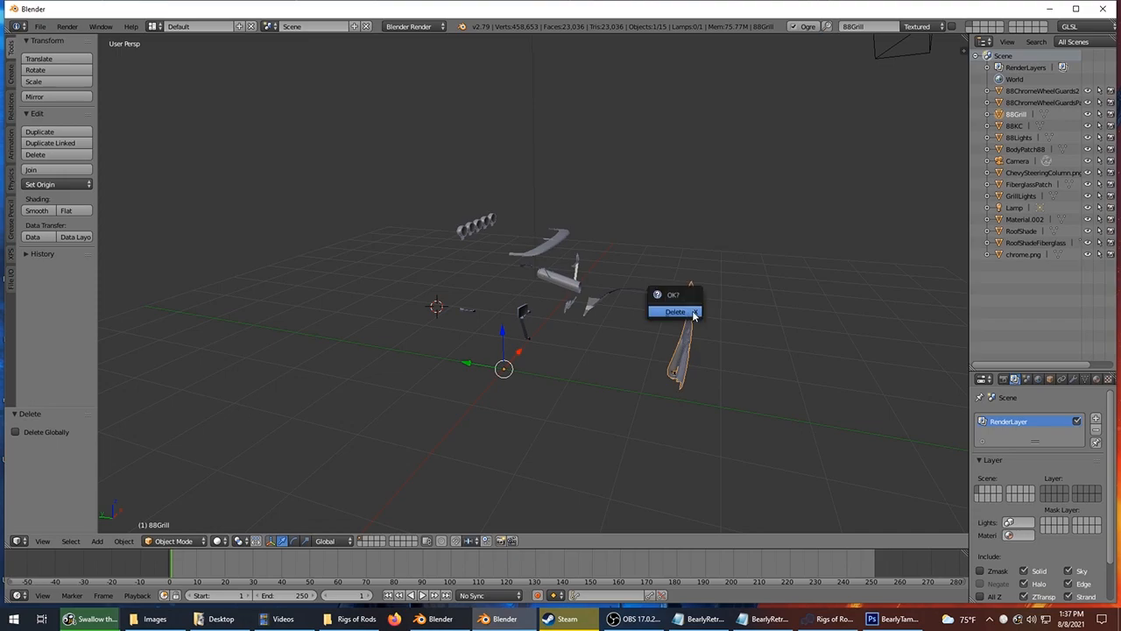
left_click(690, 311)
right_click(676, 296)
key("x")
left_click(669, 301)
right_click(682, 309)
key("x")
left_click(681, 308)
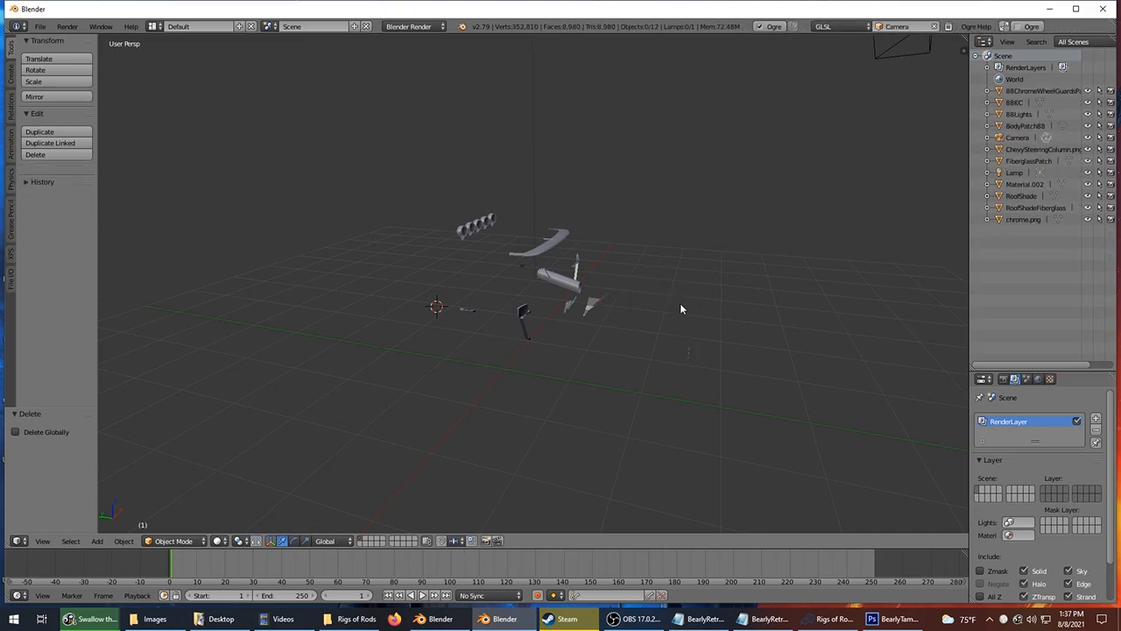
Delete the leftover BodyPatch88, ChevySteeringColumn.png, FiberglassPatch, Material.002 and chrome.png objects.
right_click(687, 345)
key("x")
left_click(688, 345)
left_click(595, 302)
right_click(594, 301)
key("x")
left_click(589, 302)
right_click(571, 289)
key("x")
left_click(573, 293)
right_click(578, 279)
key("x")
left_click(584, 294)
right_click(592, 302)
key("x")
left_click(589, 302)
Check the remaining roof shade and roof lights and save the scene to the desktop as 88Bt.blend.
middle_click_drag(571, 231, 594, 224)
right_click(594, 225)
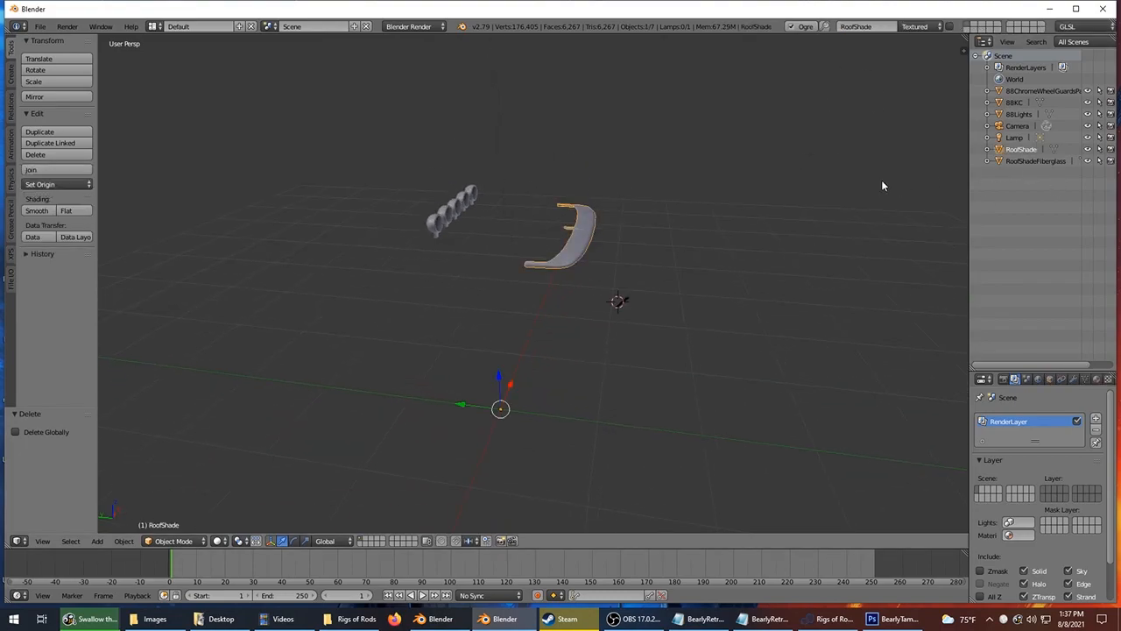
middle_click_drag(887, 184, 901, 190)
right_click(491, 205)
middle_click_drag(491, 205, 441, 130)
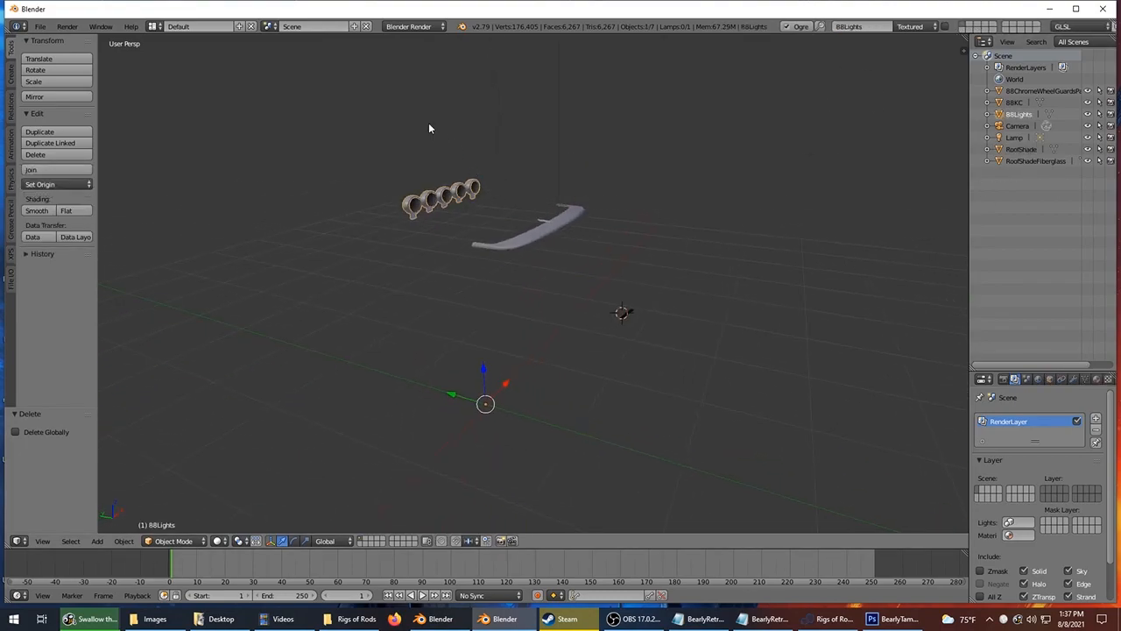
left_click(40, 27)
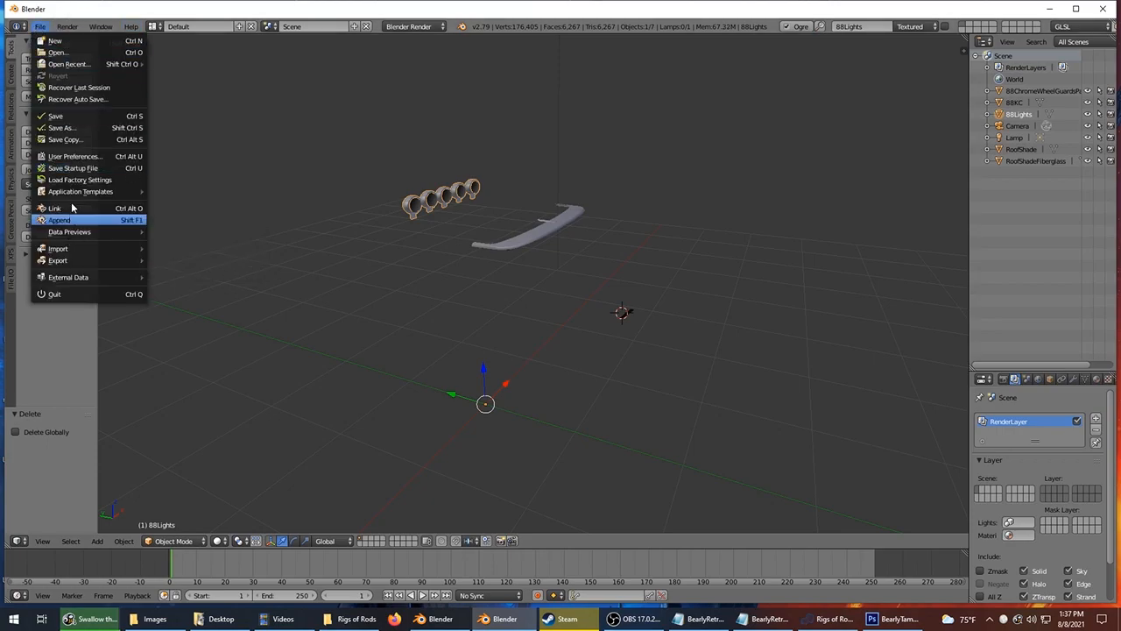
left_click(83, 128)
left_click(209, 70)
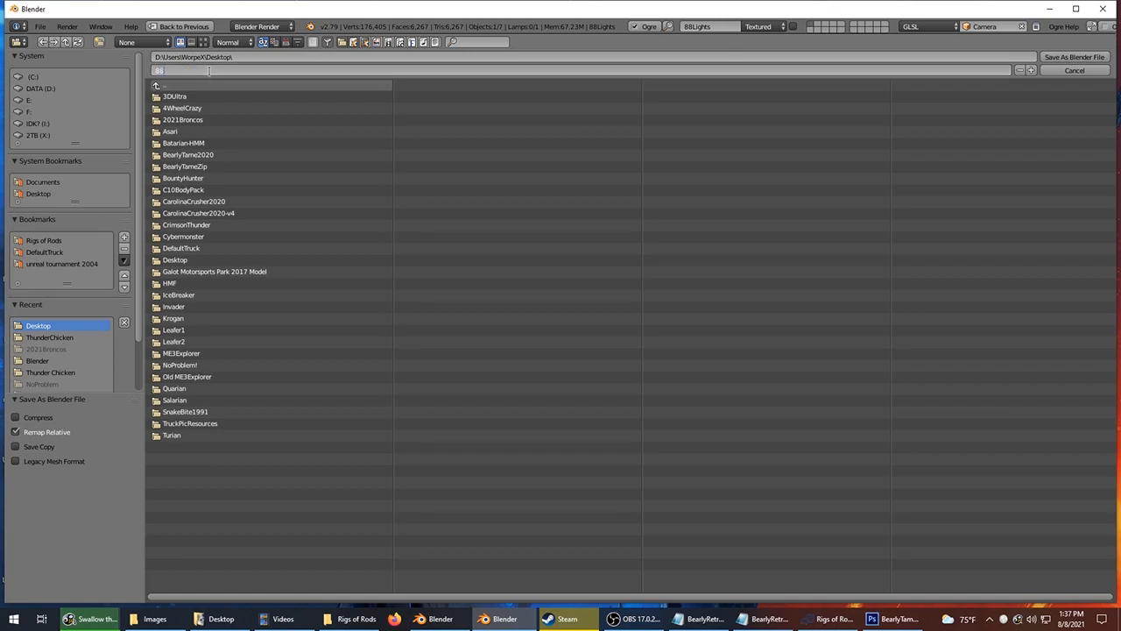
type("88Bt")
key("Return")
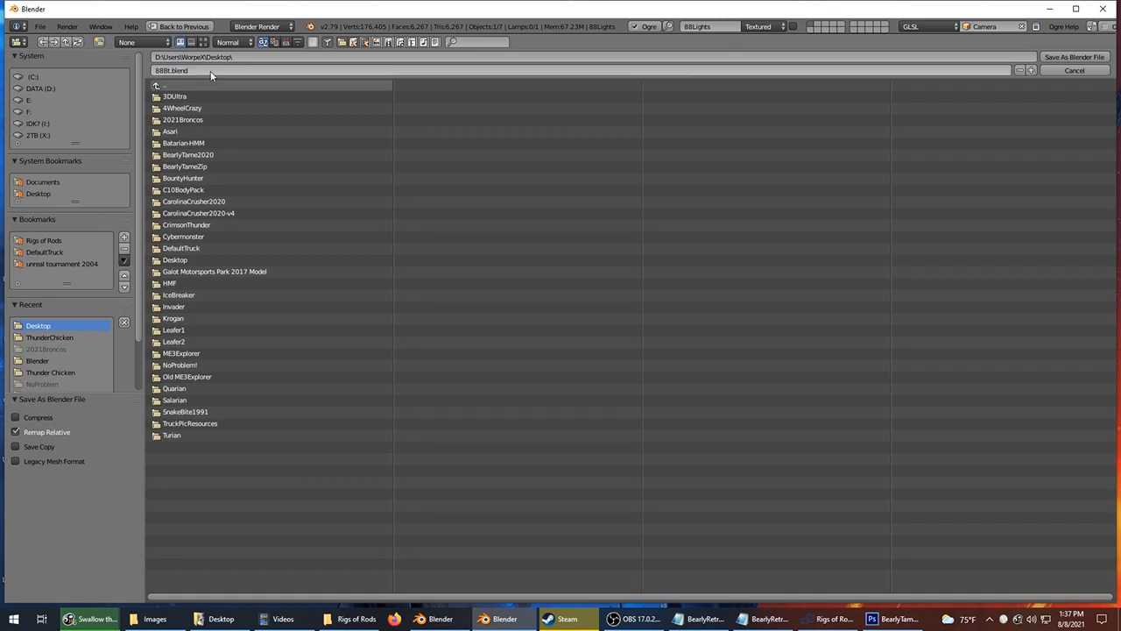
left_click(1082, 58)
left_click(825, 163)
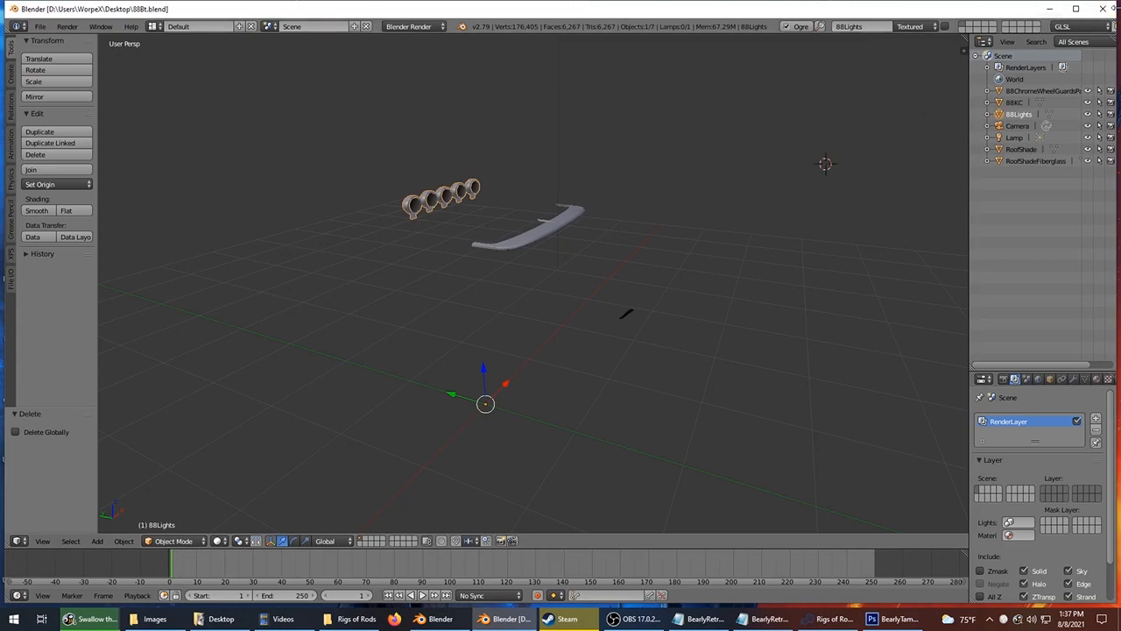
Close the 88Bt.blend session and start Blender 2.79 again with a fresh scene.
left_click(1102, 9)
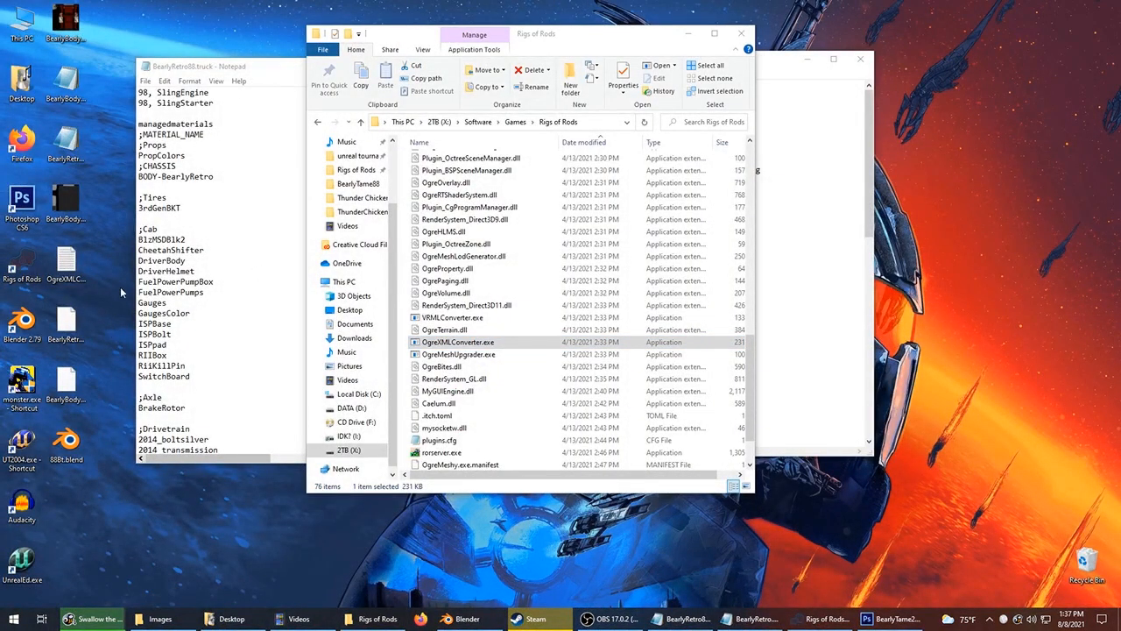
double_click(27, 324)
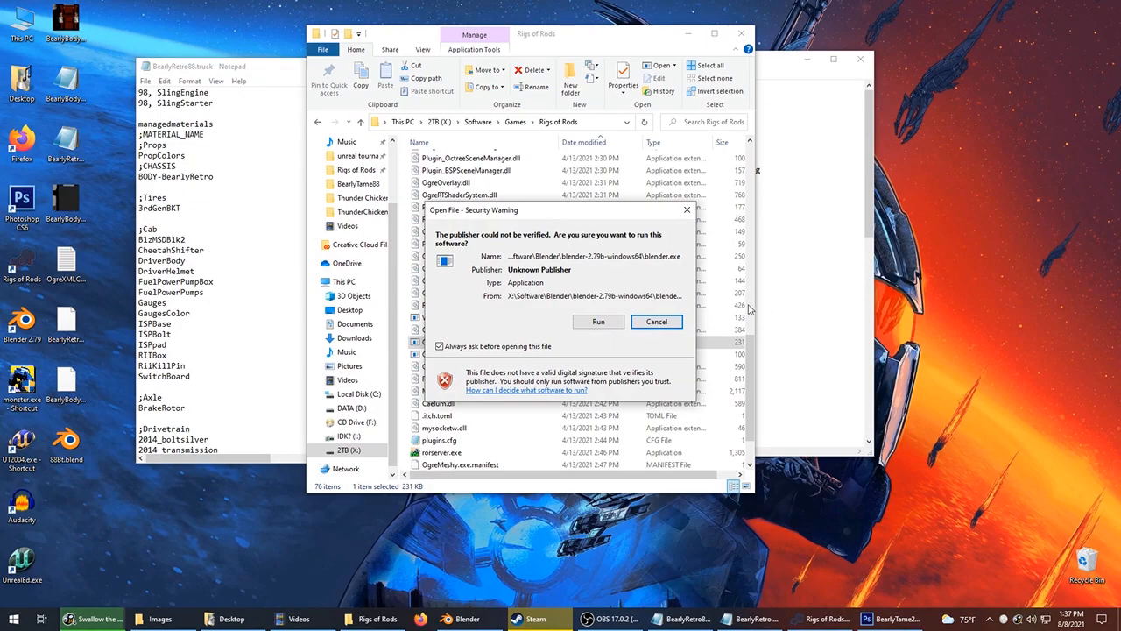
left_click(618, 323)
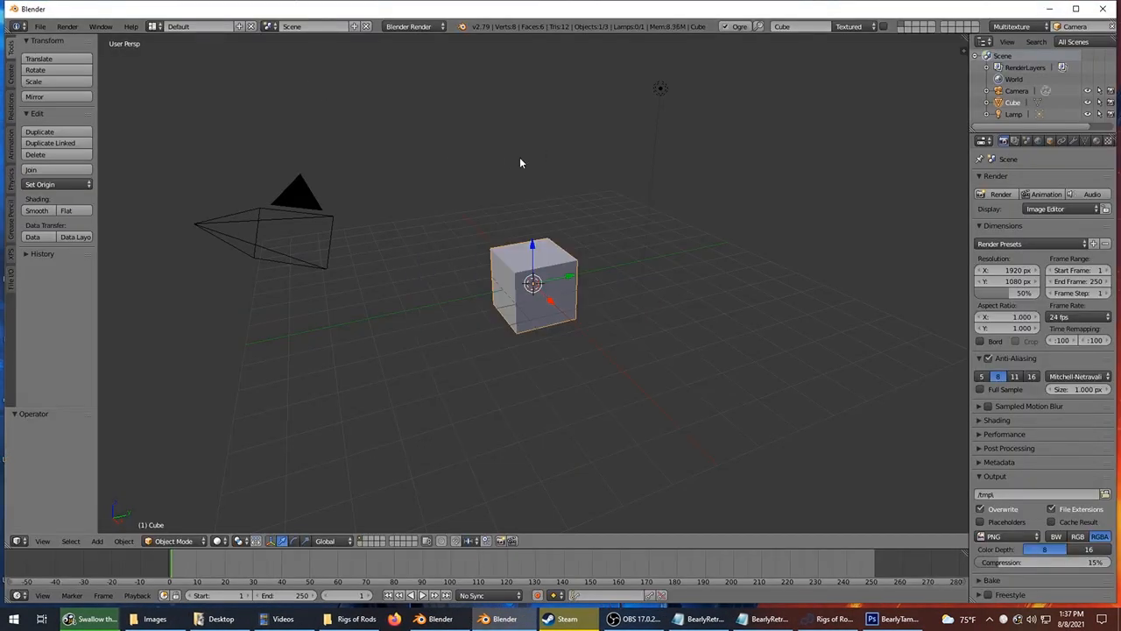
Delete the default cube and import the BearlyRetro truck body from the desktop as an Ogre3D mesh.
key("Delete")
left_click(40, 26)
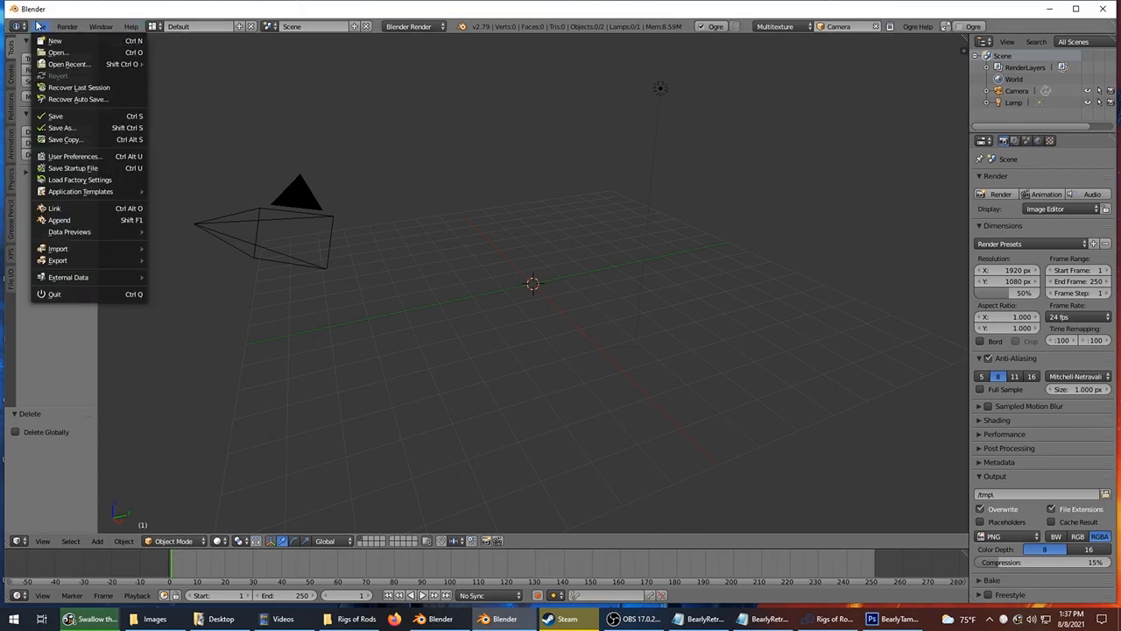
mouse_move(79, 255)
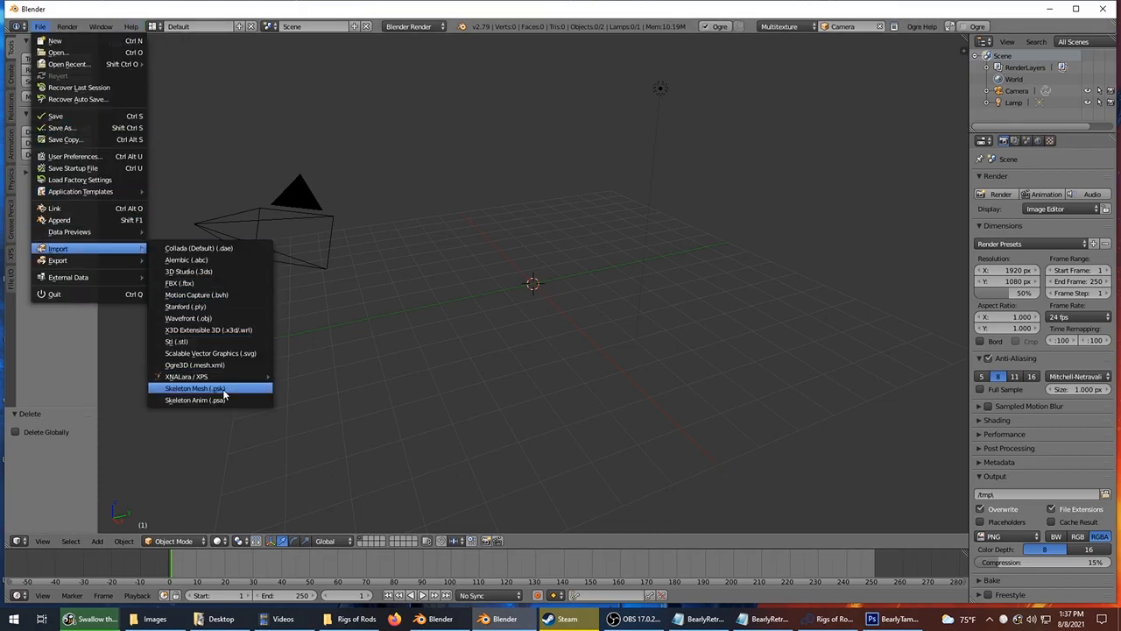
left_click(210, 364)
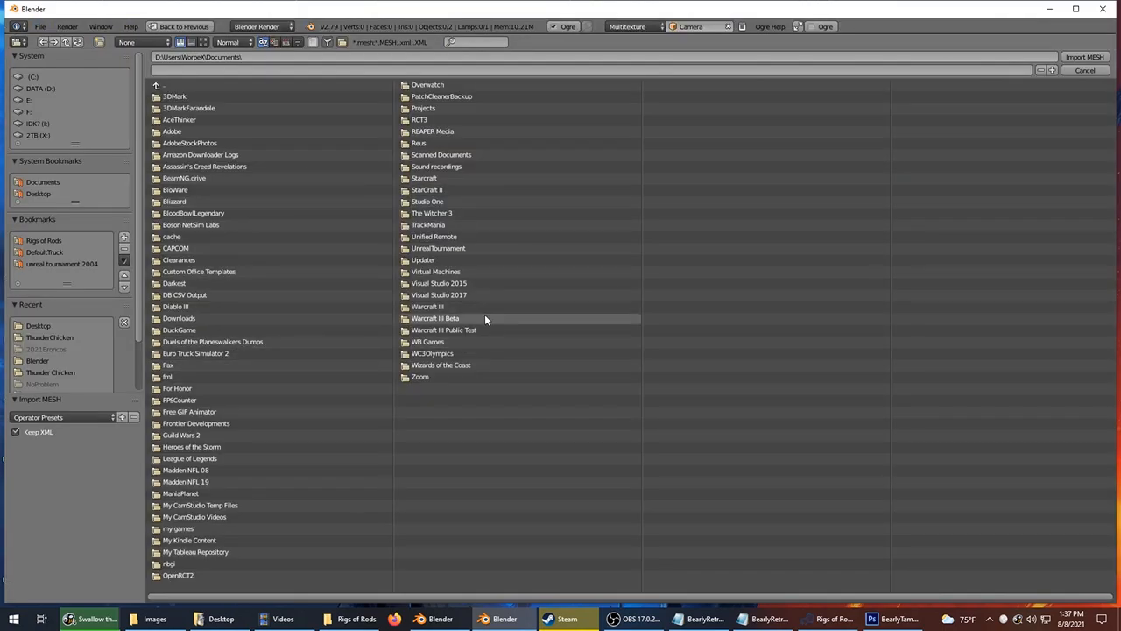
left_click(38, 194)
left_click(228, 459)
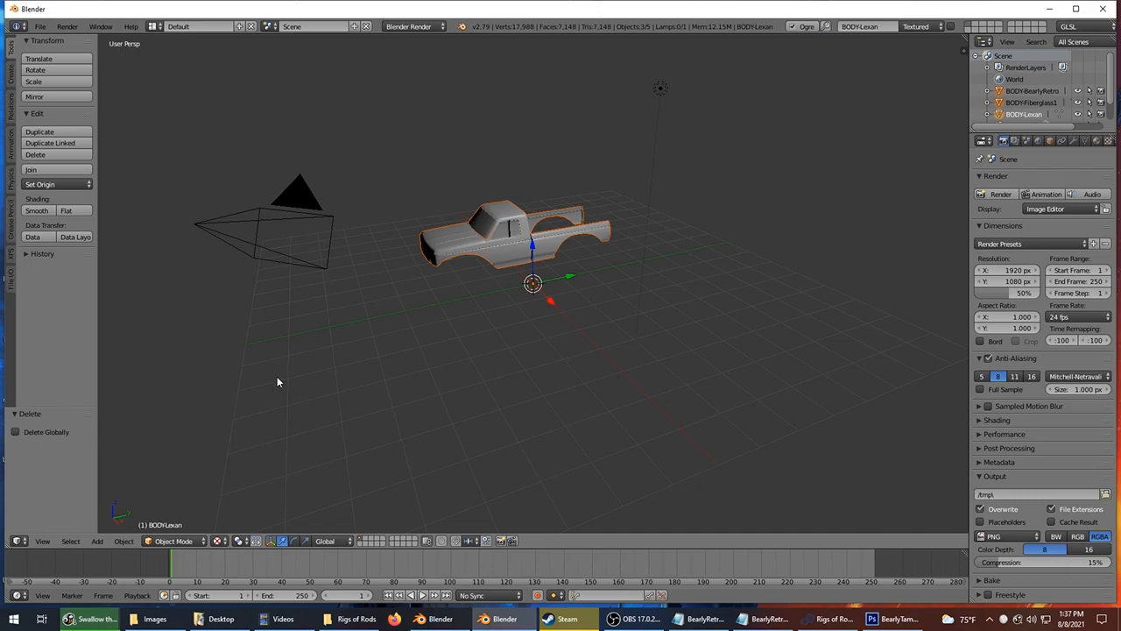
Switch the 3D view to Solid shading to show the imported truck body clearly.
mouse_move(391, 80)
middle_mouse_down()
mouse_move(526, 156)
mouse_move(584, 135)
middle_mouse_up()
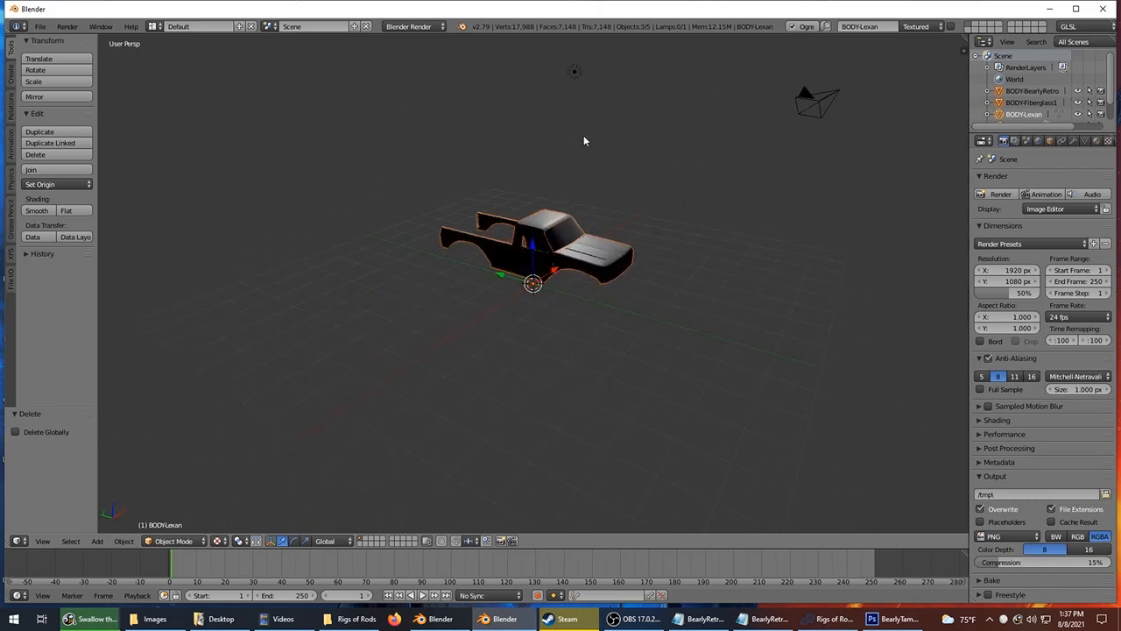
left_click(219, 541)
left_click(234, 501)
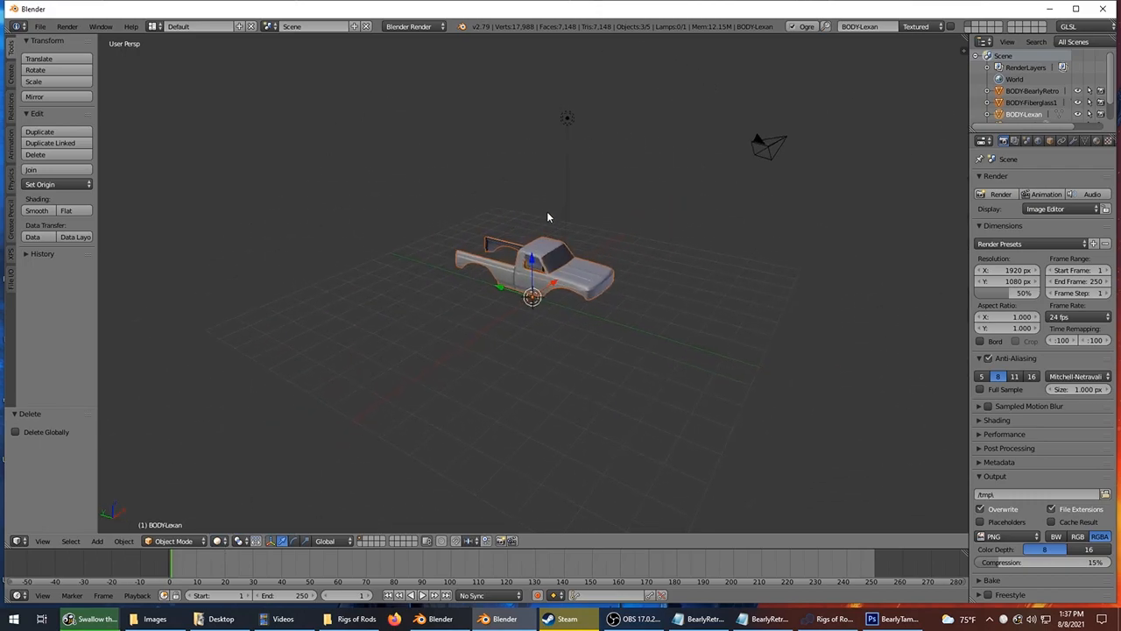
scroll(505, 298, "up", 5)
middle_click_drag(505, 298, 174, 76)
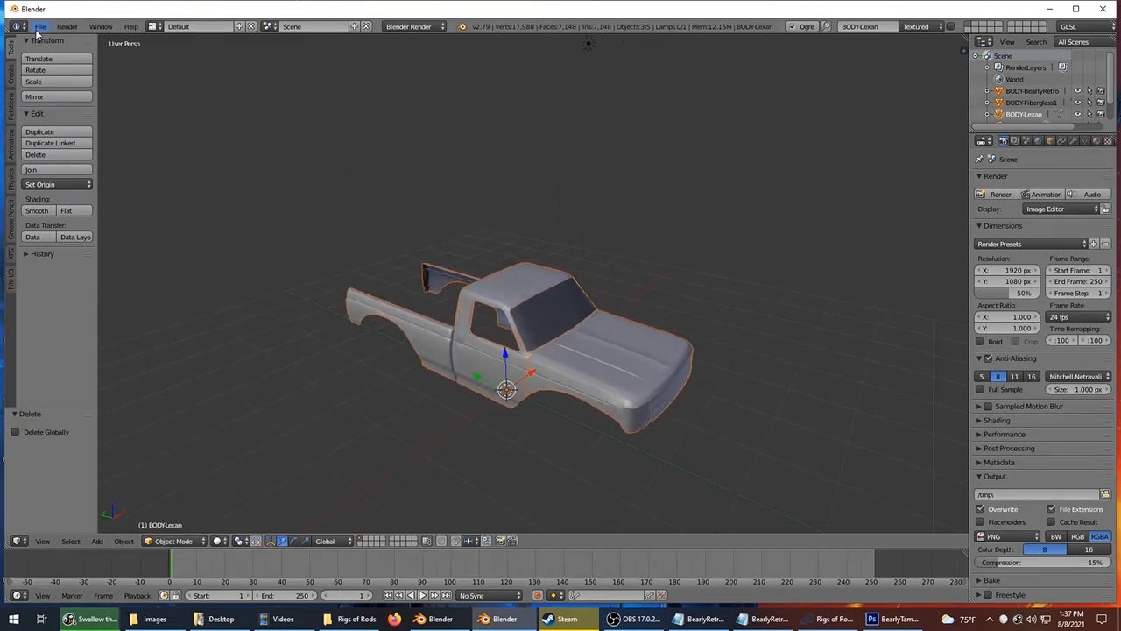
Append the 88KC object from 88Bt.blend on the desktop into the scene.
left_click(40, 26)
left_click(59, 220)
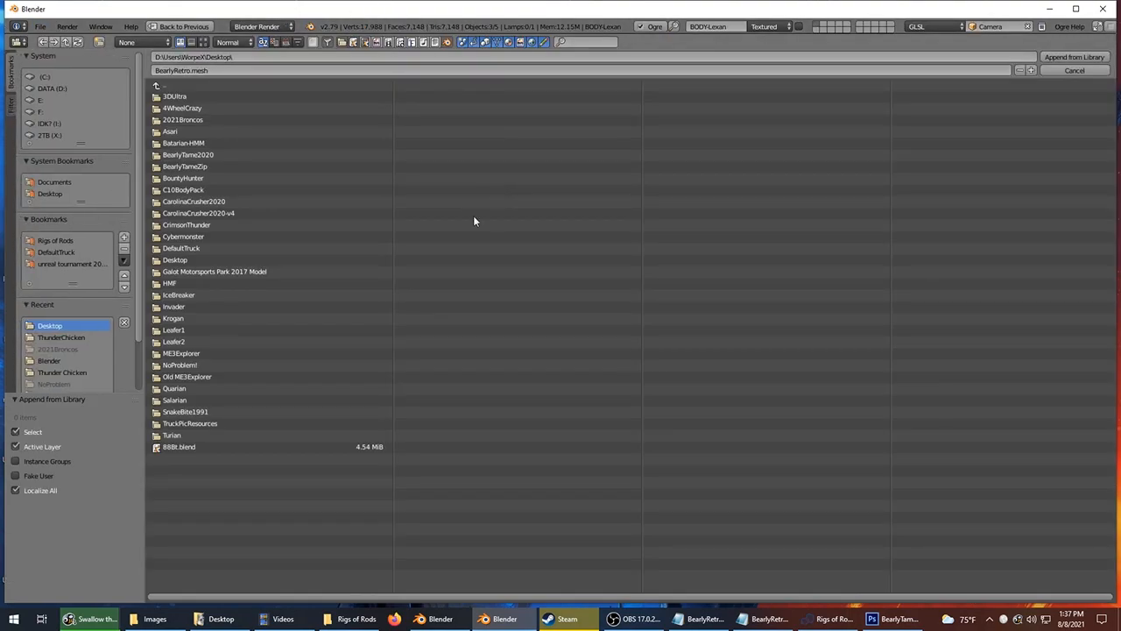
double_click(203, 449)
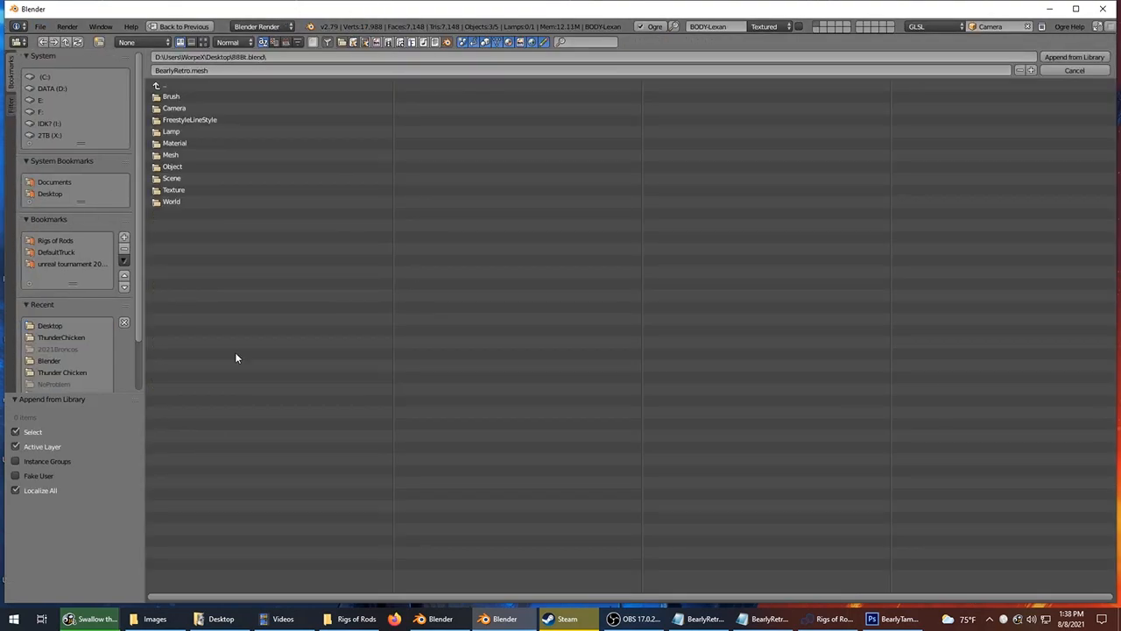
left_click(186, 165)
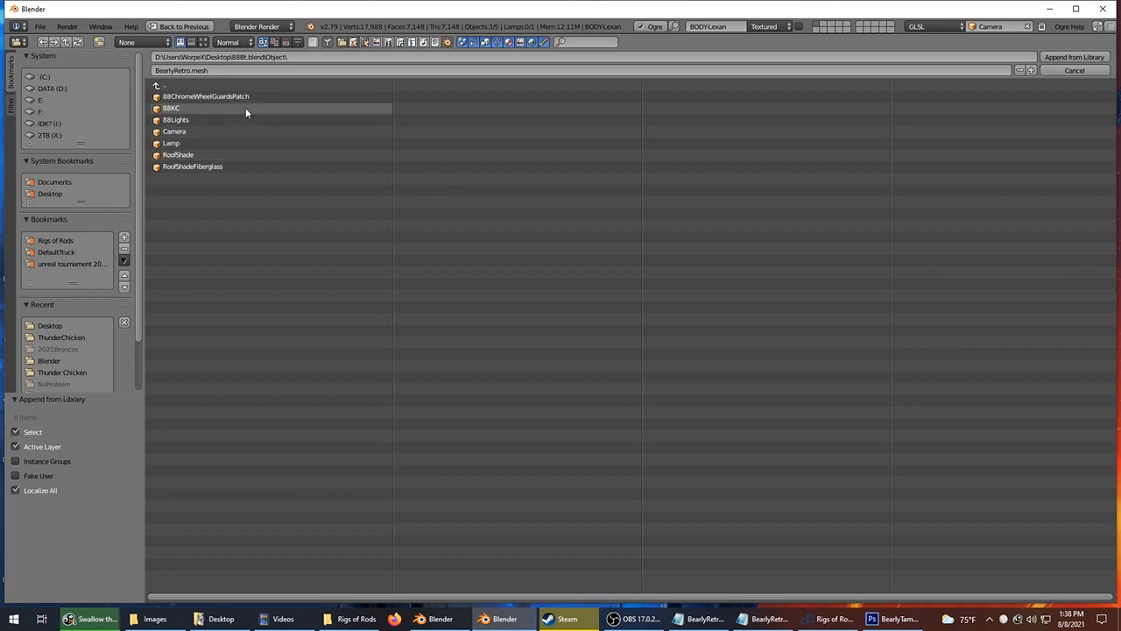
left_click(208, 109)
double_click(208, 109)
middle_click_drag(338, 143, 410, 150)
scroll(389, 150, "up", 1)
Append the 88Lights object from 88Bt.blend.
left_click(41, 26)
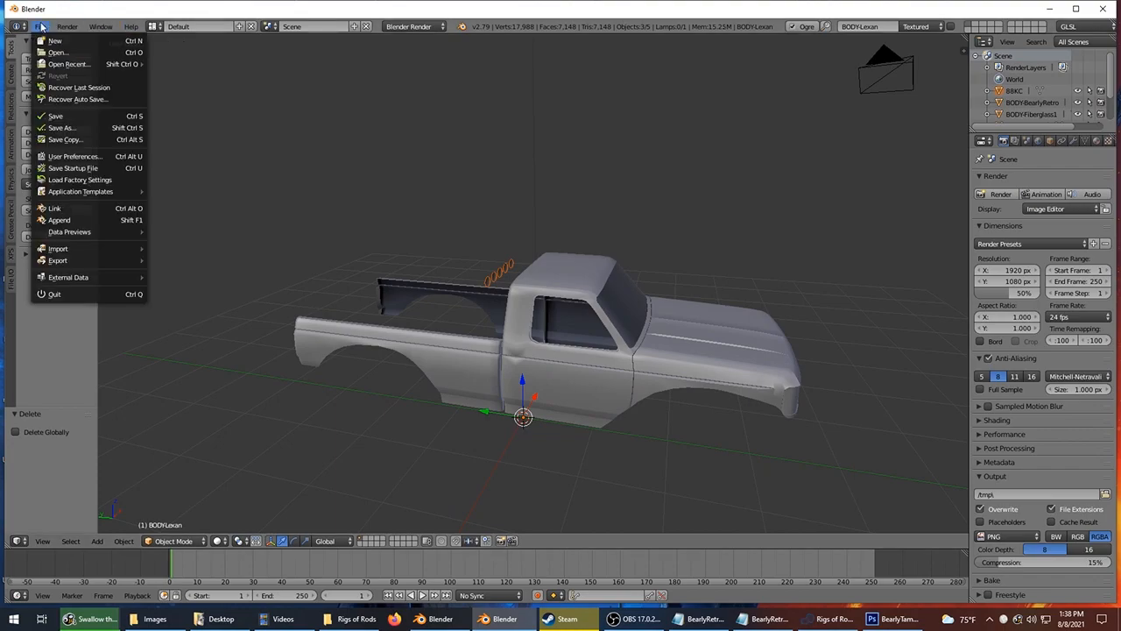
left_click(83, 221)
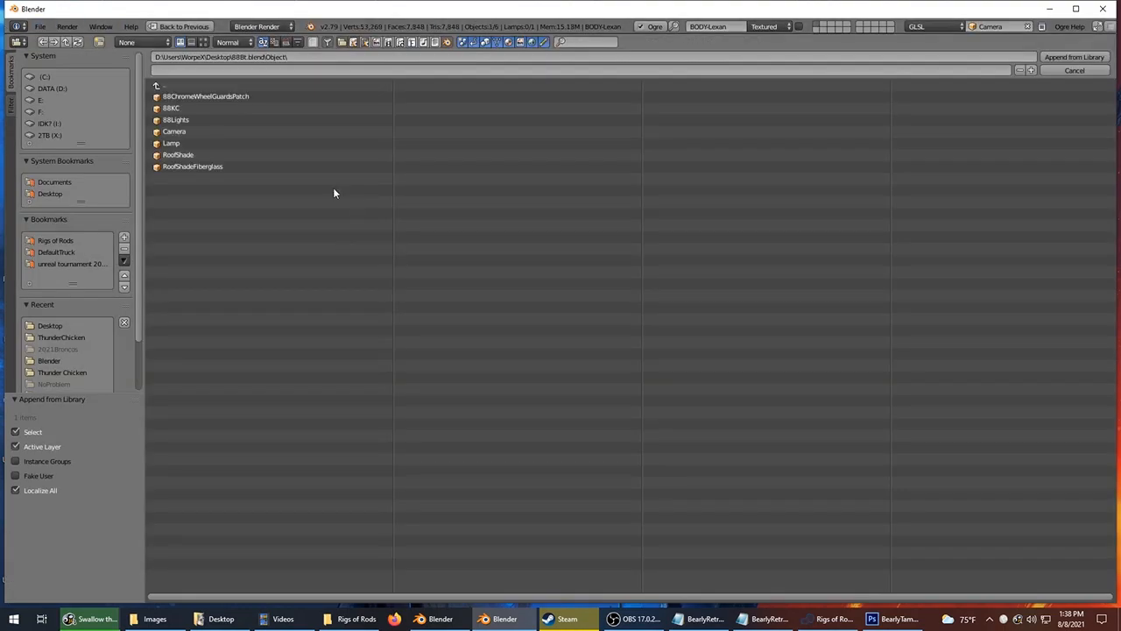
double_click(178, 120)
middle_click_drag(184, 124, 225, 115)
Append the RoofShade and RoofShadeFiberglass objects from 88Bt.blend.
left_click(40, 26)
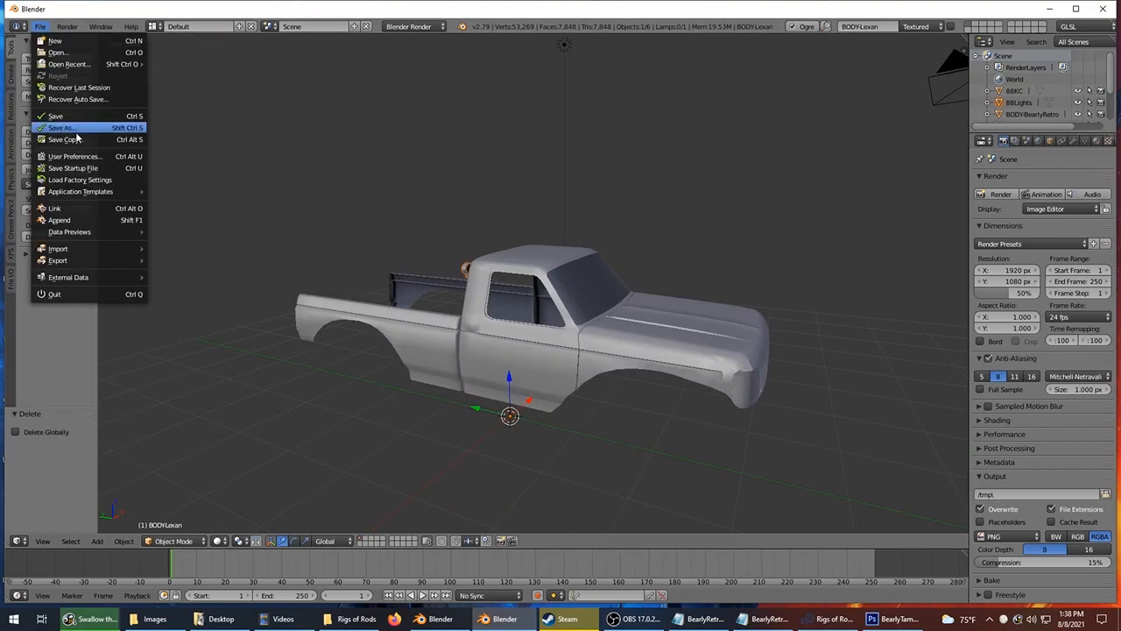
left_click(79, 221)
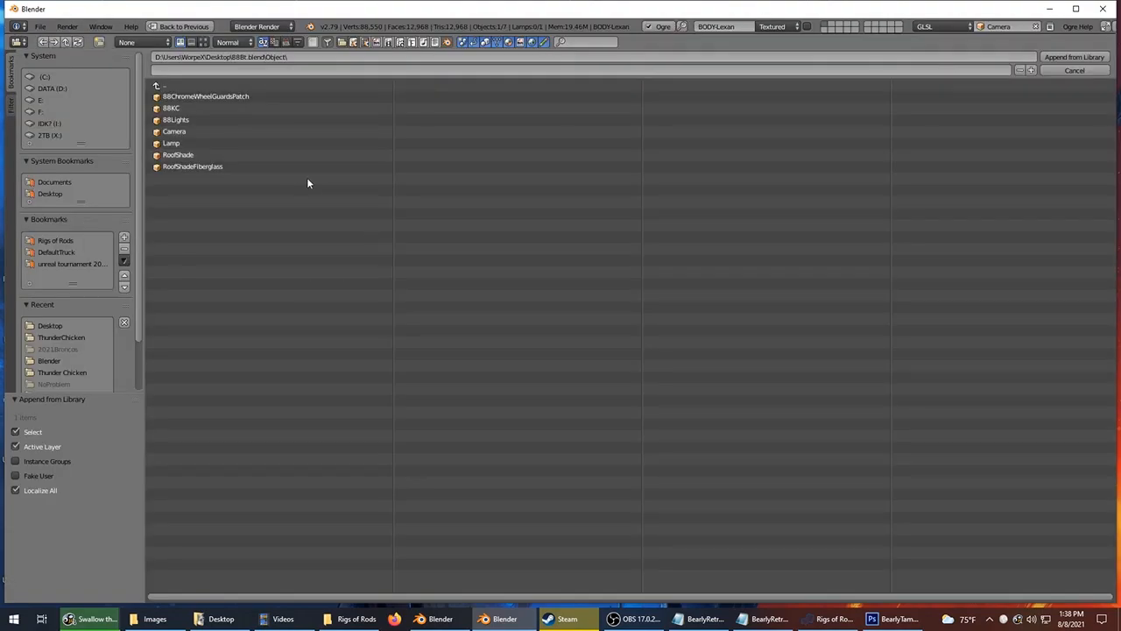
double_click(208, 158)
left_click(40, 26)
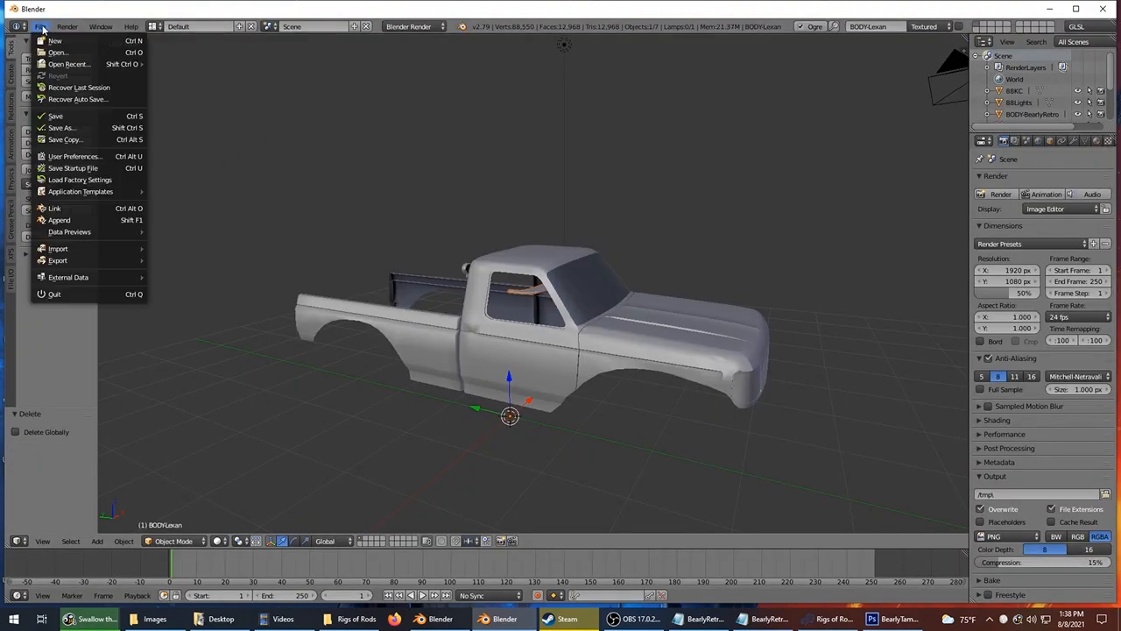
left_click(79, 219)
double_click(267, 166)
middle_click_drag(490, 172, 800, 145)
scroll(516, 171, "up", 2)
scroll(516, 170, "down", 1)
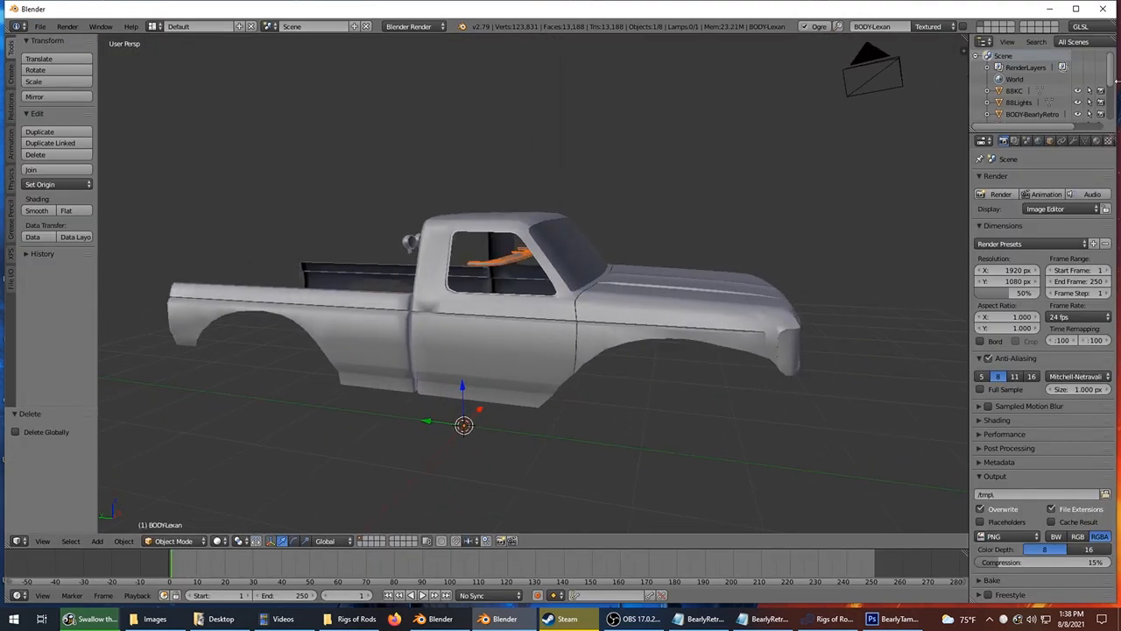
Enlarge the object list, select RoofShade together with RoofShadeFiberglass, and move them forward and up toward the cab roof.
left_click_drag(1041, 129, 1042, 250)
middle_click_drag(728, 187, 567, 270)
left_click(1021, 173, "ctrl")
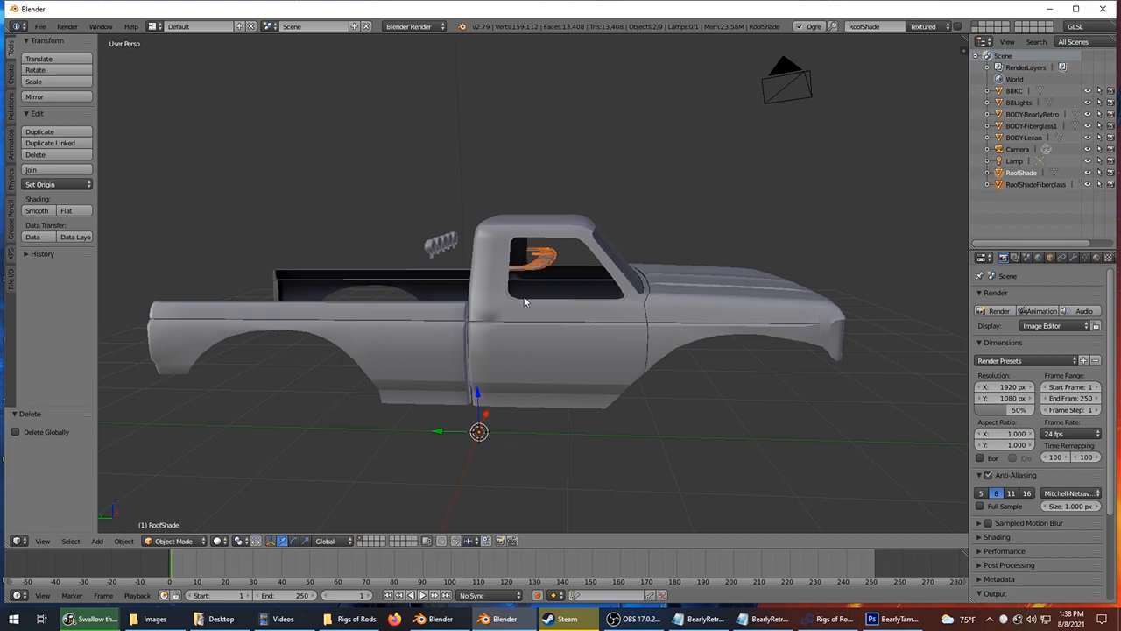
left_click_drag(429, 431, 479, 430)
left_click_drag(530, 396, 539, 367)
middle_click_drag(540, 351, 481, 372)
Fine-tune the roof shade's position along the roof's front edge above the windshield, undoing the last nudge.
left_click_drag(515, 374, 481, 397)
left_click_drag(458, 391, 458, 386)
middle_click_drag(529, 395, 547, 306)
left_click_drag(435, 423, 422, 420)
middle_click_drag(561, 261, 603, 237)
scroll(602, 238, "up", 5)
scroll(603, 238, "down", 2)
left_click_drag(460, 503, 446, 504, "shift")
key("ctrl+z")
Reselect RoofShade and RoofShadeFiberglass together and nudge them along the X axis on the roof.
key("a")
middle_click_drag(519, 293, 385, 351)
right_click(472, 343)
scroll(386, 350, "down", 3)
middle_click_drag(176, 166, 251, 175)
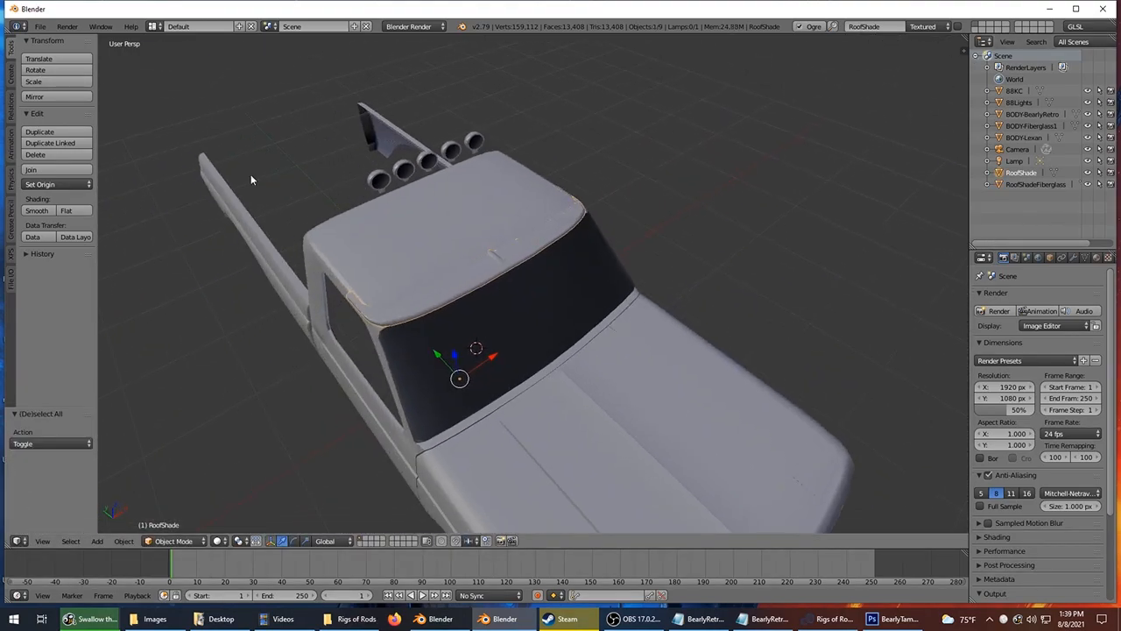
left_click(1032, 186, "shift")
key("g")
key("x")
left_click(94, 90)
middle_click_drag(412, 236, 490, 389)
key("g")
key("y")
right_click(525, 409)
Select 88KC and 88Lights, move them forward along Y and raise them 0.422 along Z to roof height.
middle_click_drag(500, 343, 661, 229)
left_click(1015, 92)
left_click(1019, 103, "shift")
key("g")
key("y")
left_click(541, 375)
key("g")
key("z")
left_click(526, 232)
middle_click_drag(381, 131, 448, 164)
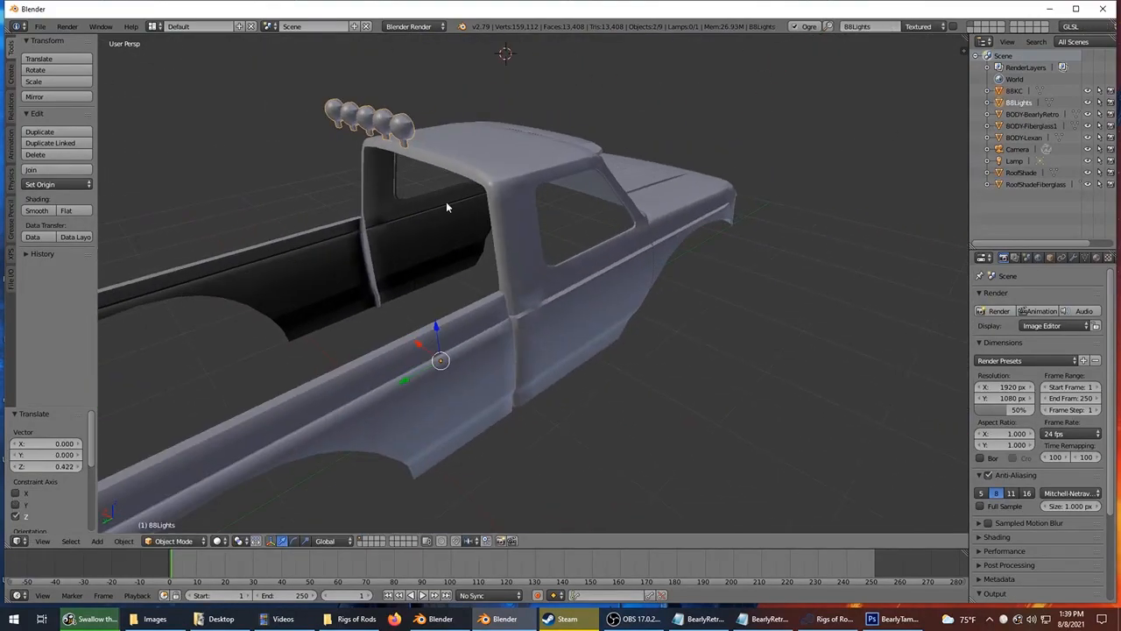
Move the roof lights further onto the cab roof, lower them slightly and shift them 0.031 along X.
left_click_drag(404, 380, 435, 365)
middle_click_drag(578, 228, 502, 253)
left_click_drag(409, 347, 443, 344)
middle_click_drag(484, 263, 502, 188)
left_click_drag(457, 389, 457, 394)
middle_click_drag(500, 269, 613, 302)
left_click_drag(489, 447, 495, 446)
middle_click_drag(495, 446, 574, 237)
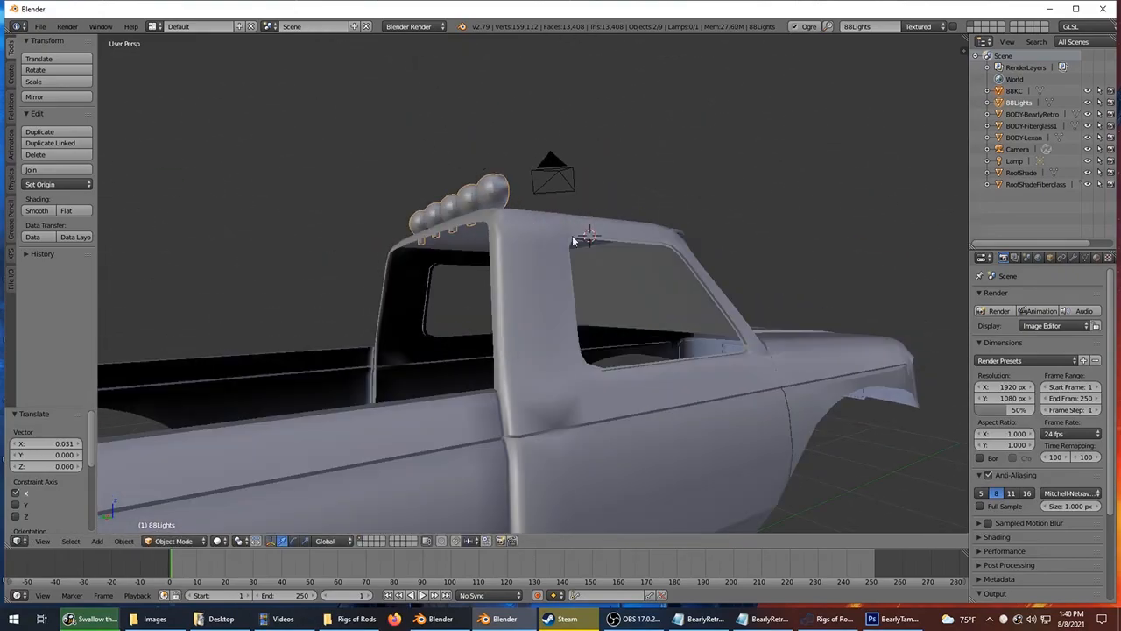
Raise the roof lights 0.034 along Z so their mounts sit at the roof surface.
scroll(574, 236, "down", 3)
left_click_drag(477, 527, 485, 526)
key("ctrl+z")
middle_click_drag(575, 300, 528, 282)
left_click_drag(508, 466, 508, 462)
middle_click_drag(549, 309, 477, 307)
scroll(482, 249, "up", 5)
middle_click_drag(481, 249, 561, 326)
scroll(649, 348, "up", 1)
scroll(605, 334, "up", 2)
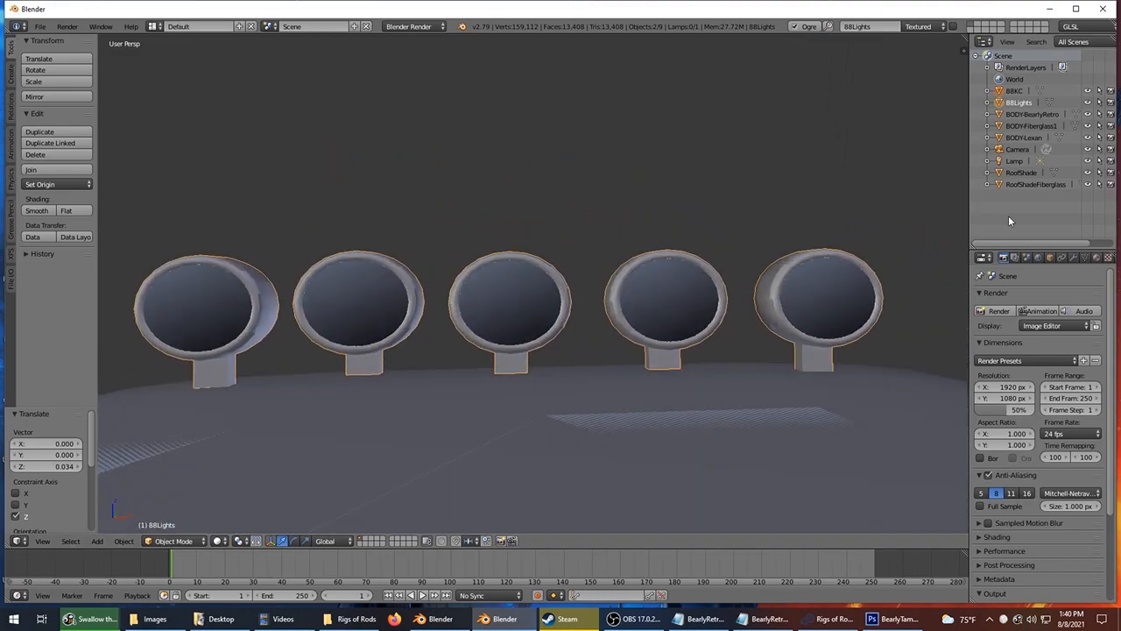
Open the 88Lights mesh in Edit Mode and deselect all of its geometry.
left_click(1018, 114)
left_click(1017, 103)
left_click(988, 102)
left_click(1011, 114)
middle_click_drag(565, 195, 616, 193)
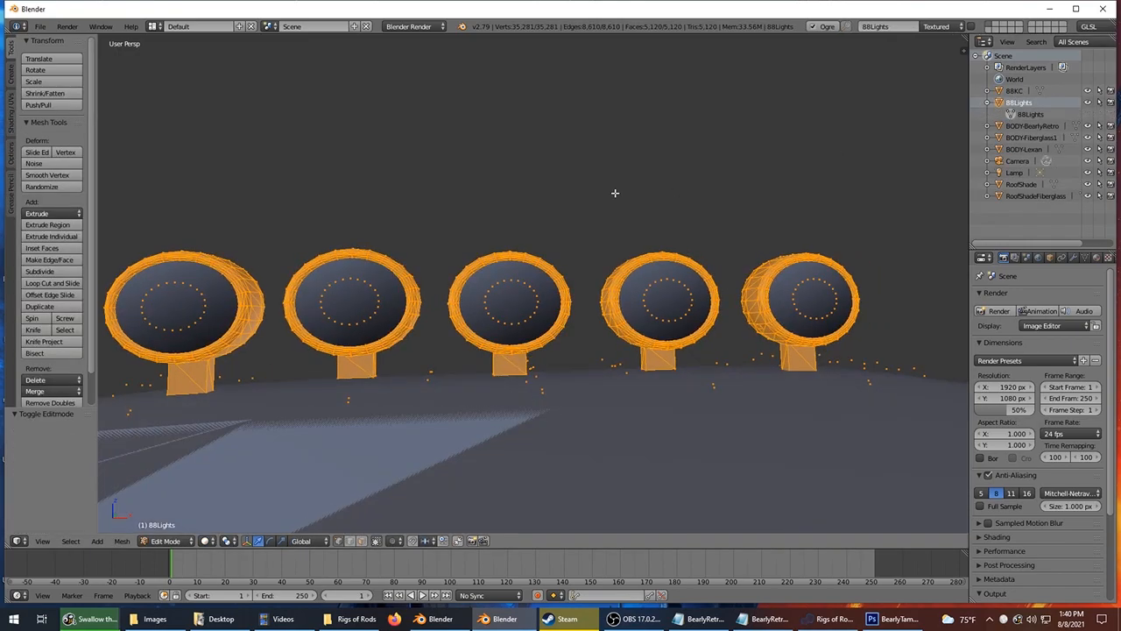
key("a")
middle_click_drag(531, 253, 597, 247, "shift")
middle_click_drag(541, 282, 524, 297)
Try to remove the stray vertices of the lights with the Delete Loose clean-up.
left_click(119, 541)
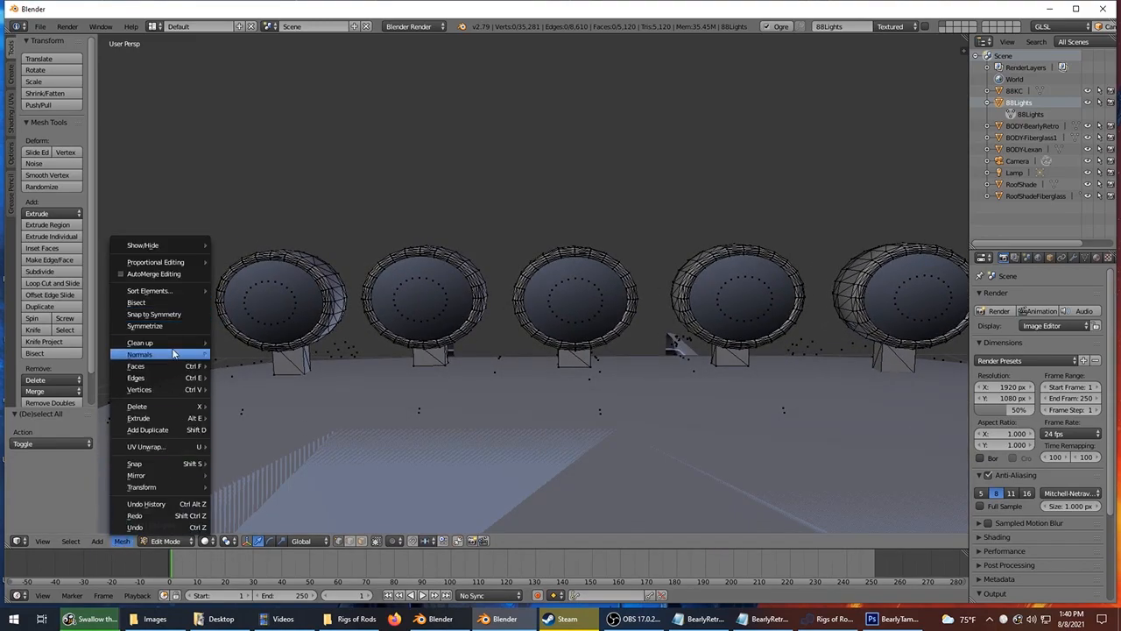
mouse_move(169, 347)
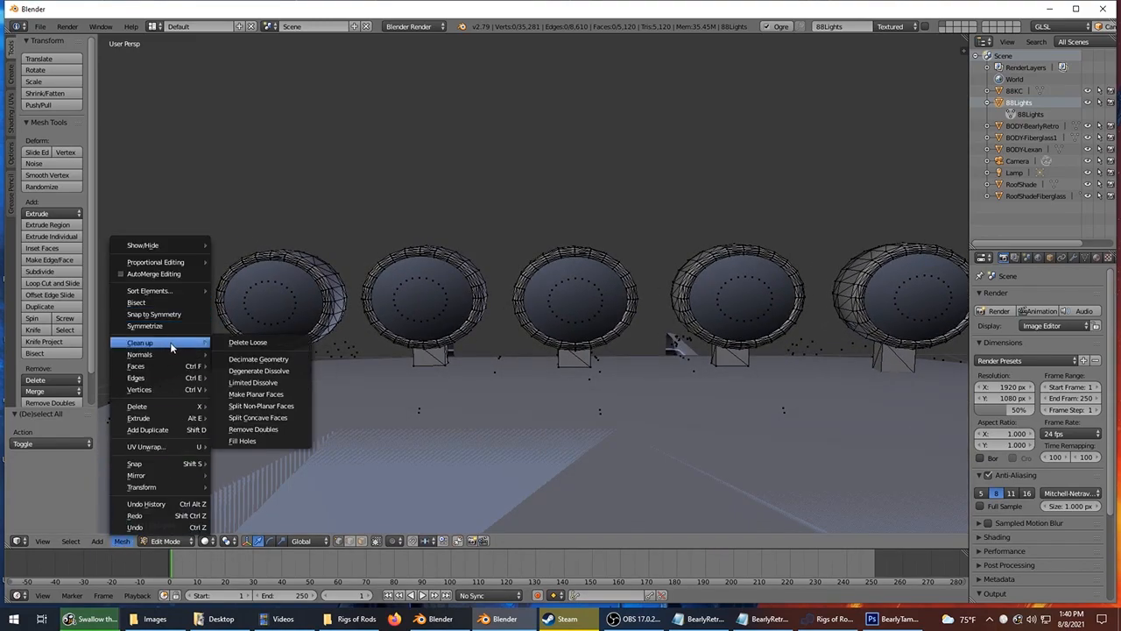
left_click(236, 343)
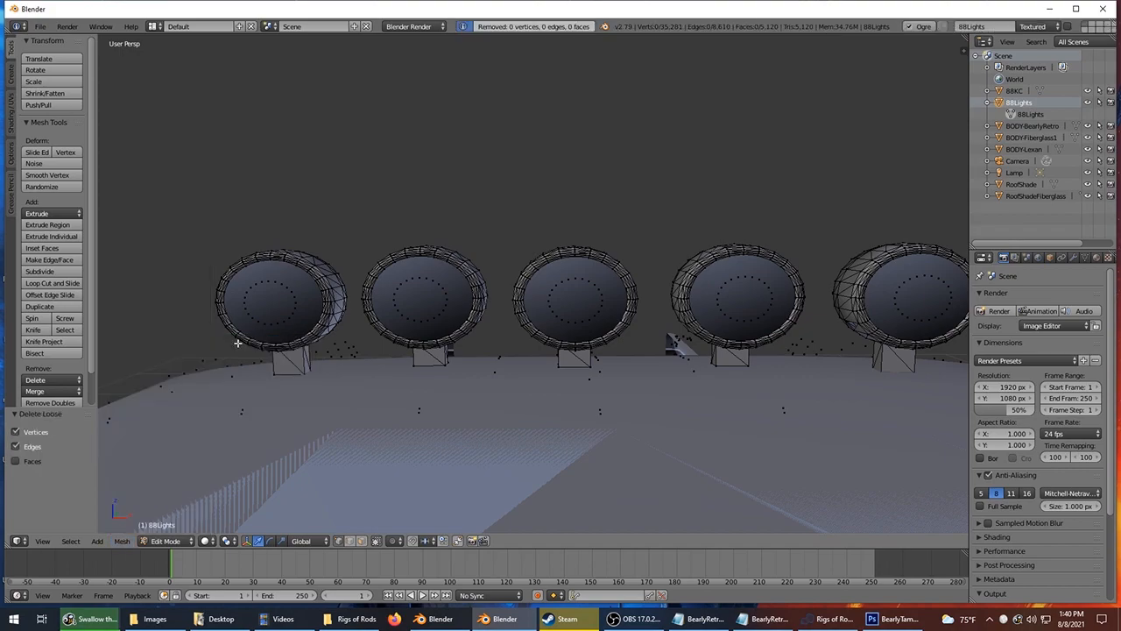
left_click(122, 541)
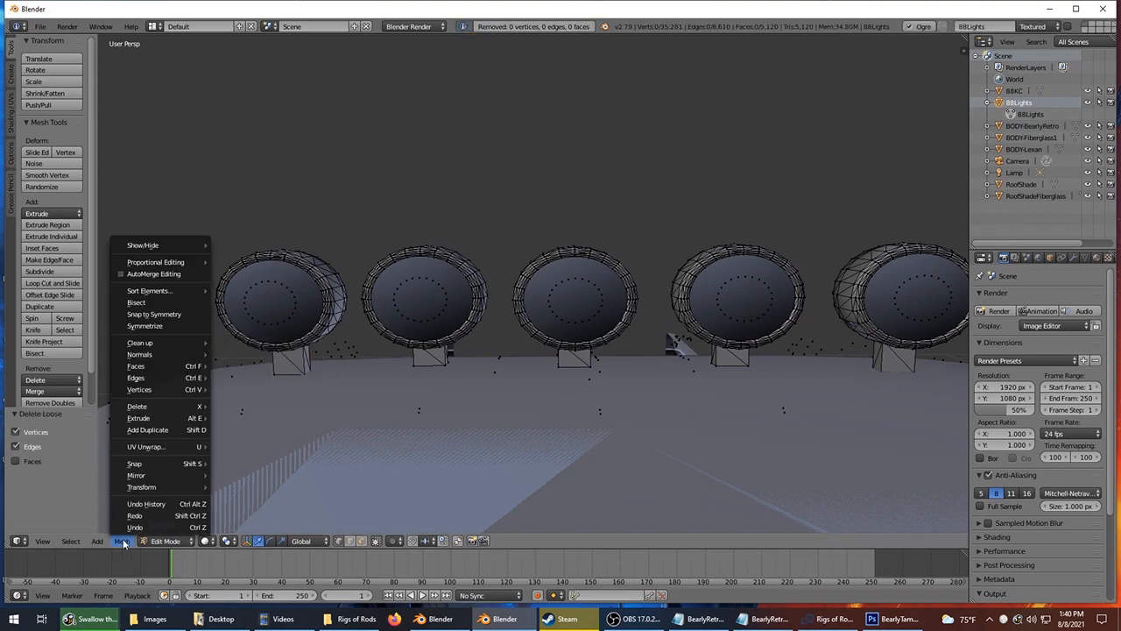
left_click(72, 544)
Select all loose geometry in the 88Lights mesh and delete its vertices.
left_click(70, 541)
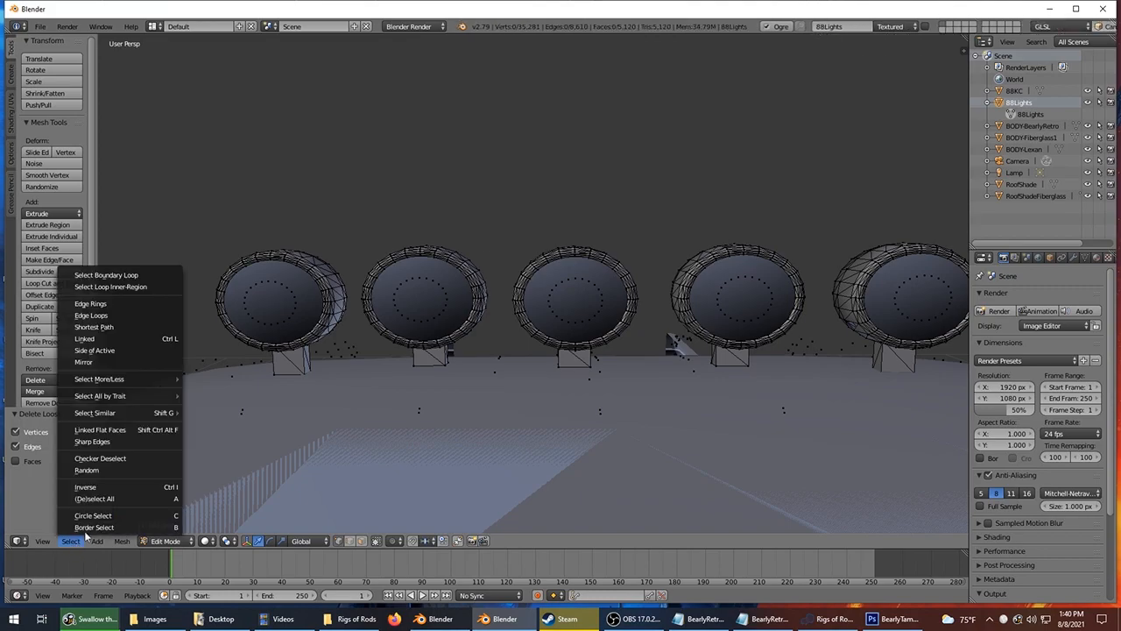
mouse_move(131, 396)
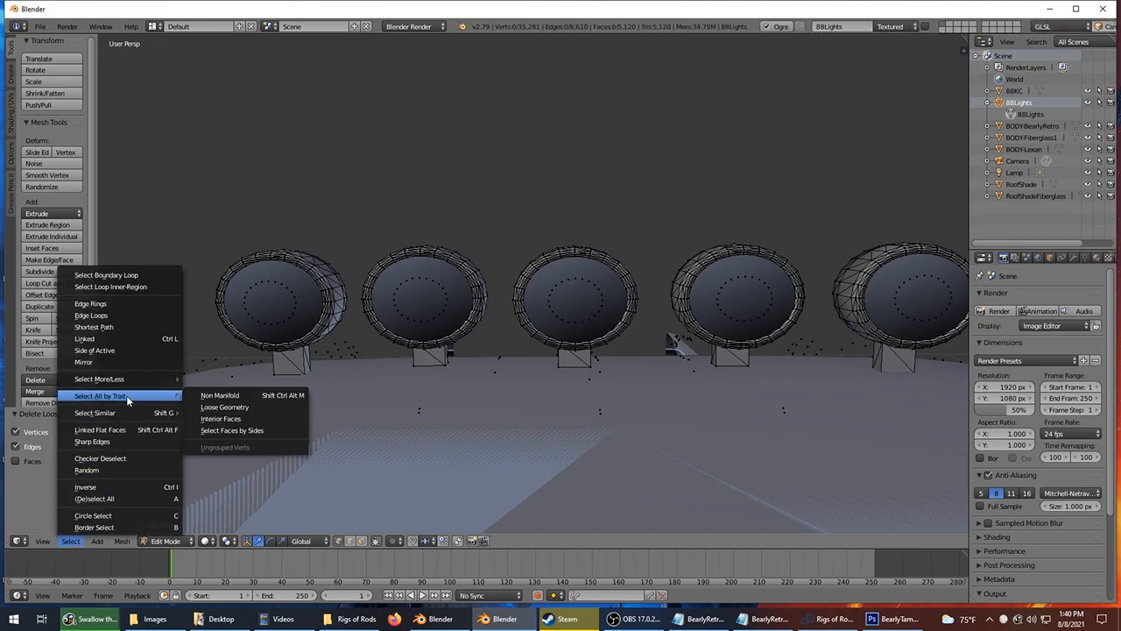
left_click(246, 408)
key("x")
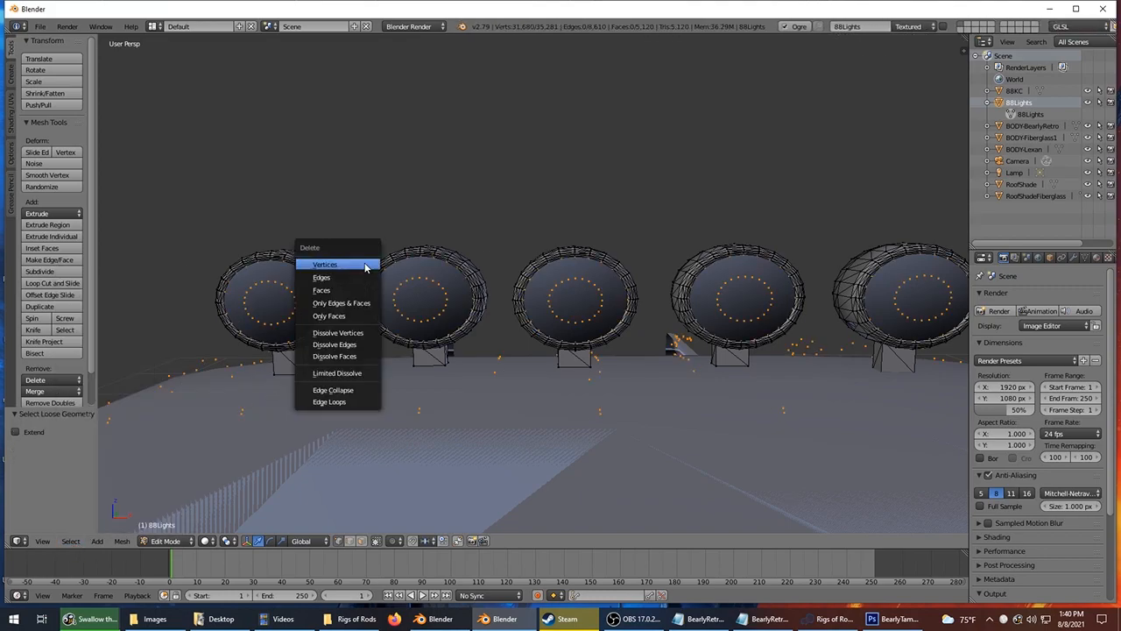
left_click(365, 266)
Allow selecting hidden vertices, circle-select the mount base of the second light, and lower it toward the roof.
middle_click_drag(461, 130, 466, 203)
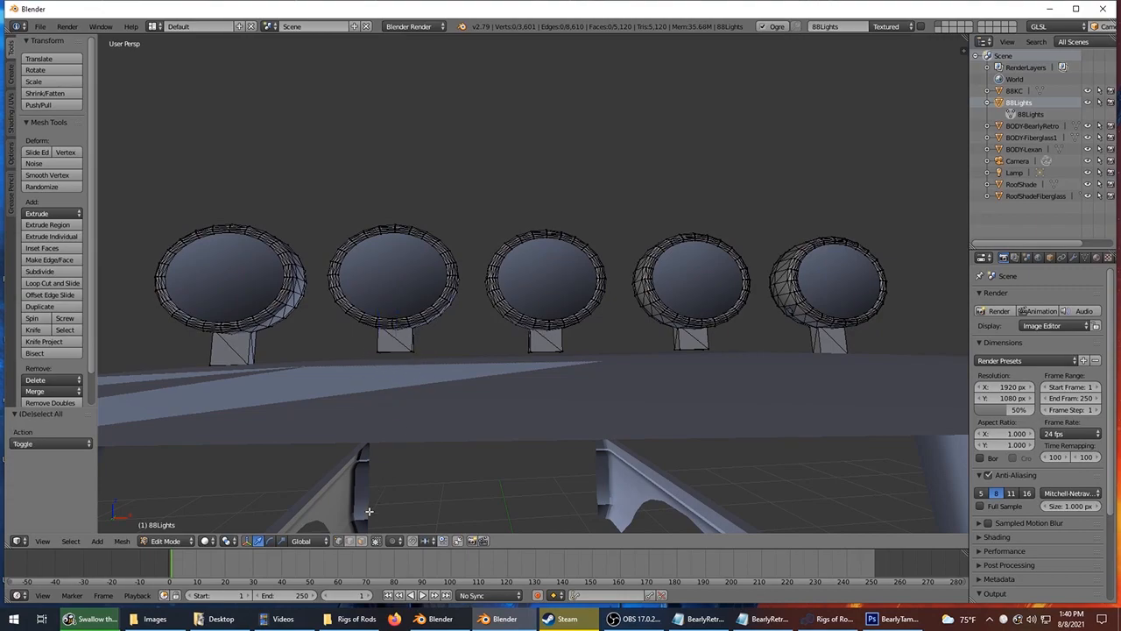
left_click(374, 541)
key("c")
left_click_drag(377, 359, 423, 360)
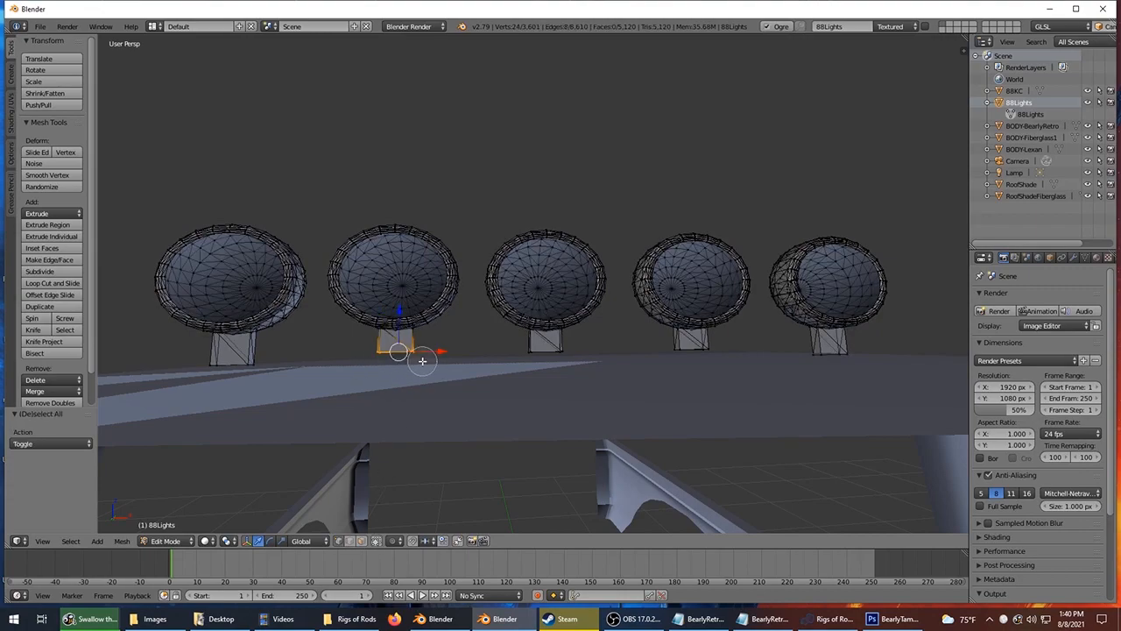
left_click_drag(400, 312, 401, 325)
mouse_move(415, 309)
middle_mouse_down()
mouse_move(425, 318)
mouse_move(405, 323)
middle_mouse_up()
left_click_drag(405, 322, 409, 321)
key("a")
Circle-select the mount base of the middle light, lower it toward the roof, and clear the selection.
middle_click_drag(461, 317, 430, 323)
key("c")
left_click_drag(438, 356, 482, 361)
right_click(486, 363)
middle_click_drag(500, 257, 499, 255)
left_click_drag(458, 311, 458, 320)
middle_click_drag(590, 307, 456, 297, "shift")
key("a")
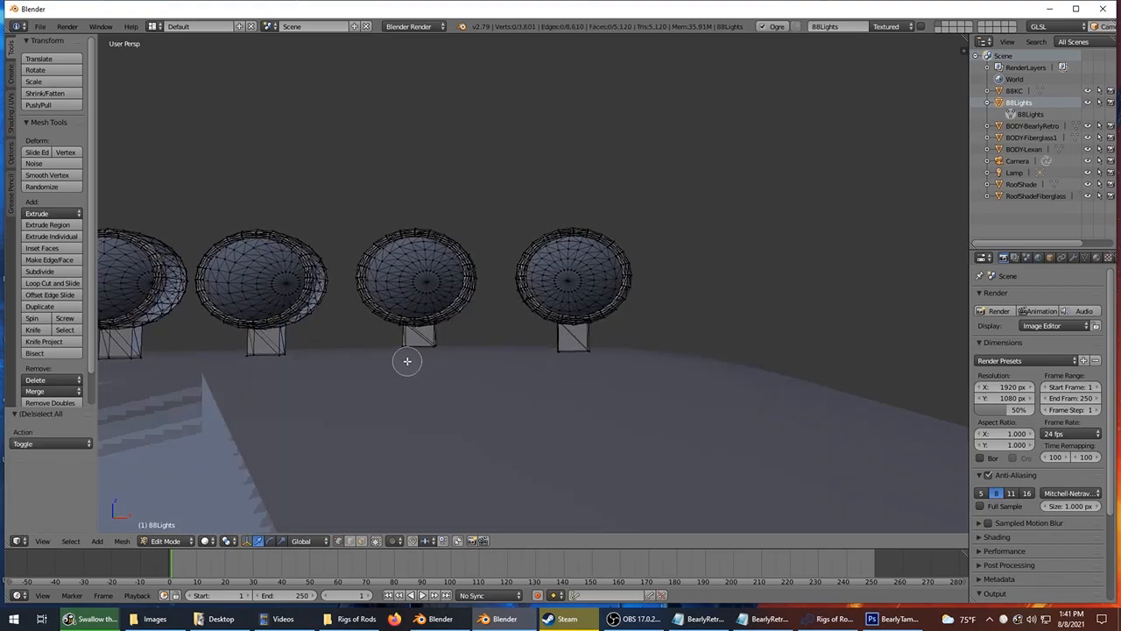
Circle-select the mount base of the fourth light, lower it toward the roof, and clear the selection.
left_click_drag(399, 354, 459, 354)
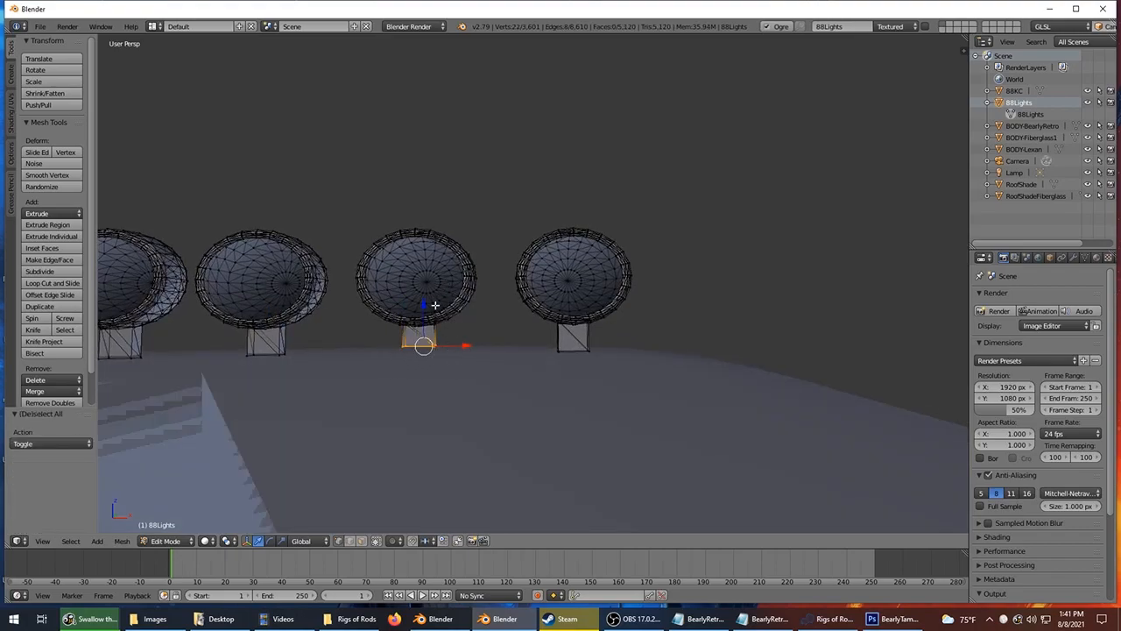
left_click_drag(424, 308, 427, 313)
key("a")
Circle-select the mount base of the second light from beneath the roof, raise it slightly along Z, and clear the selection.
middle_click_drag(512, 313, 470, 353)
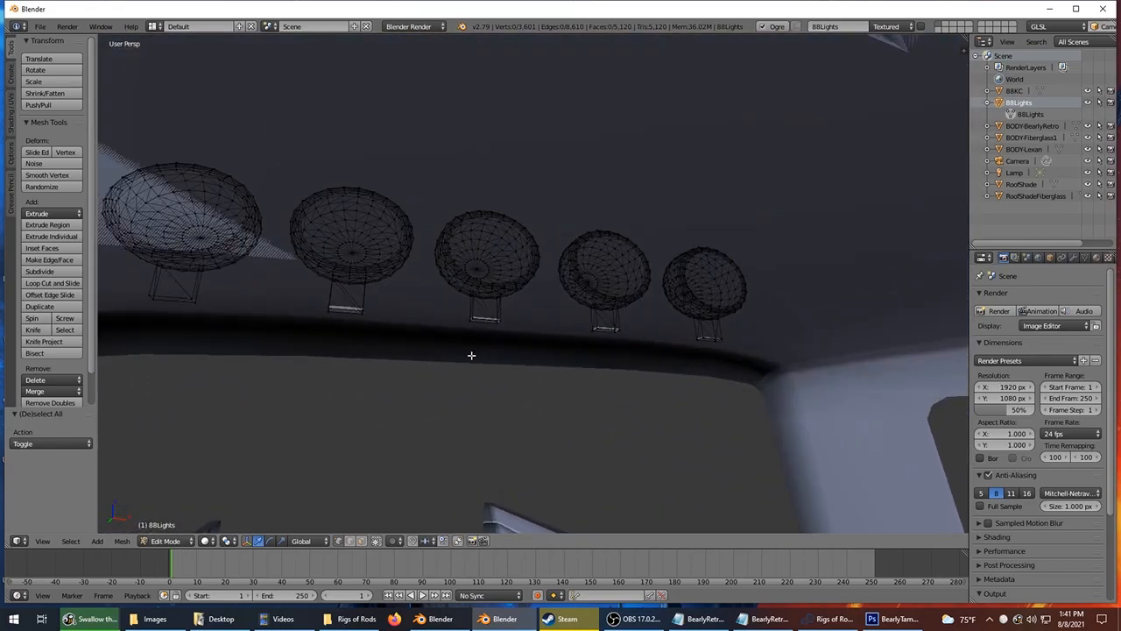
scroll(462, 358, "up", 2)
left_click_drag(252, 345, 308, 344)
right_click(307, 344)
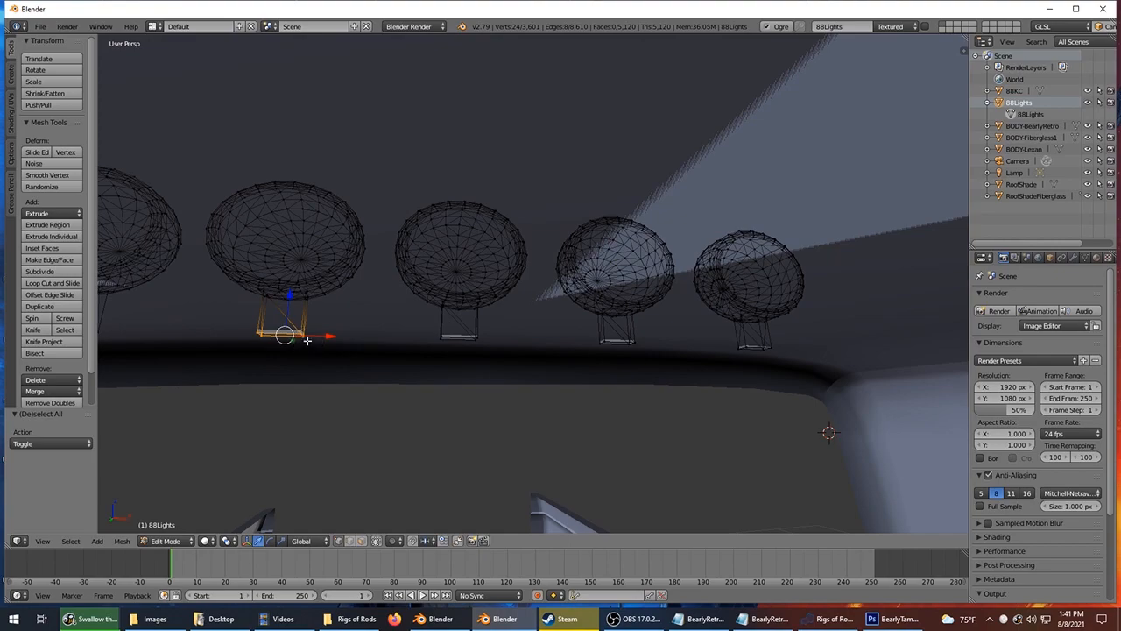
key("g")
key("z")
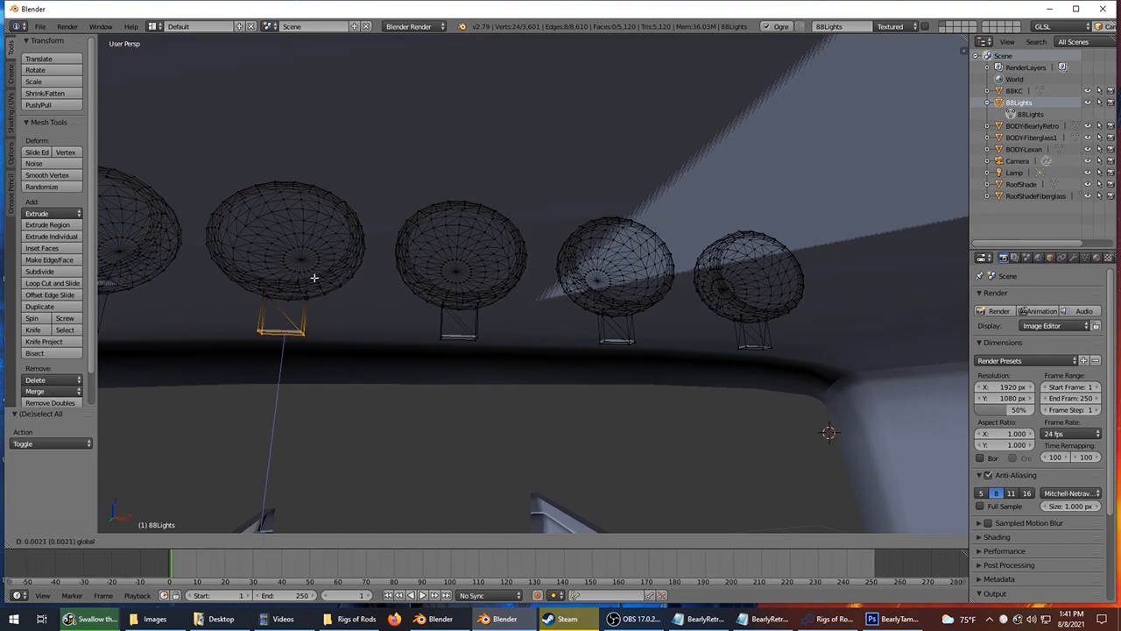
left_click(325, 272)
key("a")
Circle-select the mount base of the middle light, raise it slightly along Z, and clear the selection.
middle_click_drag(517, 285, 388, 319)
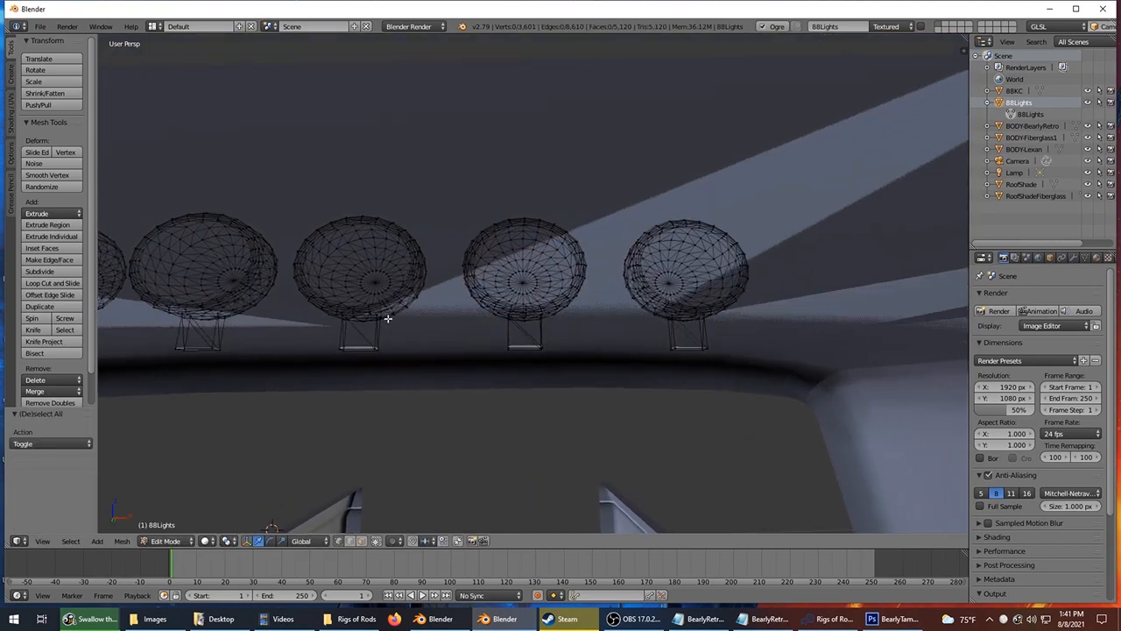
left_click_drag(333, 361, 378, 344)
right_click(378, 340)
key("g")
key("z")
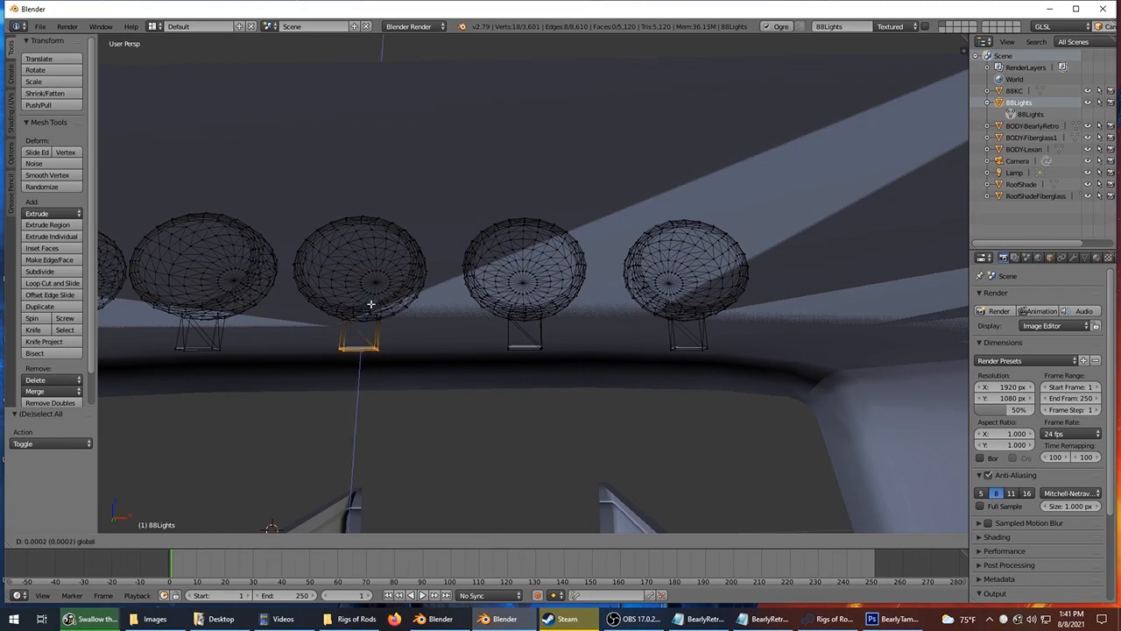
left_click(388, 295)
key("a")
Circle-select the mount base of the fourth light, adjust its height slightly along Z, and clear the selection.
middle_click_drag(571, 358, 403, 353)
key("c")
left_click_drag(369, 347, 413, 343)
right_click(429, 344)
left_click_drag(399, 303, 400, 302)
right_click(541, 354)
key("a")
Circle-select the mount base of the fifth light, adjust its height slightly, clear the selection, and leave Edit Mode.
key("c")
left_click_drag(540, 352, 585, 348)
right_click(594, 348)
left_click_drag(555, 298, 559, 294)
key("a")
scroll(559, 296, "down", 4)
middle_click_drag(559, 296, 578, 371)
key("a")
scroll(557, 368, "down", 4)
key("a")
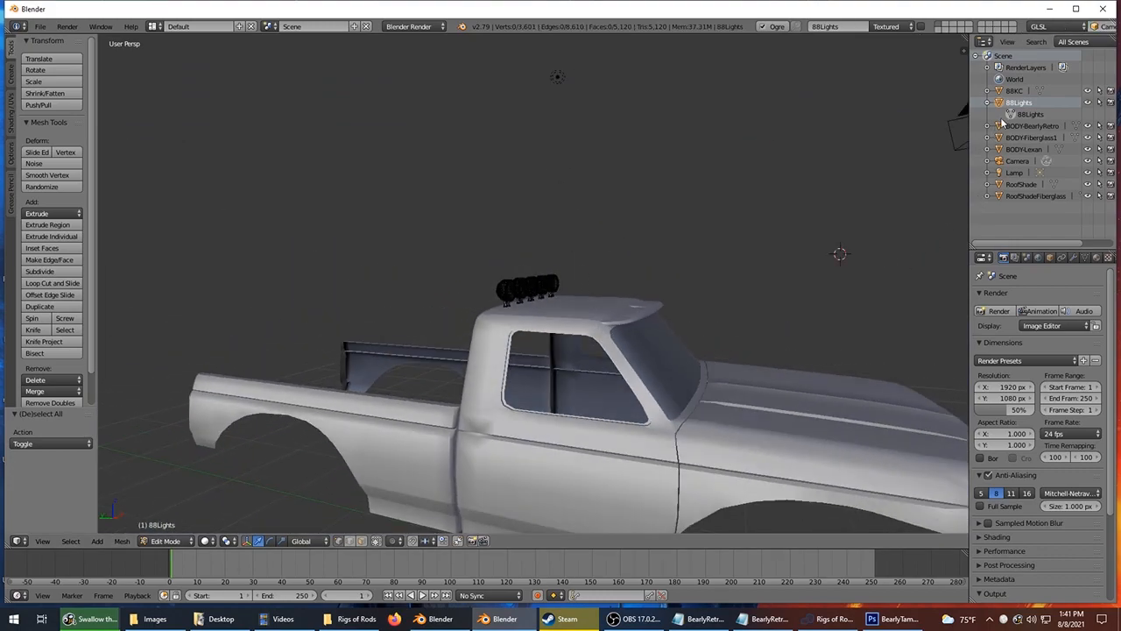
key("Tab")
scroll(931, 163, "down", 3)
middle_click_drag(525, 341, 495, 297)
scroll(523, 325, "up", 3)
scroll(545, 322, "down", 3)
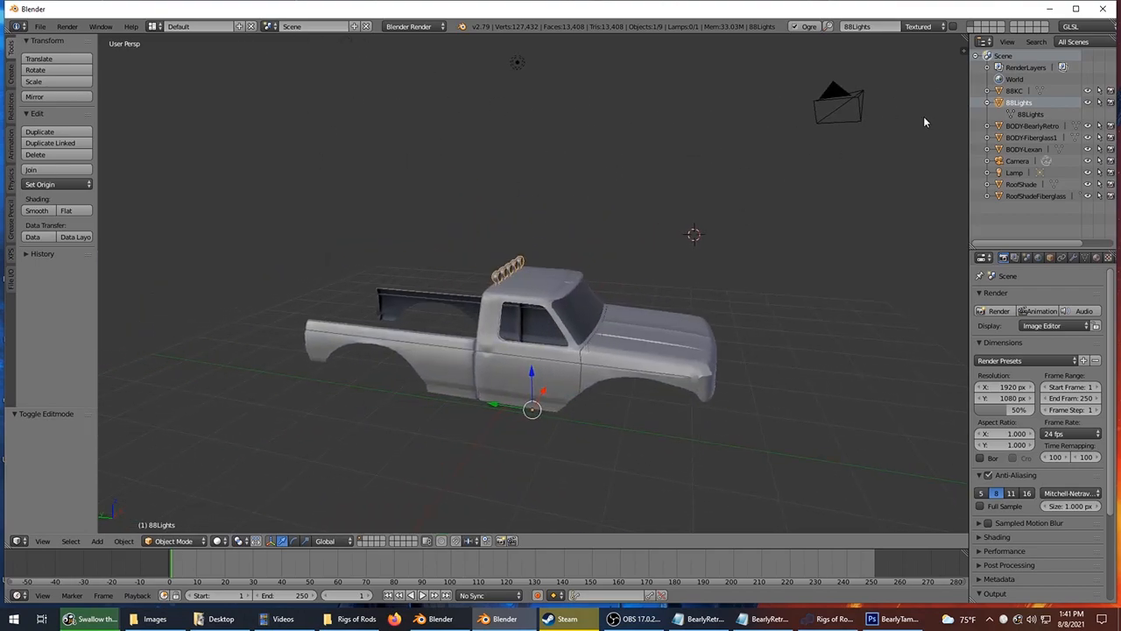
Select all loose geometry in the 88KC mesh, delete its vertices, and return to Object Mode.
left_click(987, 91)
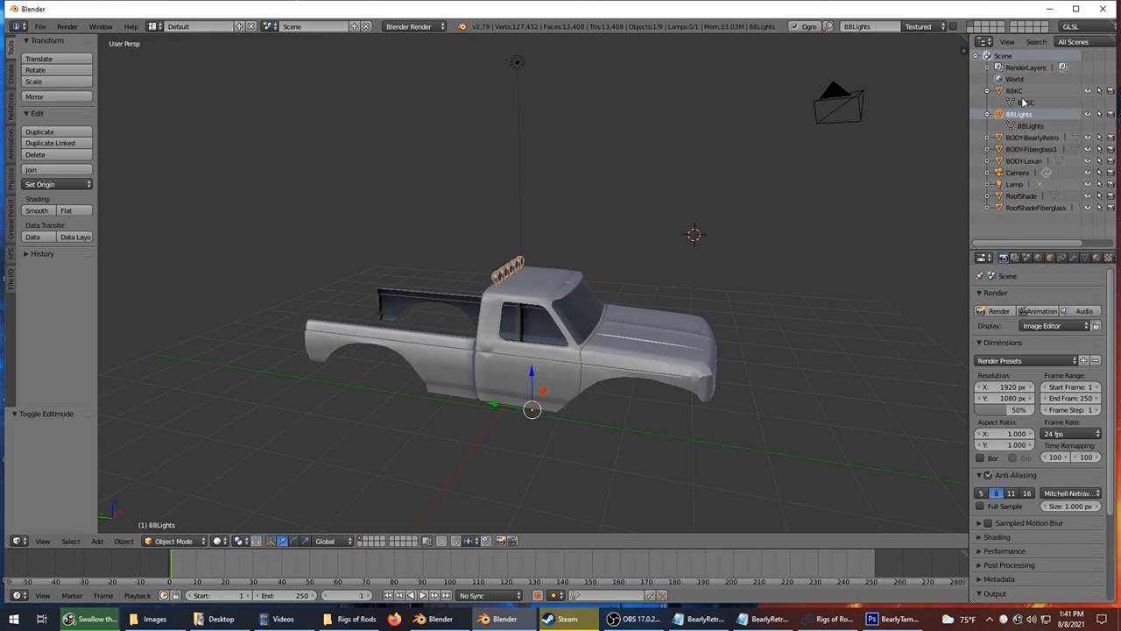
left_click(1023, 103)
left_click(1014, 106)
left_click(1015, 106)
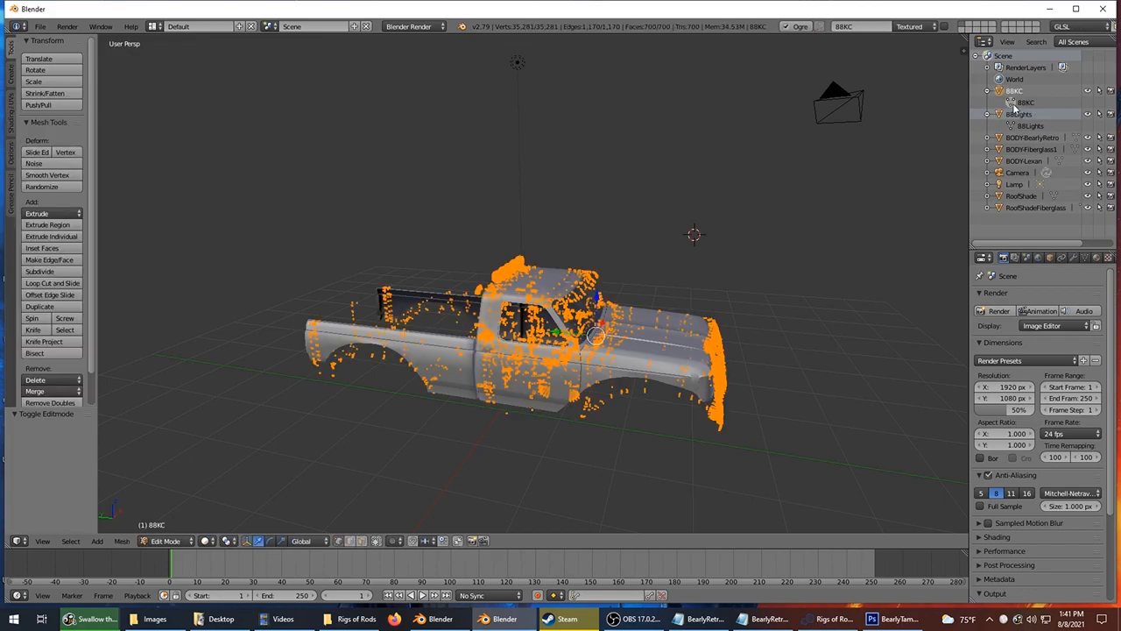
key("a")
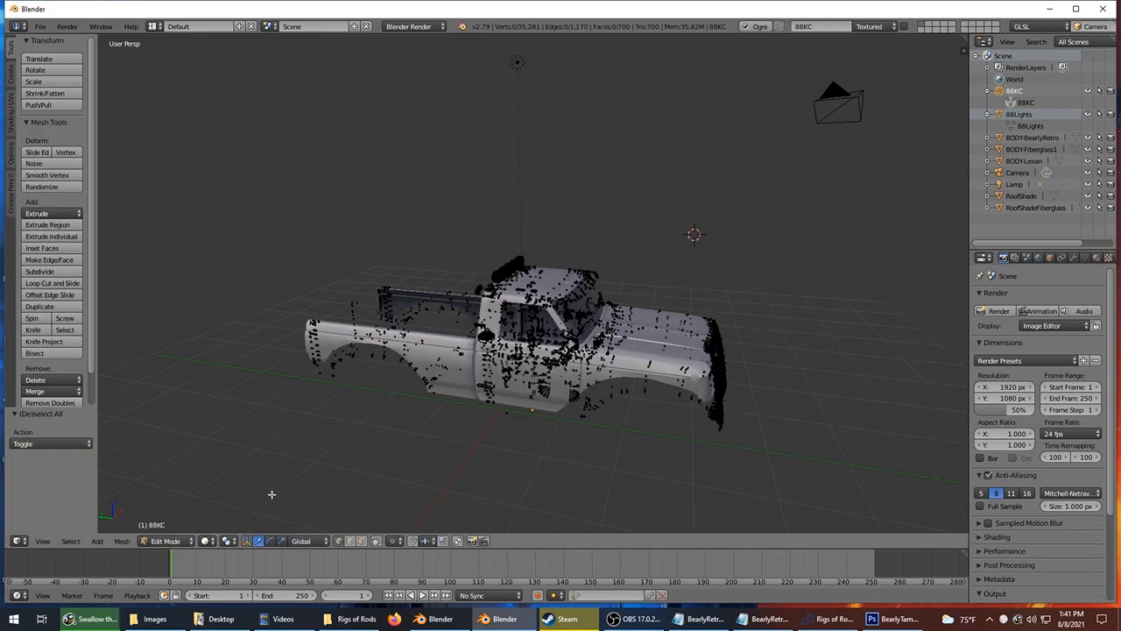
left_click(72, 542)
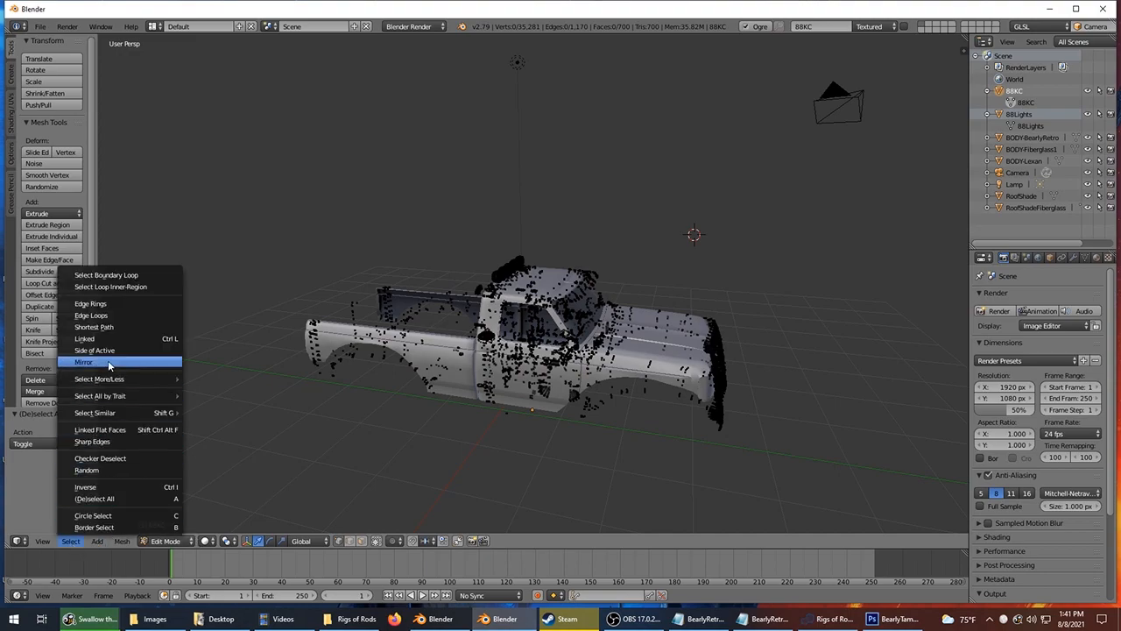
mouse_move(144, 396)
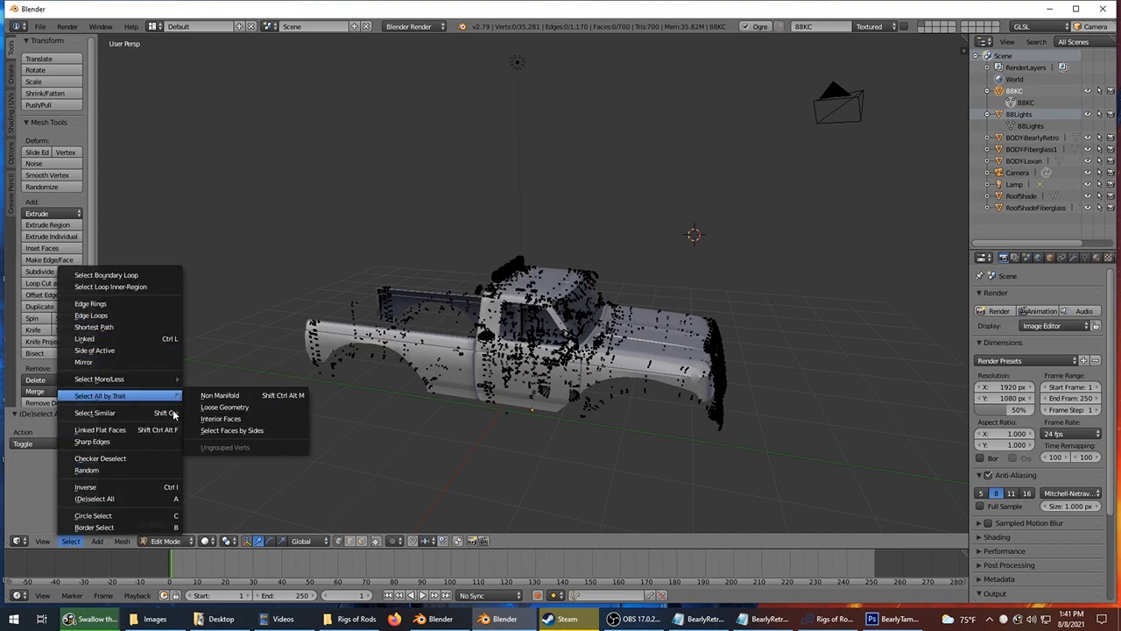
left_click(226, 407)
key("x")
left_click(341, 399)
middle_click_drag(487, 260, 941, 181)
left_click(1012, 103)
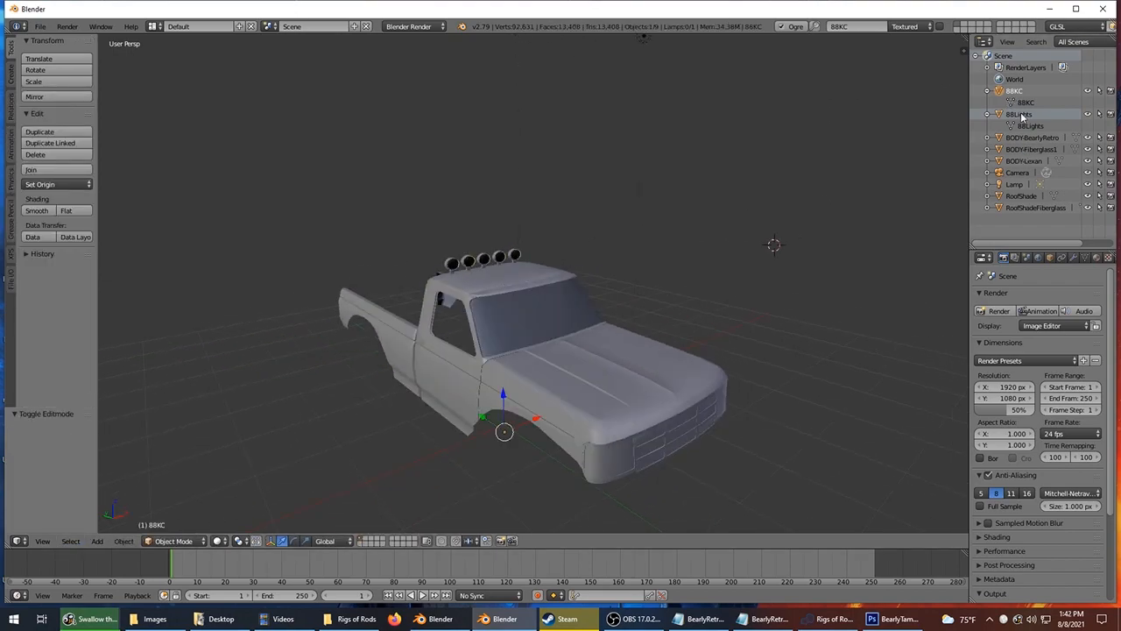
left_click(1013, 126)
left_click(1015, 129)
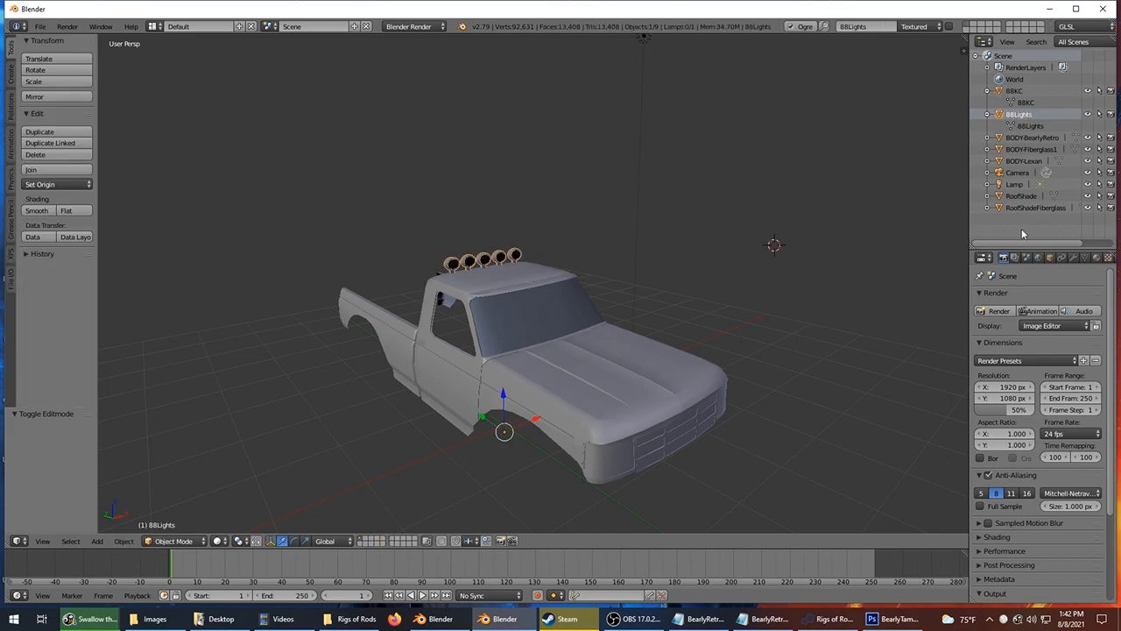
Select all loose geometry in the RoofShade mesh, delete its vertices, and return to Object Mode.
left_click(987, 197)
left_click(1033, 208)
middle_click_drag(614, 394, 167, 505)
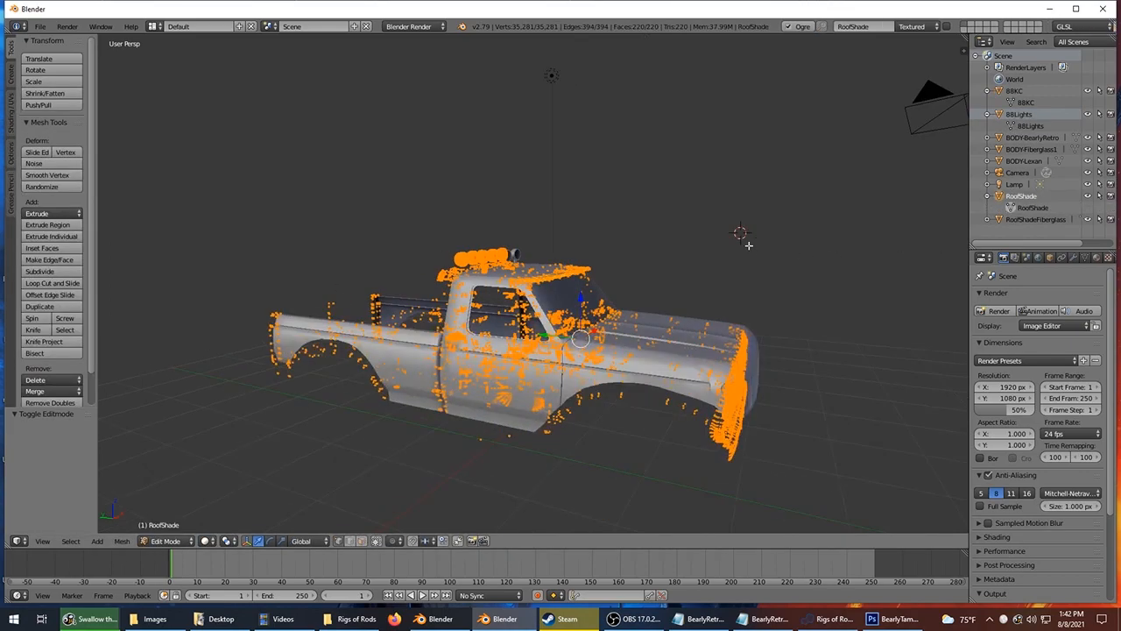
key("a")
left_click(70, 540)
mouse_move(122, 396)
left_click(249, 408)
key("x")
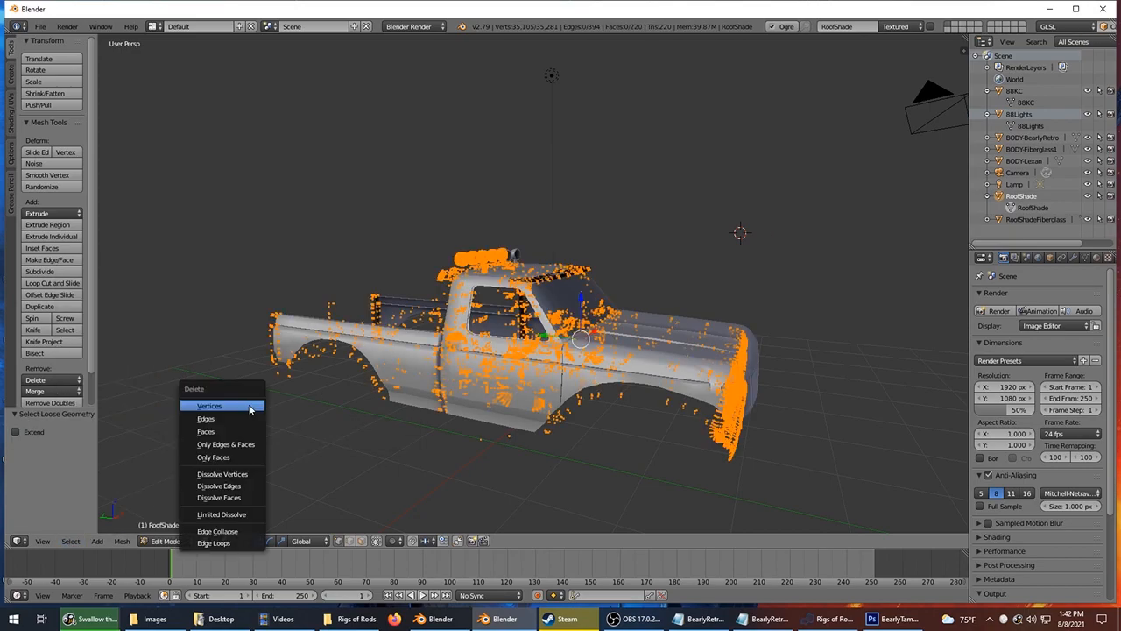
left_click(250, 406)
left_click(1012, 209)
Select all loose geometry in the RoofShadeFiberglass mesh, delete its vertices, and return to Object Mode.
left_click(988, 219)
left_click(1013, 233)
scroll(666, 267, "down", 1)
key("a")
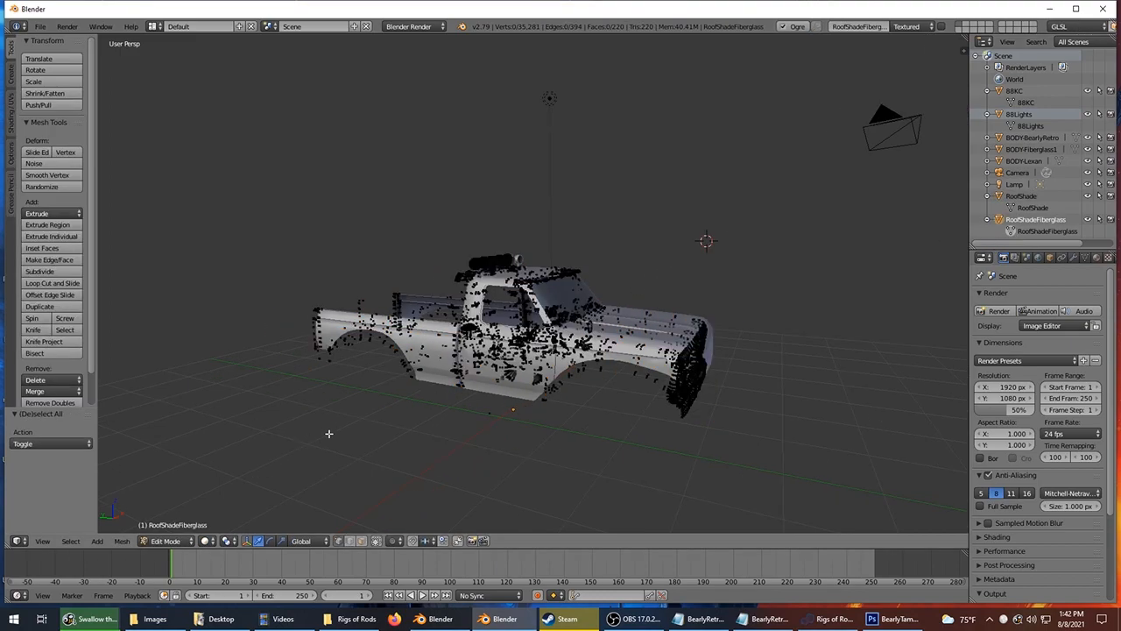
left_click(72, 540)
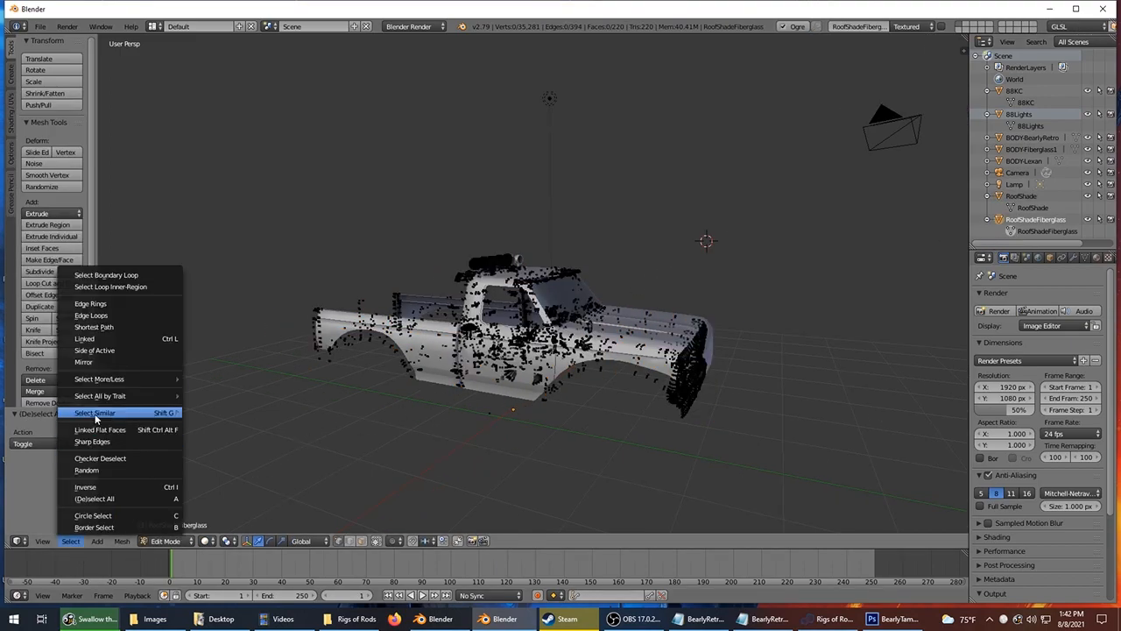
mouse_move(140, 395)
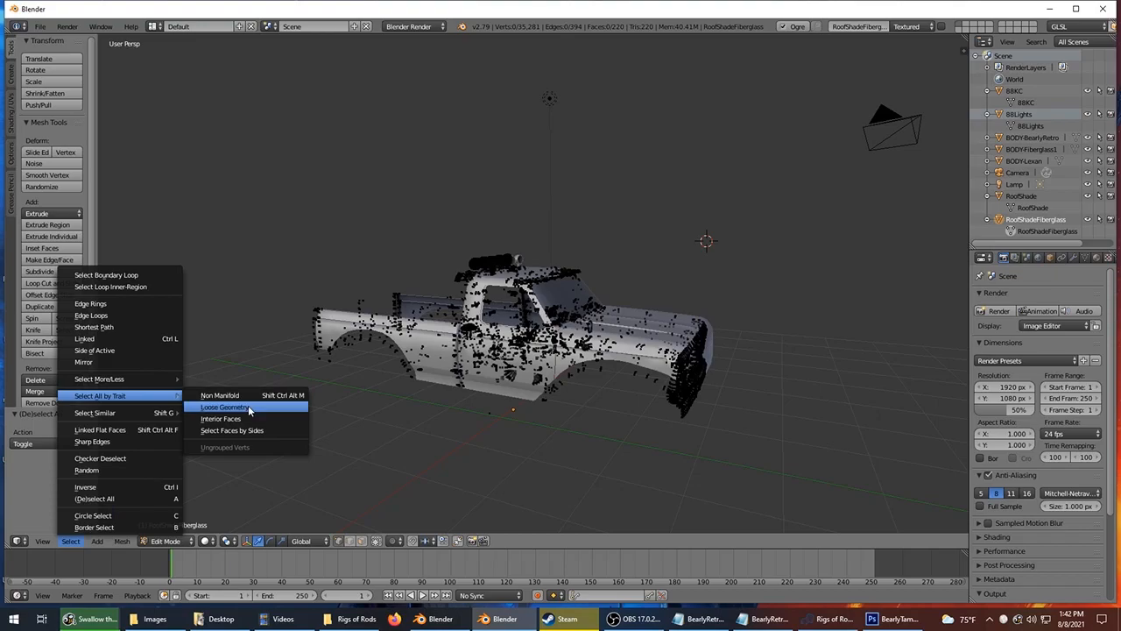
left_click(226, 406)
key("x")
left_click(349, 412)
scroll(564, 285, "up", 4)
key("a")
middle_click_drag(563, 286, 609, 301)
key("a")
left_click(1013, 234)
Add a new material to the RoofShade object and name the material RoofShade.
scroll(727, 246, "down", 1)
middle_click_drag(726, 246, 658, 216, "shift")
scroll(659, 216, "up", 1)
middle_click_drag(659, 216, 687, 214)
left_click(1021, 197)
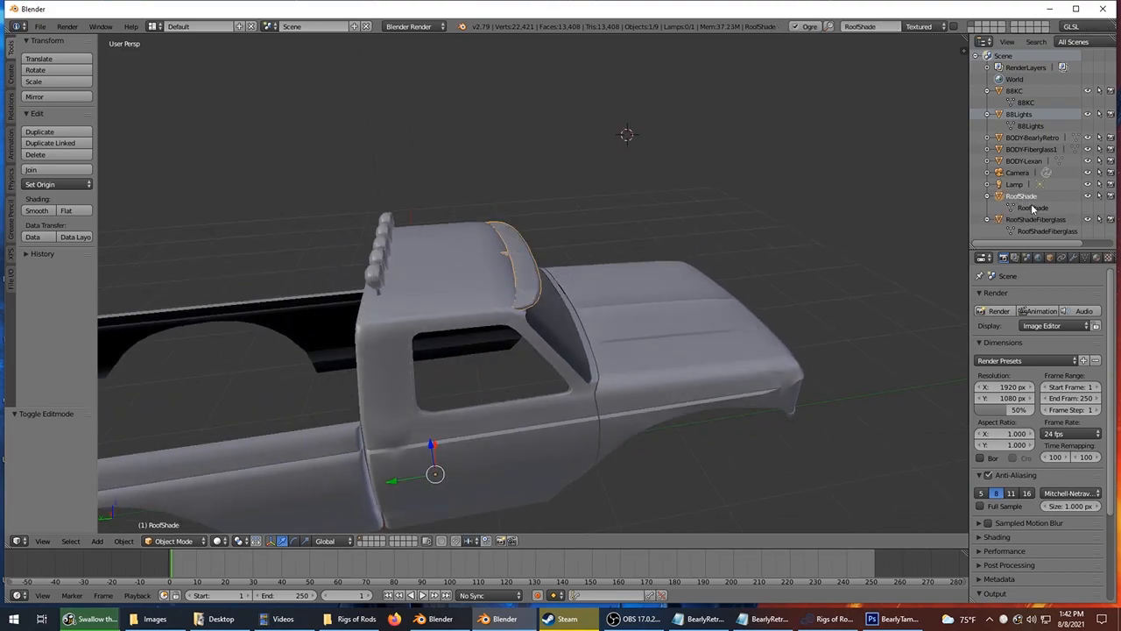
left_click(1087, 258)
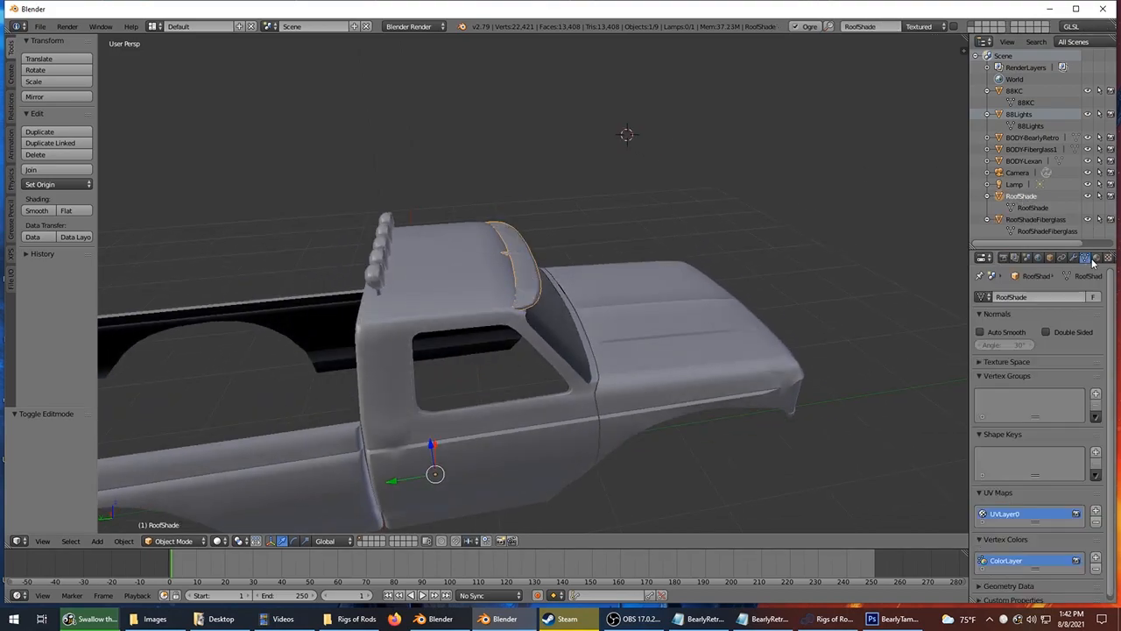
left_click(1095, 260)
left_click(1026, 335)
middle_click_drag(785, 260, 690, 228)
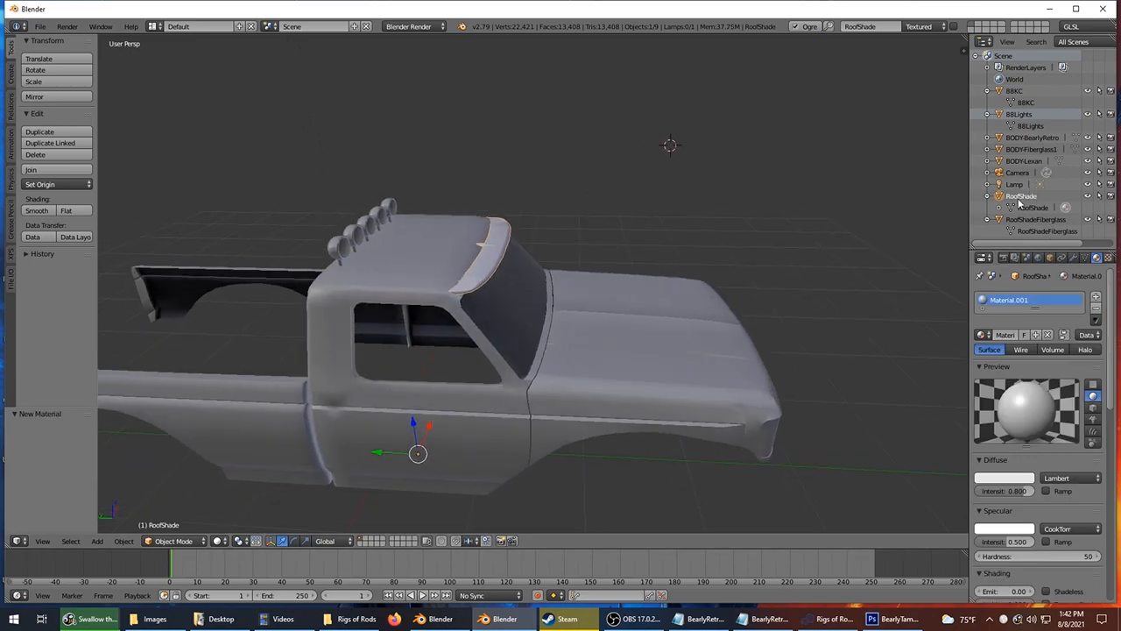
left_click(1000, 207)
left_click(1029, 208)
double_click(1049, 221)
type("RoofShade")
key("Return")
Select the RoofShadeFiberglass object and give it a new material.
scroll(1022, 229, "down", 1)
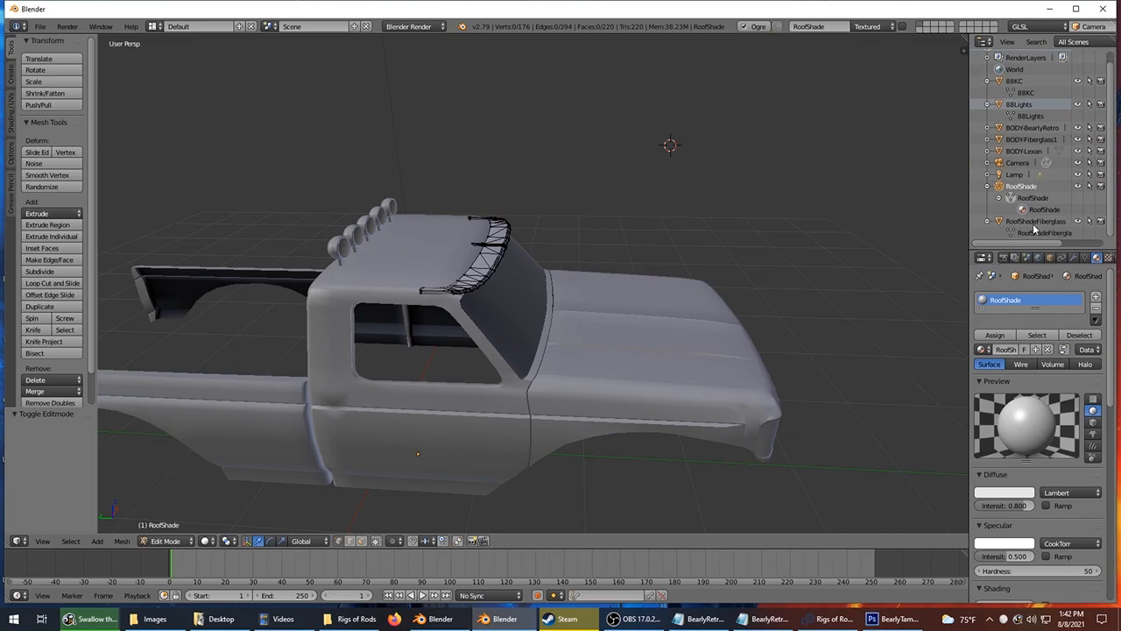
left_click(1036, 222)
scroll(1054, 231, "down", 1)
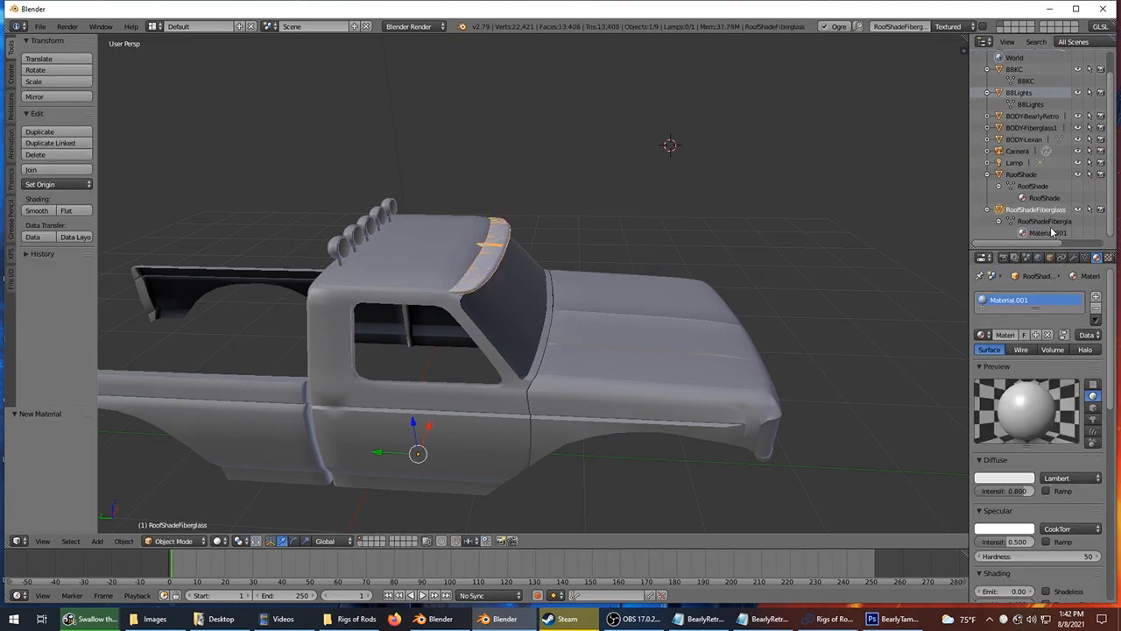
Rename the RoofShadeFiberglass object's material to RoofShadeFiberglass, matching its mesh name.
double_click(1041, 223)
key("ctrl+c")
double_click(1050, 234)
key("ctrl+v")
key("Return")
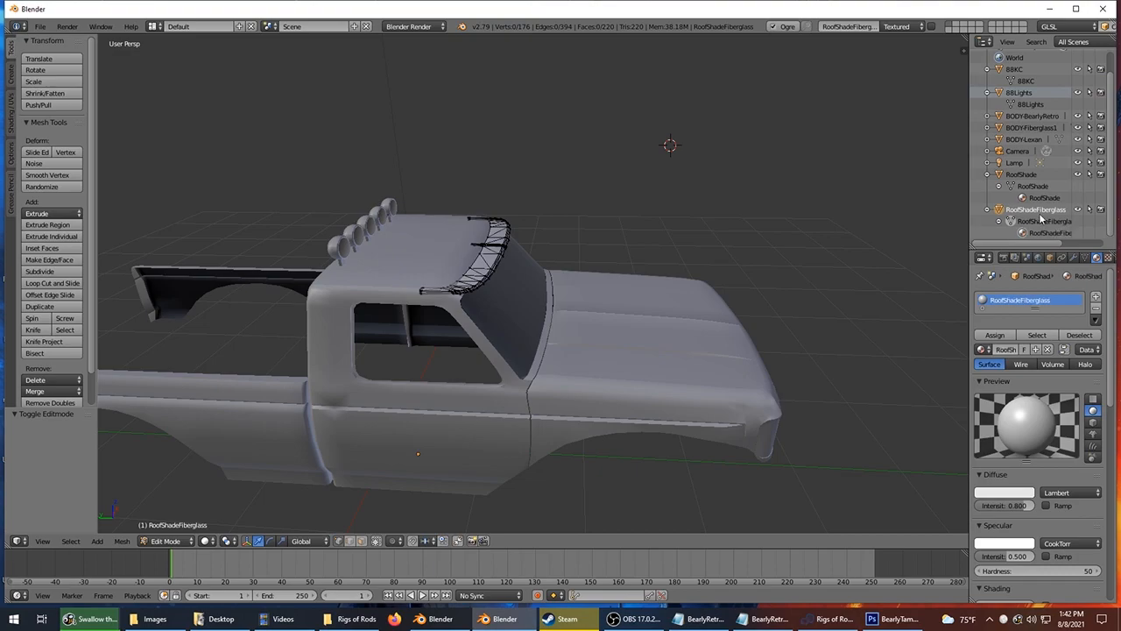
Add a new material to the 88Lights object and name it 88Lights.
scroll(1001, 199, "up", 2)
left_click(988, 197)
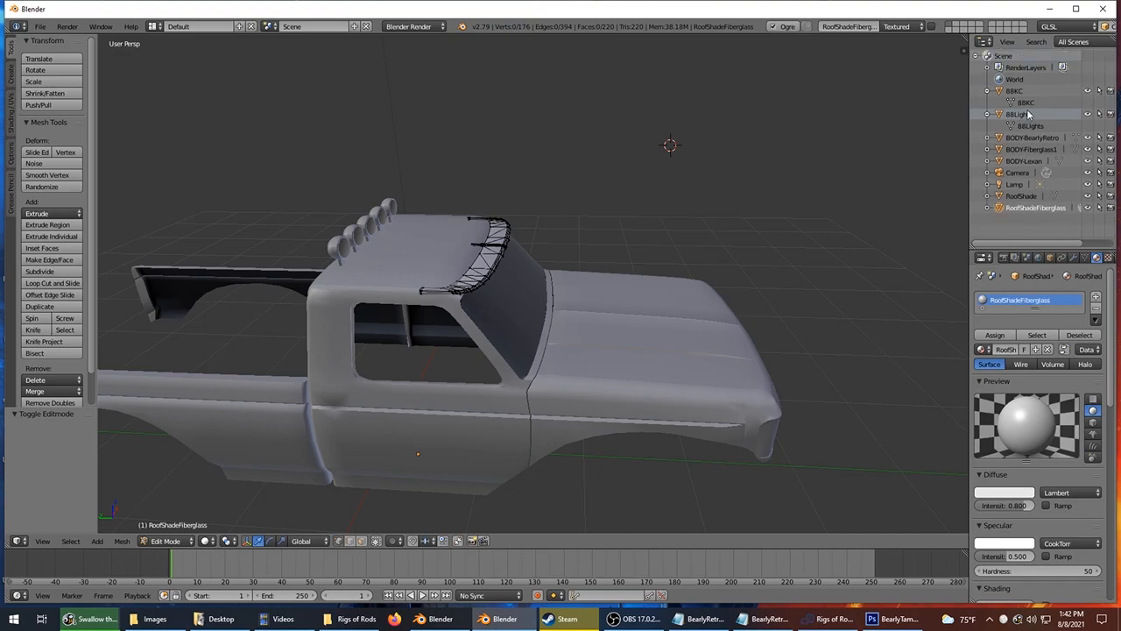
left_click(1030, 115)
left_click(1027, 335)
left_click(1001, 127)
double_click(1030, 129)
left_click(1051, 141)
key("ctrl+z")
double_click(1023, 114)
double_click(1022, 126)
key("ctrl+v")
double_click(1041, 136)
key("ctrl+v")
left_click(1038, 122)
Add a new material to the 88KC object and name it 88KC.
left_click(1015, 91)
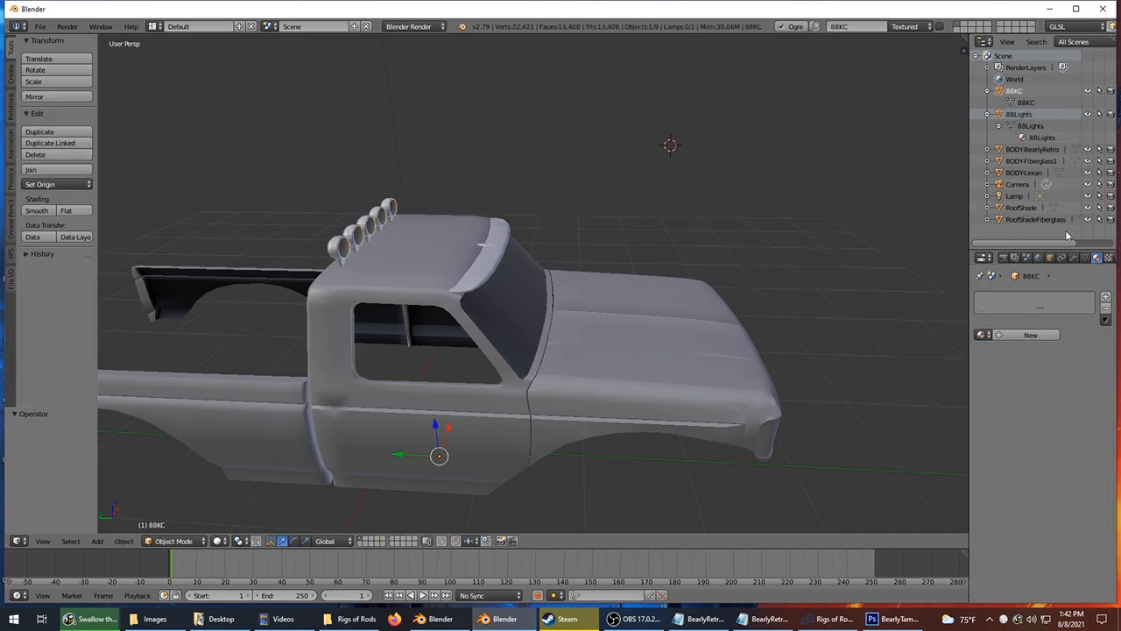
left_click(999, 102)
double_click(1023, 105)
key("ctrl+c")
double_click(1036, 114)
key("ctrl+v")
Inspect the 88KC roof light mesh up close in Edit Mode and return to Object Mode.
left_click(1029, 102)
middle_click_drag(588, 142, 635, 175)
middle_click_drag(635, 175, 746, 213, "shift")
scroll(701, 235, "up", 5)
middle_click_drag(680, 240, 404, 315)
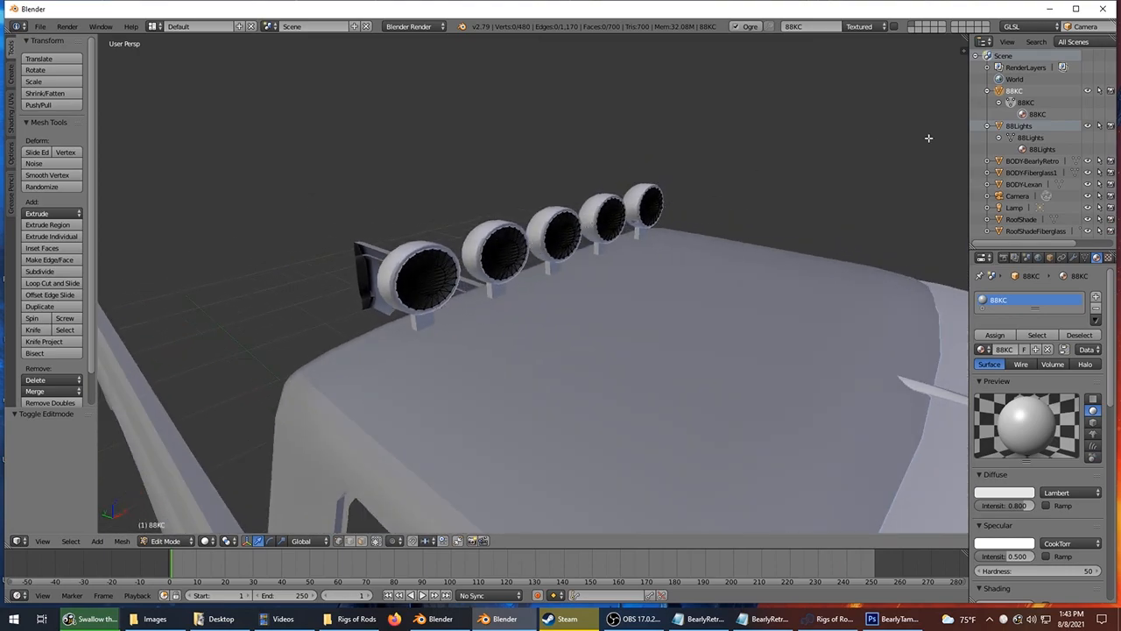
left_click(1012, 103)
scroll(619, 199, "down", 3)
middle_click_drag(619, 199, 558, 163)
scroll(557, 163, "down", 2)
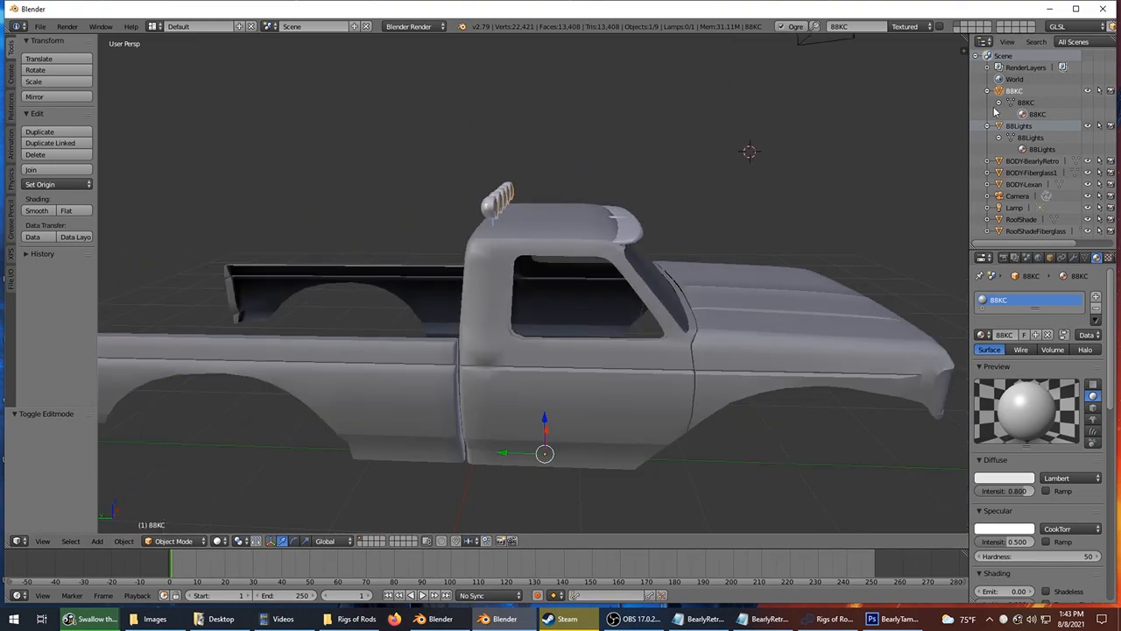
scroll(538, 230, "down", 1)
mouse_move(538, 231)
middle_mouse_down()
mouse_move(440, 216)
mouse_move(561, 229)
middle_mouse_up()
Give BODY-BearlyRetro a new material and rename the object, mesh and material BODY-BearlyRetro88.
left_click(1033, 127)
middle_click_drag(836, 168, 810, 188)
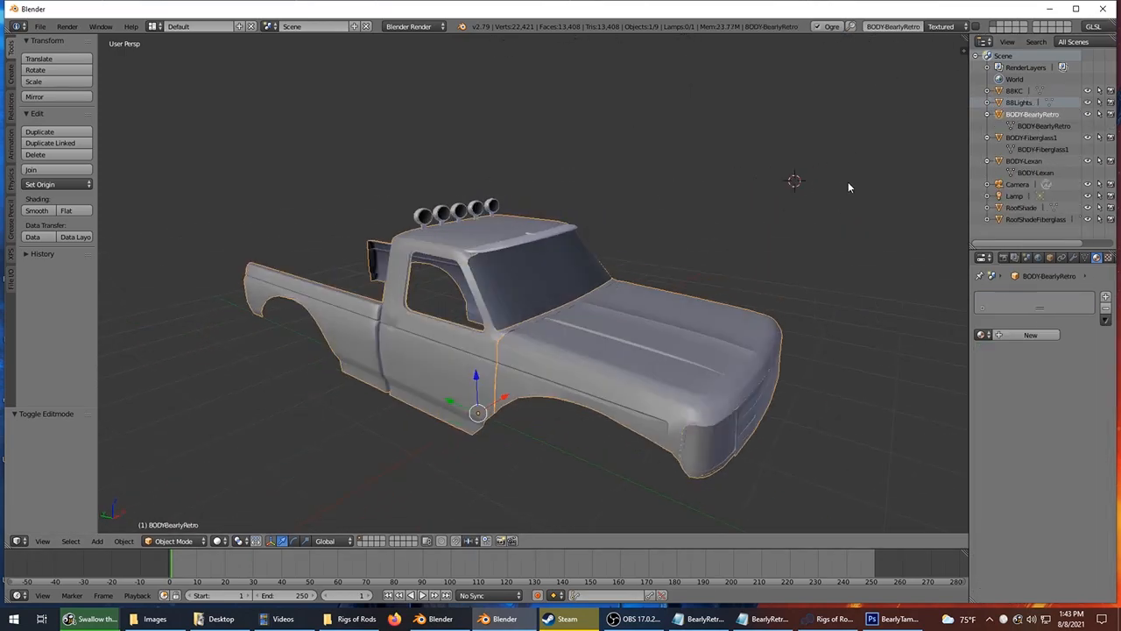
left_click(1030, 335)
key("Return")
double_click(1059, 127)
double_click(1045, 115)
key("Return")
Create materials for the fiberglass and Lexan body objects, named BODY-Fiberglass1 and BODY-Lexan.
left_click(1044, 162)
left_click(1031, 335)
scroll(1051, 173, "down", 1)
left_click(1044, 152)
scroll(1043, 164, "up", 1)
Select the loose geometry in the BODY-Lexan mesh and delete its vertices.
left_click(1024, 185)
left_click(988, 149)
left_click(988, 115)
key("a")
middle_click_drag(688, 246, 746, 219)
left_click(70, 541)
left_click(235, 408)
key("x")
left_click(421, 324)
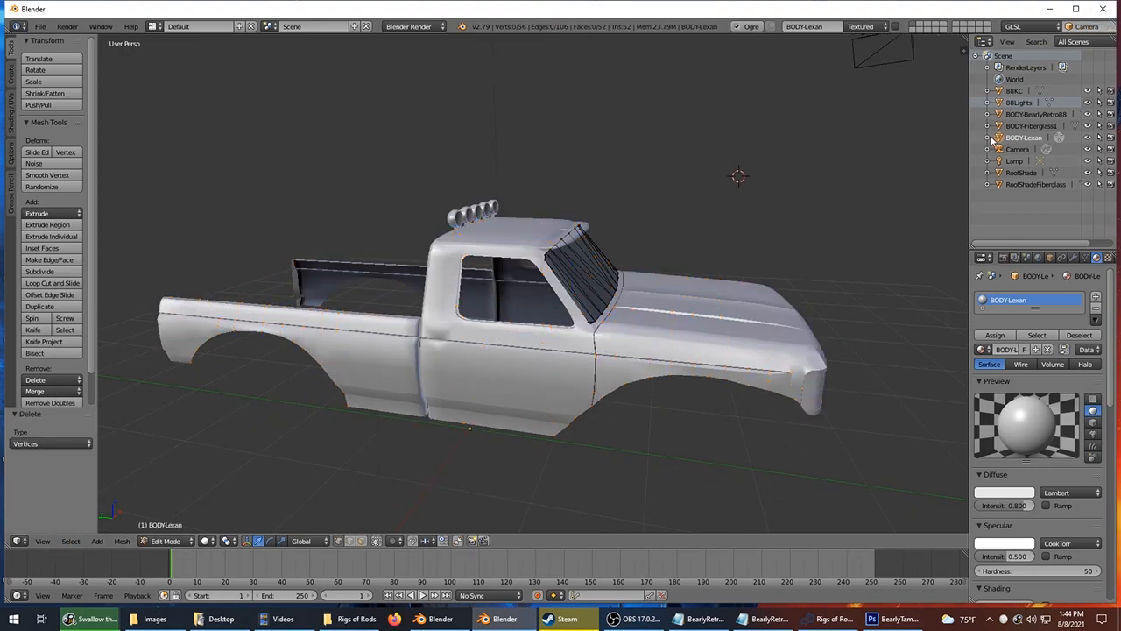
Delete the loose vertices from the BODY-Fiberglass1 mesh.
left_click(987, 126)
left_click(1012, 138)
key("a")
left_click(70, 540)
left_click(229, 408)
key("x")
left_click(231, 407)
Delete the loose vertices from the BODY-BearlyRetro88 mesh.
left_click(987, 115)
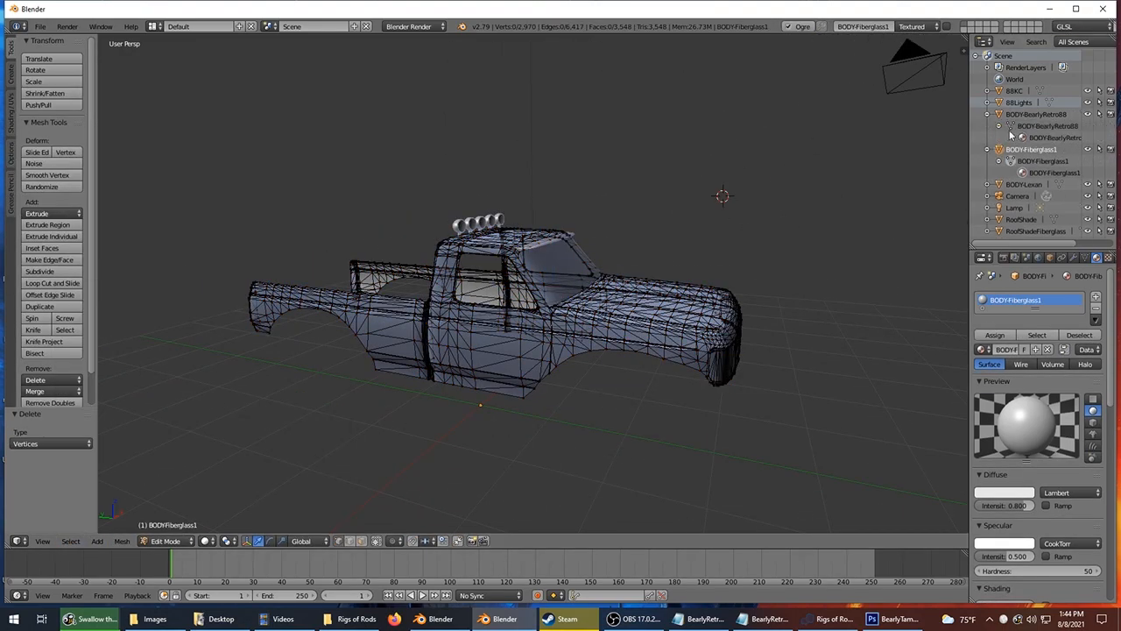
left_click(1011, 126)
key("a")
left_click(70, 540)
left_click(229, 408)
key("x")
left_click(231, 407)
scroll(613, 289, "up", 3)
left_click(987, 115)
left_click(988, 126)
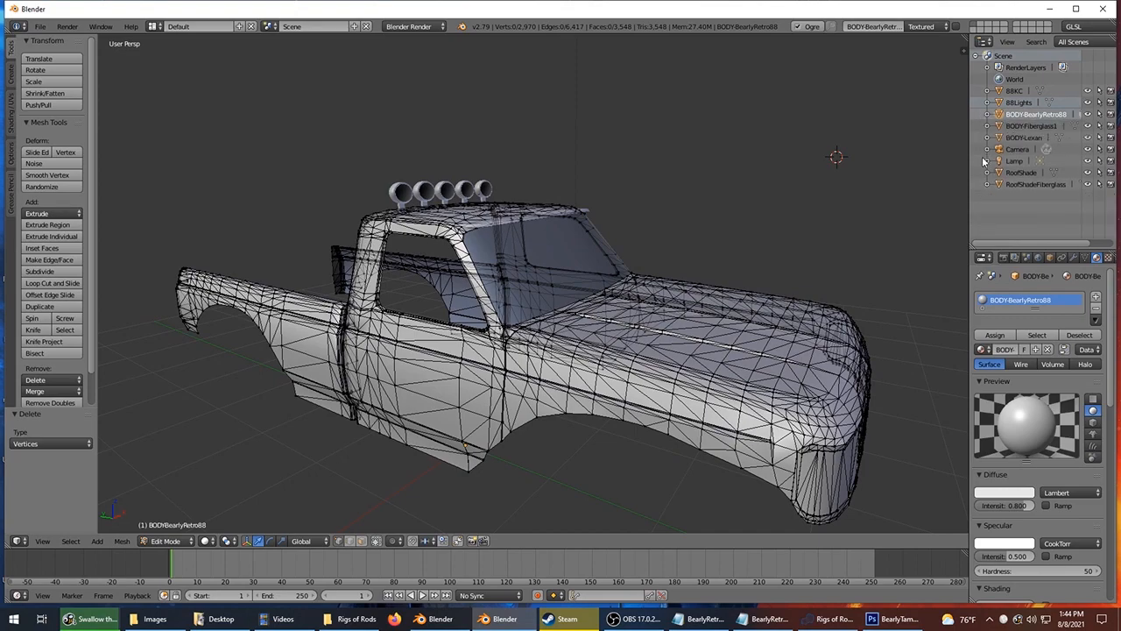
Show the transform properties and examine the location, rotation and scale of each body, light and roof shade object.
left_click(1016, 93)
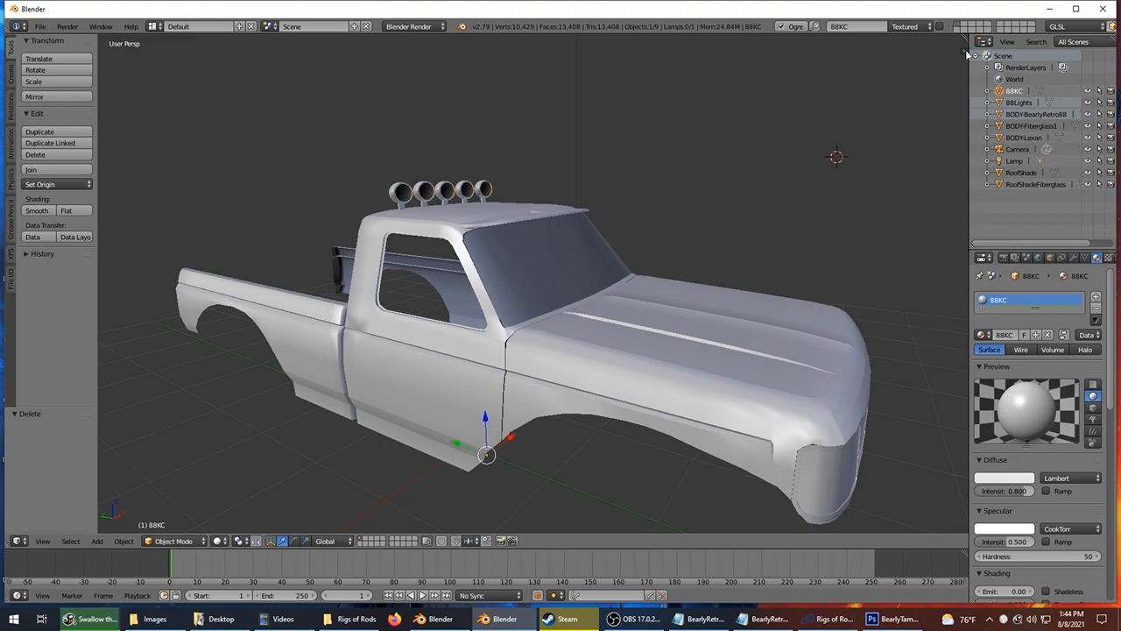
left_click(964, 51)
middle_click_drag(732, 143, 668, 167)
left_click(1032, 114)
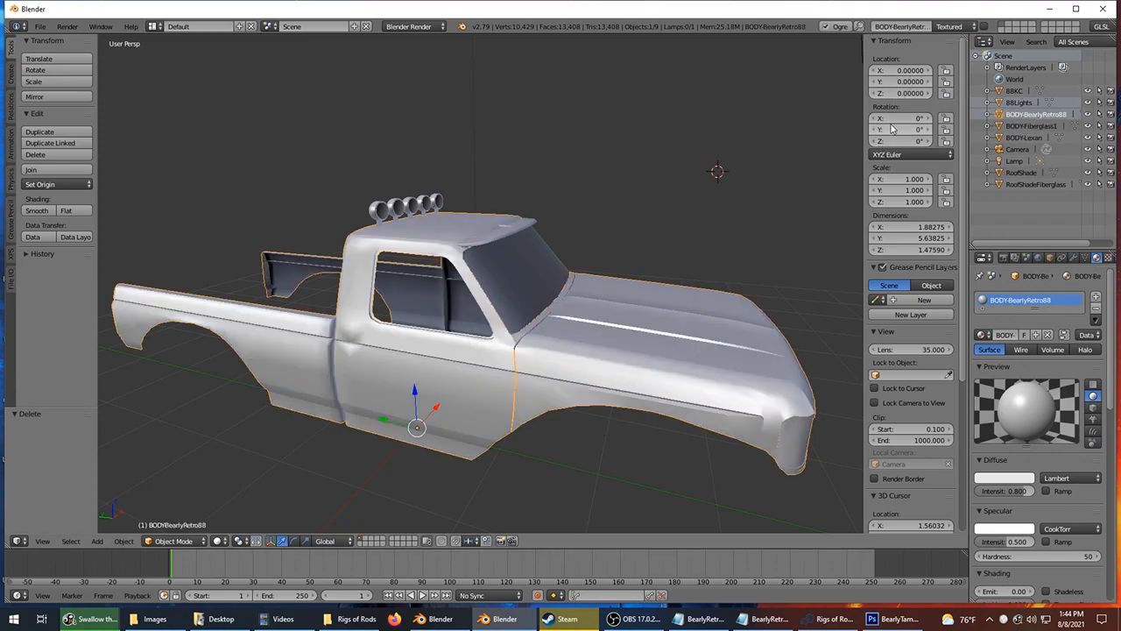
left_click(1014, 91)
left_click(1021, 102)
left_click(1036, 184)
left_click(1022, 173)
left_click(1027, 138)
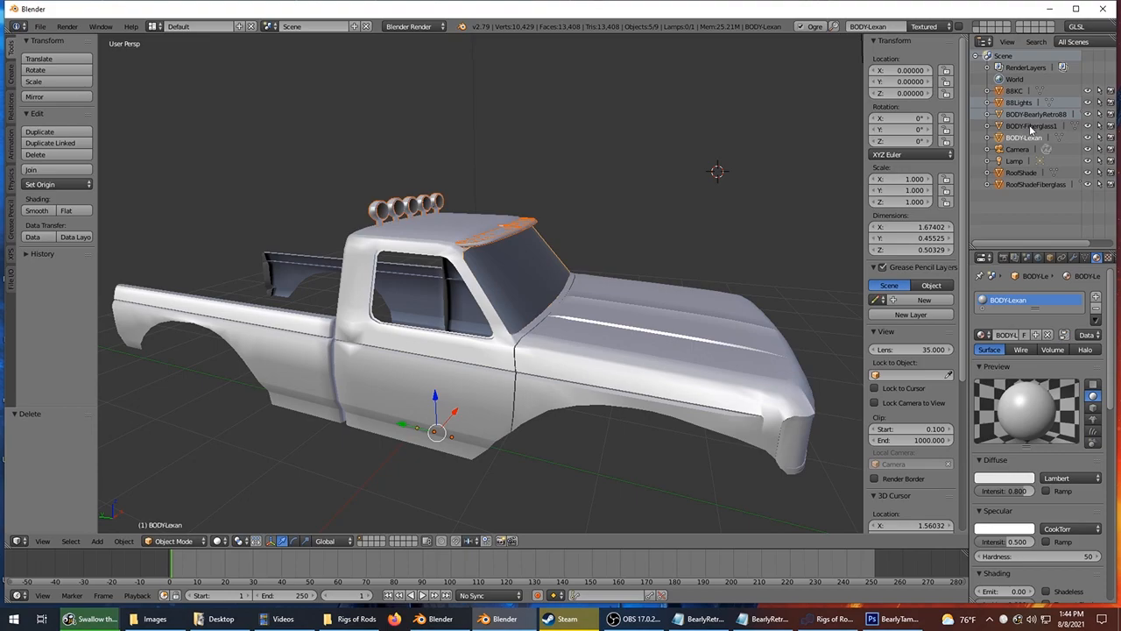
left_click(1031, 127)
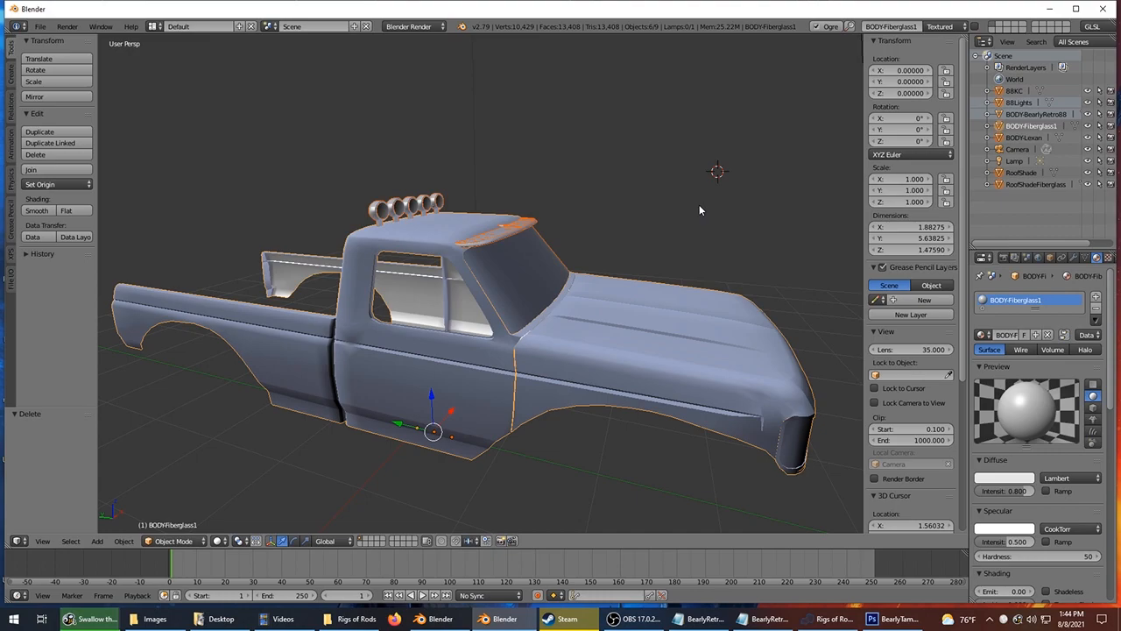
Recheck the transform values of the roof shade, Lexan, fiberglass, body and 88Lights objects while selecting them together.
left_click(1025, 184)
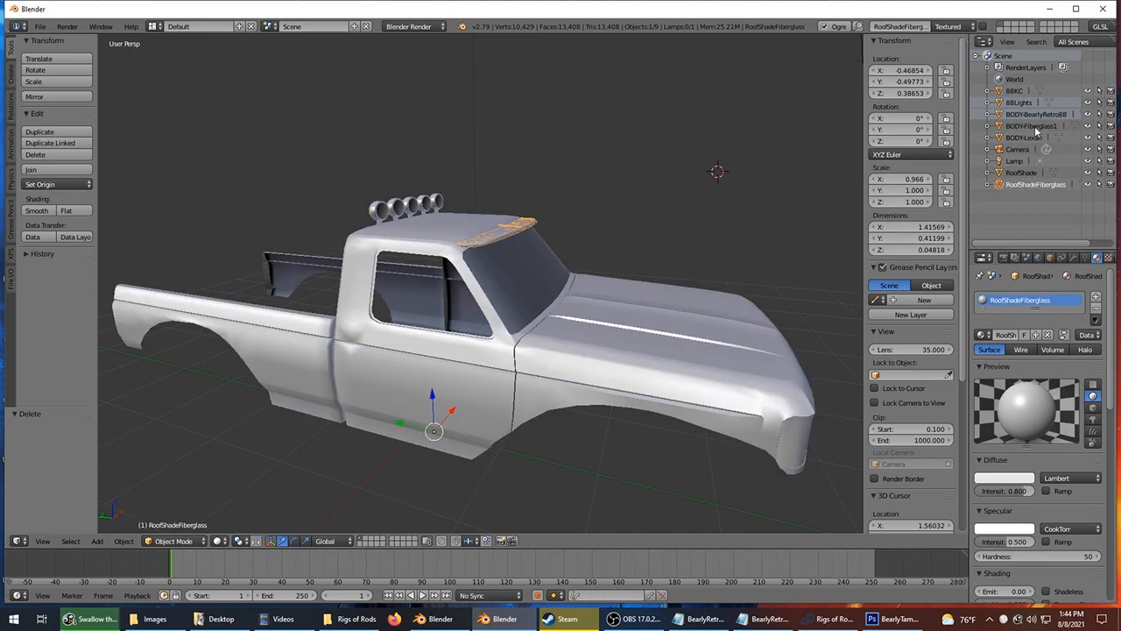
left_click(1024, 172, "shift")
left_click(1021, 138, "shift")
left_click(1023, 126, "shift")
left_click(1026, 115, "shift")
left_click(1024, 103, "shift")
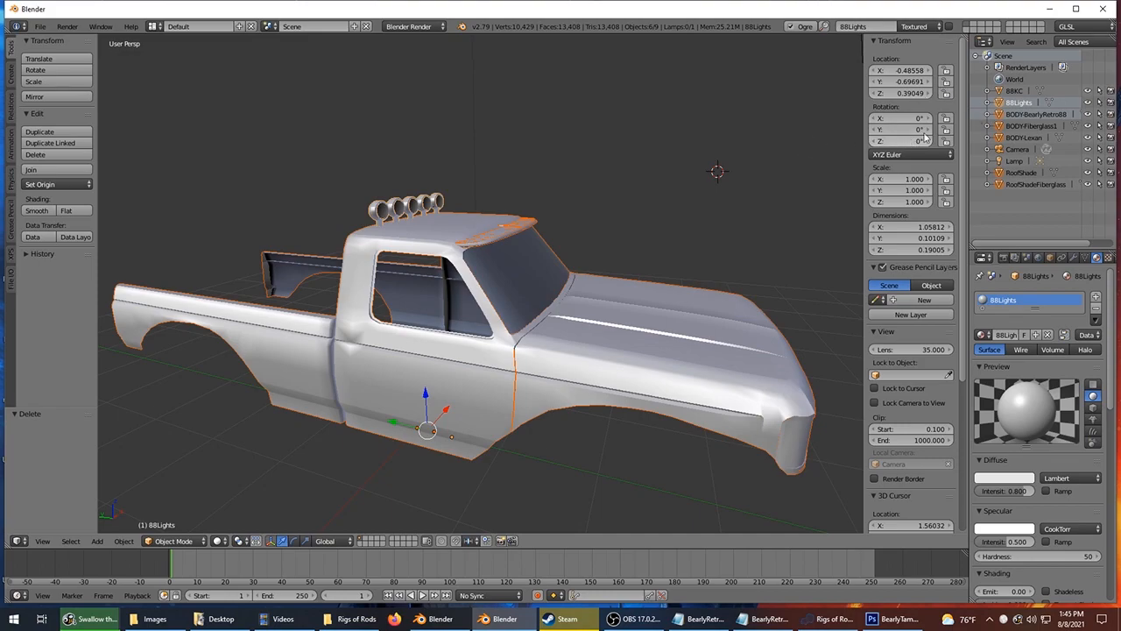
left_click(1020, 115)
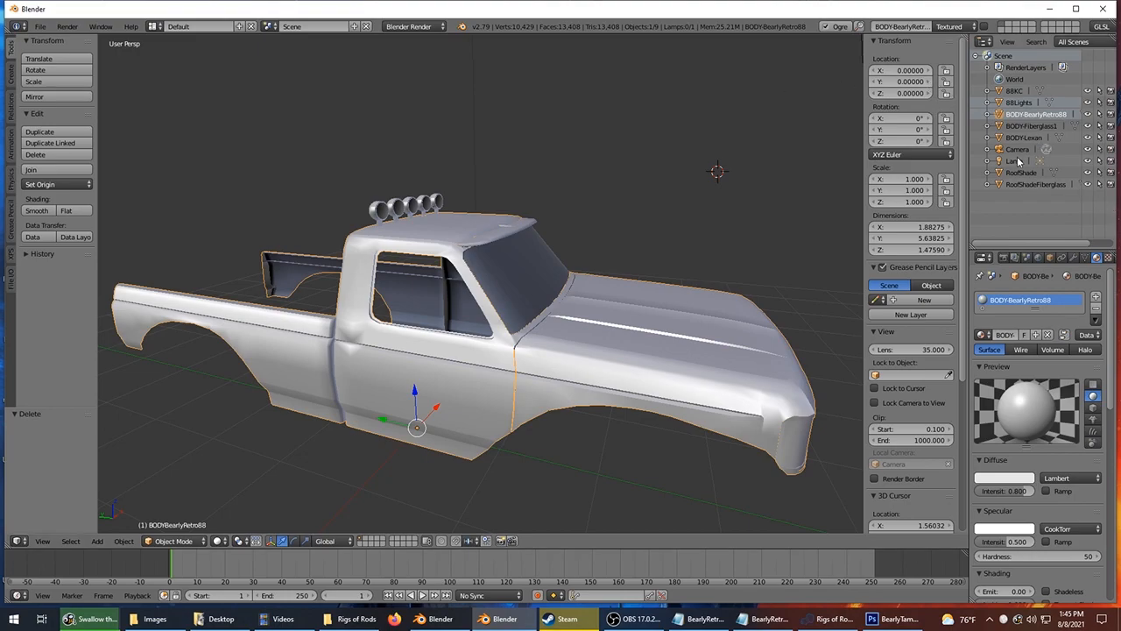
left_click(1019, 103)
left_click(1021, 173)
left_click(1032, 138, "shift")
left_click(1031, 127, "shift")
left_click(1031, 116, "shift")
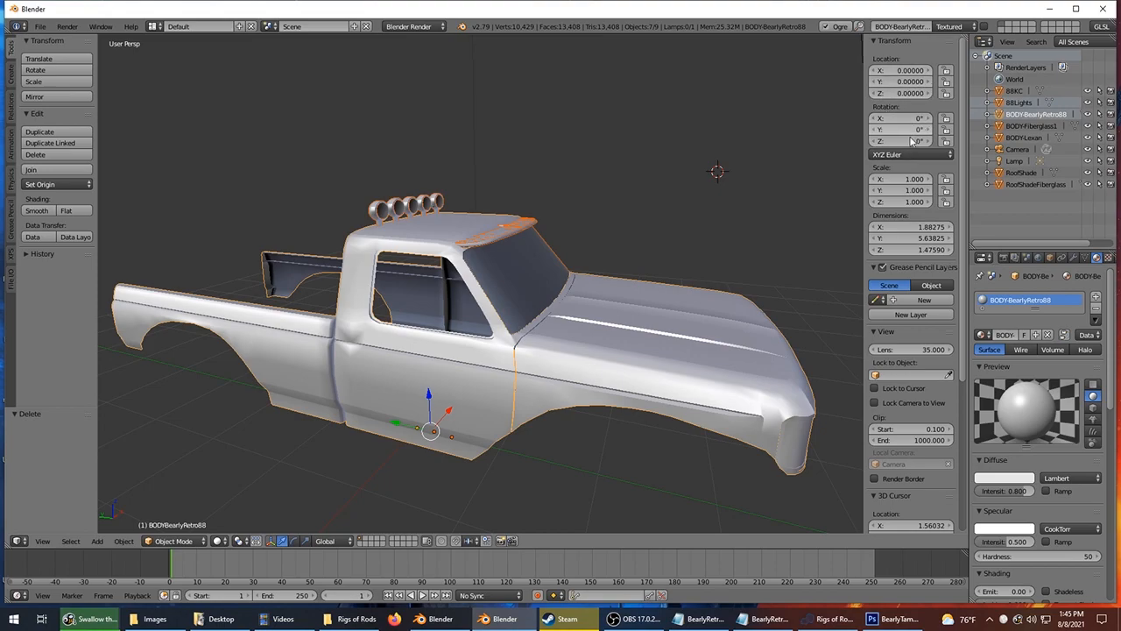
Apply the location and rotation transforms of the 88Lights object.
left_click(1019, 102)
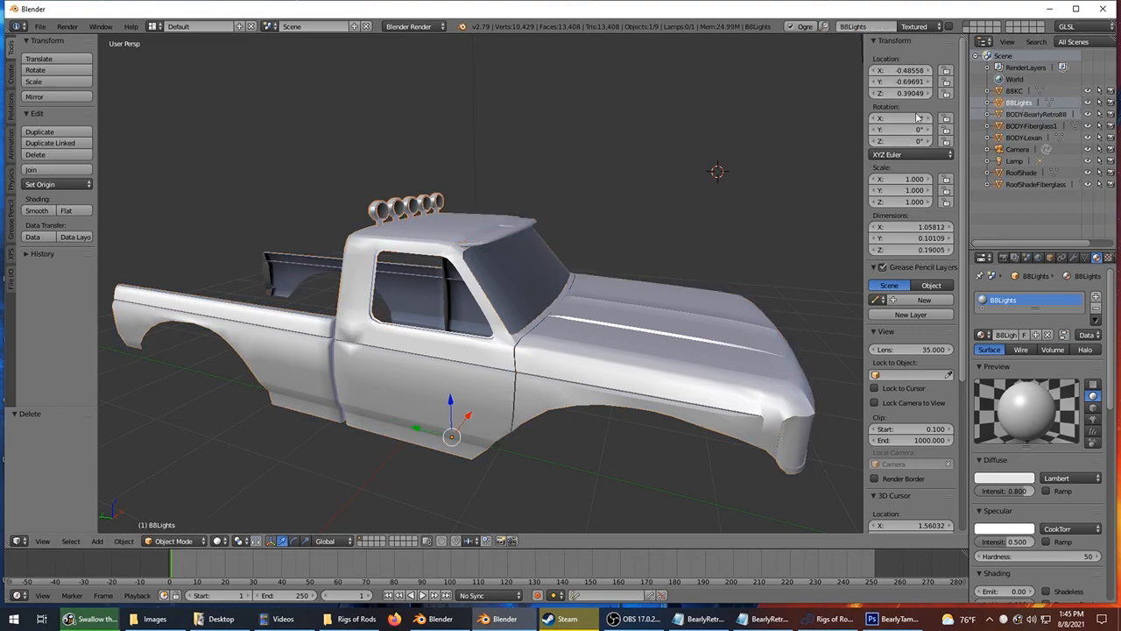
key("ctrl+a")
left_click(546, 245)
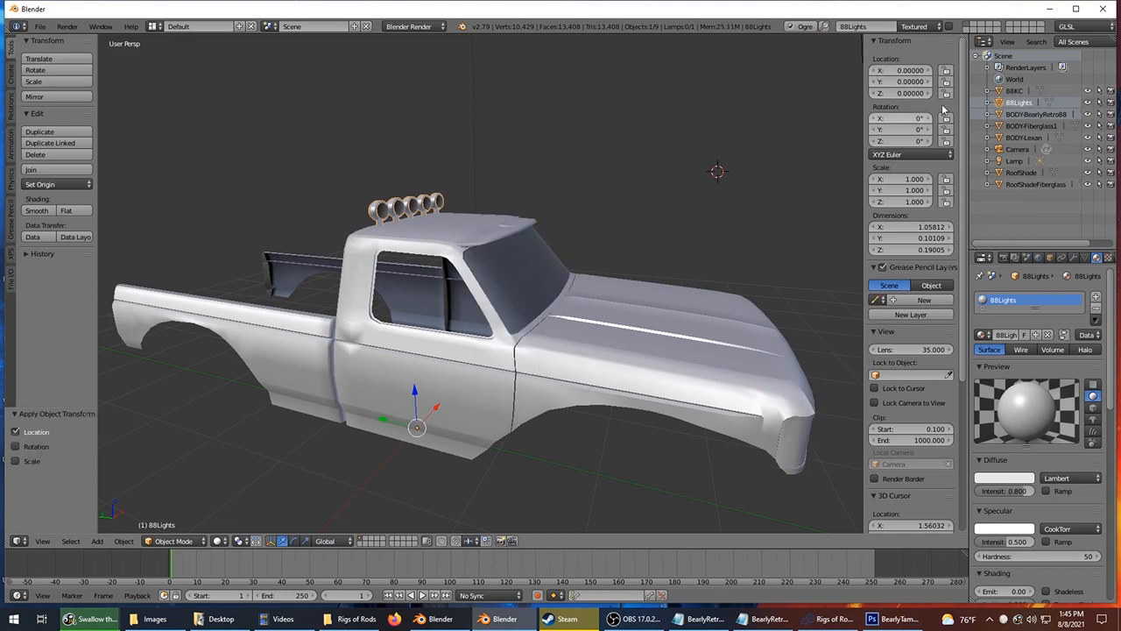
key("ctrl+a")
left_click(694, 235)
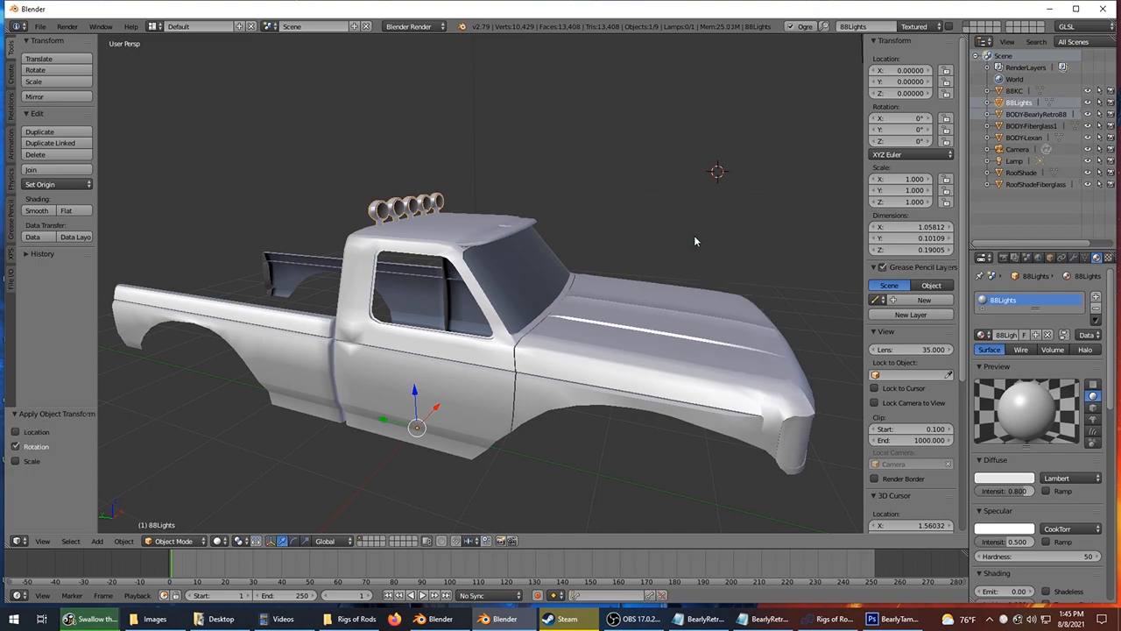
key("ctrl+a")
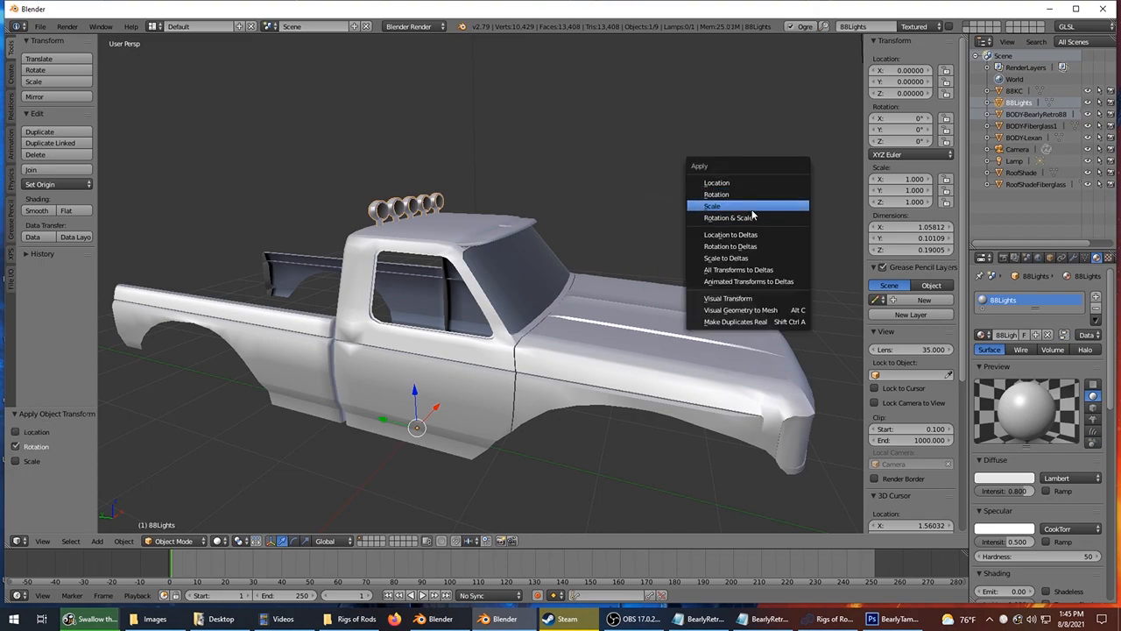
left_click(725, 102)
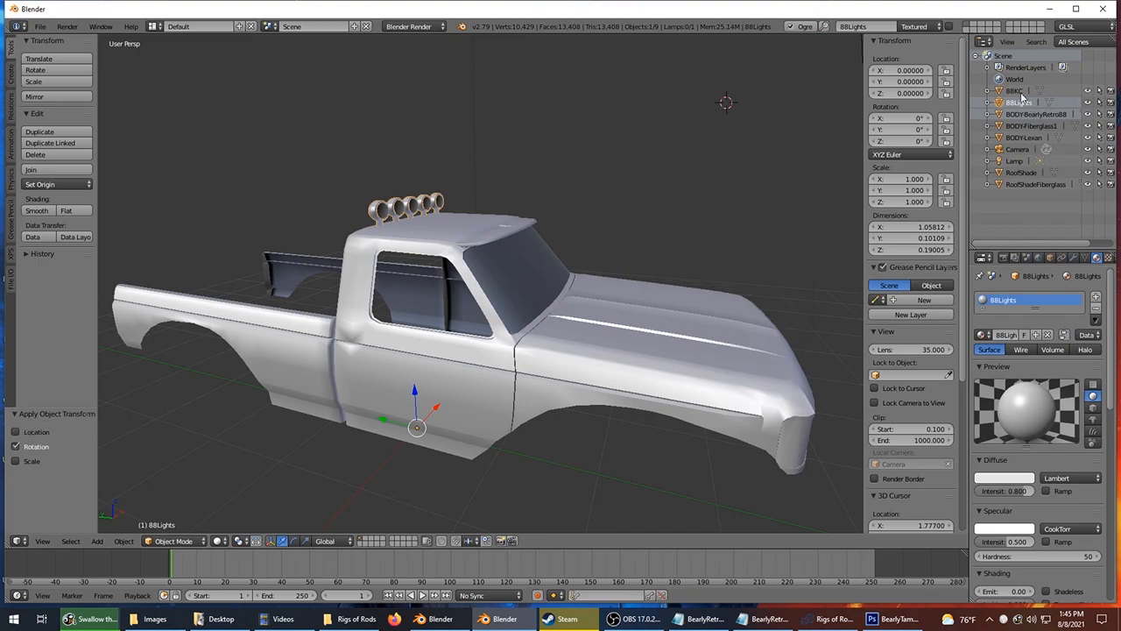
Select all seven truck mesh objects with BODY-BearlyRetro88 active and join them into one object.
left_click(1021, 92)
left_click(1024, 104, "shift")
left_click(1038, 185, "shift")
left_click(1035, 173, "shift")
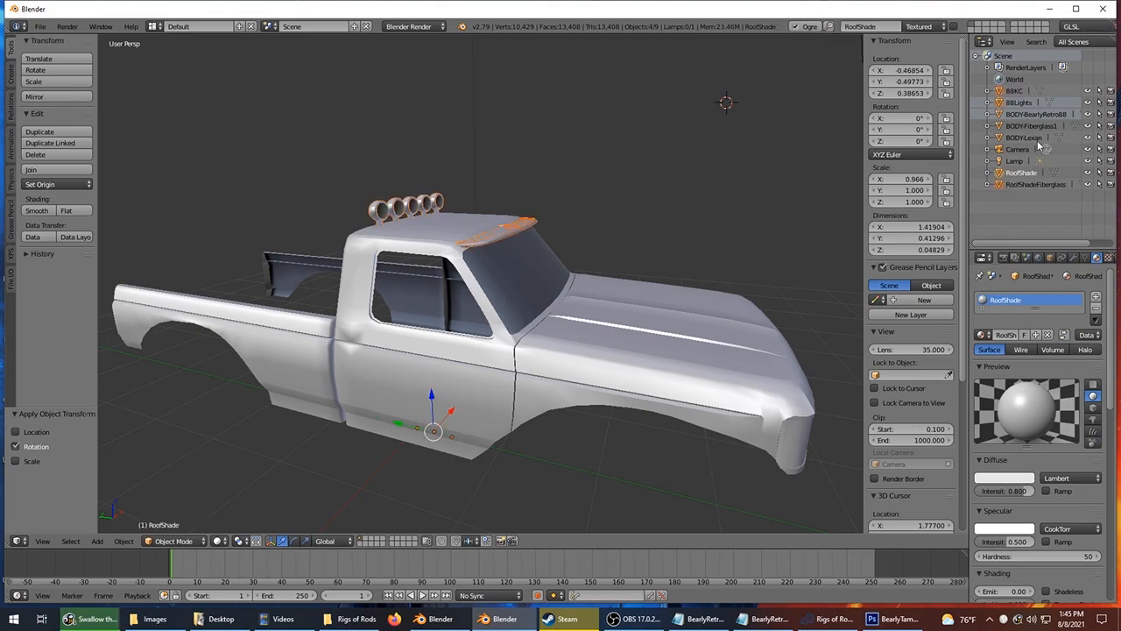
left_click(1036, 115)
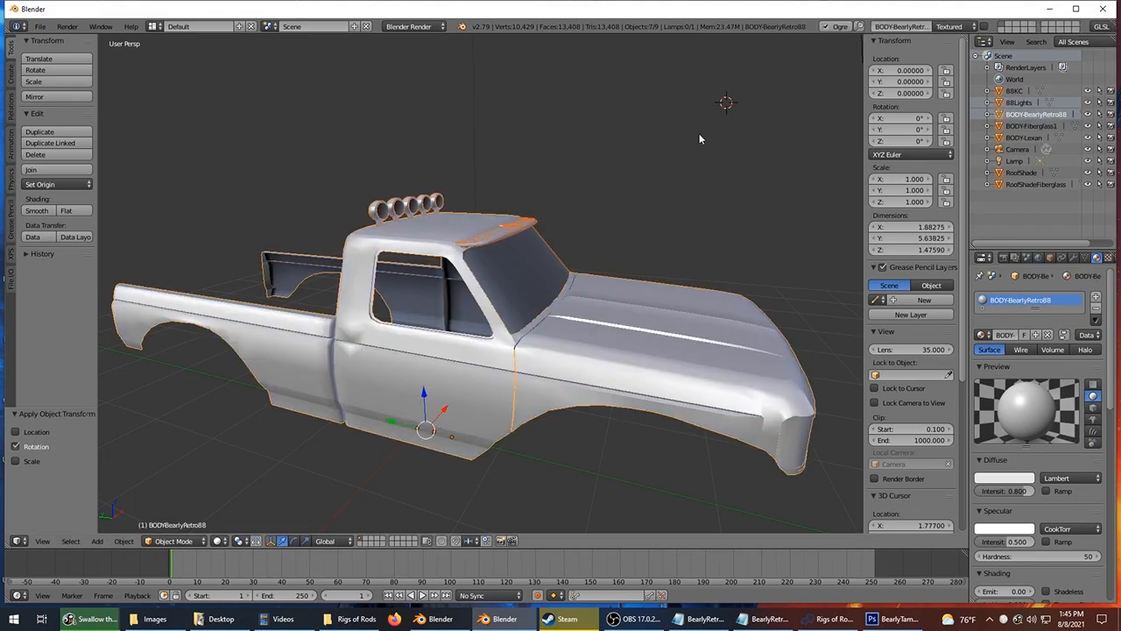
left_click(57, 169)
middle_click_drag(624, 221, 508, 241)
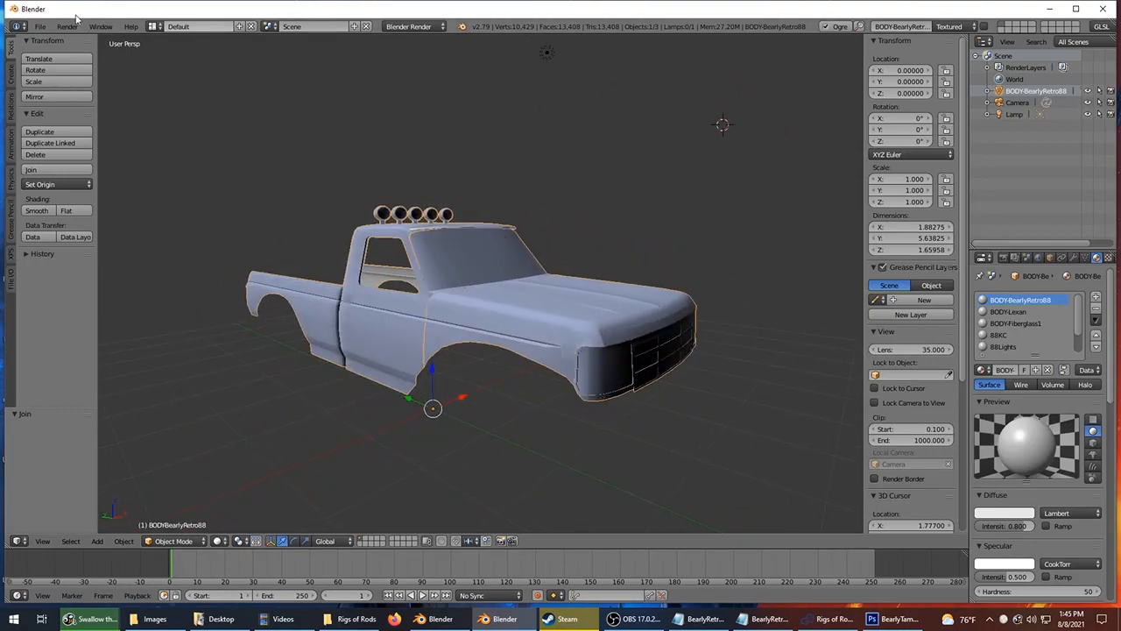
Export the joined body as Ogre3D (.scene and .mesh.xml) into the Rigs of Rods content\BearlyTame88 folder.
left_click(40, 26)
mouse_move(114, 261)
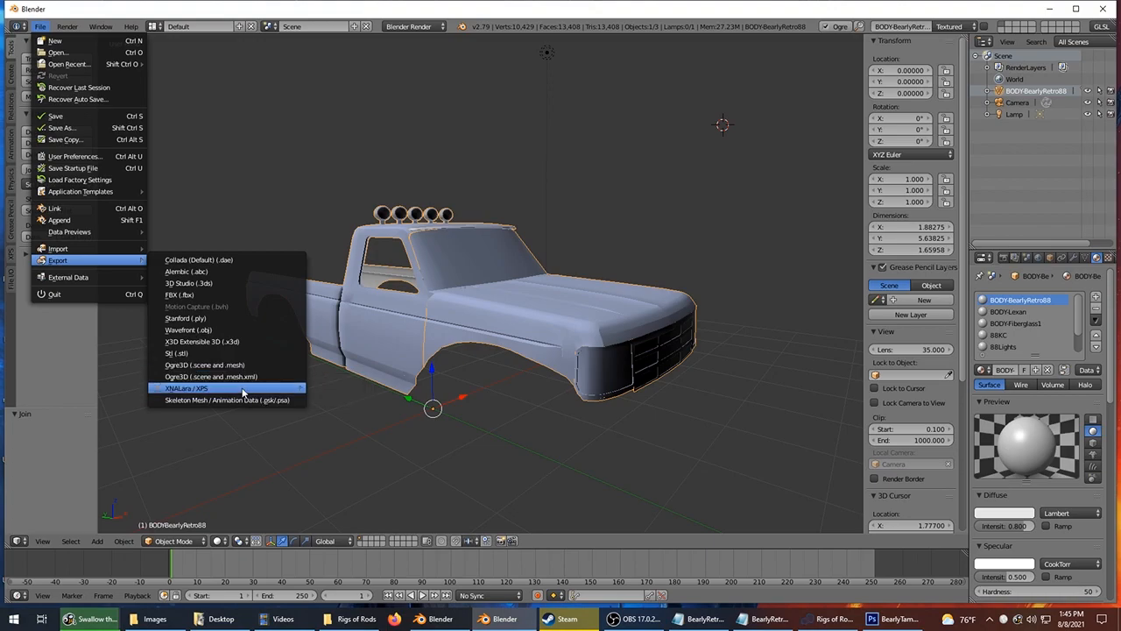
left_click(252, 377)
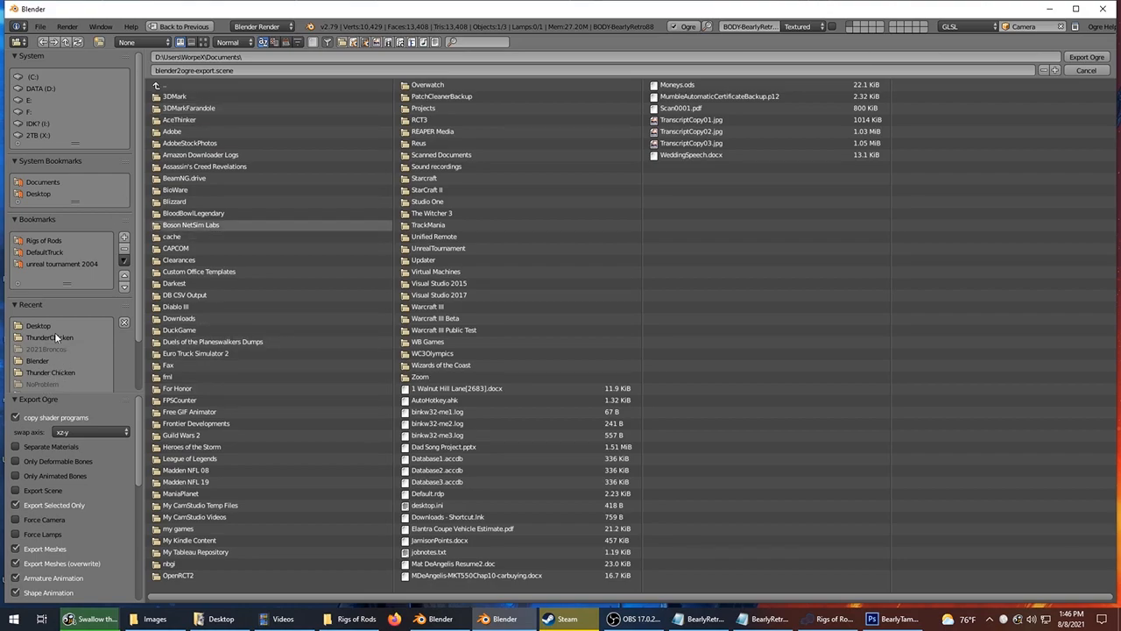
left_click(43, 240)
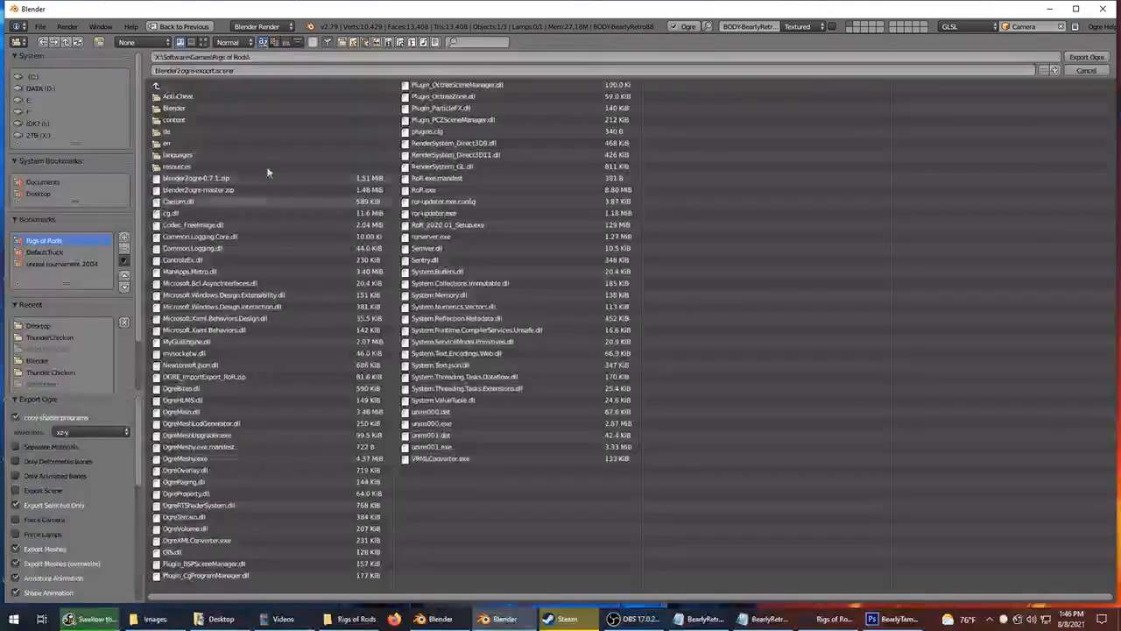
left_click(189, 120)
left_click(193, 96)
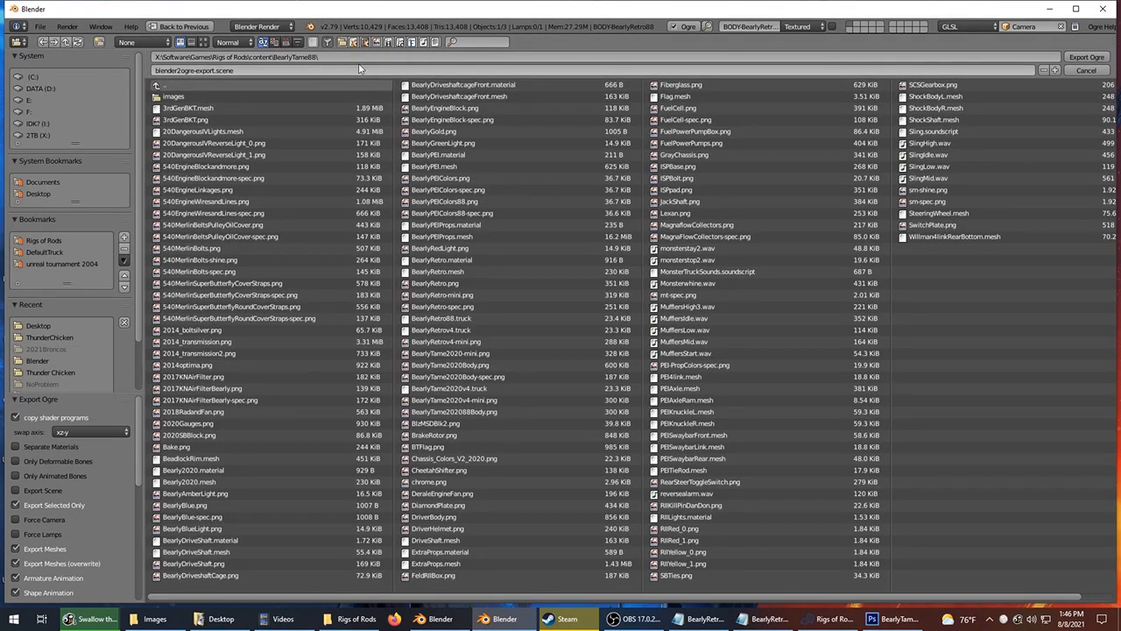
left_click(1086, 58)
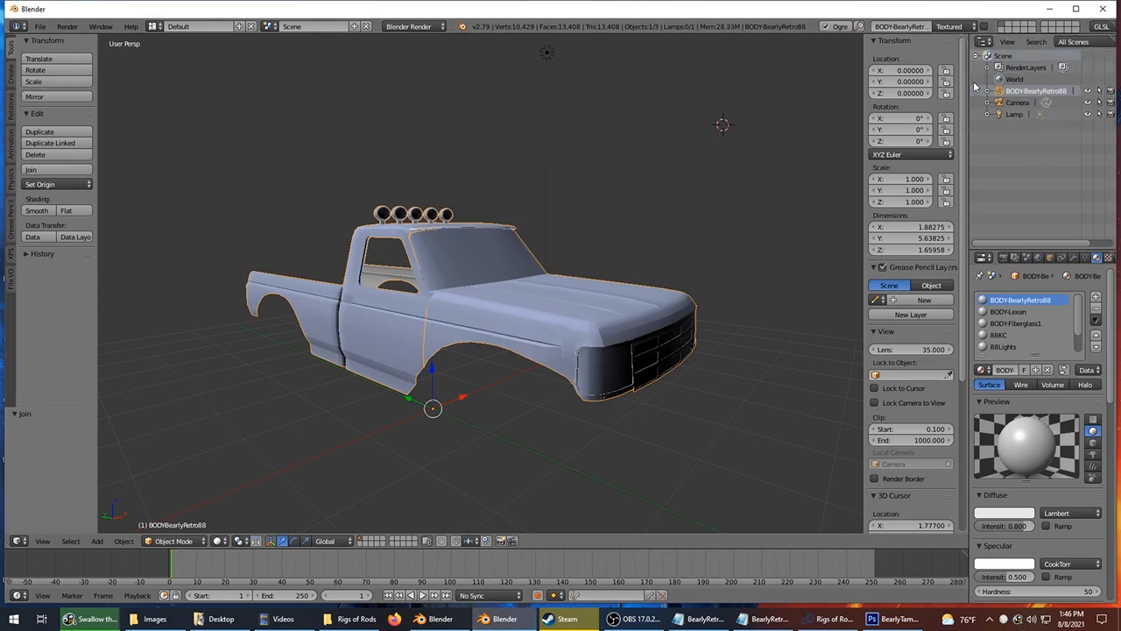
Expand the BODY-BearlyRetro88 object and check its mesh name and material list.
left_click(987, 92)
left_click(1042, 103)
left_click(1043, 103)
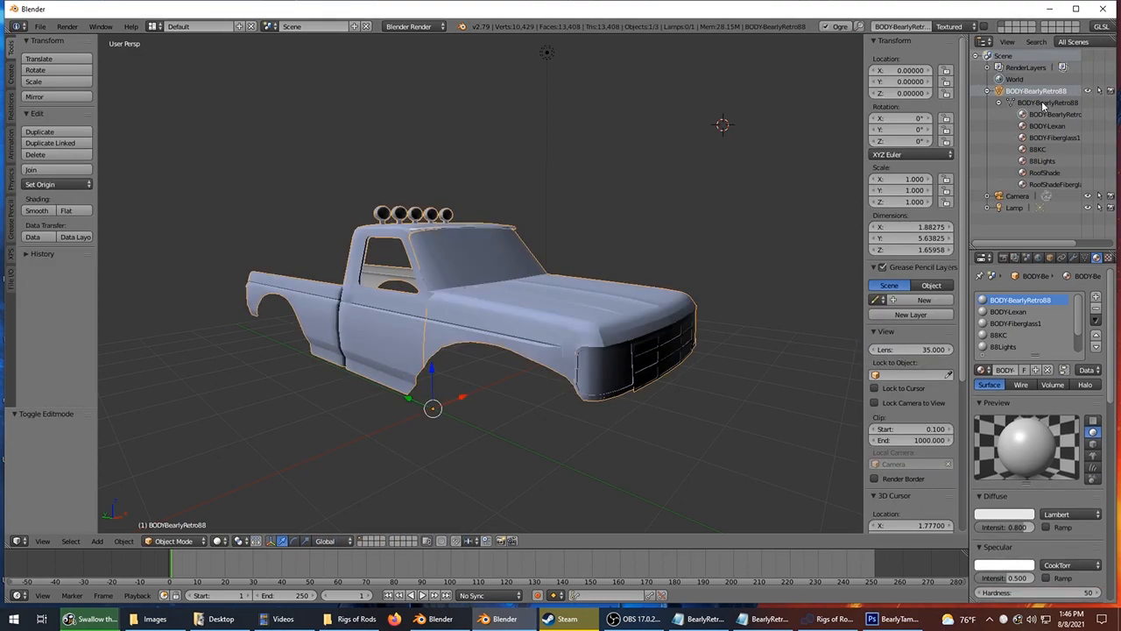
double_click(1041, 104)
left_click(1029, 94)
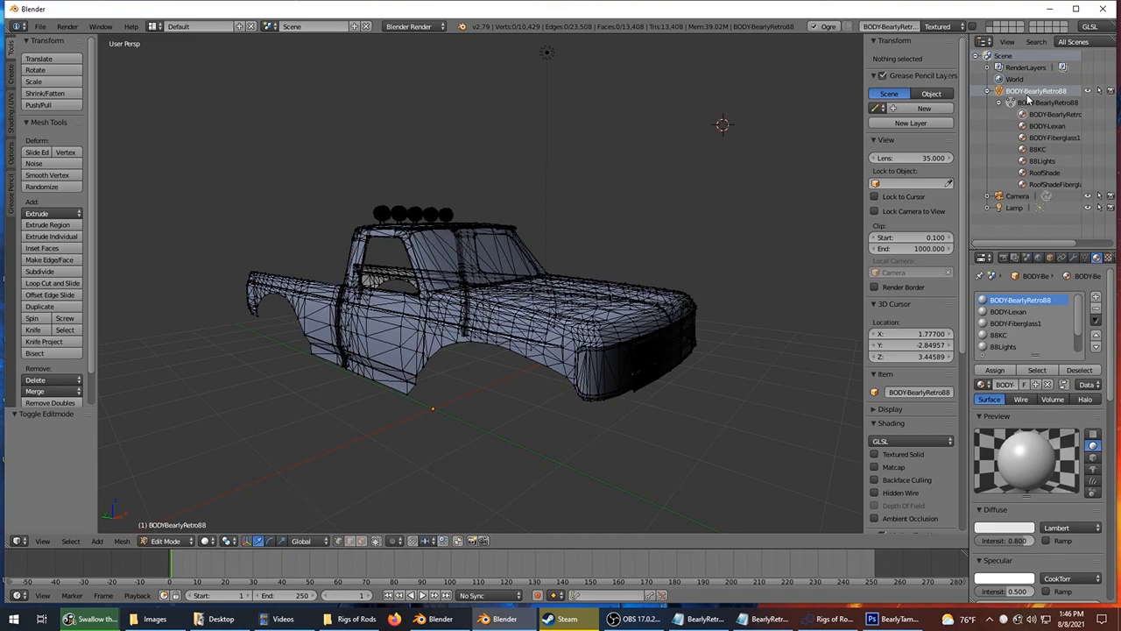
Switch to File Explorer and open the BearlyTame88 folder inside the Rigs of Rods content folder.
left_click(1051, 9)
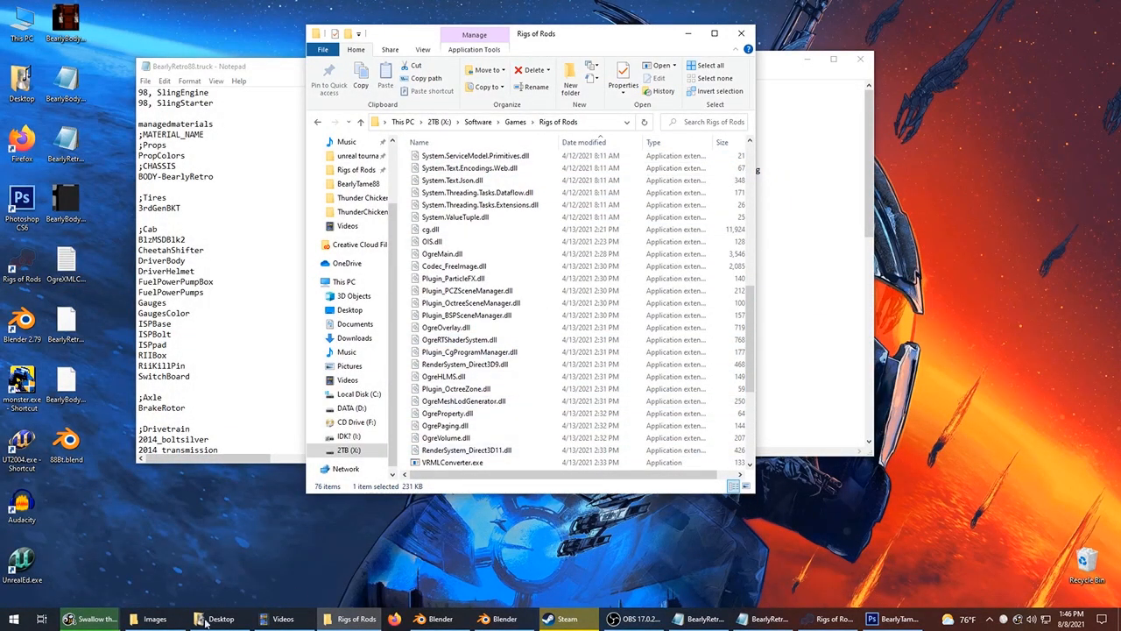
scroll(546, 196, "up", 10)
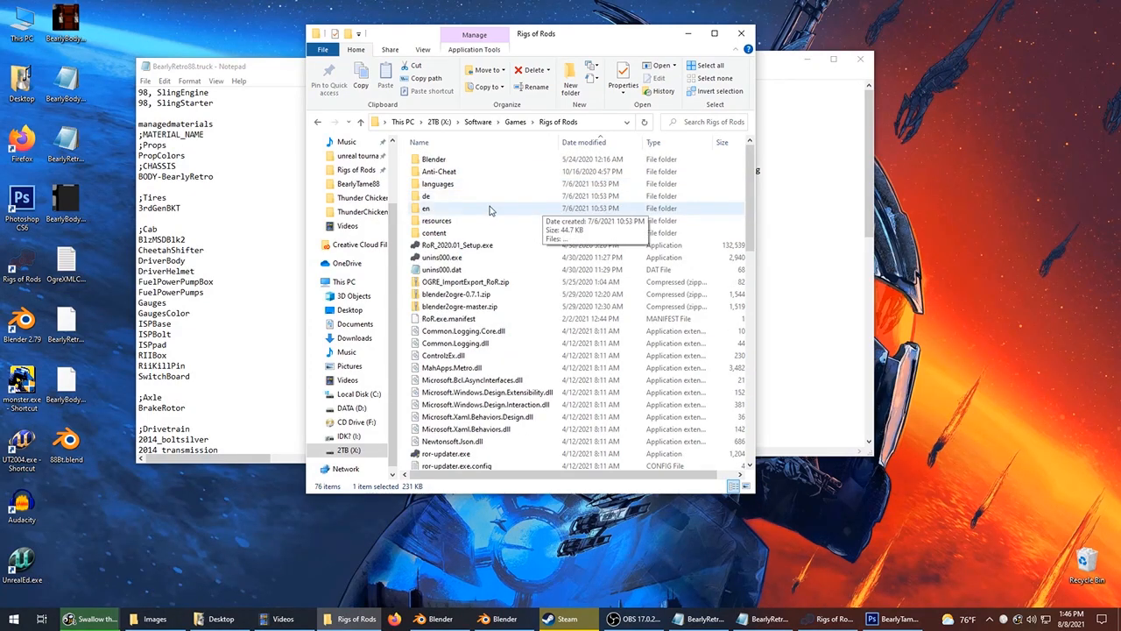
left_click(445, 233)
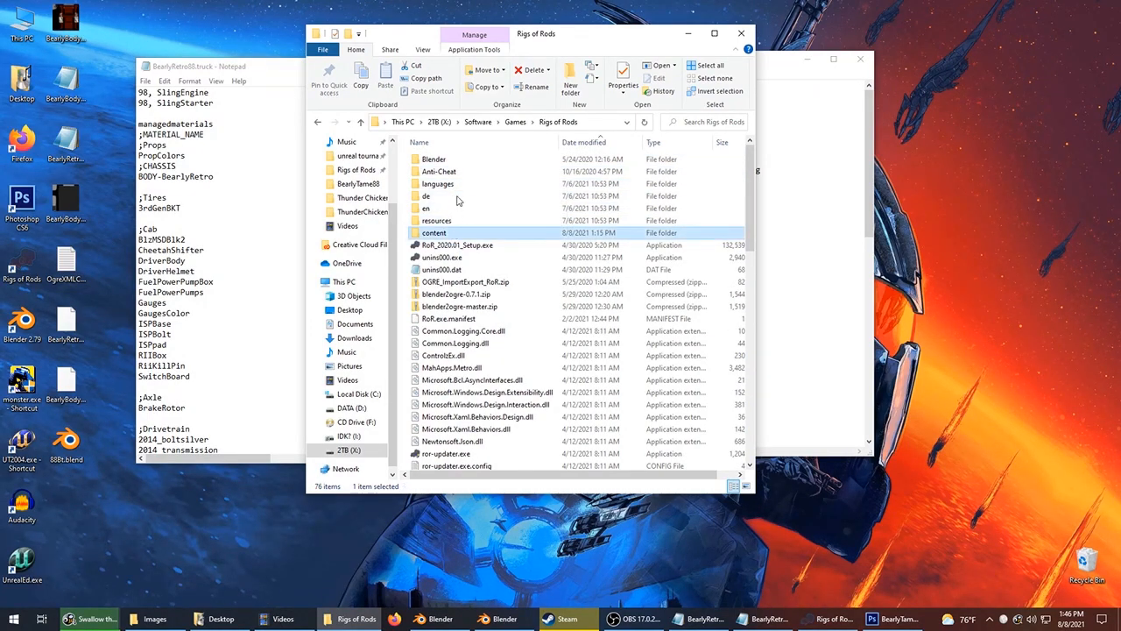
double_click(463, 161)
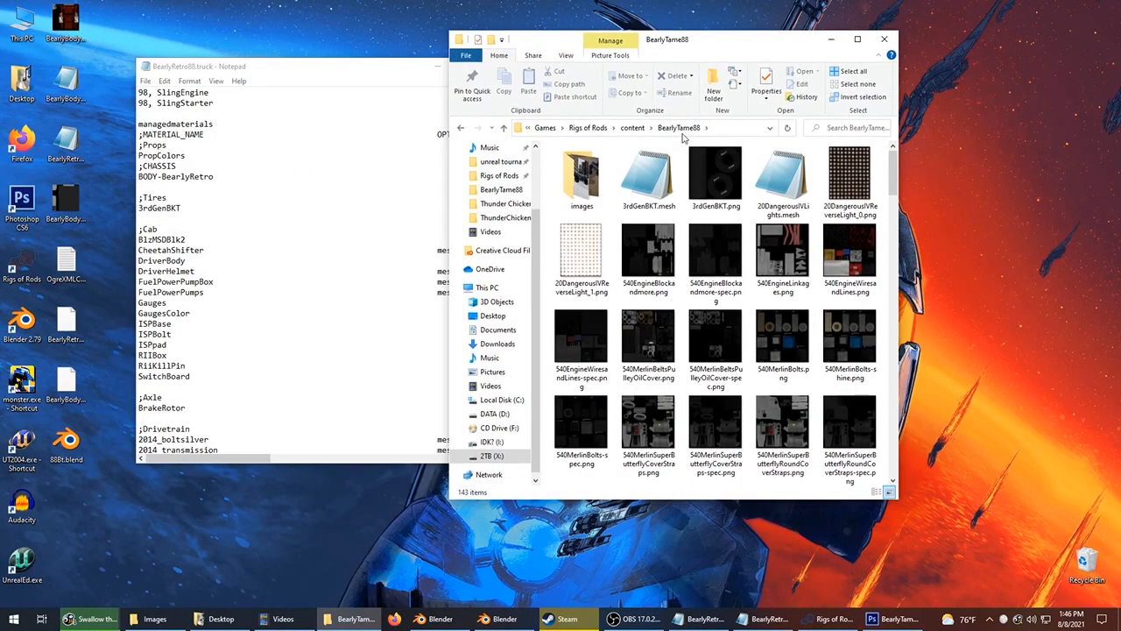
Sort the BearlyTame88 folder by date modified and select BODY-BearlyRetro88.mesh.xml.
right_click(677, 139)
left_click(625, 144)
right_click(626, 149)
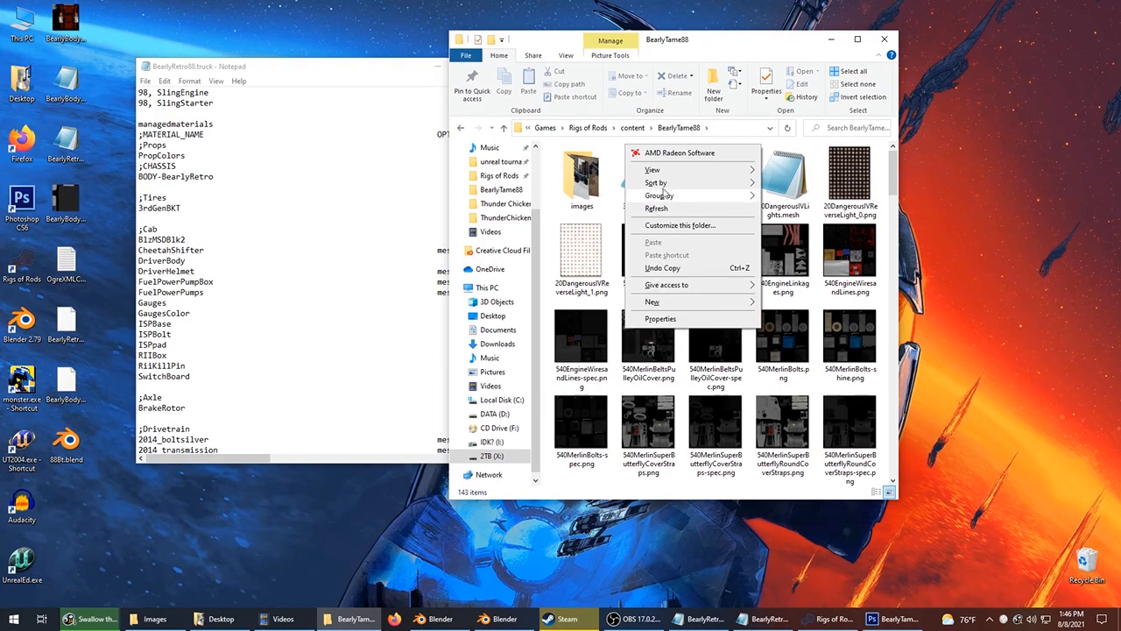
mouse_move(666, 182)
left_click(786, 196)
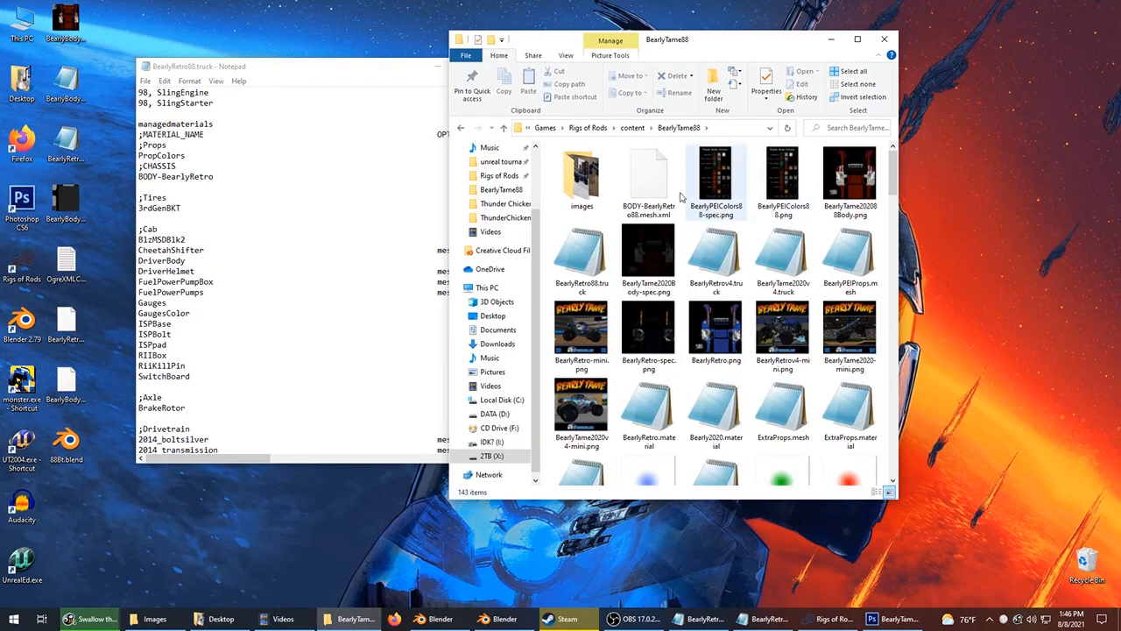
left_click(651, 182)
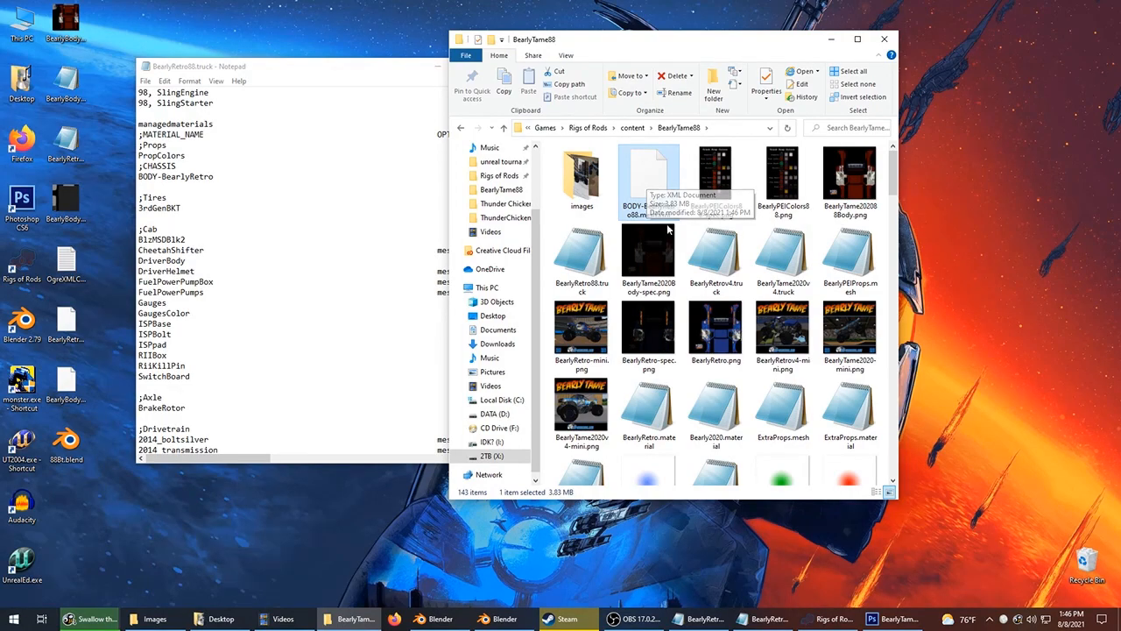
Bring up the Rigs of Rods program folder alongside and convert BODY-BearlyRetro88.mesh.xml to a .mesh file with OgreXMLConverter.exe.
left_click_drag(668, 47, 780, 105)
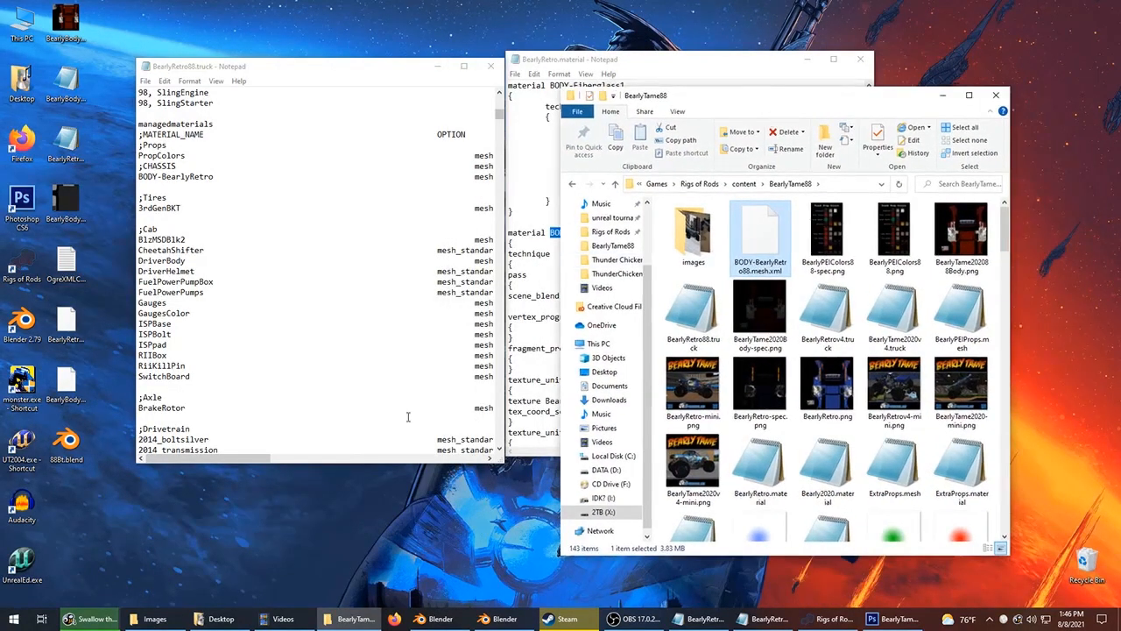
left_click(207, 620)
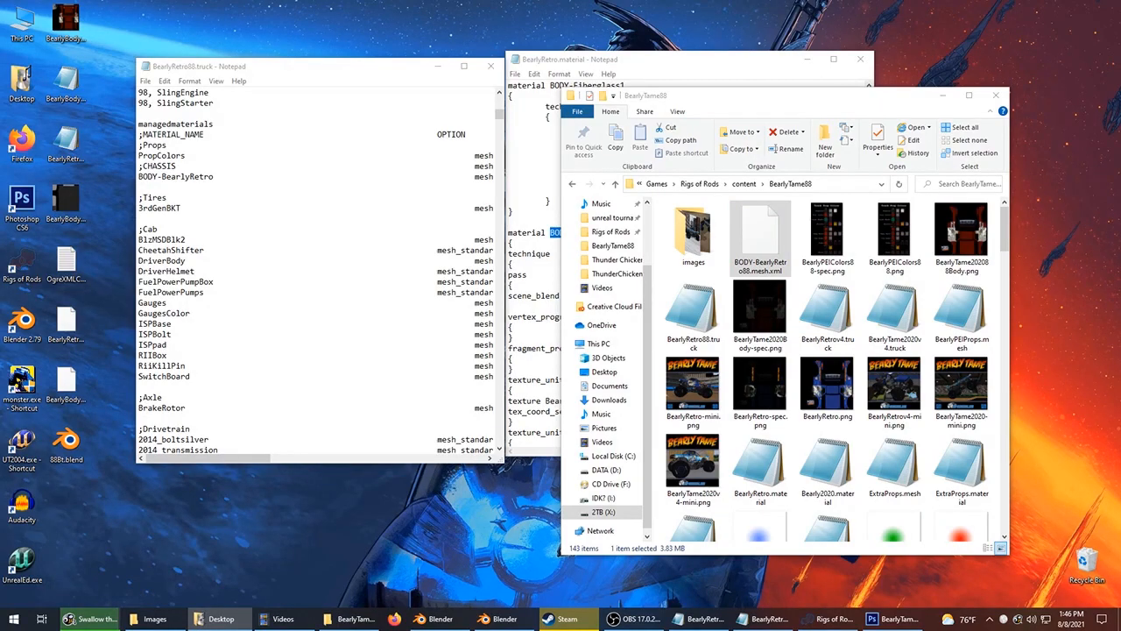
left_click_drag(0, 58, 361, 81)
scroll(361, 307, "down", 2)
scroll(356, 319, "down", 12)
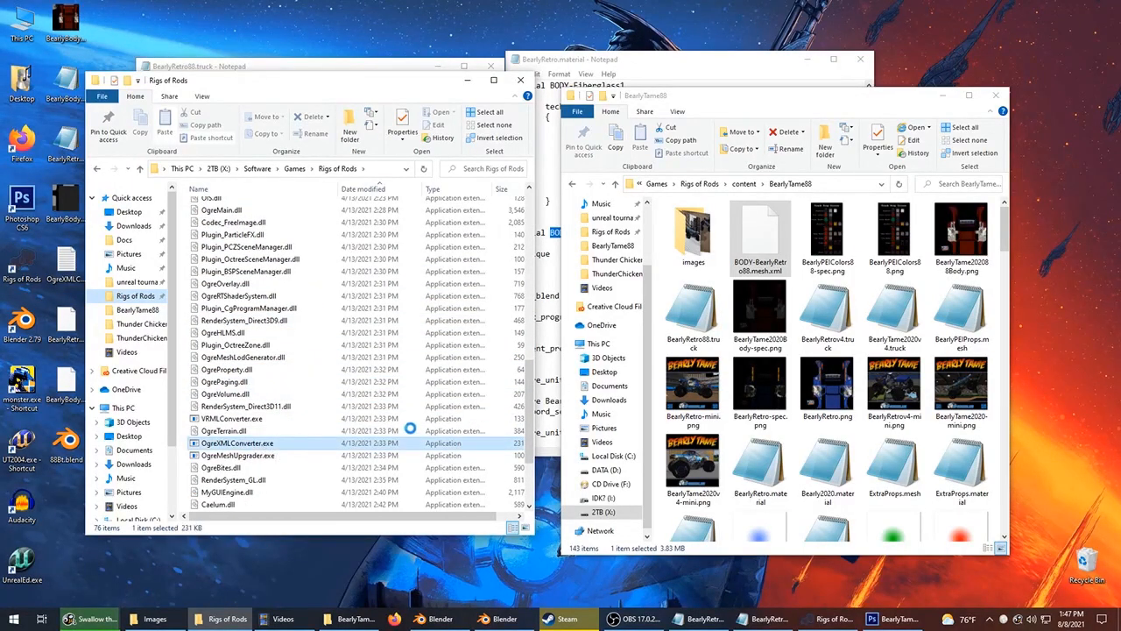
left_click(396, 443)
left_click_drag(397, 448, 396, 447)
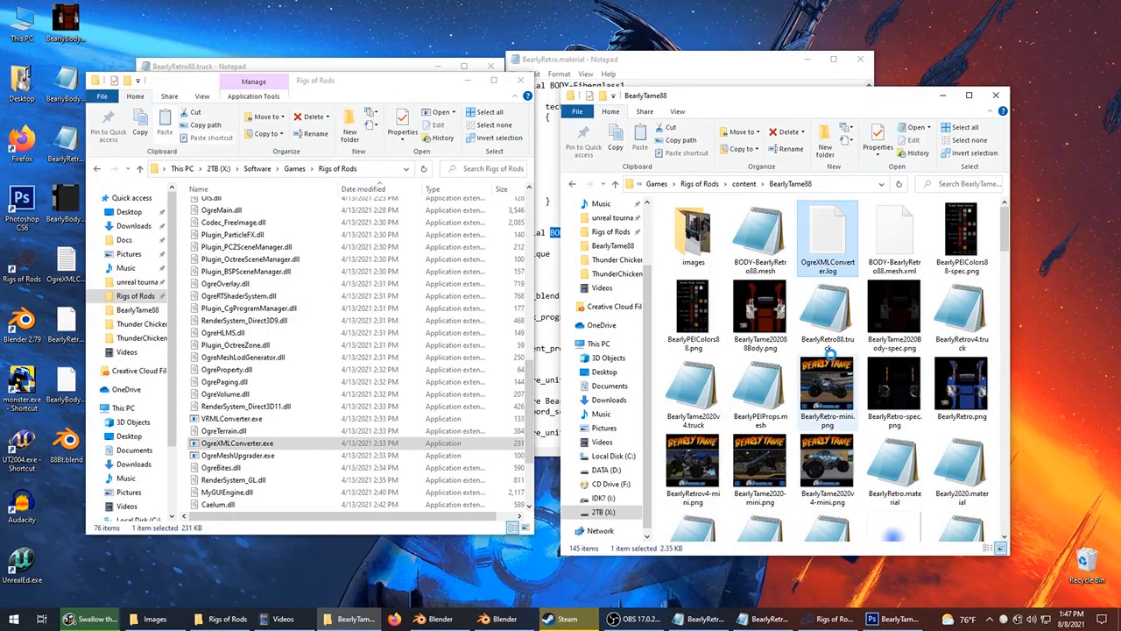
Delete OgreXMLConverter.log and BODY-BearlyRetro88.mesh.xml from the BearlyTame88 folder.
key("Delete")
key("Return")
left_click(832, 241)
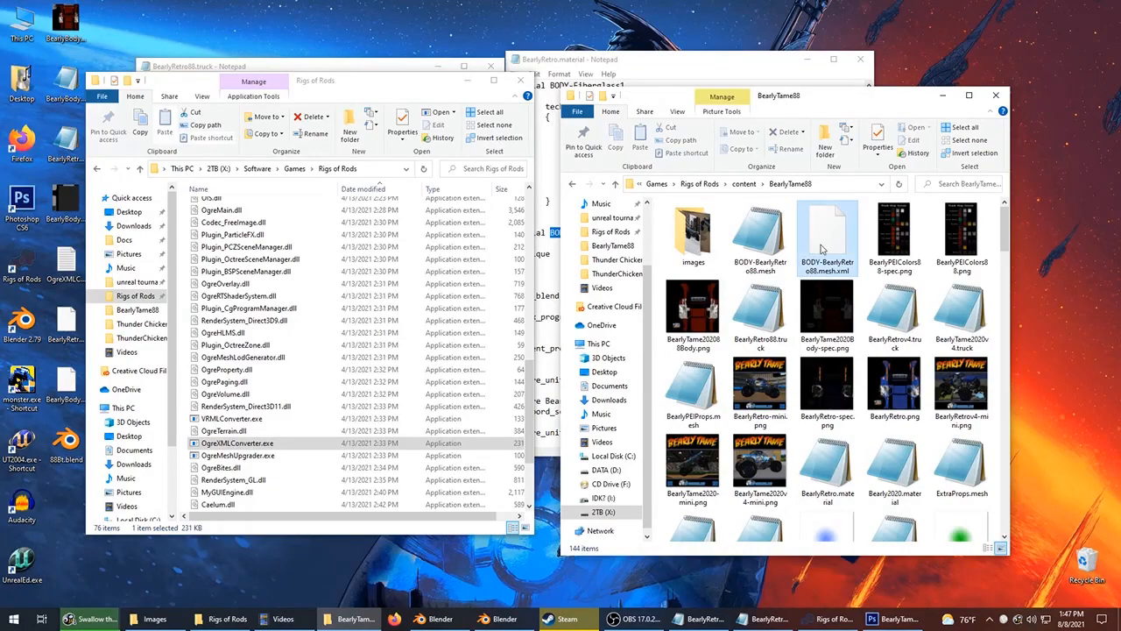
key("Delete")
key("Return")
Open the name of BODY-BearlyRetro88.mesh for editing to copy its base name.
left_click(775, 226)
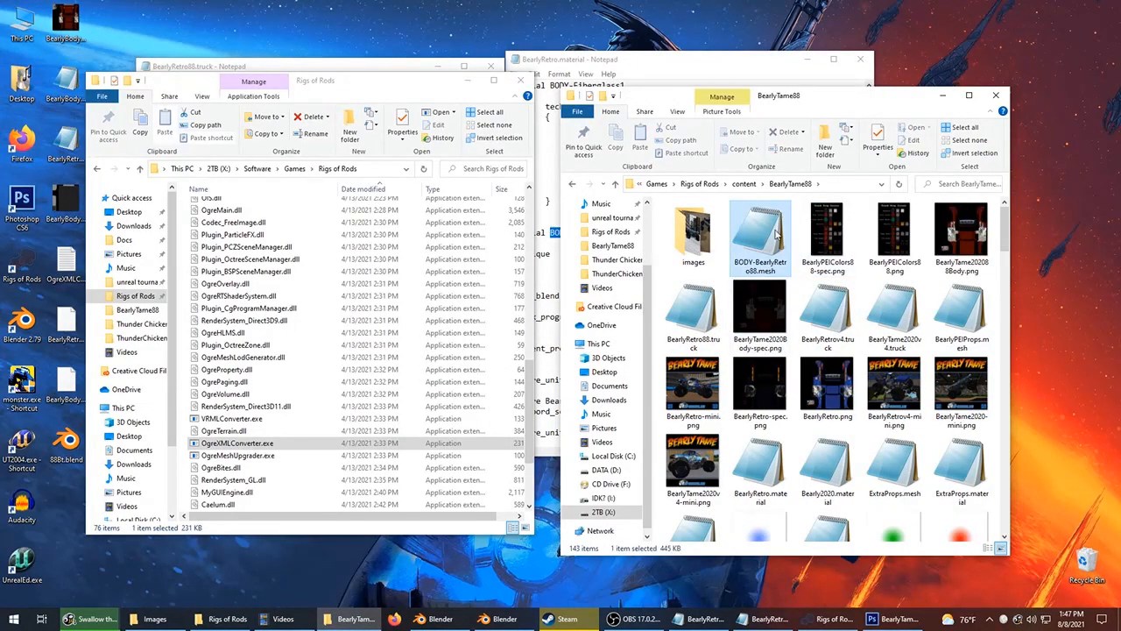
right_click(767, 240)
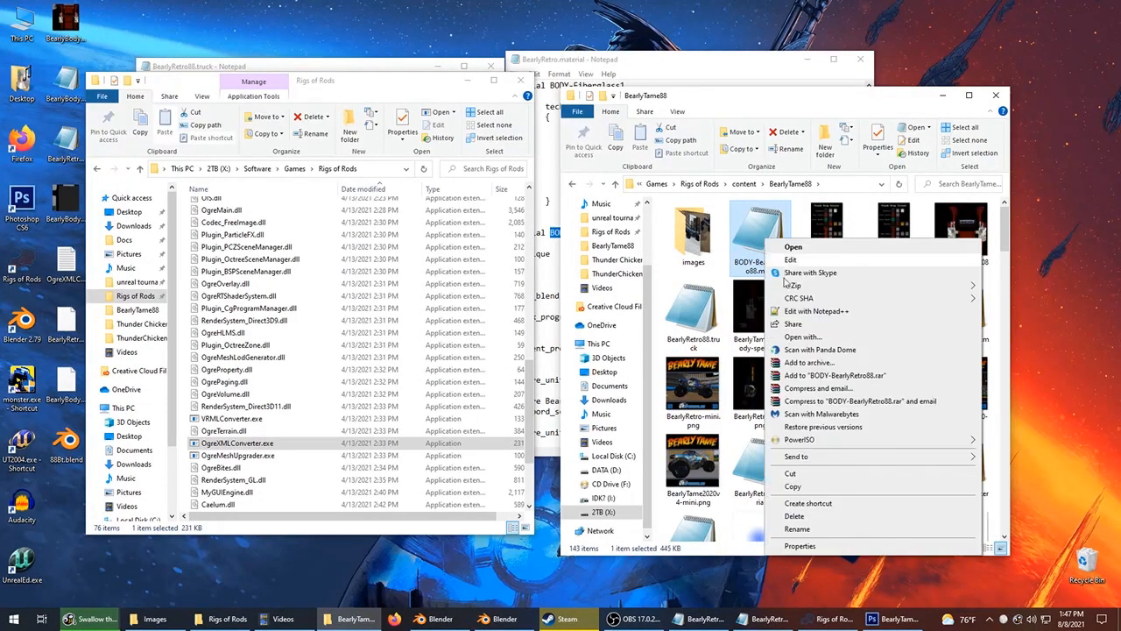
left_click(798, 529)
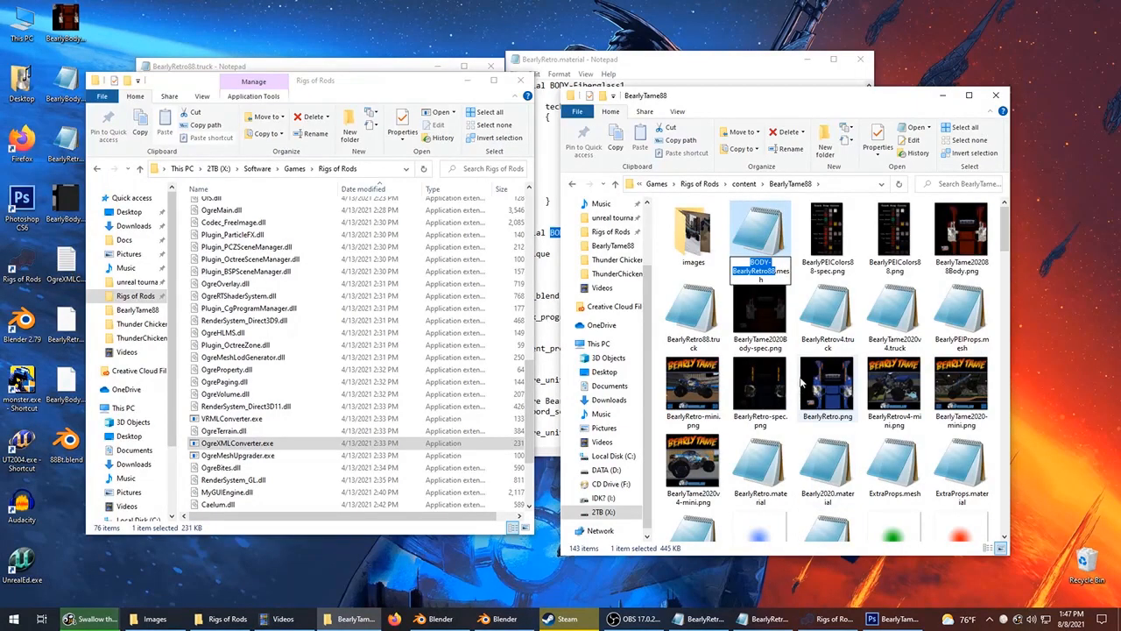
In BearlyRetro88.truck in Notepad, replace the BODY-BearlyRetro entry under managedmaterials with BODY-BearlyRetro88 and save the file.
left_click(340, 72)
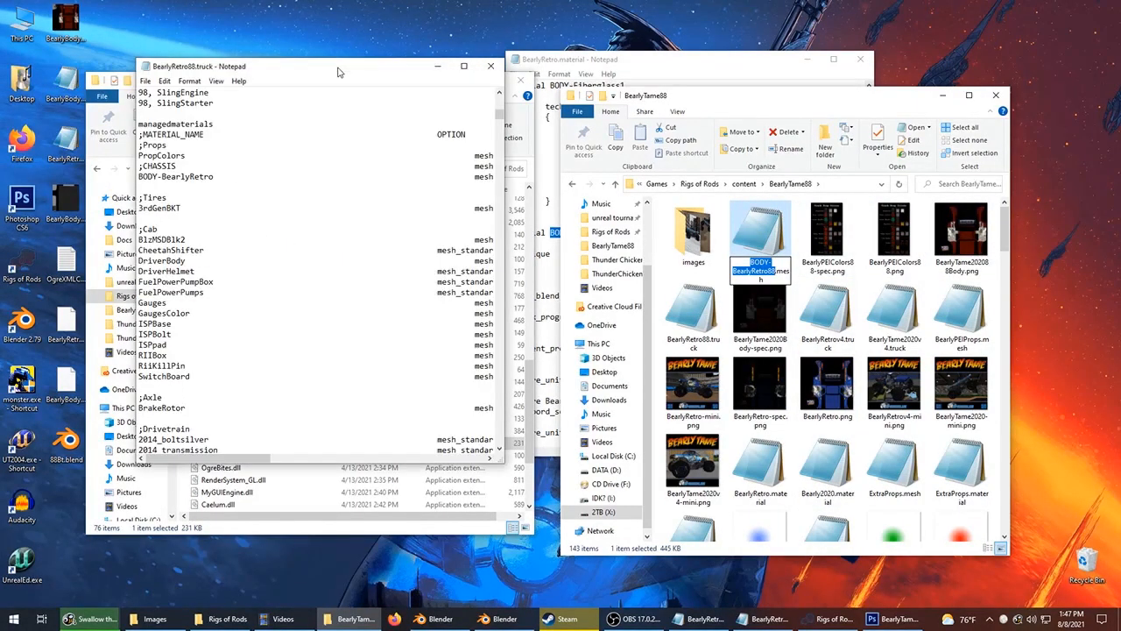
scroll(350, 307, "up", 10)
scroll(350, 307, "down", 9)
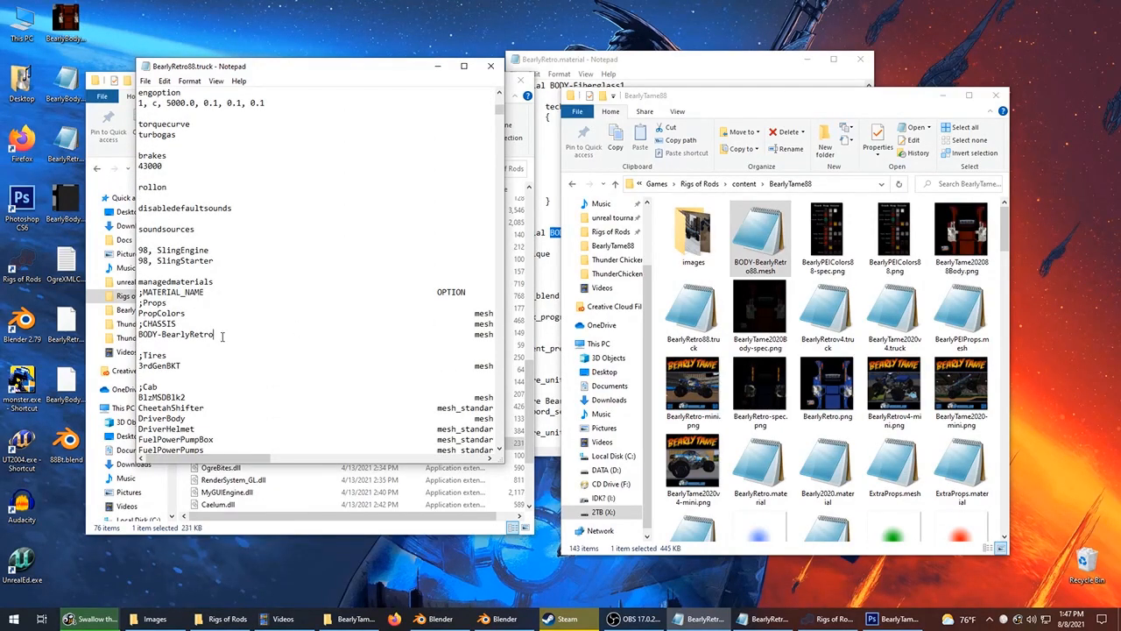
left_click(223, 337)
scroll(231, 314, "down", 2)
left_click_drag(208, 274, 137, 272)
key("ctrl+v")
left_click(268, 231)
key("ctrl+s")
Insert two blank lines below the BODY-BearlyRetro88 entry and briefly check the truck in Rigs of Rods.
left_click(167, 280)
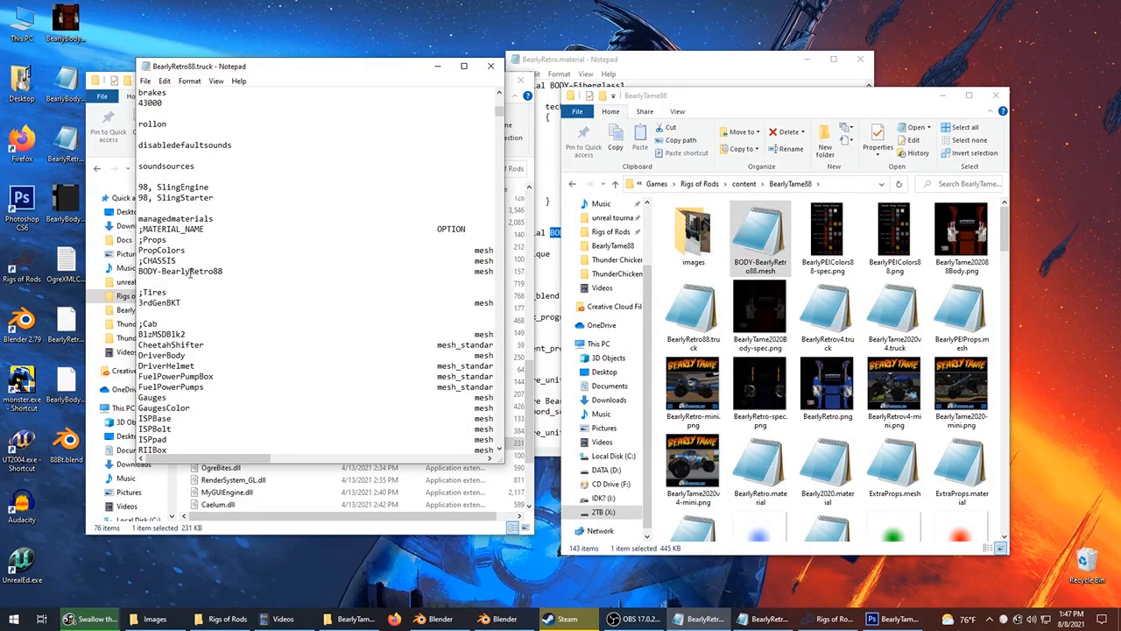
key("Return")
key("Return")
left_click(177, 280)
left_click(831, 624)
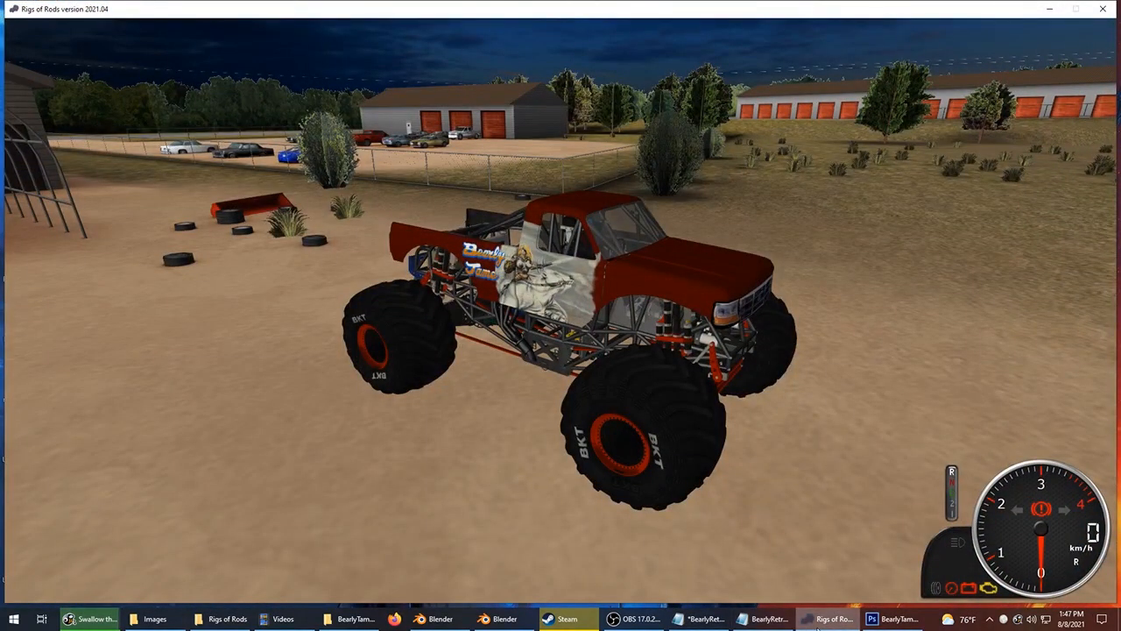
key("alt+Tab")
Compare the body's first material name in Blender with the truck file's chassis entry and review the managedmaterials list.
left_click(505, 618)
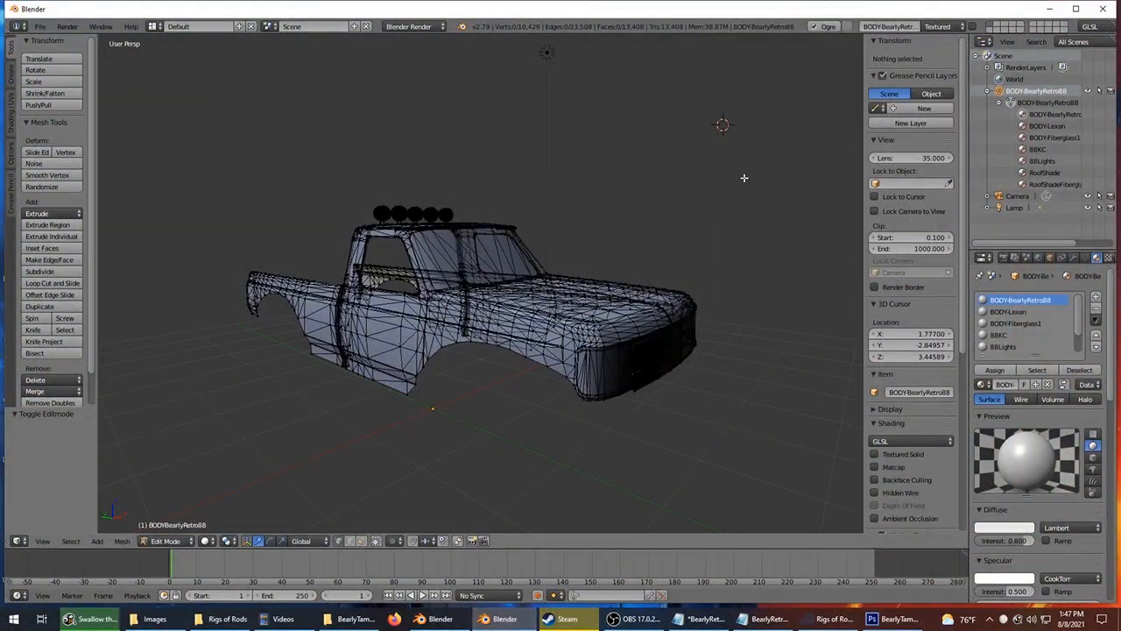
double_click(1056, 114)
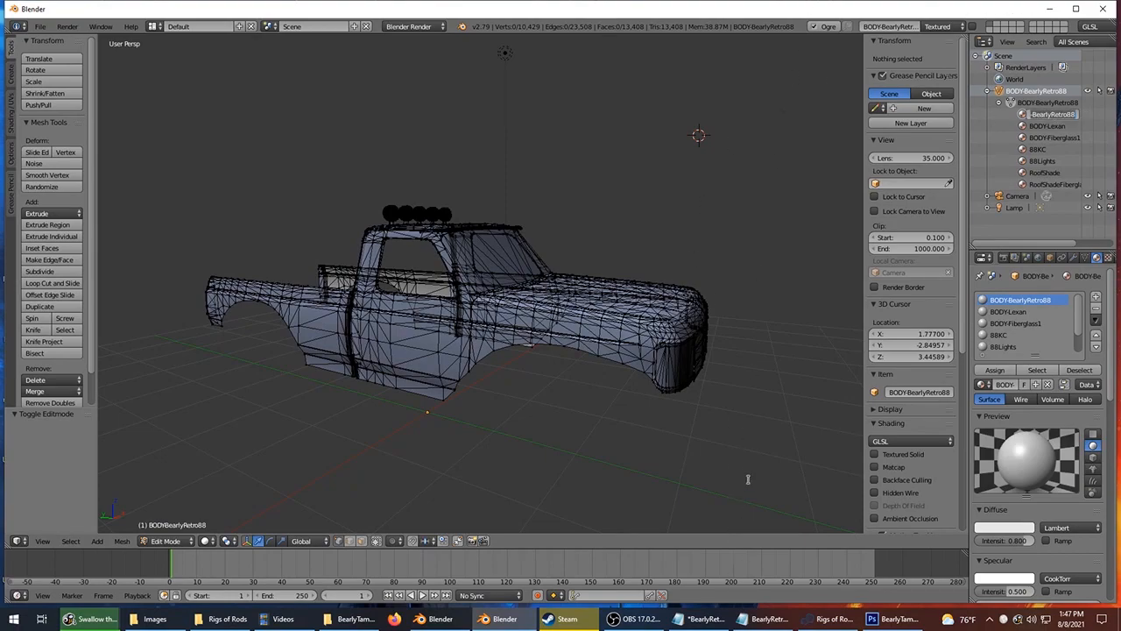
left_click(704, 619)
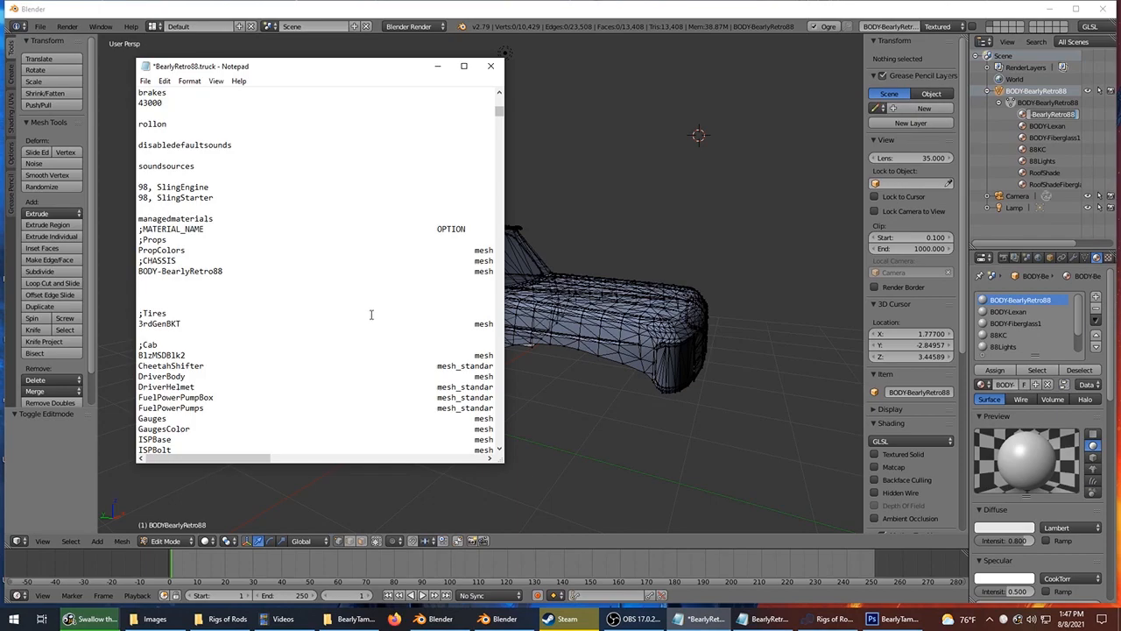
double_click(196, 274)
left_click(139, 271)
left_click_drag(139, 272, 226, 272)
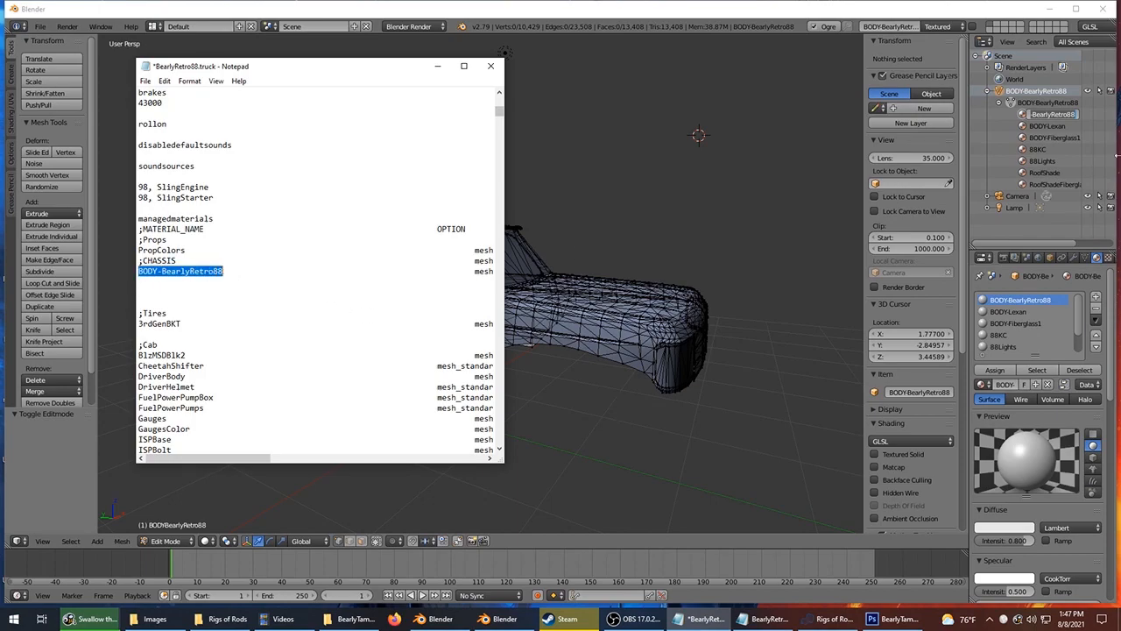
left_click(231, 300)
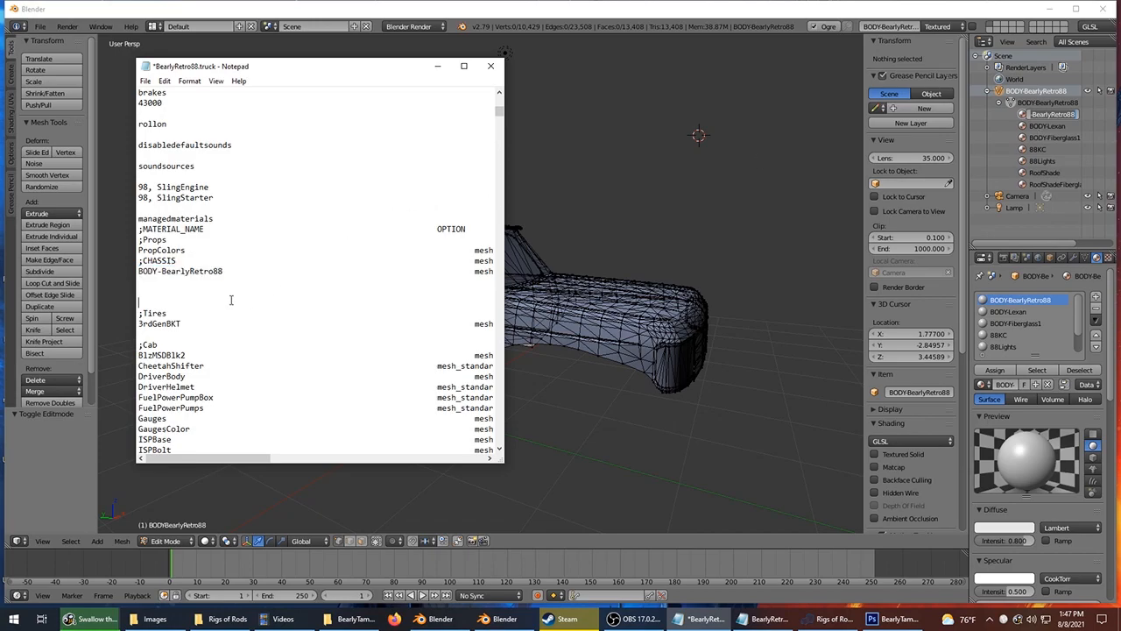
scroll(230, 292, "down", 13)
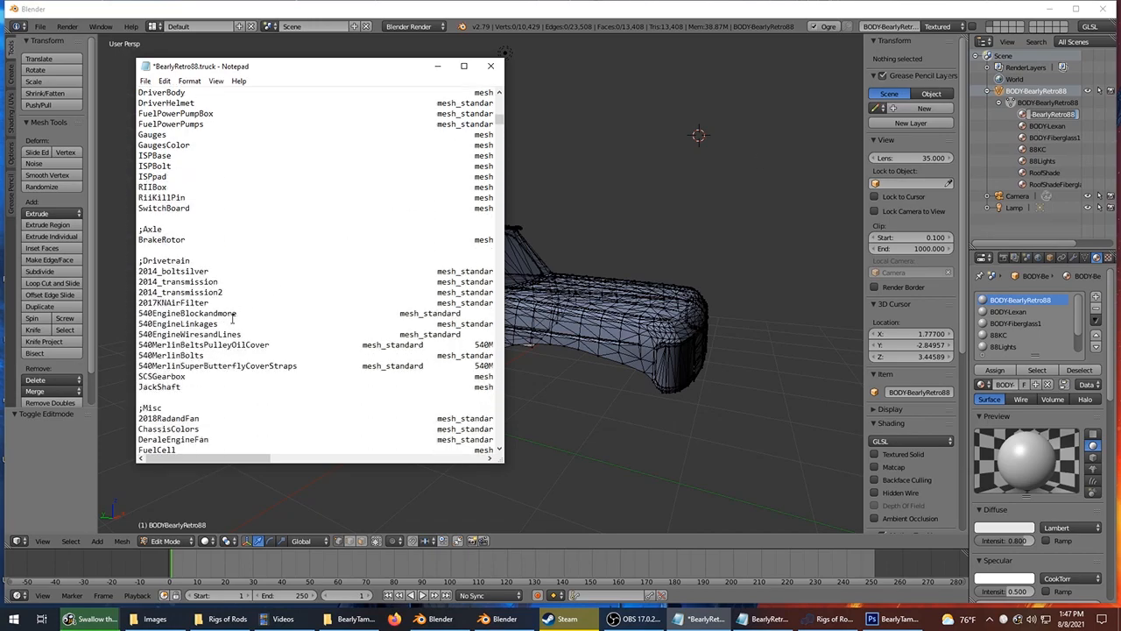
scroll(233, 319, "down", 2)
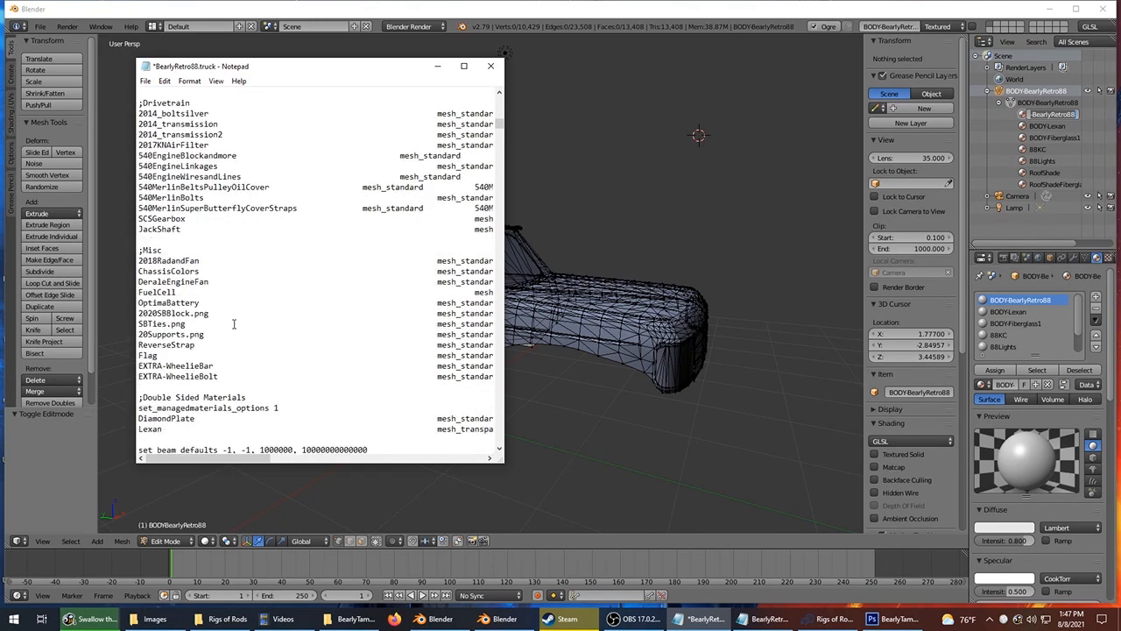
scroll(224, 377, "up", 13)
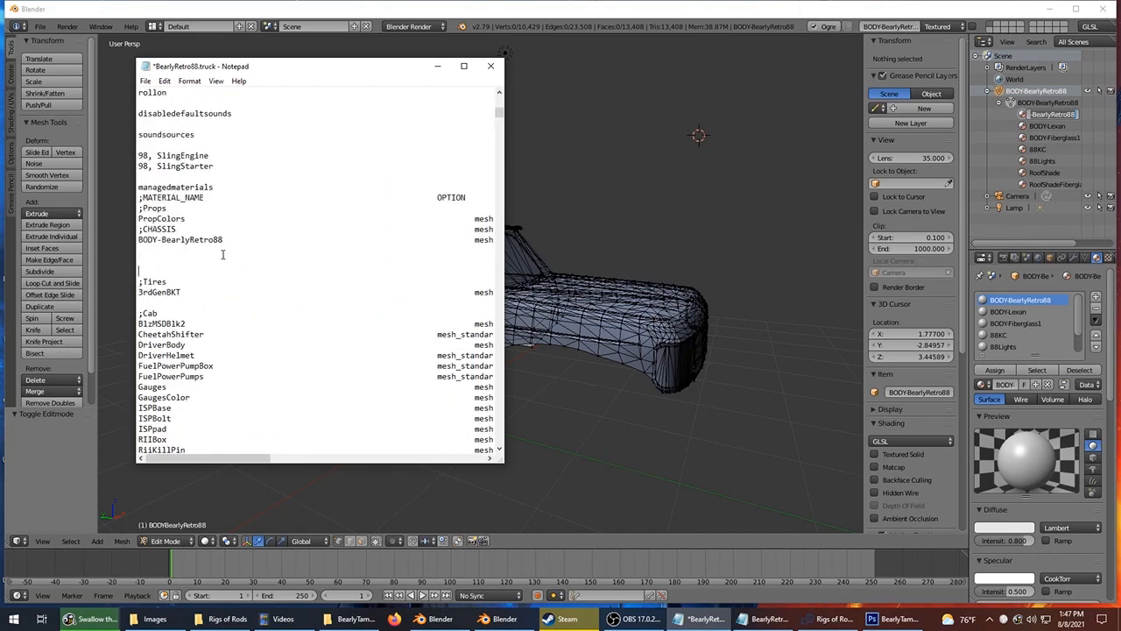
Copy the 88KC material name from Blender and add it below BODY-BearlyRetro88 in the truck file.
left_click(1065, 139)
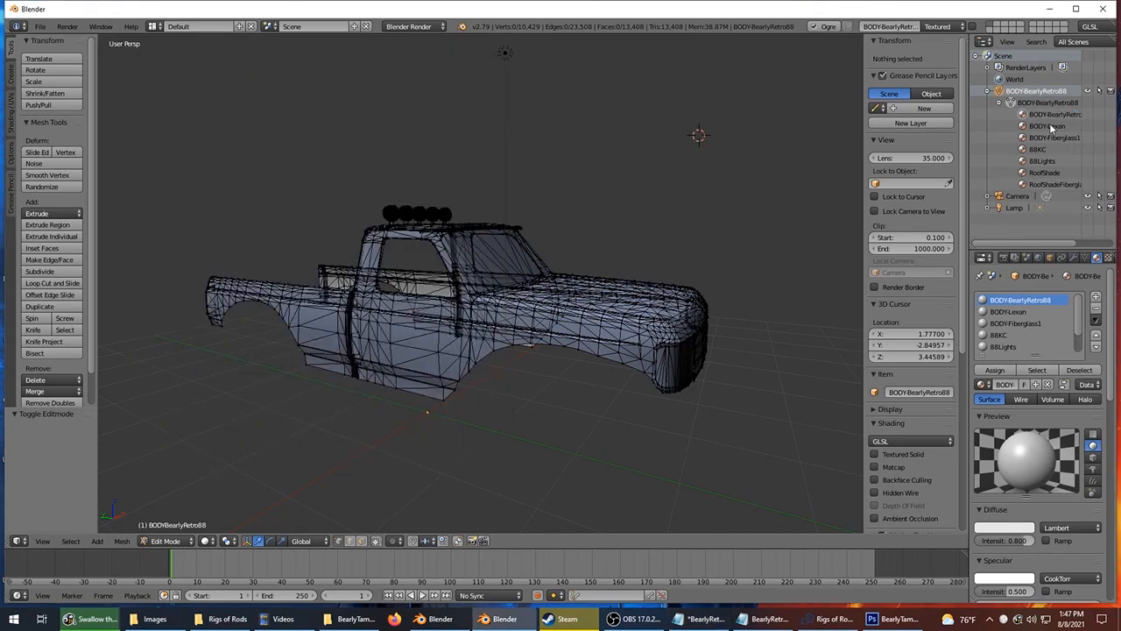
double_click(1039, 150)
key("ctrl+c")
left_click(719, 615)
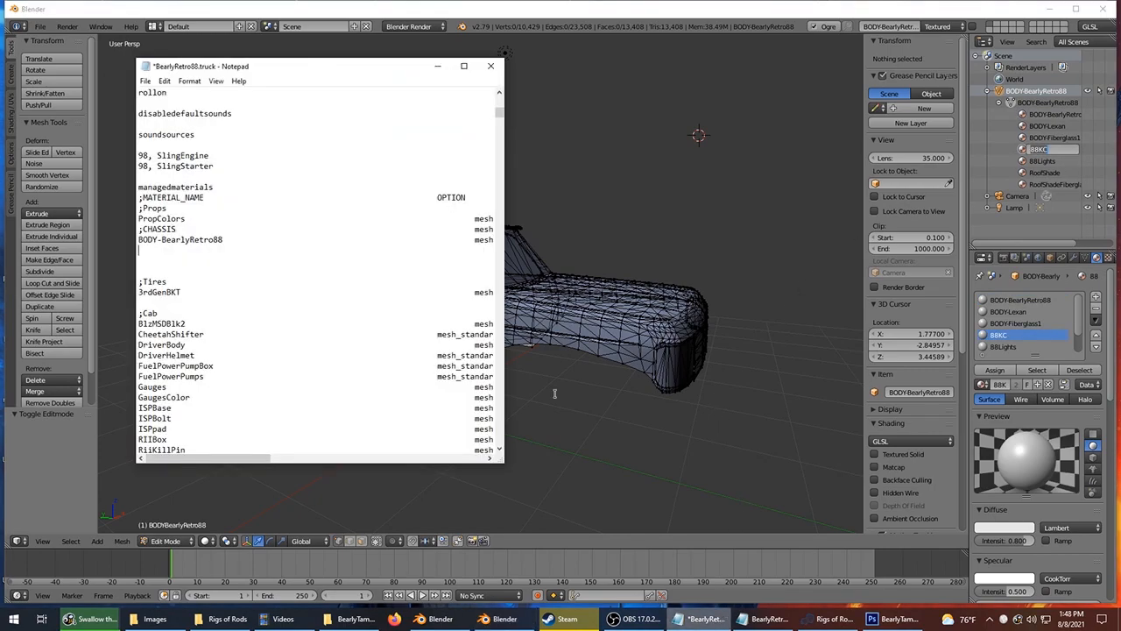
key("ctrl+v")
Copy the 88Lights material name from Blender and add it below 88KC in the truck file.
double_click(1050, 159)
key("ctrl+c")
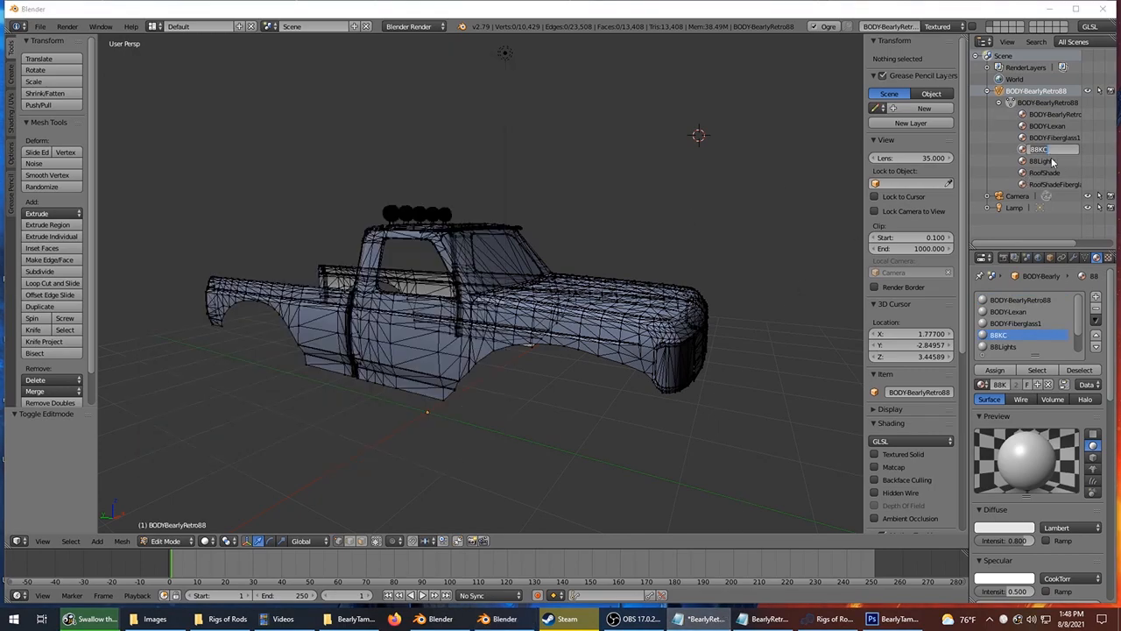
left_click(705, 618)
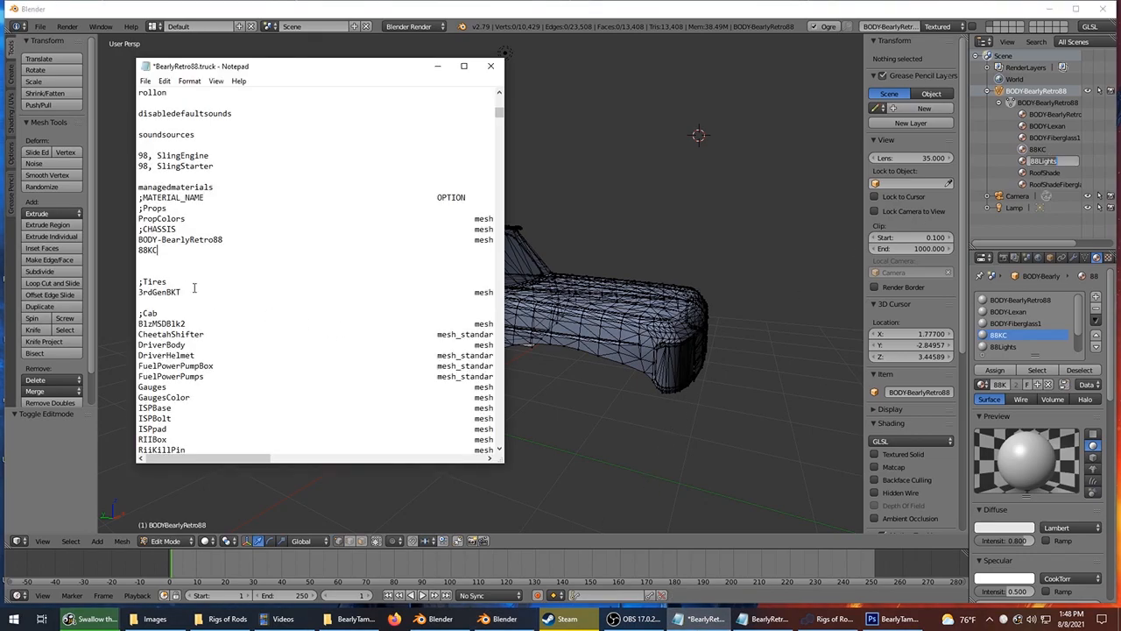
key("ctrl+v")
Copy the RoofShade material name from Blender and add it below 88Lights, leaving blank lines before the Tires section.
double_click(1045, 172)
key("ctrl+c")
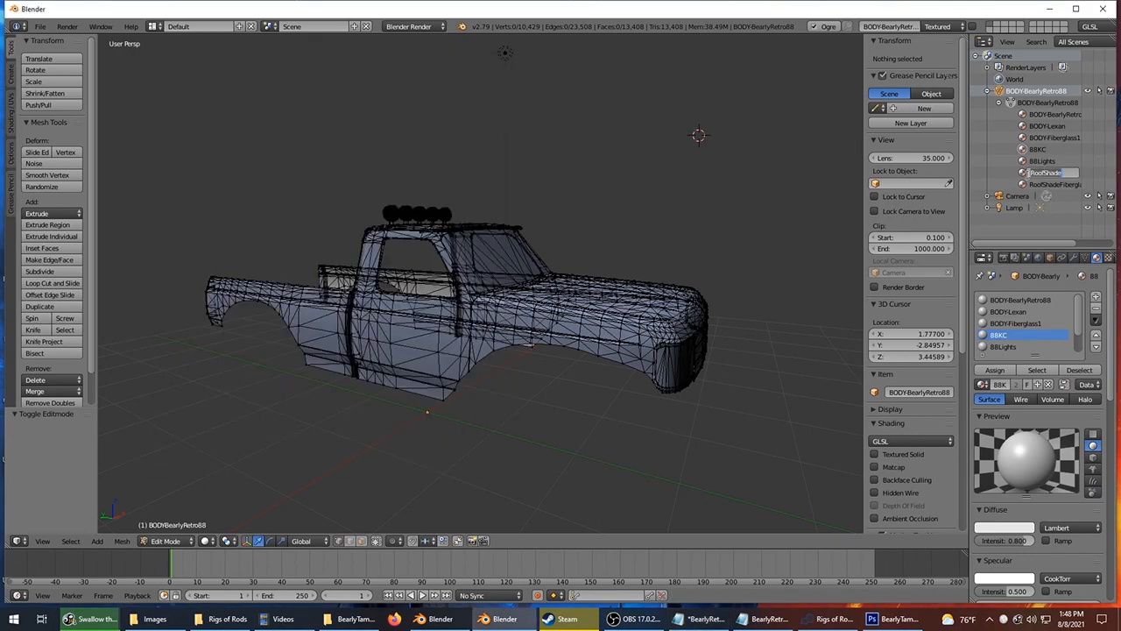
left_click(705, 619)
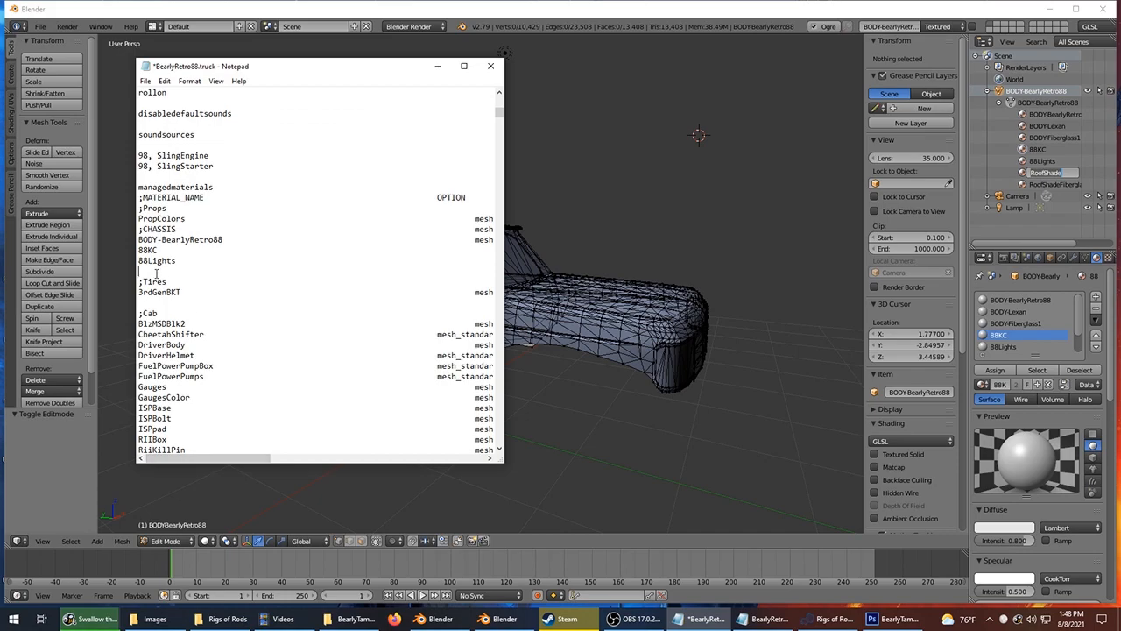
key("ctrl+v")
key("Return")
key("Return")
key("Up")
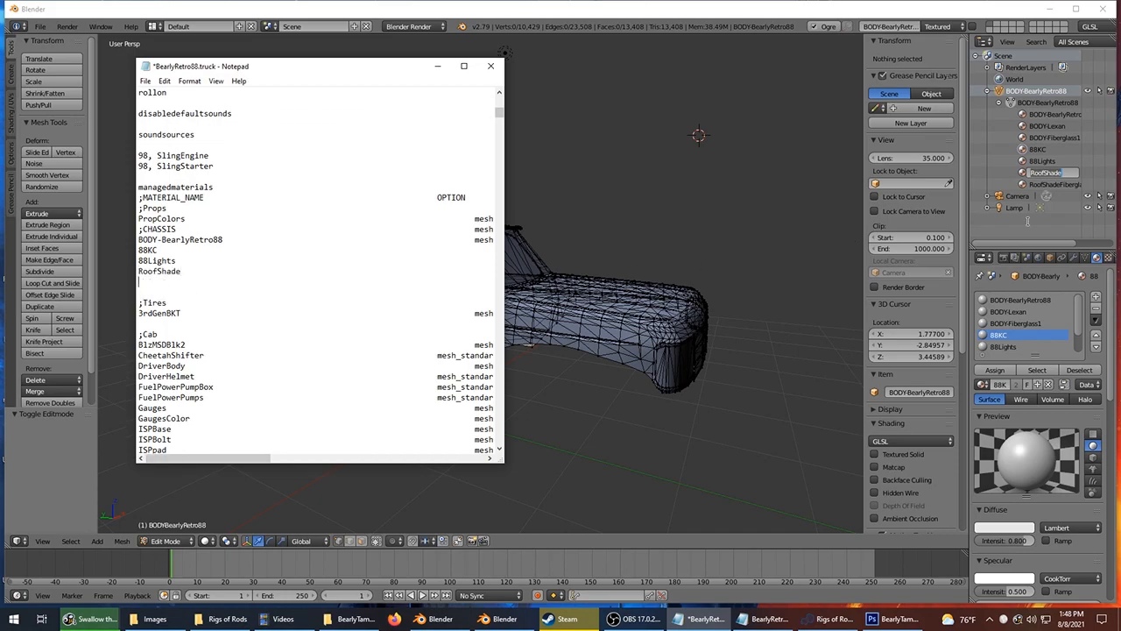
Copy the RoofShadeFiberglass material name from Blender and add it below RoofShade in the truck file.
double_click(1042, 185)
key("ctrl+c")
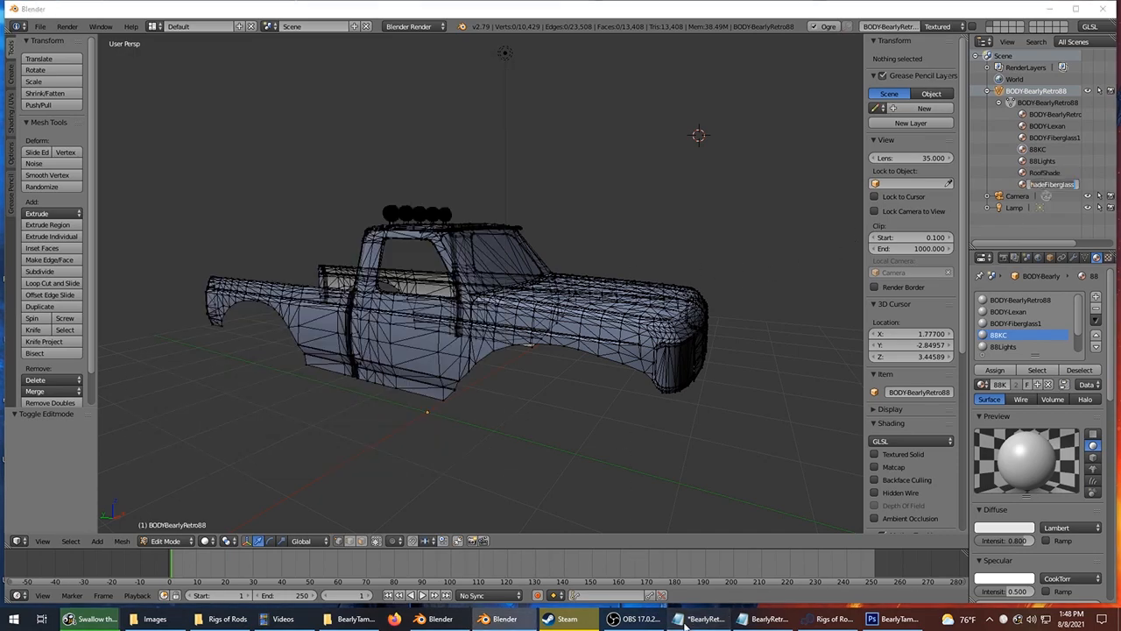
left_click(701, 619)
key("ctrl+v")
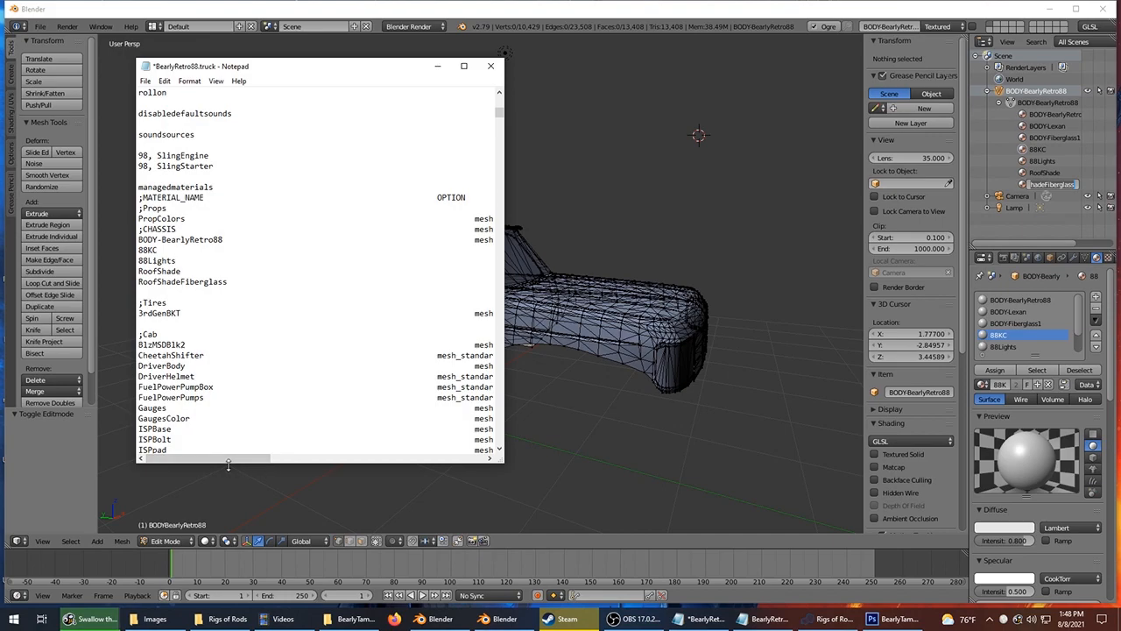
Add the mesh_standard option to the 88KC, 88Lights, RoofShade and RoofShadeFiberglass rows of managedmaterials.
left_click_drag(223, 459, 289, 456)
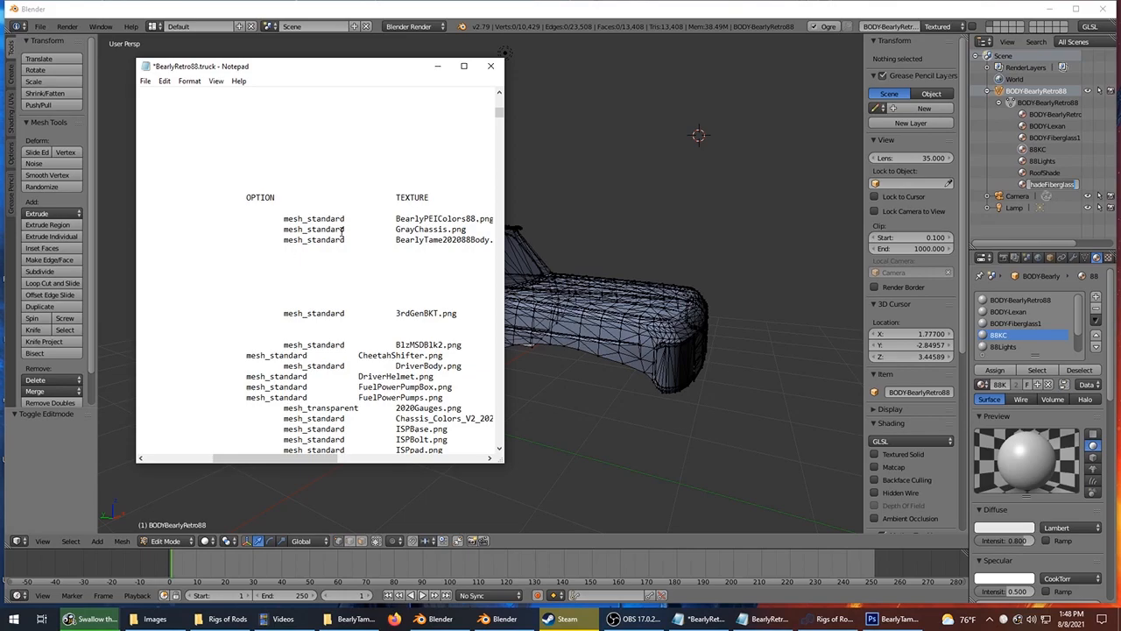
left_click_drag(287, 244, 417, 249)
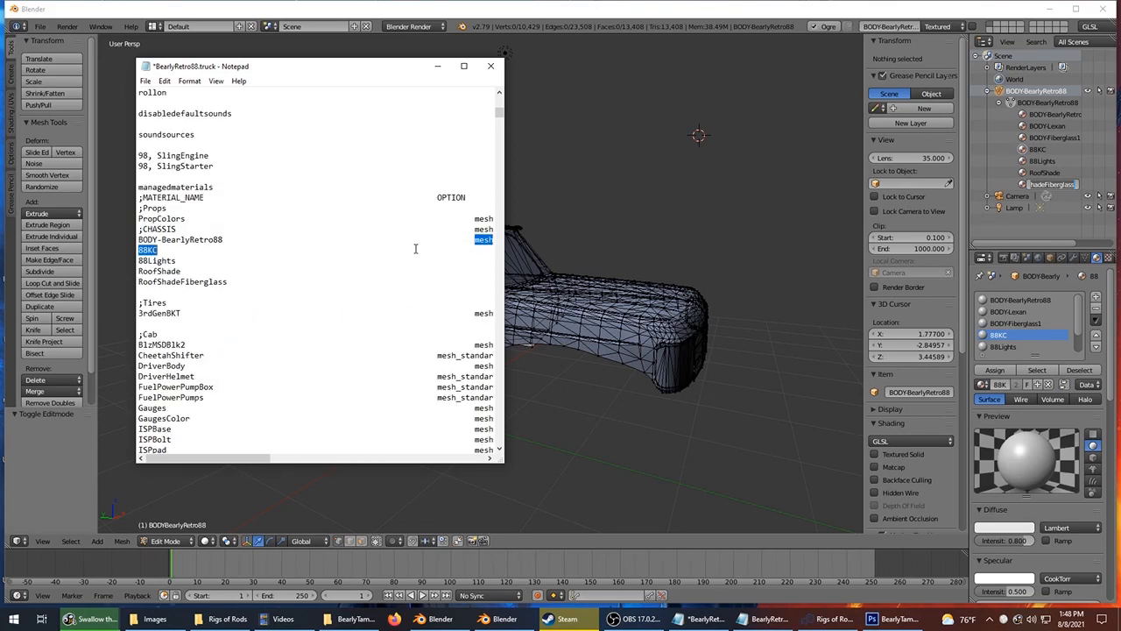
left_click(435, 247)
left_click_drag(269, 457, 327, 456)
left_click_drag(379, 239, 311, 240)
left_click(328, 257)
type("mesh_standard")
type("mesh_standard")
left_click(353, 282)
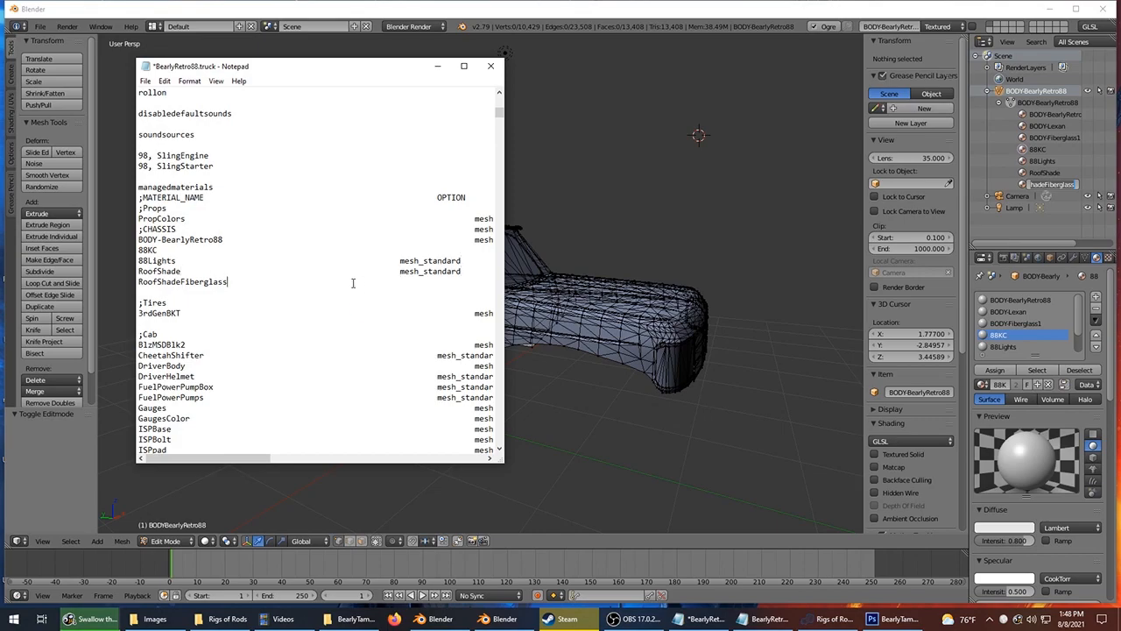
type("mesh_standard")
type("mesh_standard")
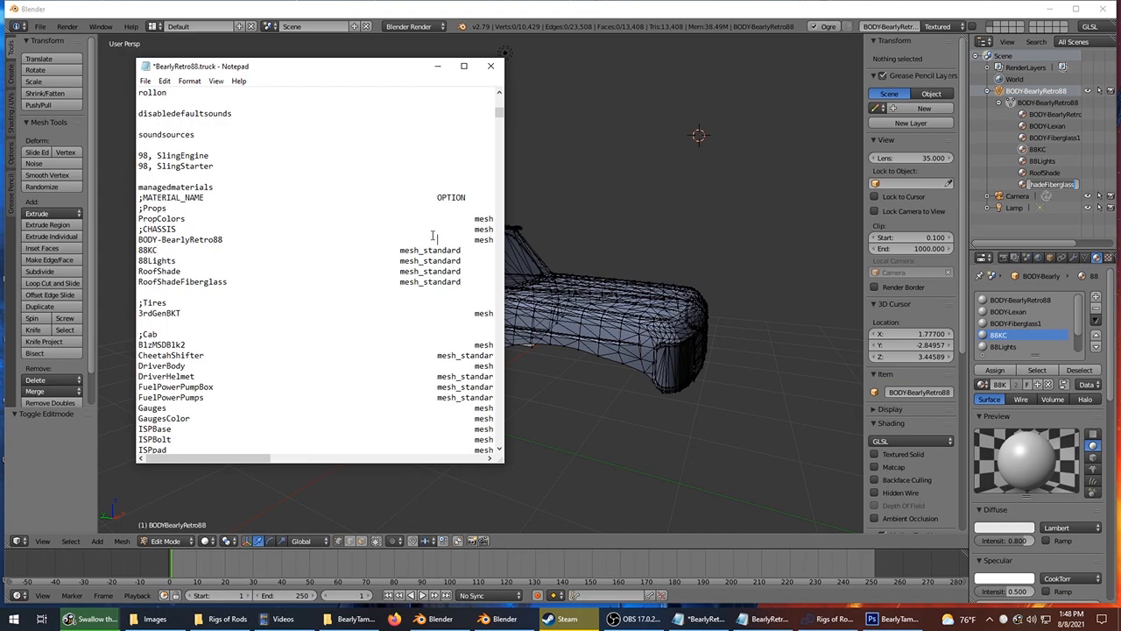
Remove the extra spacing before mesh_standard on the BODY-BearlyRetro88, PropColors and ;CHASSIS rows so they align with the new rows.
left_click(434, 236)
key("BackSpace")
key("BackSpace")
left_click(440, 220)
key("BackSpace")
key("BackSpace")
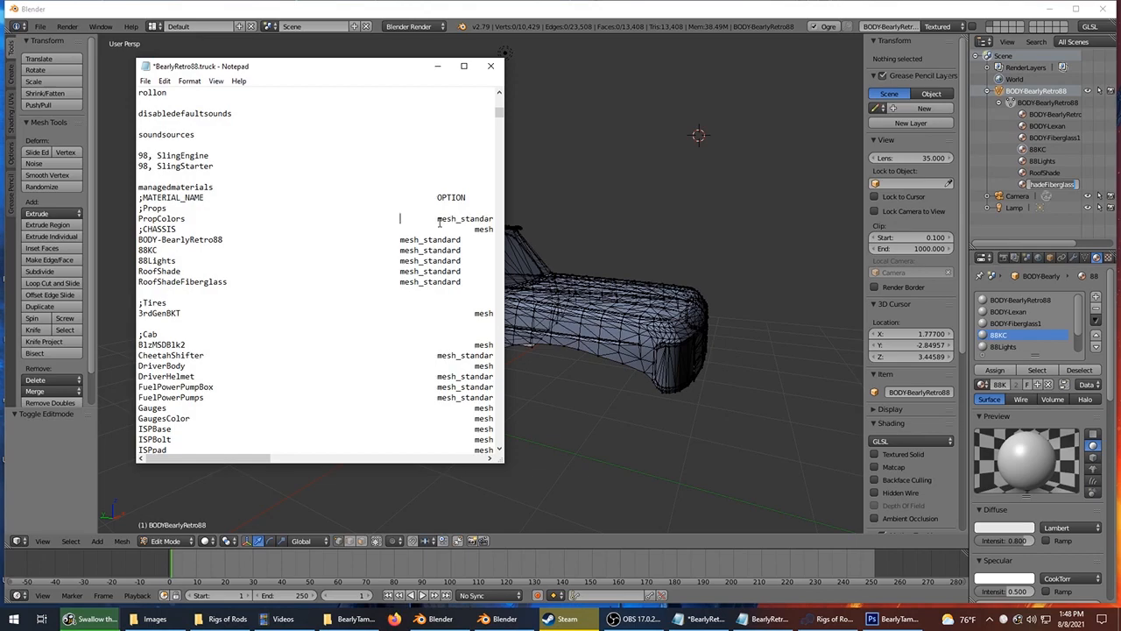
left_click(432, 227)
key("BackSpace")
key("BackSpace")
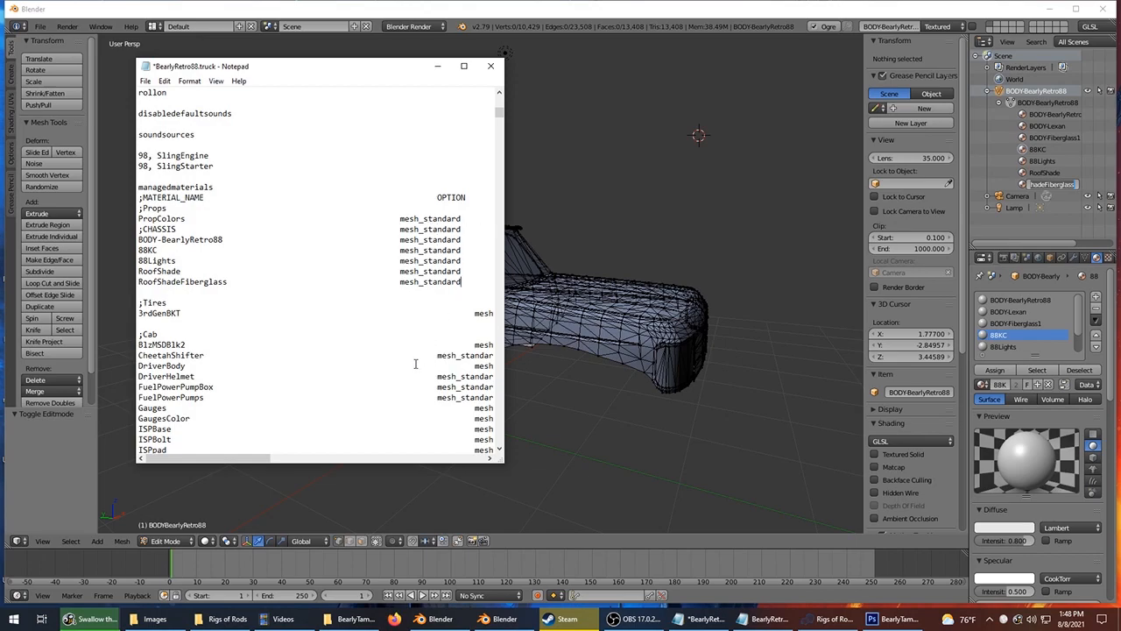
left_click_drag(243, 460, 315, 457)
left_click(297, 292)
left_click(177, 261)
mouse_move(246, 458)
left_mouse_down()
mouse_move(317, 457)
mouse_move(225, 450)
left_mouse_up()
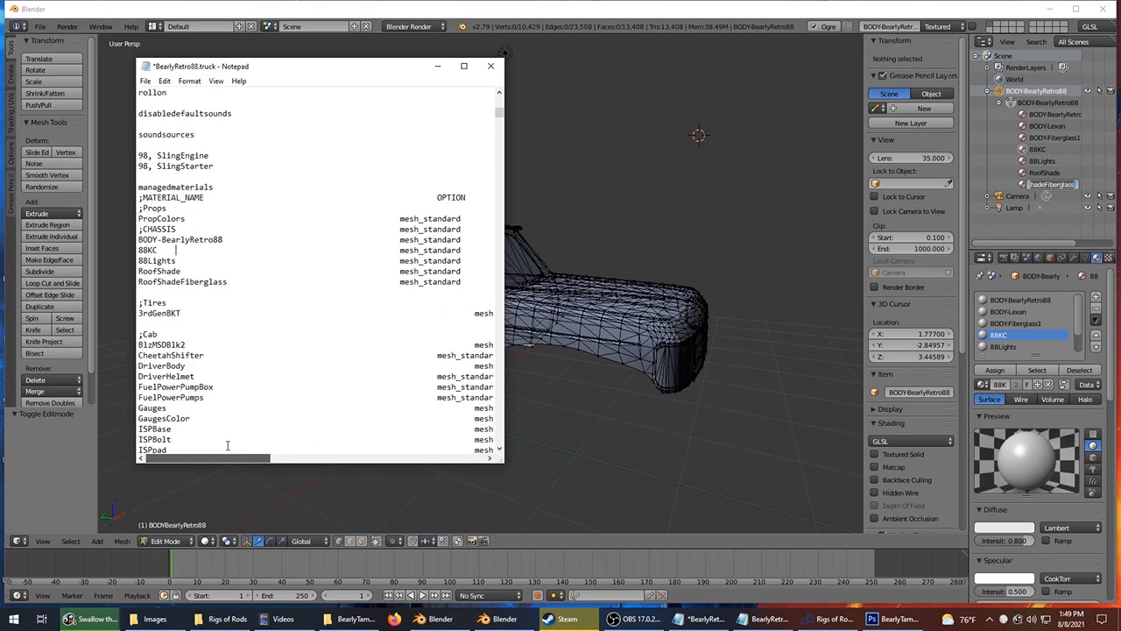
Open BearlyTame-1.0.zip from the Rigs of Rods content folder and browse its files for the 88 body textures.
left_click(353, 619)
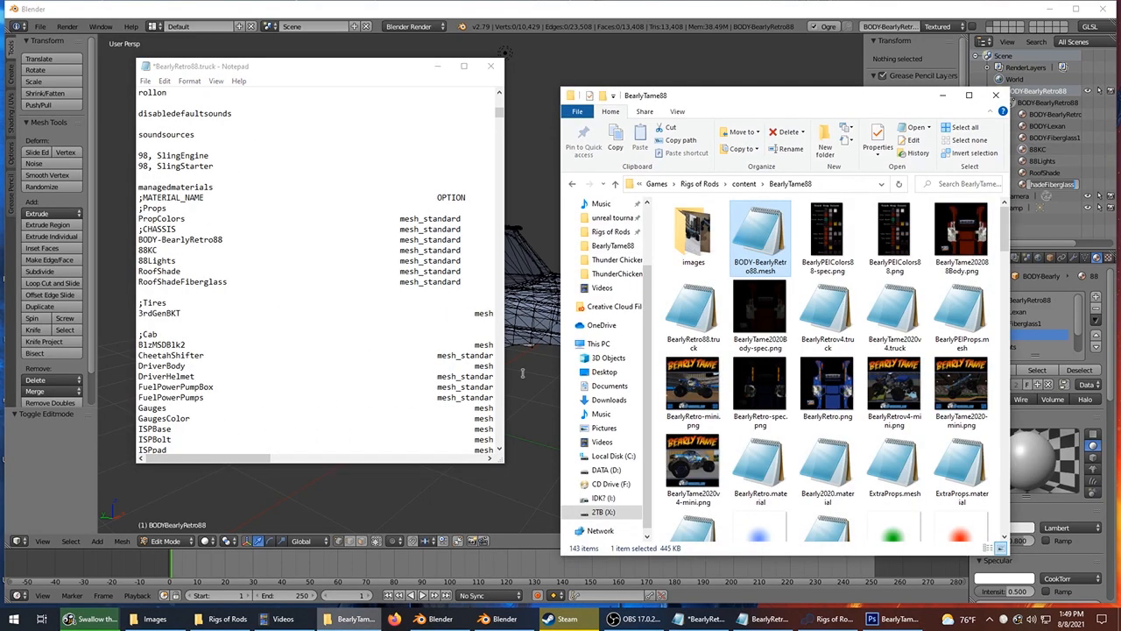
left_click(744, 184)
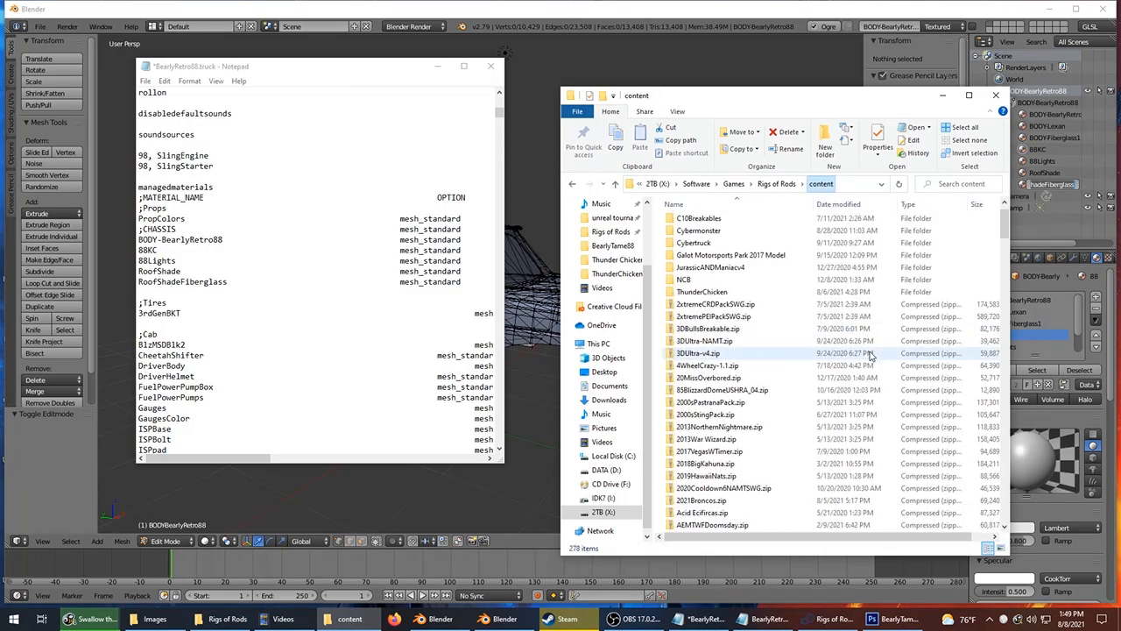
scroll(870, 355, "down", 10)
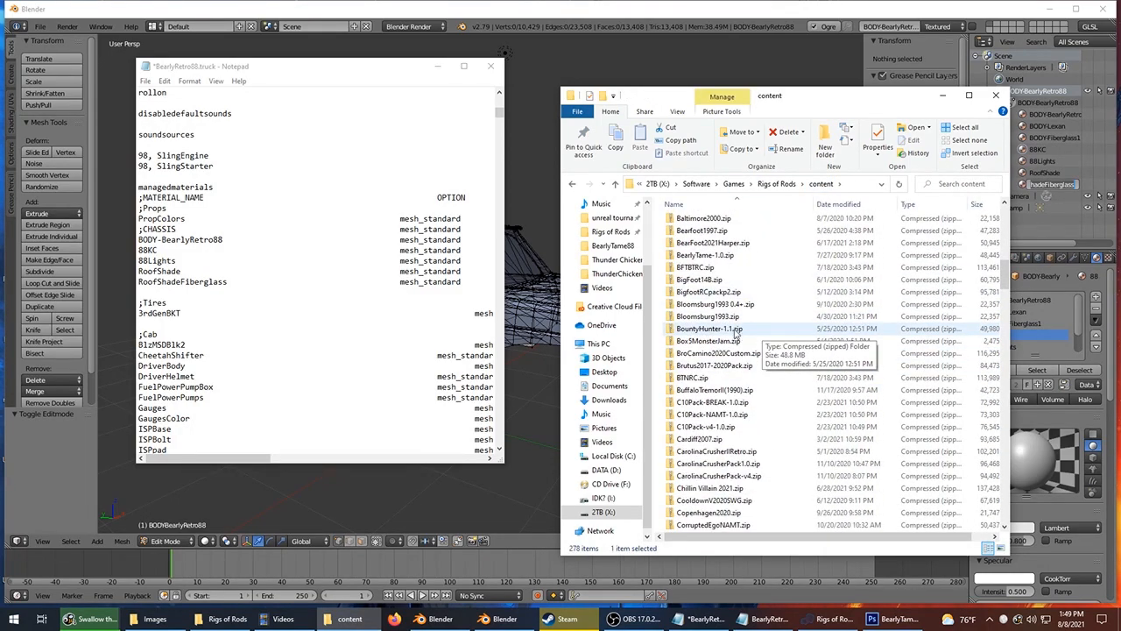
double_click(739, 255)
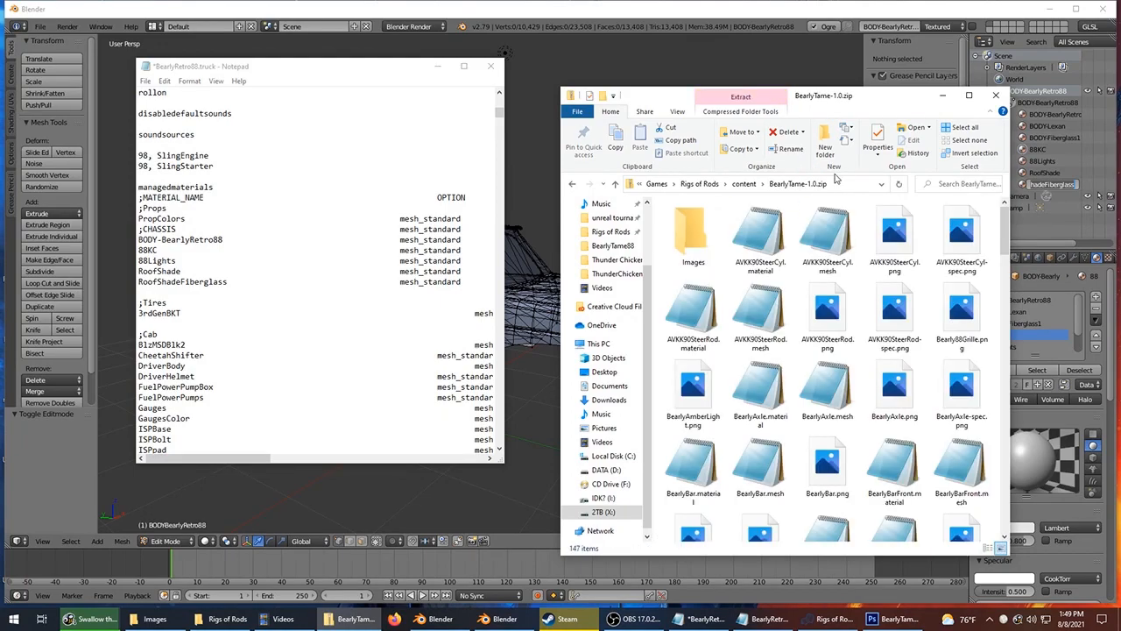
left_click(961, 325)
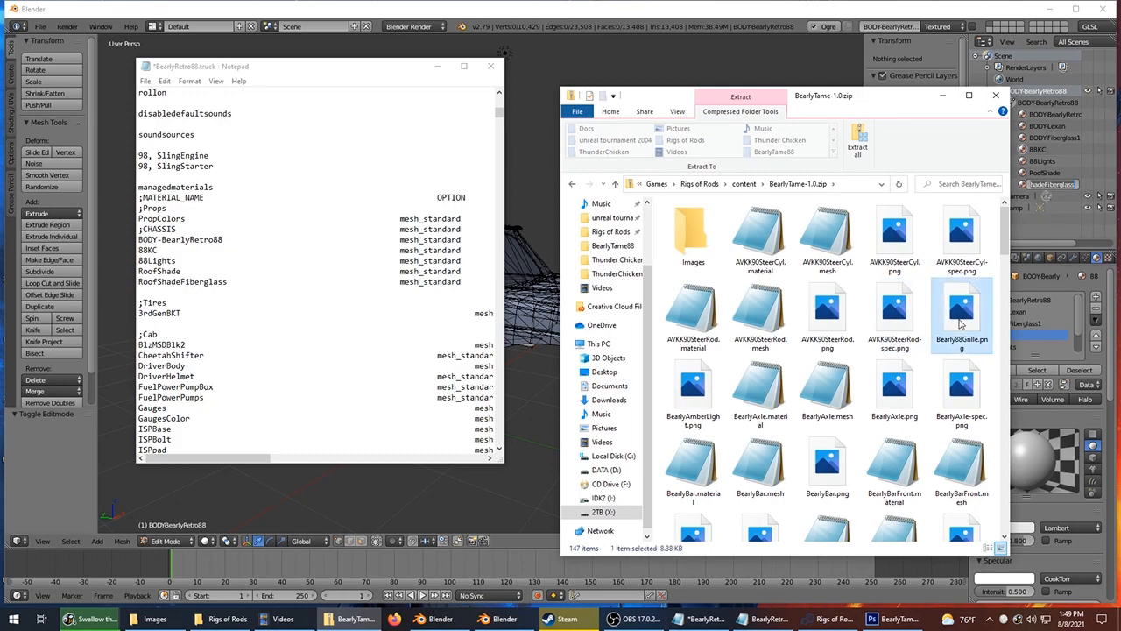
left_click_drag(1007, 235, 1006, 298)
left_click_drag(1007, 303, 1010, 324)
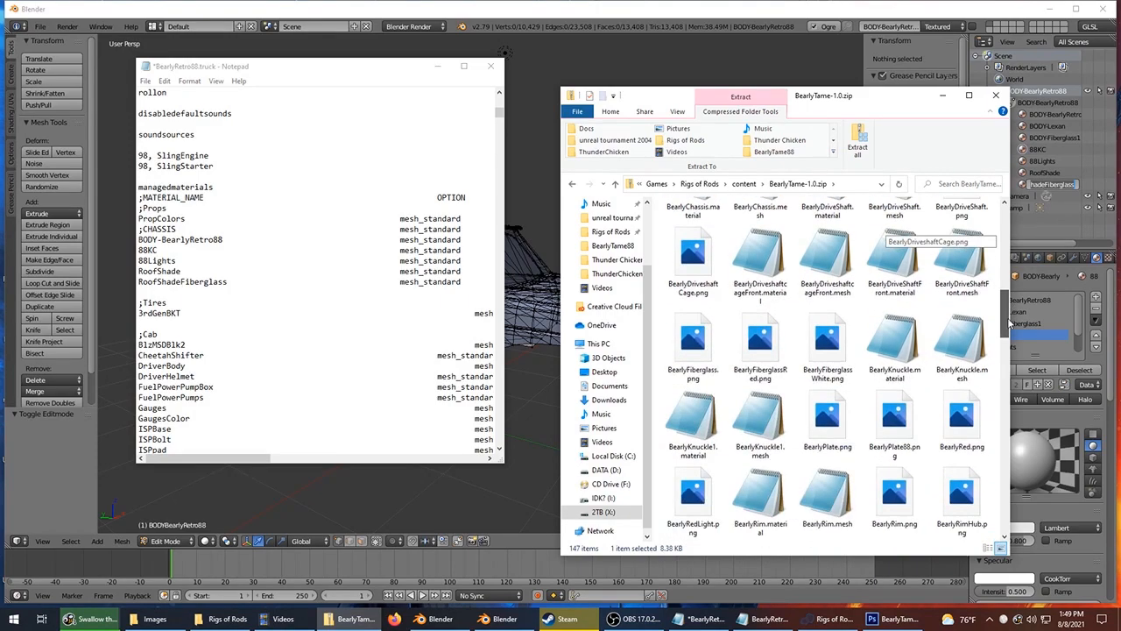
scroll(1010, 324, "down", 2)
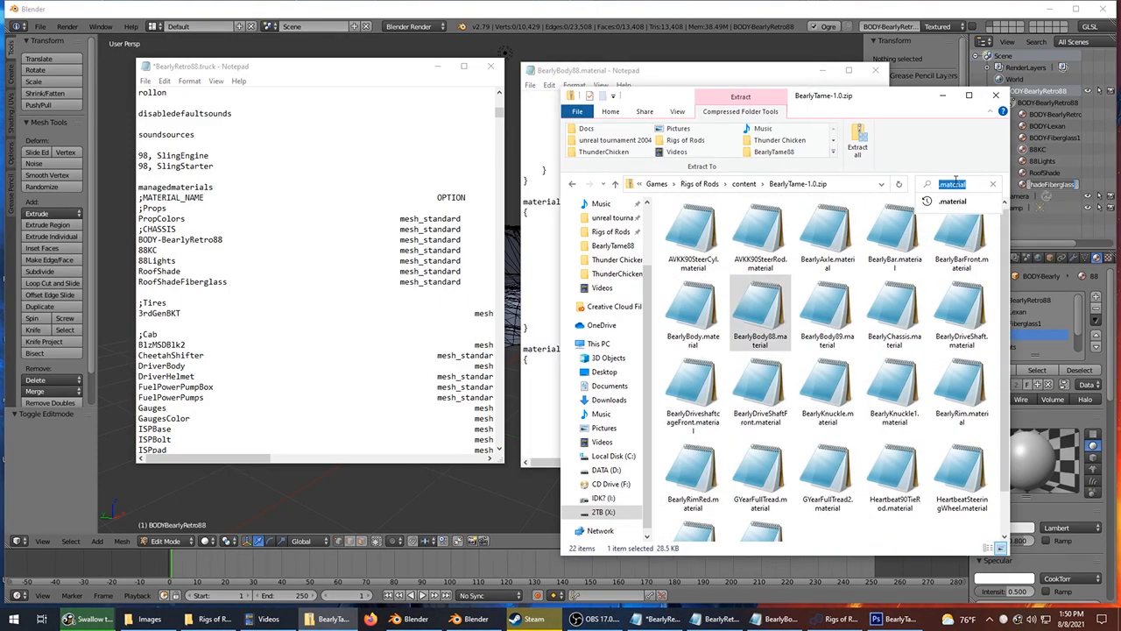
Search the archive for KC and copy KClighttCover.png out to the desktop.
type("KC")
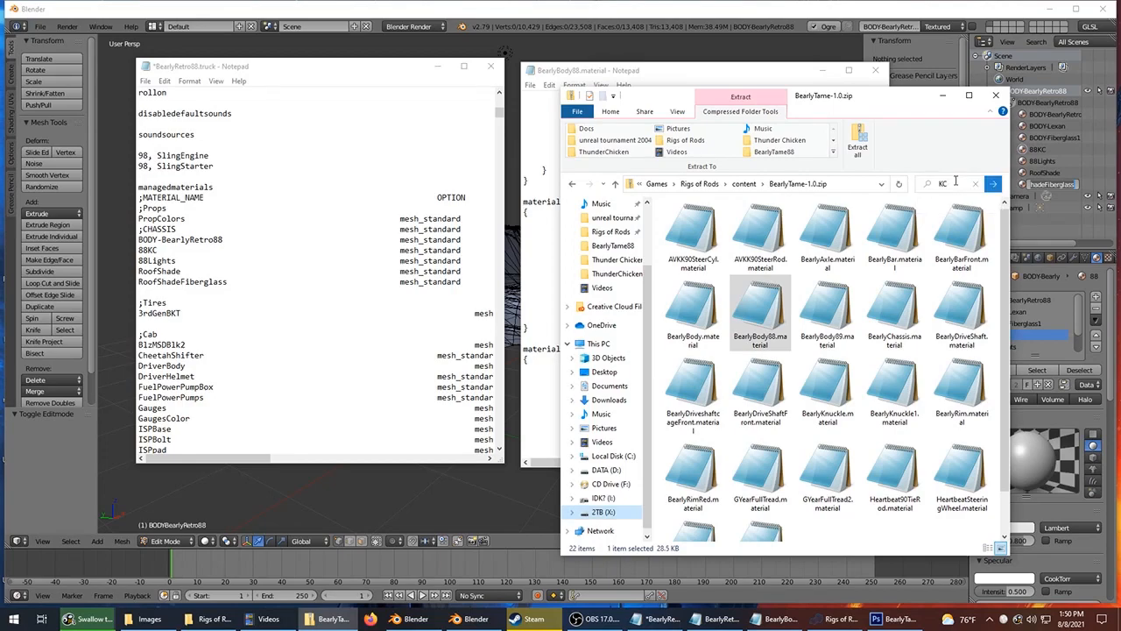
left_click(699, 239)
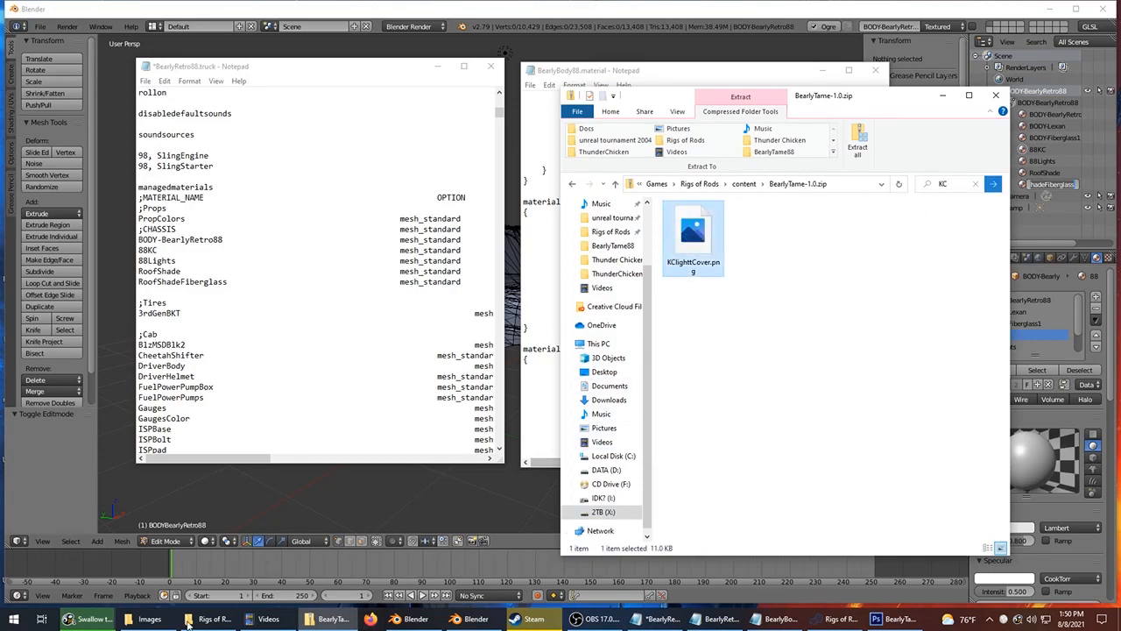
left_click(1044, 12)
left_click_drag(674, 252, 378, 42)
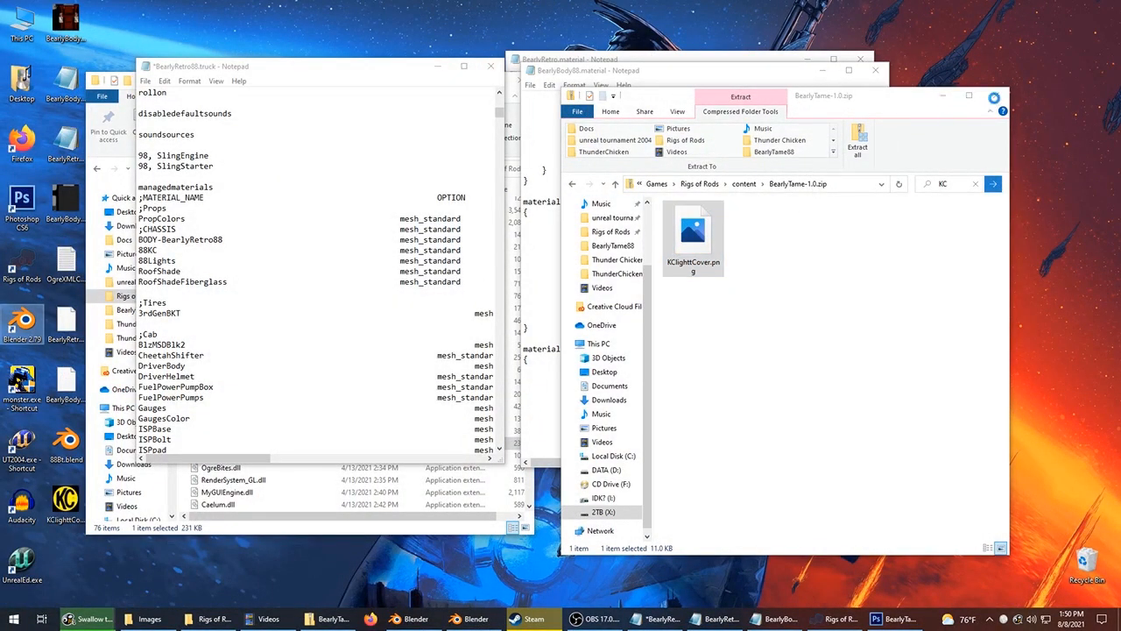
Close the archive window and both material files, and arrange the truck file and the Rigs of Rods folder side by side.
left_click(994, 96)
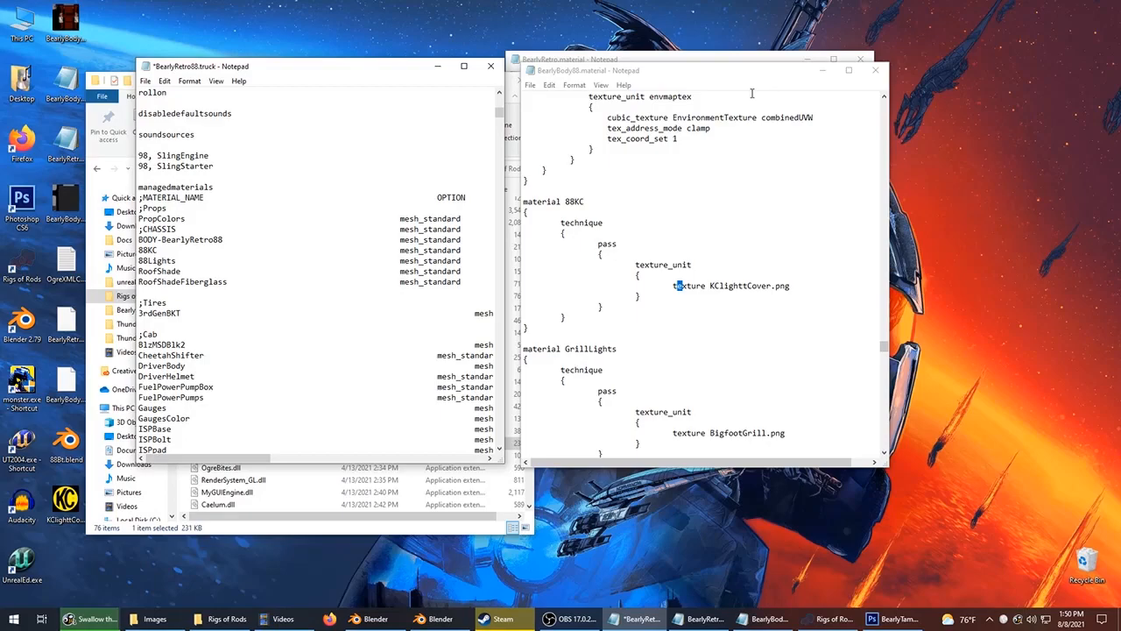
left_click(874, 70)
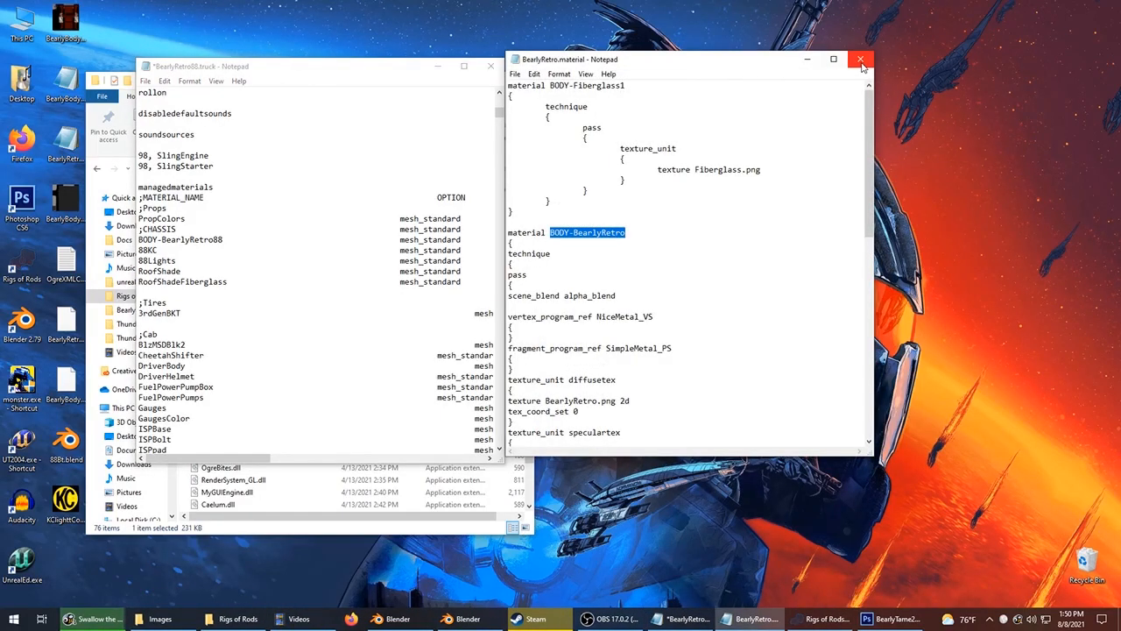
left_click(861, 59)
left_click_drag(321, 68, 451, 63)
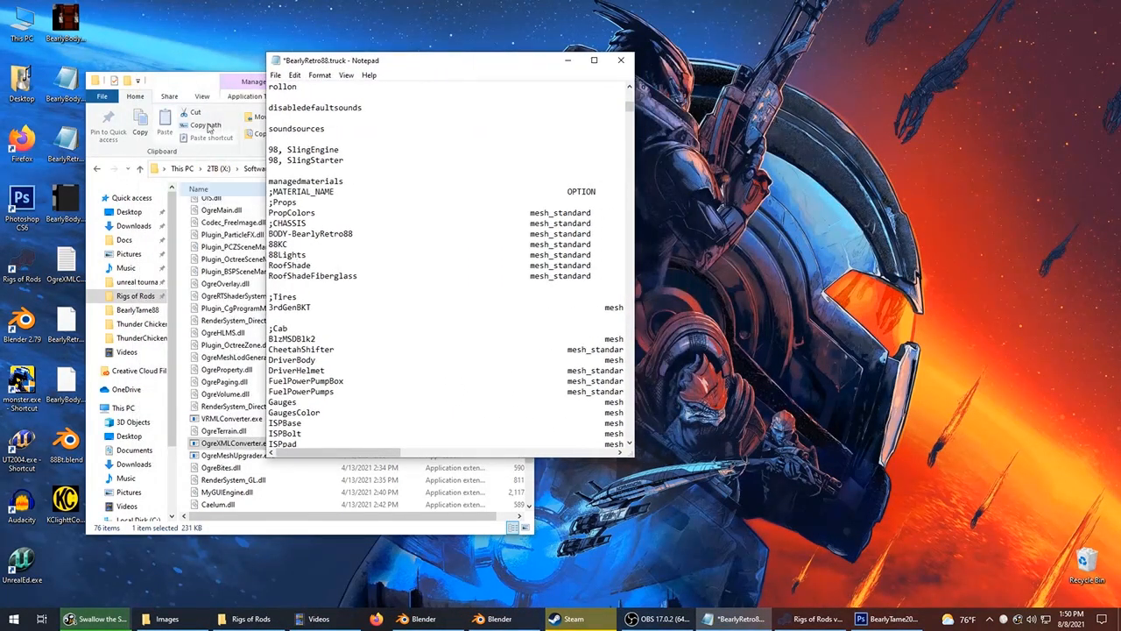
left_click(201, 88)
left_click_drag(200, 87, 758, 61)
Open the BearlyTame88 folder inside content and put KClighttCover.png from the desktop into it.
scroll(836, 153, "up", 10)
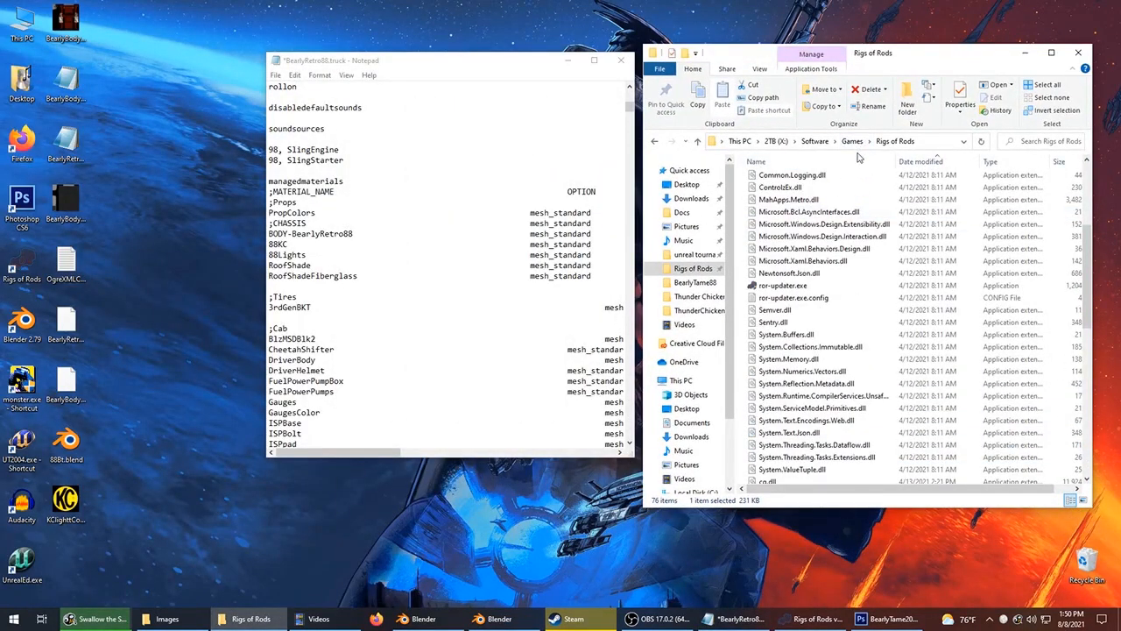
scroll(852, 175, "up", 5)
double_click(777, 252)
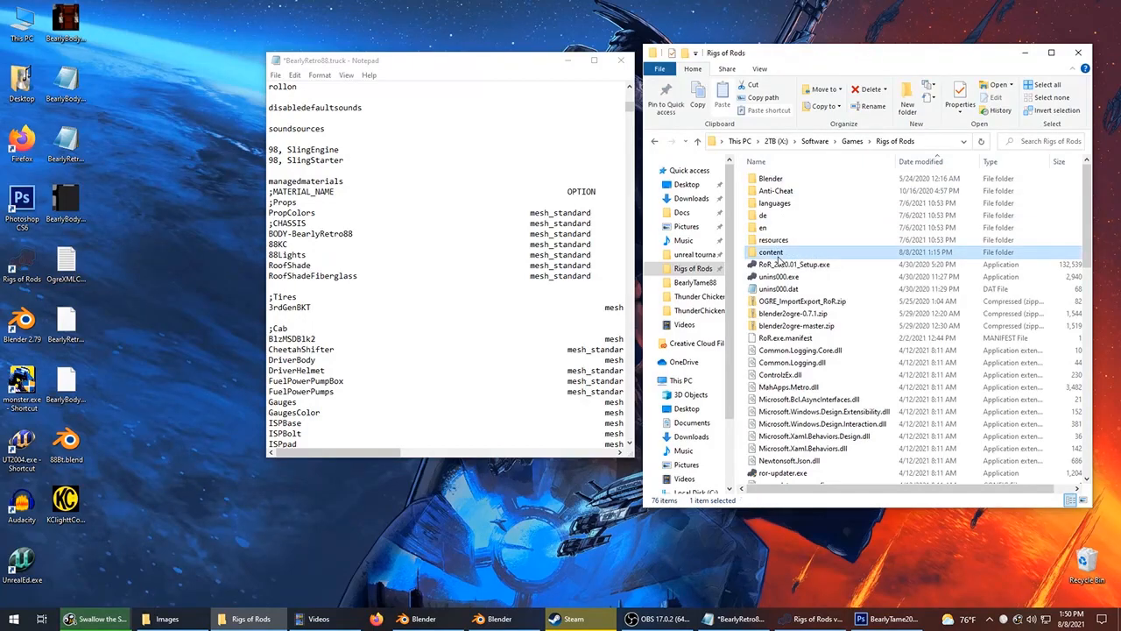
left_click(813, 179)
double_click(813, 183)
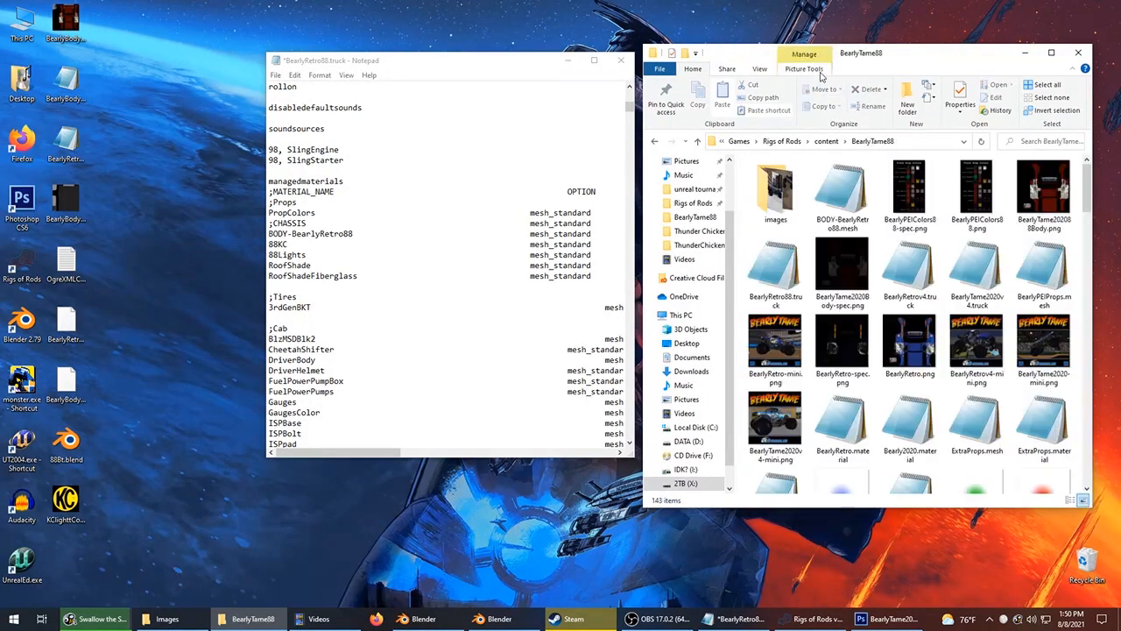
left_click_drag(70, 490, 850, 241)
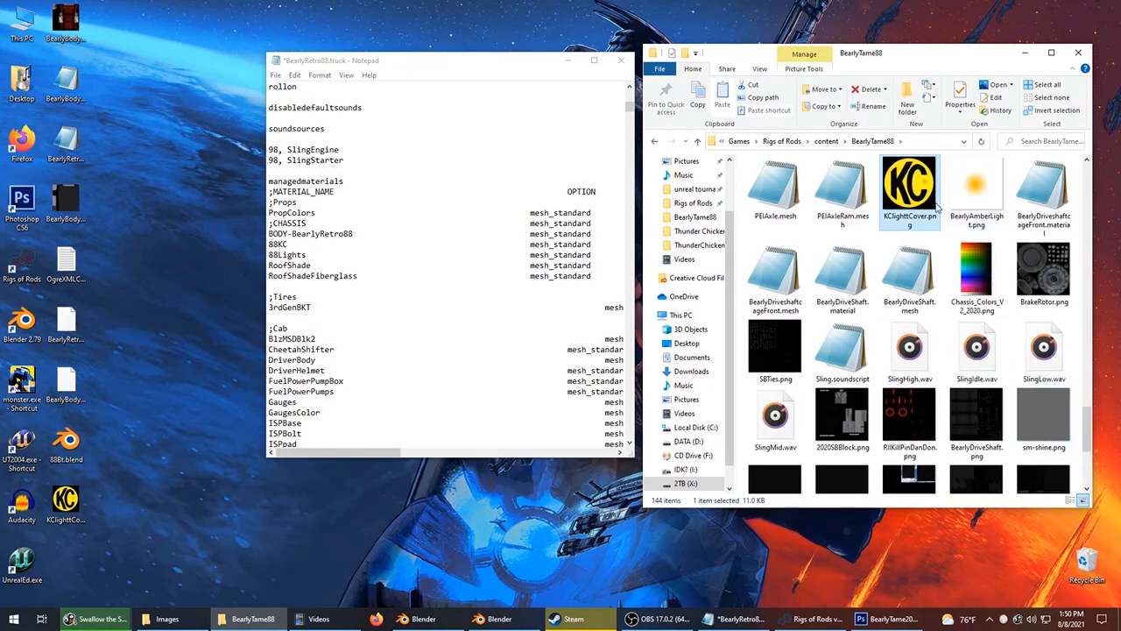
Copy the KClighttCover.png file name and enter it as the texture on the 88Lights row of the truck file.
right_click(924, 203)
left_click(960, 576)
key("ctrl+c")
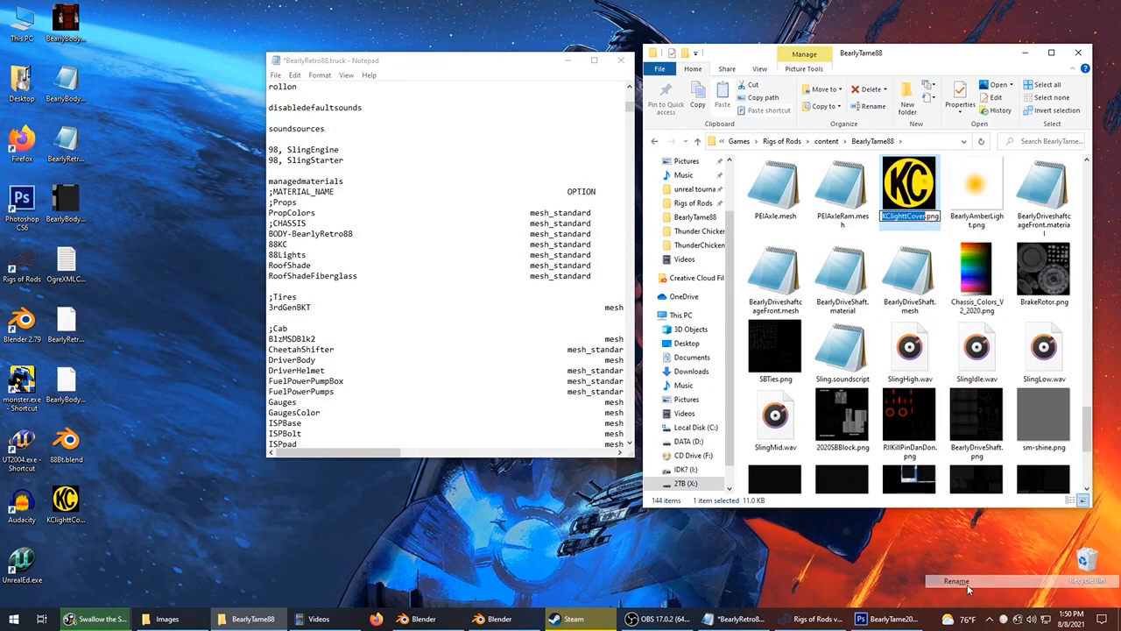
left_click(350, 256)
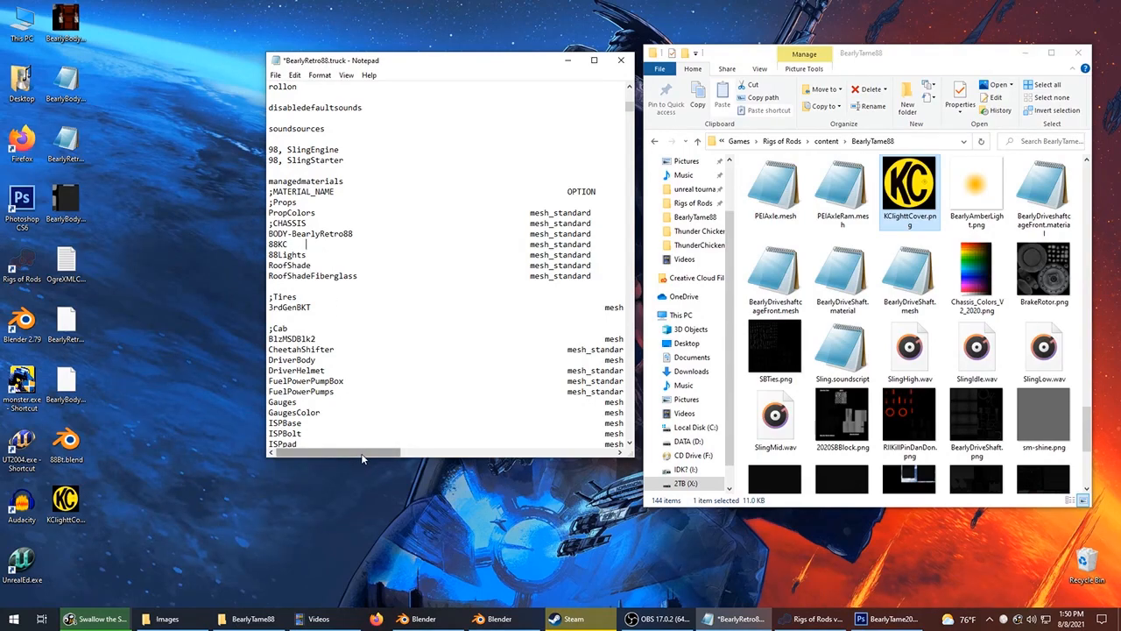
left_click_drag(367, 453, 417, 453)
left_click(506, 254)
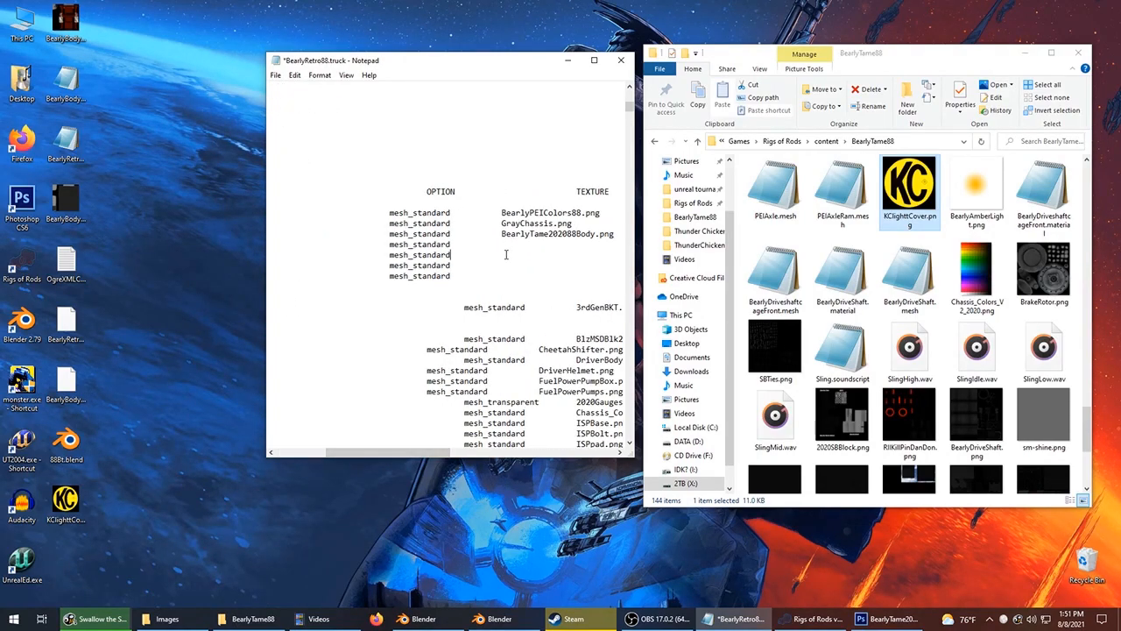
key("ctrl+v")
Add mt-spec.png to the 88Lights row, aligned under the chassis row's mt-spec.png, and locate that file in the BearlyTame88 folder.
key("Tab")
key("Tab")
key("Tab")
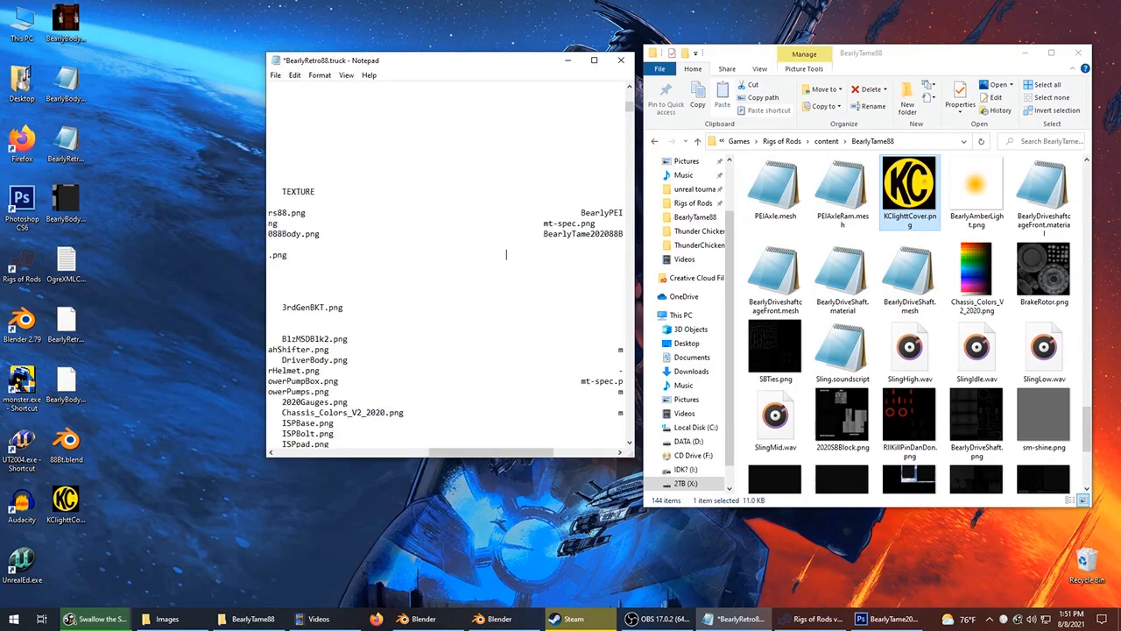
type("mt-spec.png")
left_click_drag(1087, 424, 1099, 326)
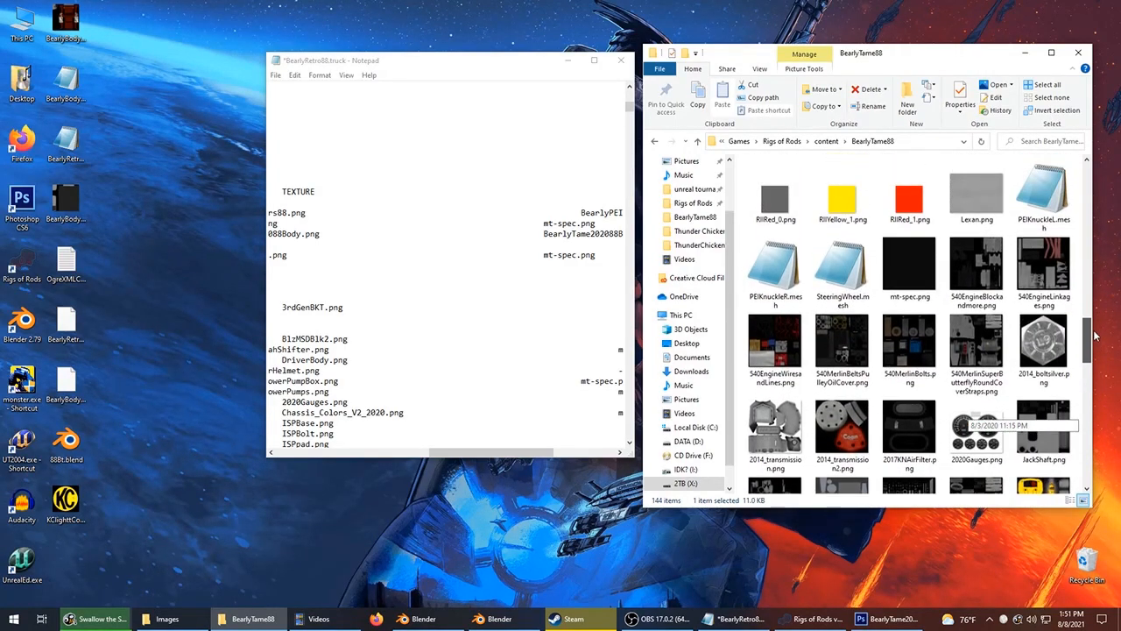
left_click(908, 267)
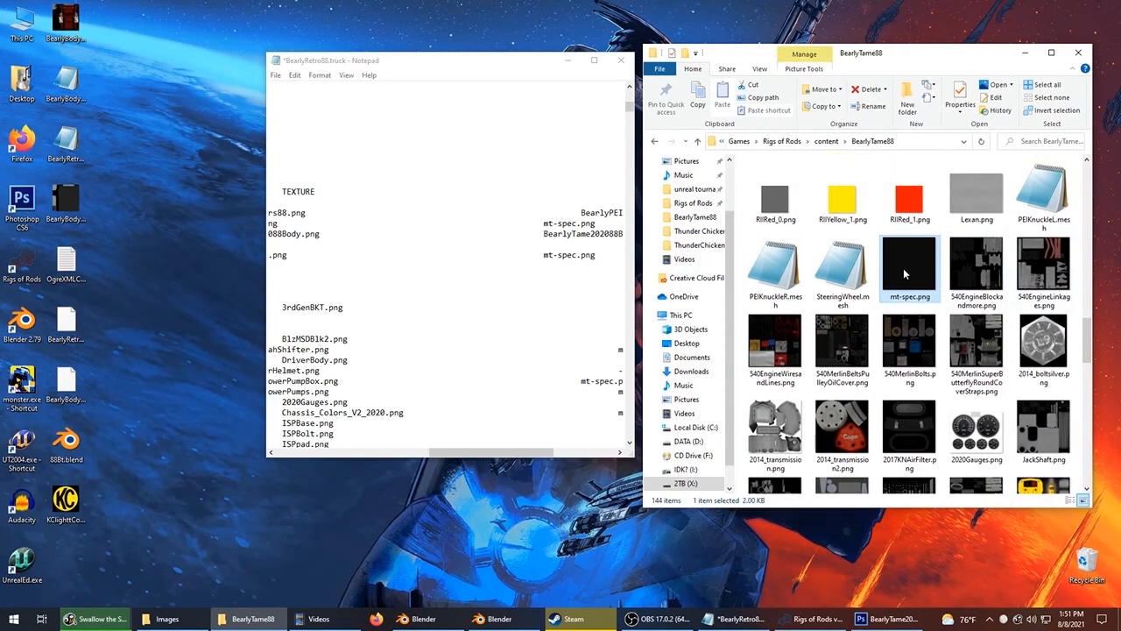
Locate chrome.png in the BearlyTame88 folder and enter it as the texture on the 88KC row of the truck file.
left_click(565, 241)
left_click(992, 259)
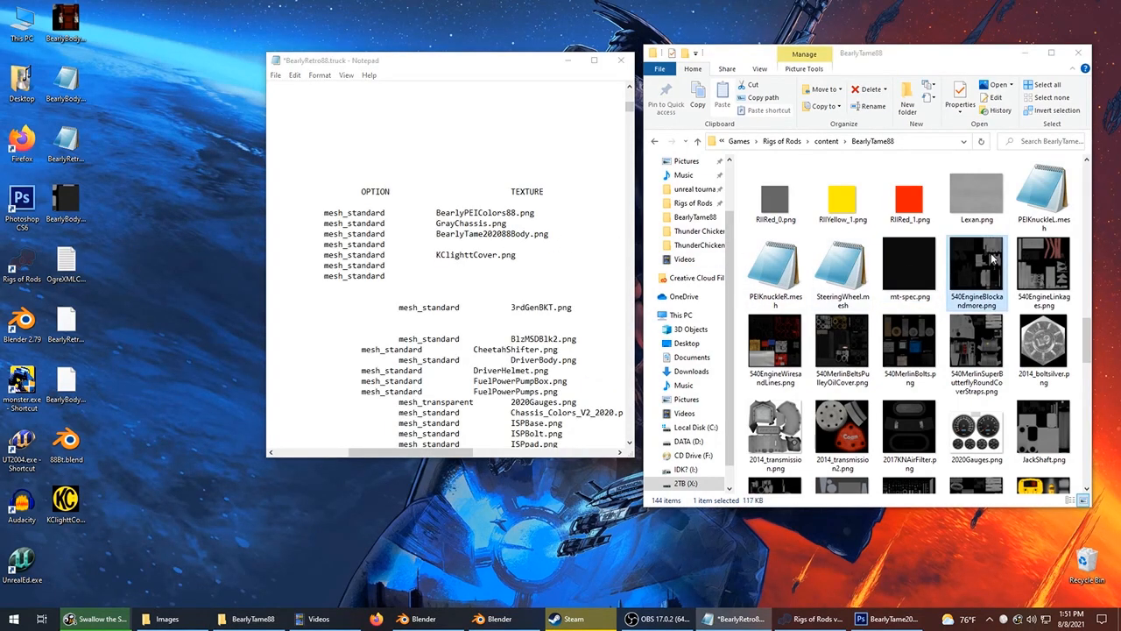
type("chr")
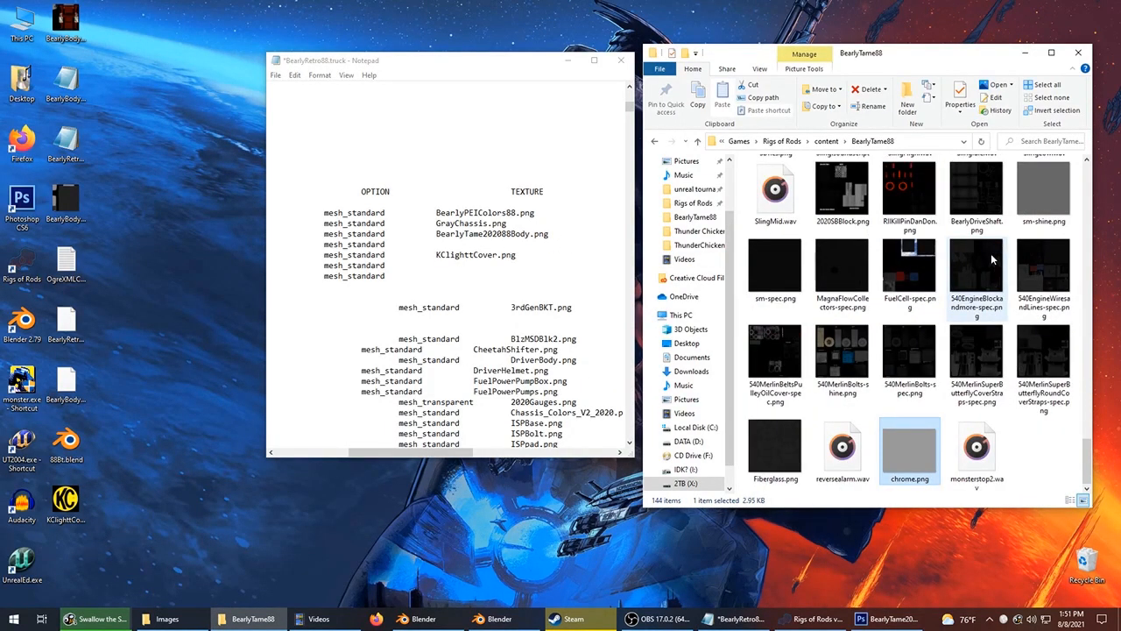
left_click(508, 245)
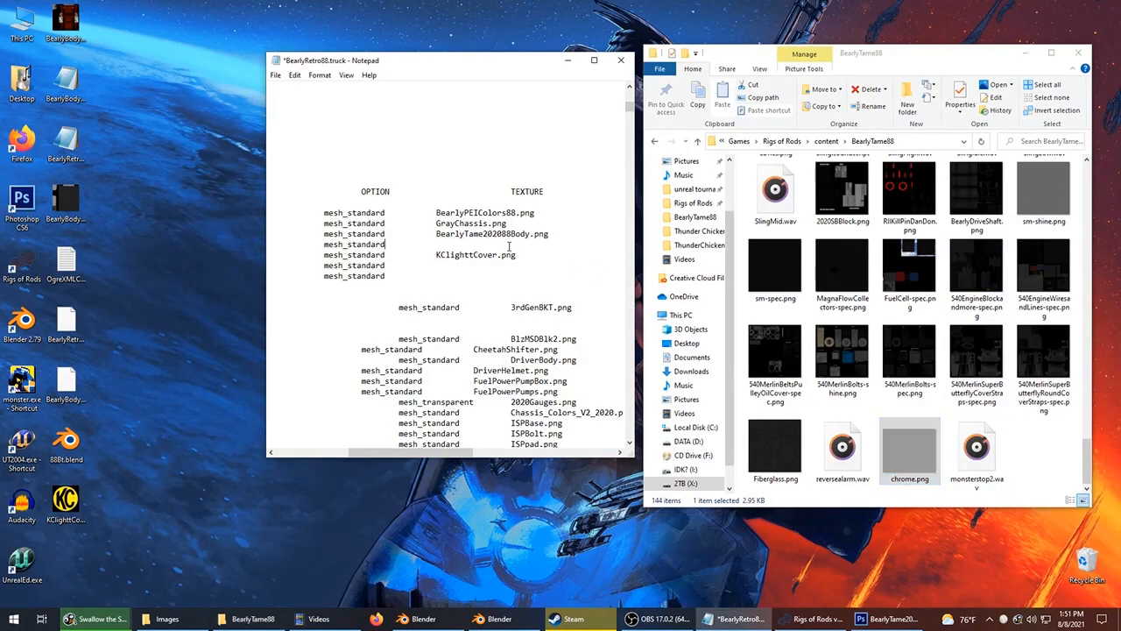
type("chrome.png")
Add chrome-spec.png to the 88KC row, aligned with the specular file names of the neighbouring rows.
key("Tab")
key("Tab")
key("Tab")
key("Tab")
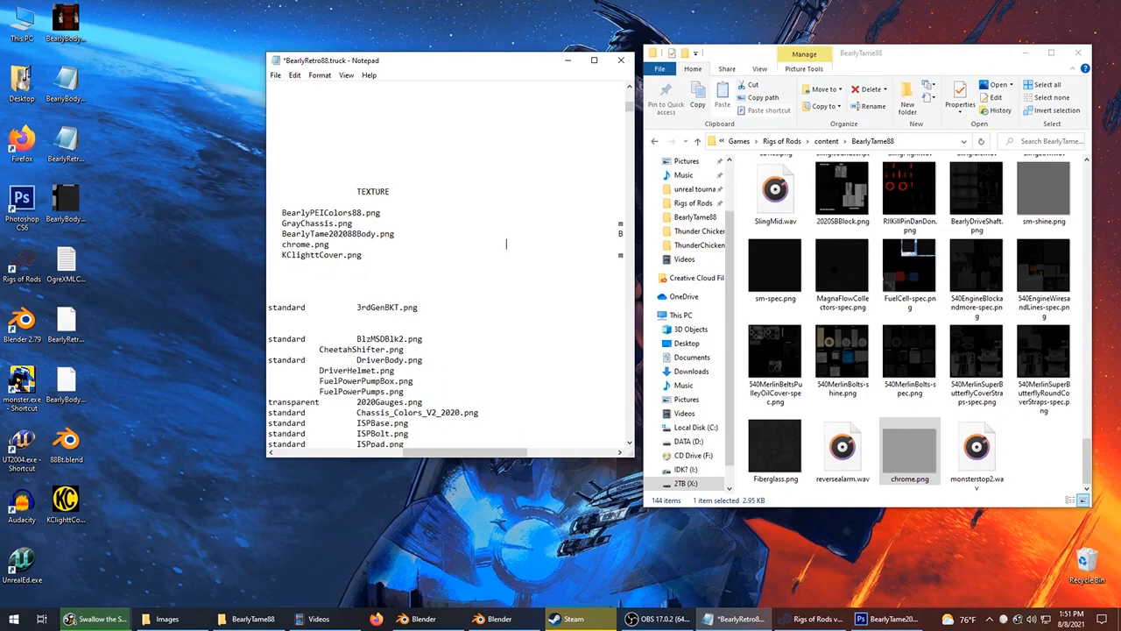
key("Tab")
key("Tab")
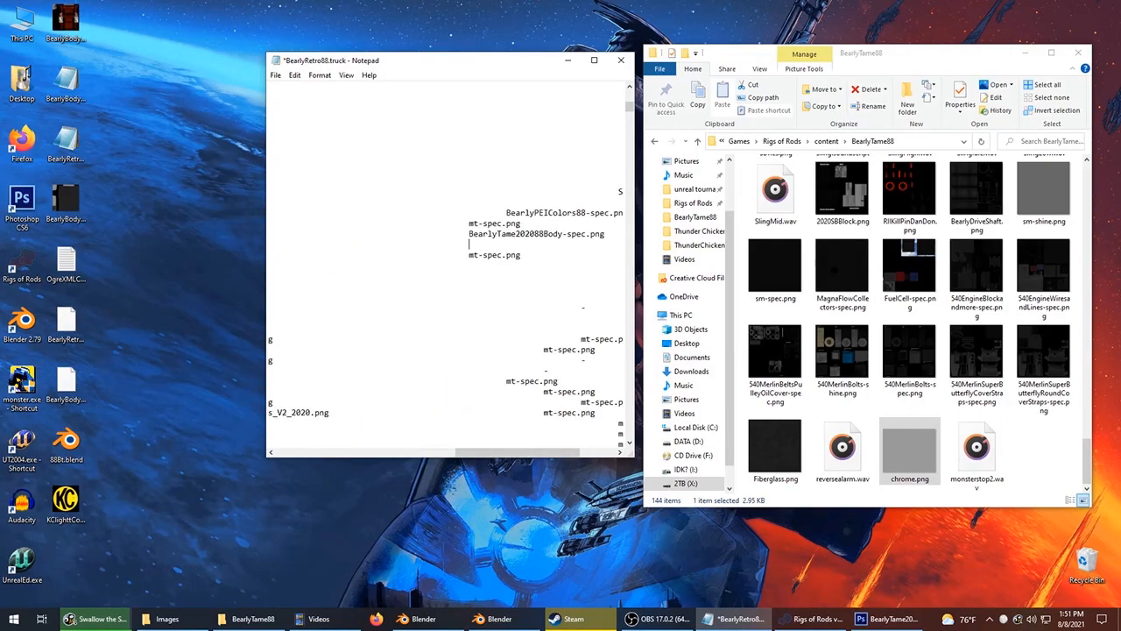
type("chrome-spec.png")
key("Down")
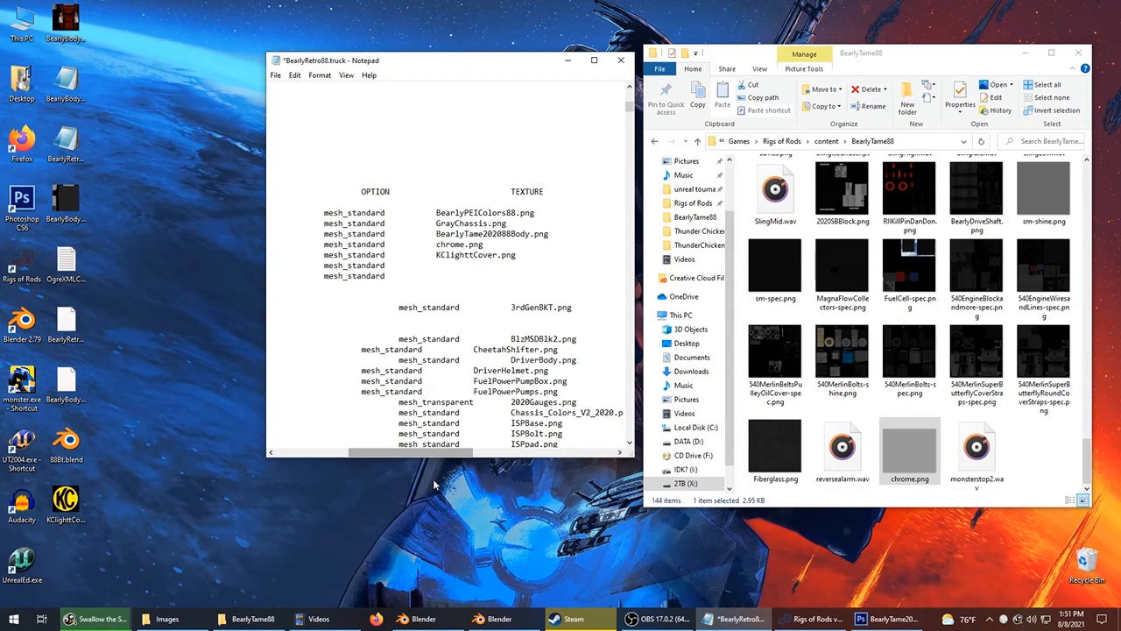
Enter Fiberglass.png as the texture on the RoofShadeFiberglass row, with a dash in the aligned specular column.
mouse_move(369, 452)
left_mouse_down()
mouse_move(298, 452)
mouse_move(372, 452)
left_mouse_up()
left_click(454, 276)
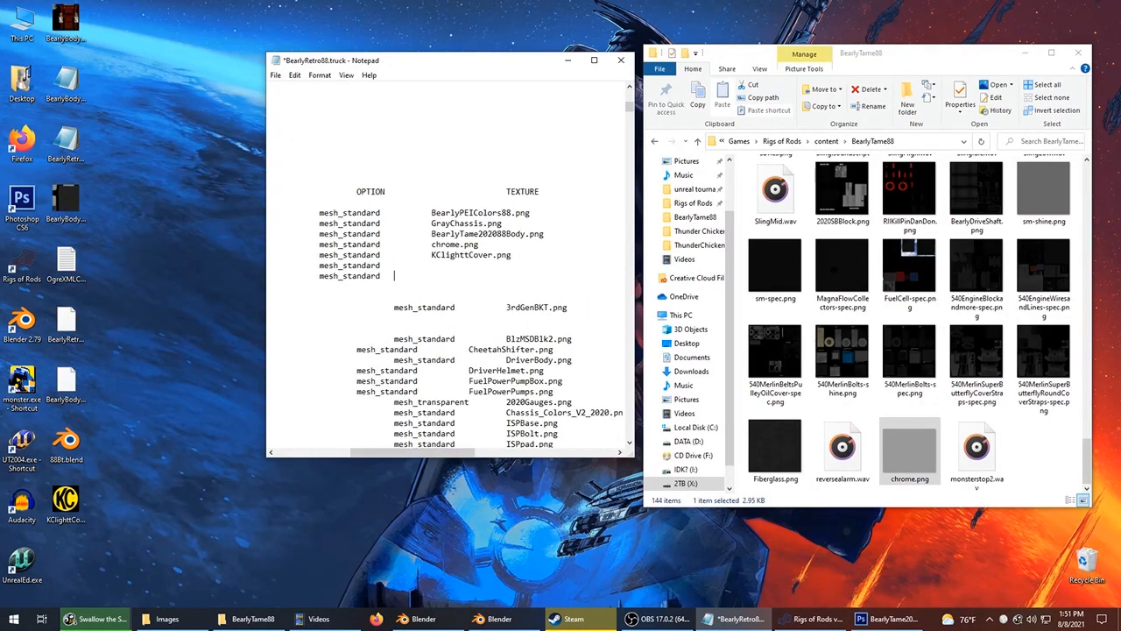
mouse_move(1084, 445)
left_mouse_down()
mouse_move(1088, 421)
mouse_move(1087, 462)
left_mouse_up()
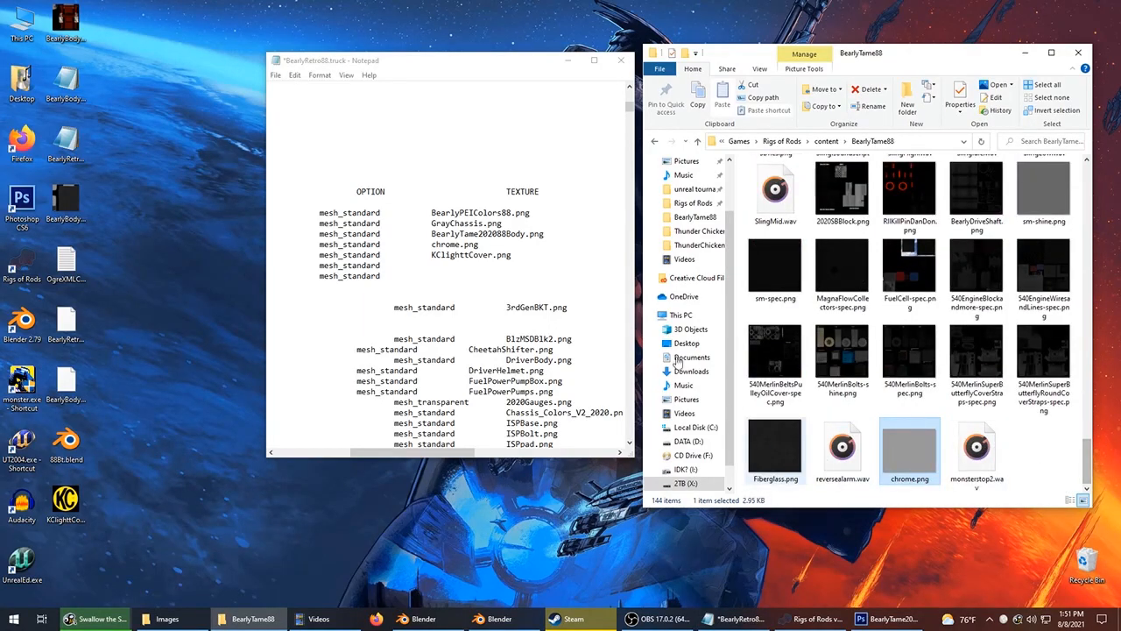
left_click(486, 280)
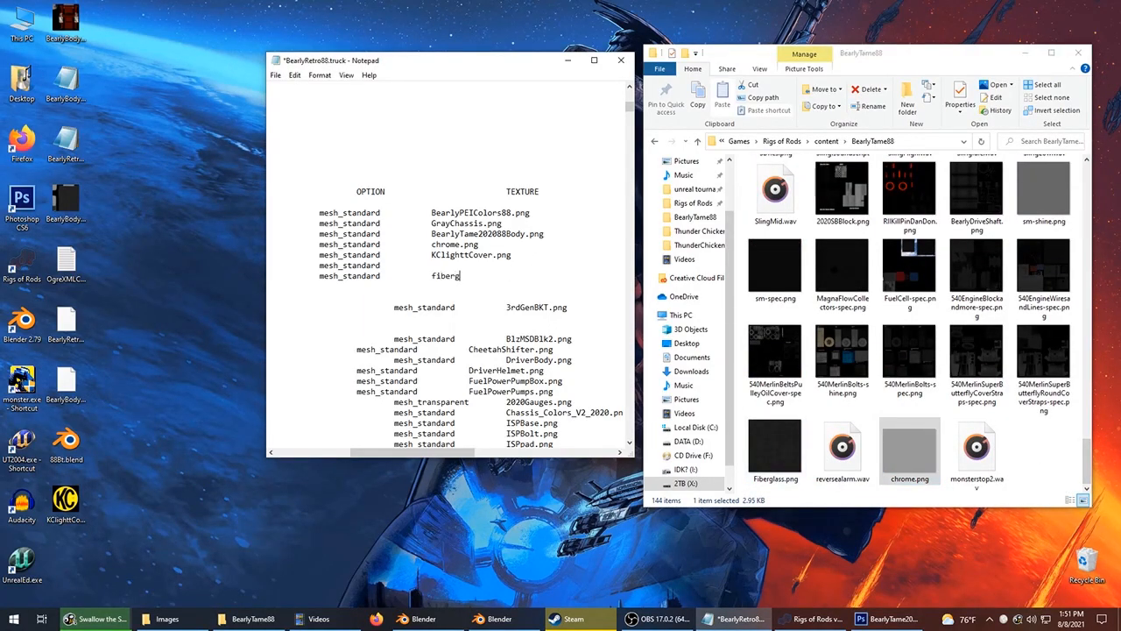
key("BackSpace")
key("BackSpace")
key("BackSpace")
key("Tab")
key("Tab")
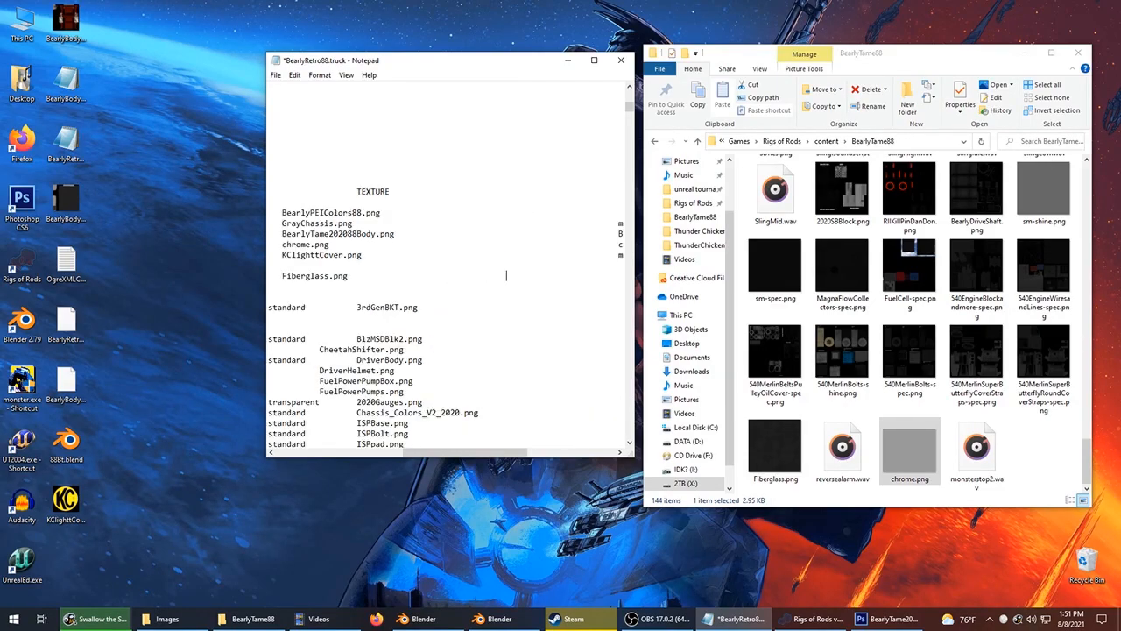
Indent the end of the RoofShade row to the texture column.
key("Up")
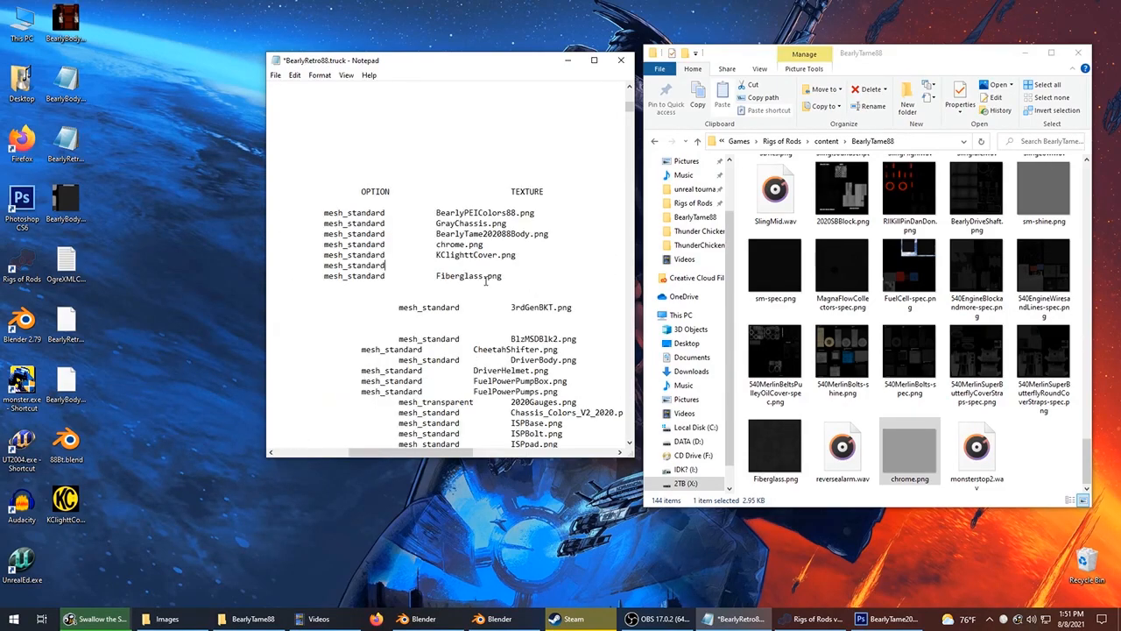
key("Tab")
left_click_drag(427, 452, 376, 453)
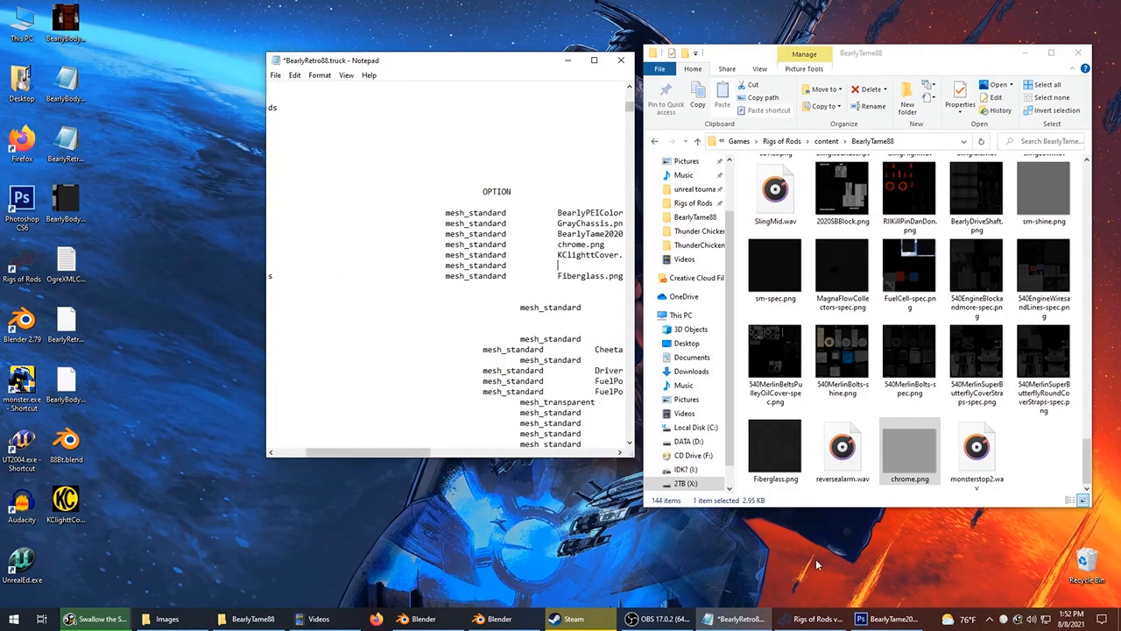
Switch to Photoshop and create a new 50 by 50 pixel document.
left_click(863, 620)
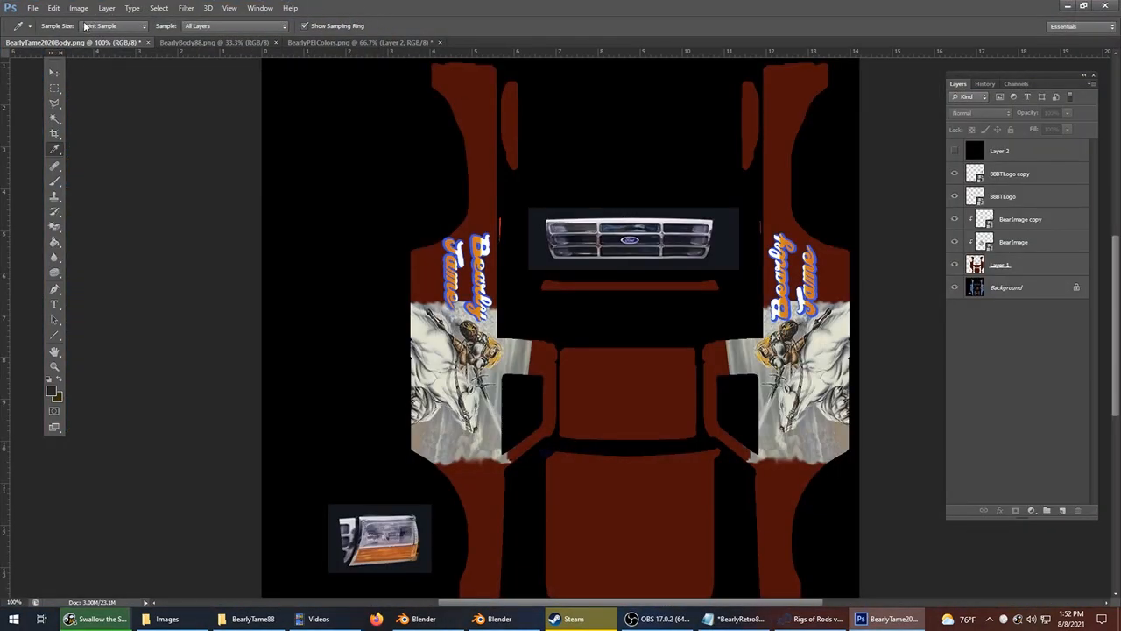
left_click(33, 8)
key("Escape")
key("ctrl+n")
double_click(504, 224)
type("50")
key("Tab")
type("50")
left_click(646, 171)
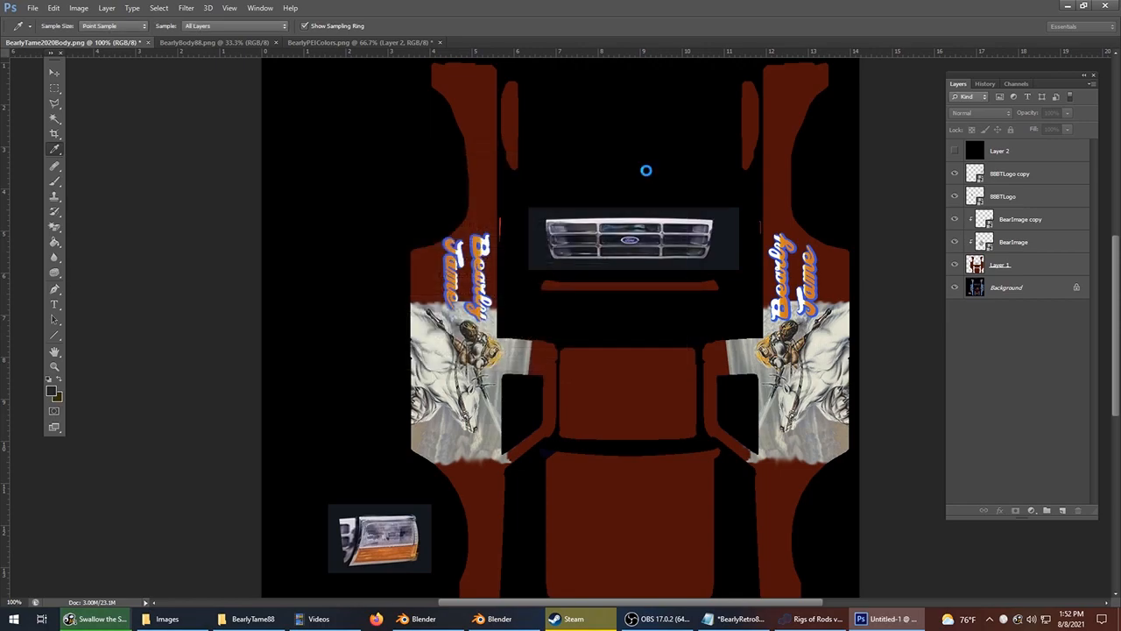
Sample the red body paint from BearlyTame2020Body.png and fill the new document with it.
left_click(90, 45)
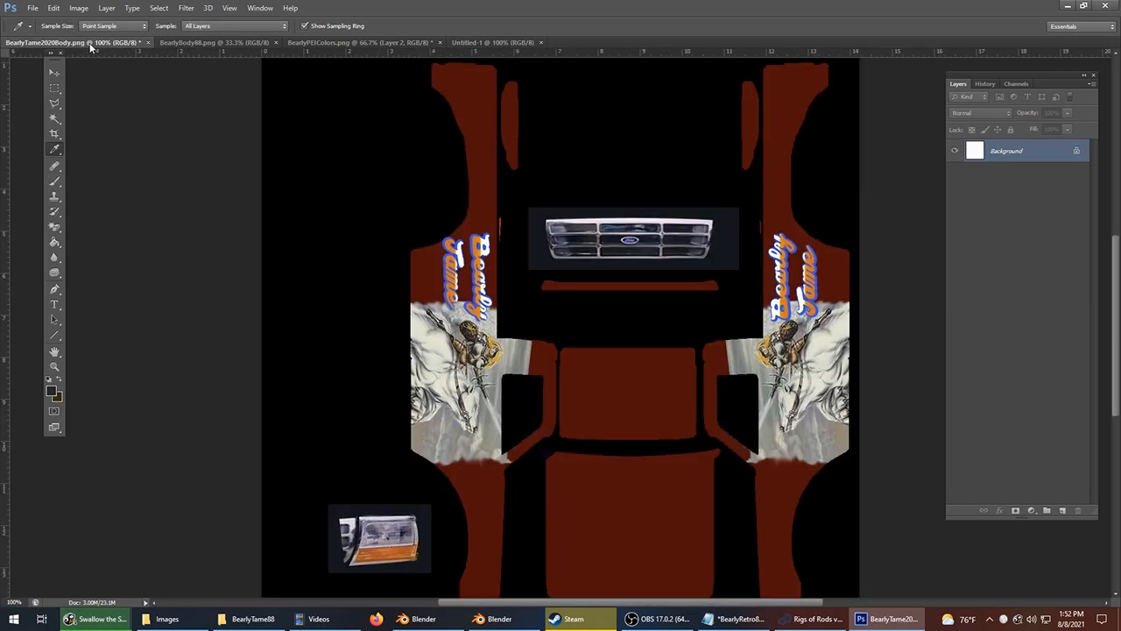
left_click(489, 42)
left_click(54, 241)
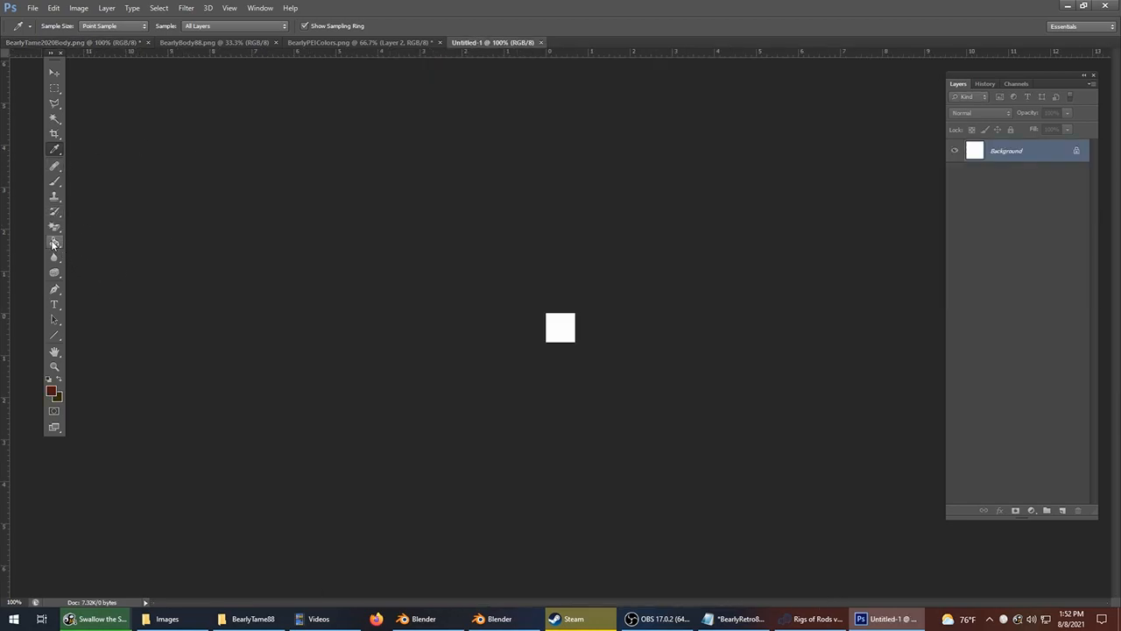
left_click(544, 325)
Save the red swatch for web as the PNG-24 file Bearly88Color.png in the BearlyTame88 folder.
left_click(32, 8)
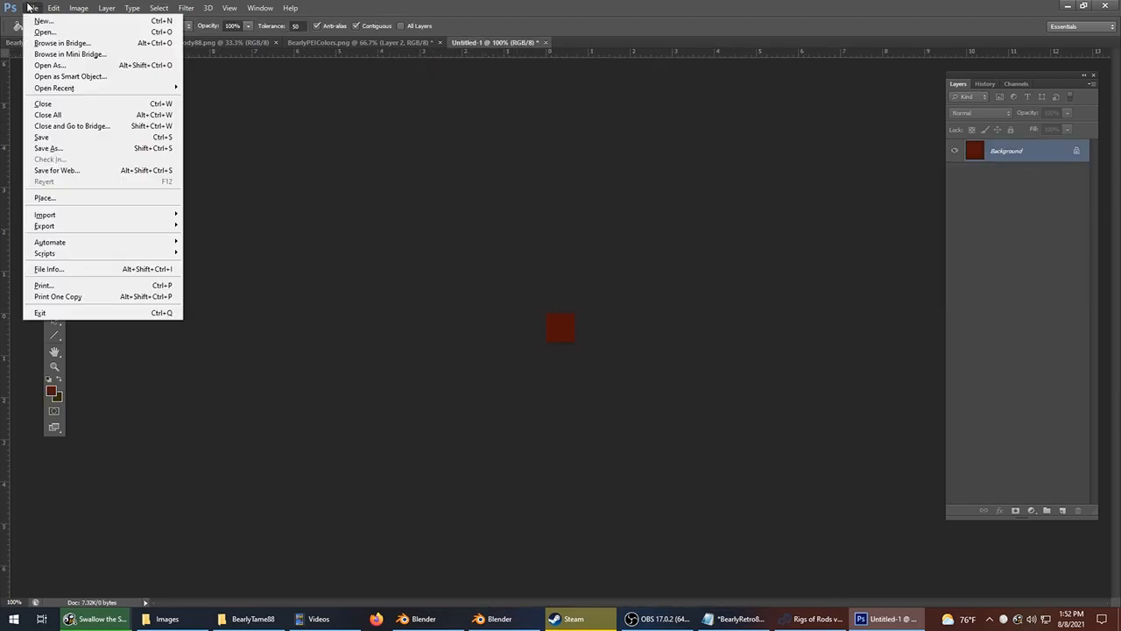
left_click(76, 170)
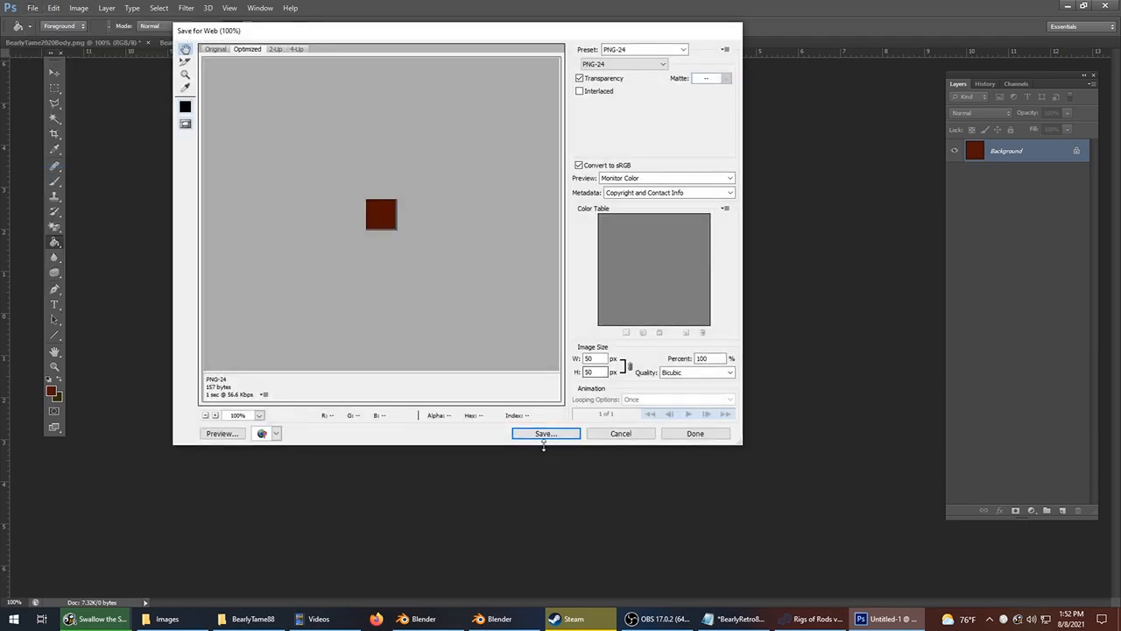
left_click(529, 435)
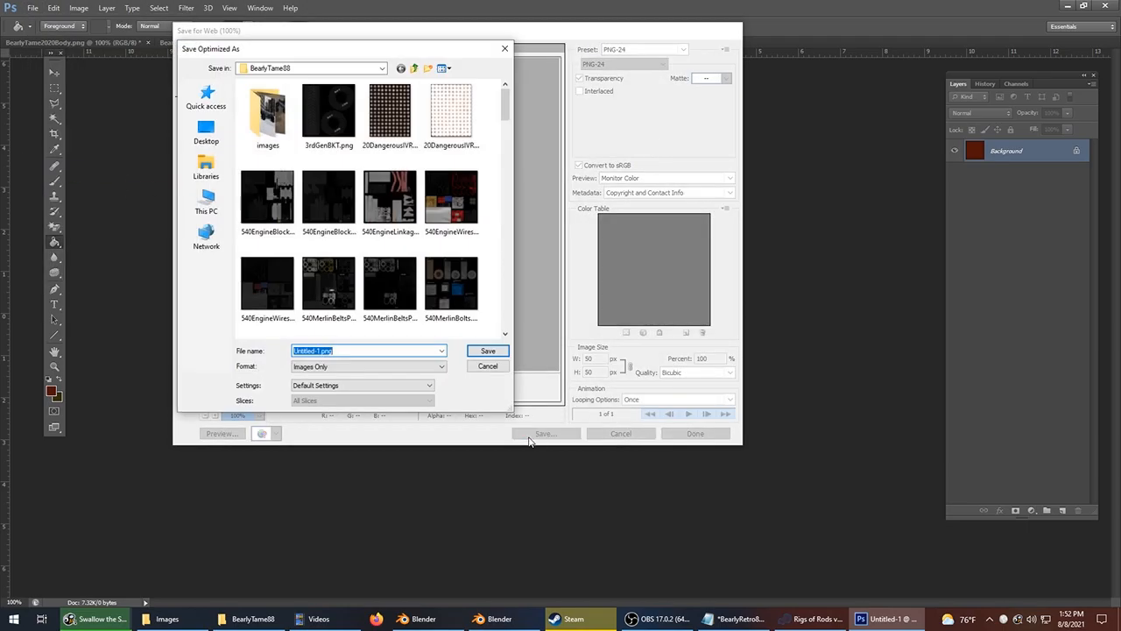
type("BearlyColo")
key("BackSpace")
key("BackSpace")
key("BackSpace")
key("BackSpace")
type("99")
key("Return")
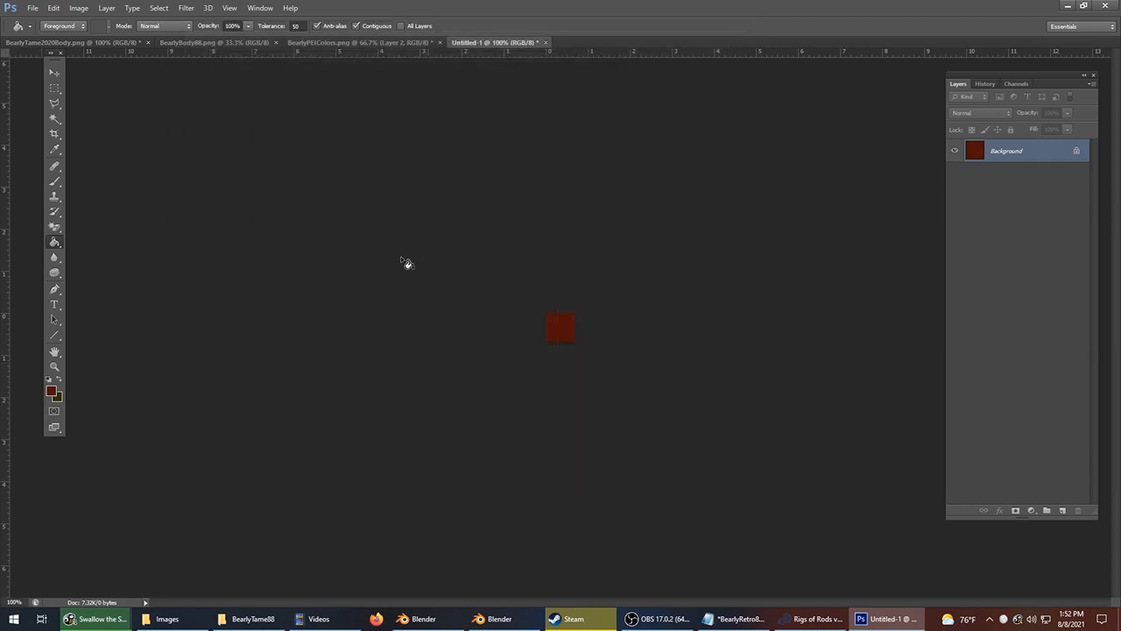
Show Layer 2 in BearlyTame2020Body.png, sample the darkened red body paint and fill the 50-pixel swatch with it.
left_click(74, 42)
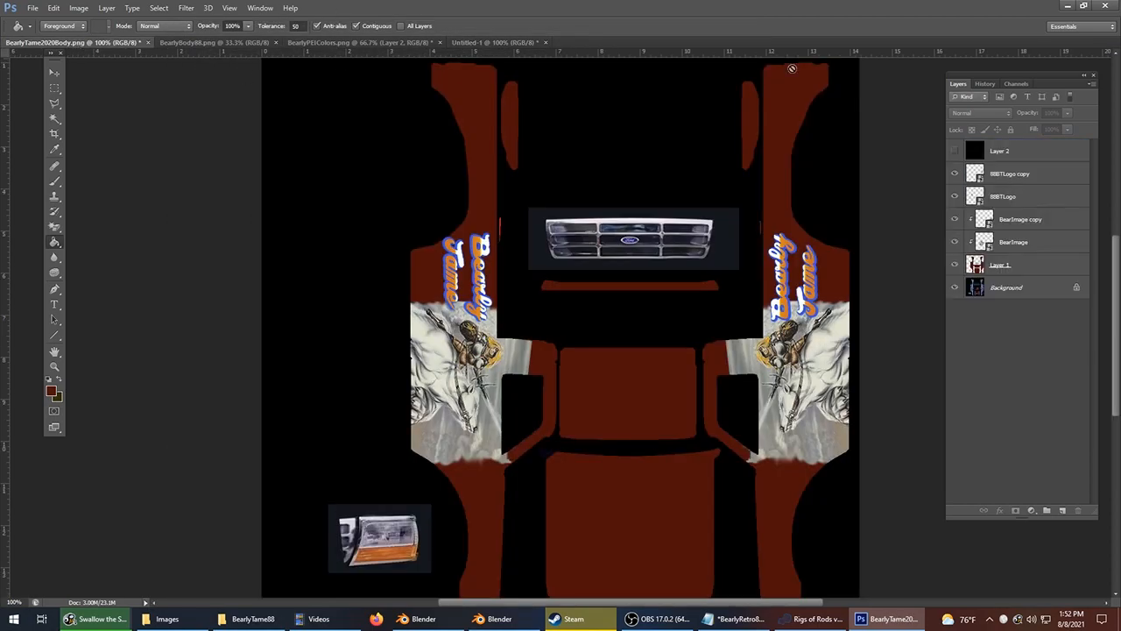
left_click(955, 151)
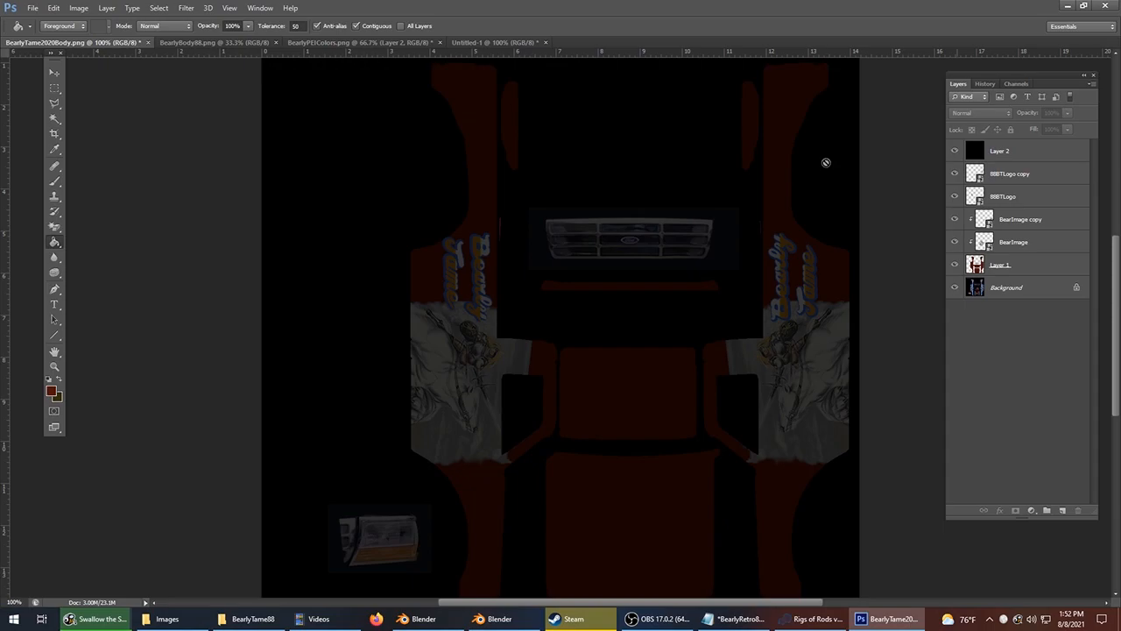
left_click(54, 149)
left_click(488, 123)
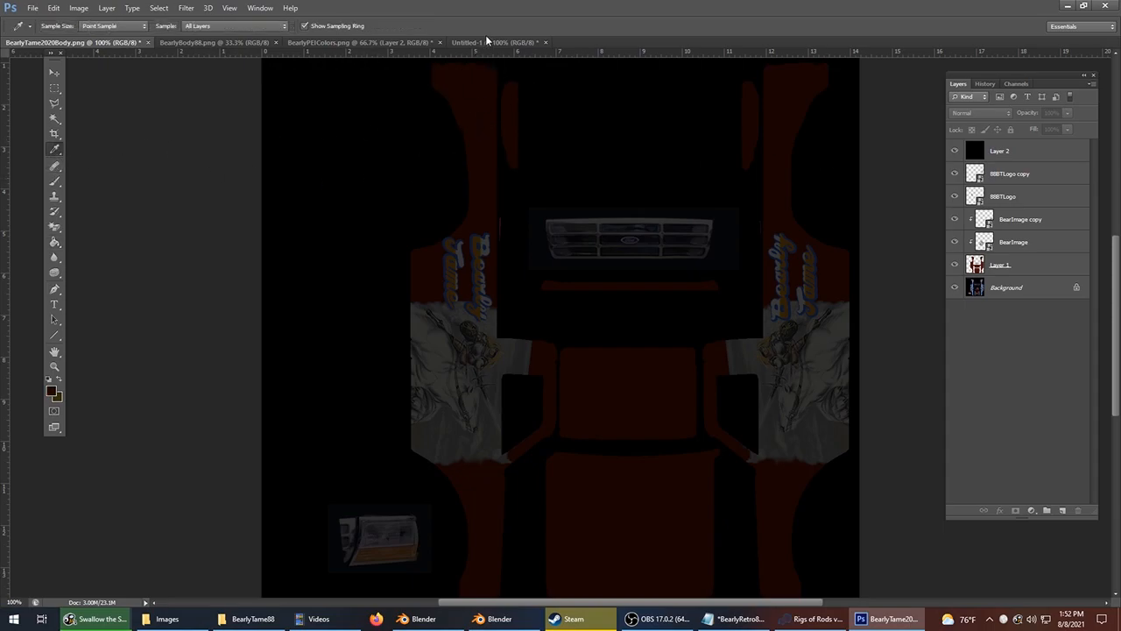
left_click(488, 43)
left_click(55, 242)
left_click(552, 327)
Save the dark red swatch for web as the PNG-24 file Bearly88Color-Spec in the BearlyTame88 folder.
left_click(31, 8)
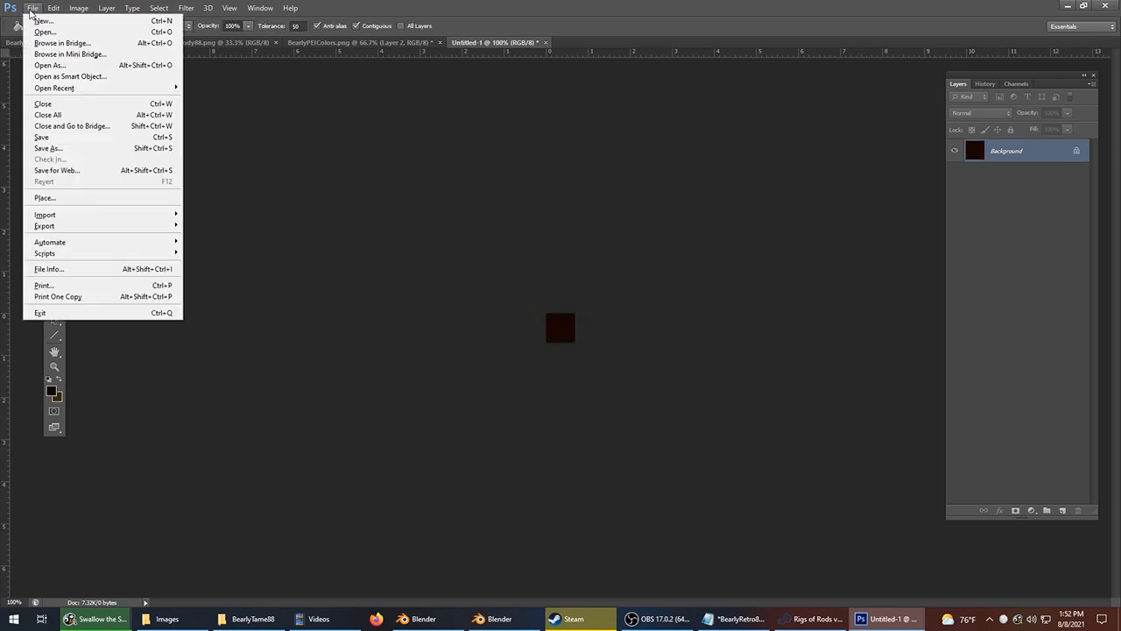
left_click(57, 170)
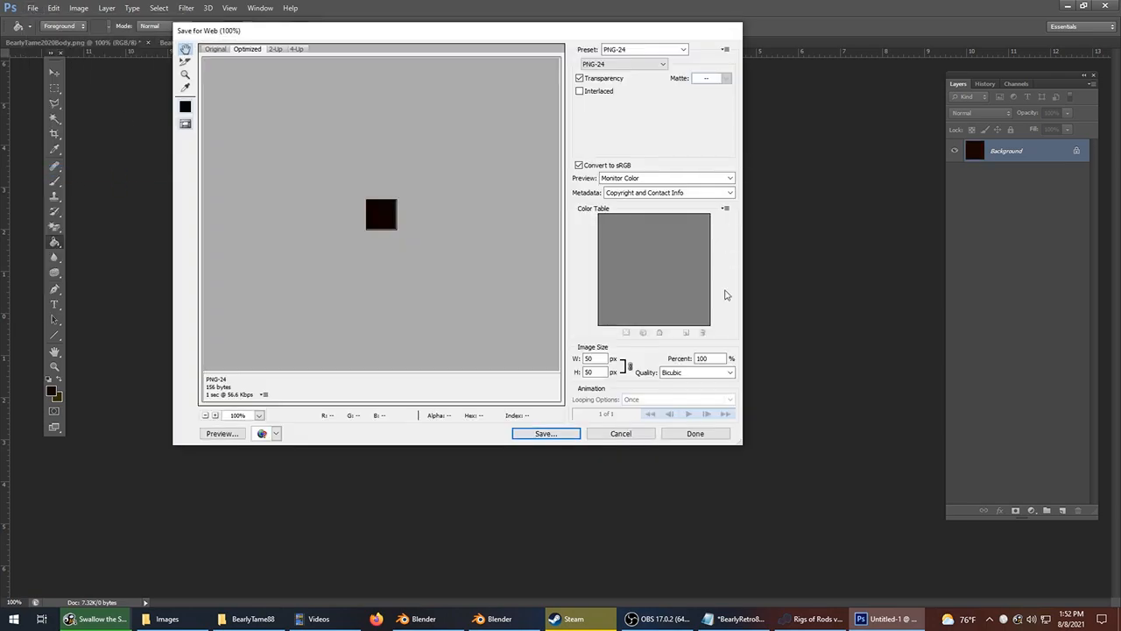
left_click(559, 435)
type("B")
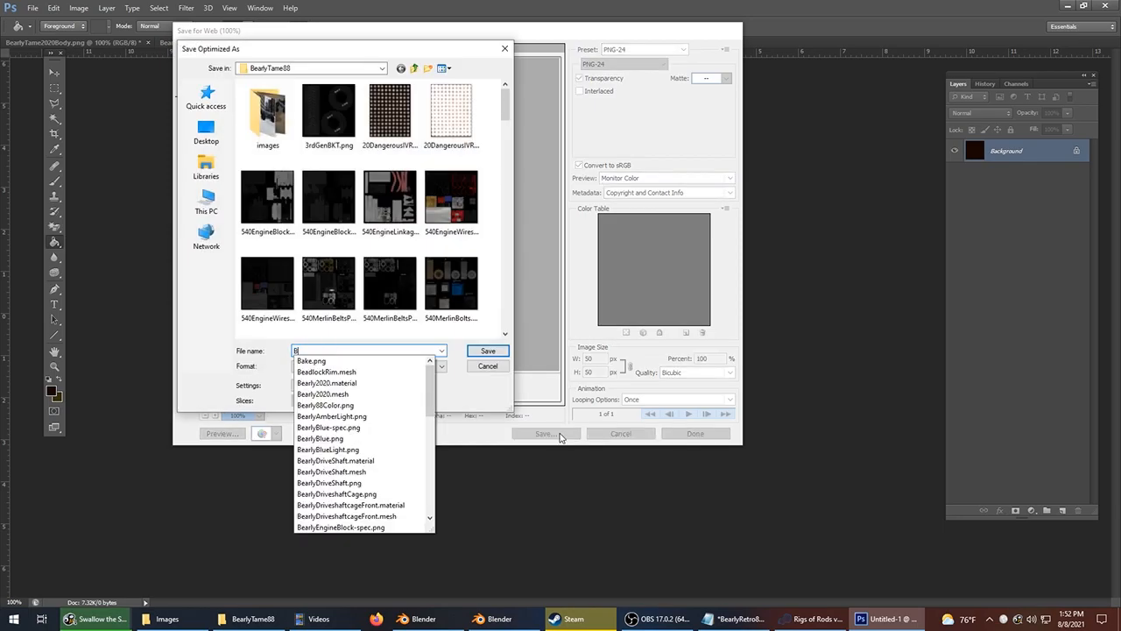
type("early88S")
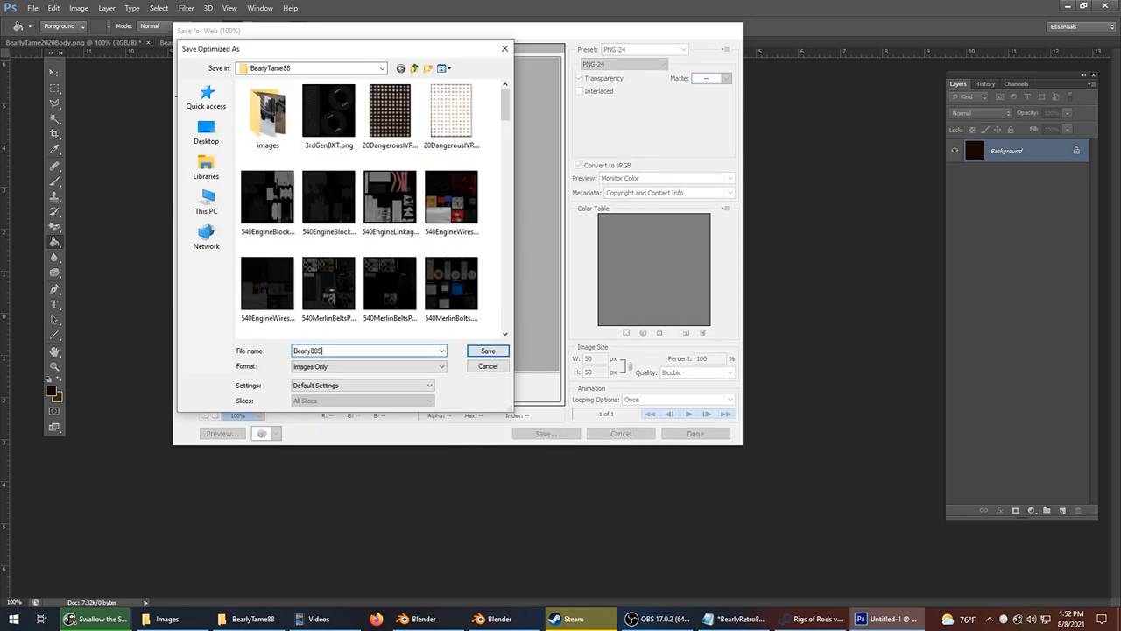
key("BackSpace")
type("Co")
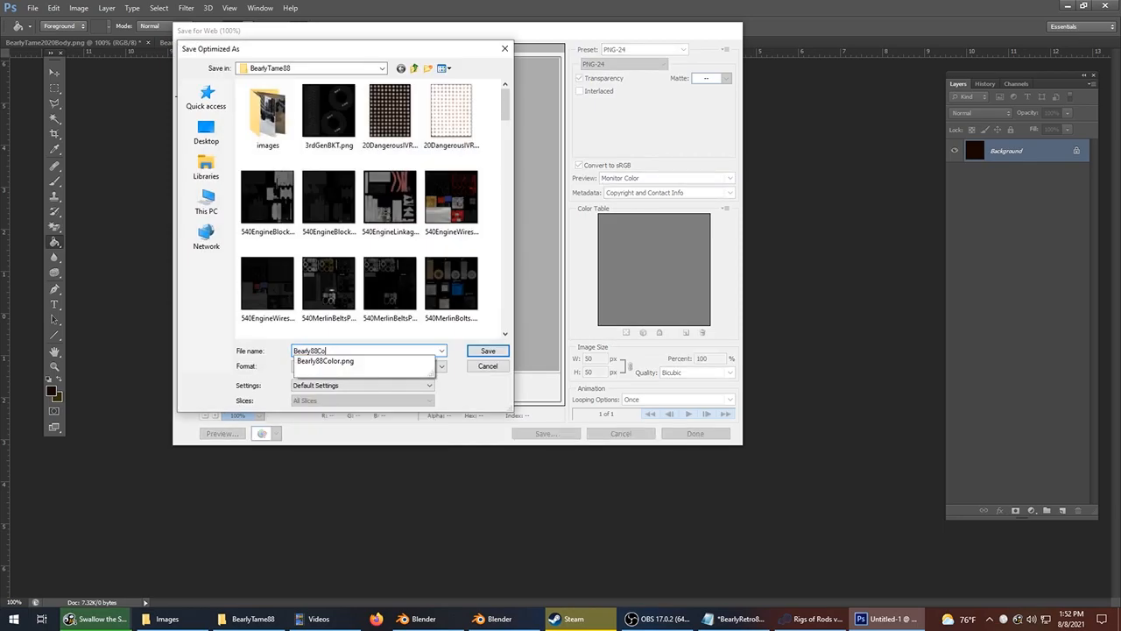
type("lor-Spec")
key("Return")
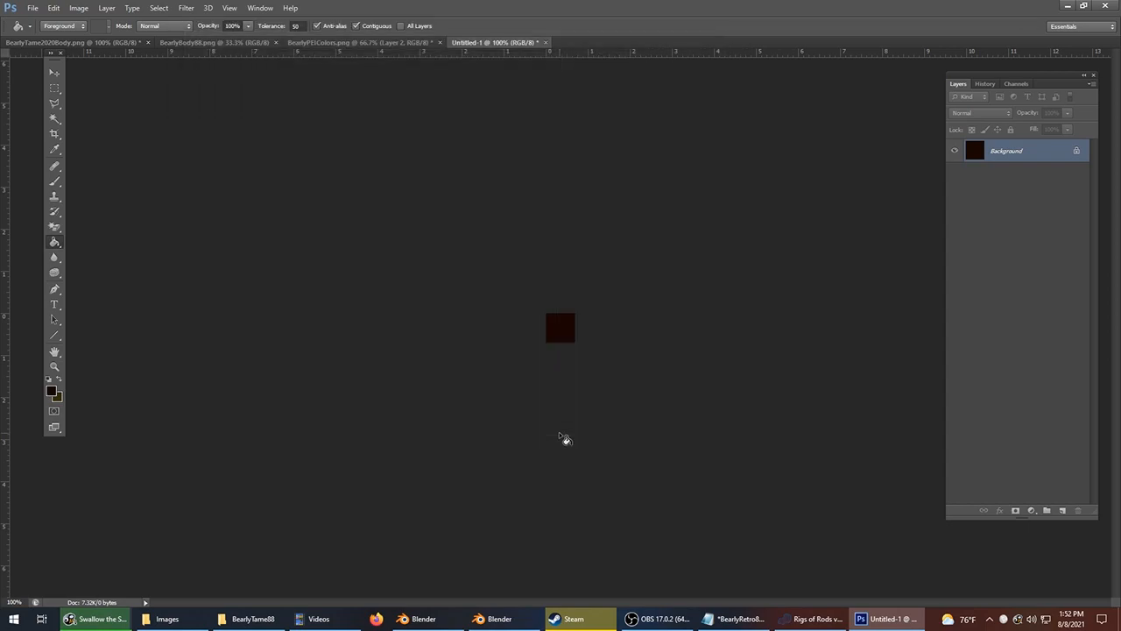
Minimize Photoshop and enter Bearly88Color.png as the texture on the RoofShade row of the truck file.
left_click(1067, 5)
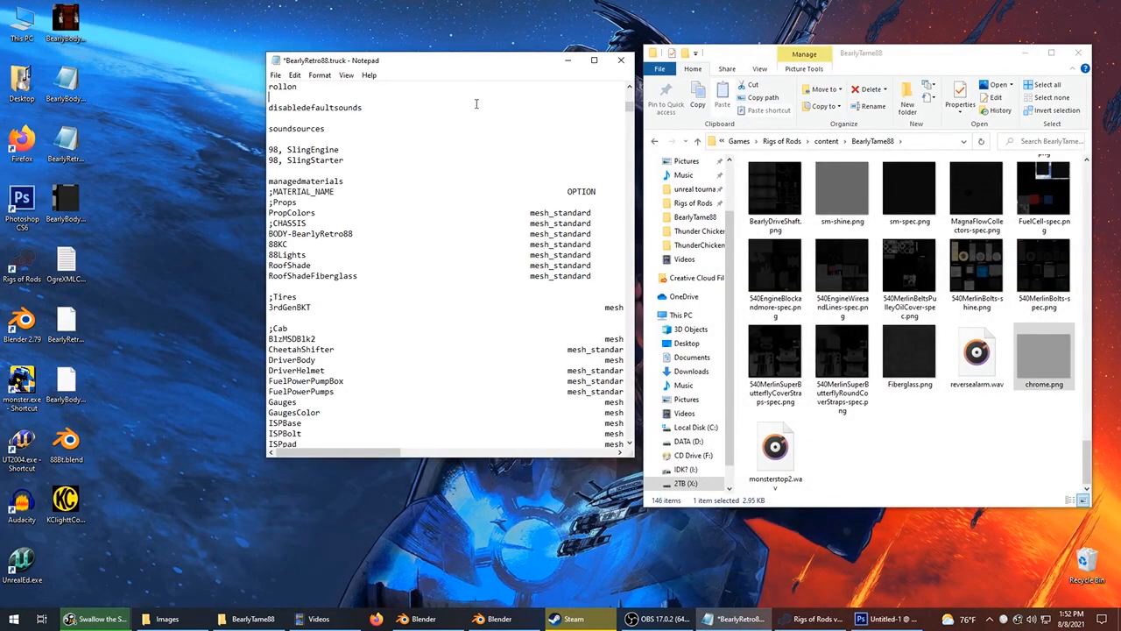
left_click_drag(390, 452, 469, 452)
left_click(459, 265)
type("Bearly88Color.png")
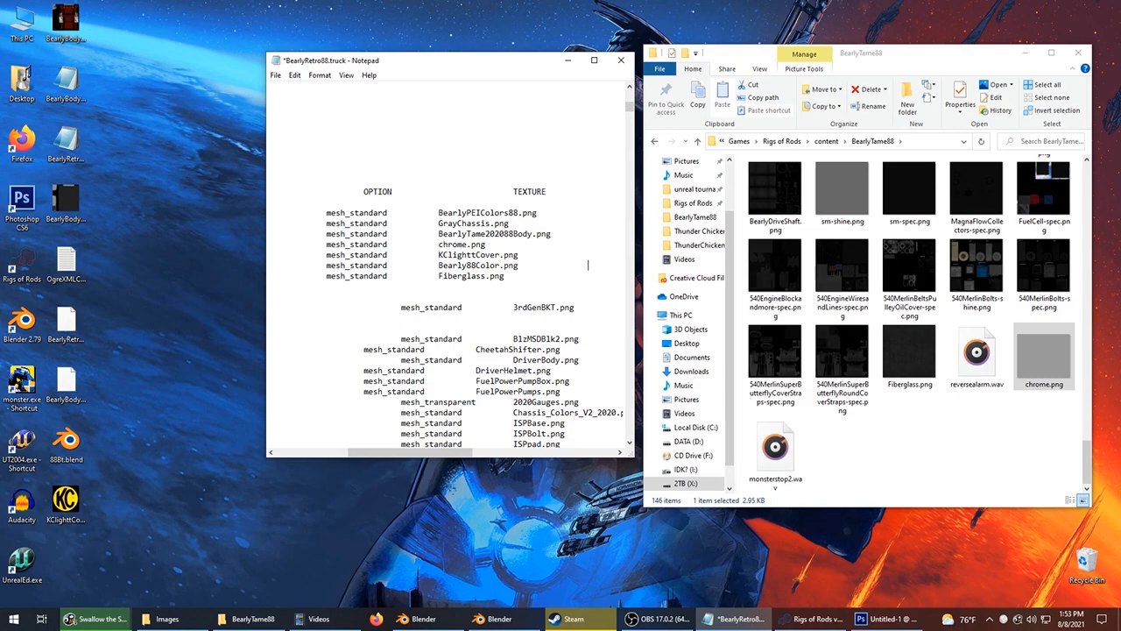
Add the Bearly88Color specular file name to the RoofShade row in the aligned column, and save the truck file.
key("Tab")
key("Tab")
type("Bearl")
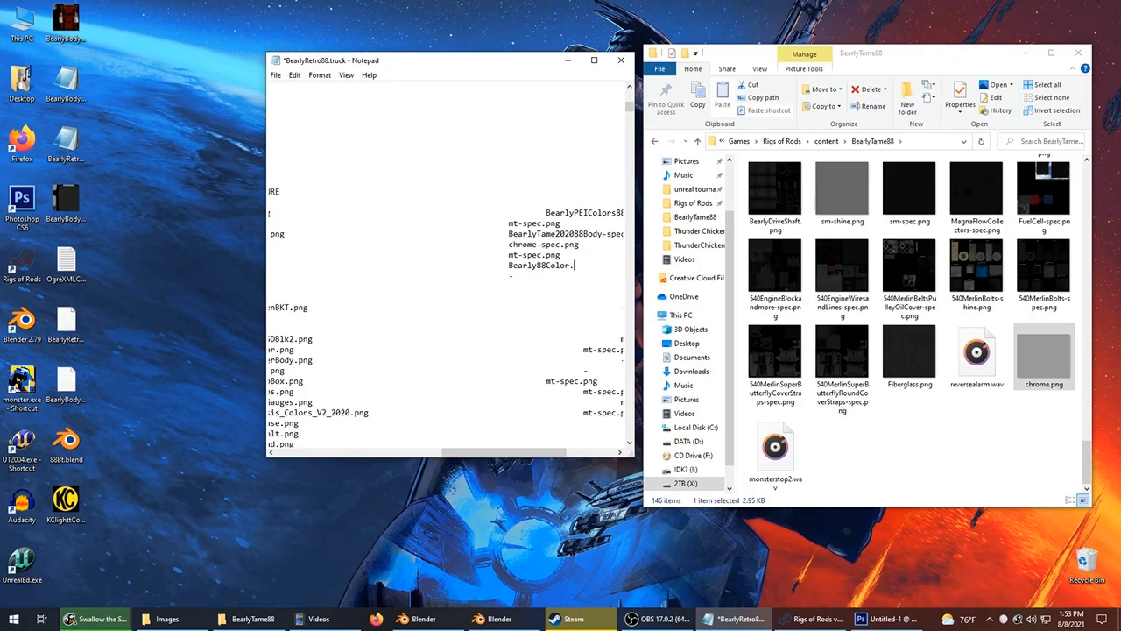
left_click(405, 285)
key("ctrl+s")
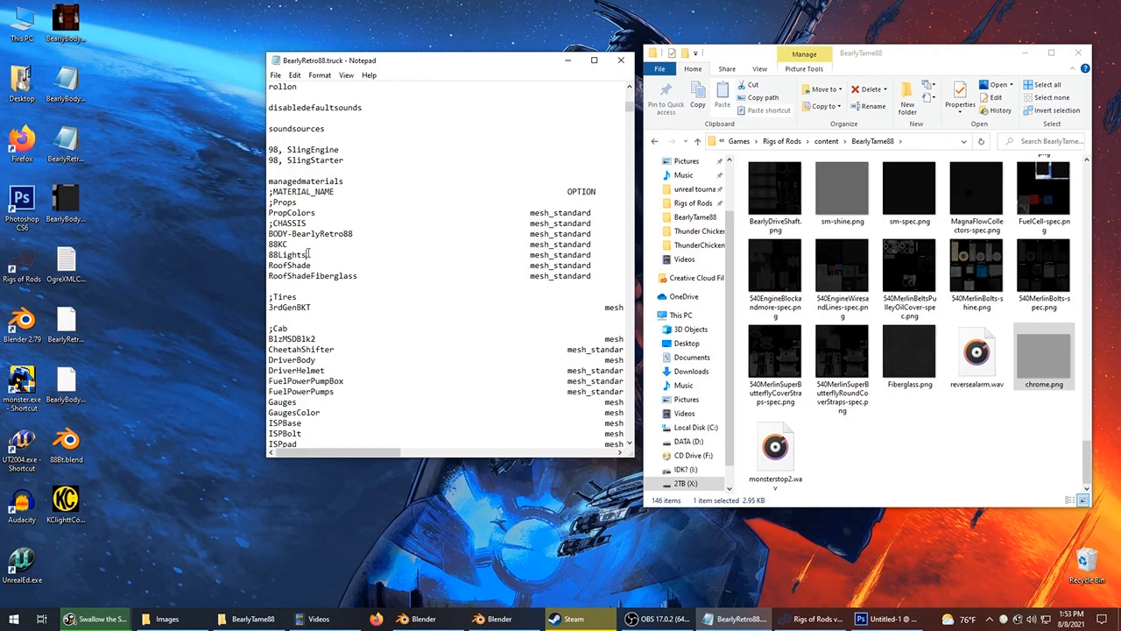
Review the material names from BODY-BearlyRetro88 through RoofShadeFiberglass in the truck file, and switch to the Rigs of Rods game.
mouse_move(351, 234)
left_mouse_down()
mouse_move(274, 244)
mouse_move(263, 234)
mouse_move(354, 234)
left_mouse_up()
left_click(273, 234)
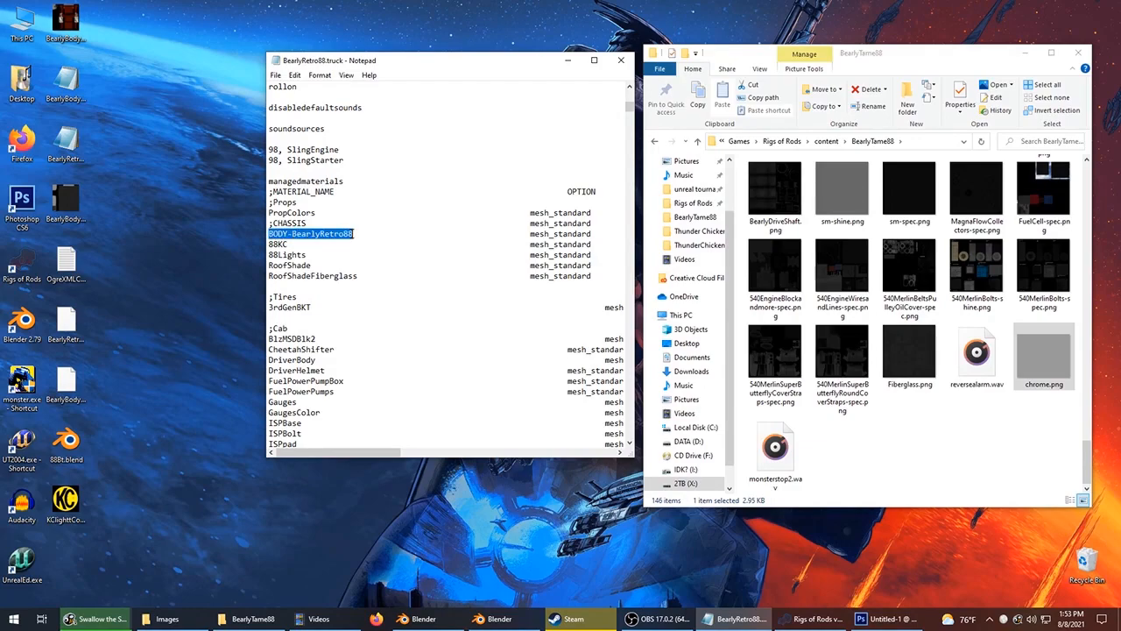
double_click(281, 246)
double_click(283, 254)
left_click(310, 268)
double_click(302, 268)
double_click(315, 276)
left_click(300, 268)
left_click(814, 619)
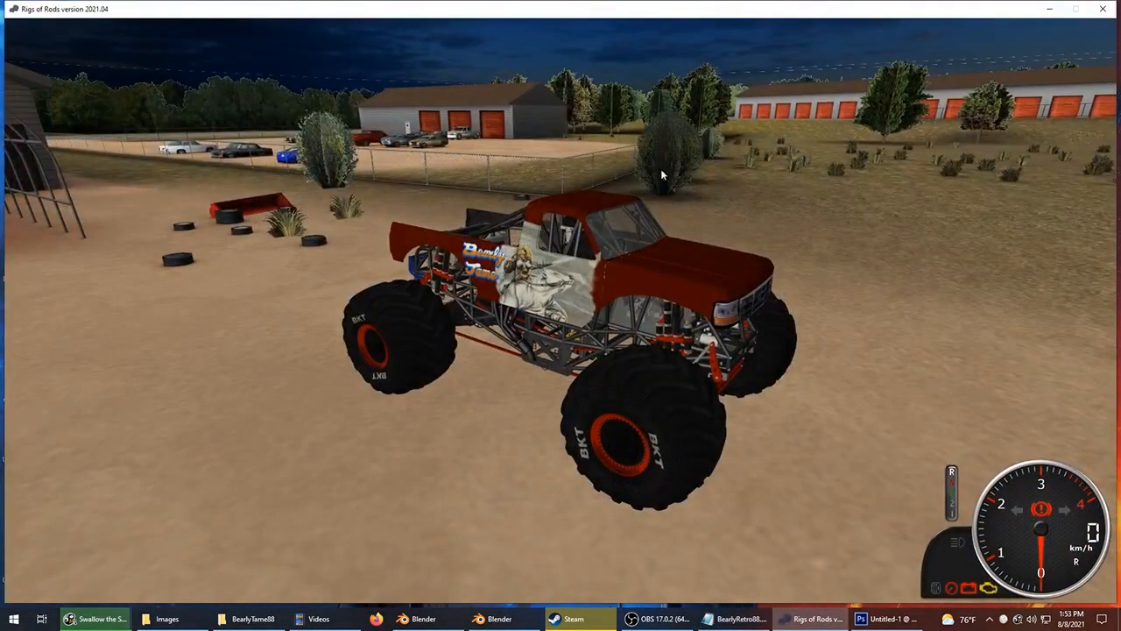
Reload the current vehicle in the game, view the truck from its other side, and return to the truck file.
mouse_move(506, 88)
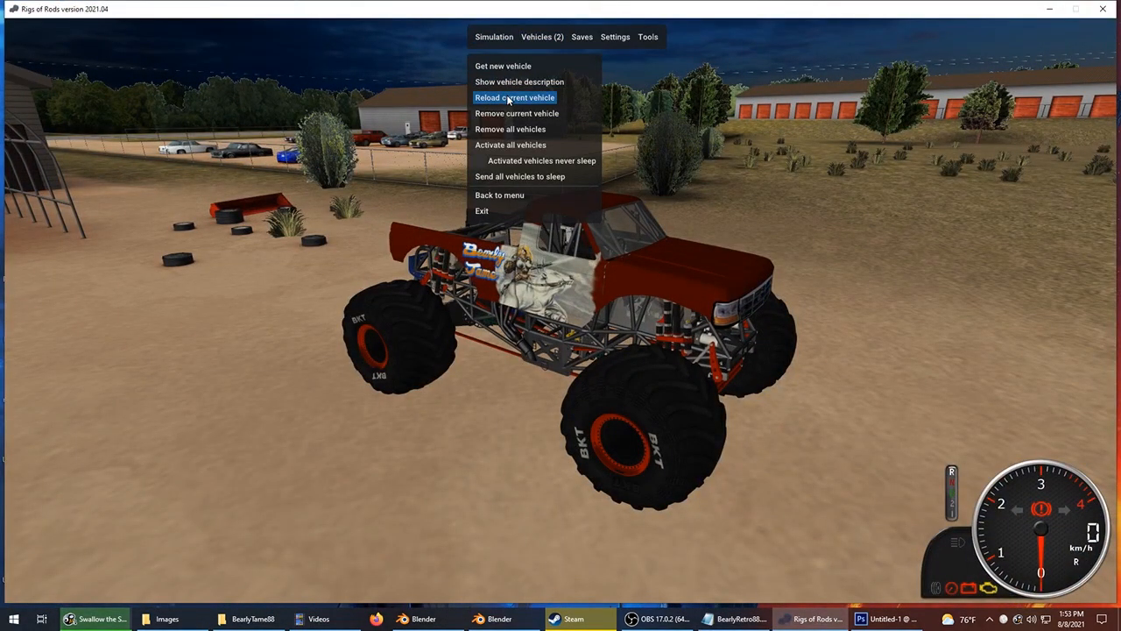
left_click(508, 97)
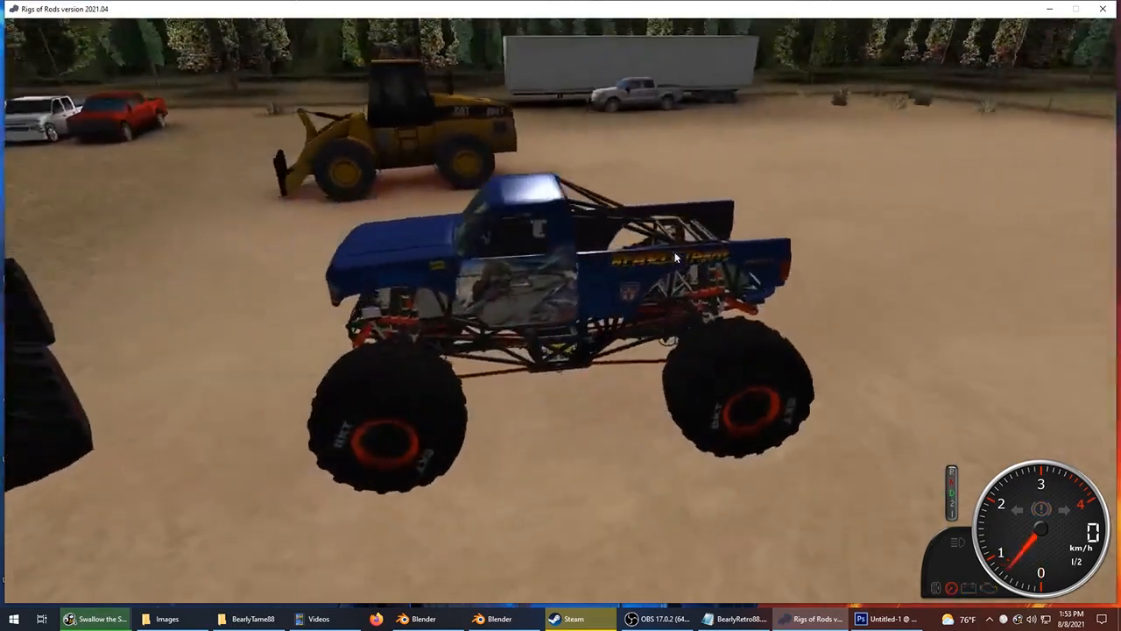
right_click_drag(675, 253, 575, 237)
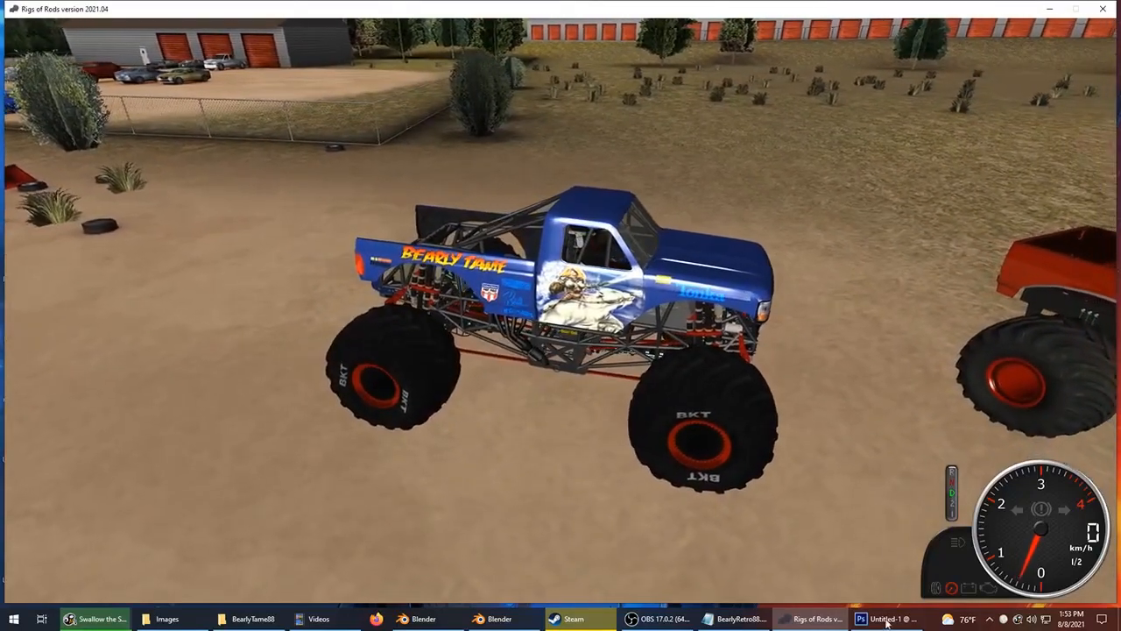
left_click(815, 626)
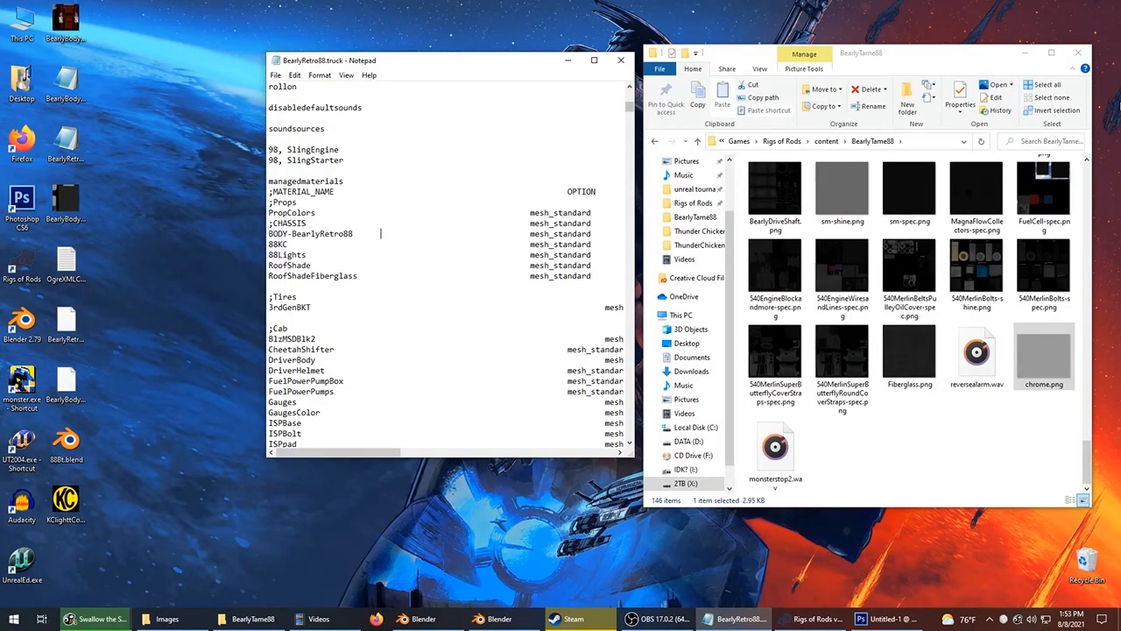
Show the first files of the BearlyTame88 folder and find the props section in the truck file.
left_click(846, 462)
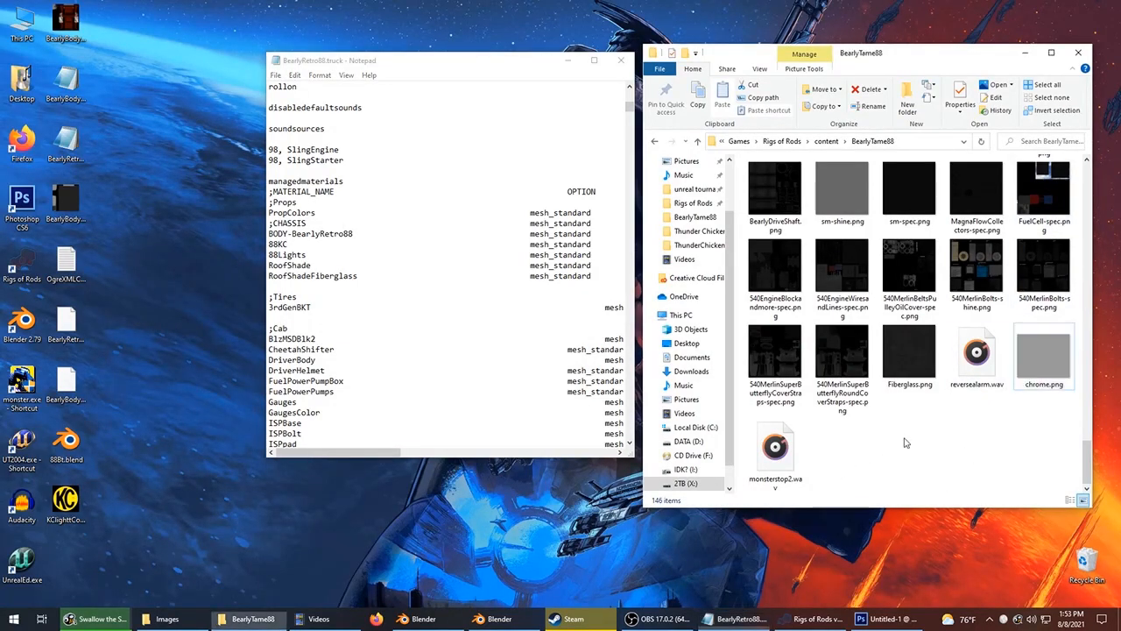
left_click_drag(1087, 451, 1087, 179)
left_click(413, 156)
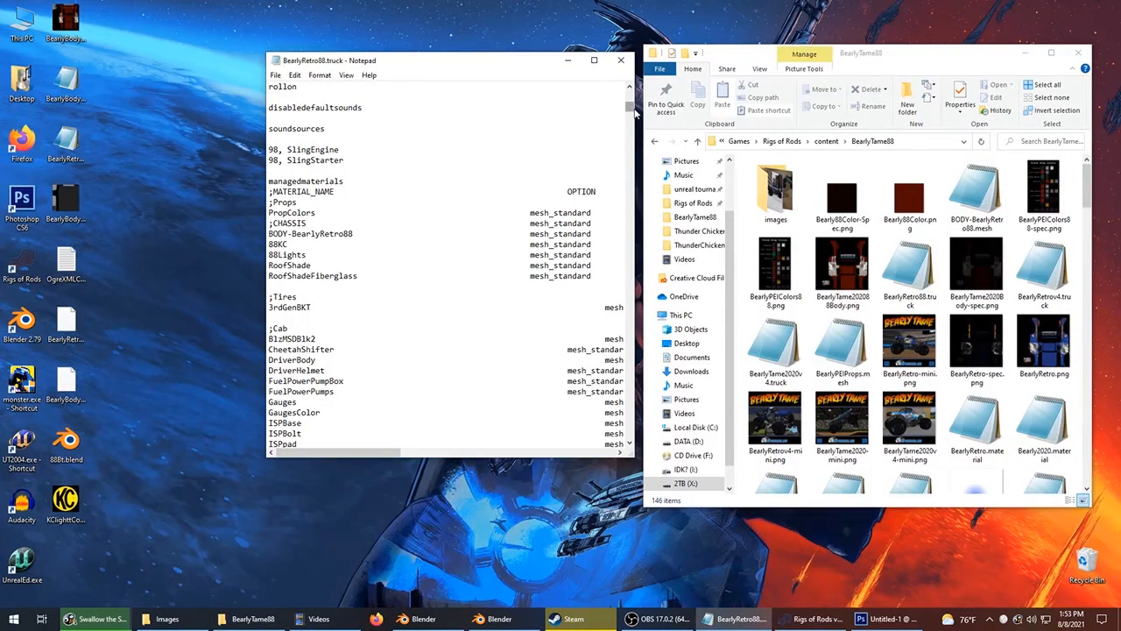
left_click_drag(631, 109, 620, 409)
scroll(560, 329, "down", 2)
scroll(557, 325, "down", 2)
scroll(558, 324, "up", 1)
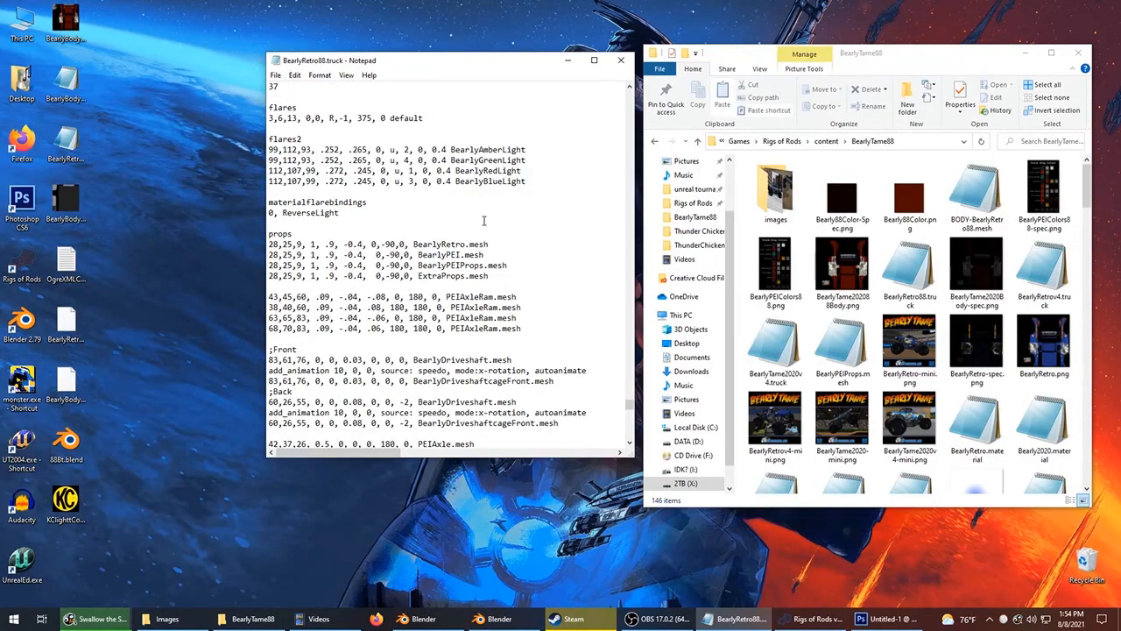
Replace BearlyRetro.mesh in the first props row with the body mesh's file name, BODY-BearlyRetro88.mesh, copied from the BearlyTame88 folder.
left_click_drag(504, 275, 497, 245)
left_click(421, 249)
key("alt+Tab")
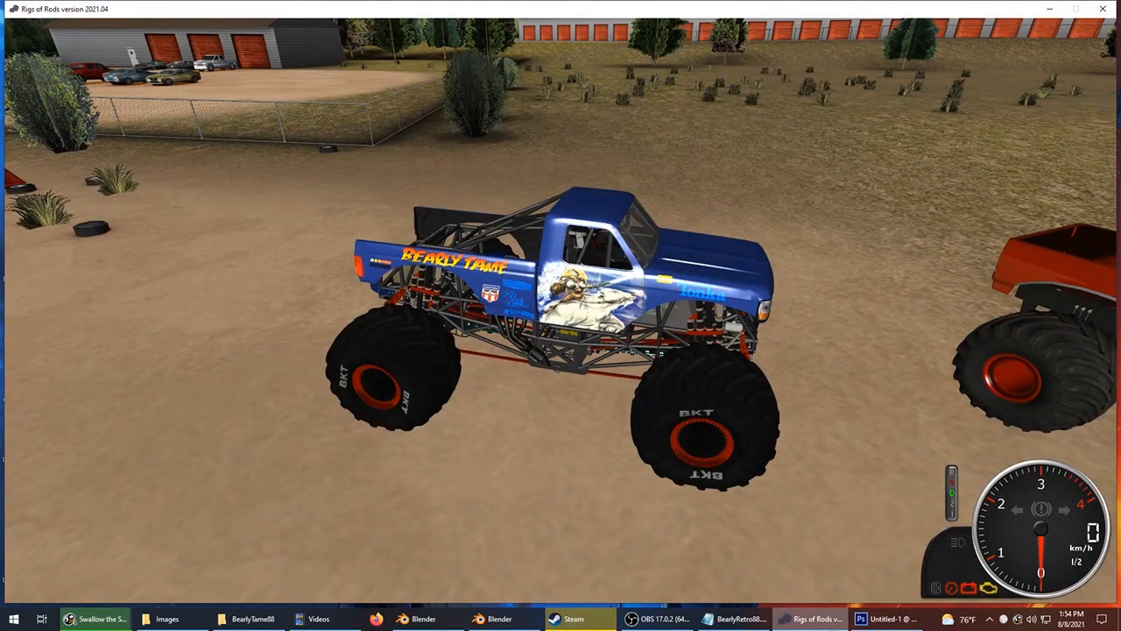
key("alt+Tab")
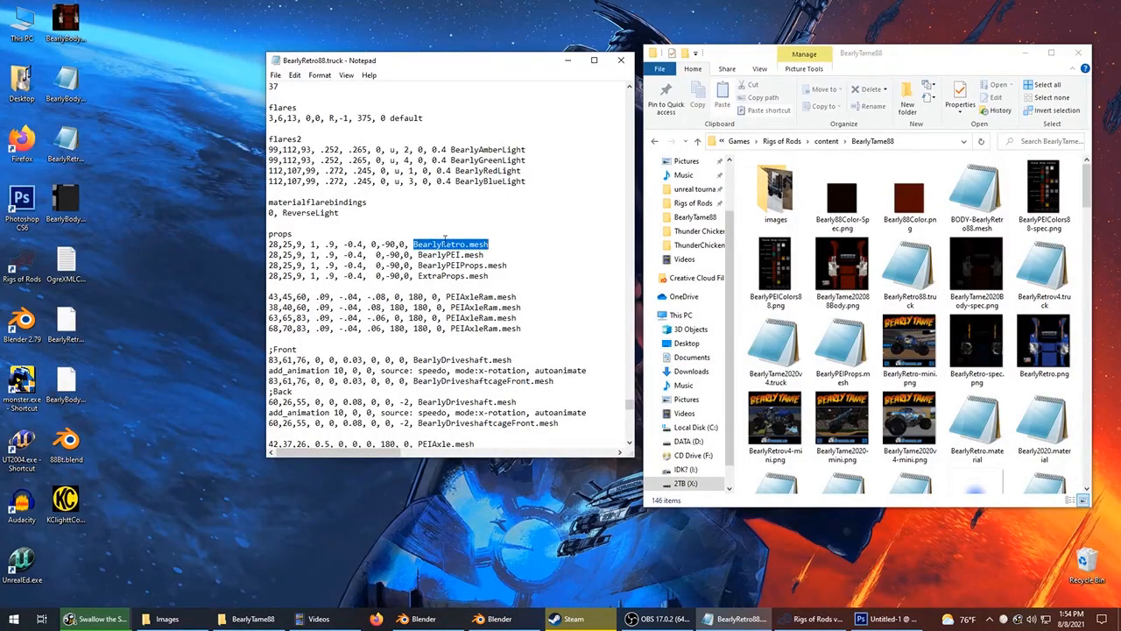
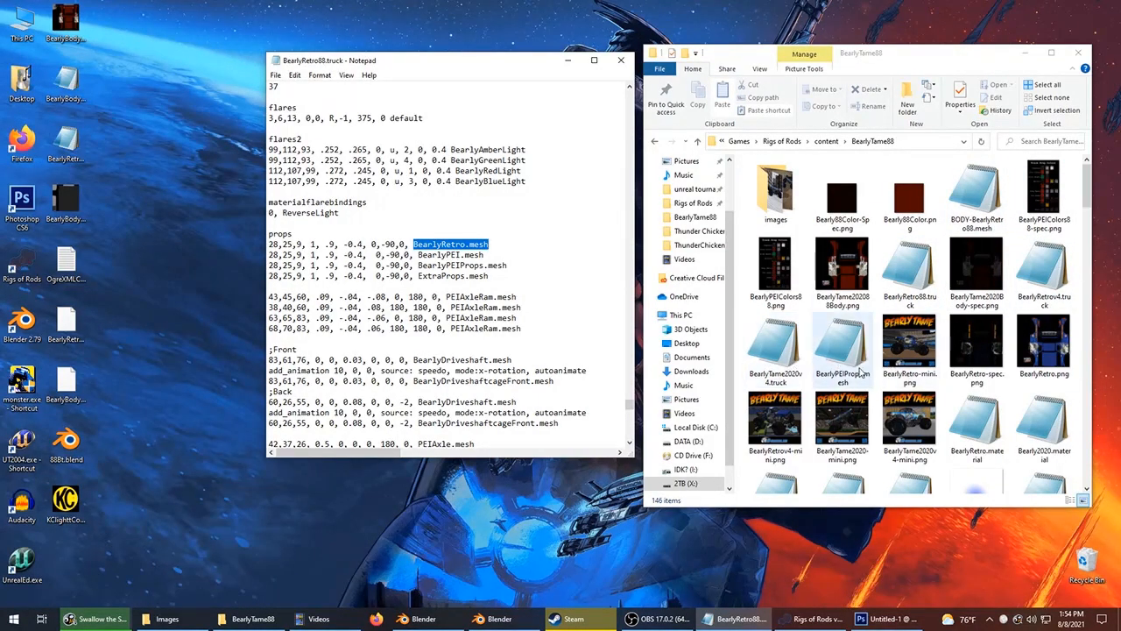
left_click(984, 194)
right_click(985, 202)
left_click(936, 493)
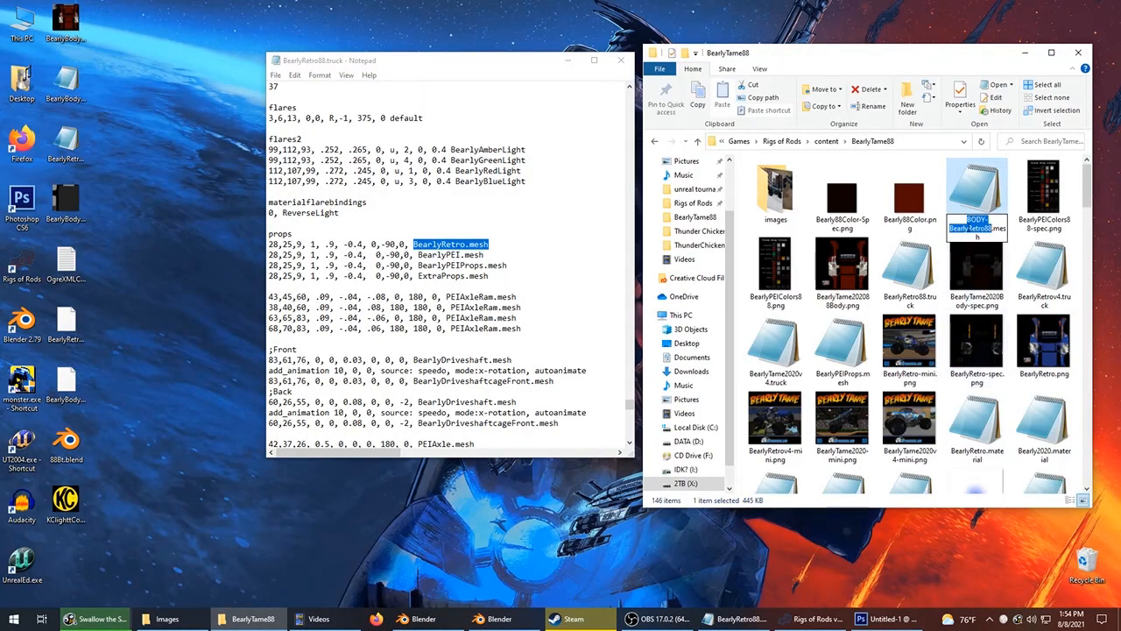
left_click(424, 246)
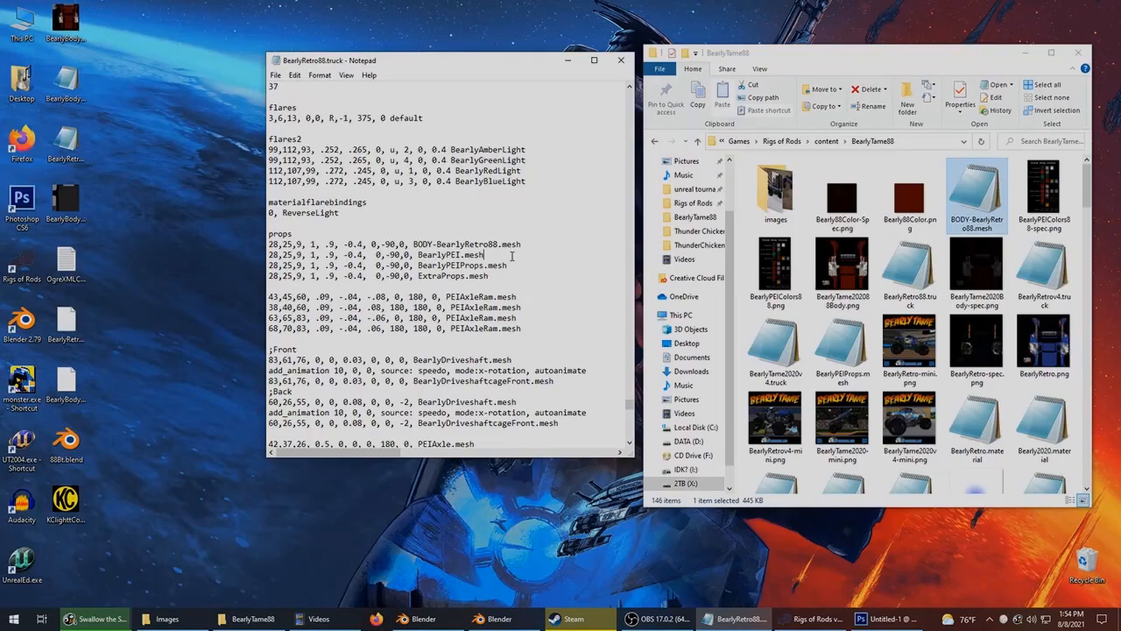
Reload the vehicle in Rigs of Rods to apply the new body mesh, inspect the truck's front, and return to the truck file.
left_click(843, 619)
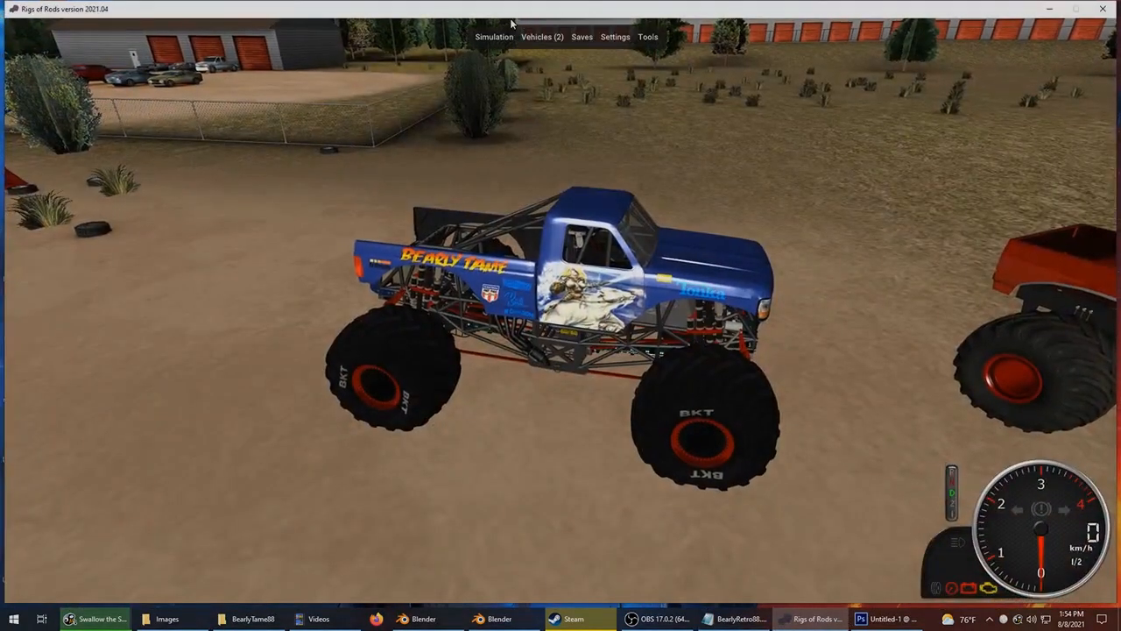
mouse_move(495, 37)
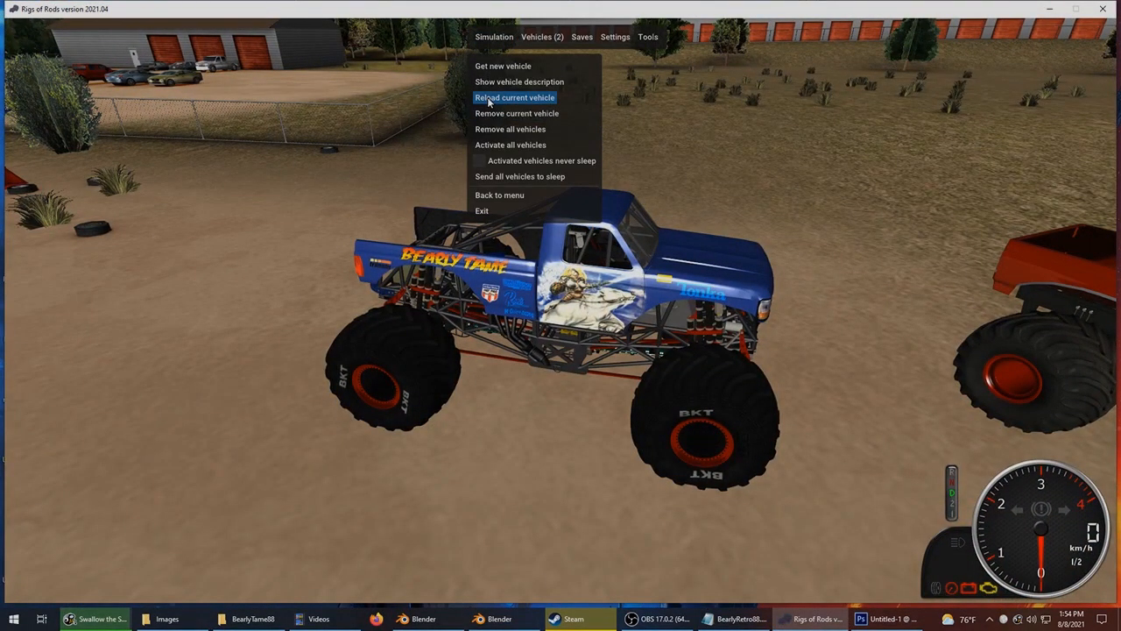
left_click(491, 99)
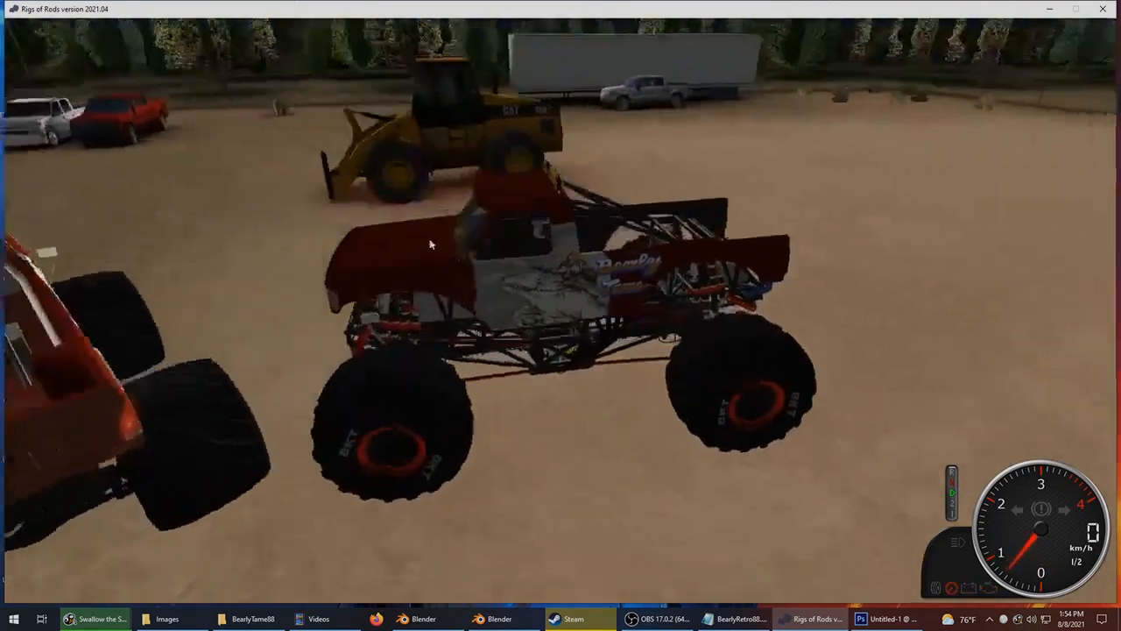
right_click_drag(430, 244, 307, 302)
key("Down")
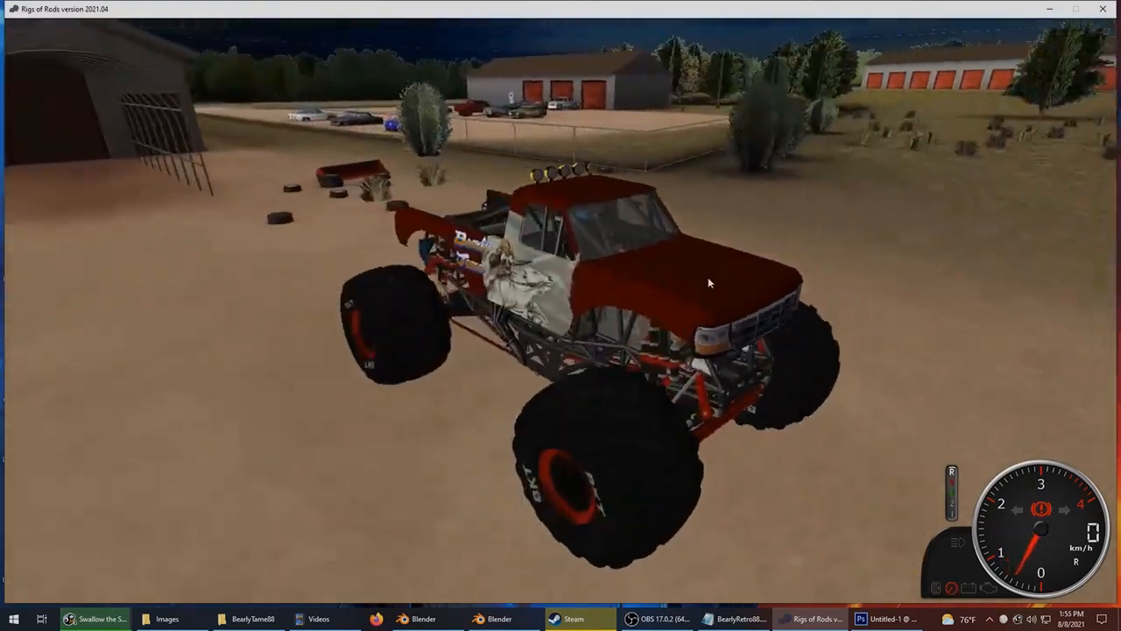
key("alt+Tab")
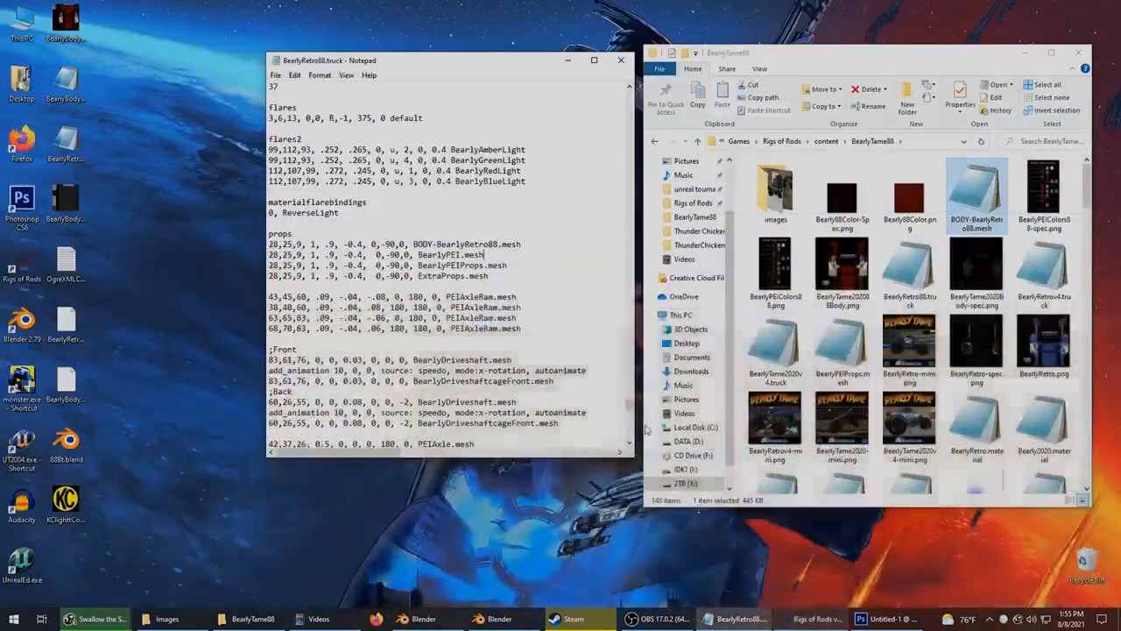
Check the specular maps in the managedmaterials list and swap the 88KC and 88Lights names, putting 88Lights directly below BODY-BearlyRetro88.
left_click_drag(629, 400, 634, 105)
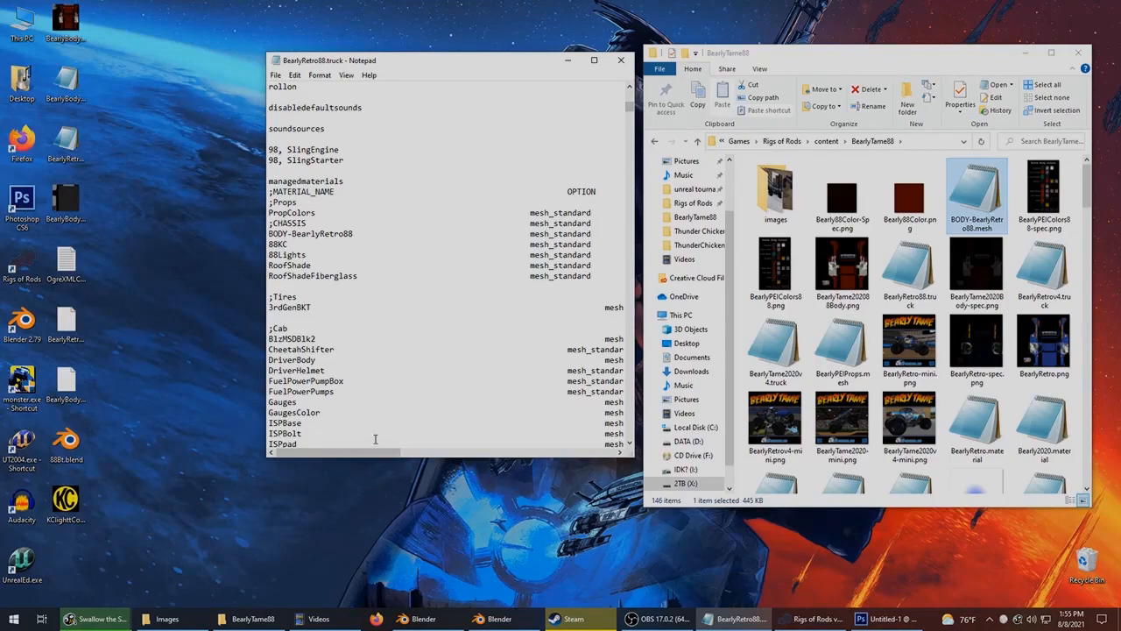
left_click_drag(368, 455, 473, 455)
left_click_drag(357, 234, 648, 233)
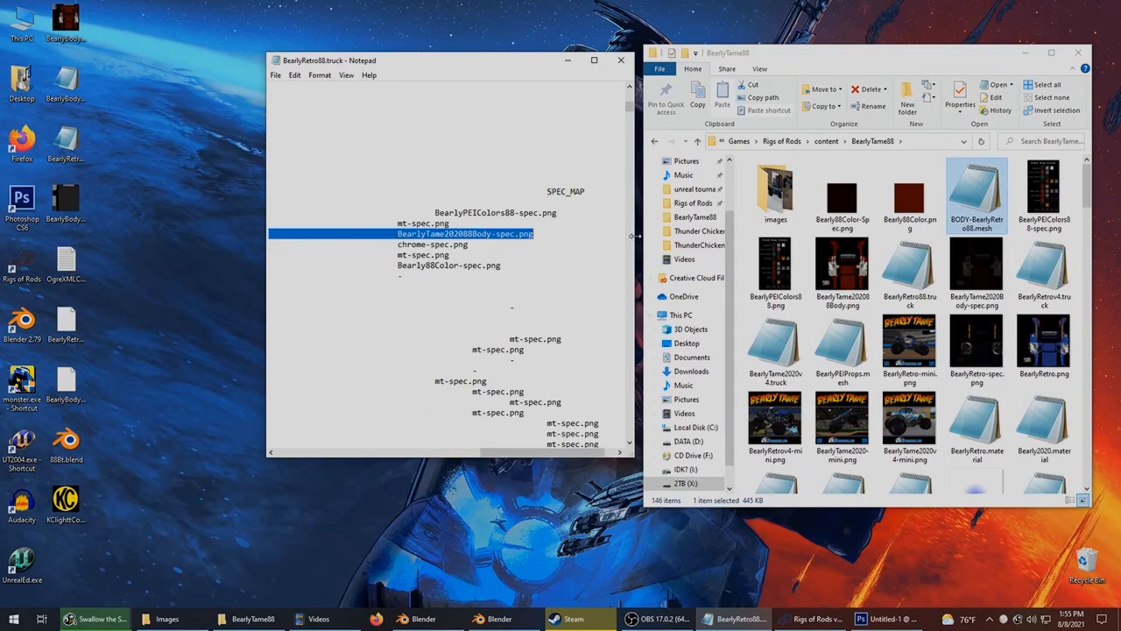
left_click(408, 245)
left_click_drag(495, 455, 256, 441)
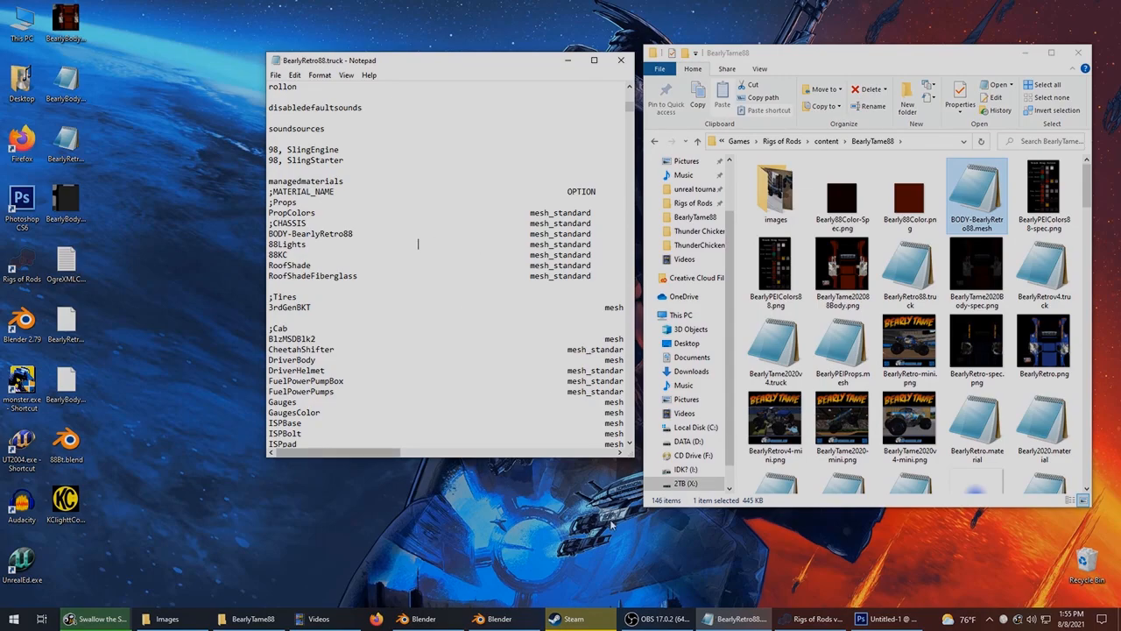
Reload the vehicle in Rigs of Rods with the swapped light materials, inspect the roof lights, and return to the desktop windows.
left_click(793, 616)
mouse_move(495, 37)
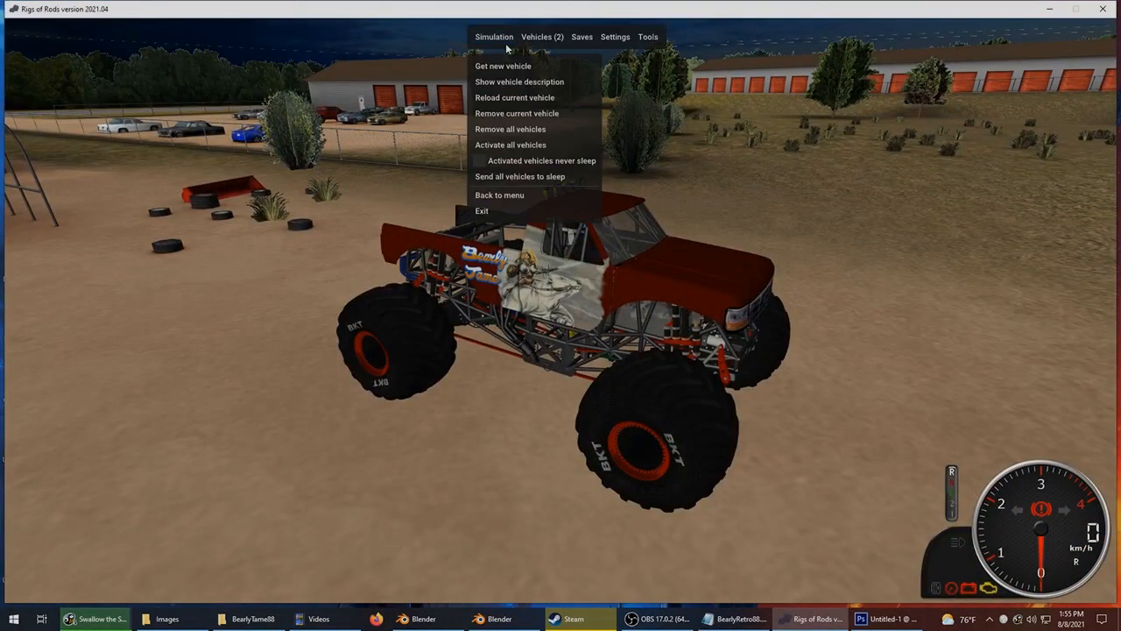
left_click(487, 99)
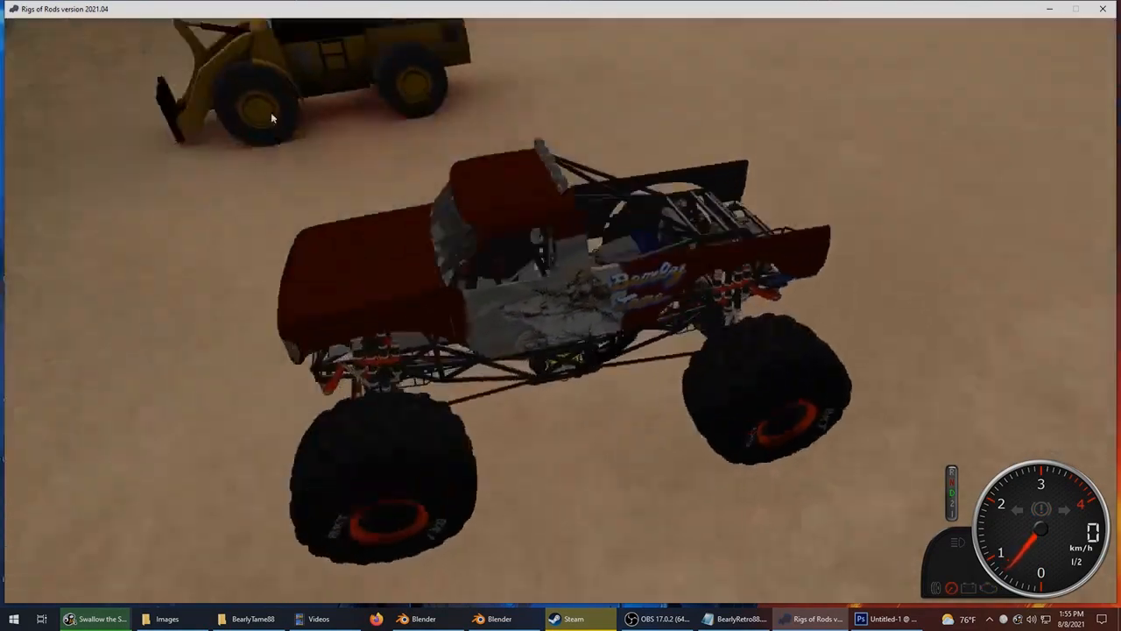
right_click_drag(270, 118, 522, 299)
left_click(795, 621)
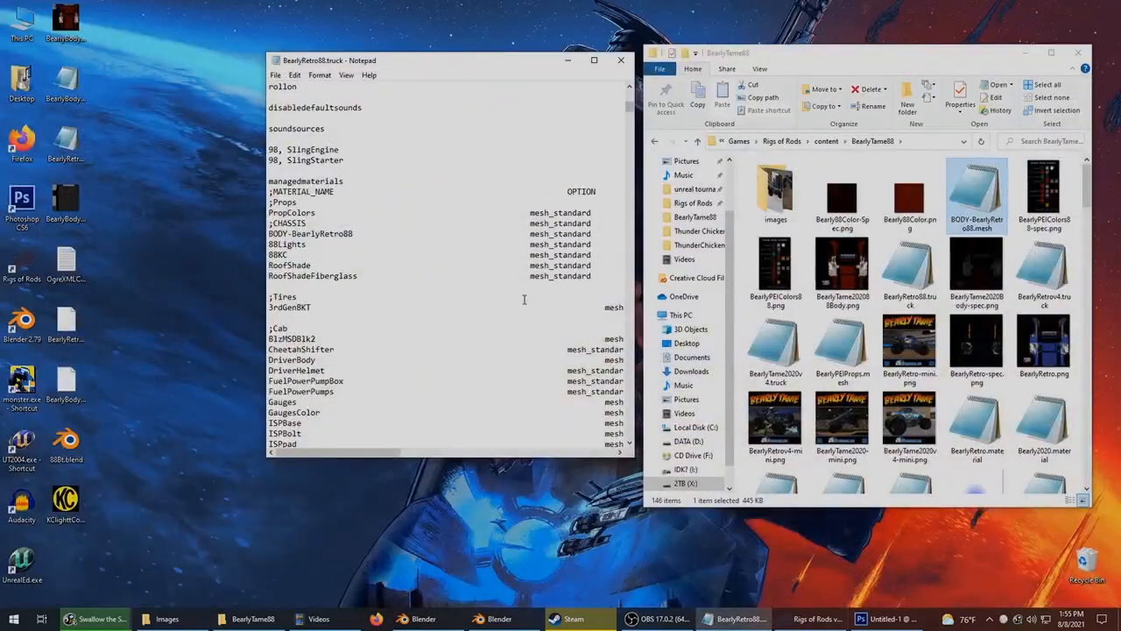
Search the BearlyTame88 folder for chrome, select chrome.png, and close the search.
left_click(1027, 146)
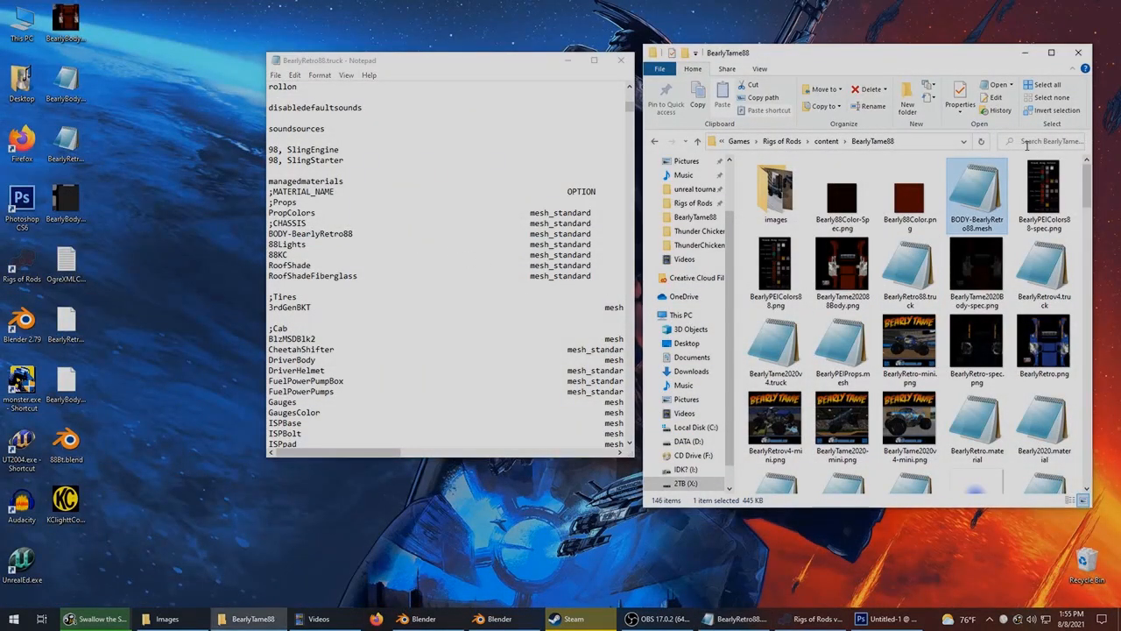
type("chrome")
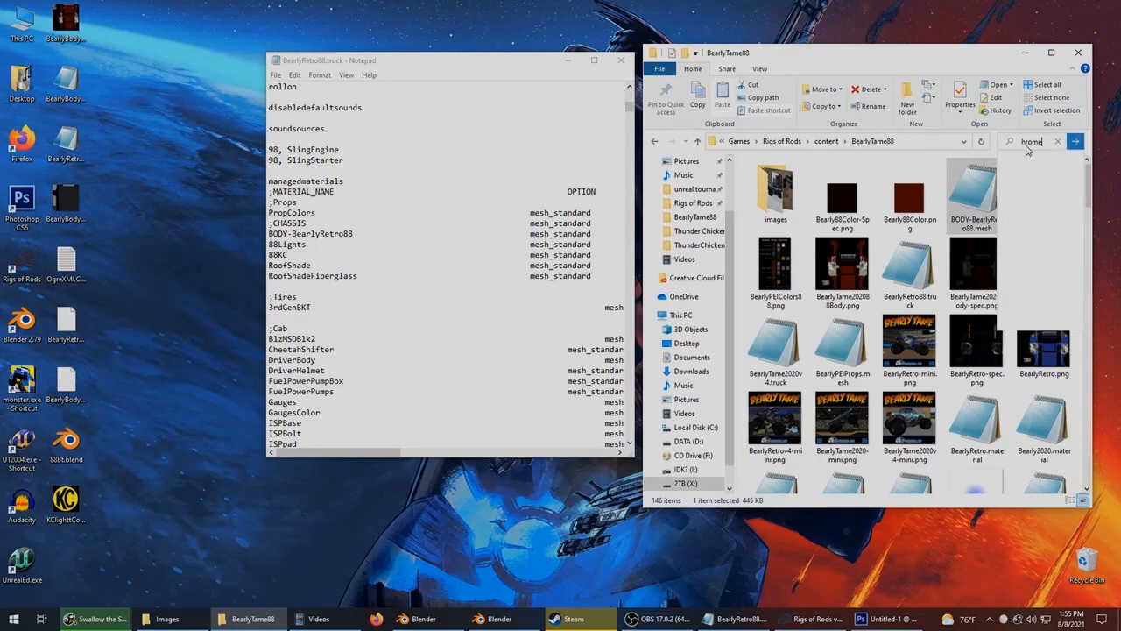
left_click(794, 211)
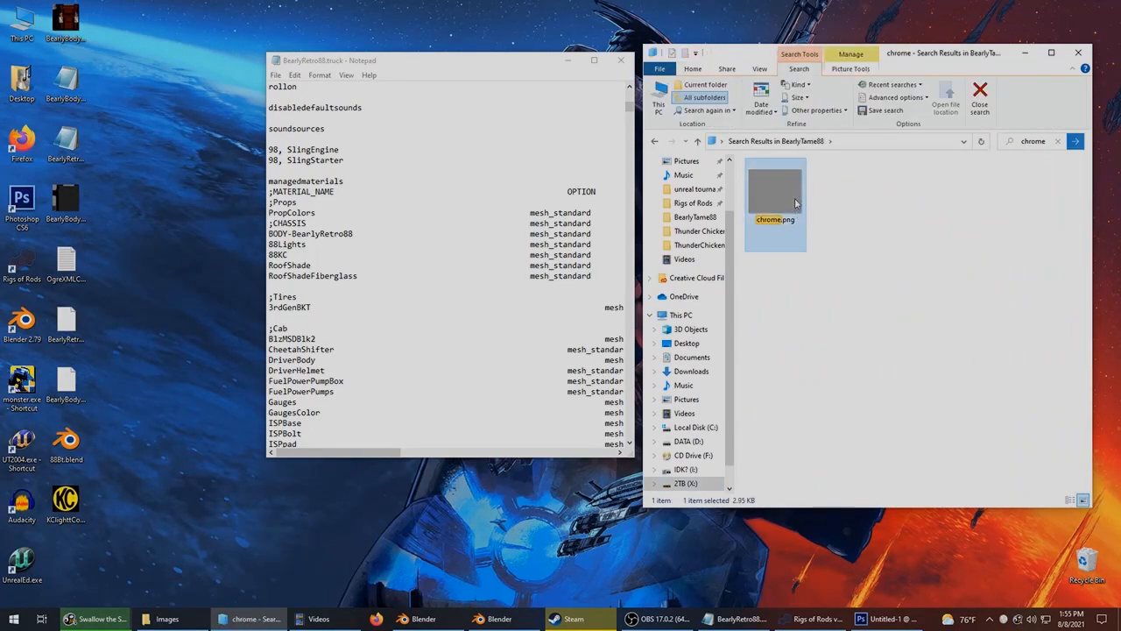
key("alt+Tab")
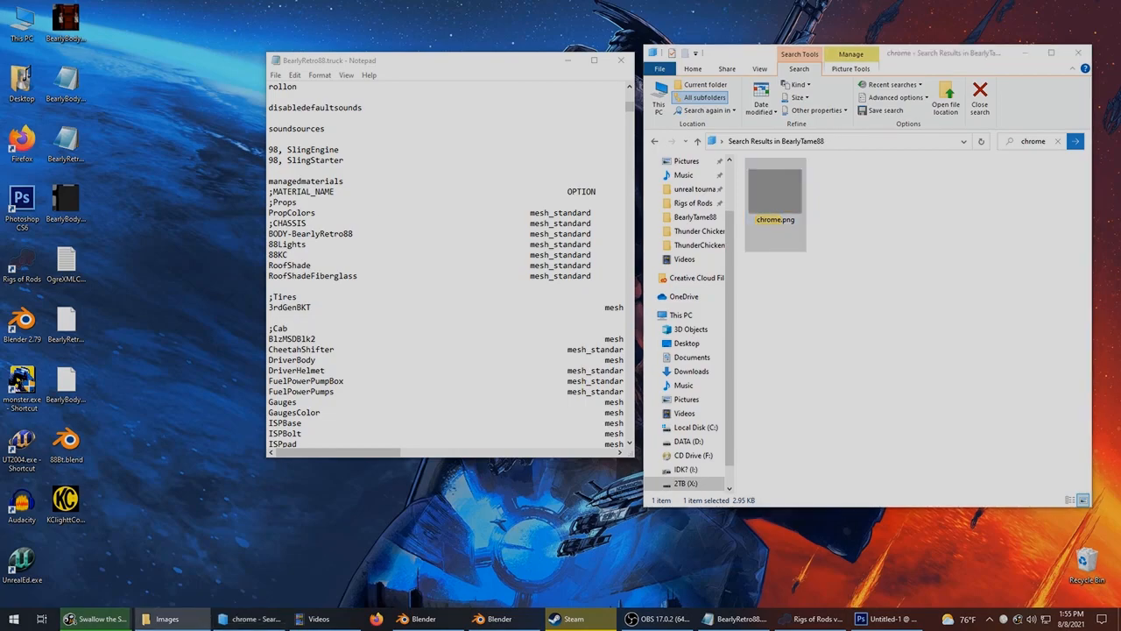
key("alt+Tab")
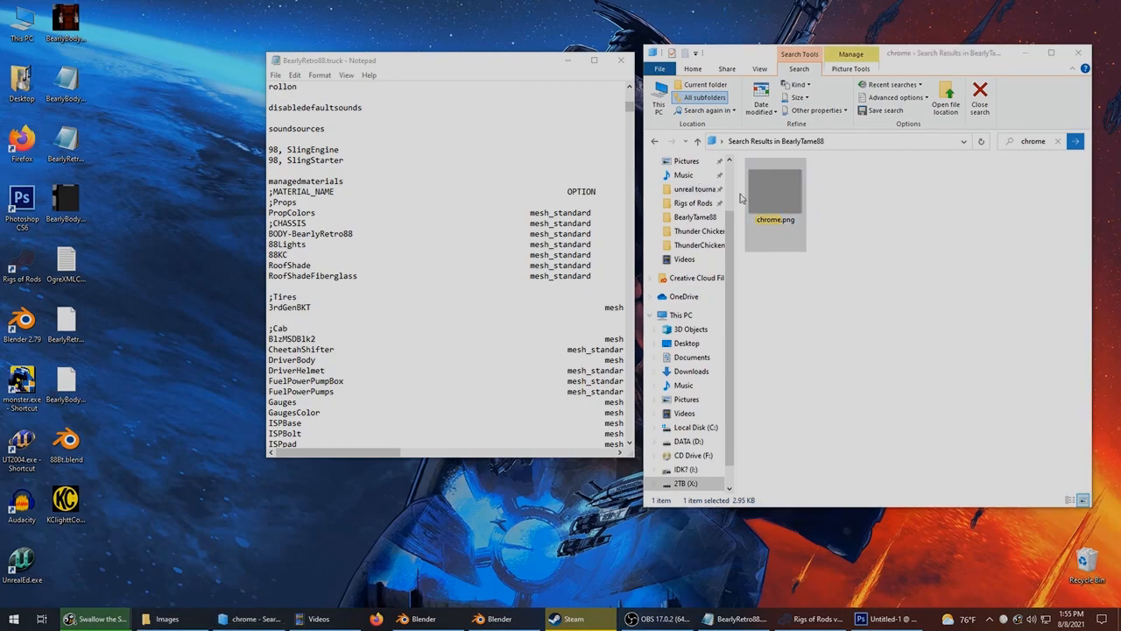
left_click(814, 213)
left_click(979, 98)
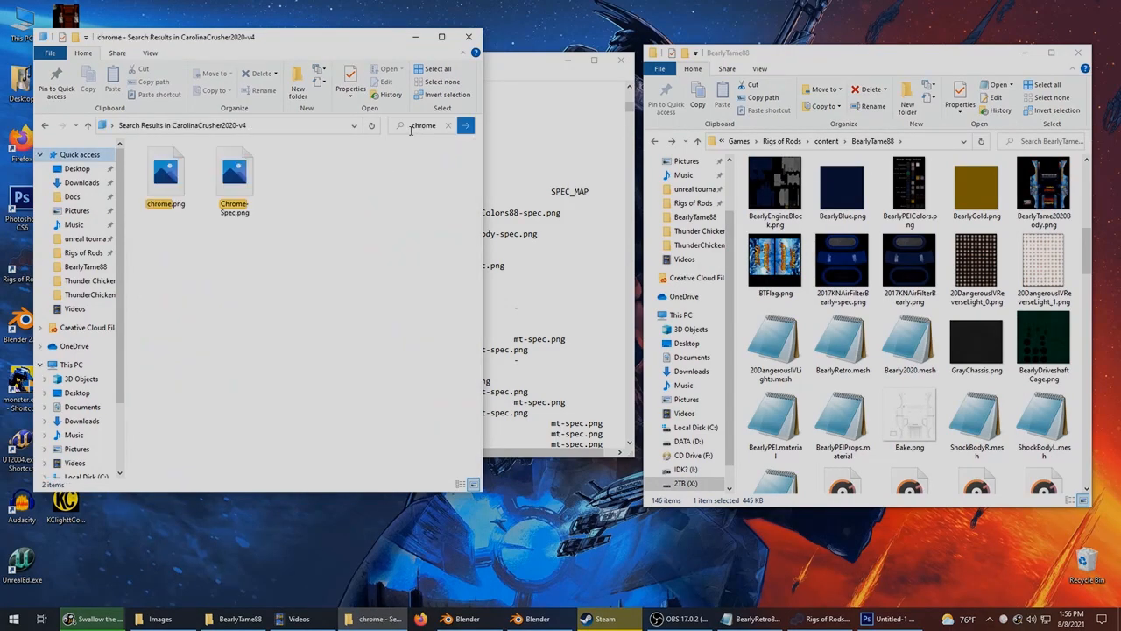
Copy Chrome-Spec.png and chrome.png from CarolinaCrusher2020-v4 into the BearlyTame88 folder, replacing the existing chrome.png, and close the source window.
left_click(238, 194)
left_click_drag(771, 230, 813, 238)
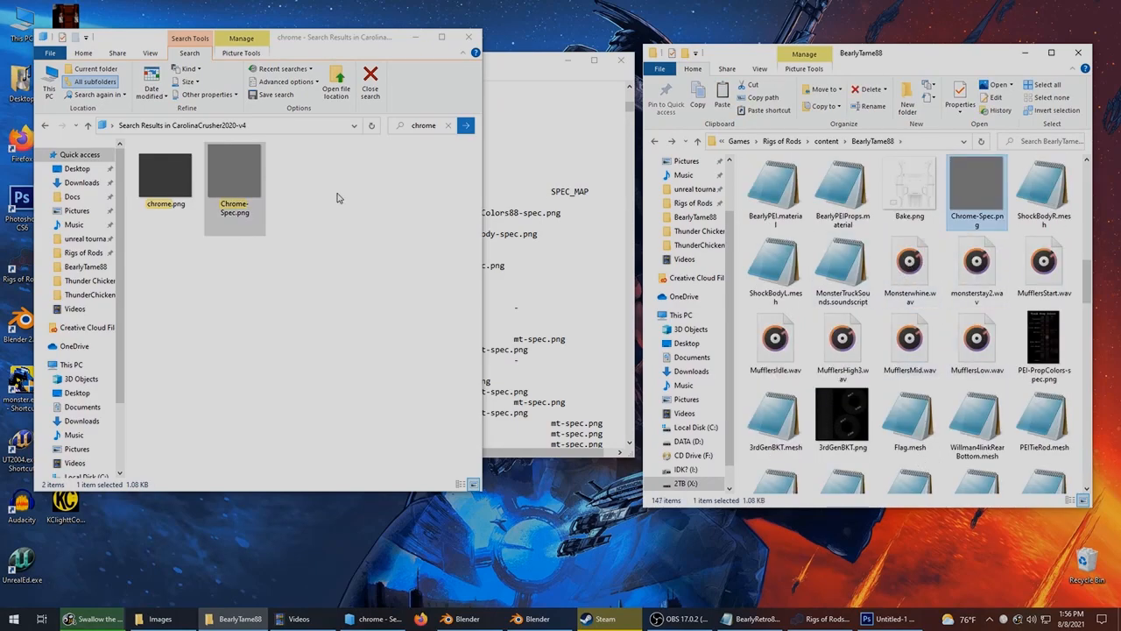
left_click(165, 180)
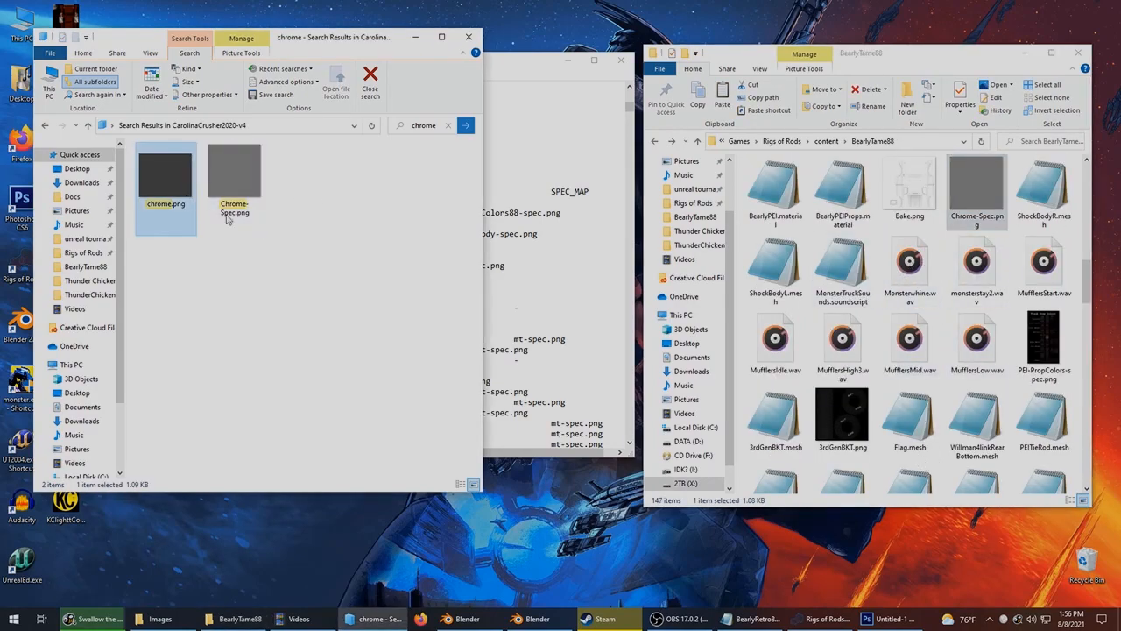
left_click(943, 251)
key("ctrl+v")
left_click(595, 214)
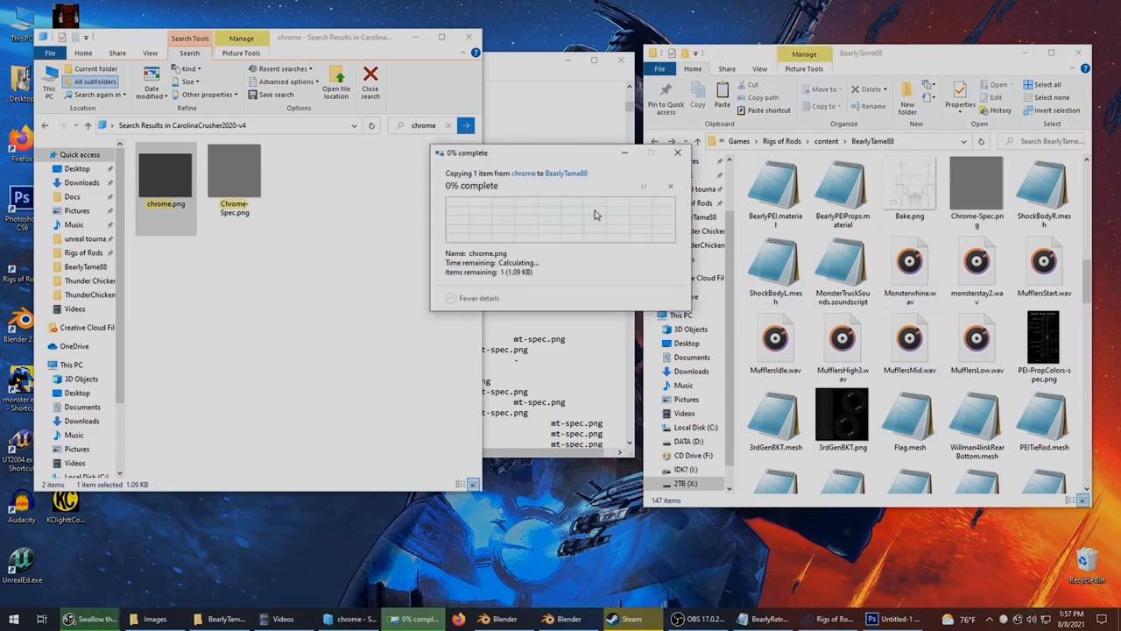
left_click(357, 241)
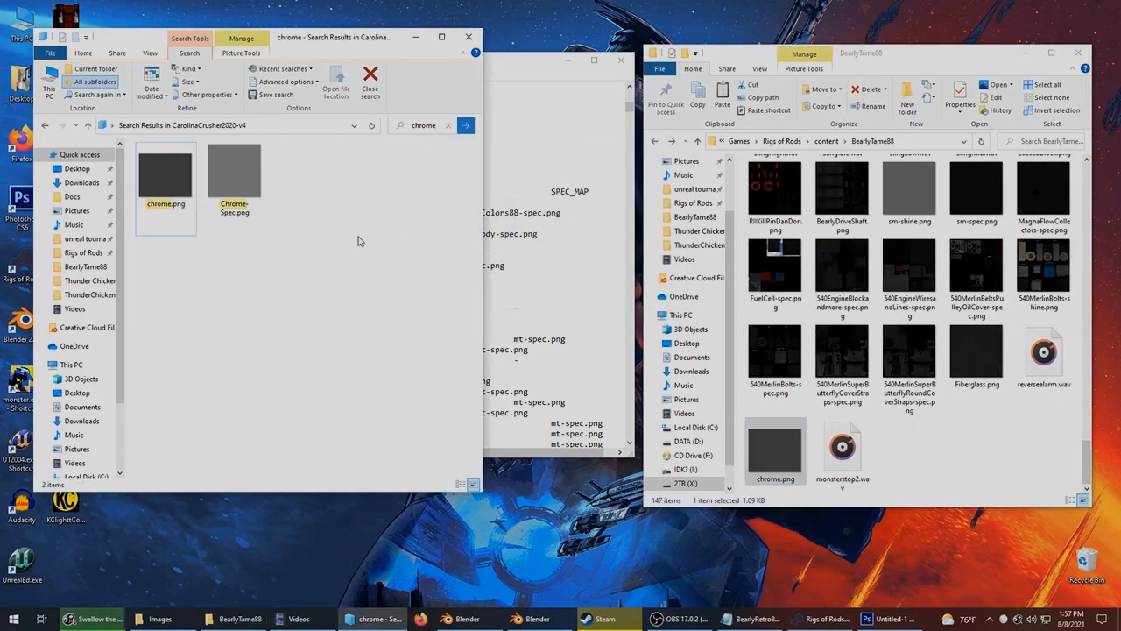
left_click(469, 37)
Reload the current vehicle in Rigs of Rods with the copied chrome textures, inspect the truck from several angles, and return to the desktop windows.
left_click(816, 619)
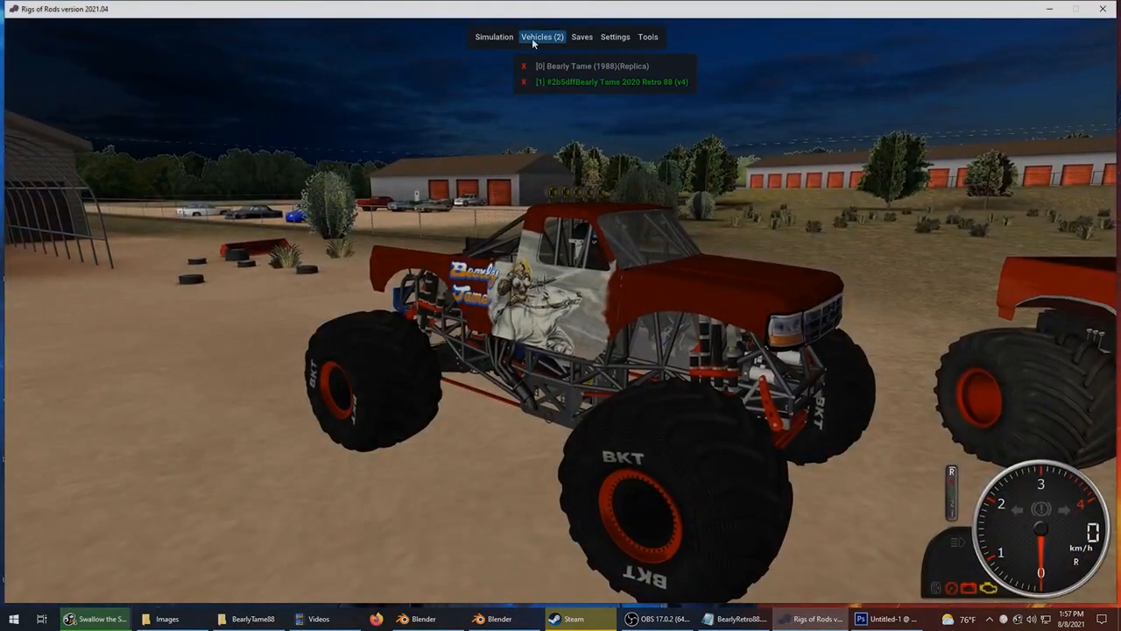
mouse_move(496, 38)
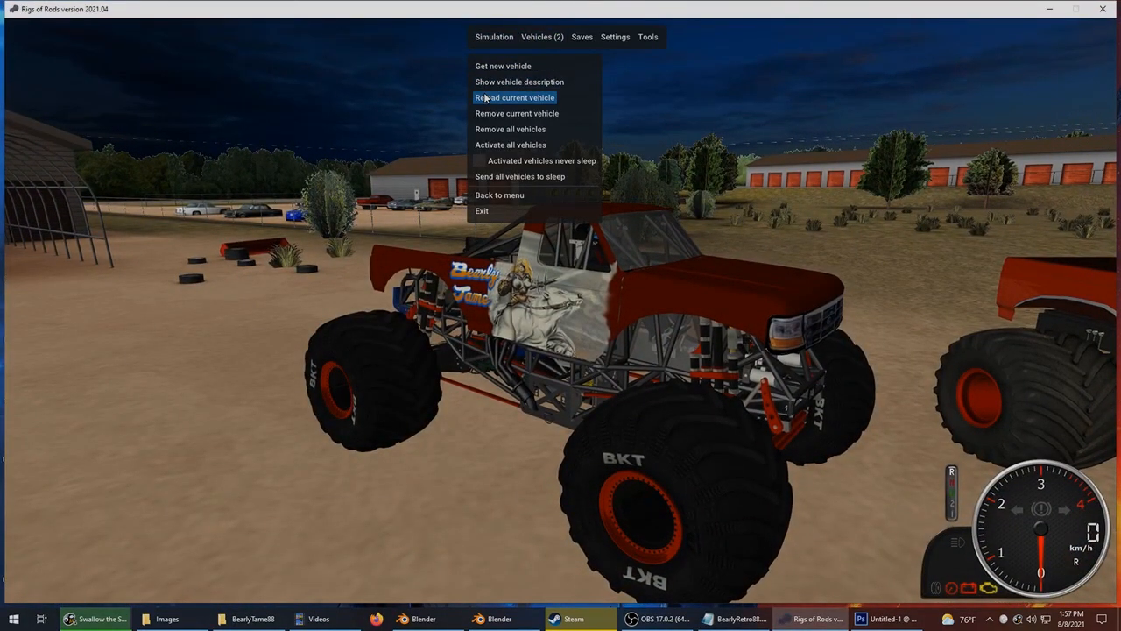
left_click(485, 98)
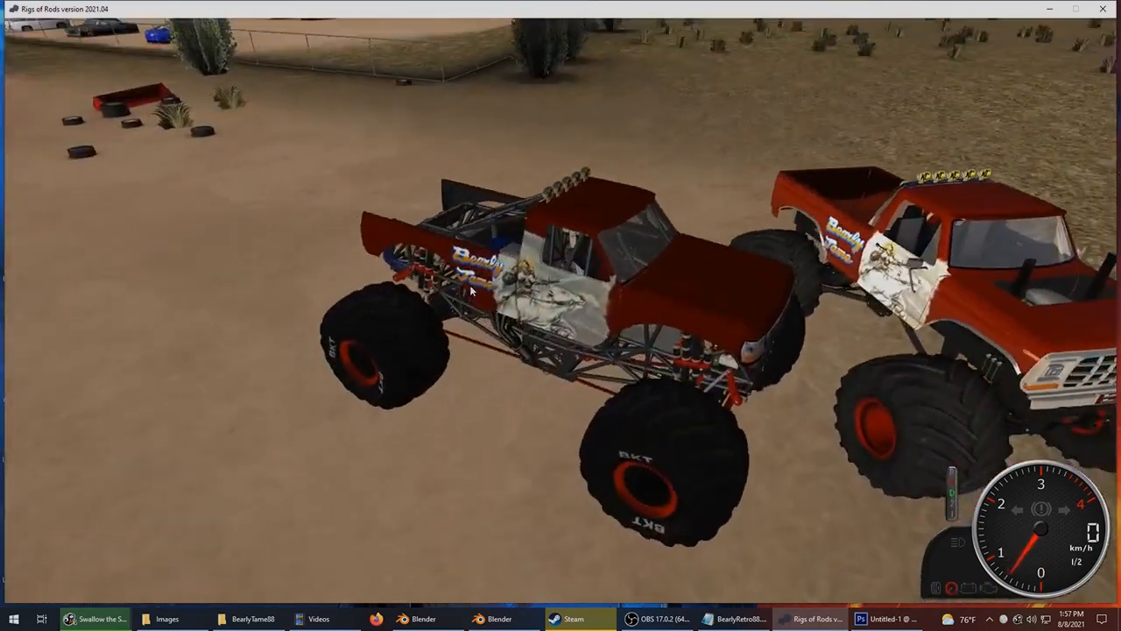
right_click_drag(999, 271, 698, 364)
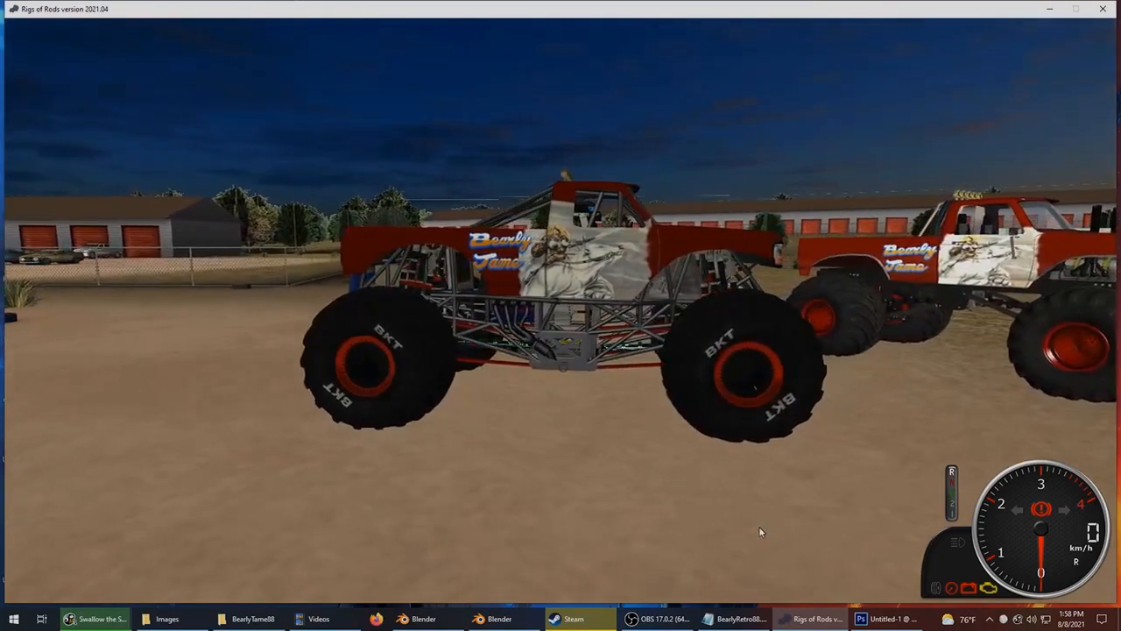
left_click(807, 618)
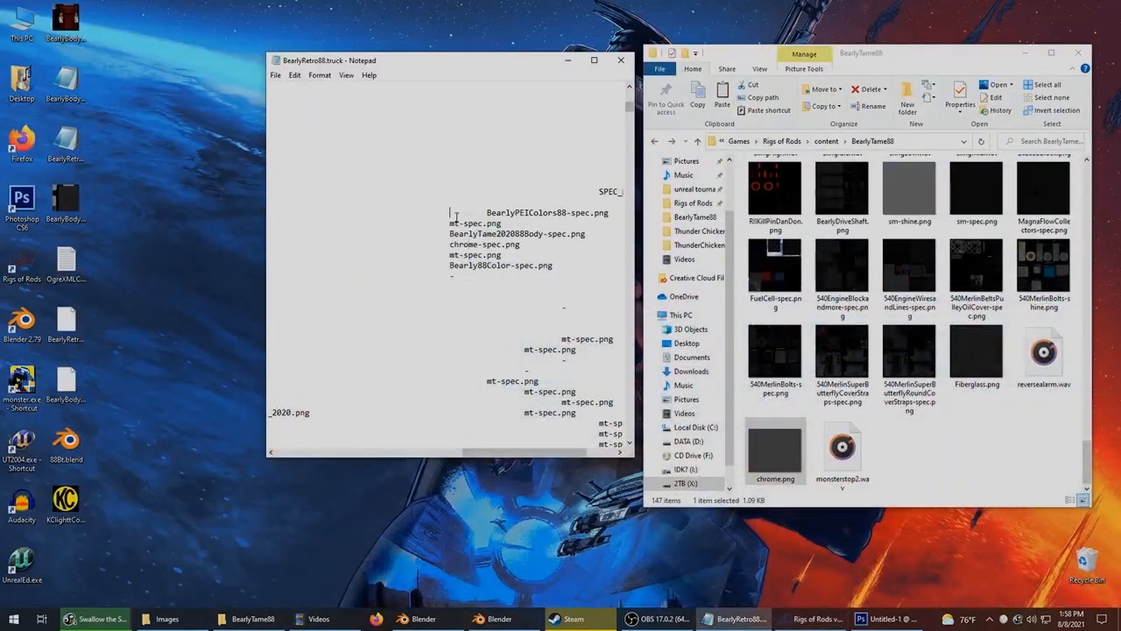
left_click(163, 132)
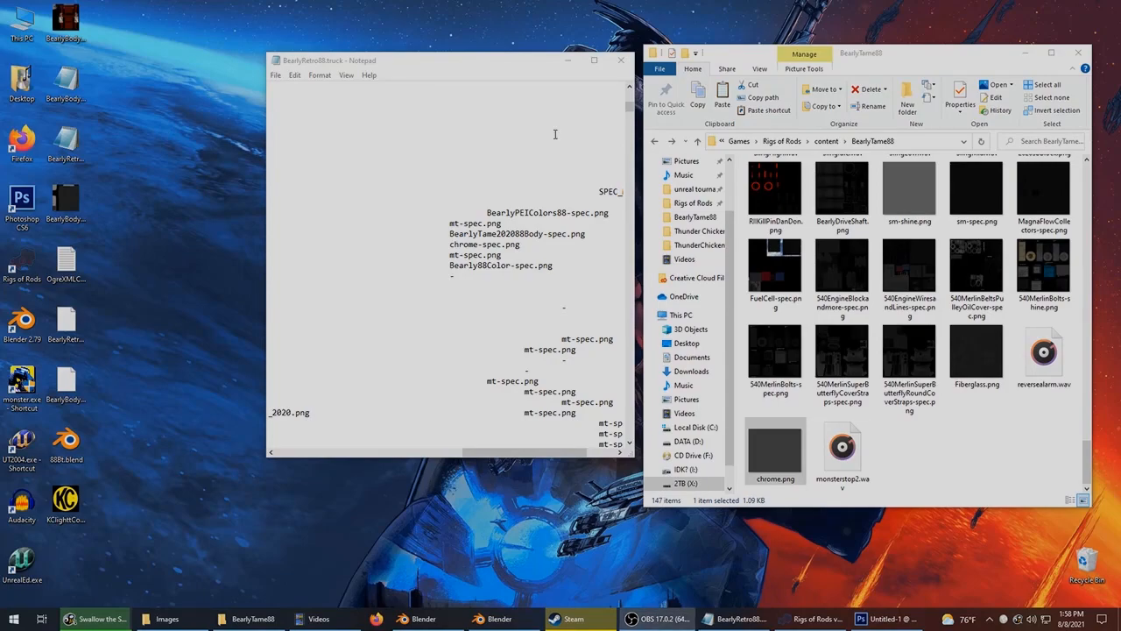
Return to Rigs of Rods, get out of the truck, open the vehicle loader, and filter the list by WorpeX.
left_click(808, 619)
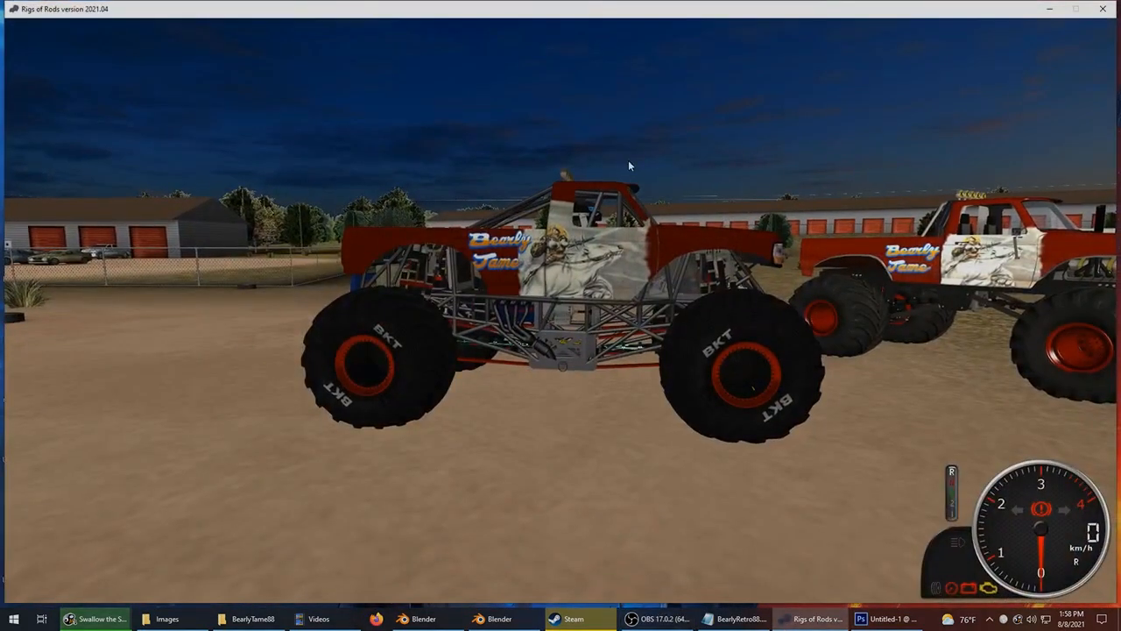
key("Return")
key("Up")
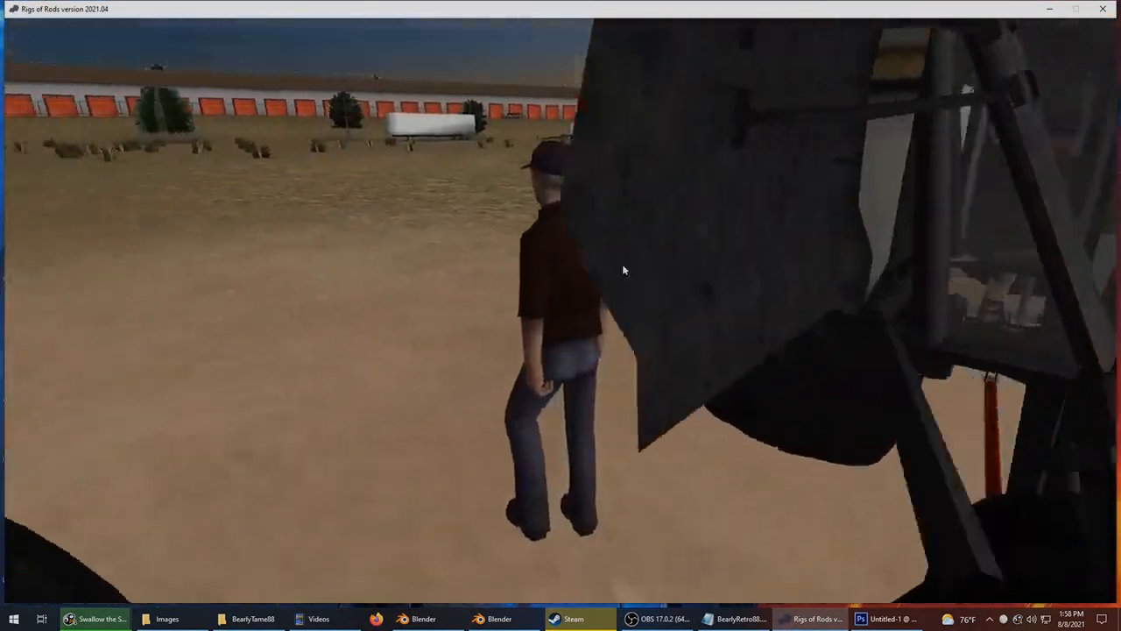
mouse_move(511, 30)
left_click(488, 60)
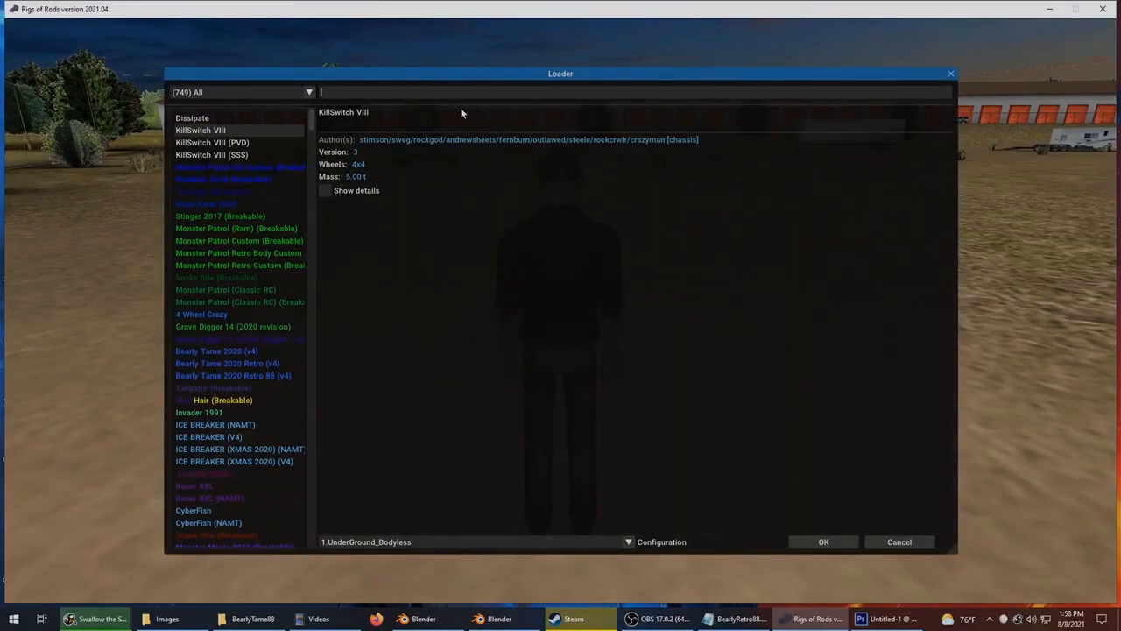
type("WorpeX")
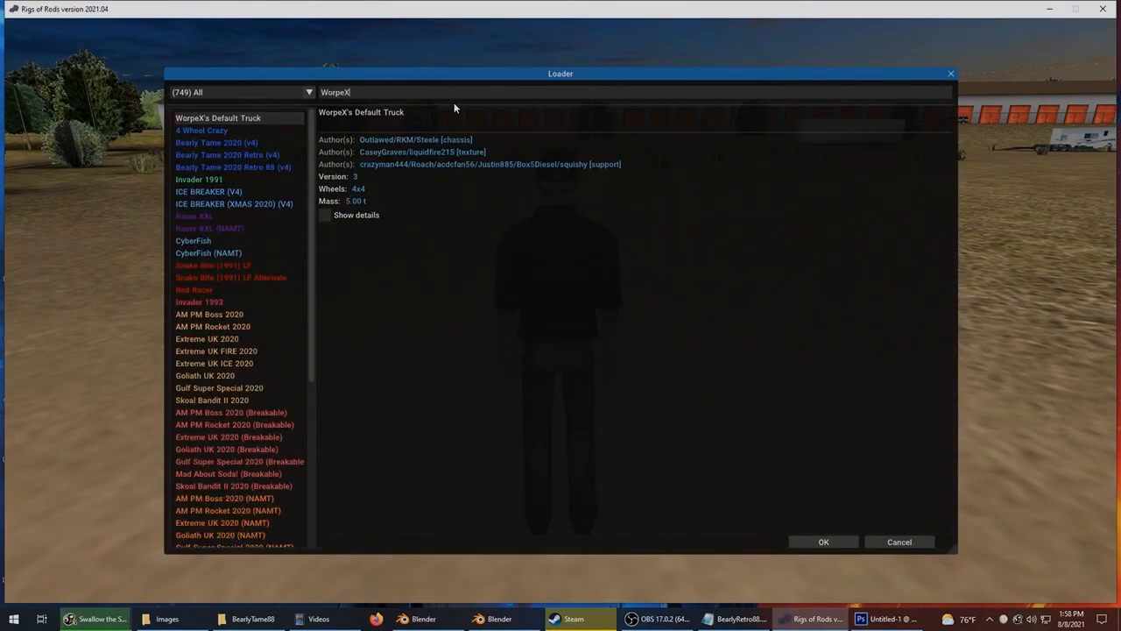
Browse the WorpeX vehicles from Invader 1991 onward, previewing the Racer XXL and Carolina Crusher trucks.
left_click(244, 181)
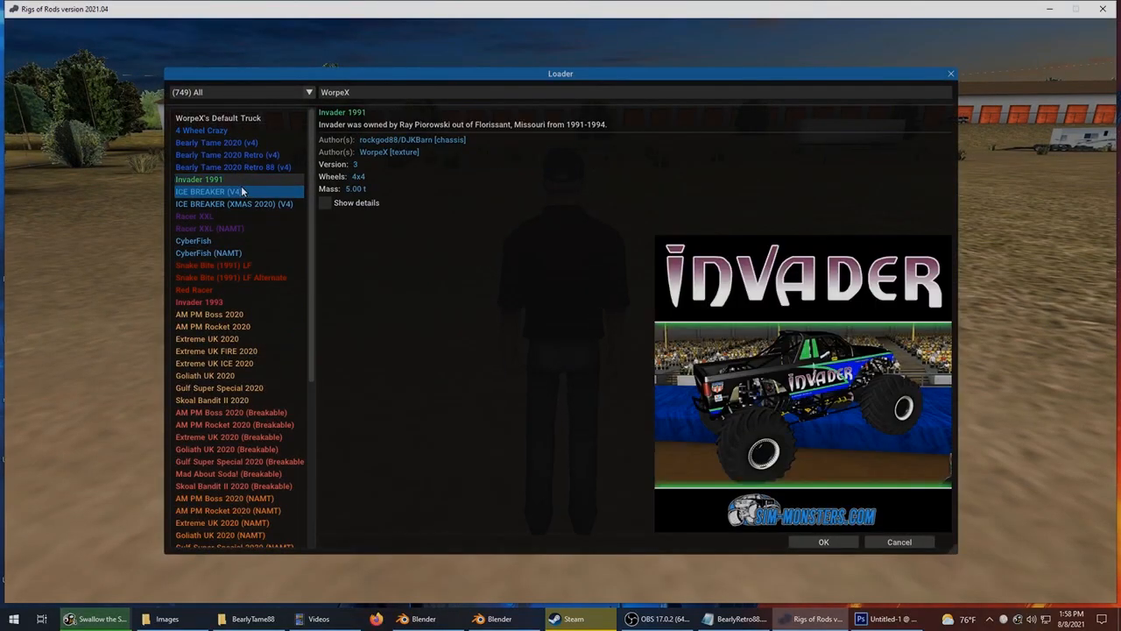
key("Down")
key("Down")
key("Down")
key("Down")
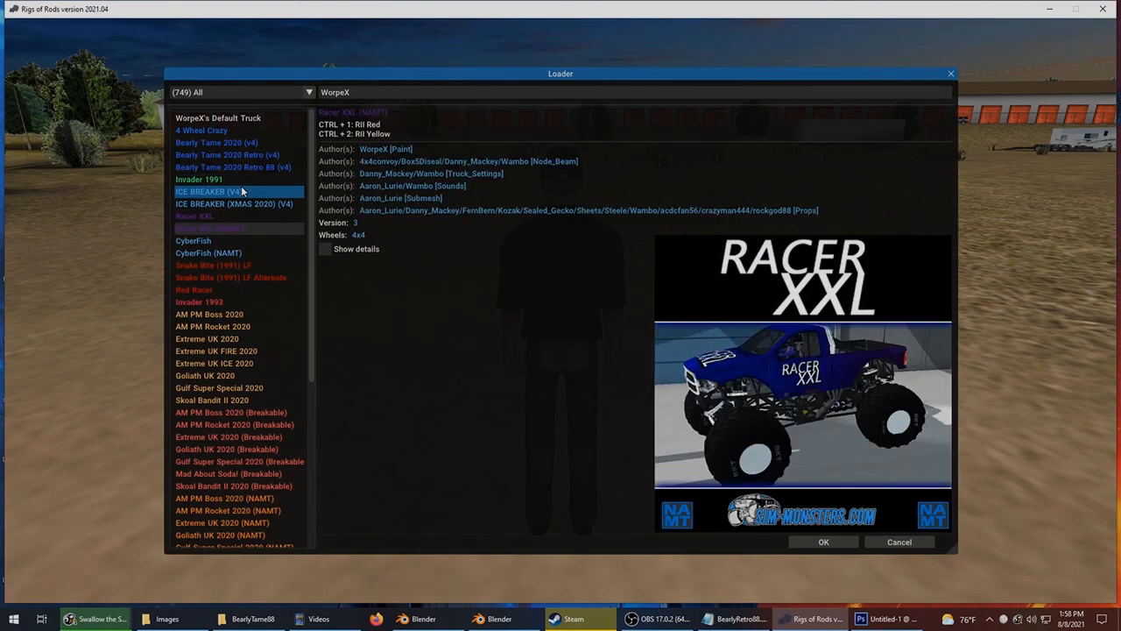
key("Down")
key("Down")
scroll(248, 245, "down", 4)
scroll(248, 254, "down", 1)
left_click(263, 331)
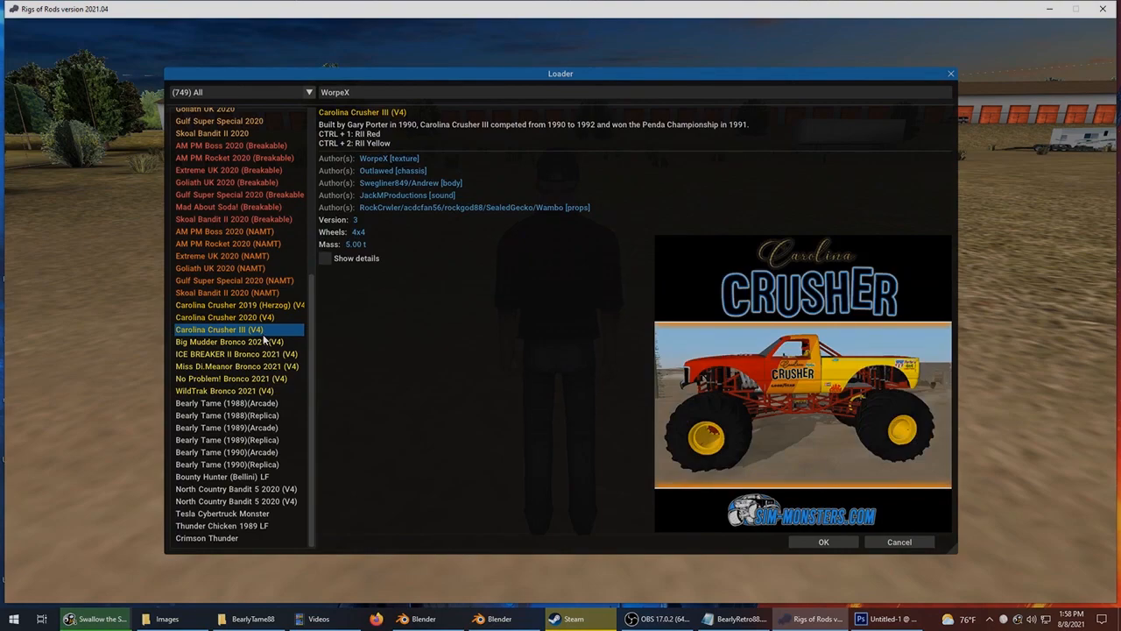
key("Up")
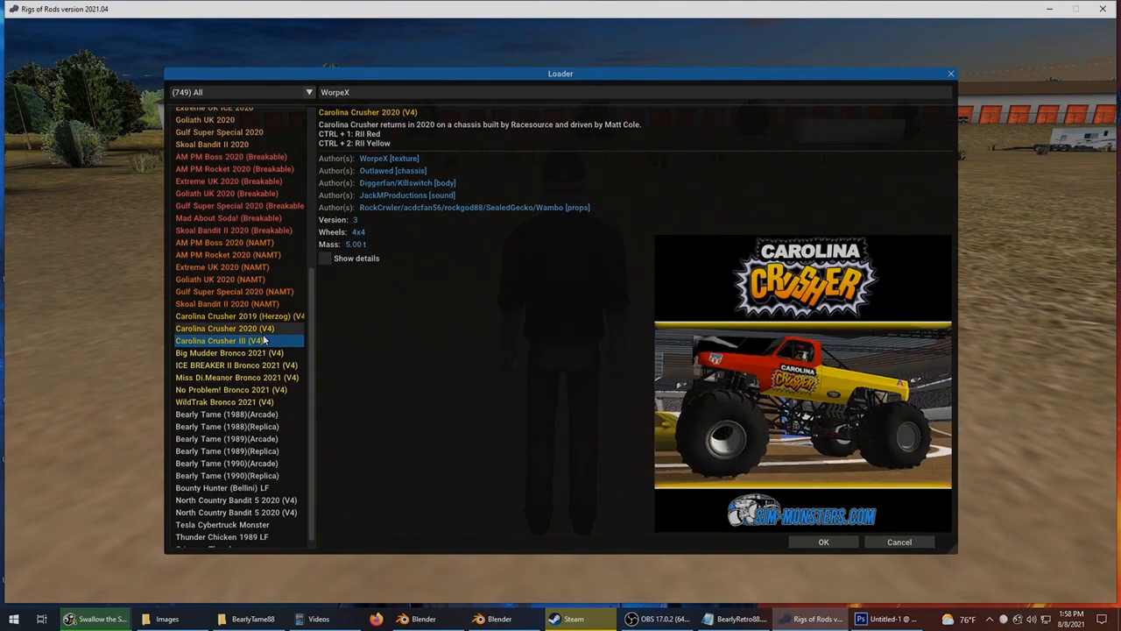
key("Up")
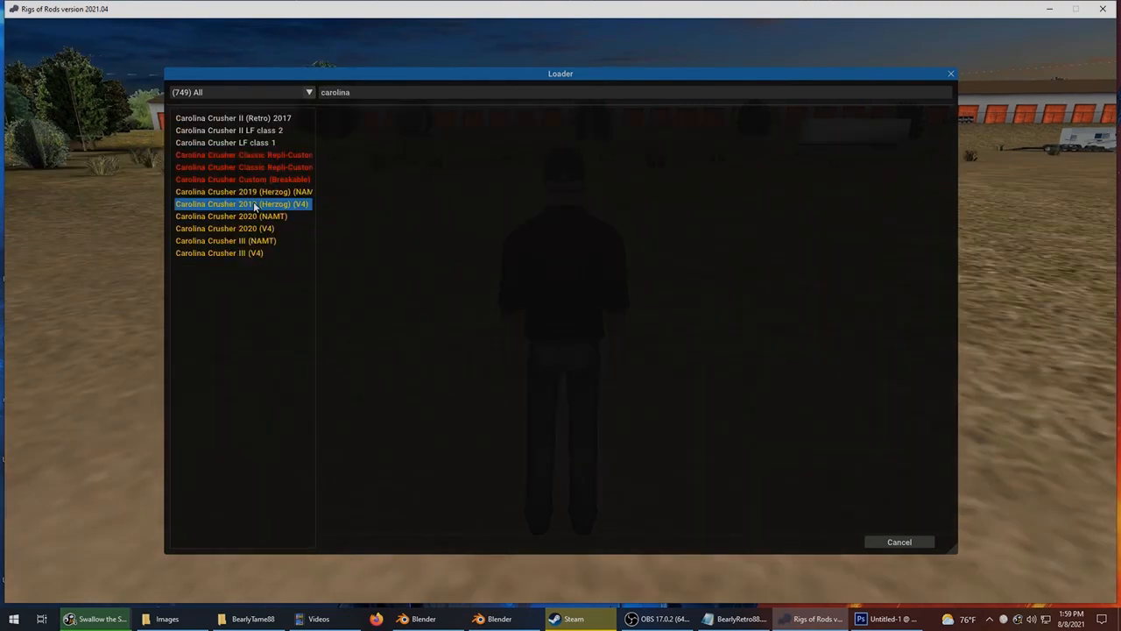
Filter the loader by carolina, spawn Carolina Crusher 2019 (Herzog) (V4), and inspect its tires from around the truck.
double_click(255, 204)
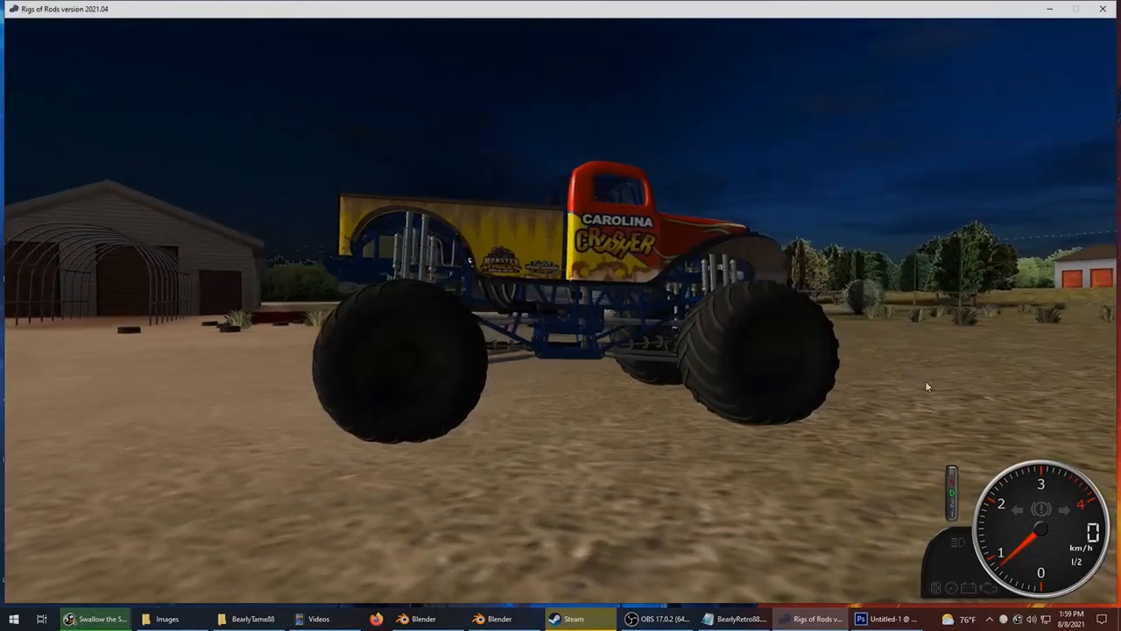
right_click_drag(927, 384, 685, 320)
right_click_drag(786, 326, 590, 280)
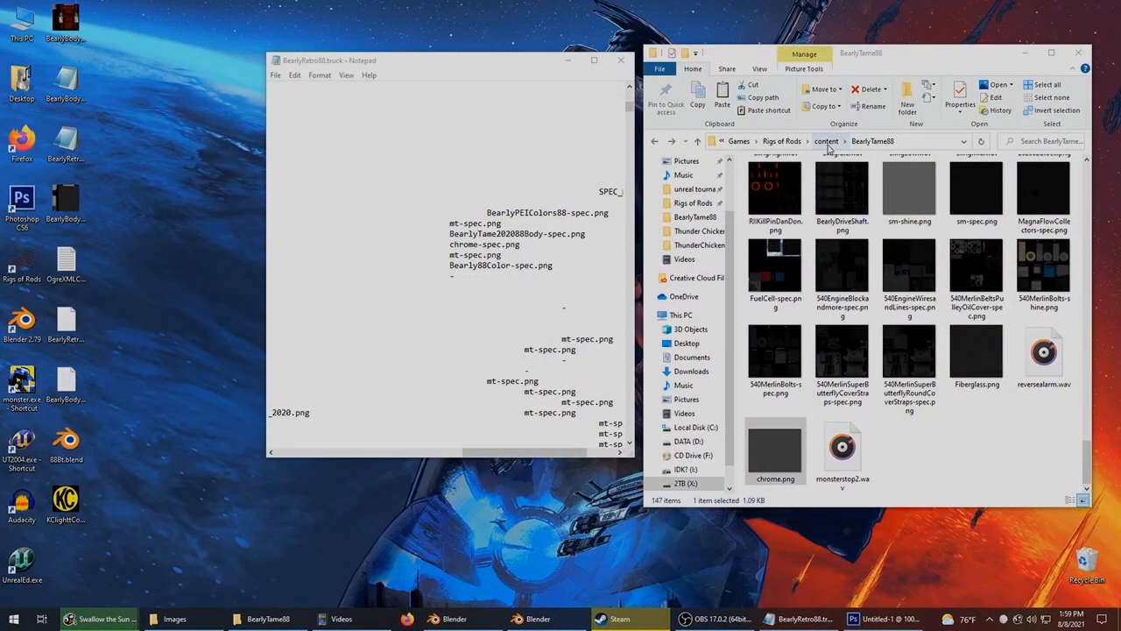
Return to the BearlyTame88 file window, go up to the content folder, and open CarolinaCrusherPack-v4.zip.
left_click(827, 142)
left_click(834, 350)
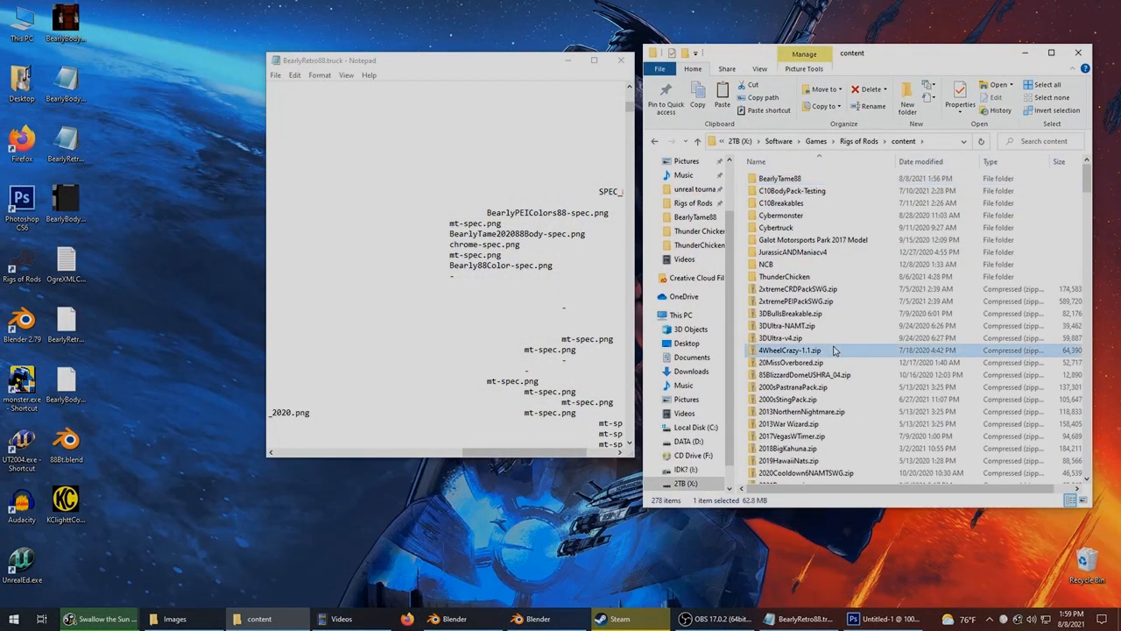
type("carolina")
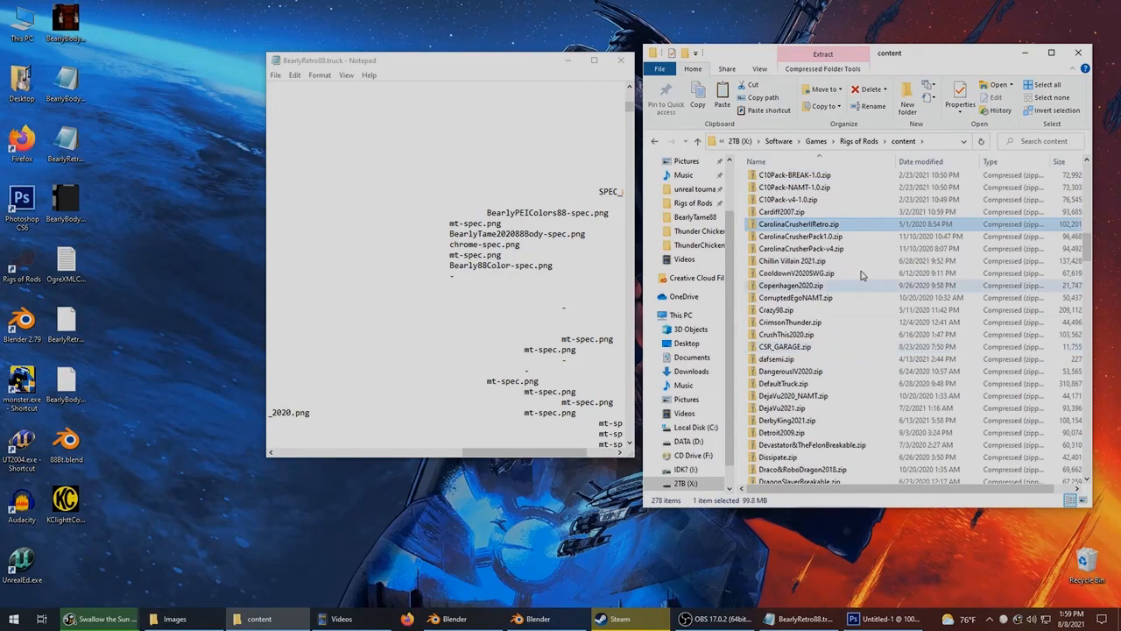
double_click(854, 248)
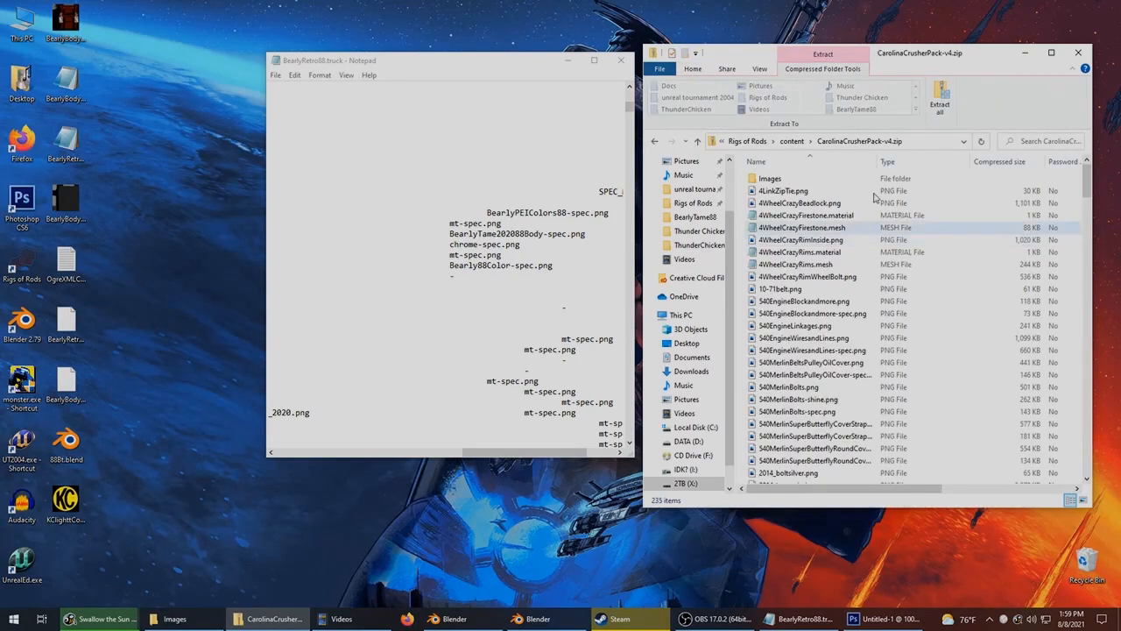
Search the archive for .truck files and open CarolinaCrusher2019-v4.truck.
left_click(1024, 143)
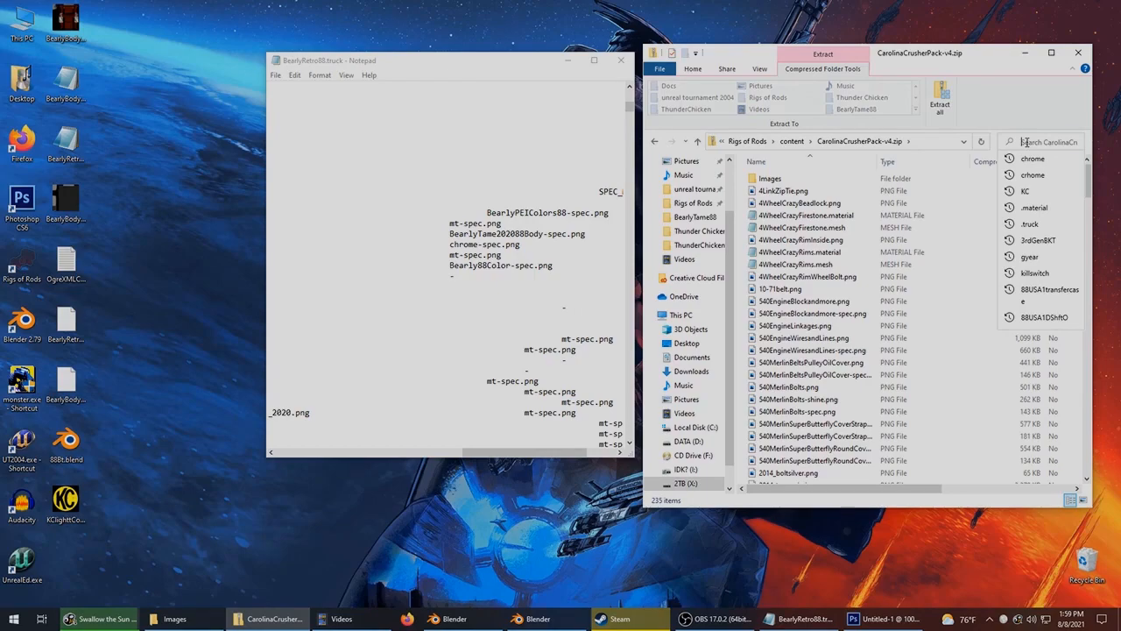
left_click(1031, 225)
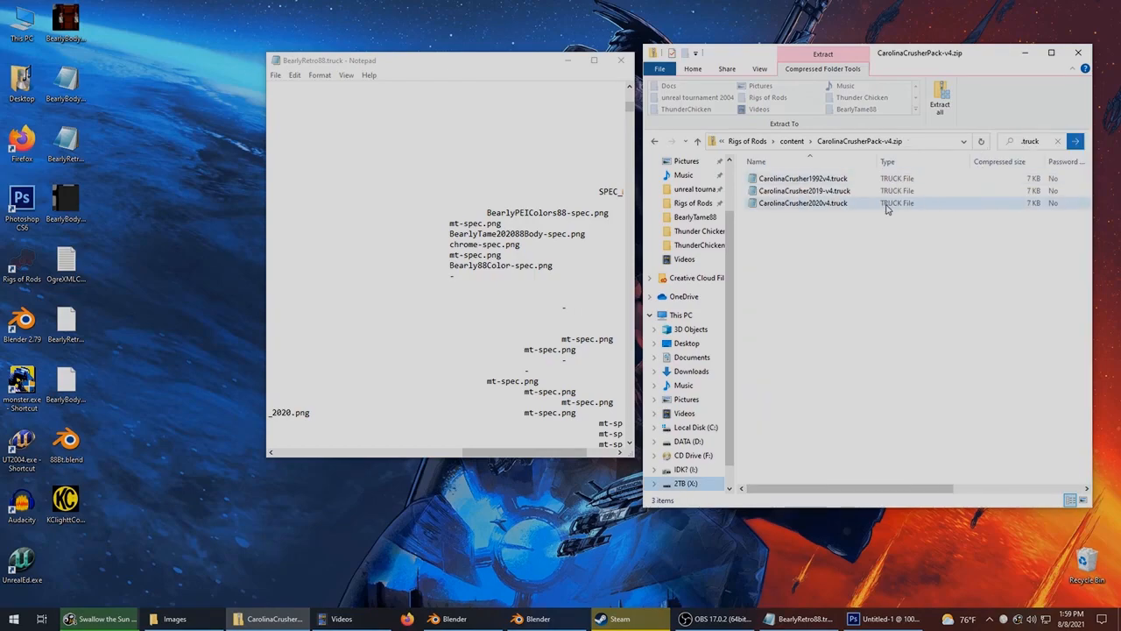
left_click(850, 193)
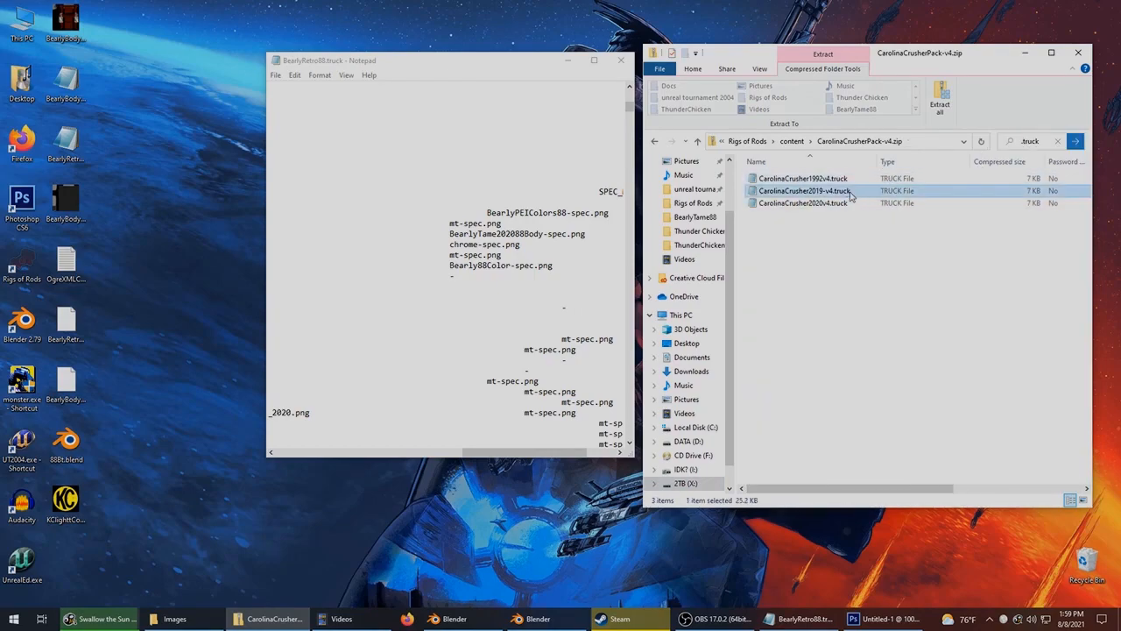
double_click(804, 191)
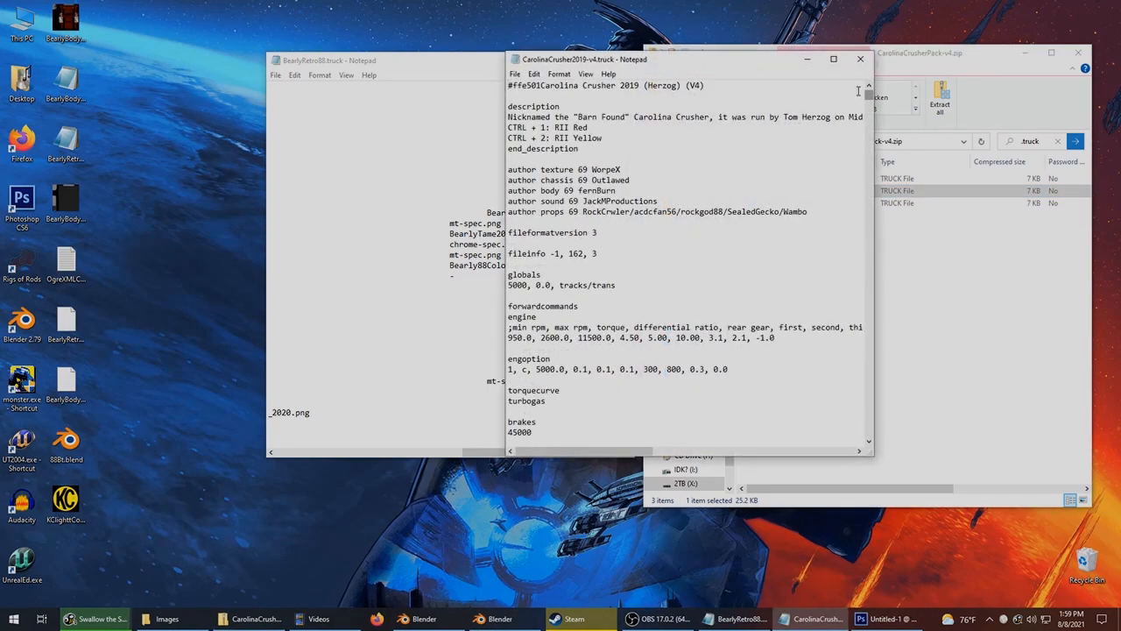
Find the tire mesh name in the flexbodies section of CarolinaCrusher2019-v4.truck and check the Rims entries in its managed materials.
left_click_drag(871, 94, 892, 440)
scroll(757, 294, "up", 4)
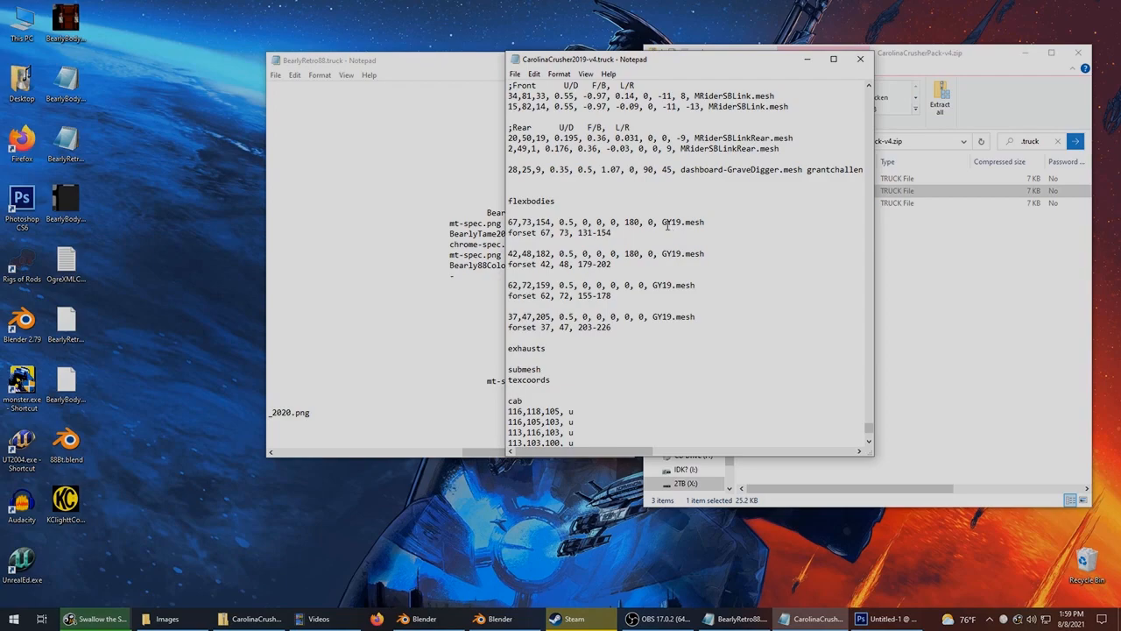
double_click(664, 221)
left_click(711, 222)
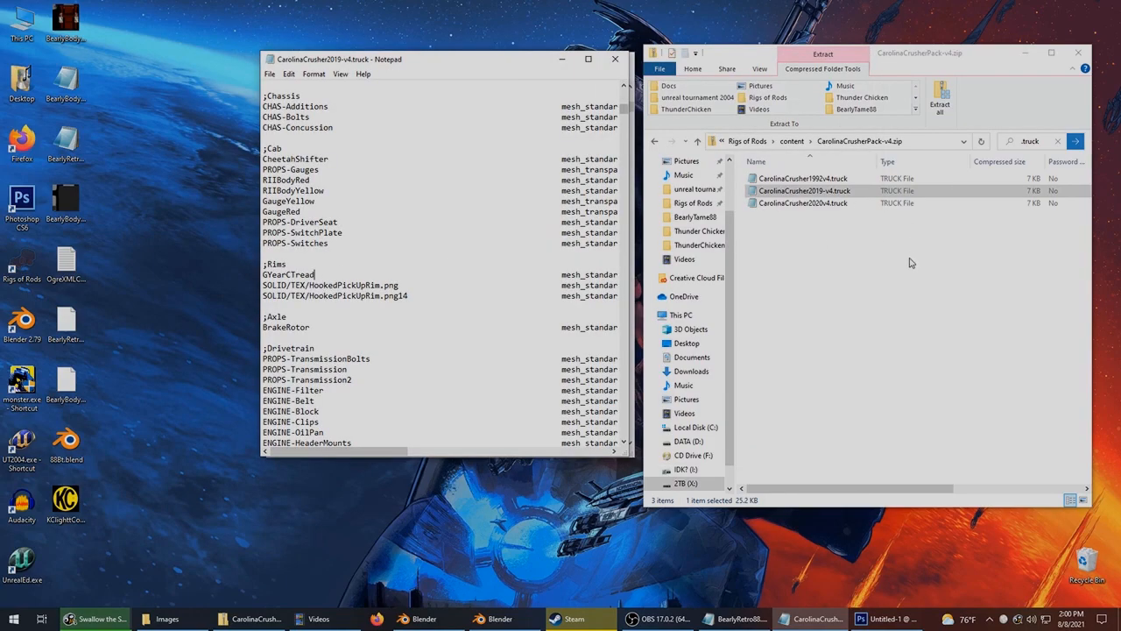
Search the archive for gy19, open GY19.material, and review the texture files it references.
left_click(1033, 143)
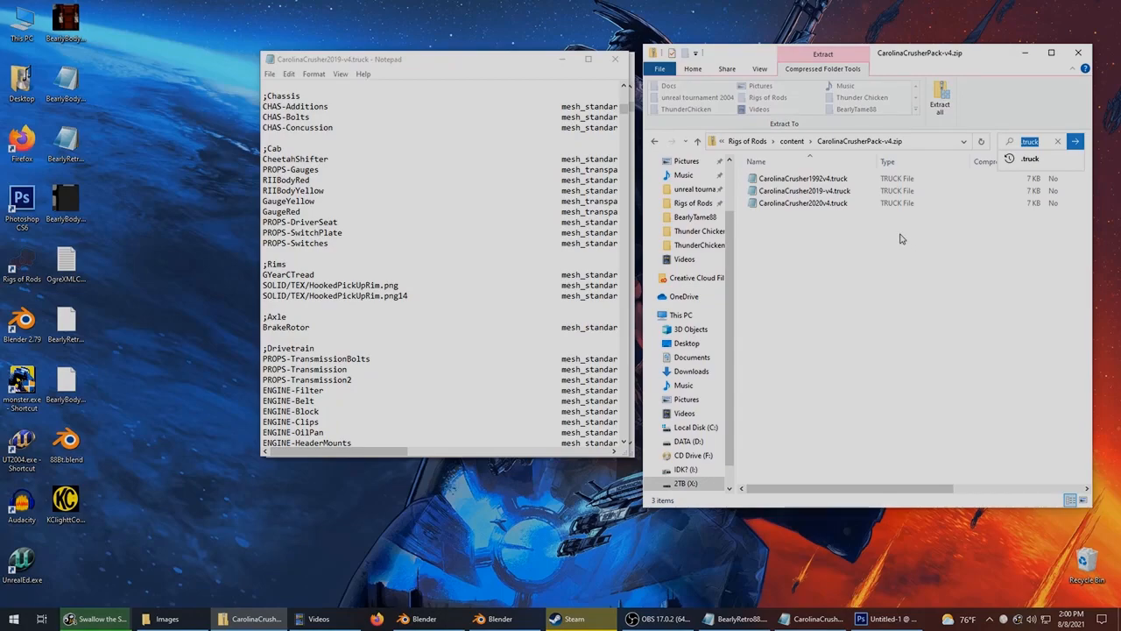
type("gy19")
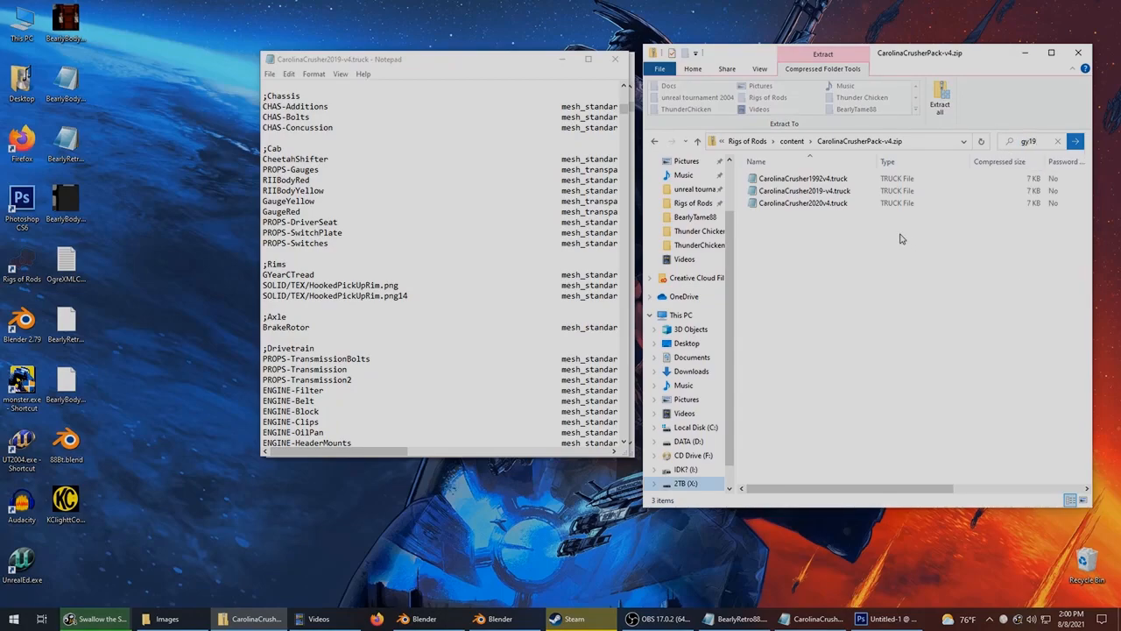
left_click(789, 179)
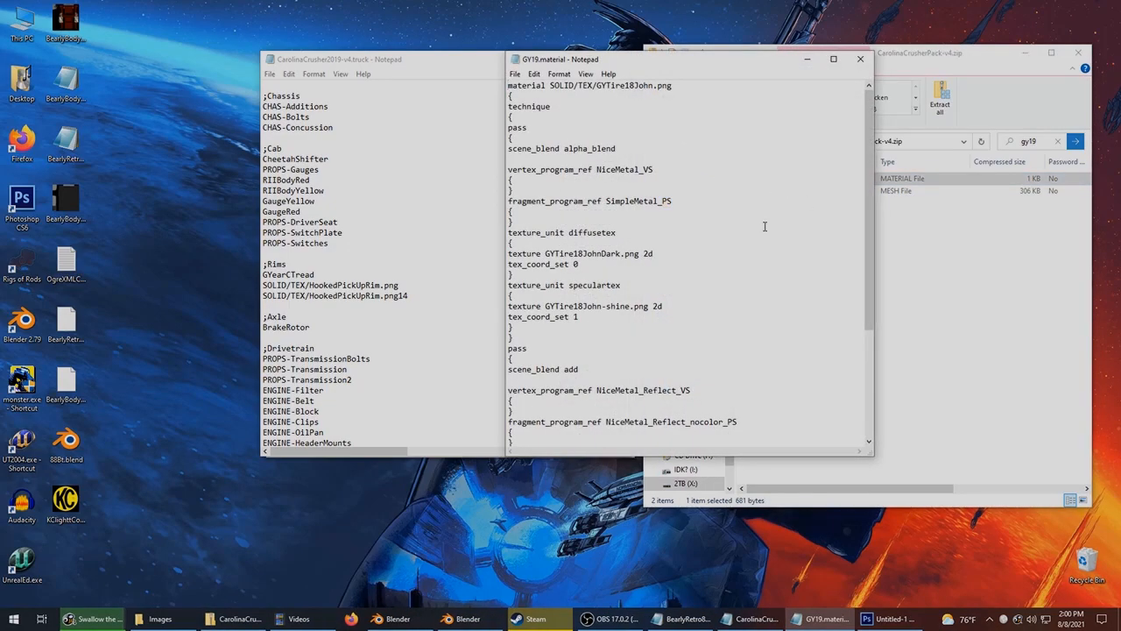
scroll(769, 219, "down", 5)
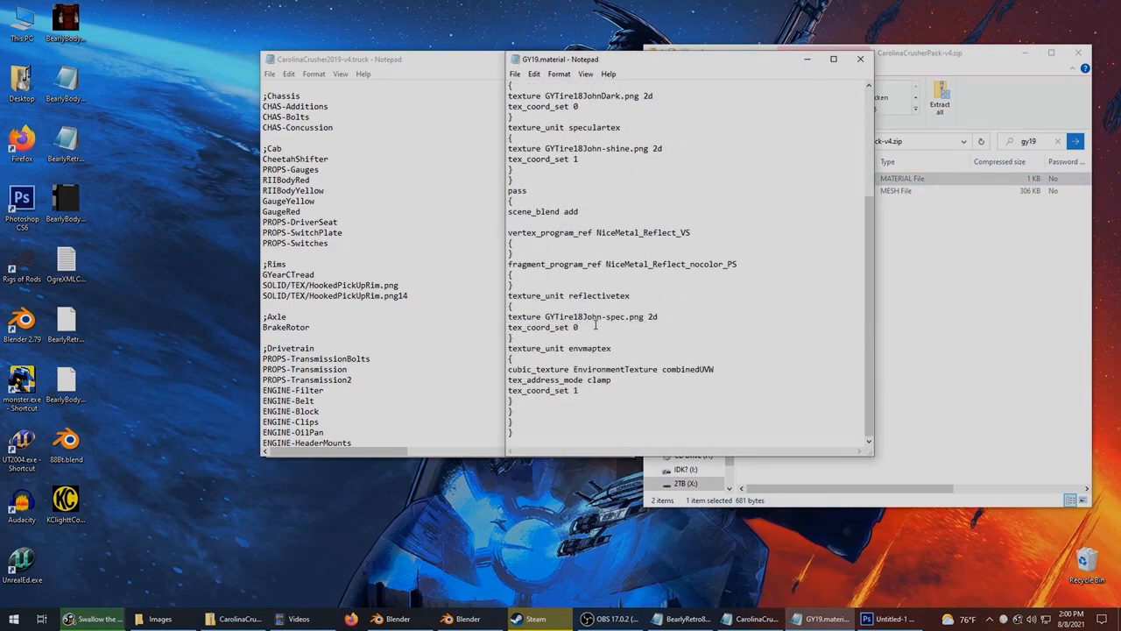
scroll(596, 325, "up", 5)
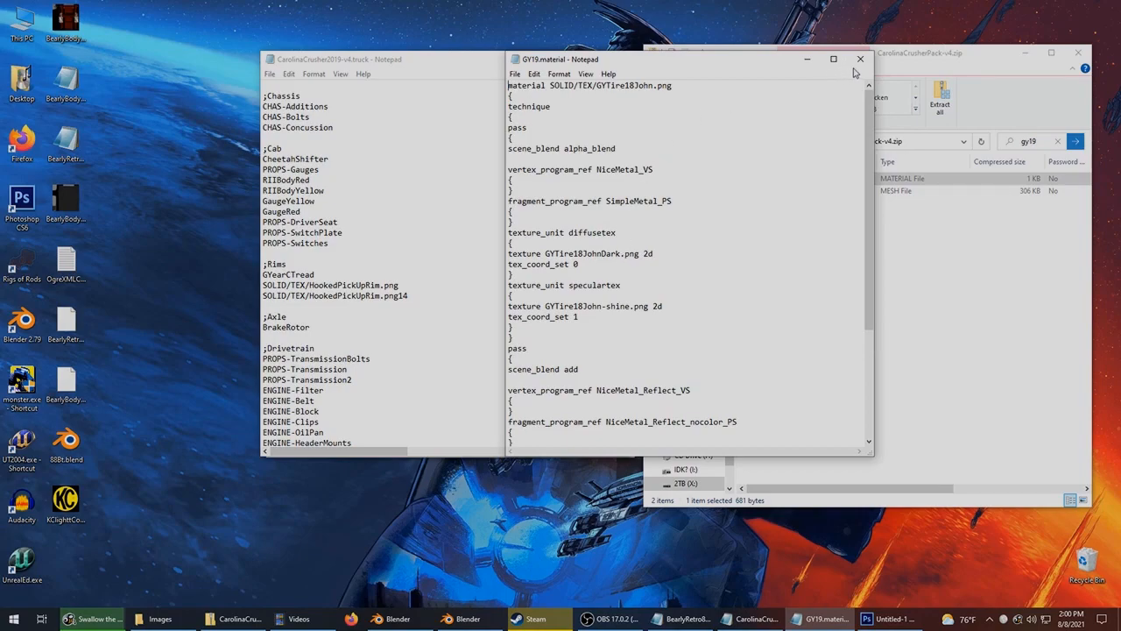
Move the GY19.material text window aside and copy GY19.material and GY19.mesh from the archive to the desktop.
left_click_drag(555, 70, 361, 74)
left_click(826, 268)
left_click_drag(776, 184, 831, 230)
left_click_drag(809, 191, 202, 232)
left_click(955, 314)
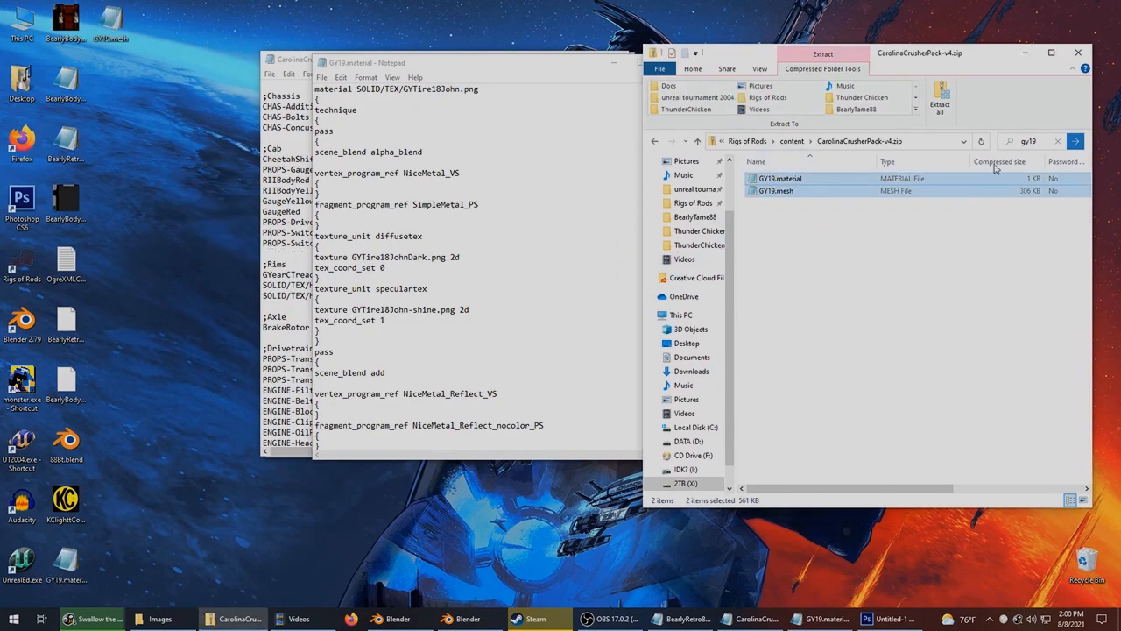
Search the archive for GyTire and copy GYTire18JohnDark.png and GYTire18John-spec.png to the desktop.
left_click(1026, 142)
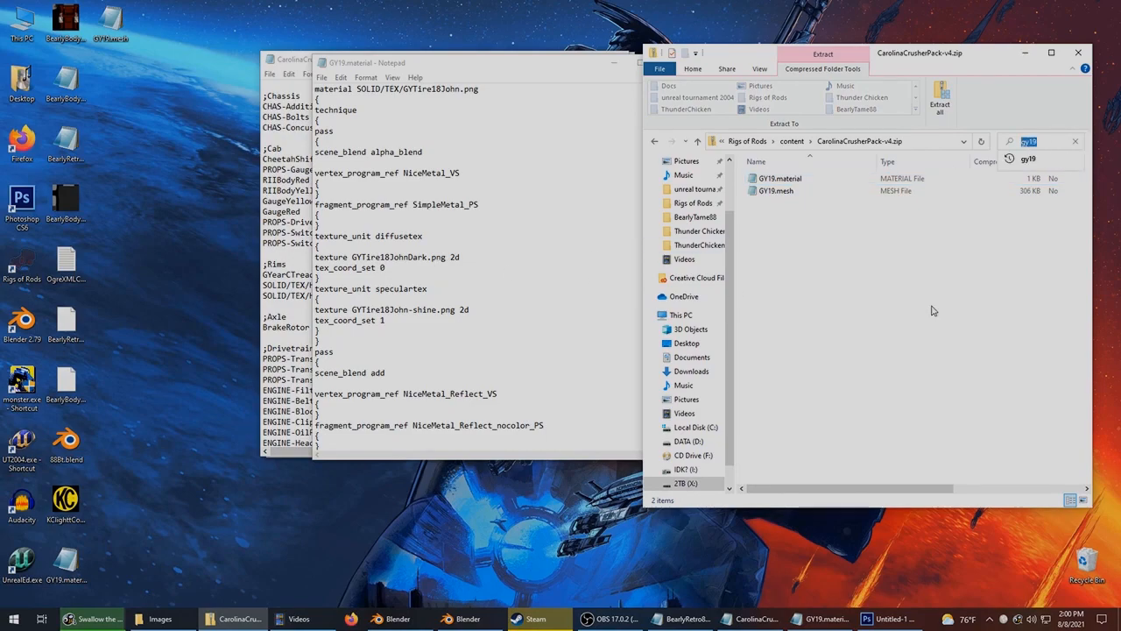
type("GyTire")
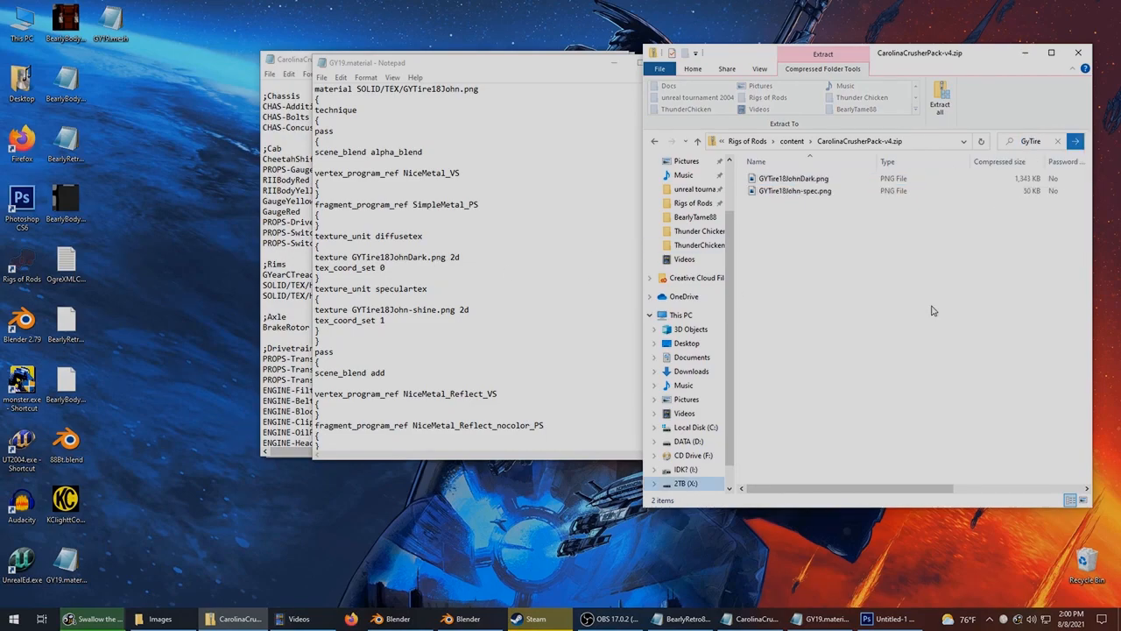
left_click_drag(843, 207, 197, 263)
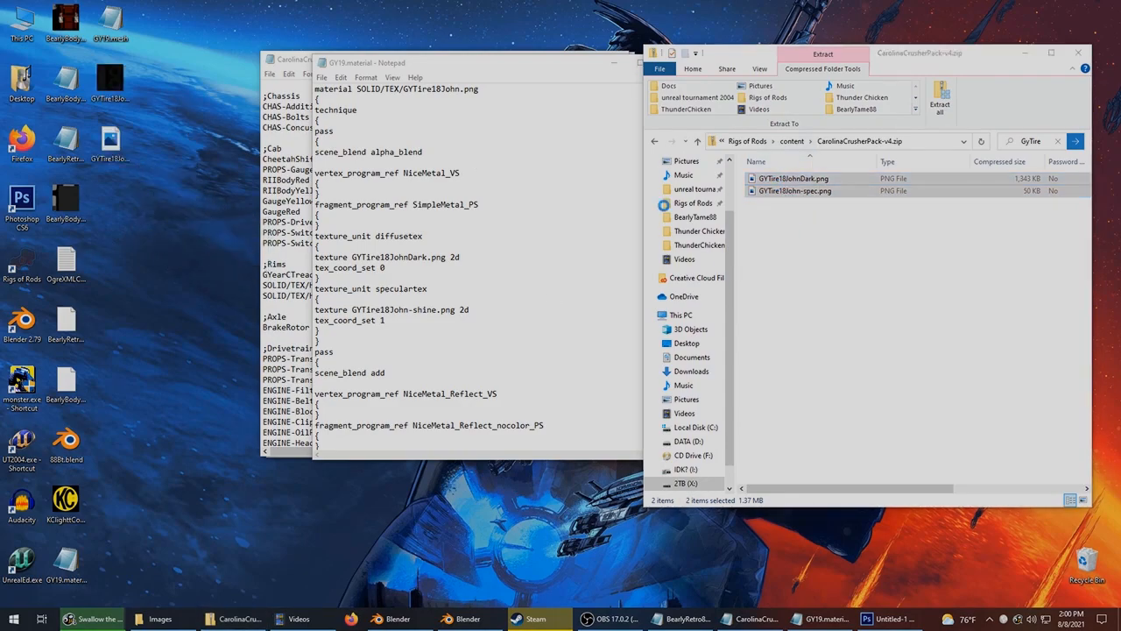
Close the CarolinaCrusherPack-v4.zip window and place the GY19.material text window beside CarolinaCrusher2019-v4.truck.
left_click(1078, 53)
left_click_drag(406, 63, 727, 66)
left_click(455, 67)
left_click(736, 221)
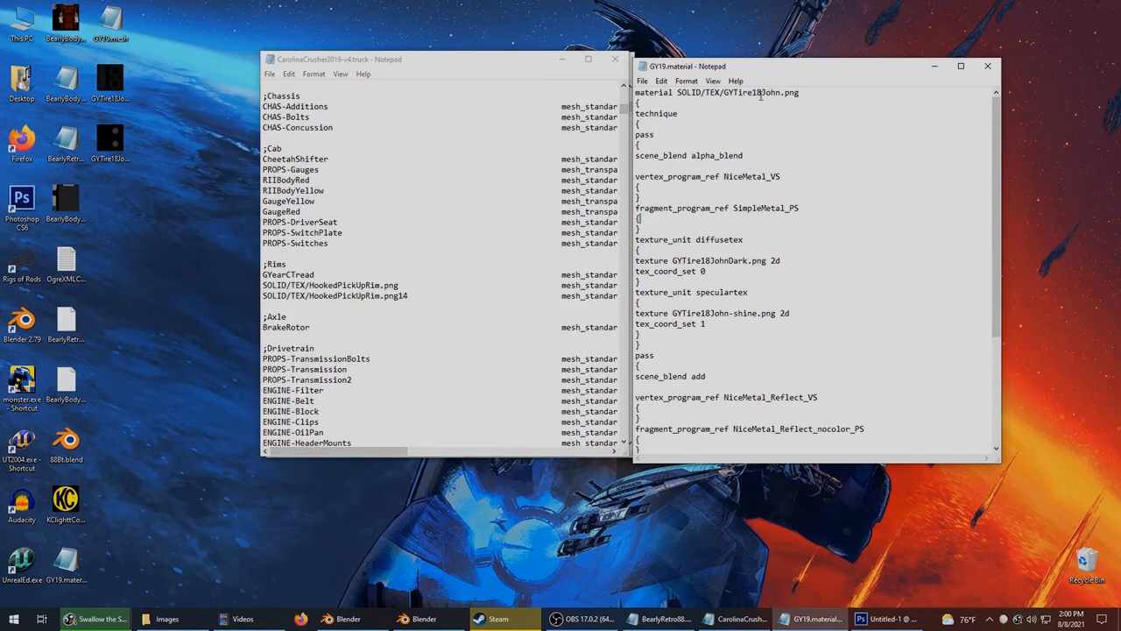
left_click(594, 483)
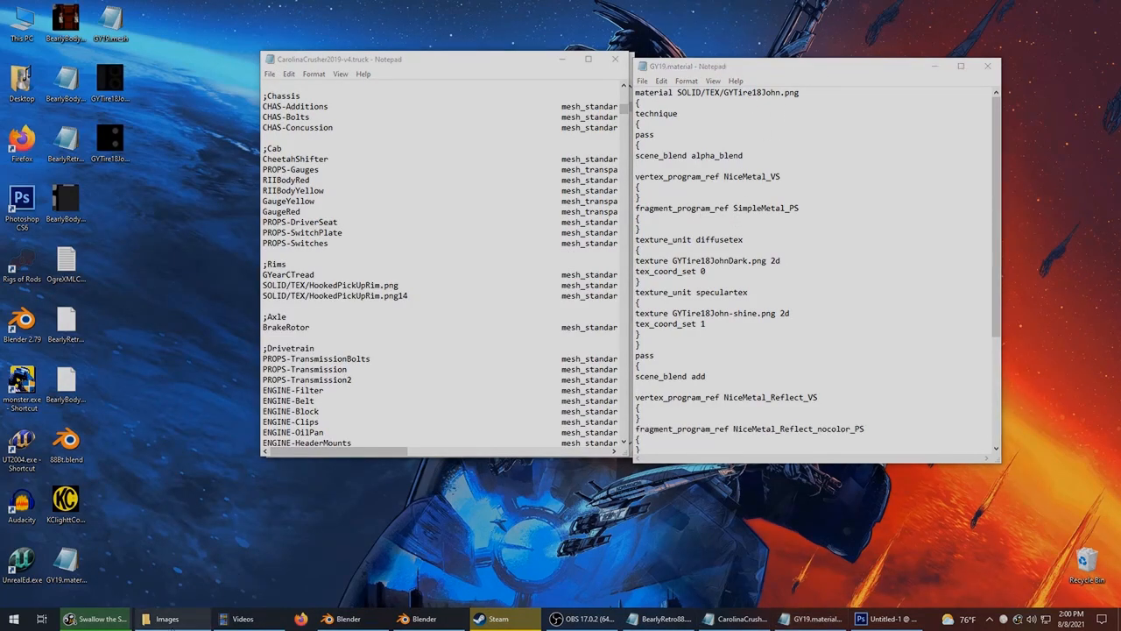
Move GY19.mesh, GY19.material, GYTire18JohnDark.png and GYTire18John-spec.png from the desktop into the BearlyTame88 content folder.
double_click(19, 35)
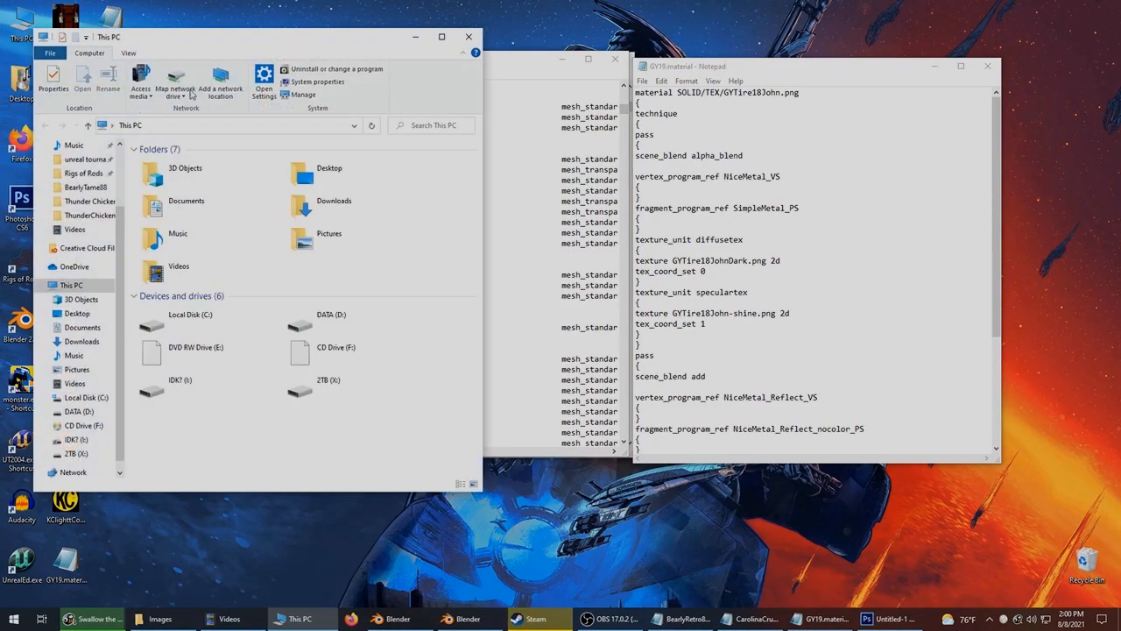
left_click_drag(209, 40, 759, 62)
scroll(566, 254, "up", 1)
left_click(571, 246)
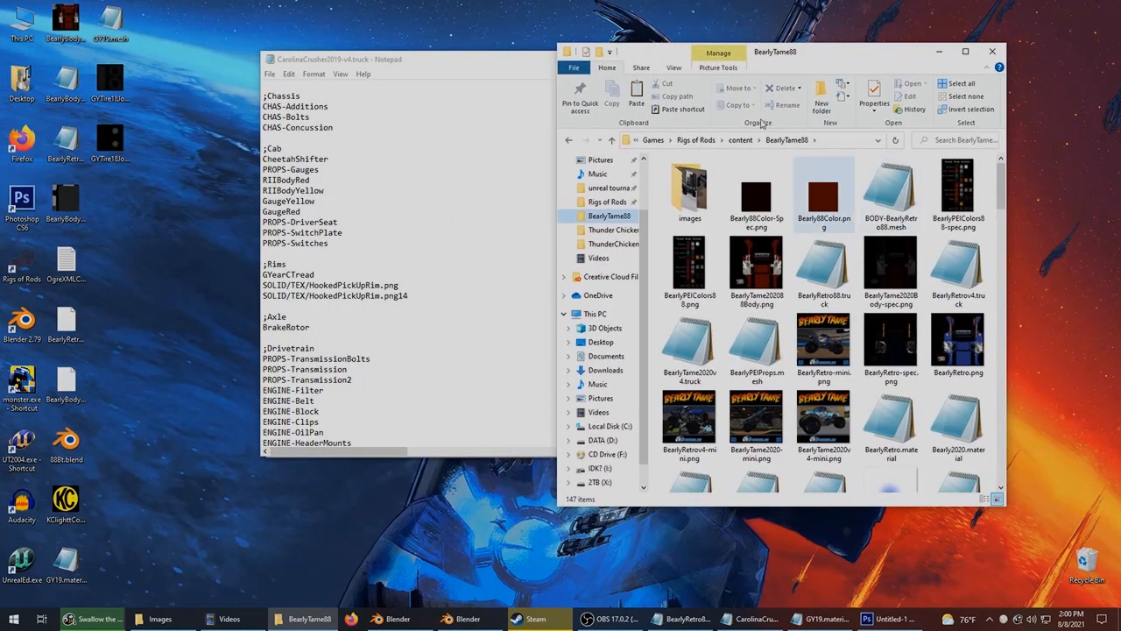
left_click_drag(157, 194, 101, 4)
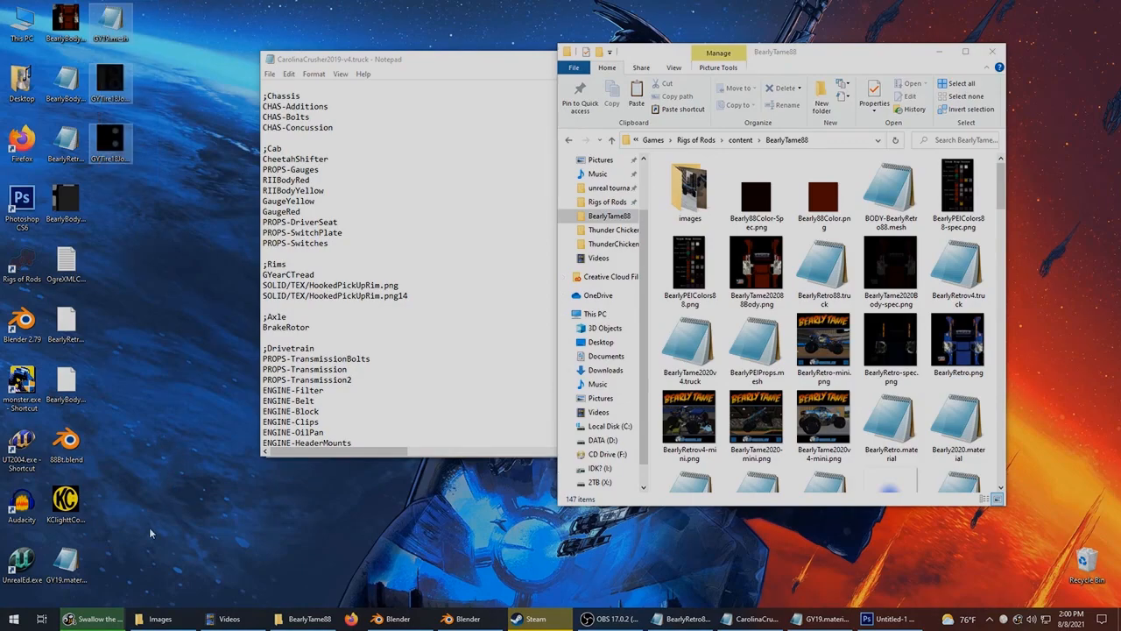
left_click(75, 559, "ctrl")
left_click_drag(117, 80, 785, 179)
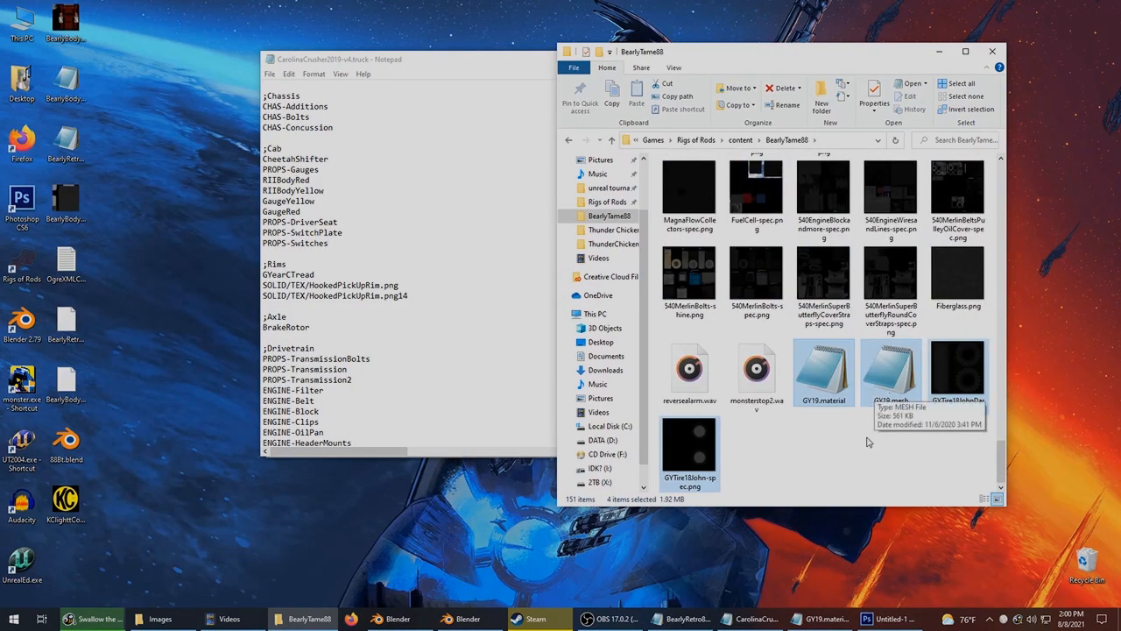
left_click(869, 430)
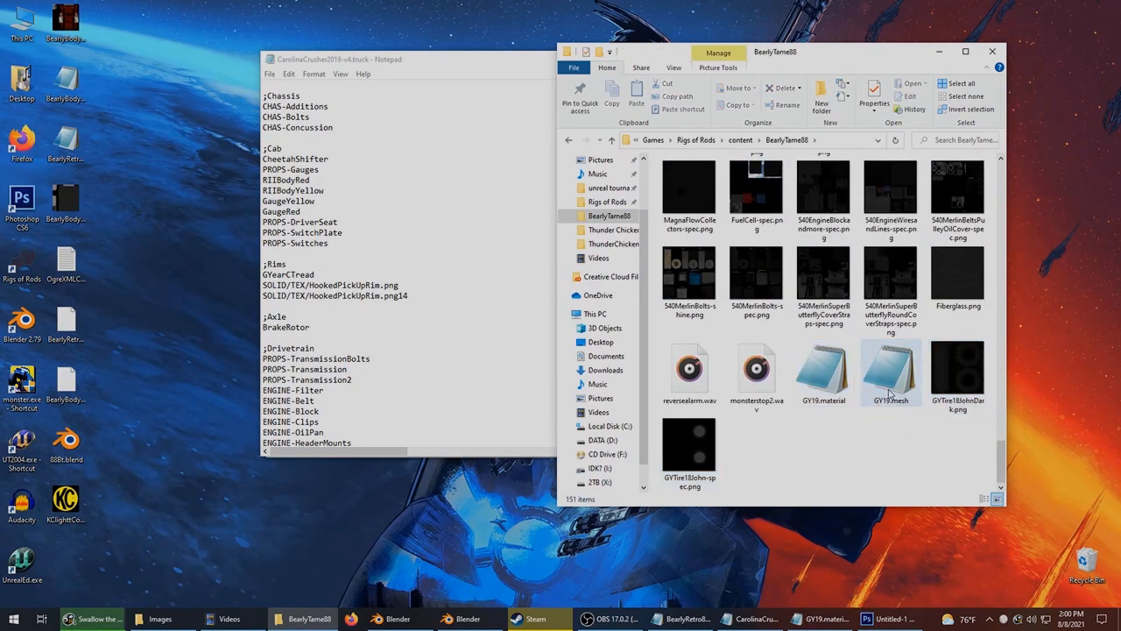
Open GY19.material from the BearlyTame88 folder and highlight its material name, SOLID/TEX/GYTire18John.png.
left_click(552, 329)
left_click(823, 373)
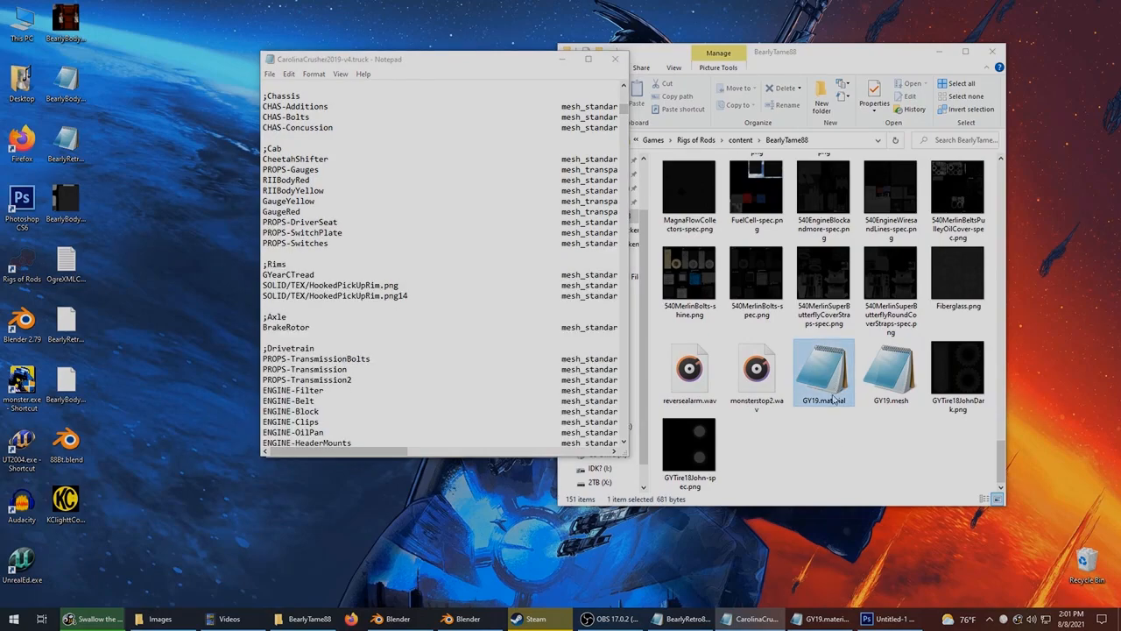
double_click(821, 385)
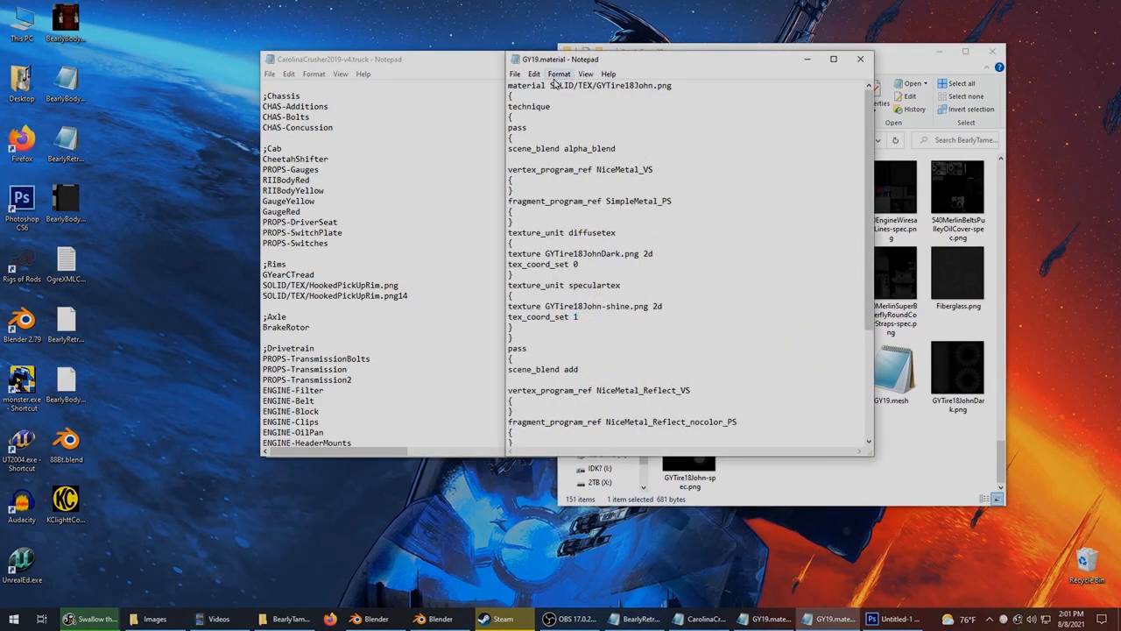
mouse_move(550, 85)
left_mouse_down()
mouse_move(695, 92)
mouse_move(554, 85)
left_mouse_up()
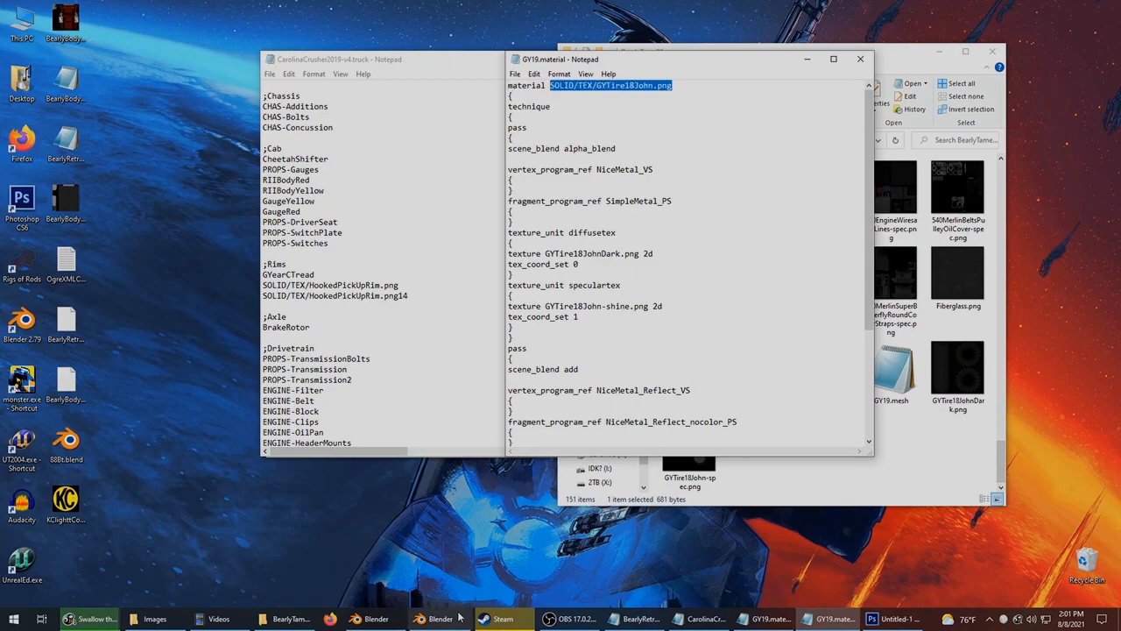
Switch to Blender, check the material names listed under the BODY-BearlyRetro88 object, and minimize Blender again.
left_click(419, 619)
key("Return")
double_click(1035, 126)
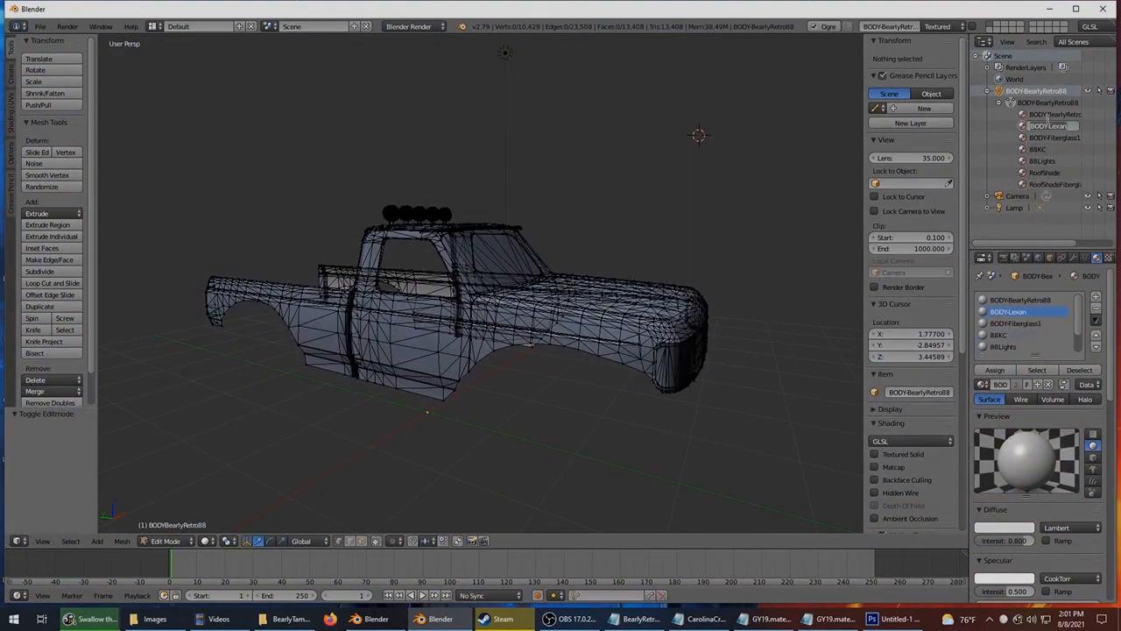
left_click(1048, 141)
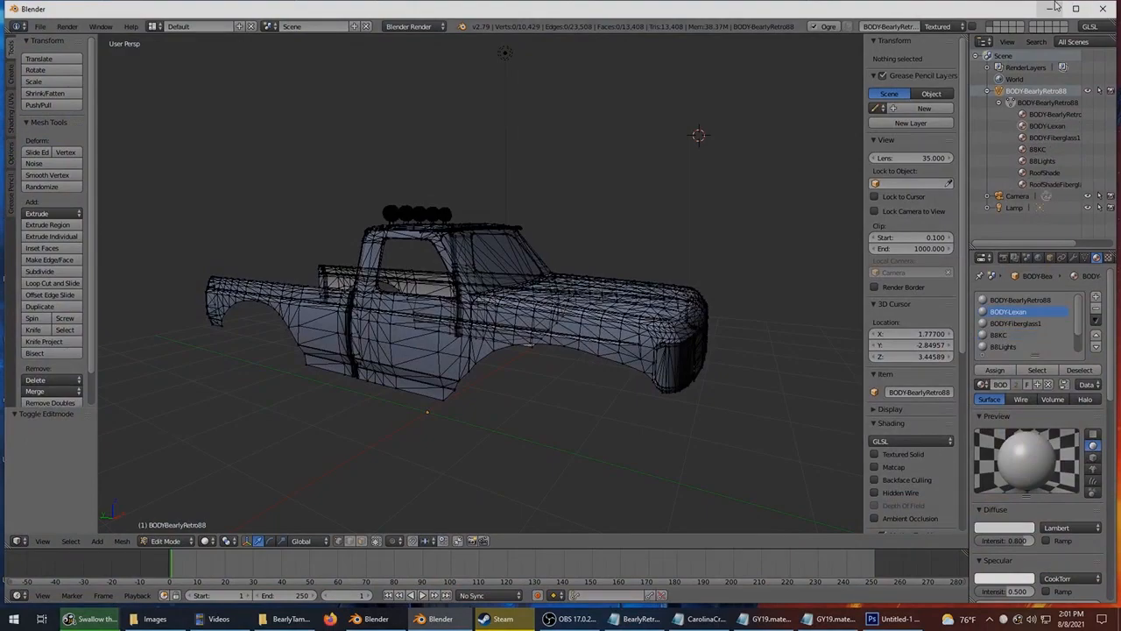
left_click(1052, 8)
Review the material name and the diffuse, shine and spec texture references in GY19.material.
left_click(610, 85)
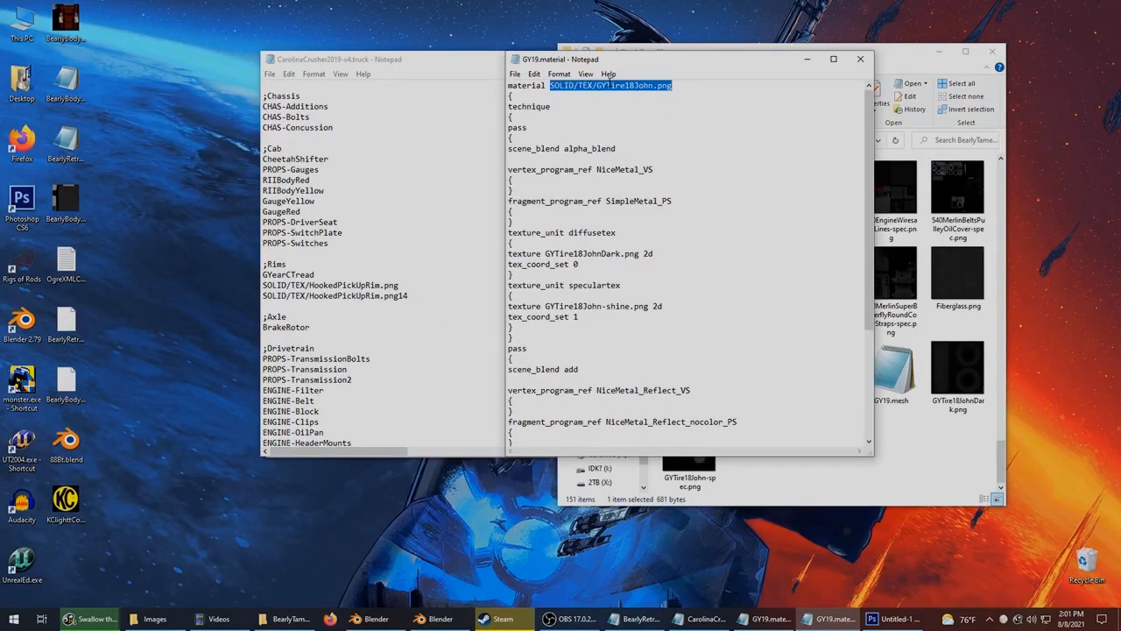
double_click(628, 87)
left_click(616, 233)
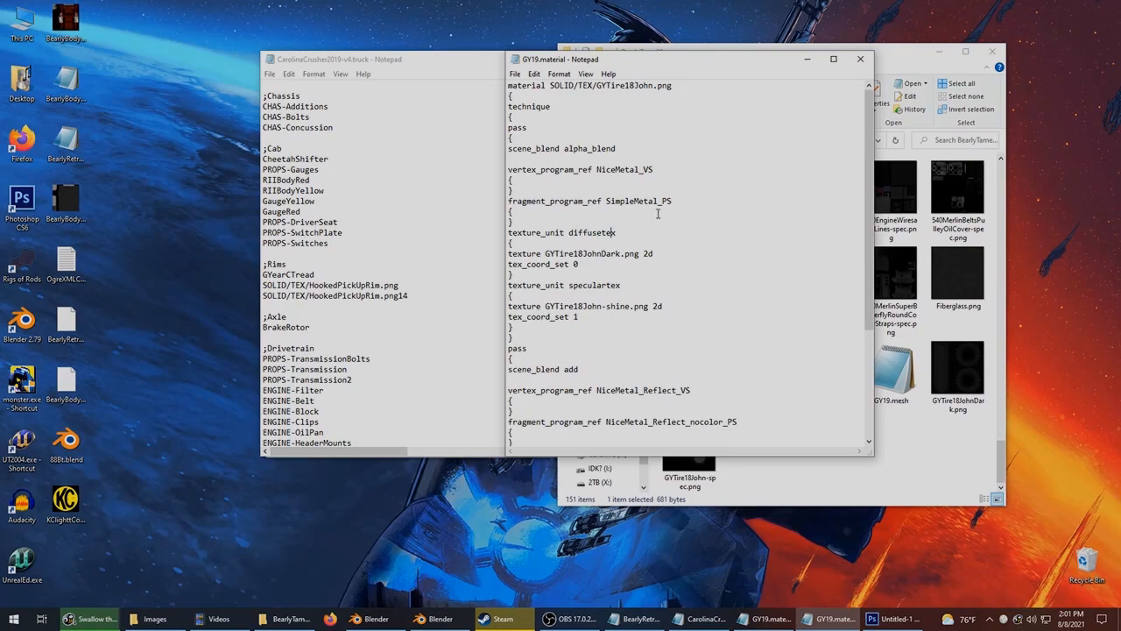
left_click_drag(547, 253, 648, 253)
scroll(649, 250, "down", 2)
left_click(543, 243)
left_click(602, 243)
scroll(610, 213, "down", 1)
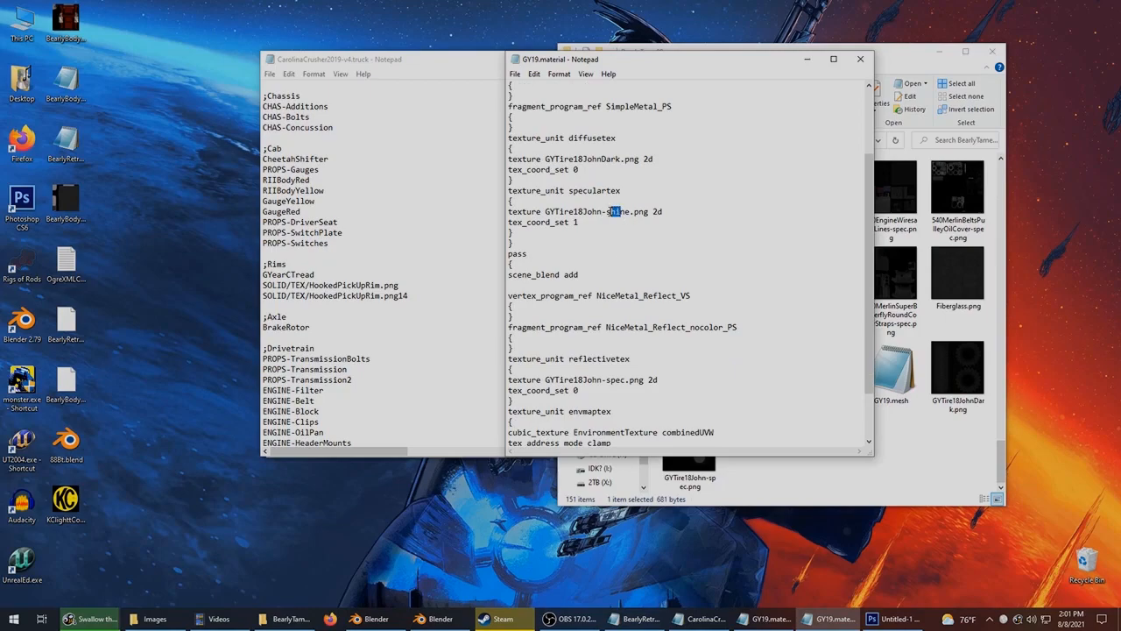
left_click_drag(546, 211, 580, 221)
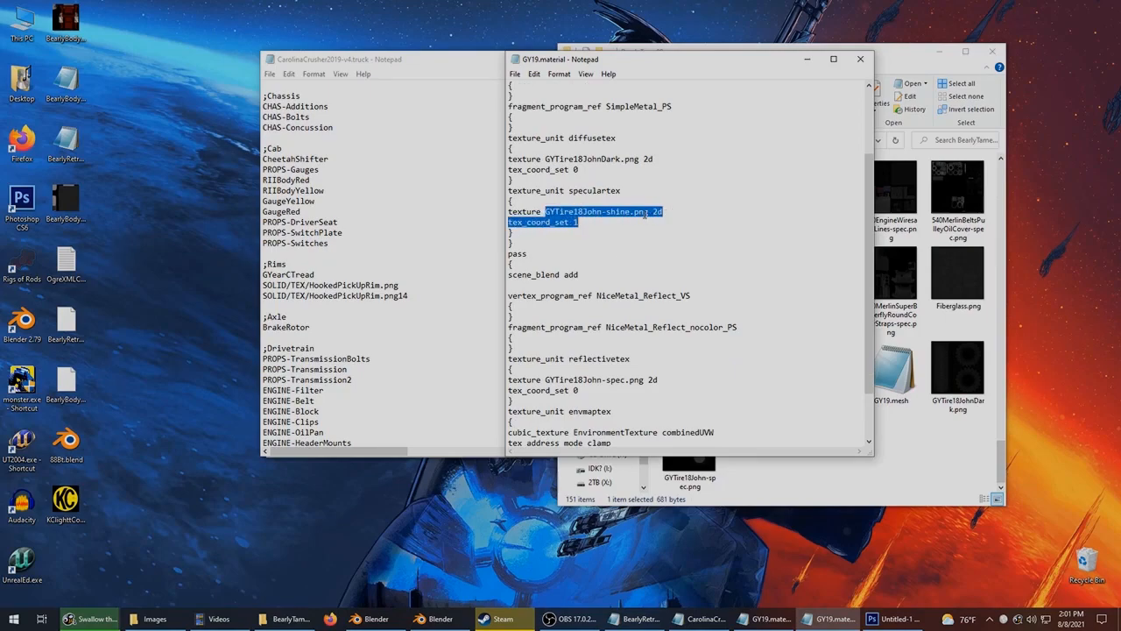
left_click(648, 211)
double_click(554, 379)
left_click(593, 380)
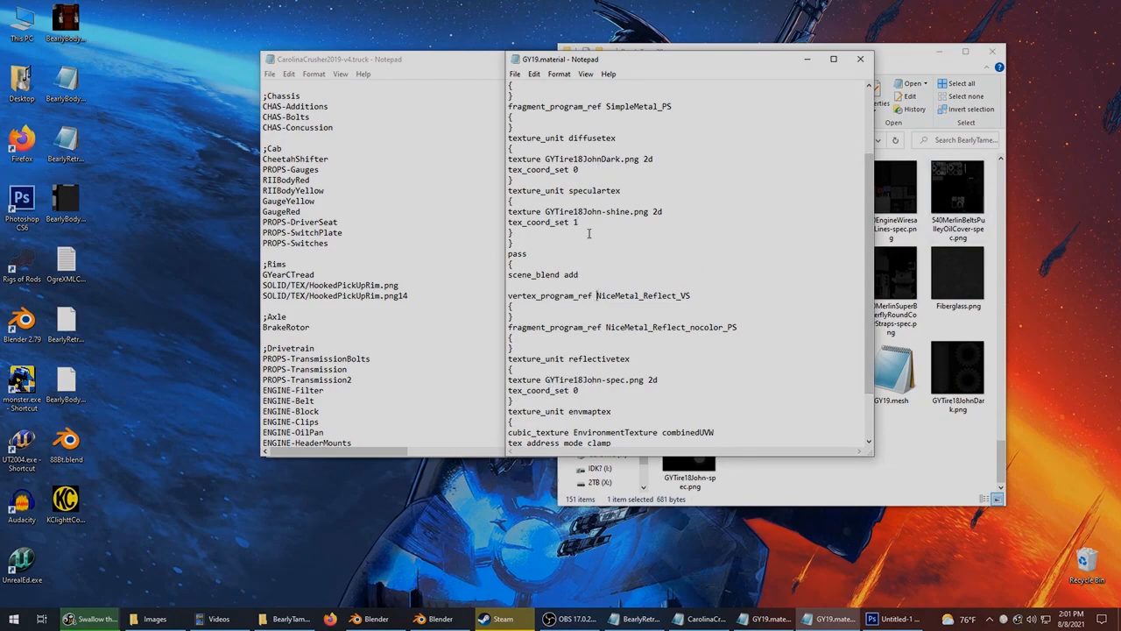
scroll(713, 265, "up", 3)
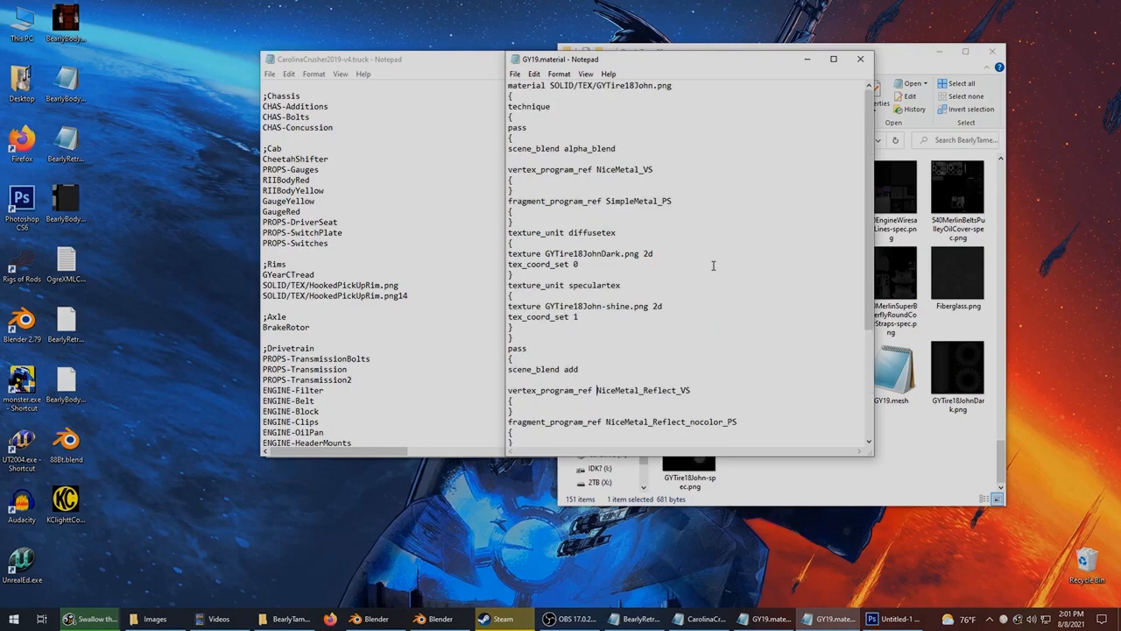
Close GY19.material, check the GY19.mesh flexbodies lines in CarolinaCrusher2019-v4.truck, and close that truck file.
left_click(860, 58)
left_click(449, 285)
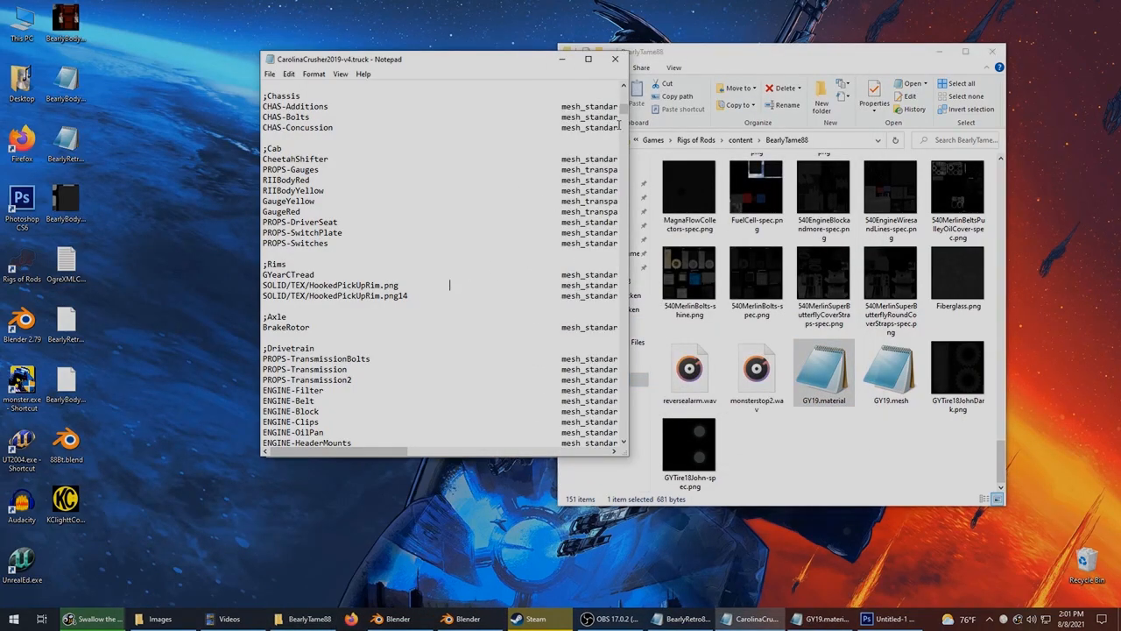
left_click_drag(628, 115, 615, 449)
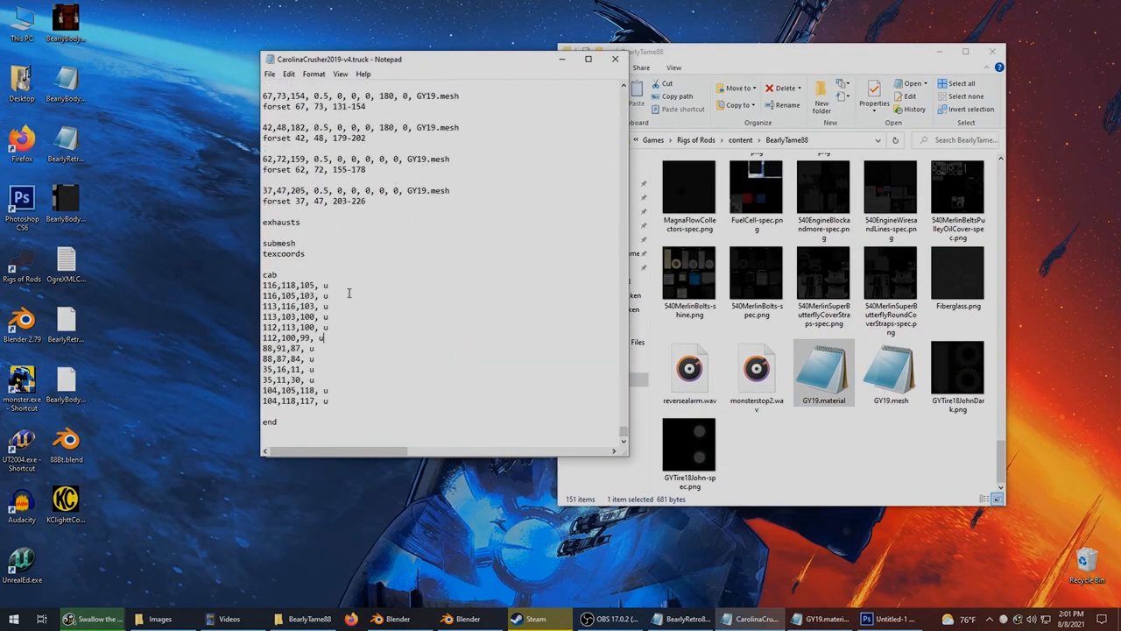
scroll(393, 195, "up", 3)
scroll(391, 133, "up", 3)
left_click(615, 59)
Replace 3rdGenBKT with GY19 in all four tire flexbodies of BearlyRetro88.truck and save the file.
left_click_drag(380, 63, 341, 64)
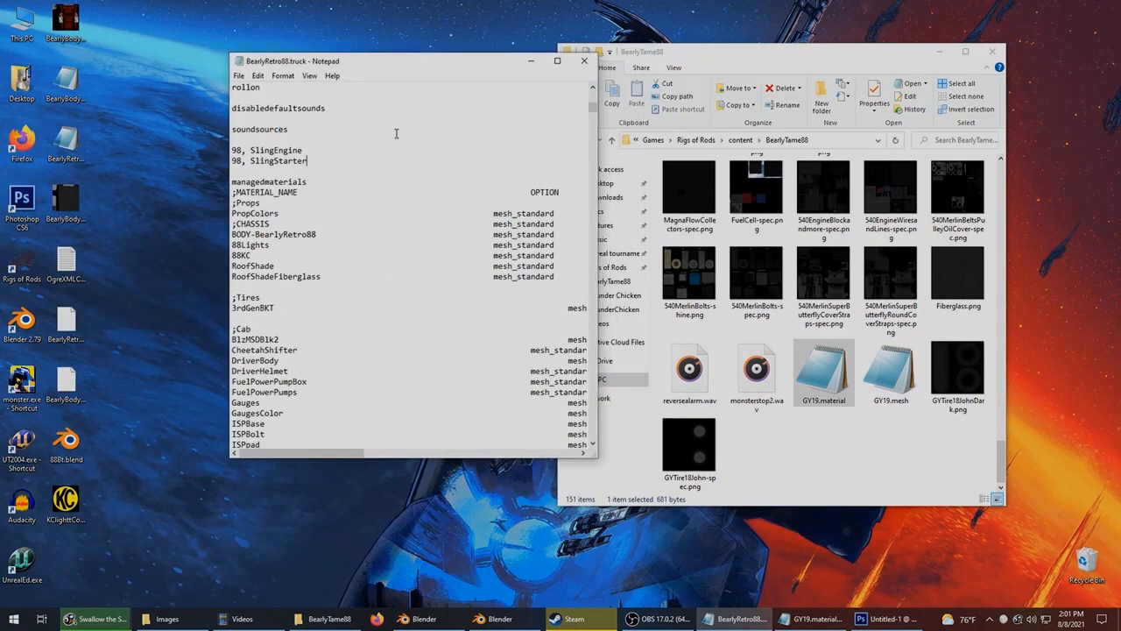
left_click_drag(594, 104, 604, 455)
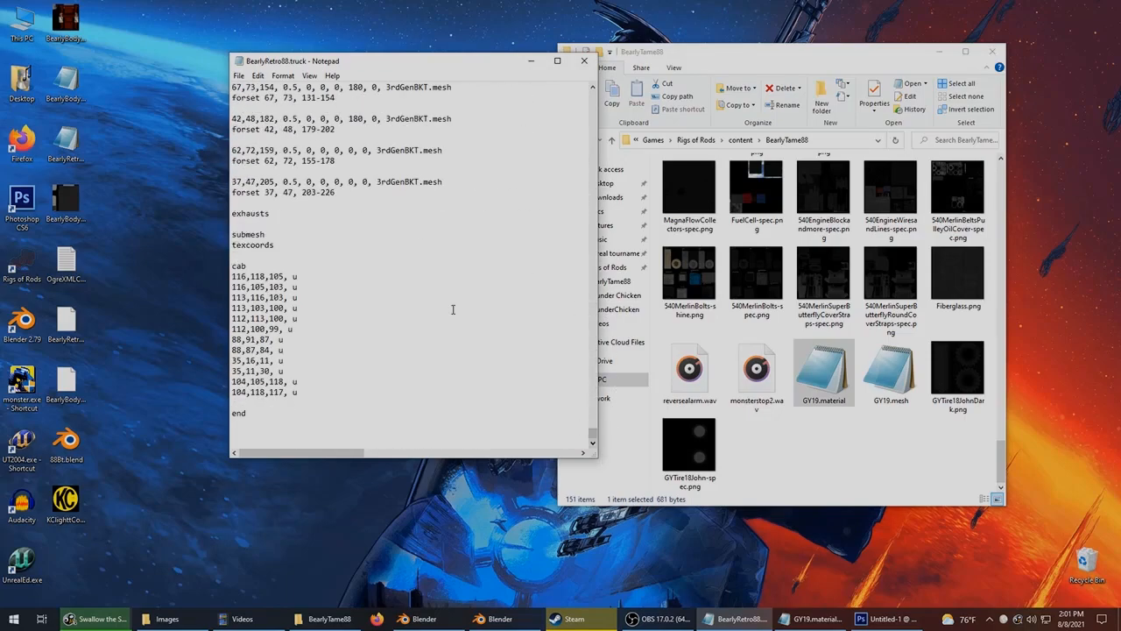
scroll(413, 246, "up", 4)
left_click_drag(387, 214, 429, 214)
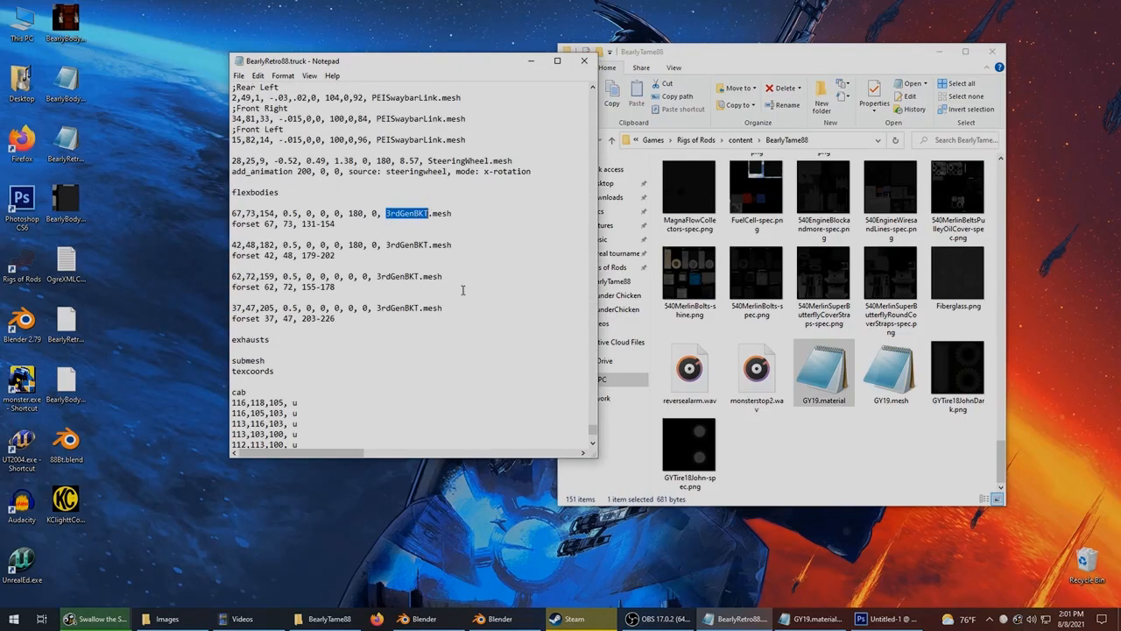
type("GY19")
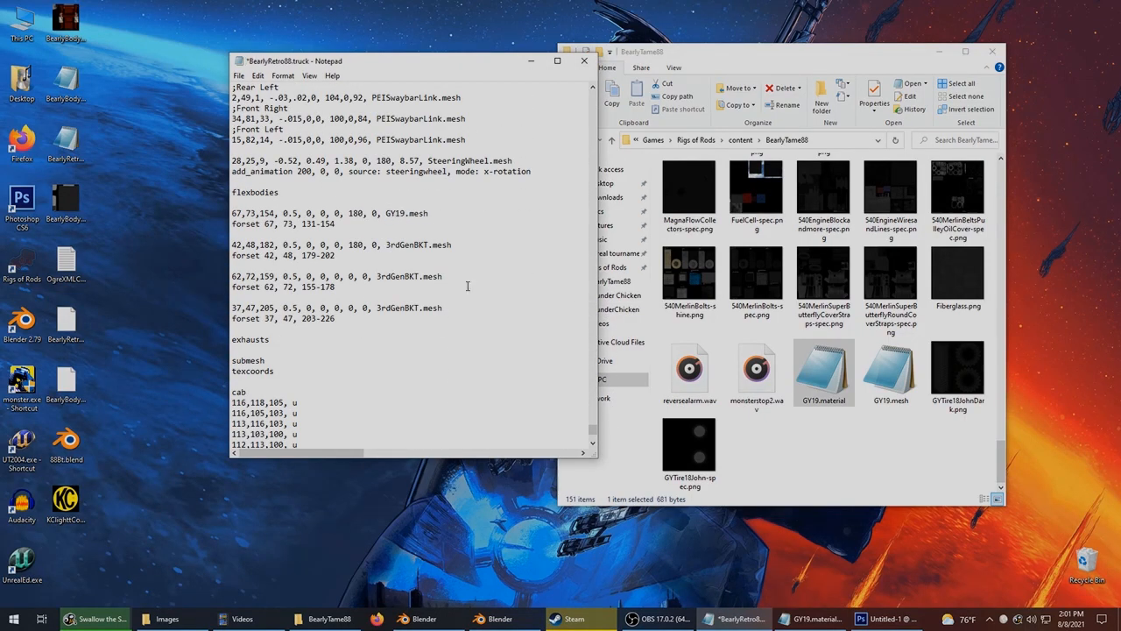
left_click_drag(386, 245, 427, 245)
type("GY19")
left_click_drag(377, 276, 416, 277)
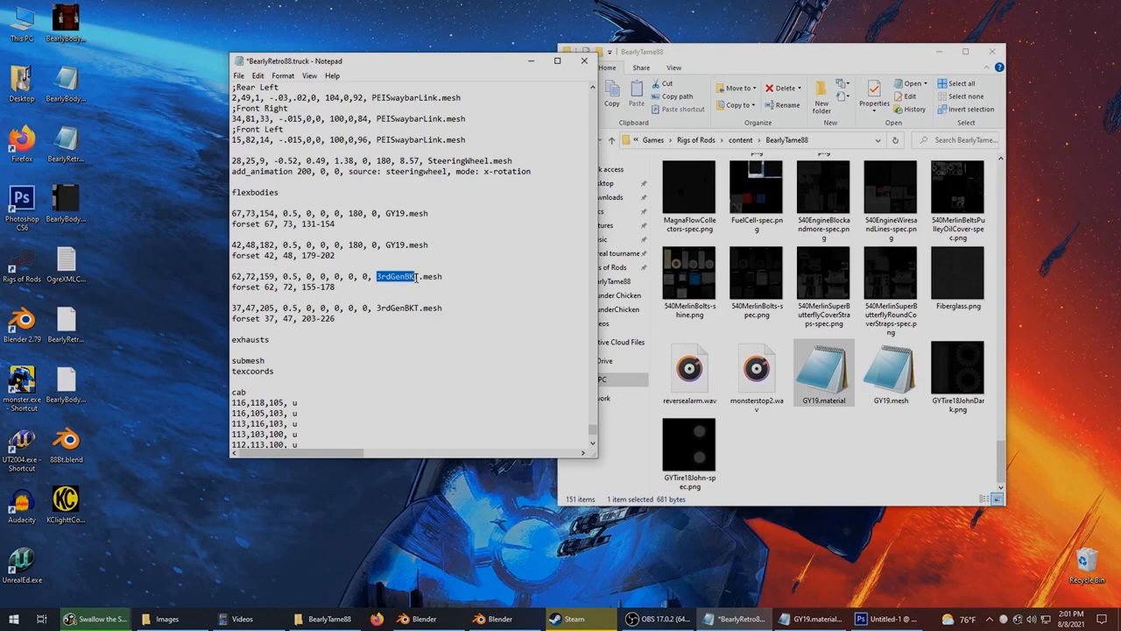
type("GY19")
left_click_drag(377, 307, 421, 307)
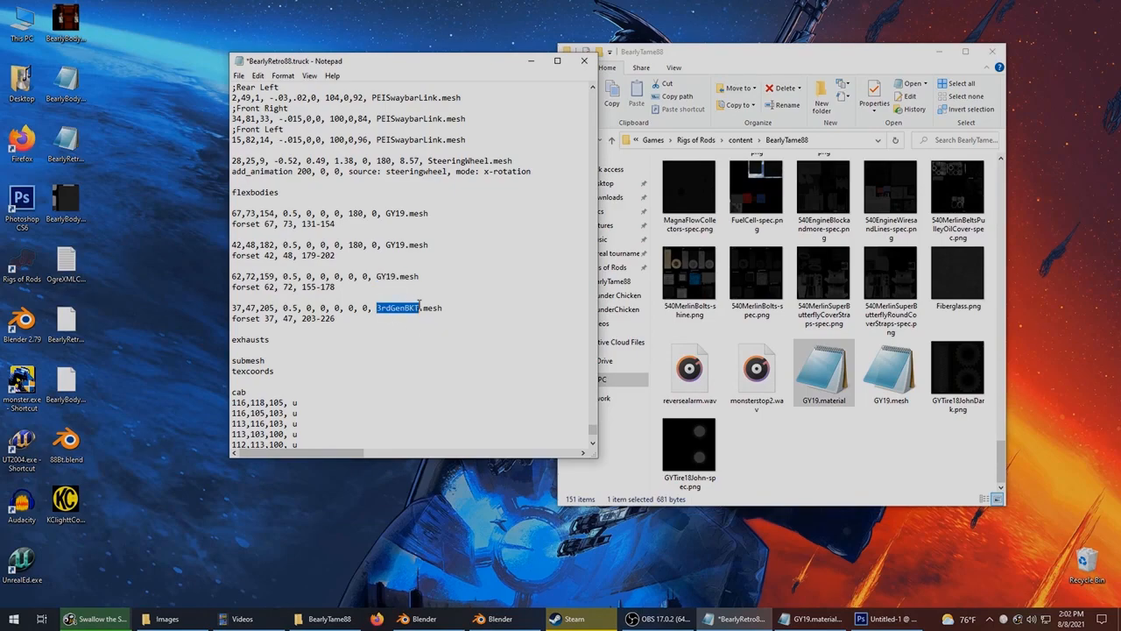
type("G")
key("ctrl+s")
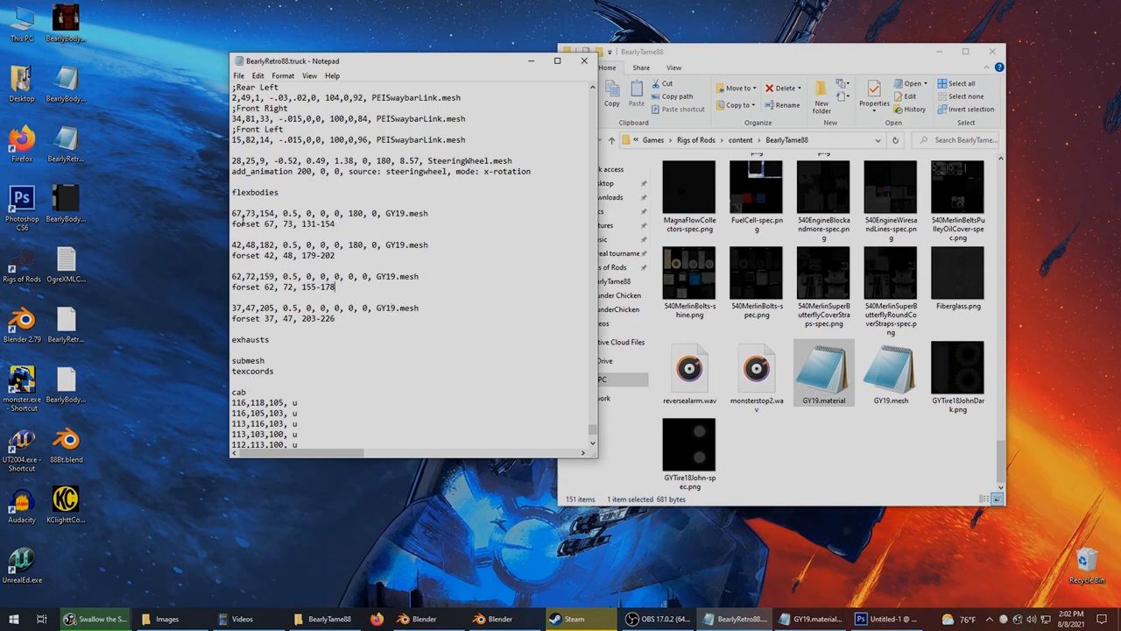
mouse_move(236, 216)
left_mouse_down()
mouse_move(383, 214)
mouse_move(239, 214)
left_mouse_up()
left_click(313, 244)
left_click(403, 524)
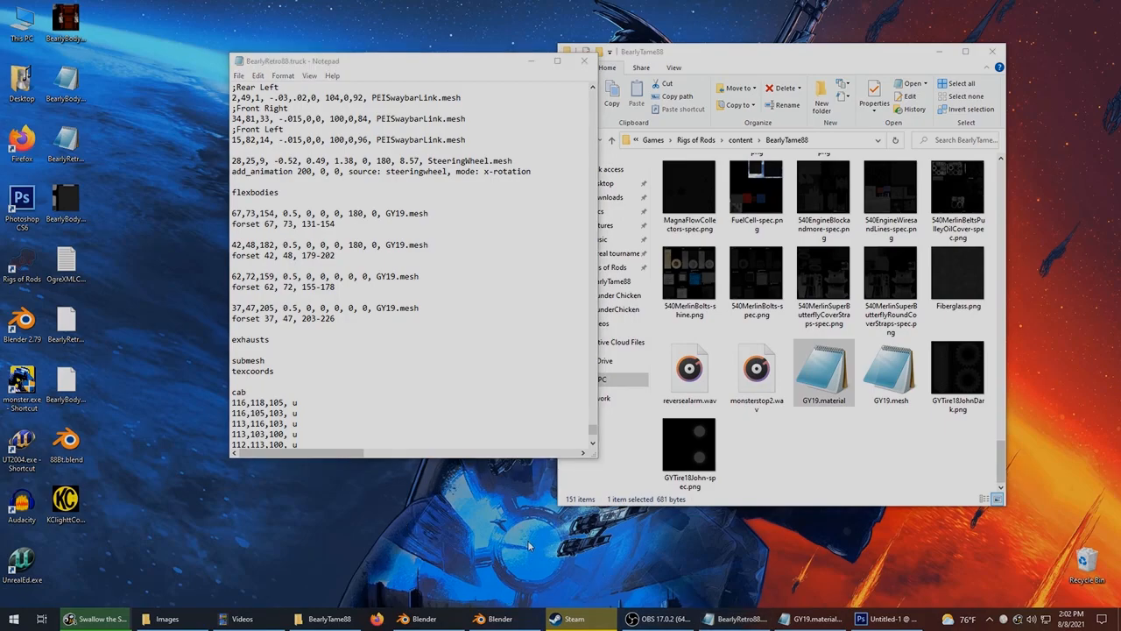
Launch Rigs of Rods, resume the previous game, and remove the Carolina Crusher truck from the terrain.
double_click(24, 261)
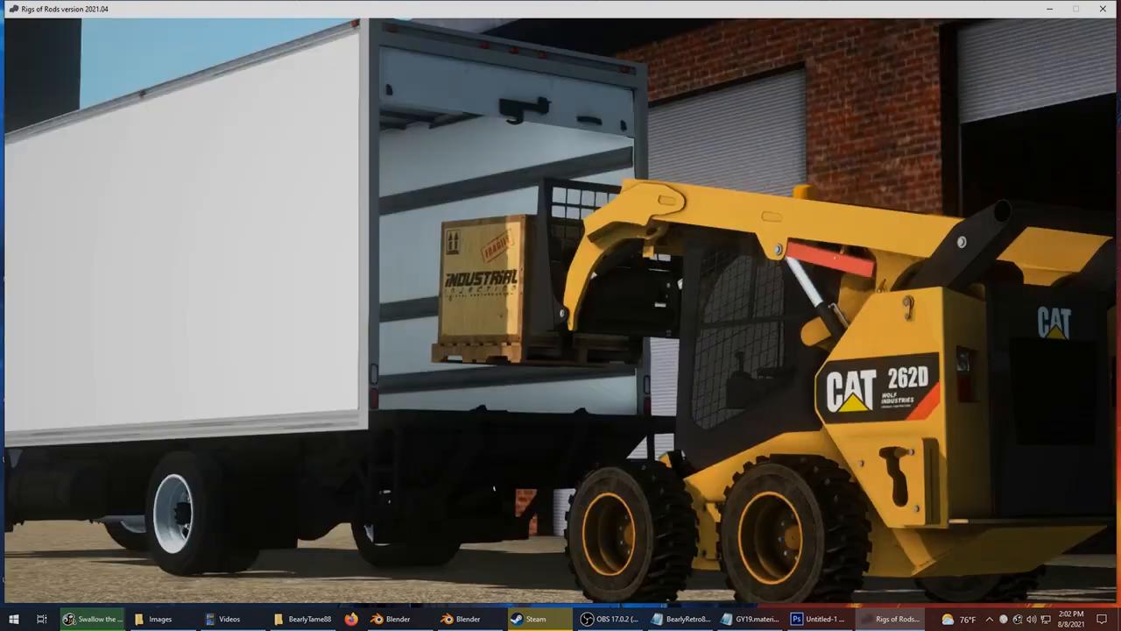
left_click(145, 490)
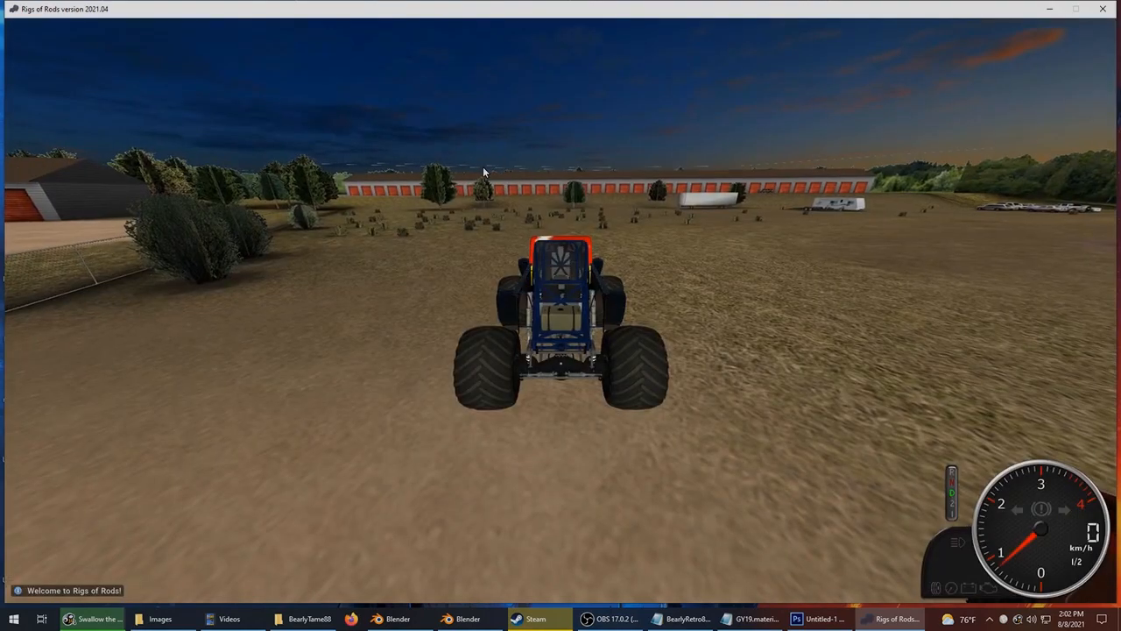
right_click_drag(483, 171, 525, 223)
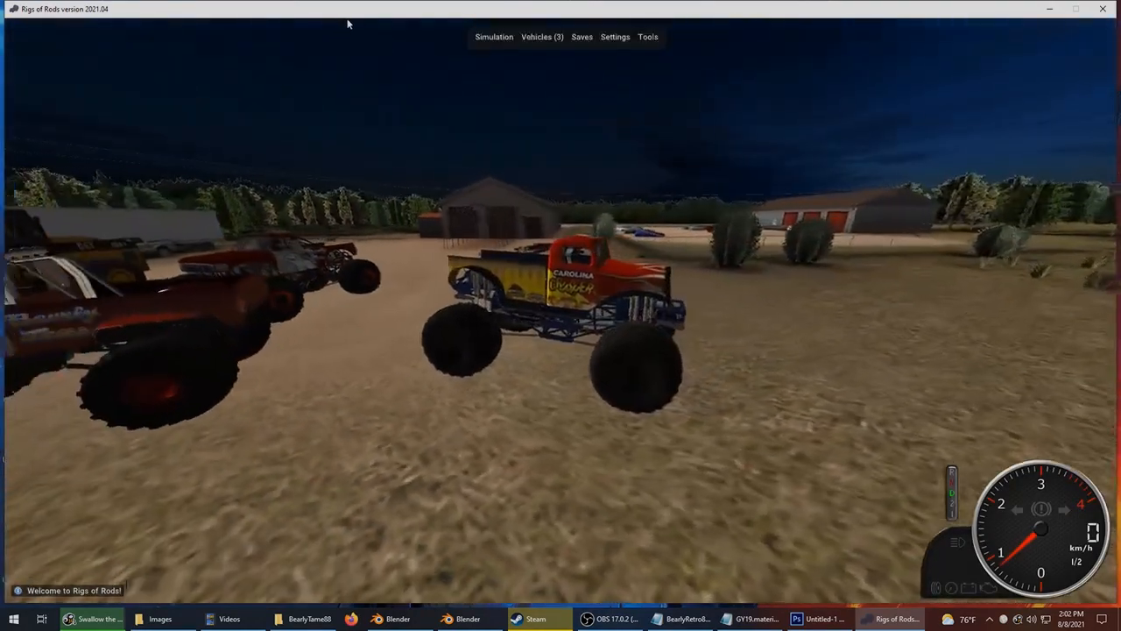
mouse_move(502, 42)
left_click(501, 116)
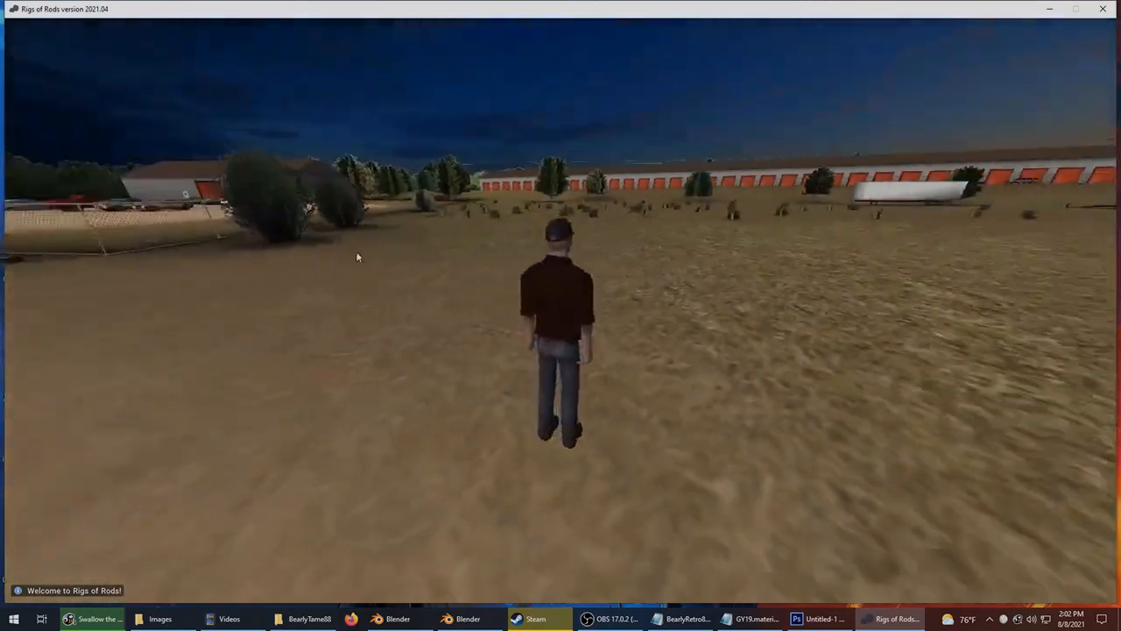
Enter the Bearly Tame truck and inspect its body and new tires from several angles.
right_click_drag(361, 254, 818, 256)
key("ctrl+bracketright")
right_click_drag(277, 217, 859, 287)
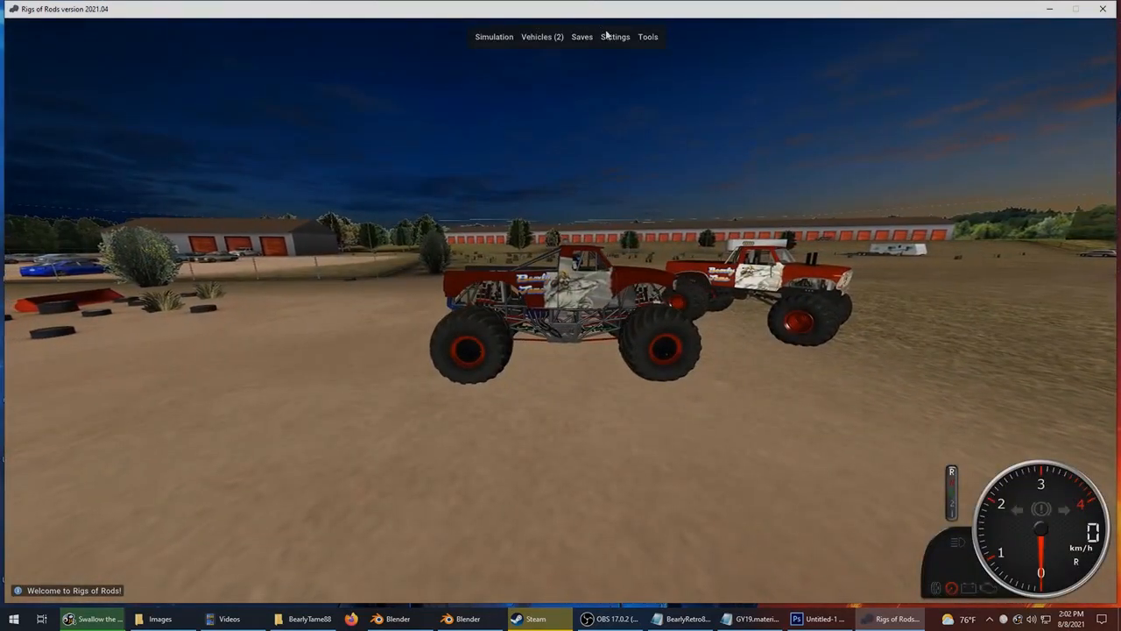
mouse_move(615, 37)
left_click_drag(624, 202, 619, 205)
right_click_drag(721, 396, 734, 329)
right_click_drag(605, 319, 896, 435)
Switch to Photoshop and set the opacity of the black Layer 2 in BearlyTame2020Body.png to 50%.
key("alt+Tab")
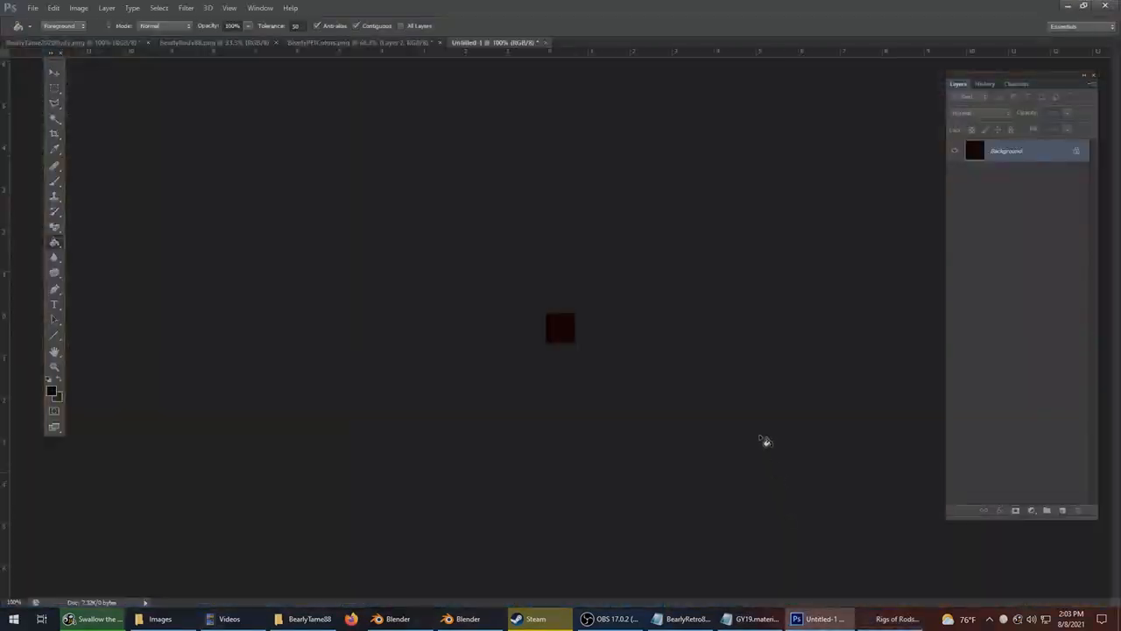
left_click(81, 43)
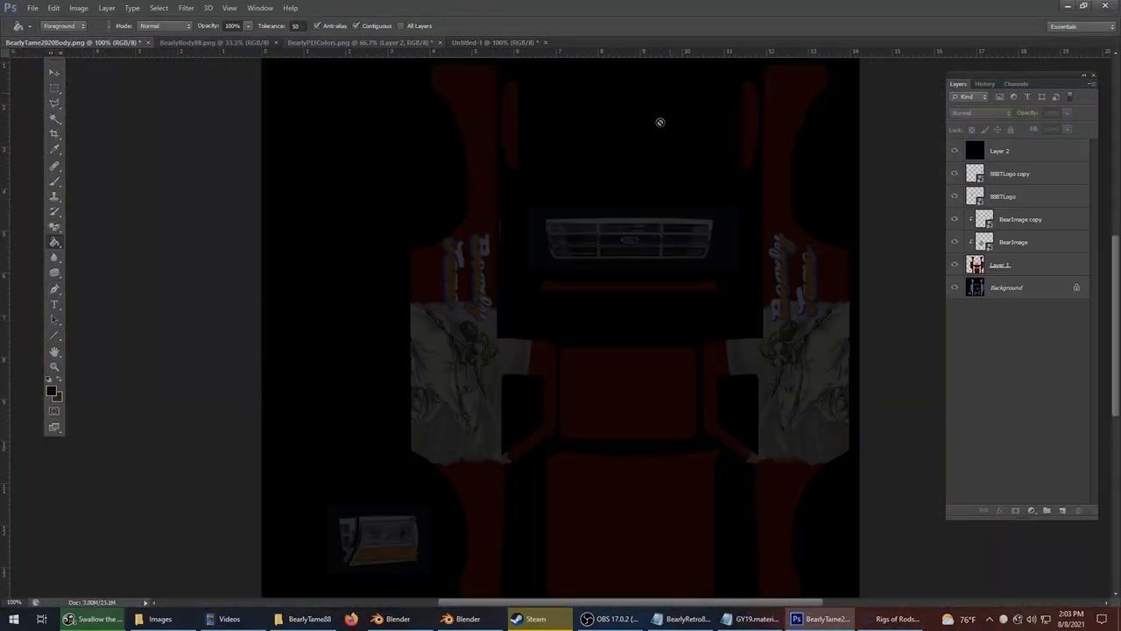
left_click(1000, 157)
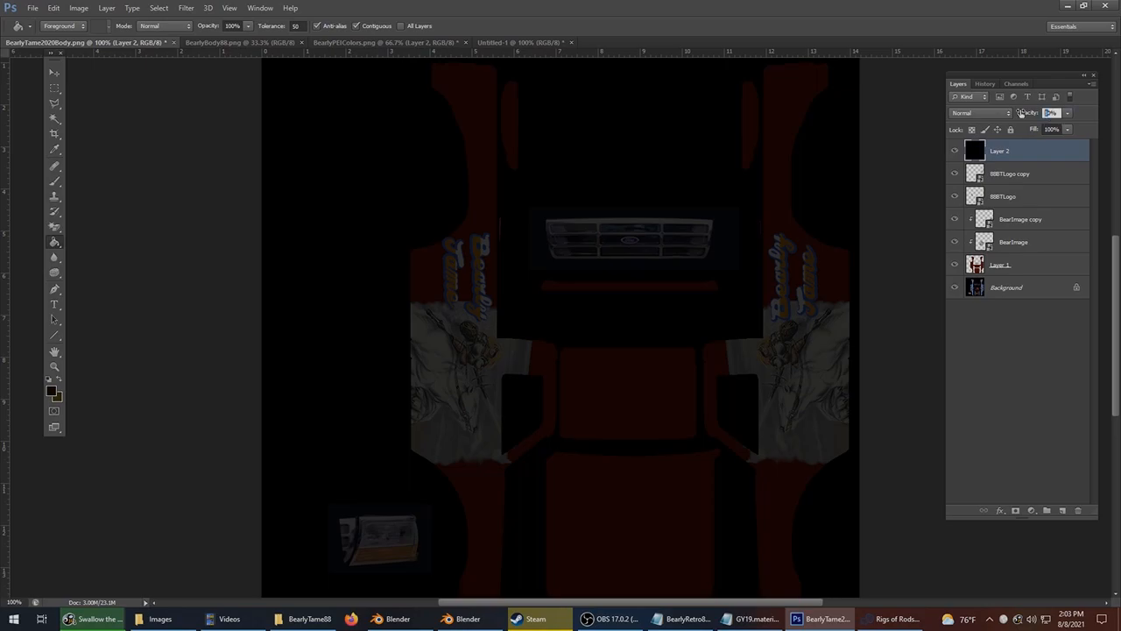
left_click_drag(1021, 113, 1013, 120)
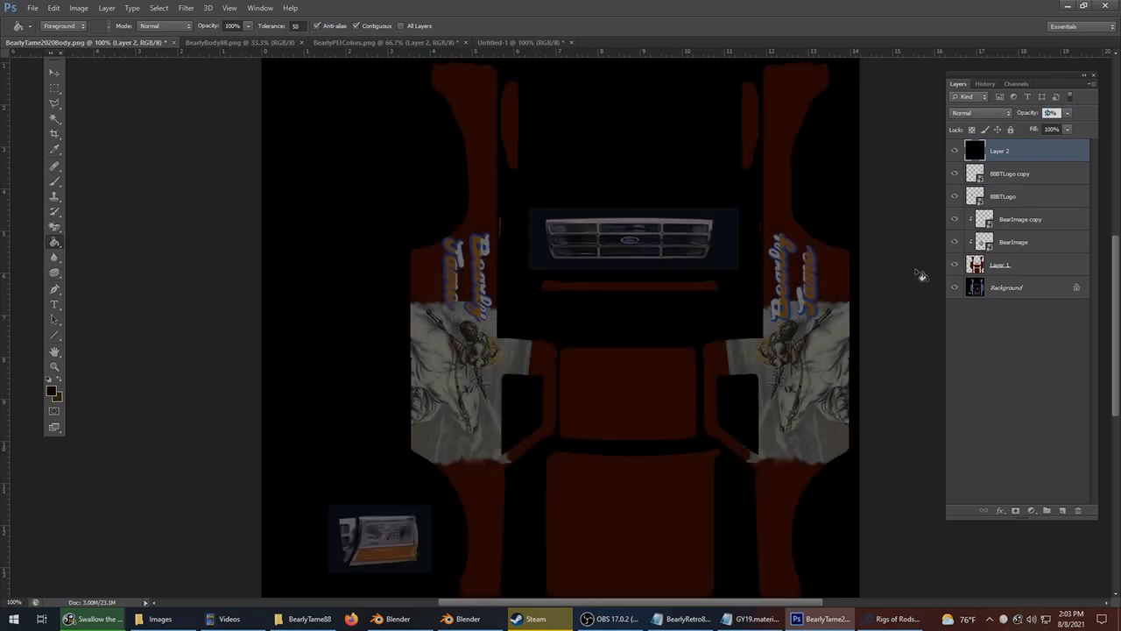
scroll(908, 210, "down", 3)
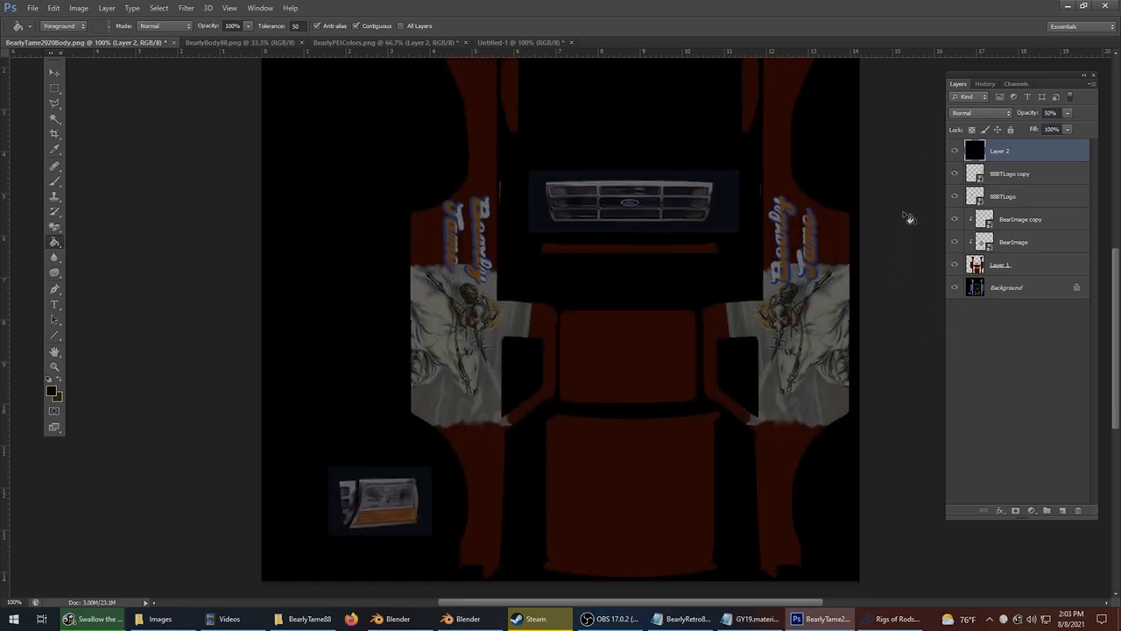
scroll(881, 245, "up", 2)
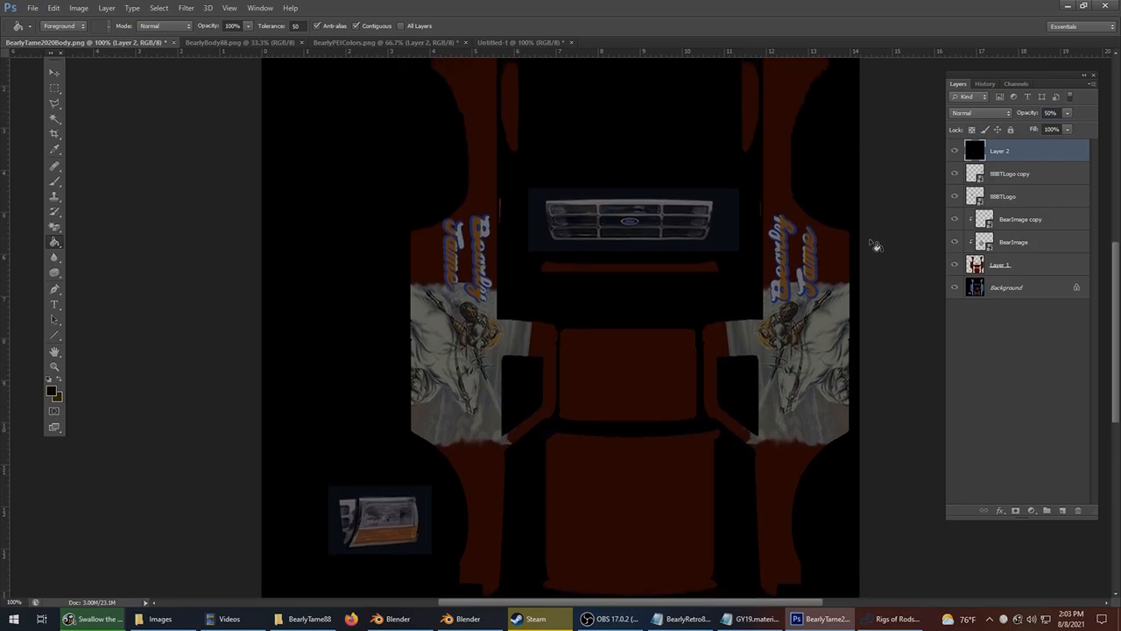
Export the darkened body texture for web as PNG-24, replacing BearlyTame2020Body-spec.png in the BearlyTame88 folder.
left_click(33, 8)
left_click(76, 171)
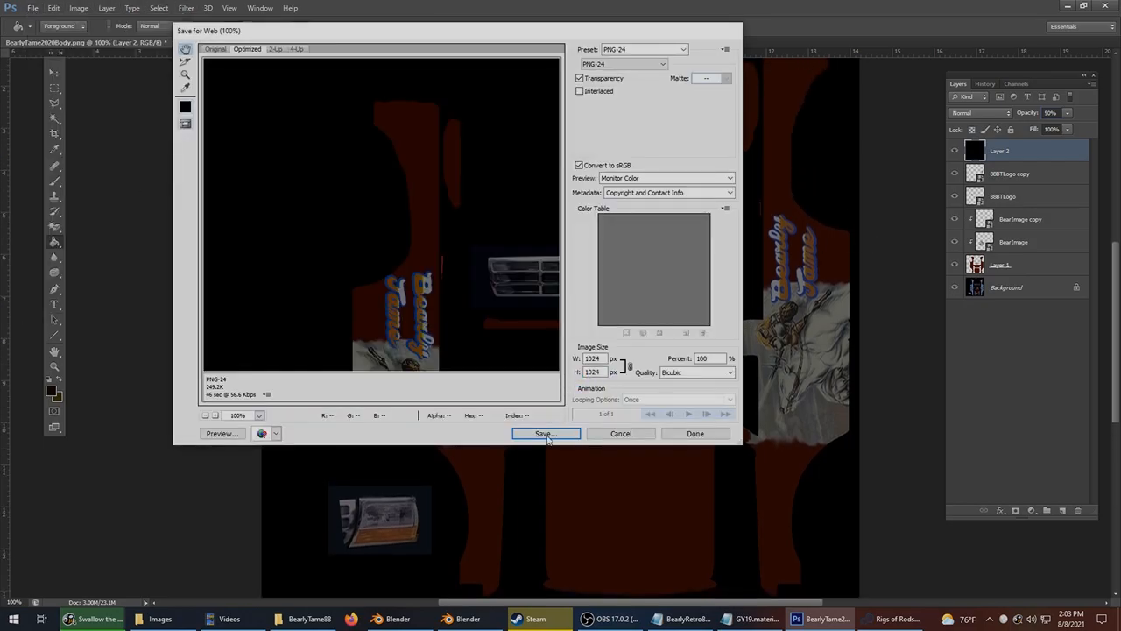
left_click(544, 434)
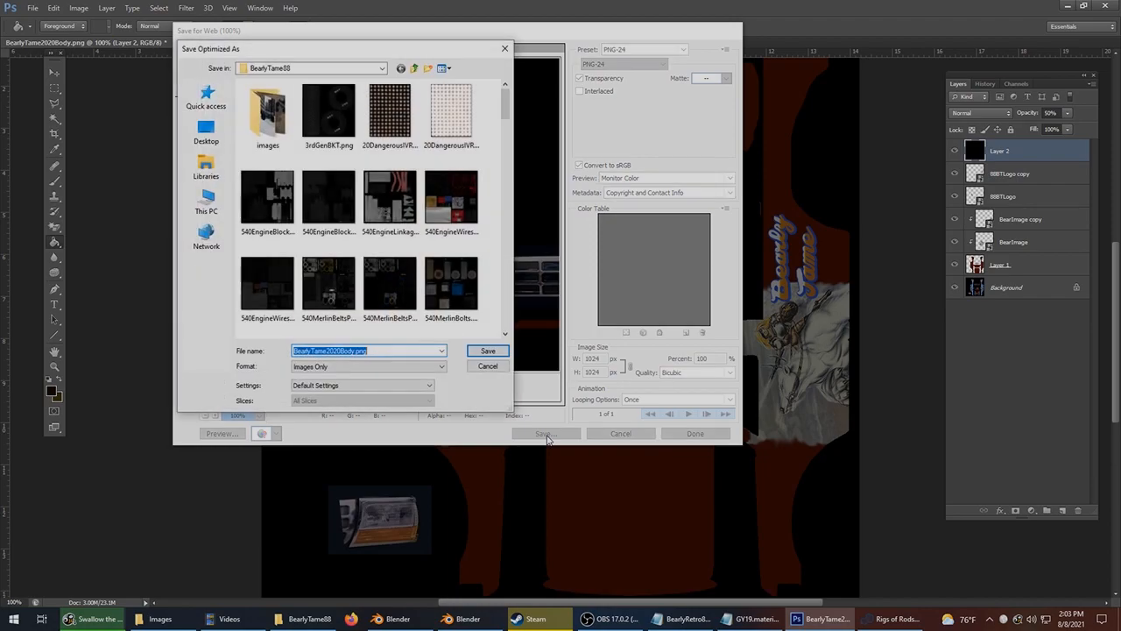
scroll(397, 208, "down", 10)
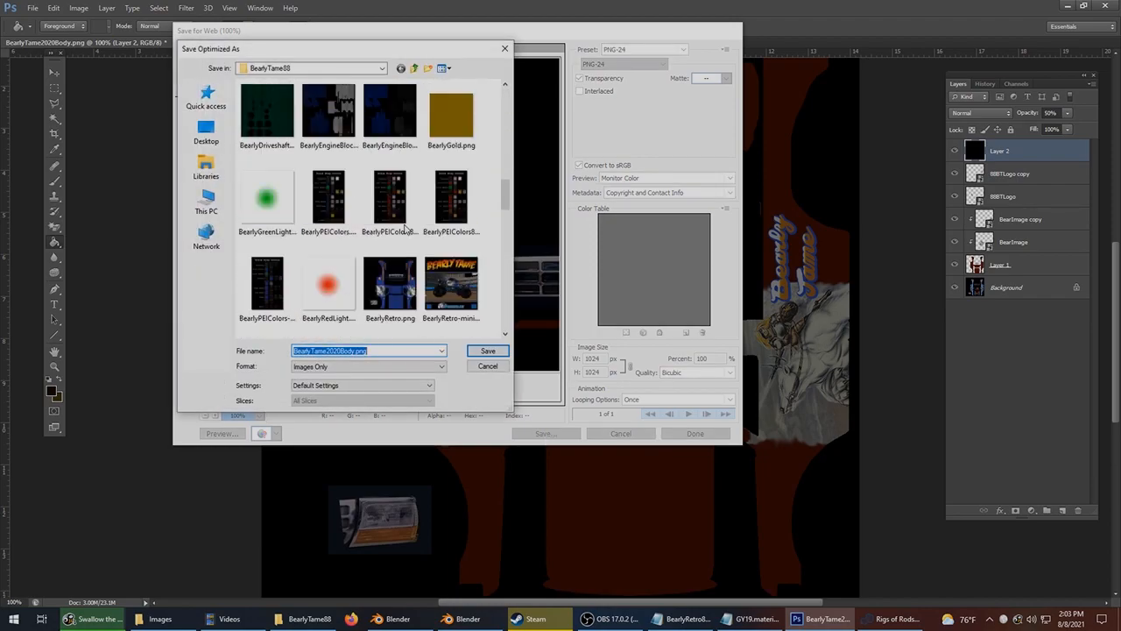
scroll(441, 272, "down", 1)
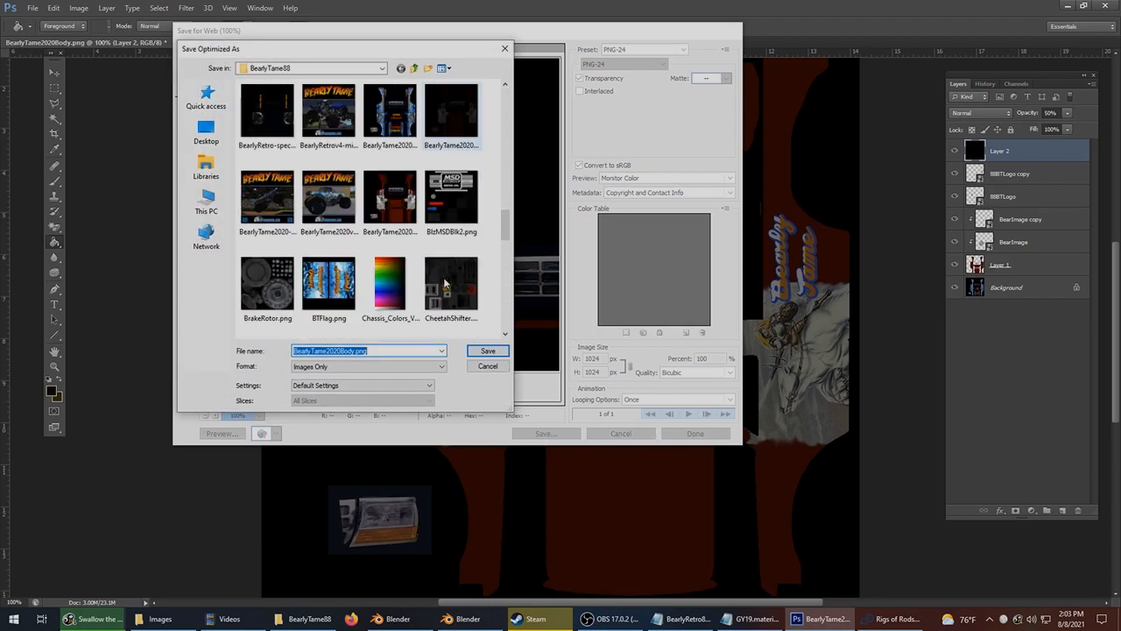
double_click(453, 120)
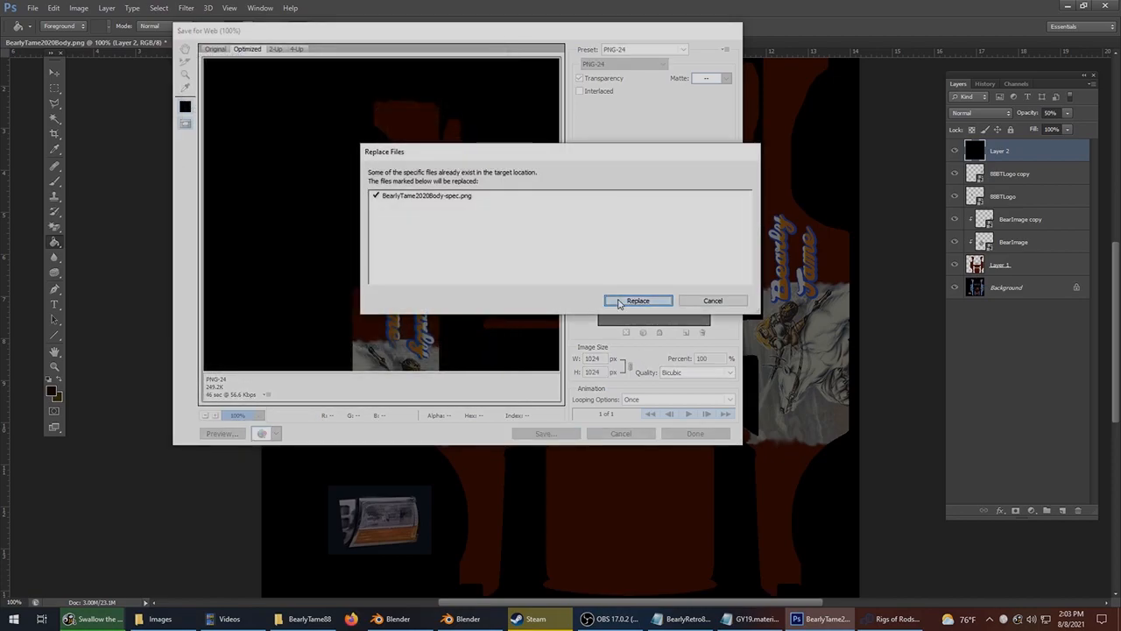
left_click(619, 302)
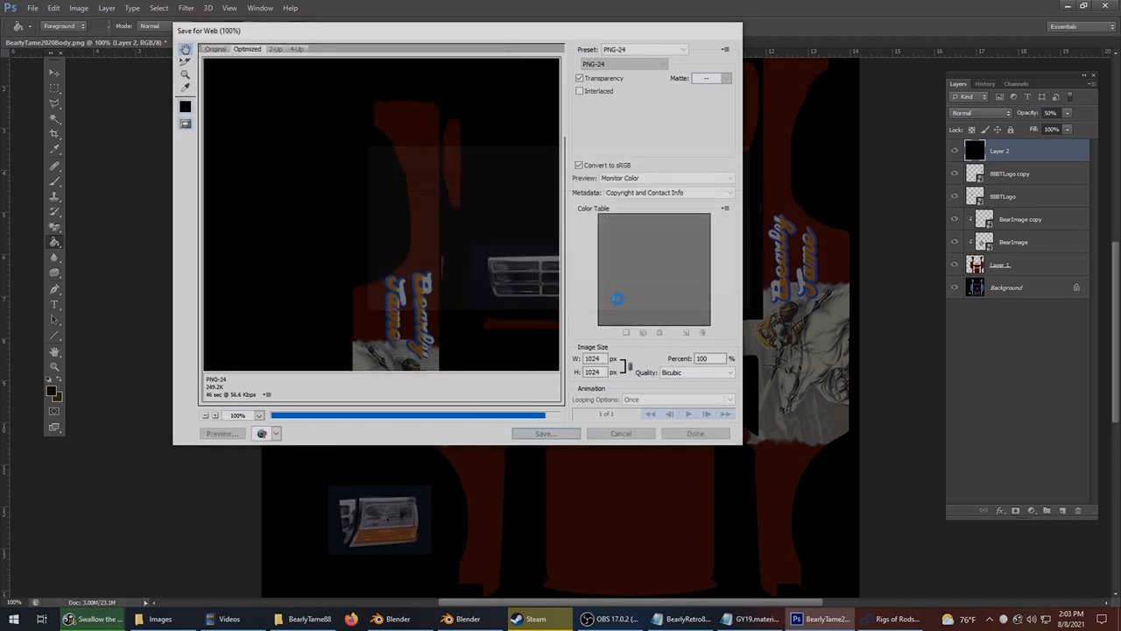
In BearlyRetro88.truck, set the BODY-BearlyRetro88 specular map to BearlyTame2020Body-spec.png, matching the file name in the BearlyTame88 folder, and save.
left_click(686, 618)
left_click_drag(511, 183, 543, 309)
left_click(558, 419)
left_click_drag(594, 431, 578, 116)
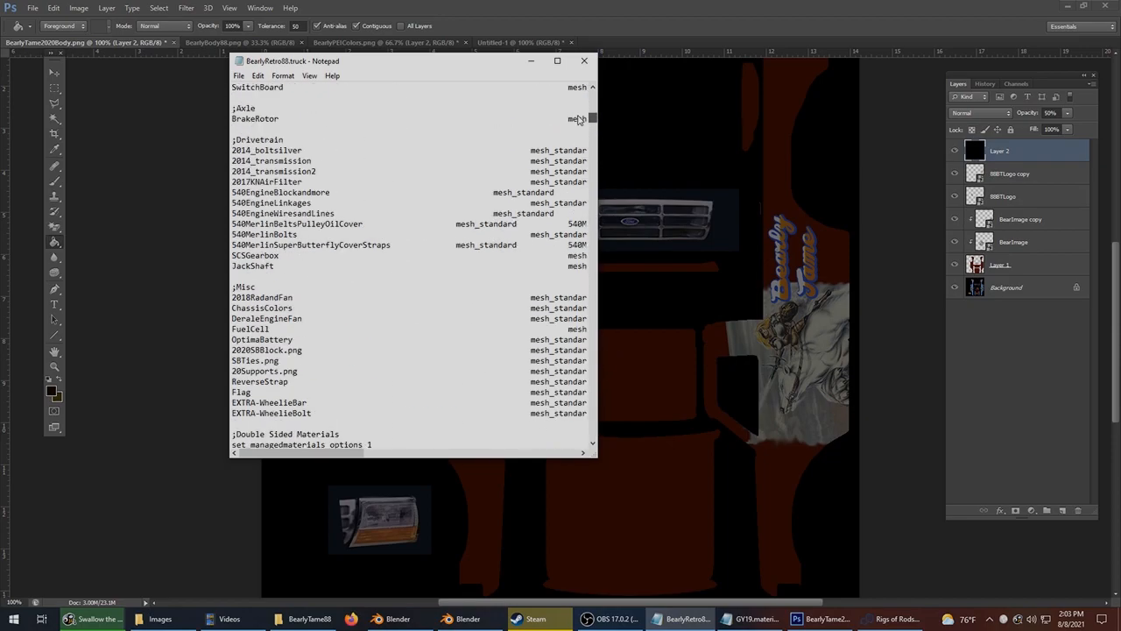
scroll(450, 191, "up", 20)
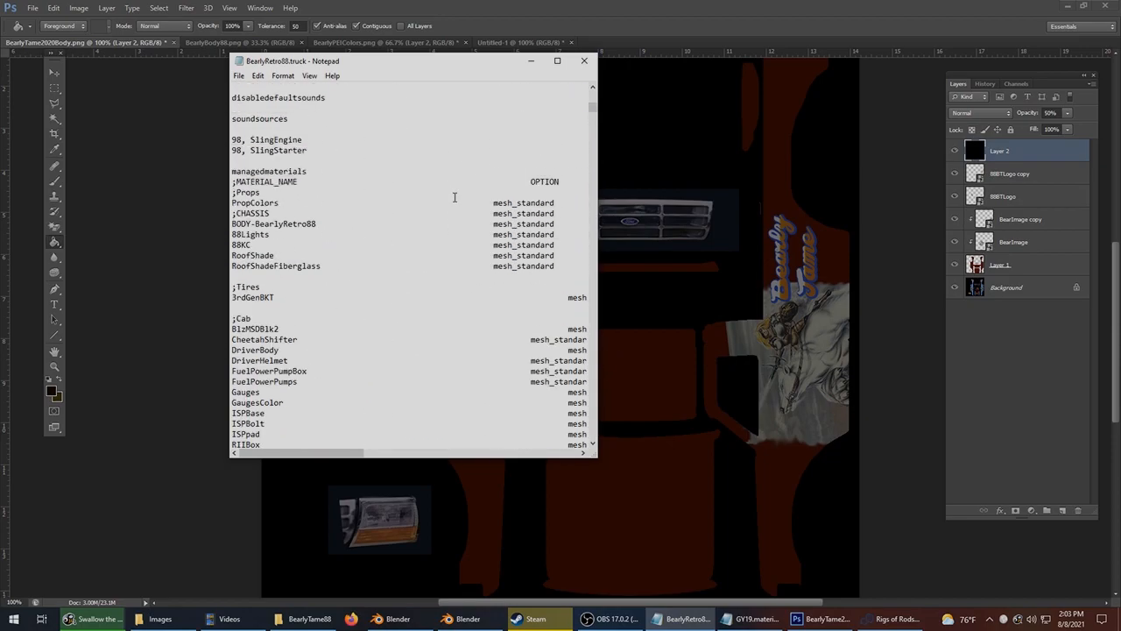
left_click_drag(323, 458, 515, 446)
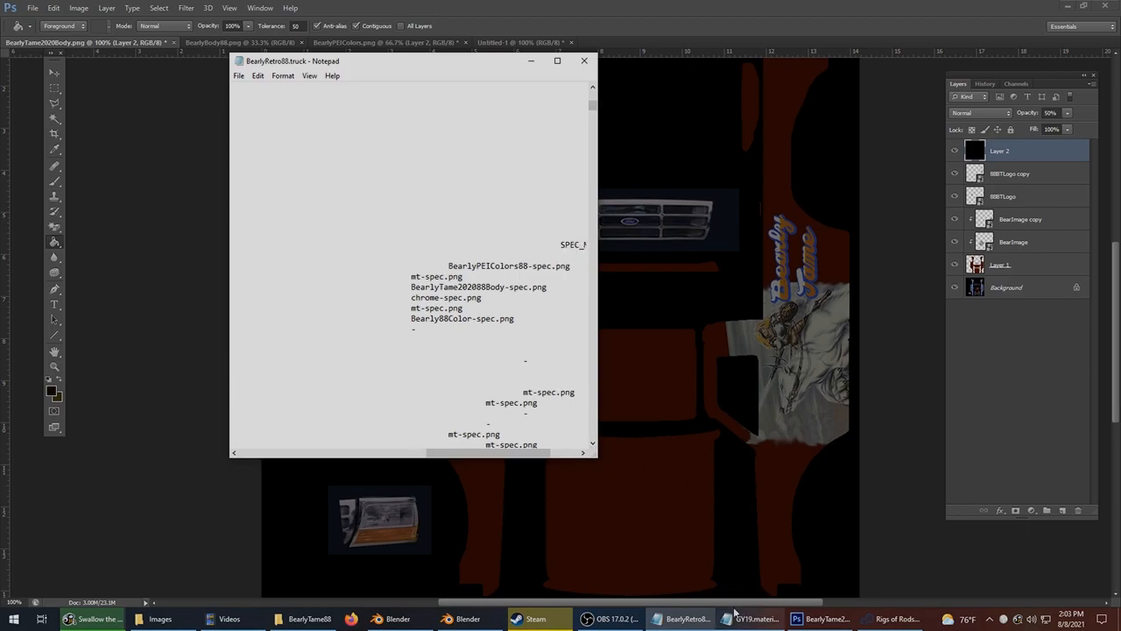
left_click(309, 620)
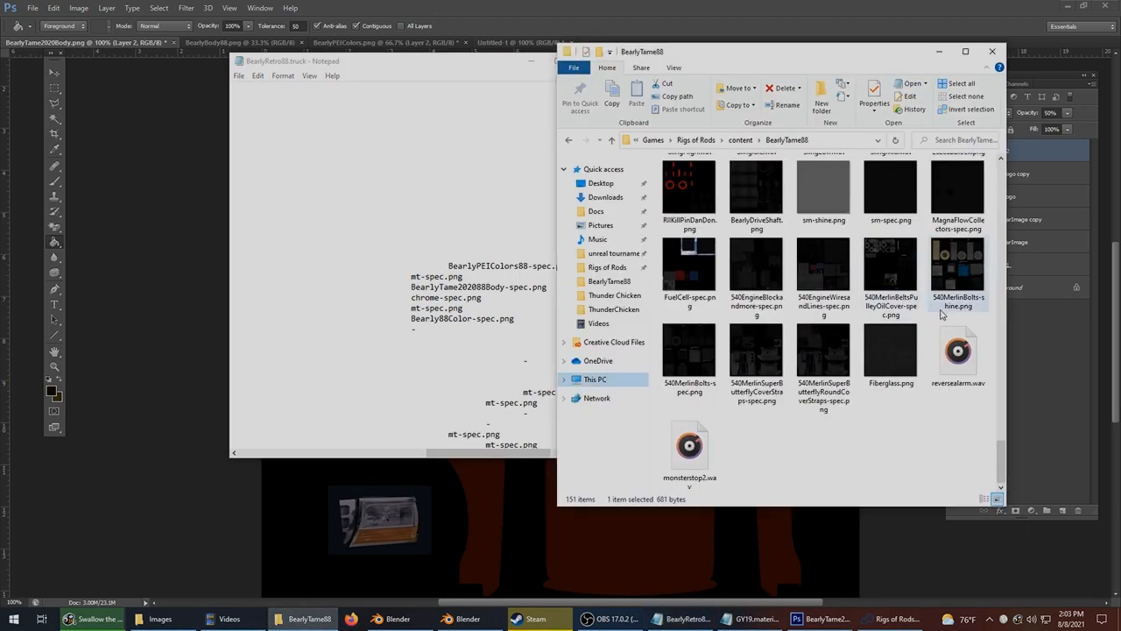
scroll(940, 315, "up", 10)
scroll(944, 317, "down", 2)
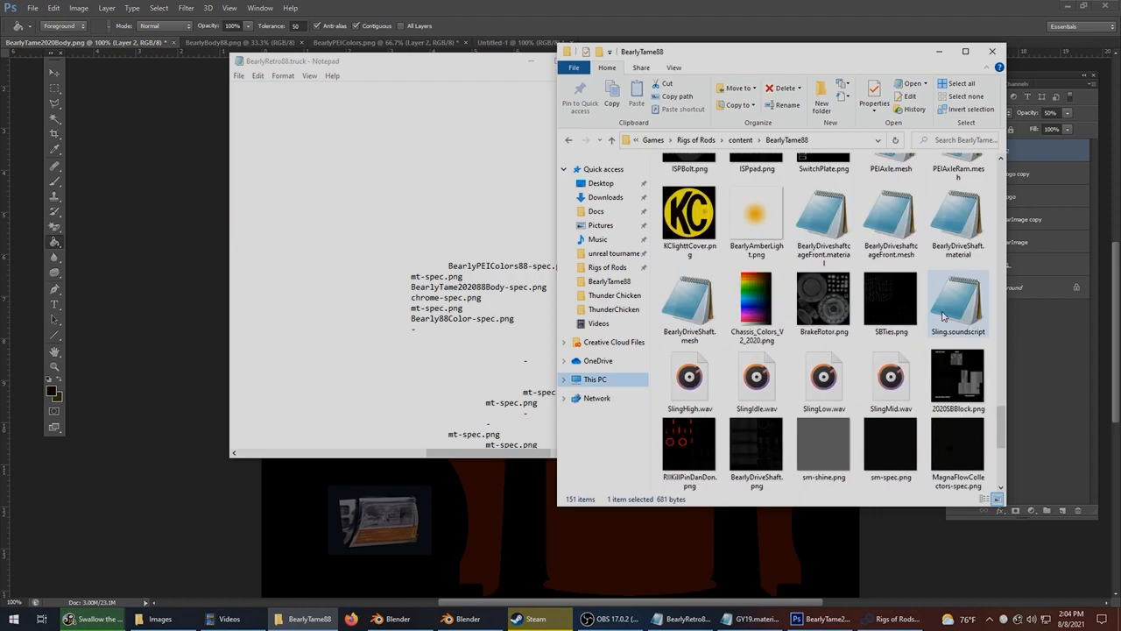
scroll(938, 322, "down", 3)
left_click_drag(1001, 447, 969, 179)
left_click(892, 267)
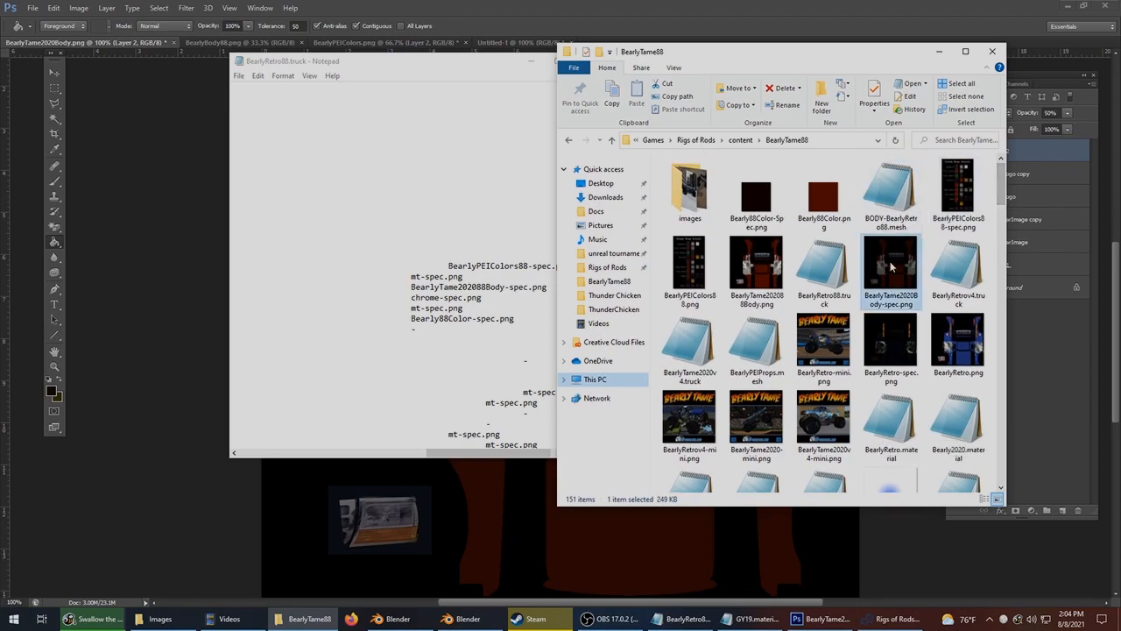
right_click(901, 292)
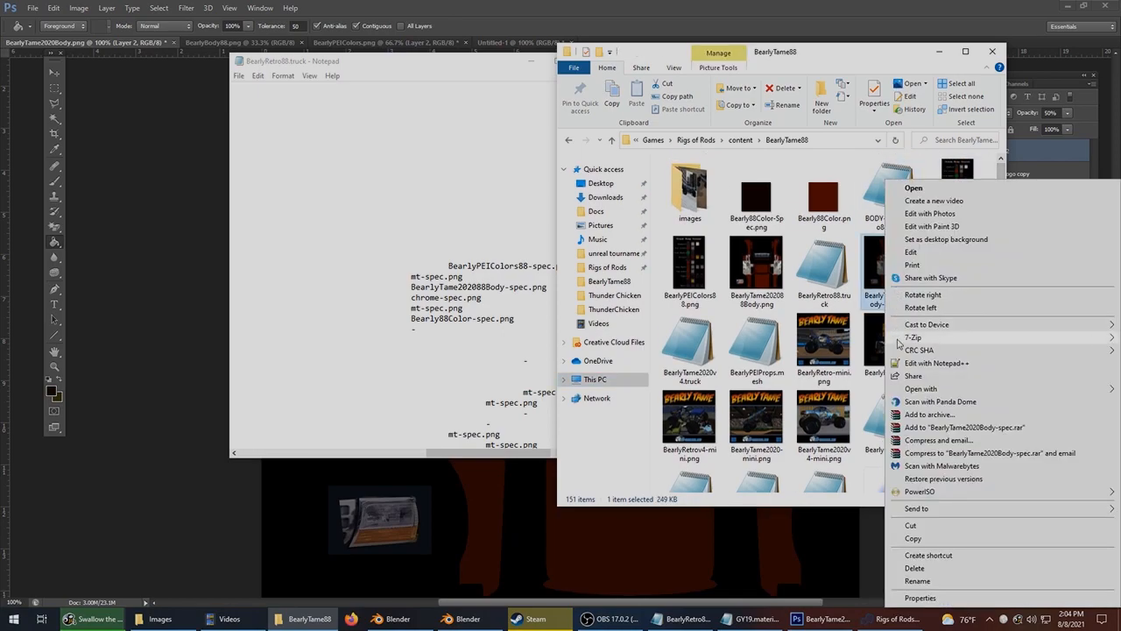
left_click(920, 576)
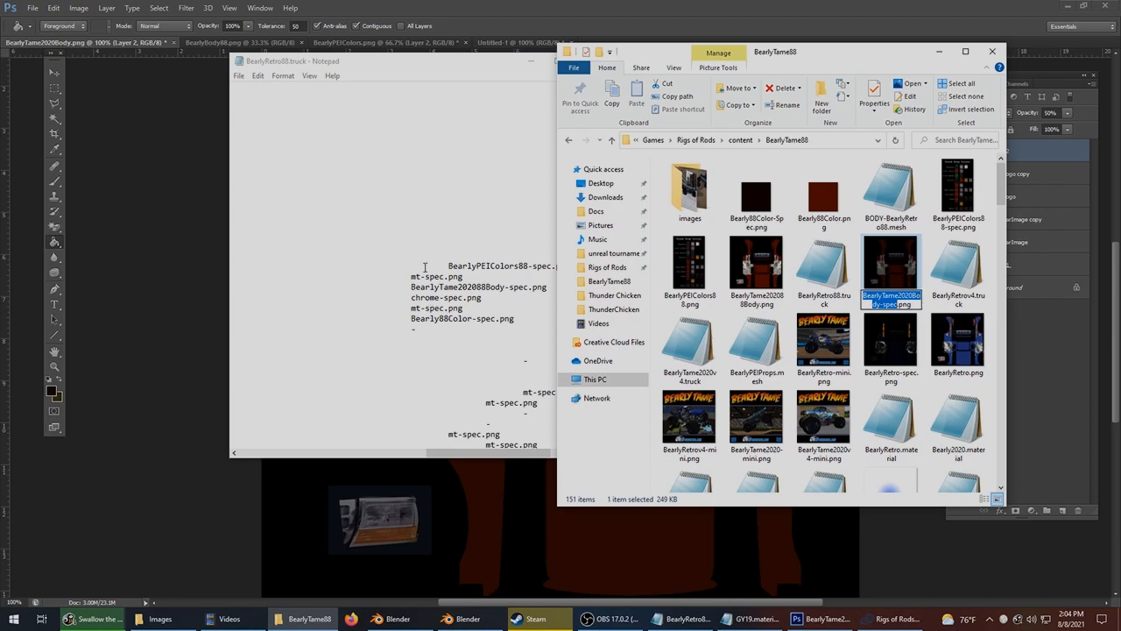
left_click(425, 267)
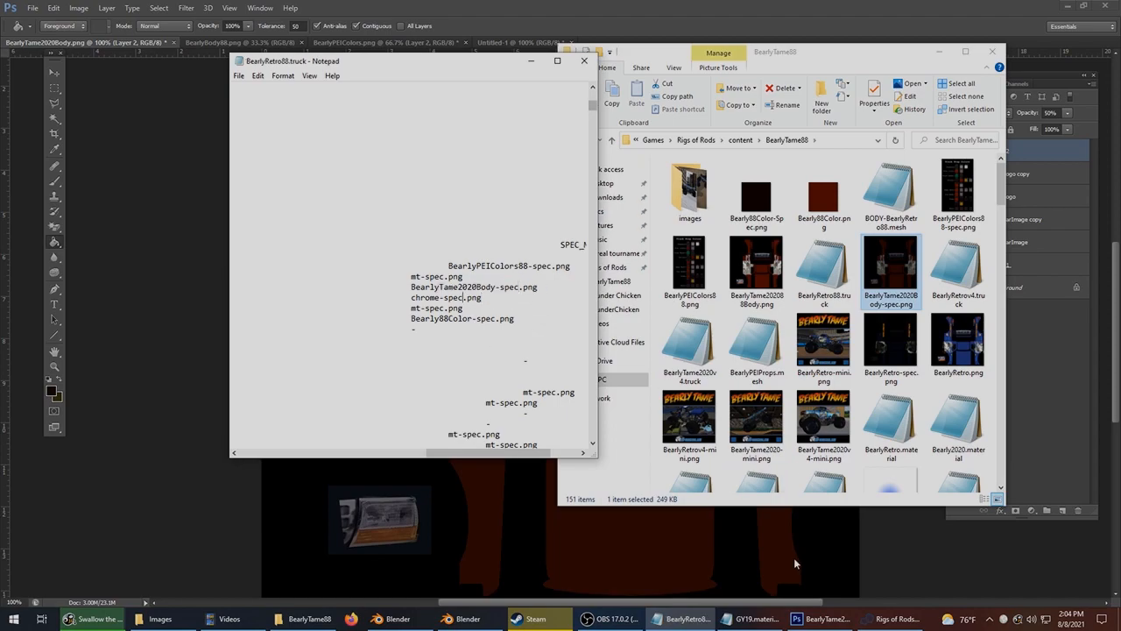
Reload the current truck in Rigs of Rods and inspect the body with its corrected specular map.
left_click(885, 618)
mouse_move(494, 37)
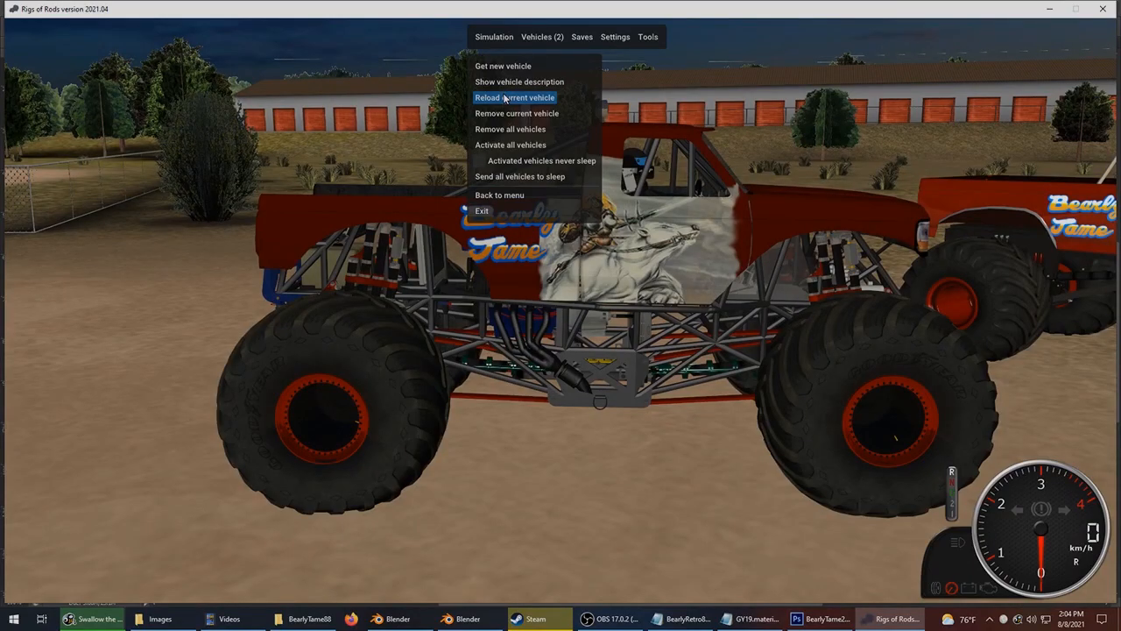
left_click(505, 99)
right_click_drag(342, 230, 863, 433)
right_click_drag(561, 308, 455, 303)
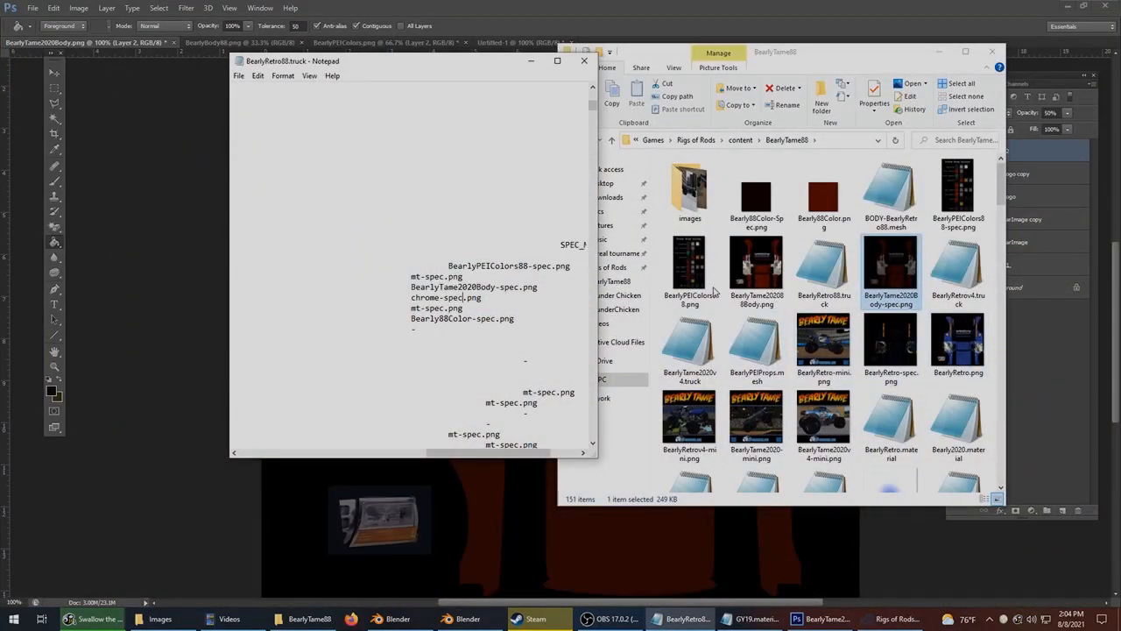
In BearlyRetro88.truck, set the EXTRA-WheelieBar texture to Bearly88Color.png and its specular map to Bearly88Color-spec.png, and save.
left_click_drag(447, 458, 254, 457)
scroll(279, 360, "down", 6)
scroll(279, 360, "down", 3)
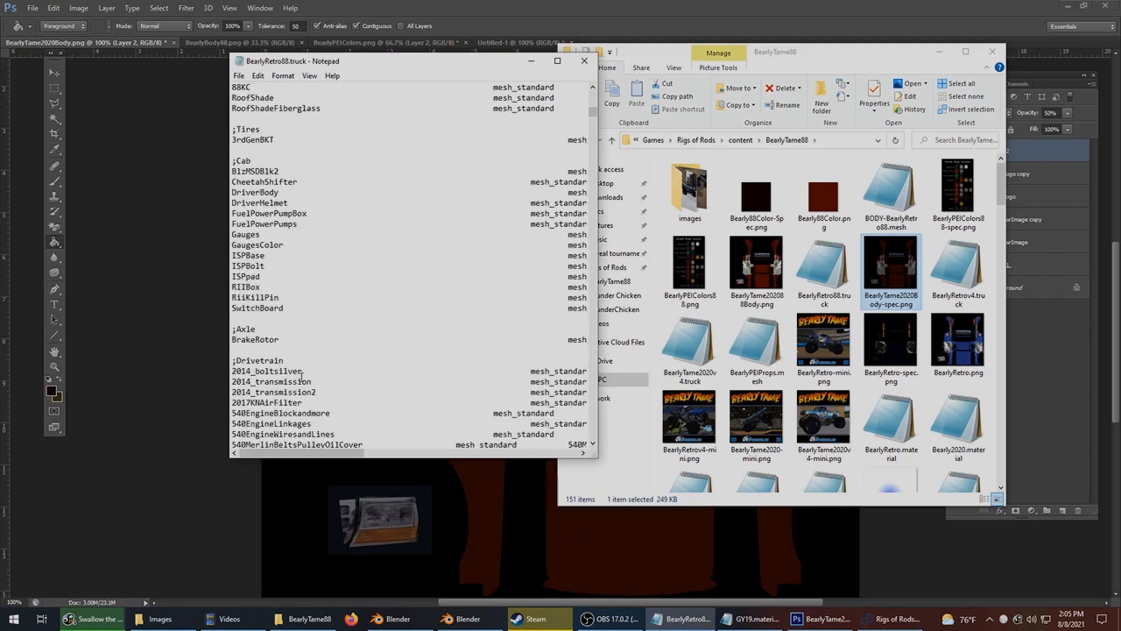
scroll(867, 351, "down", 6)
scroll(867, 350, "down", 5)
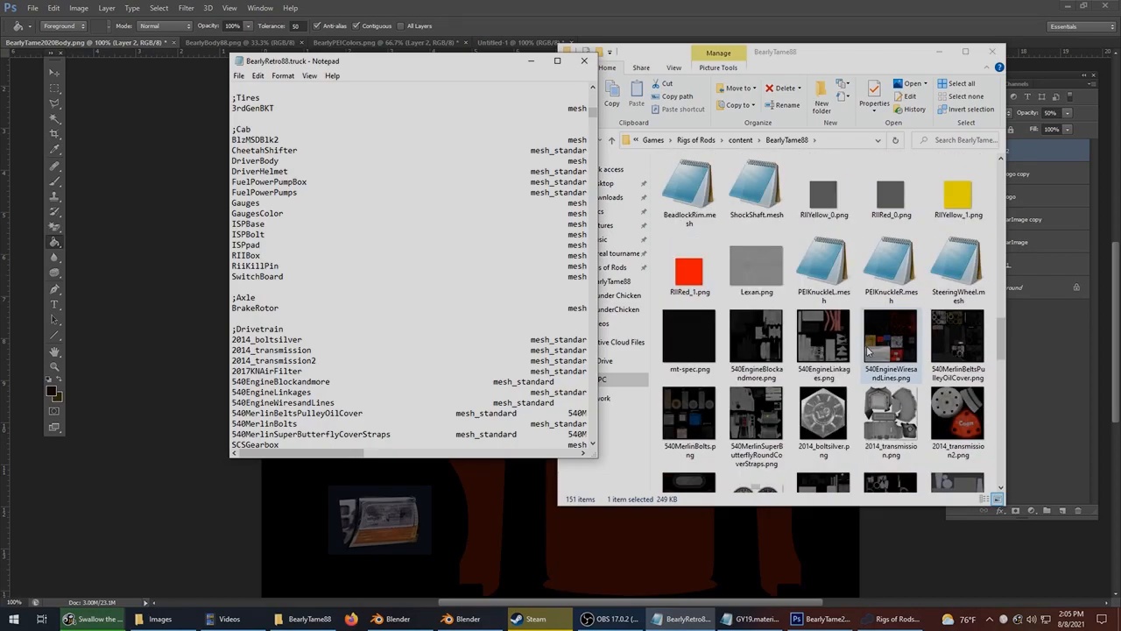
scroll(867, 350, "down", 4)
scroll(456, 380, "down", 7)
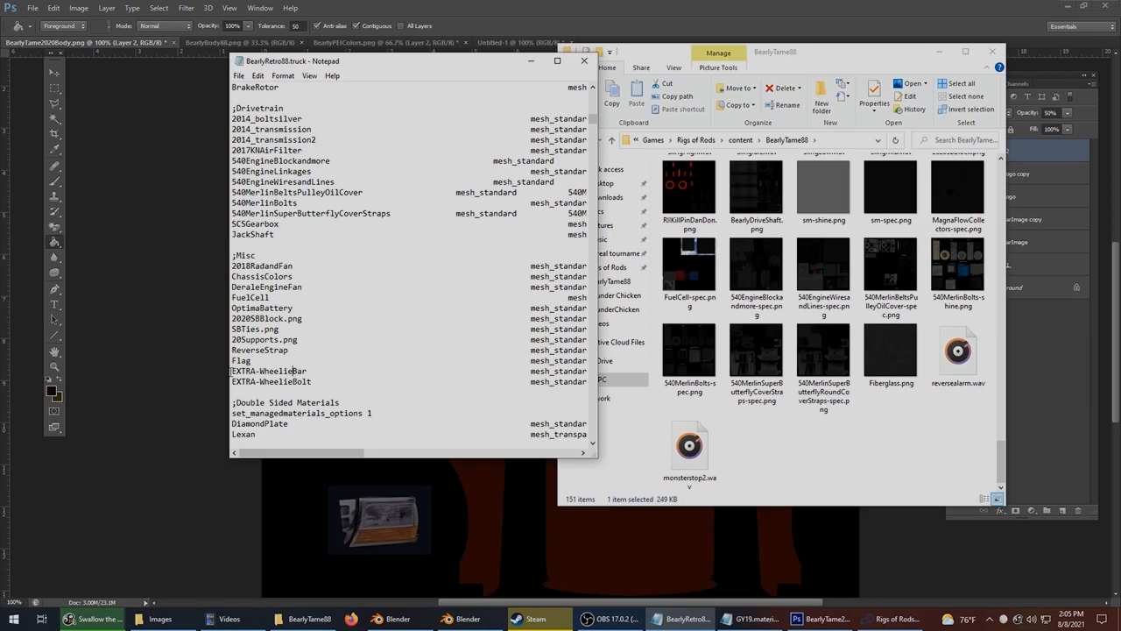
left_click_drag(302, 455, 444, 459)
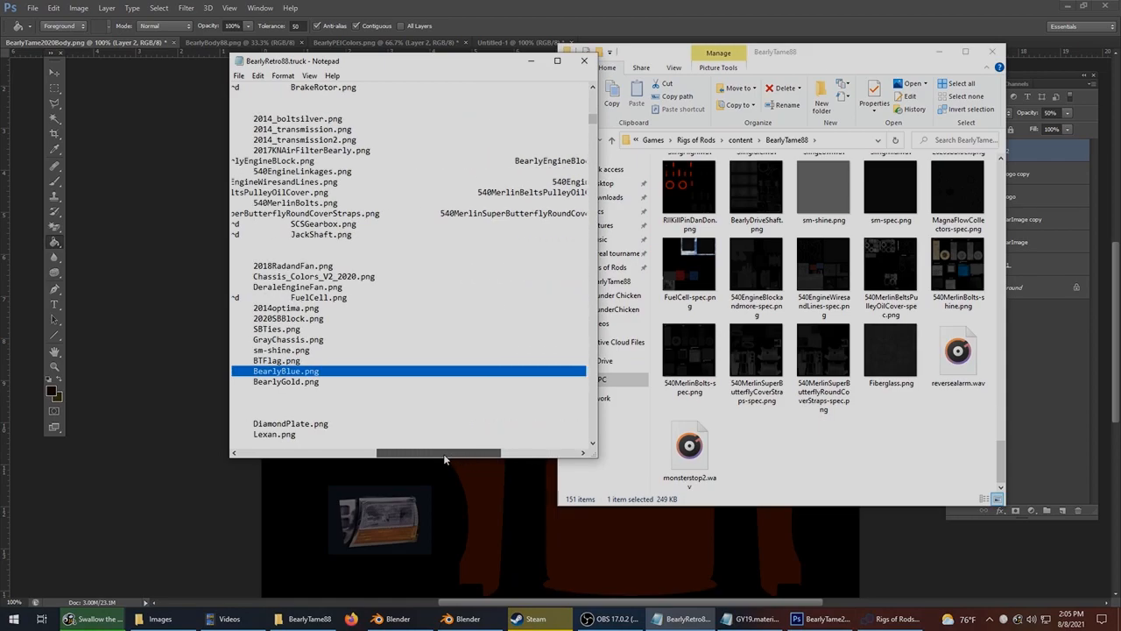
scroll(816, 329, "up", 10)
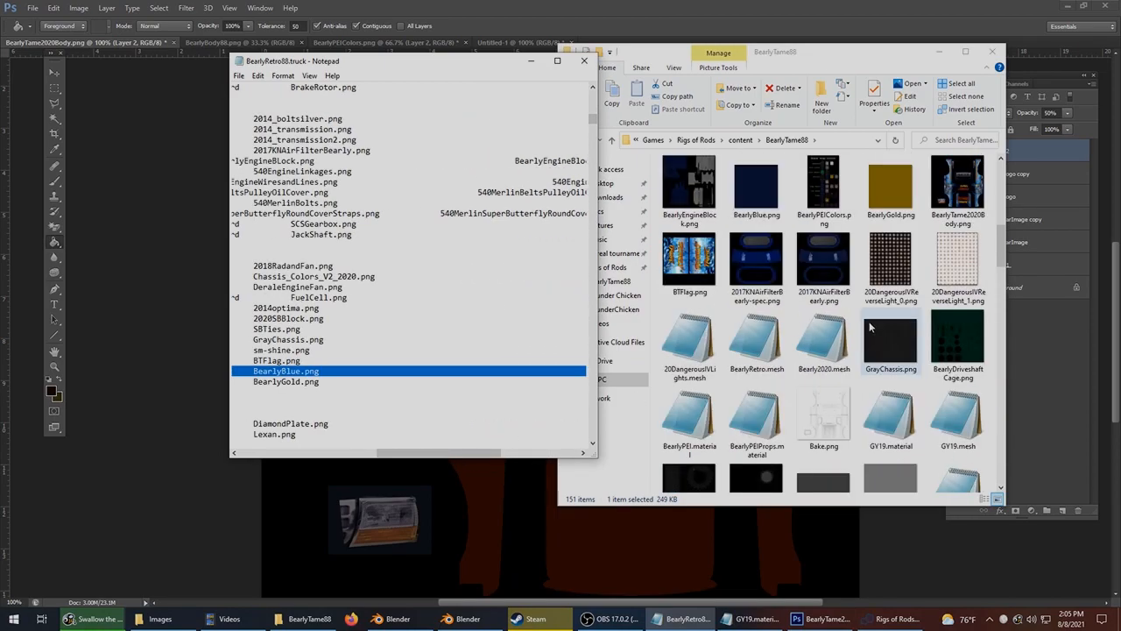
scroll(873, 323, "up", 3)
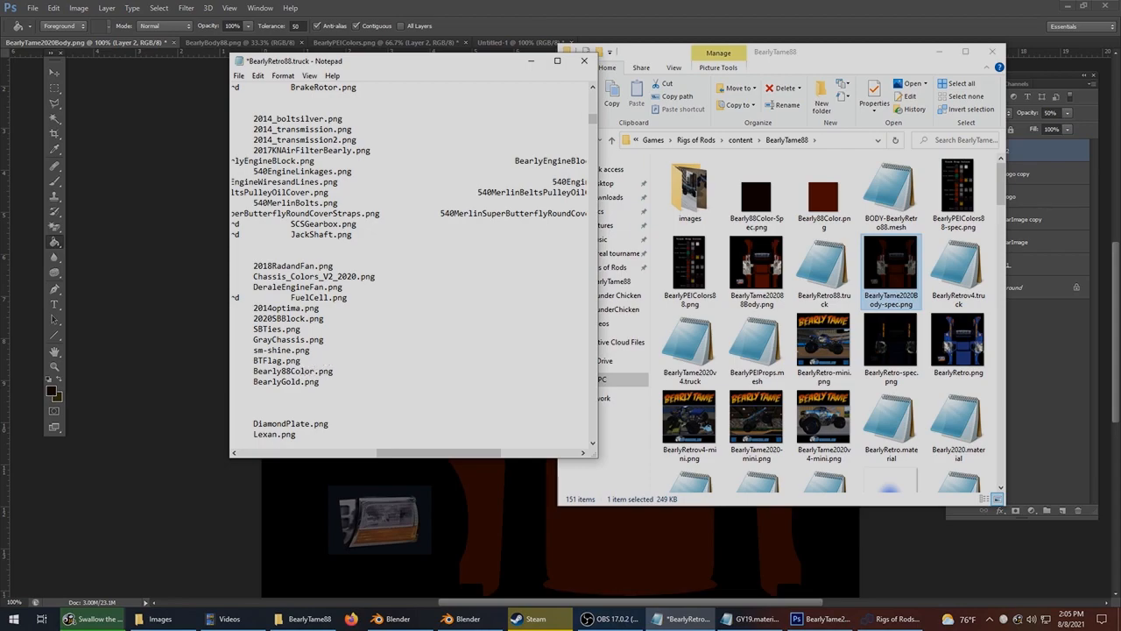
left_click_drag(435, 455, 512, 451)
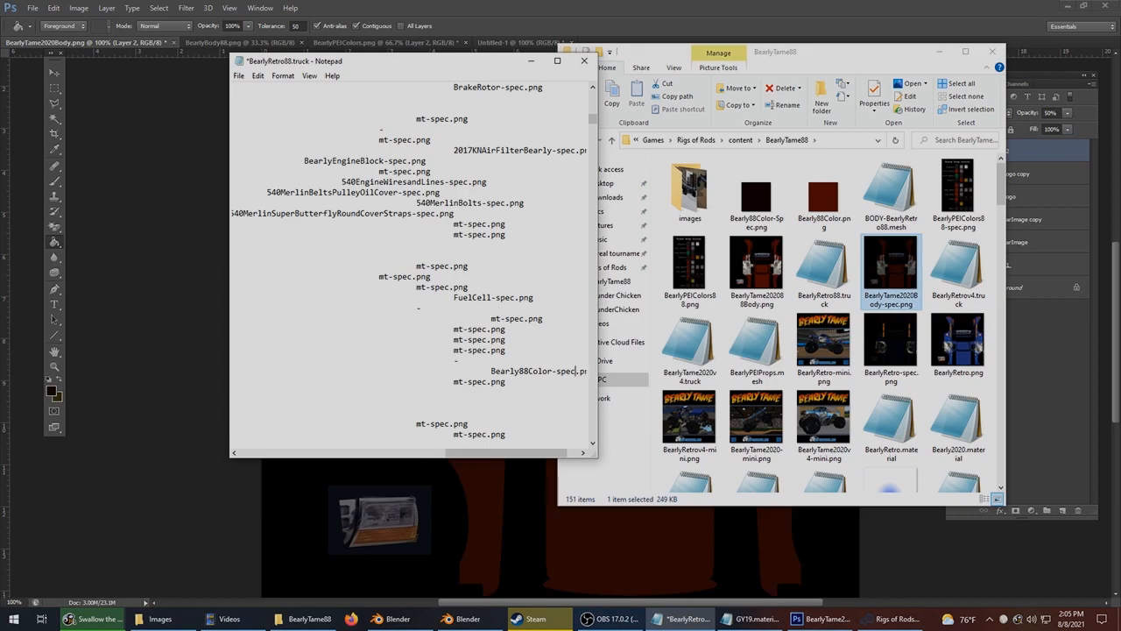
Reload the truck in Rigs of Rods again and inspect the recolored wheelie bar and the engine area.
left_click(889, 618)
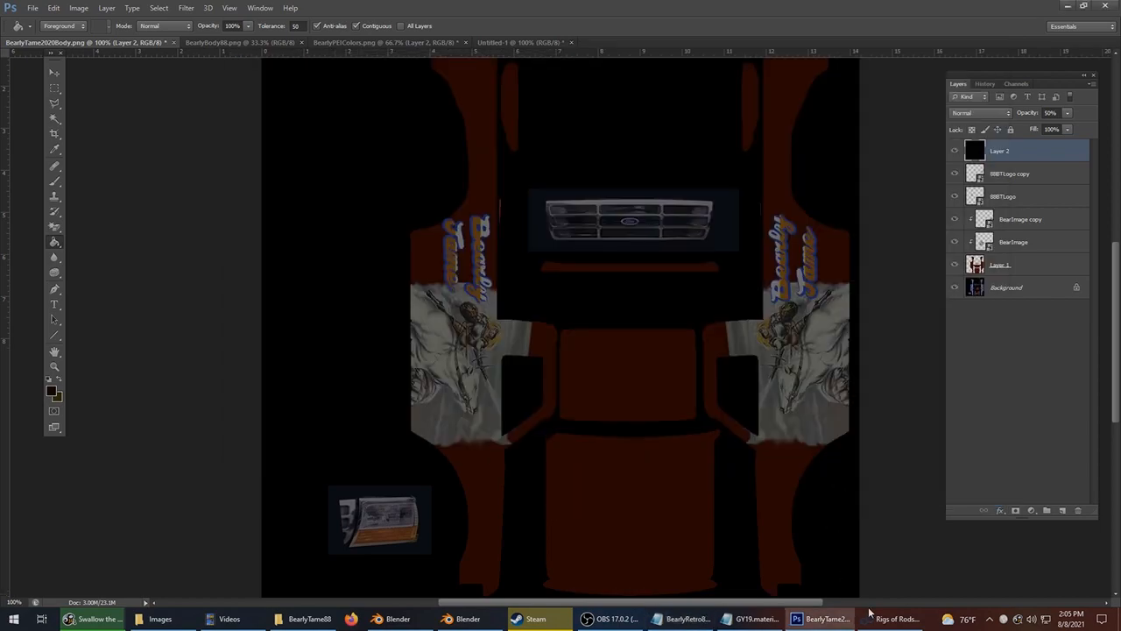
mouse_move(496, 37)
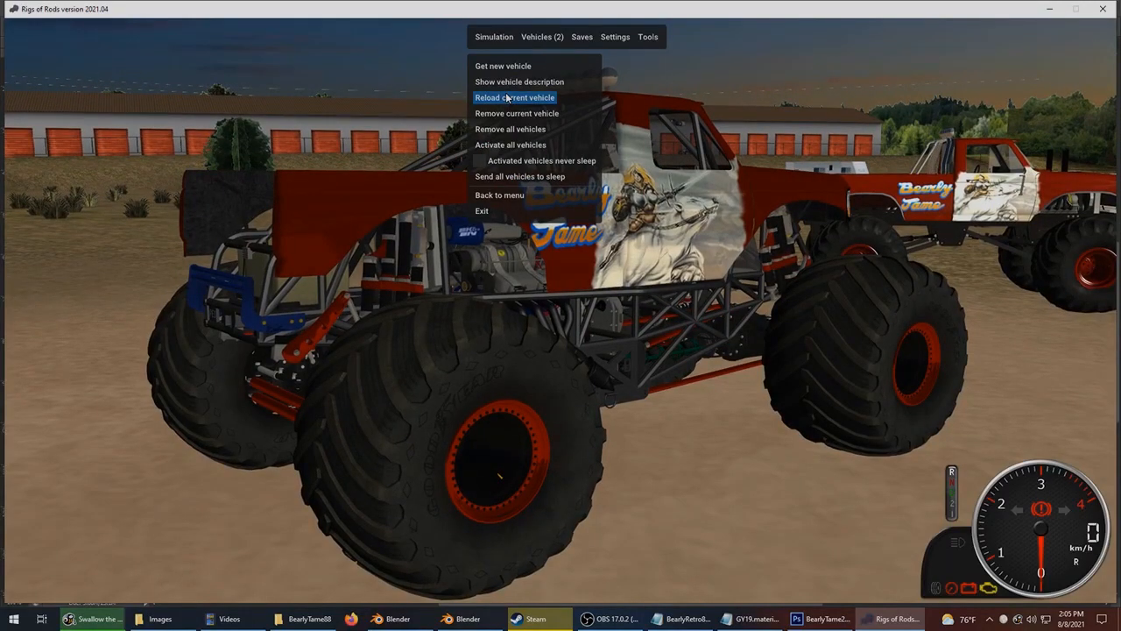
left_click(507, 98)
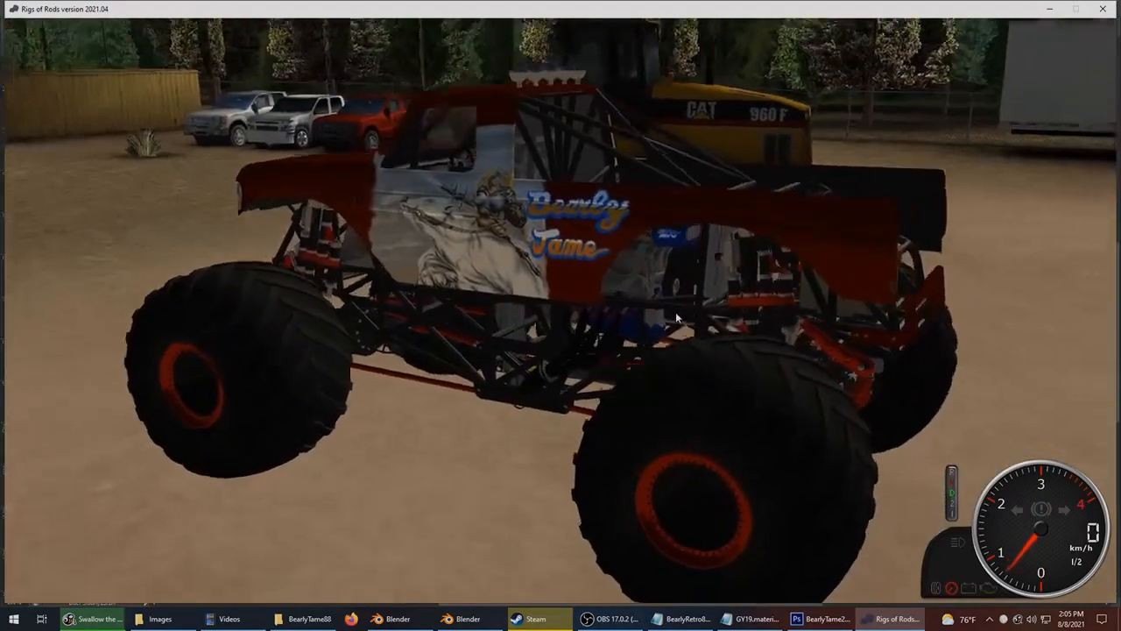
right_click_drag(675, 315, 1007, 366)
right_click_drag(874, 295, 840, 572)
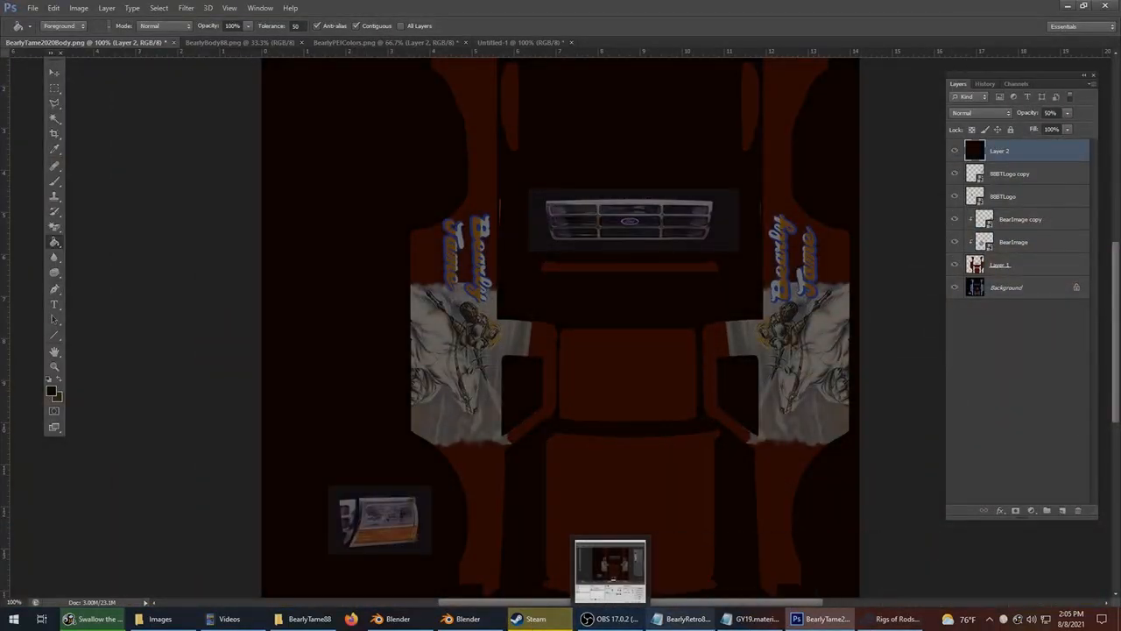
Check the Drivetrain materials in BearlyRetro88.truck and open BearlyEngineBlock-spec.png from the BearlyTame88 folder in Photoshop.
left_click(684, 618)
left_click_drag(478, 448, 260, 442)
scroll(287, 243, "up", 2)
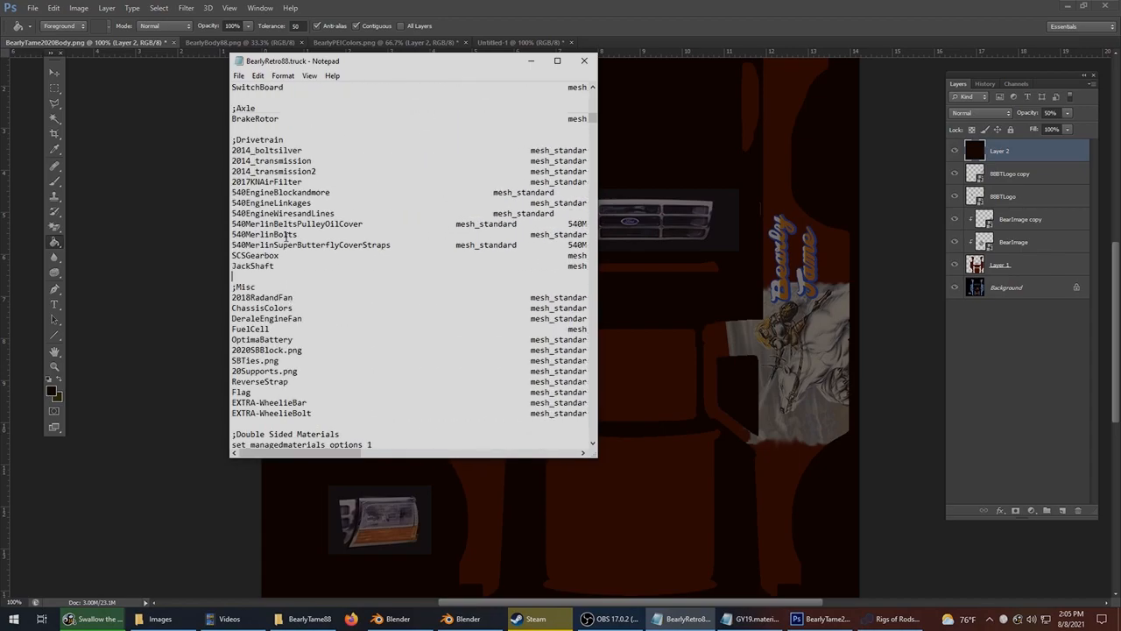
left_click(311, 618)
scroll(890, 351, "down", 3)
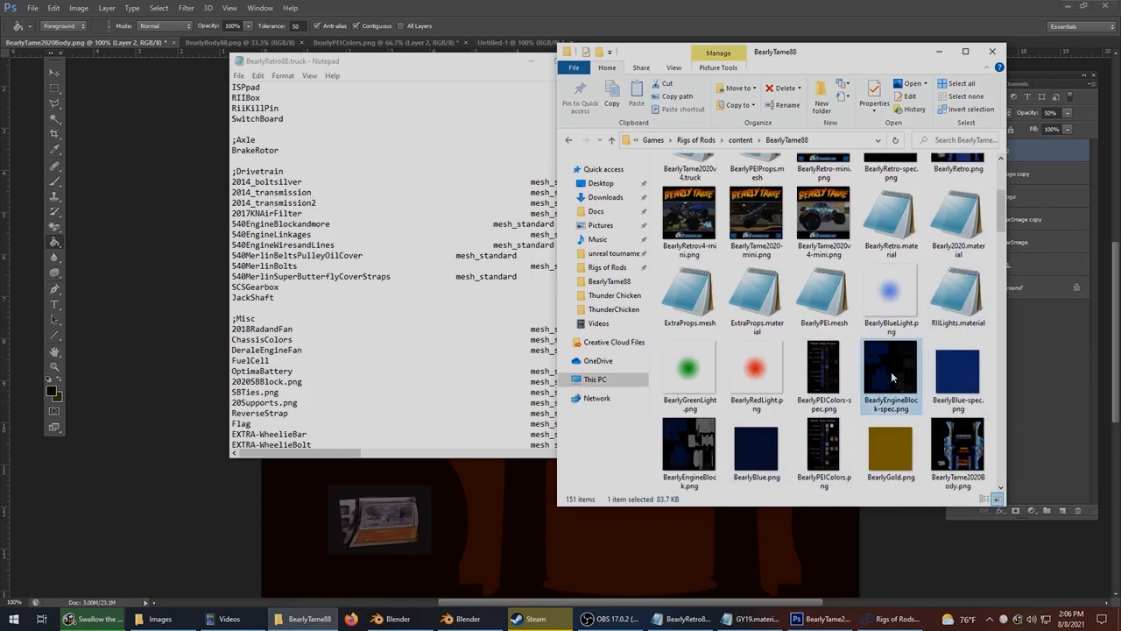
left_click(1066, 5)
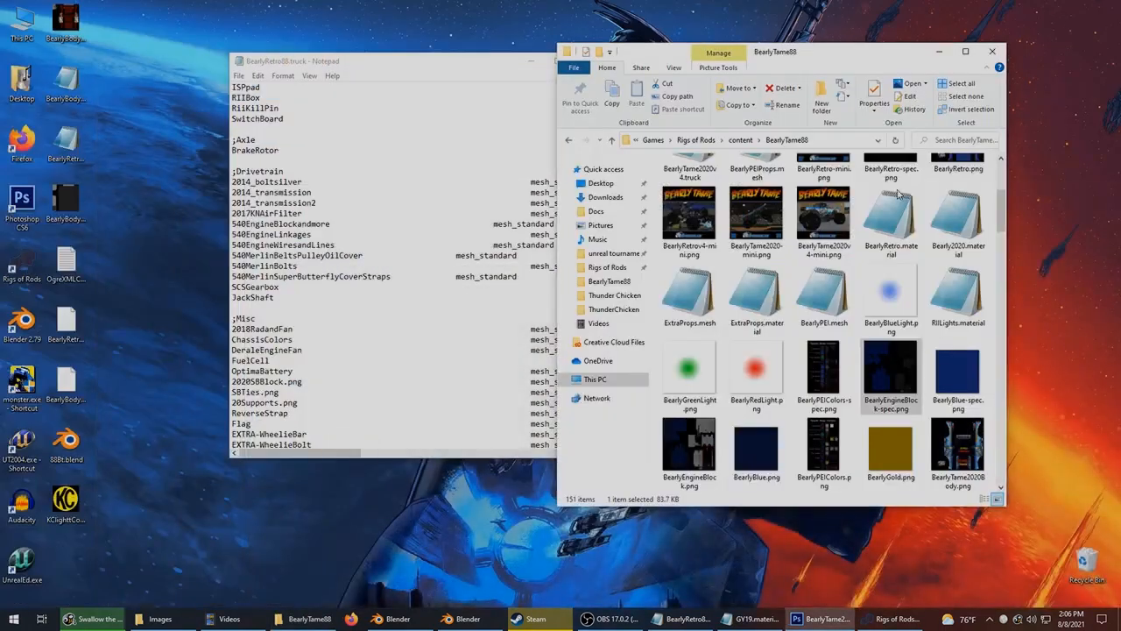
left_click_drag(893, 381, 31, 226)
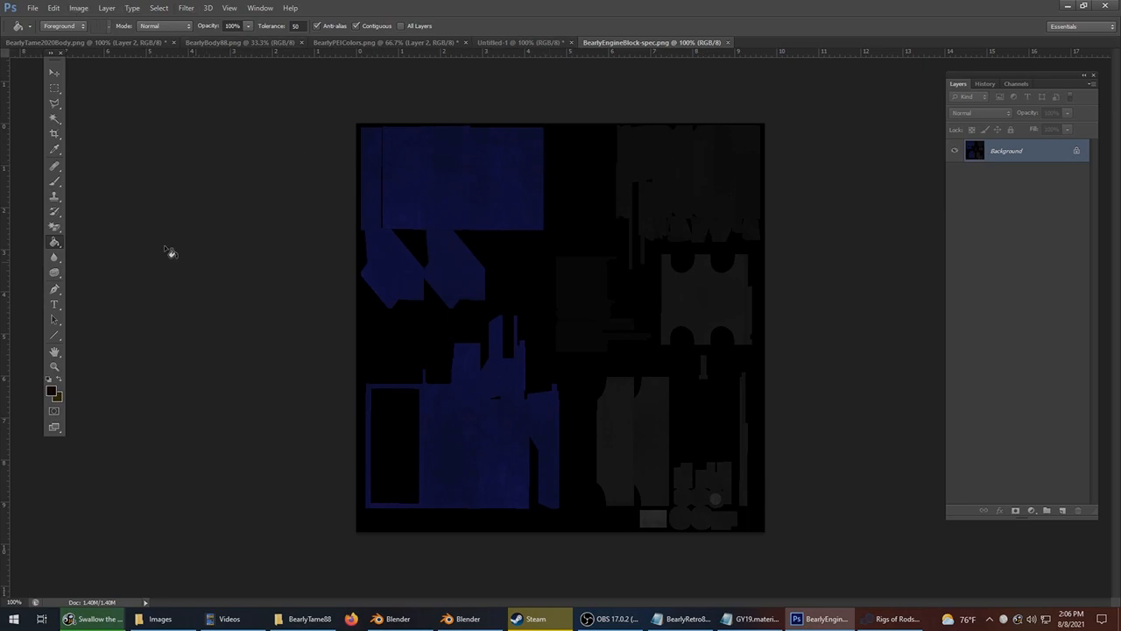
left_click(88, 7)
mouse_move(98, 40)
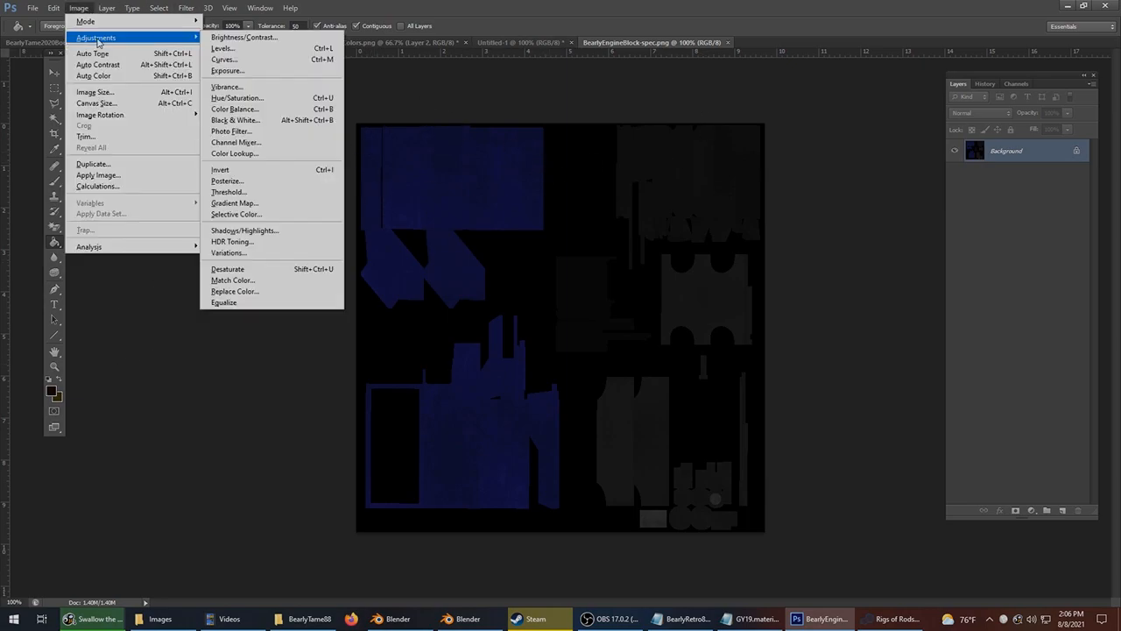
left_click(249, 99)
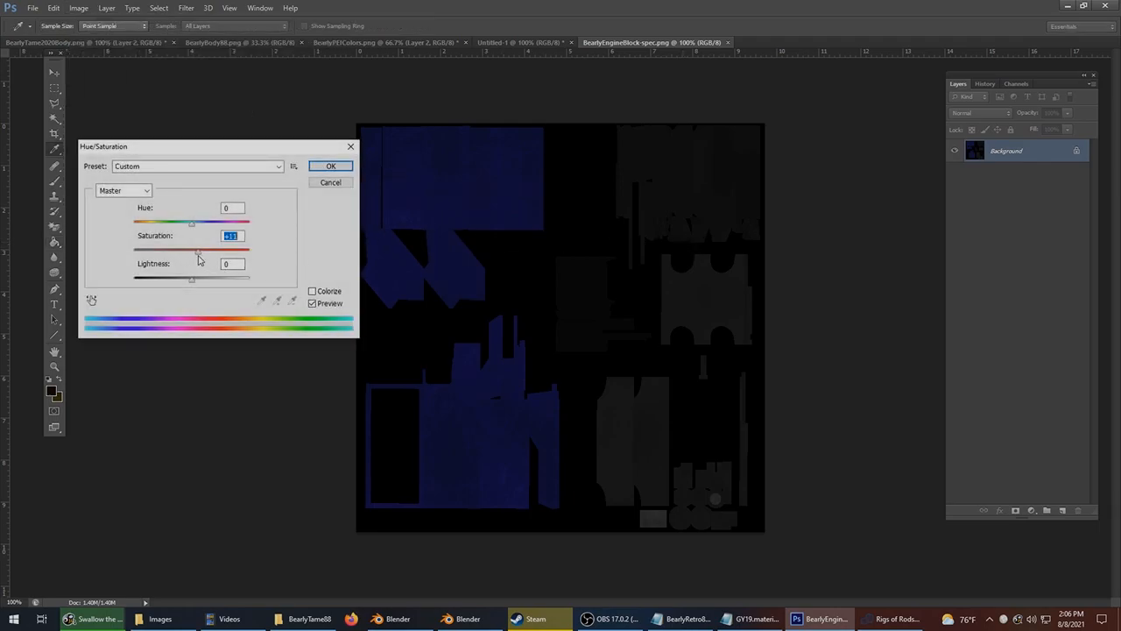
left_click(309, 292)
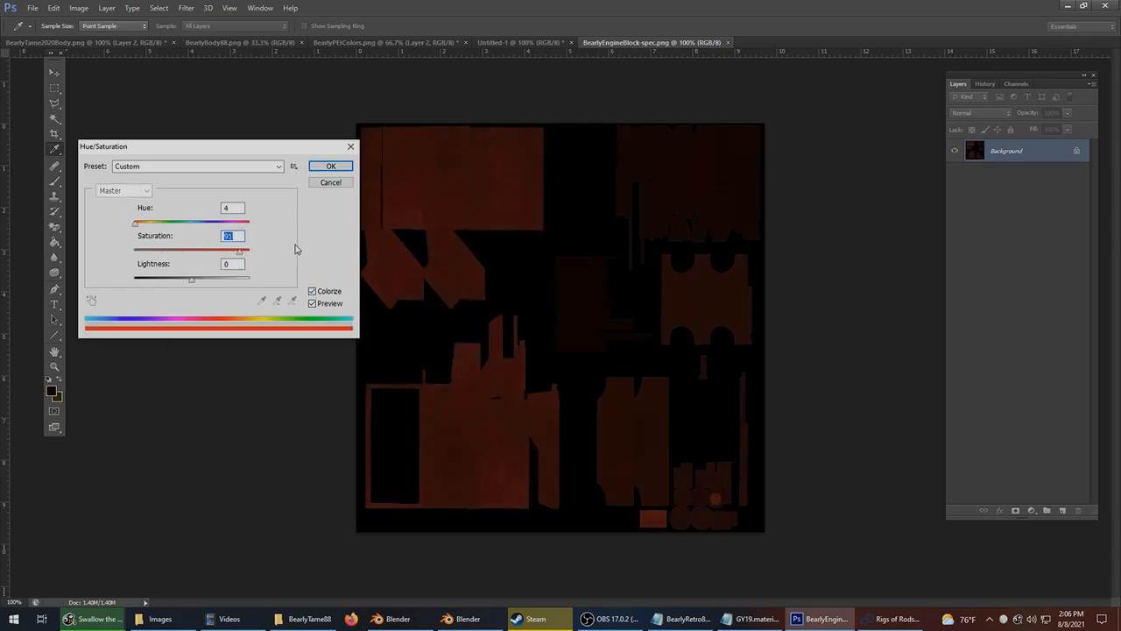
left_click(329, 182)
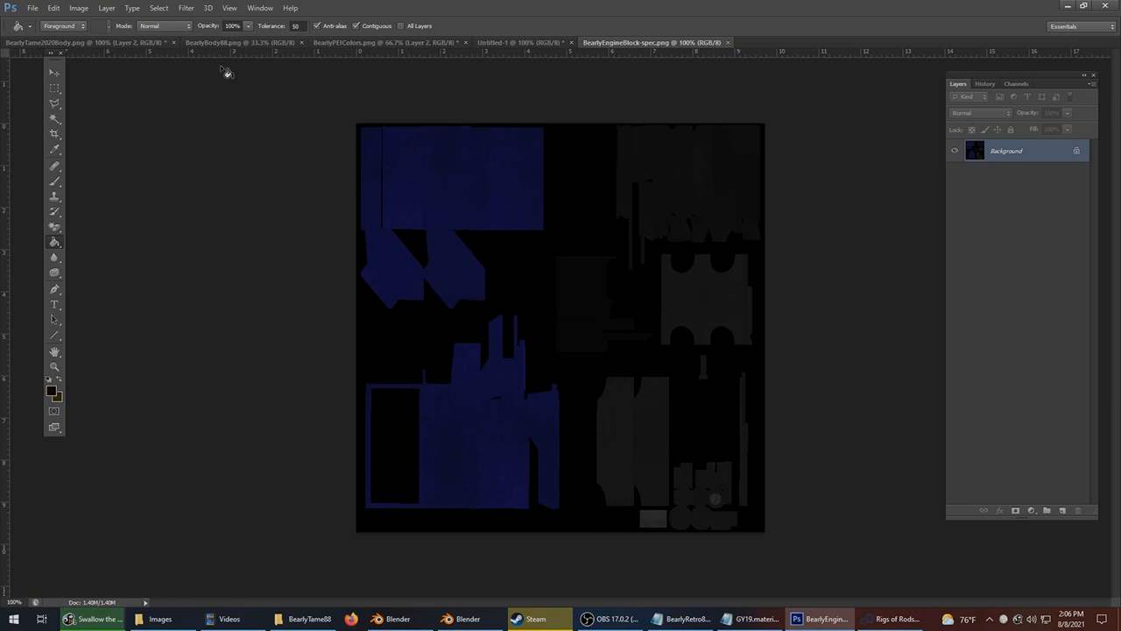
Select only the blue parts of the engine block specular map and colorize them red with hue 4 and saturation 100.
left_click(54, 88)
left_click_drag(356, 124, 547, 572)
left_click(59, 26)
left_click_drag(519, 369, 566, 575)
left_click(78, 8)
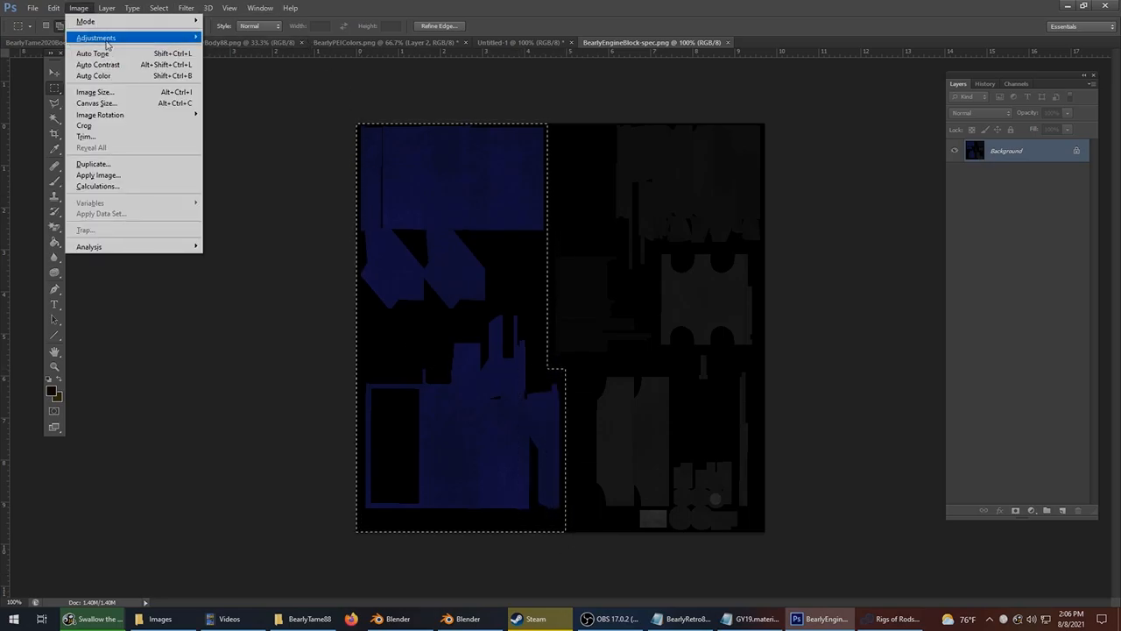
mouse_move(106, 42)
left_click(272, 99)
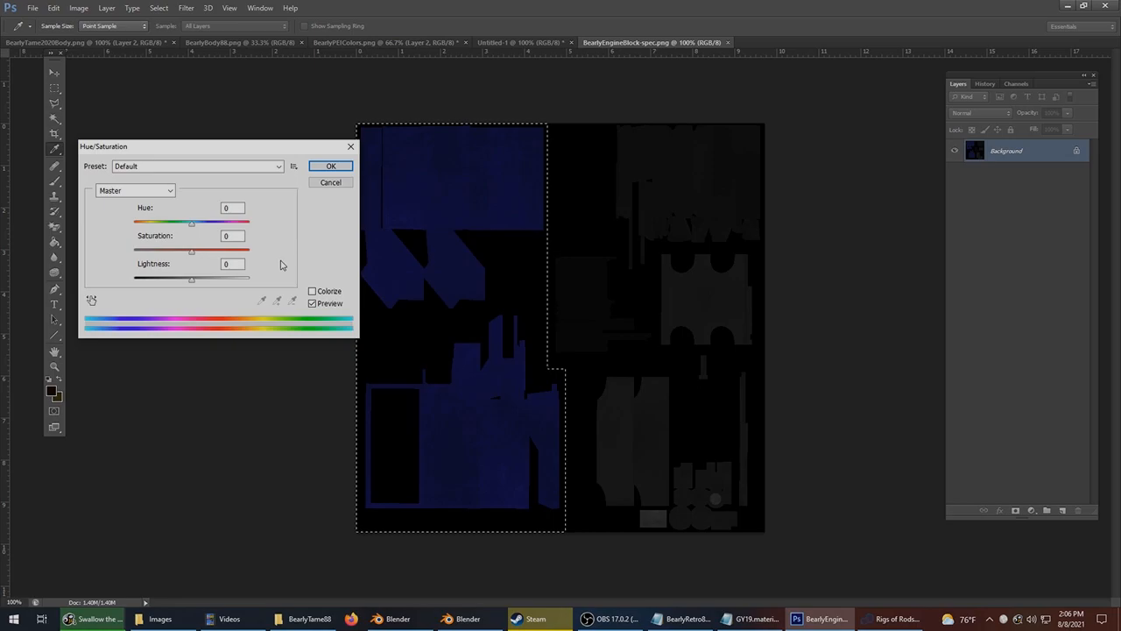
left_click(313, 291)
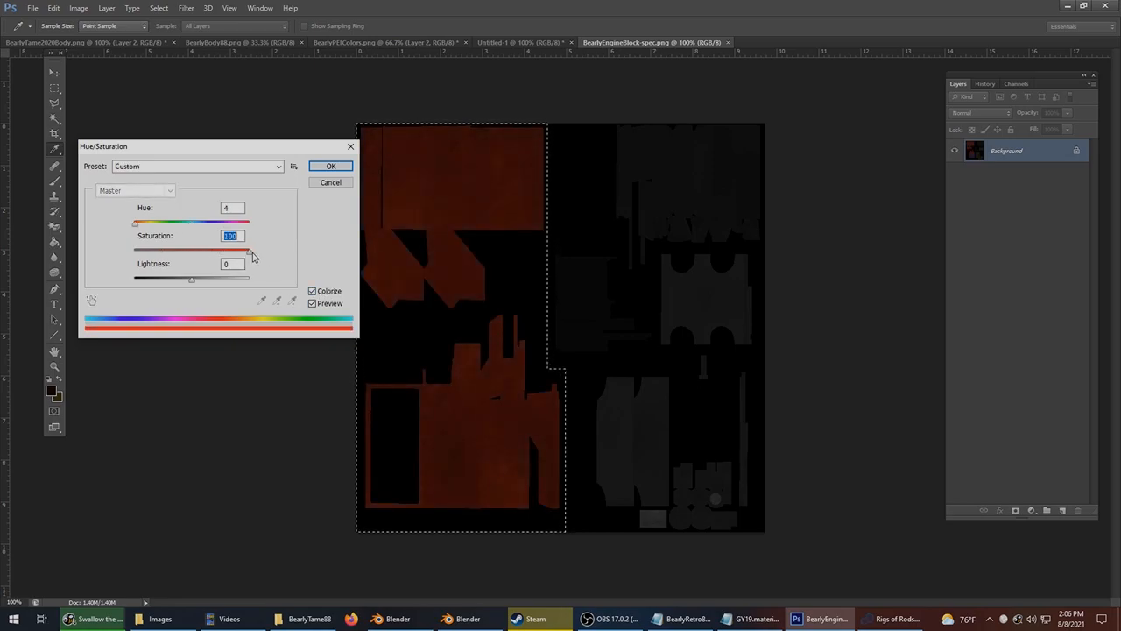
left_click(324, 168)
left_click(30, 8)
left_click(70, 170)
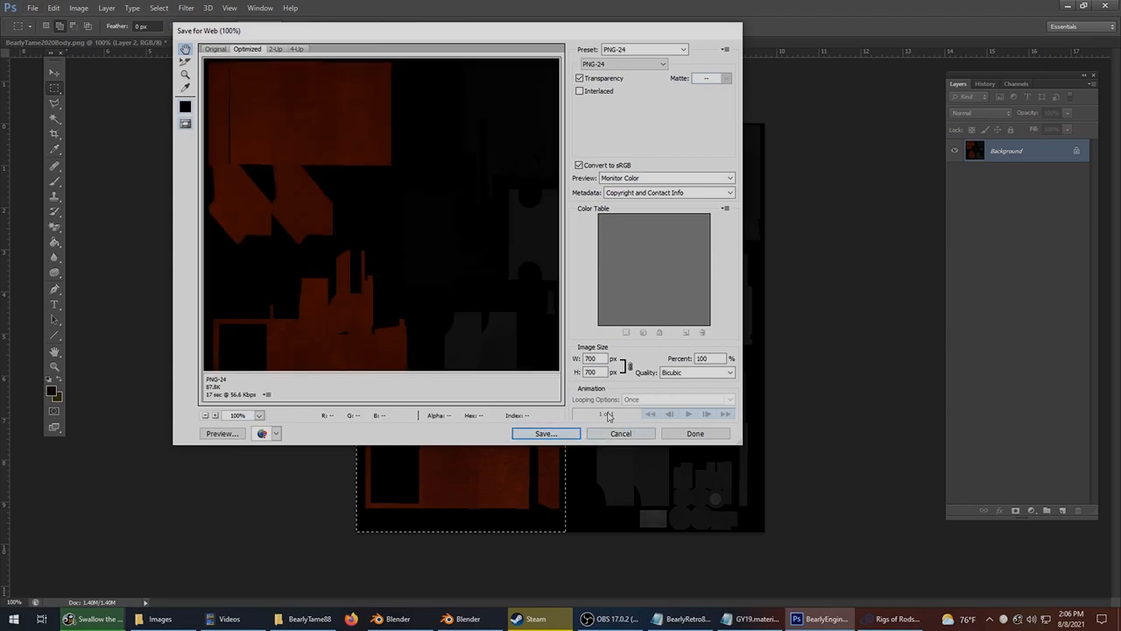
left_click(604, 434)
Open BearlyEngineBlock.png from the BearlyTame88 folder in Photoshop alongside its specular map.
left_click(822, 619)
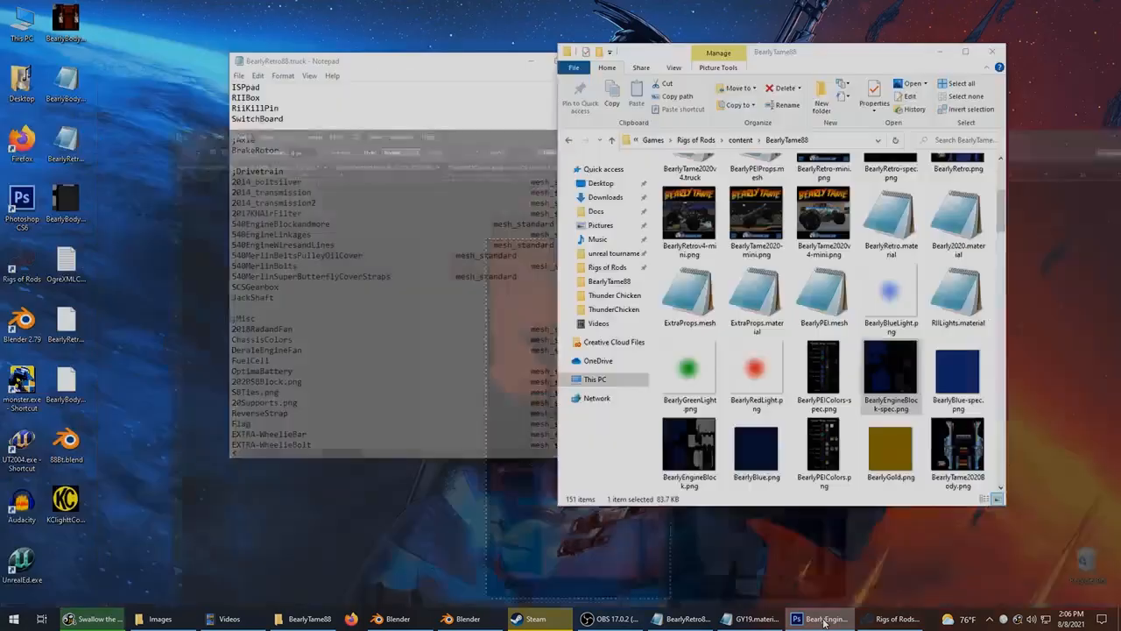
scroll(824, 368, "down", 3)
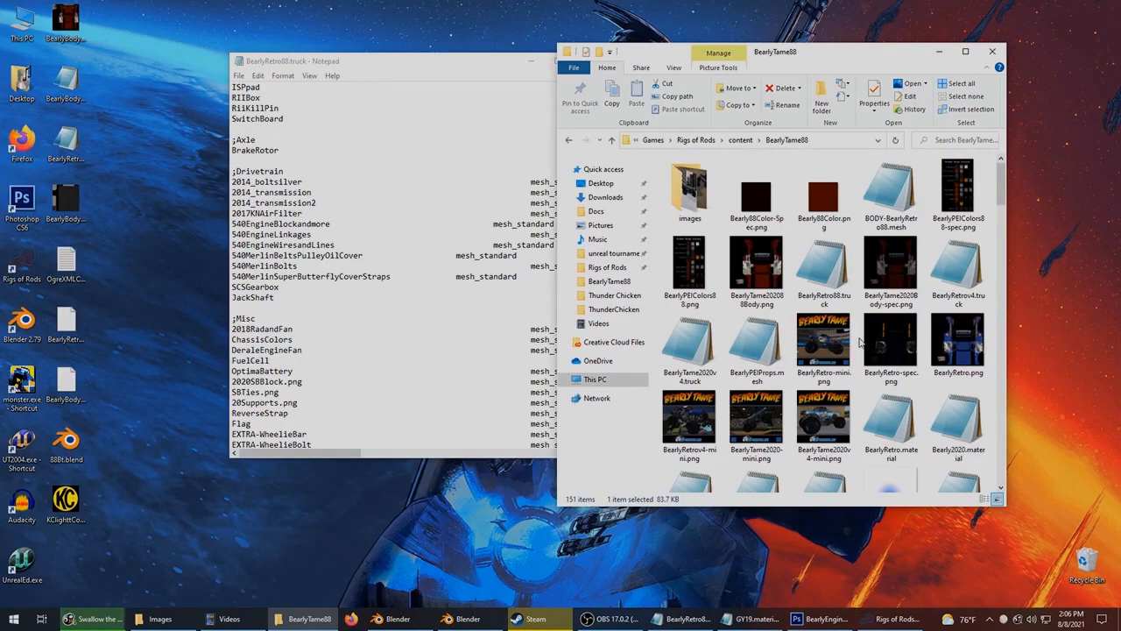
scroll(920, 360, "up", 3)
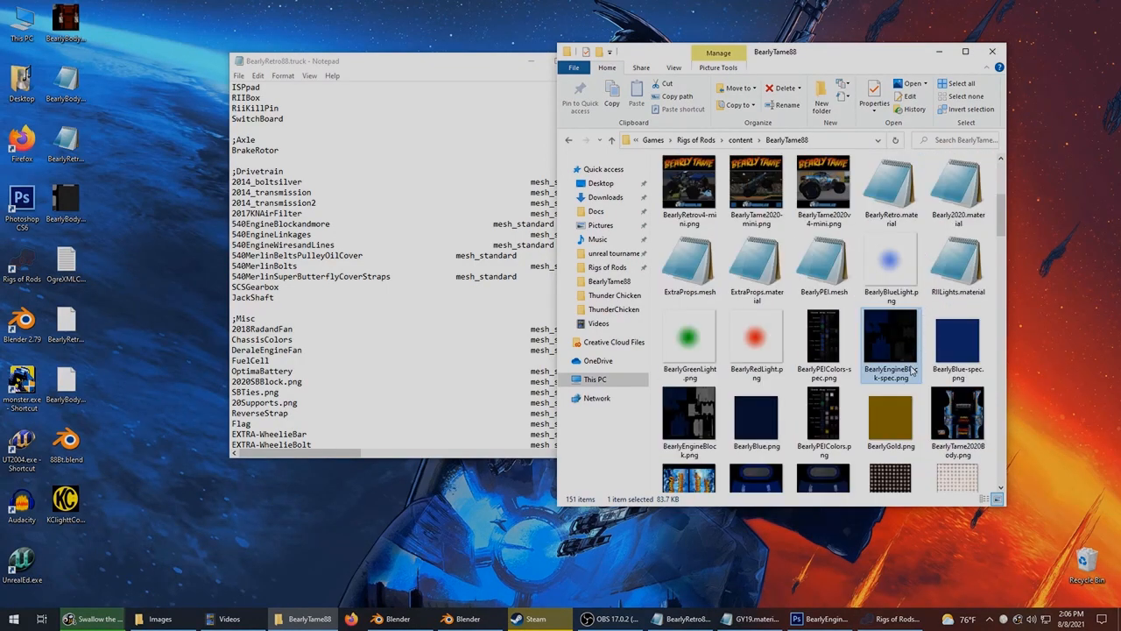
left_click(688, 435)
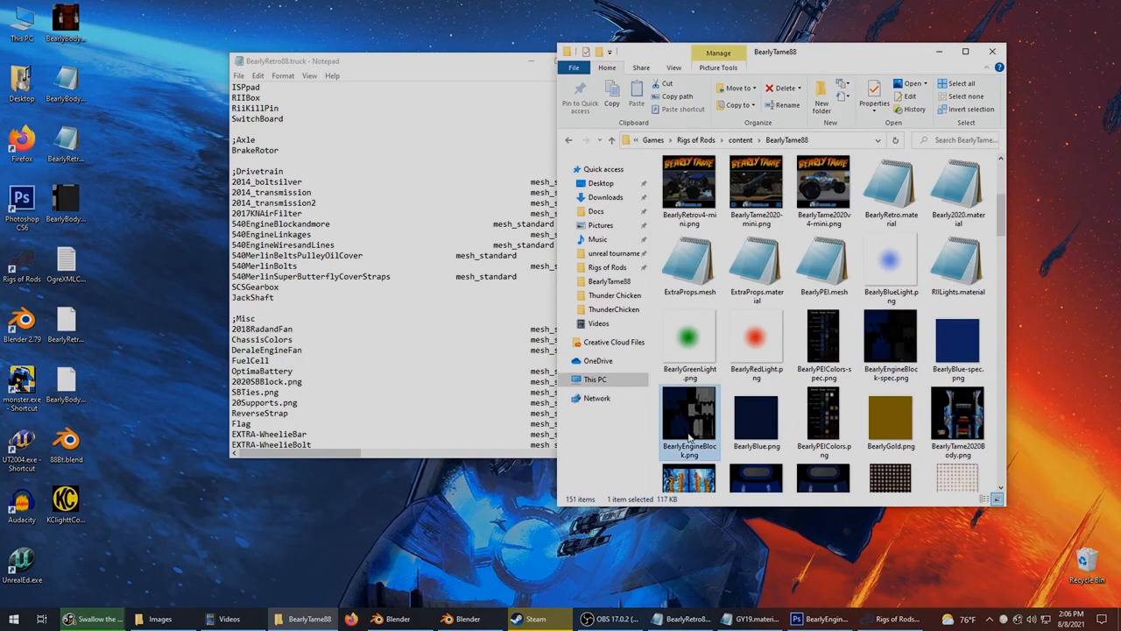
left_click_drag(700, 437, 27, 210)
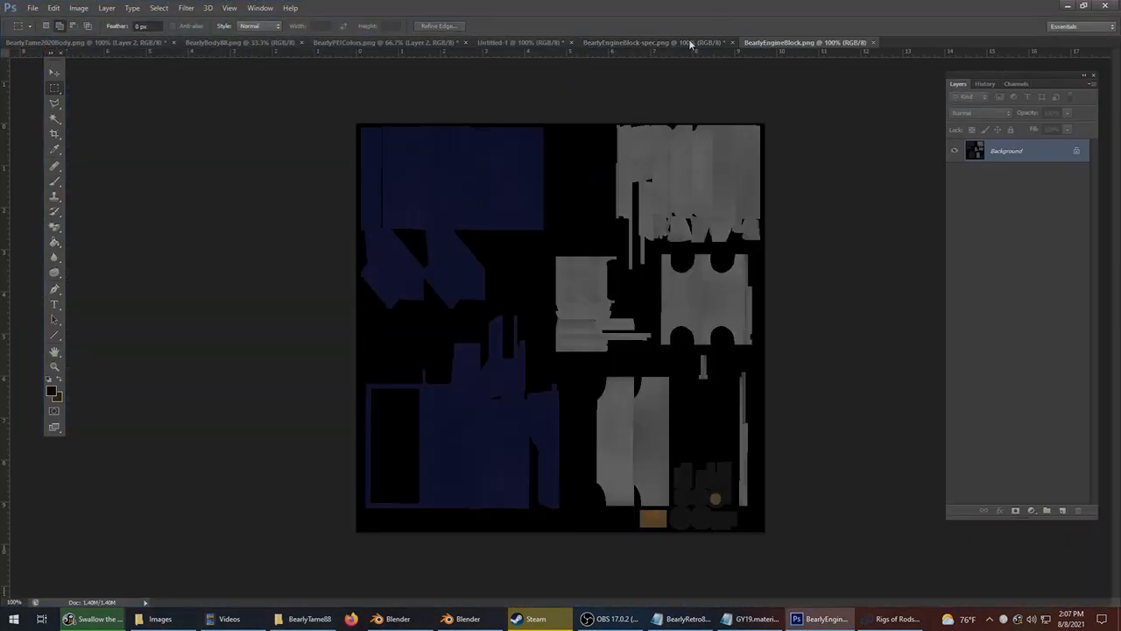
Compare the engine block texture with its specular map before and after the recolor, leaving the specular map at its Hue/Saturation state.
left_click(690, 43)
left_click(782, 43)
left_click(700, 44)
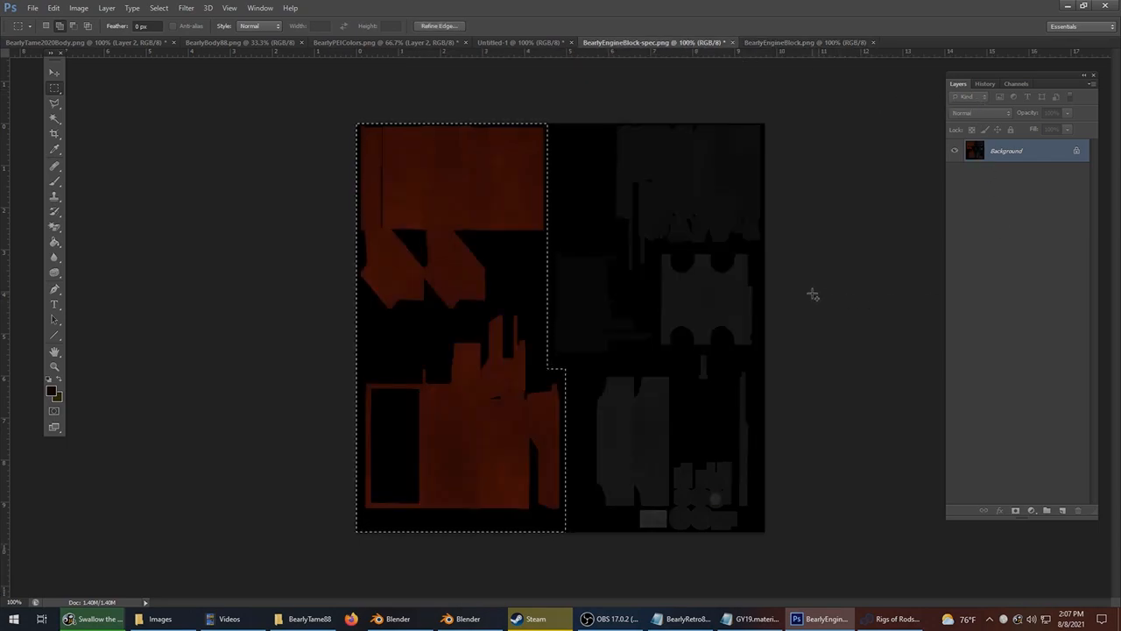
left_click(984, 85)
left_click(999, 133)
left_click(794, 43)
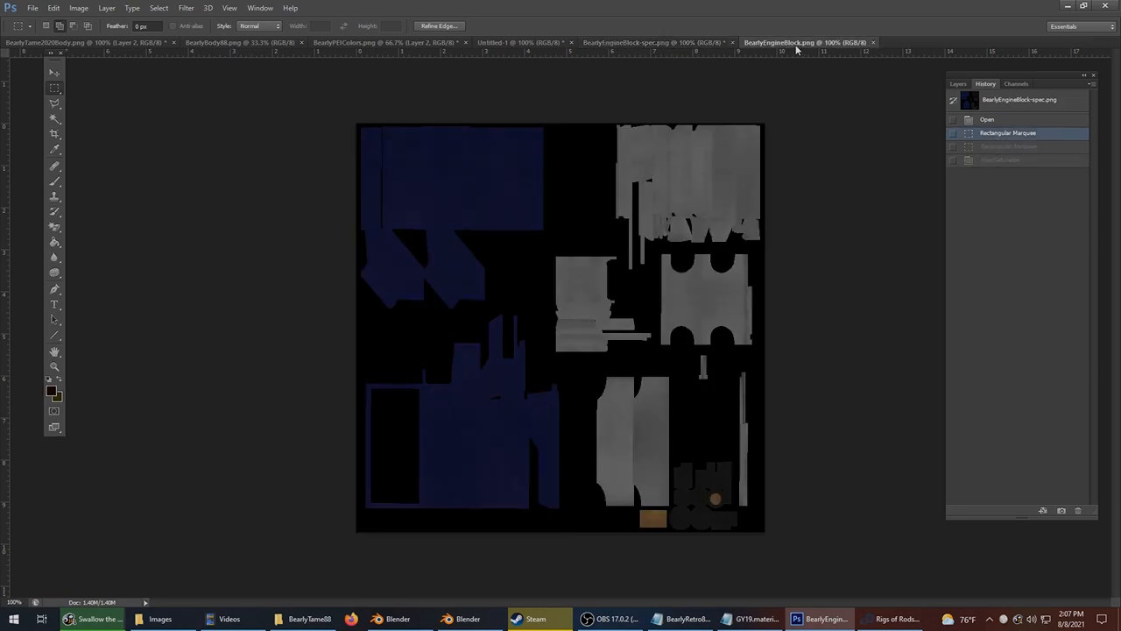
left_click(679, 44)
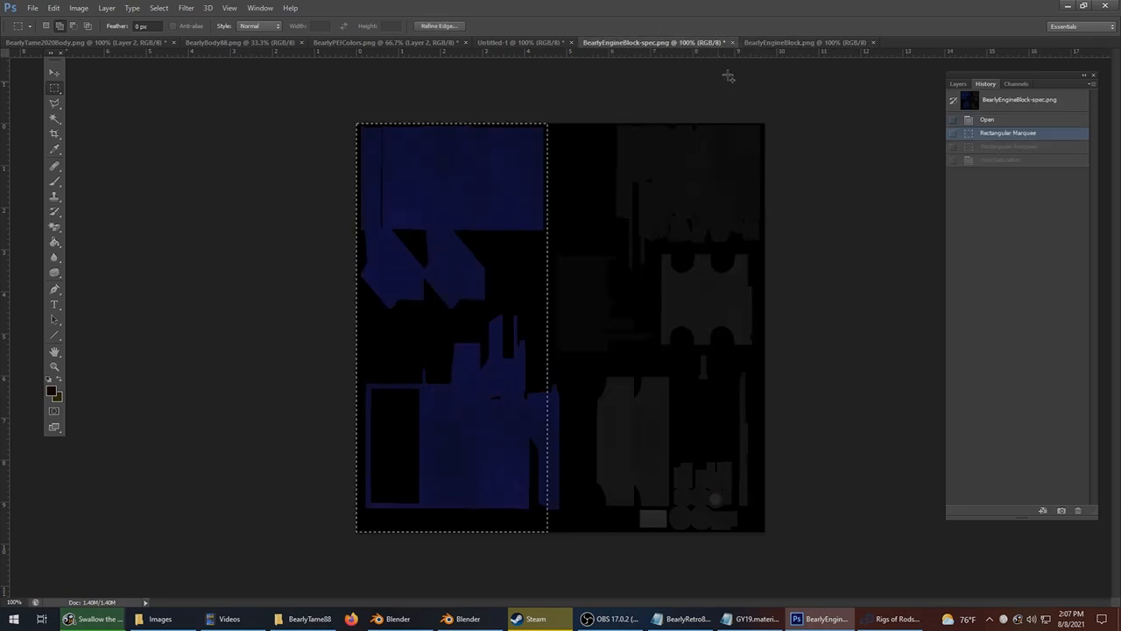
left_click(996, 160)
Select the blue parts of BearlyEngineBlock.png and colorize them red with hue 4 and saturation 86.
left_click(798, 43)
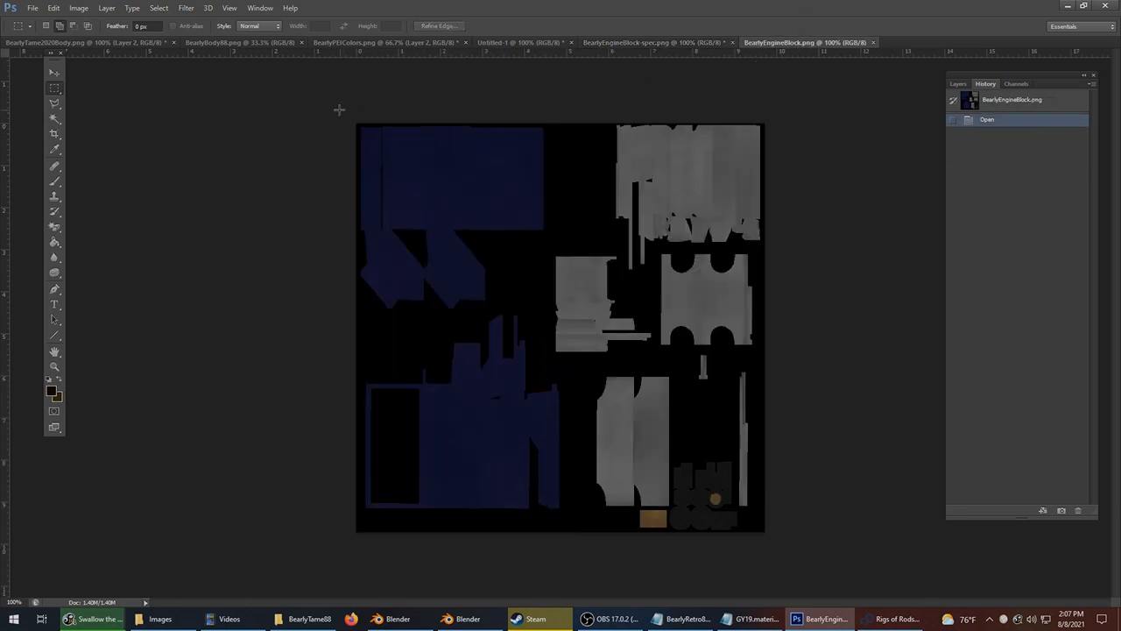
left_click_drag(503, 556, 568, 383)
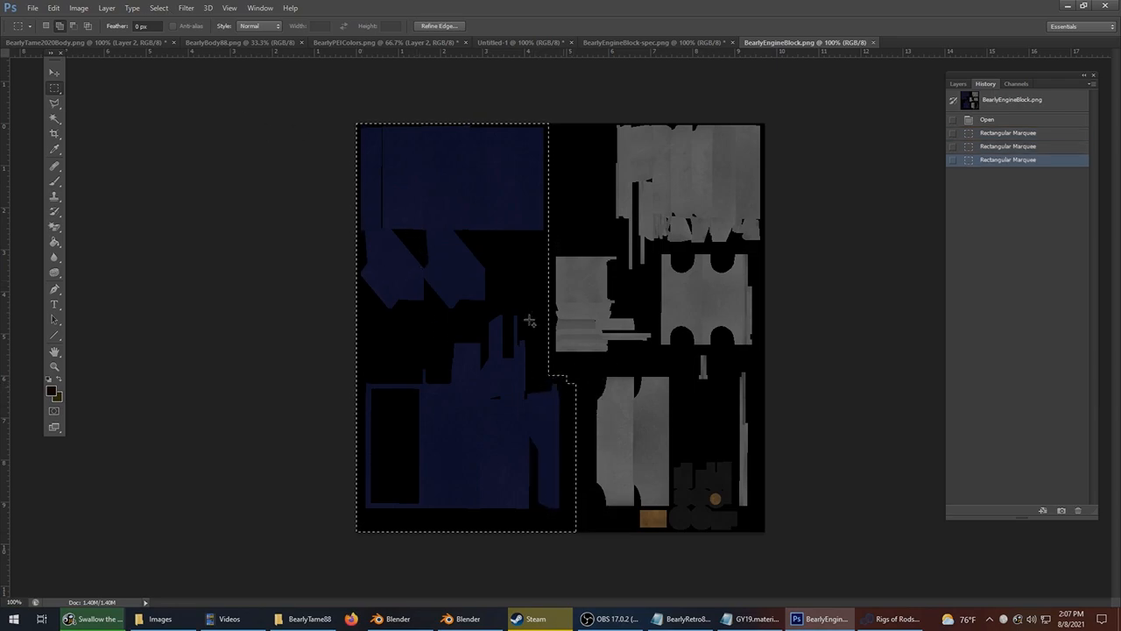
left_click(72, 10)
mouse_move(98, 39)
left_click(252, 97)
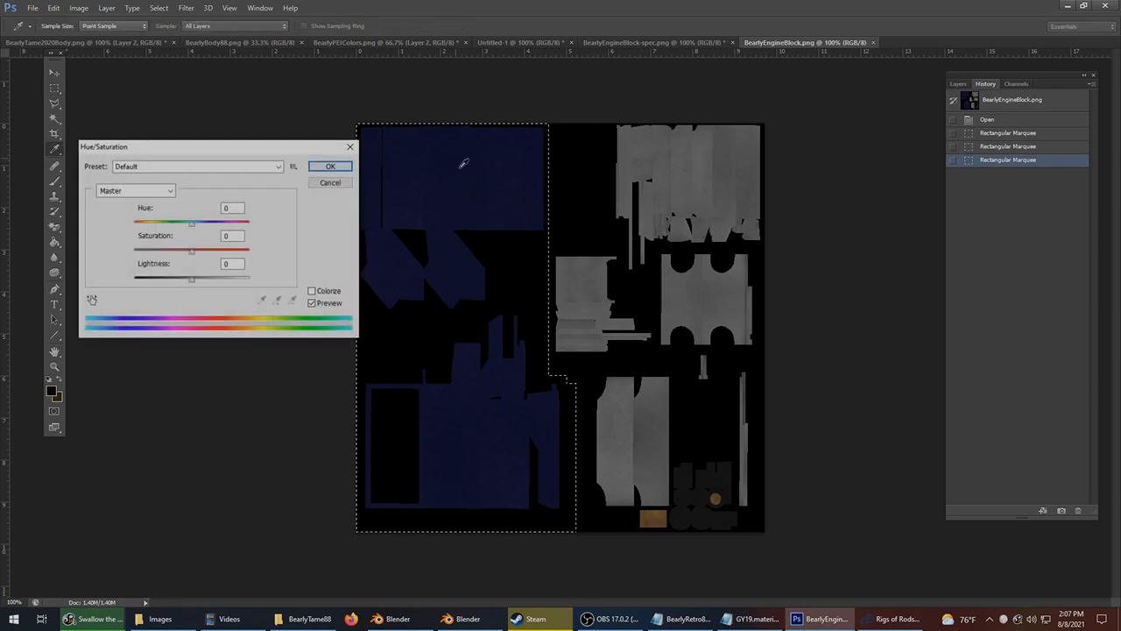
left_click(312, 290)
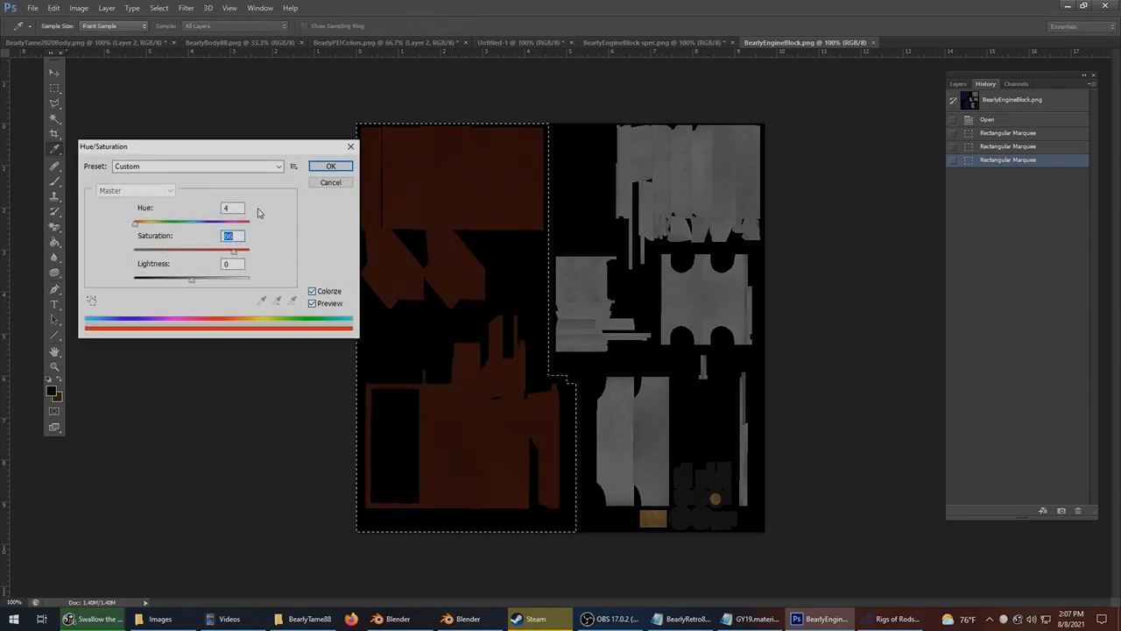
left_click(339, 168)
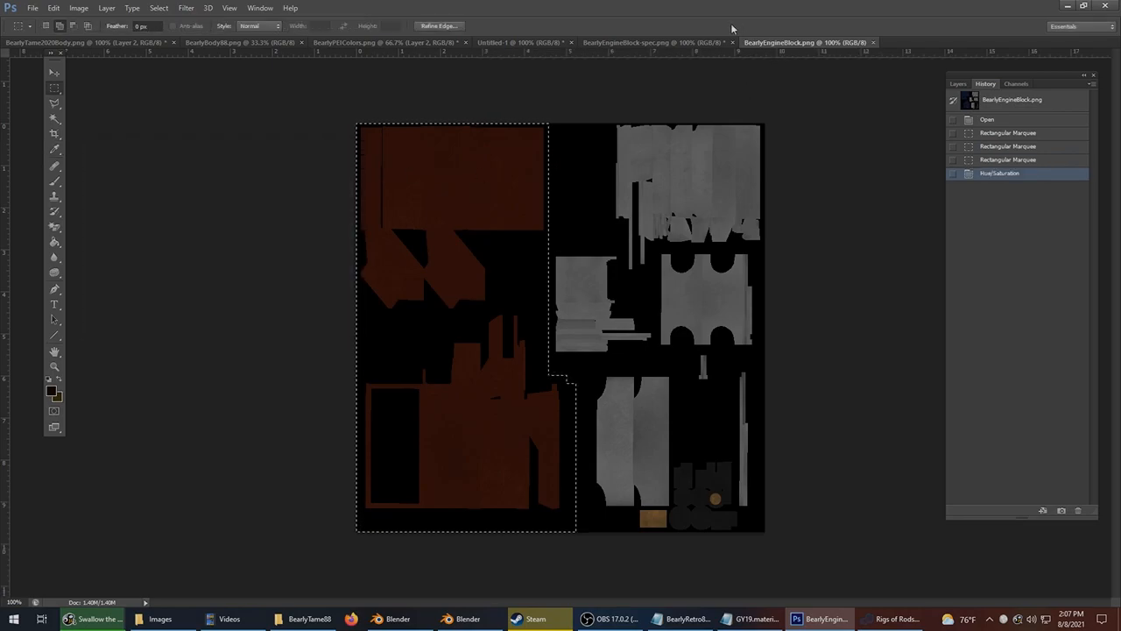
Export the recolored engine block texture for web as a separate PNG-24 file in the BearlyTame88 folder.
left_click(713, 42)
left_click(780, 43)
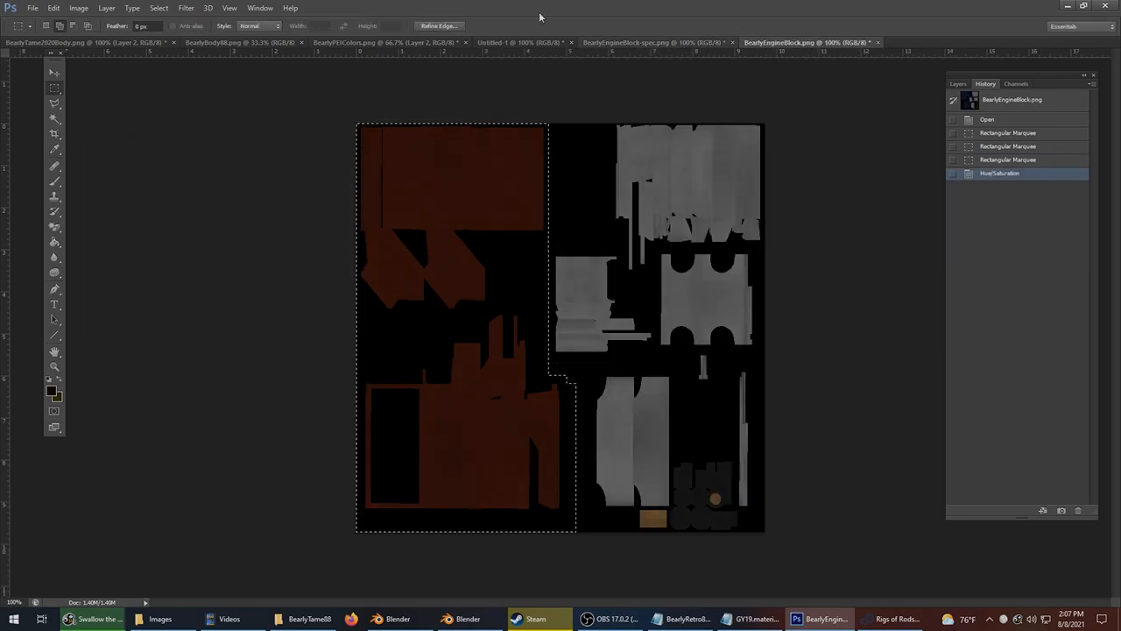
left_click(32, 8)
left_click(88, 172)
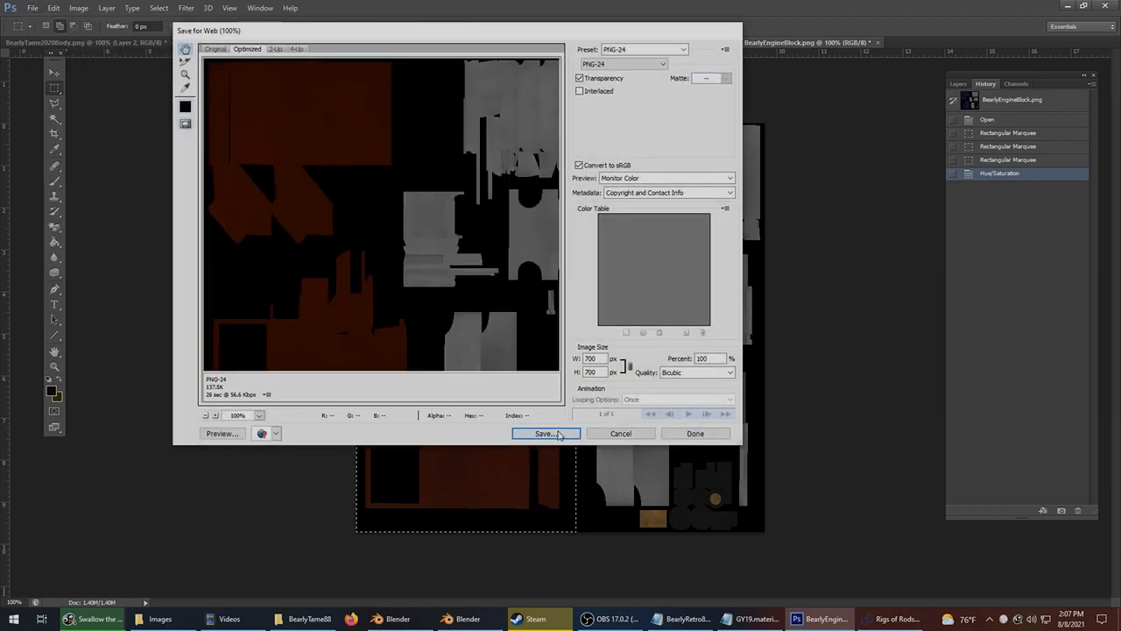
left_click(541, 434)
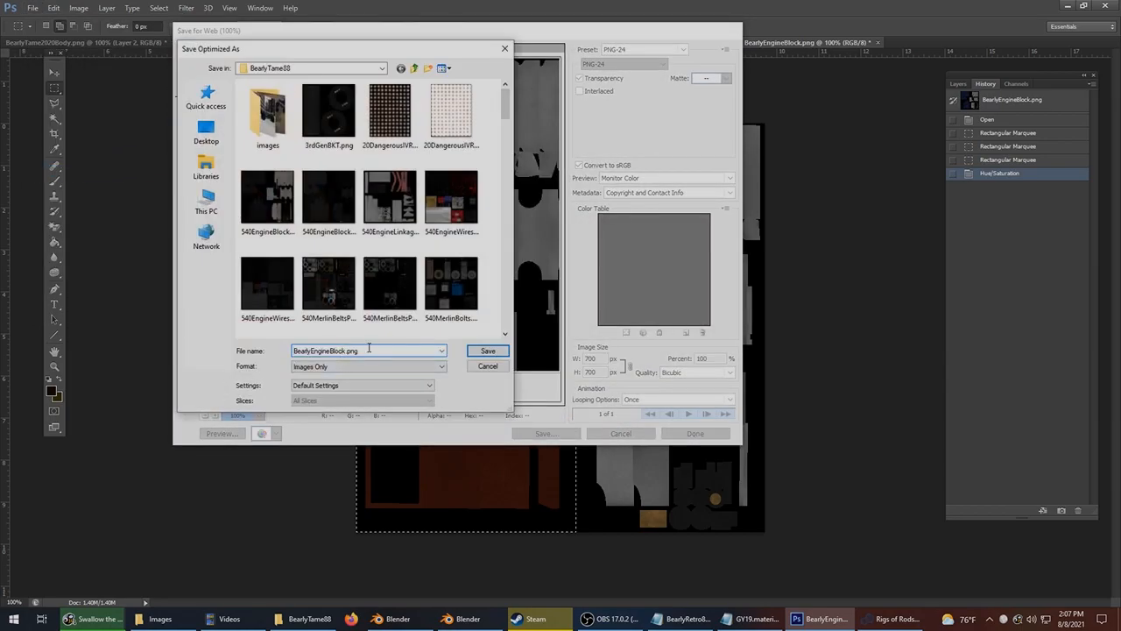
left_click(488, 351)
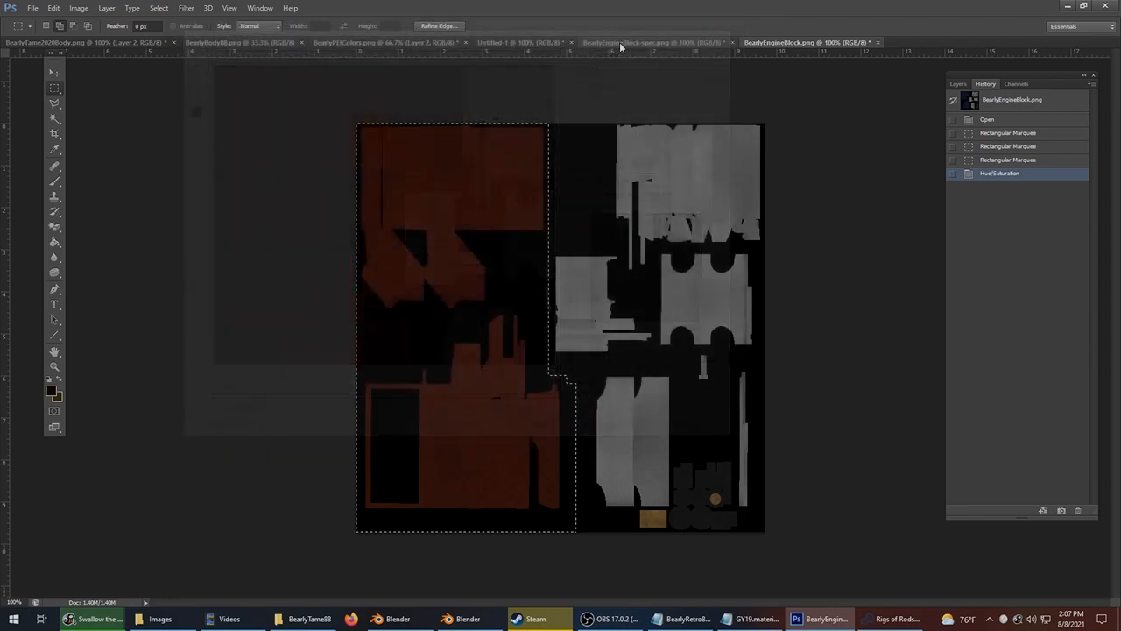
Export the recolored engine block specular map for web as a separate PNG-24 file in the BearlyTame88 folder.
left_click(620, 42)
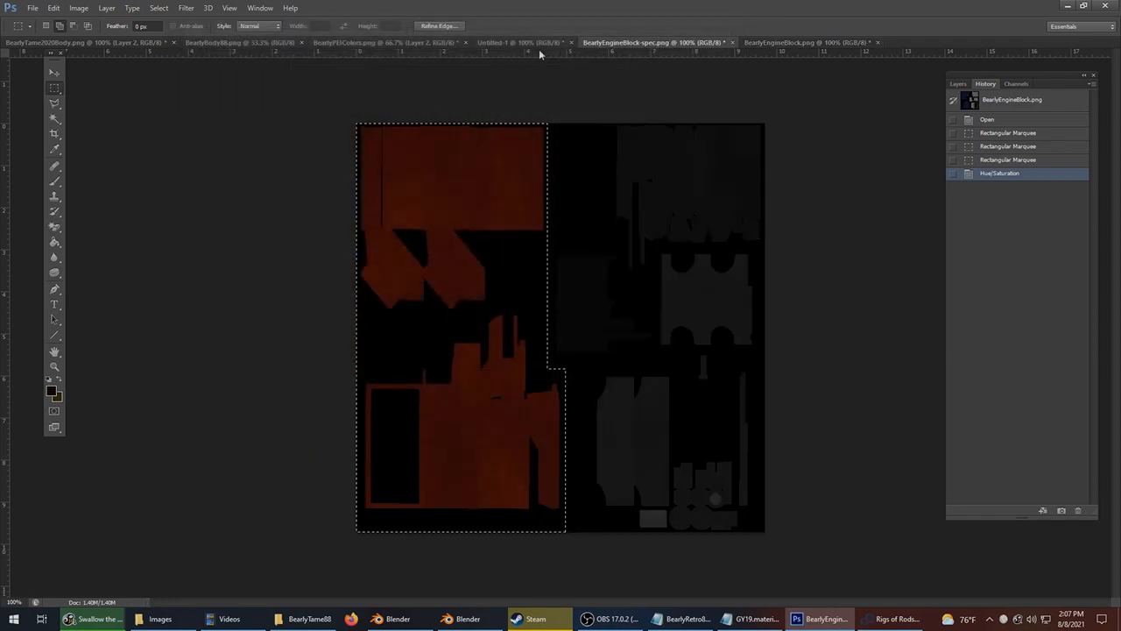
left_click(35, 8)
left_click(57, 170)
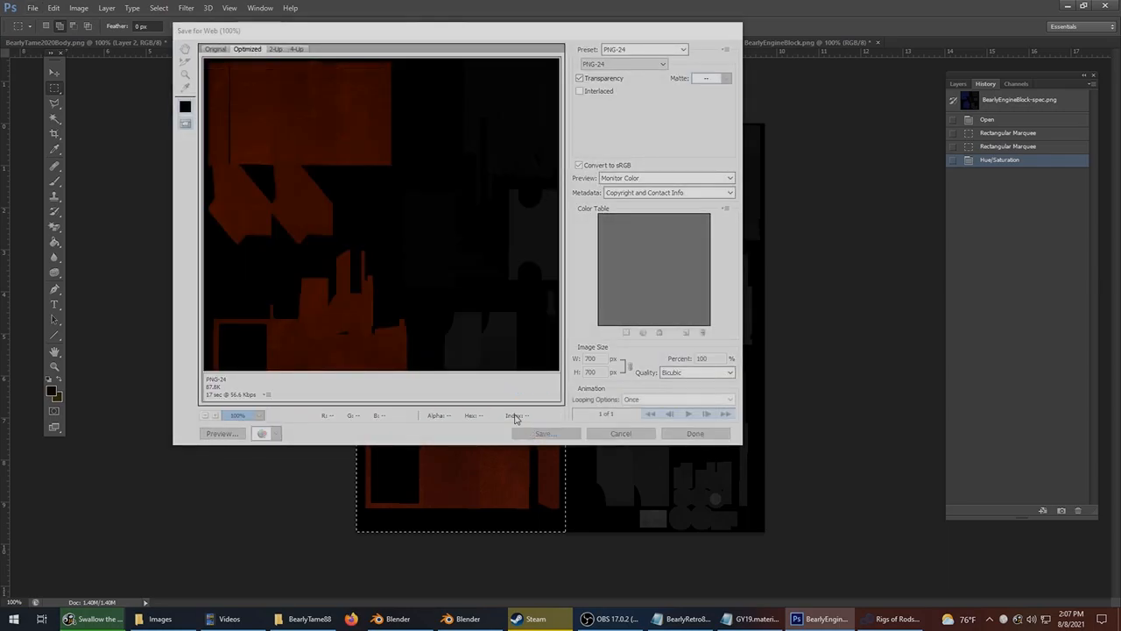
left_click(345, 351)
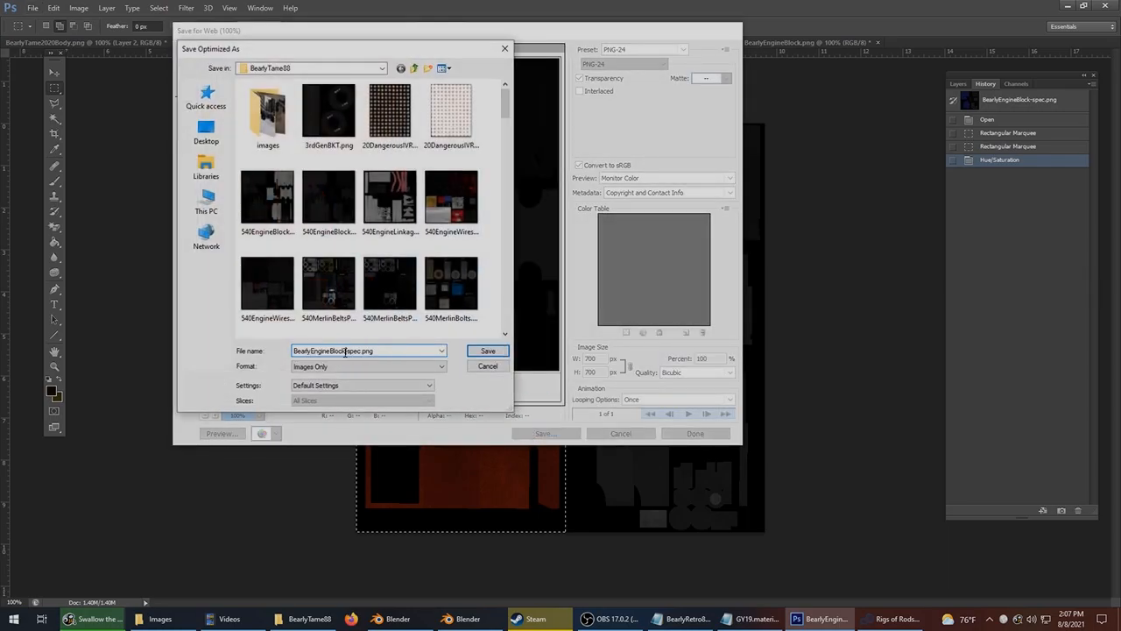
left_click(488, 351)
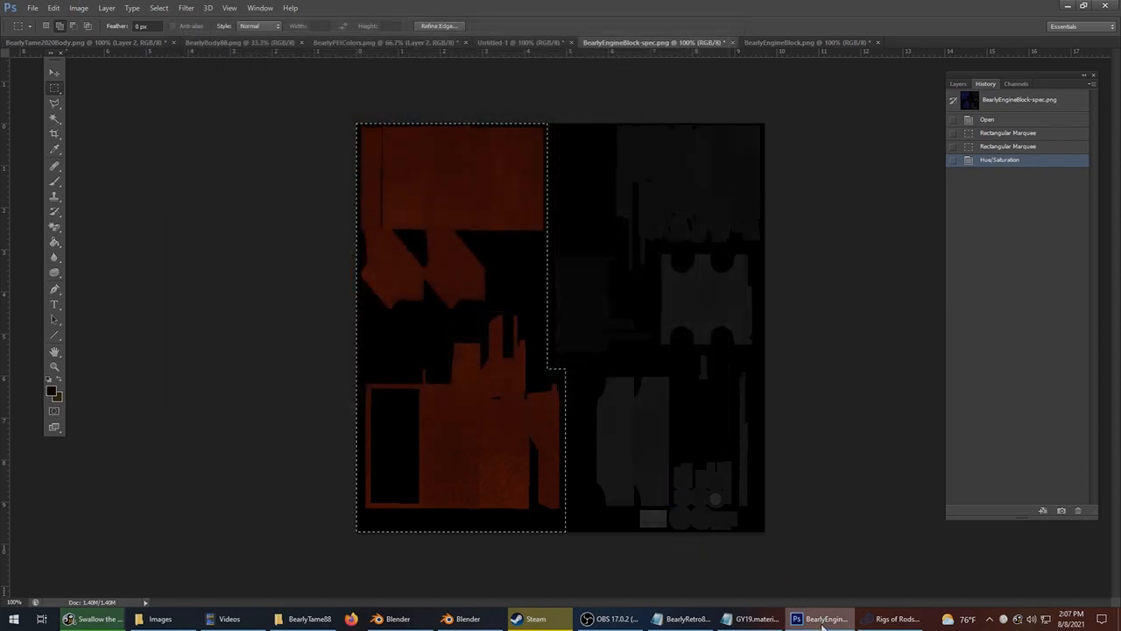
Point the 540EngineBlockandmore entry in BearlyRetro88.truck to BearlyEngineBLock88.png and BearlyEngineBlock88-spec.png, and save the file.
left_click(822, 619)
left_click(381, 345)
scroll(449, 303, "down", 3)
scroll(450, 303, "up", 3)
scroll(390, 252, "down", 3)
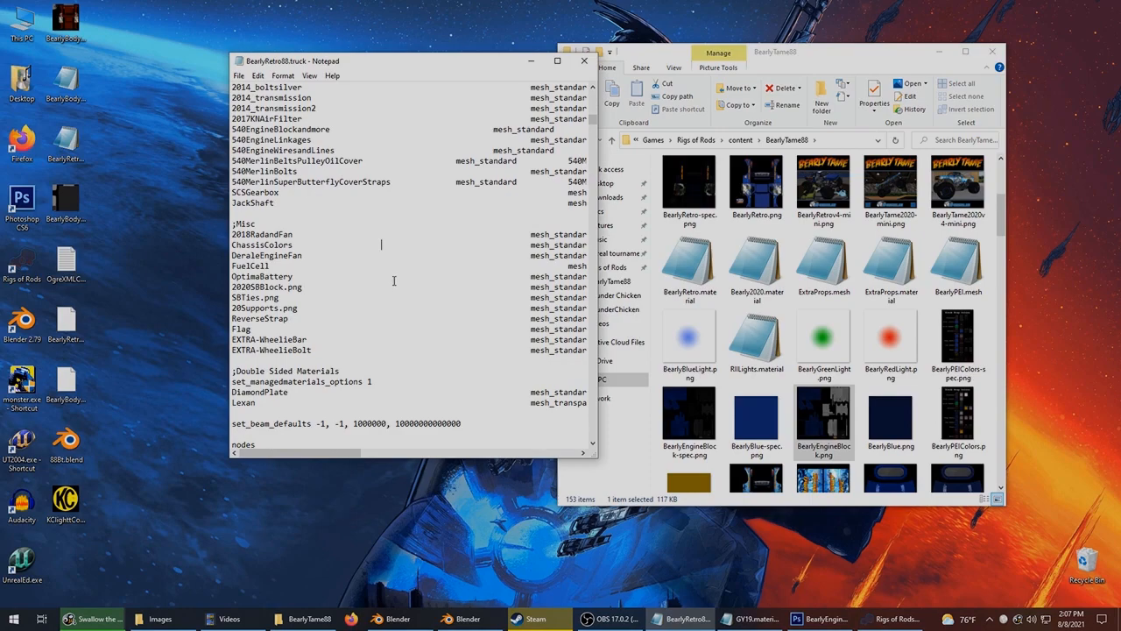
scroll(303, 255, "up", 3)
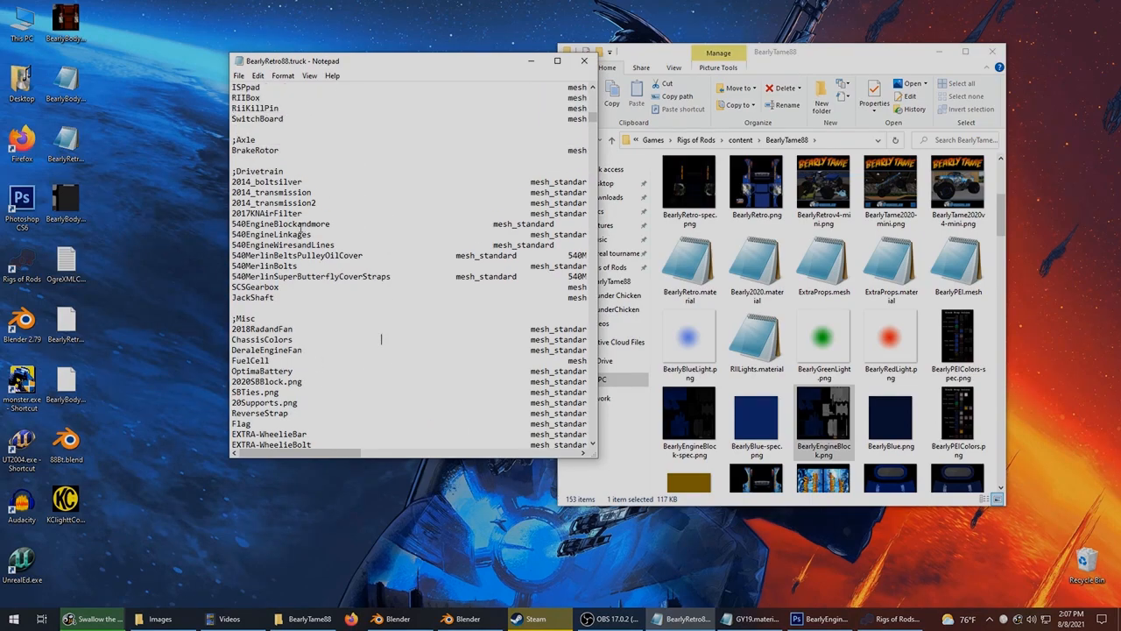
triple_click(232, 226)
left_click_drag(317, 453, 477, 455)
left_click(324, 226)
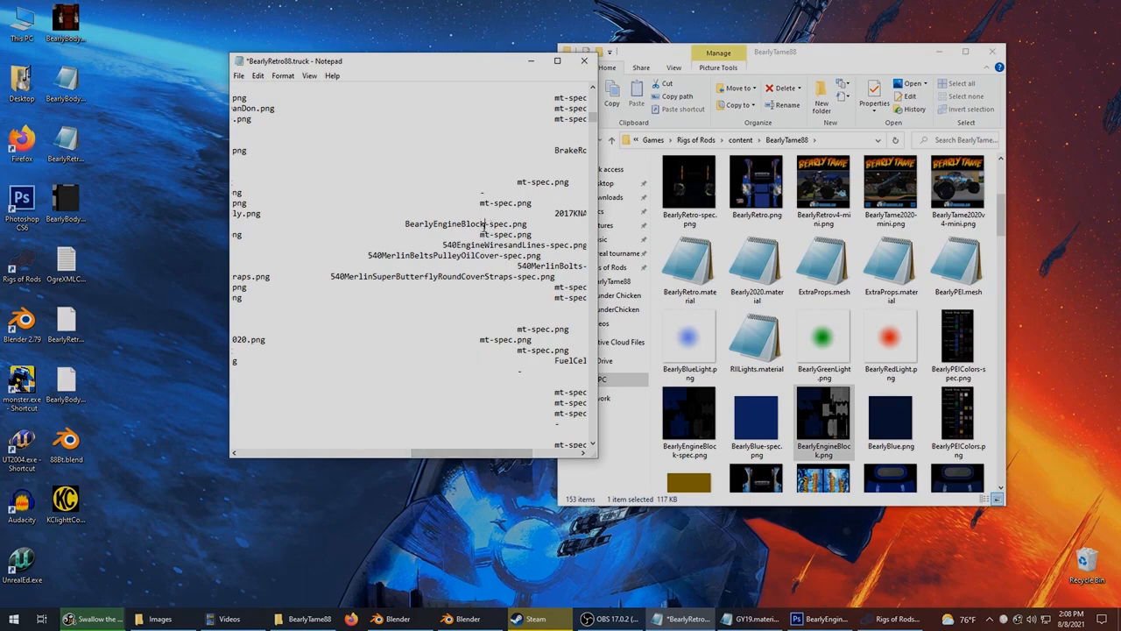
key("ctrl+s")
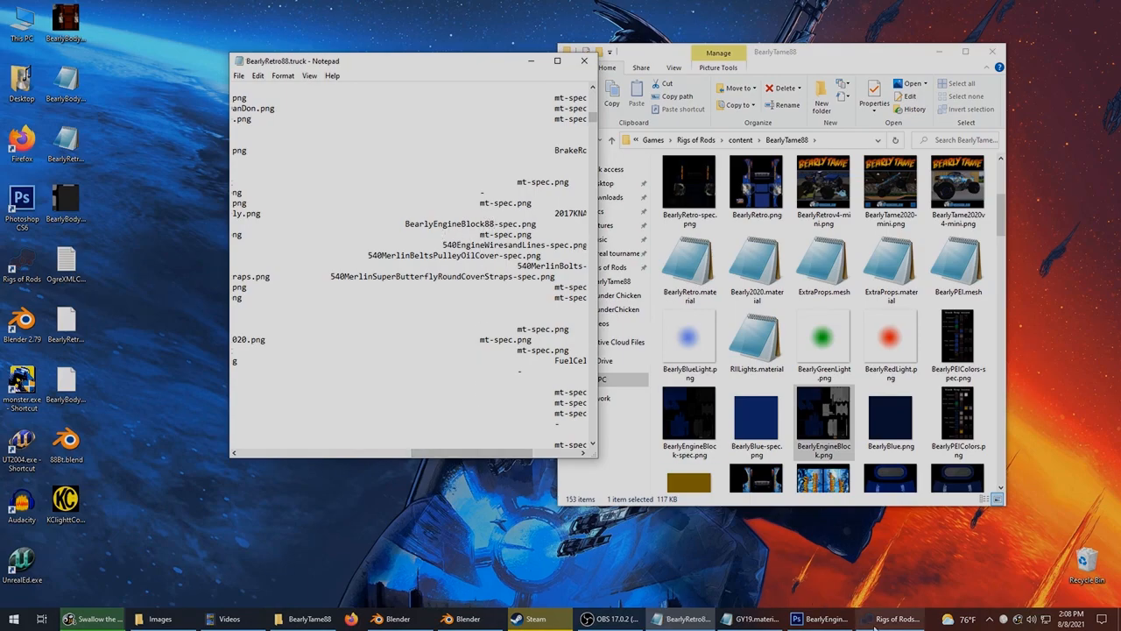
Switch to Rigs of Rods, reload the current vehicle and inspect the engine block's new color.
left_click(897, 619)
mouse_move(536, 40)
mouse_move(494, 38)
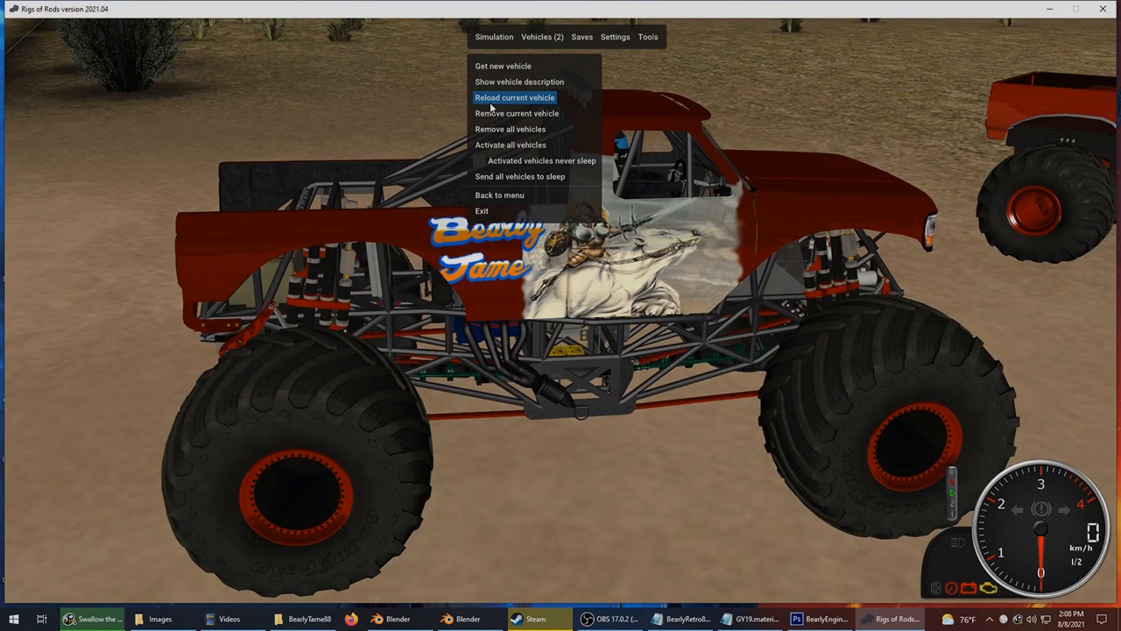
left_click(515, 97)
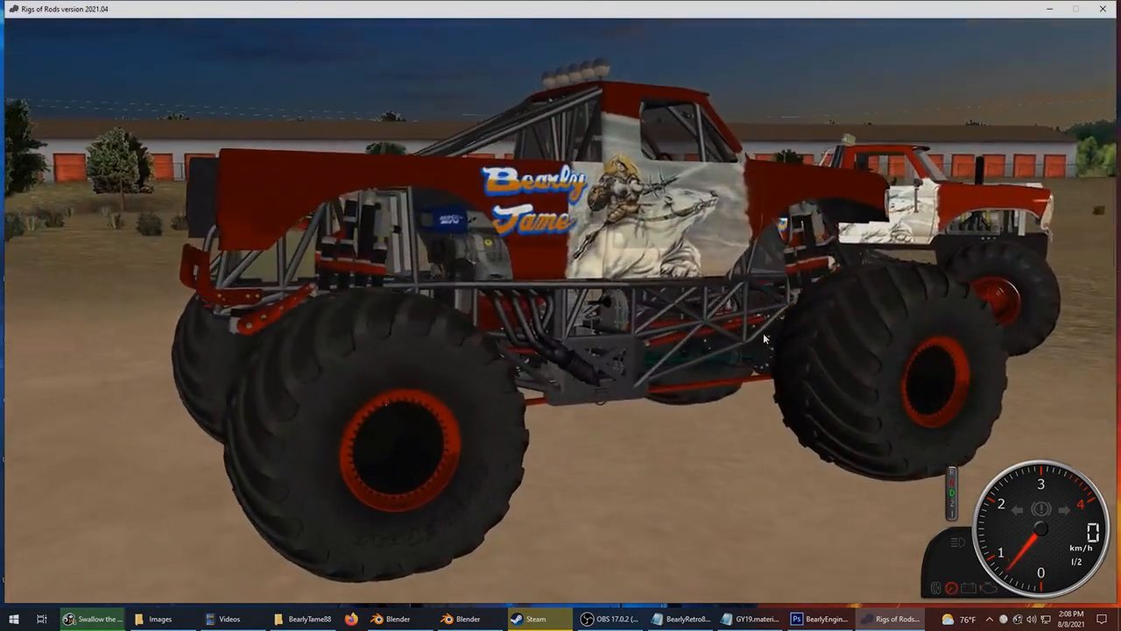
right_click_drag(763, 338, 1039, 275)
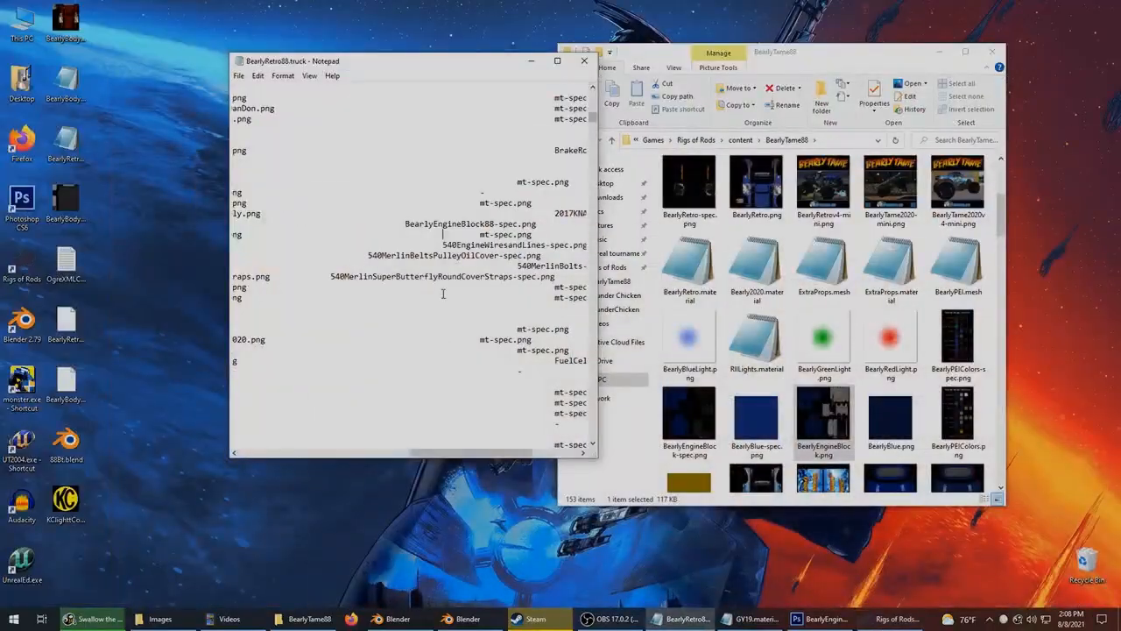
Return to BearlyRetro88.truck and look up the texture assigned to the 2017KNAirFilter entry.
left_click(790, 374)
left_click(405, 349)
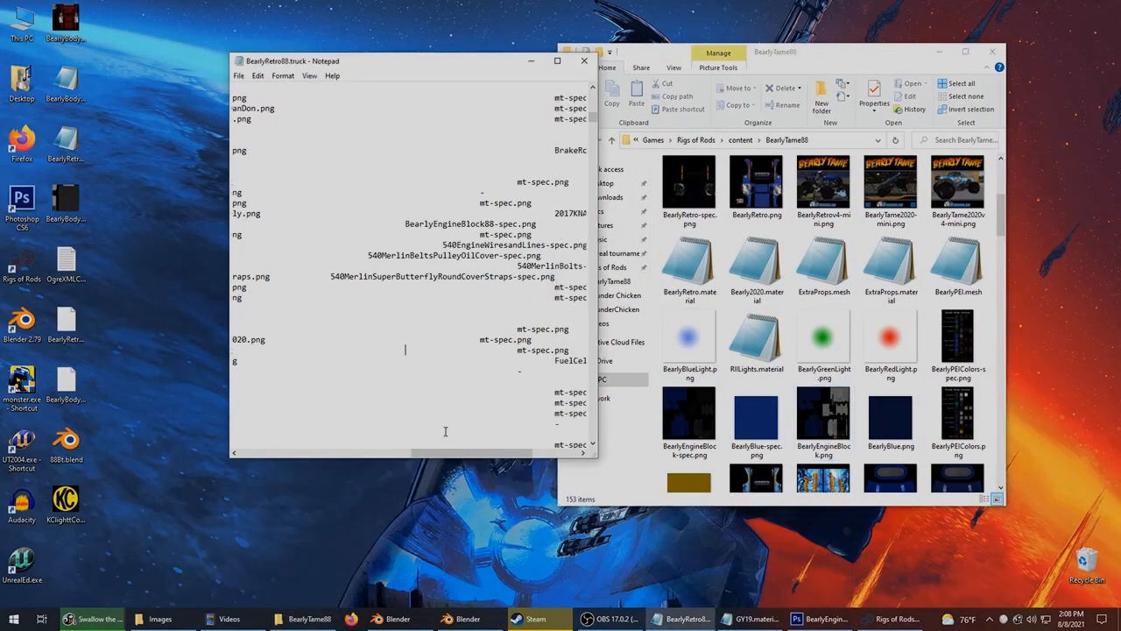
left_click_drag(440, 457, 238, 446)
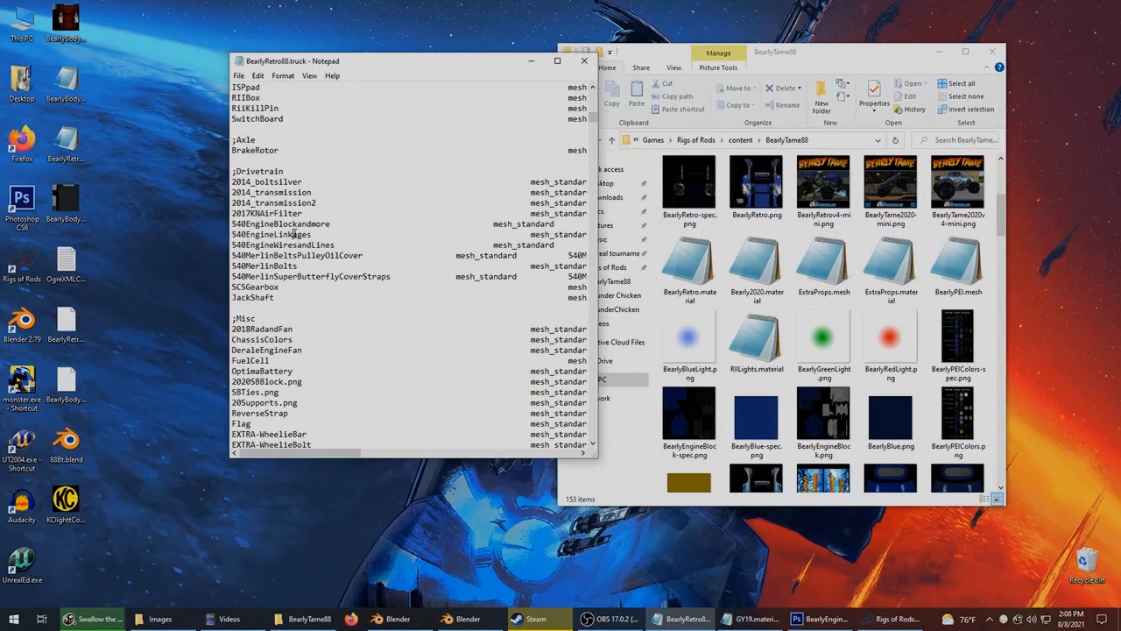
scroll(294, 237, "down", 1)
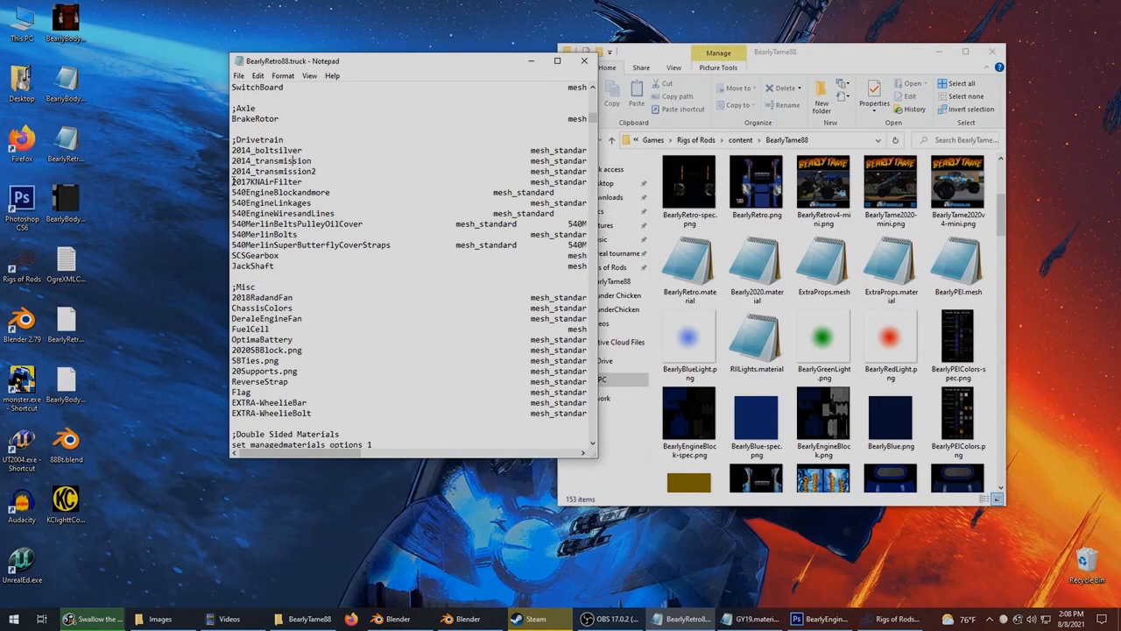
left_click_drag(233, 181, 233, 192)
left_click_drag(348, 456, 472, 455)
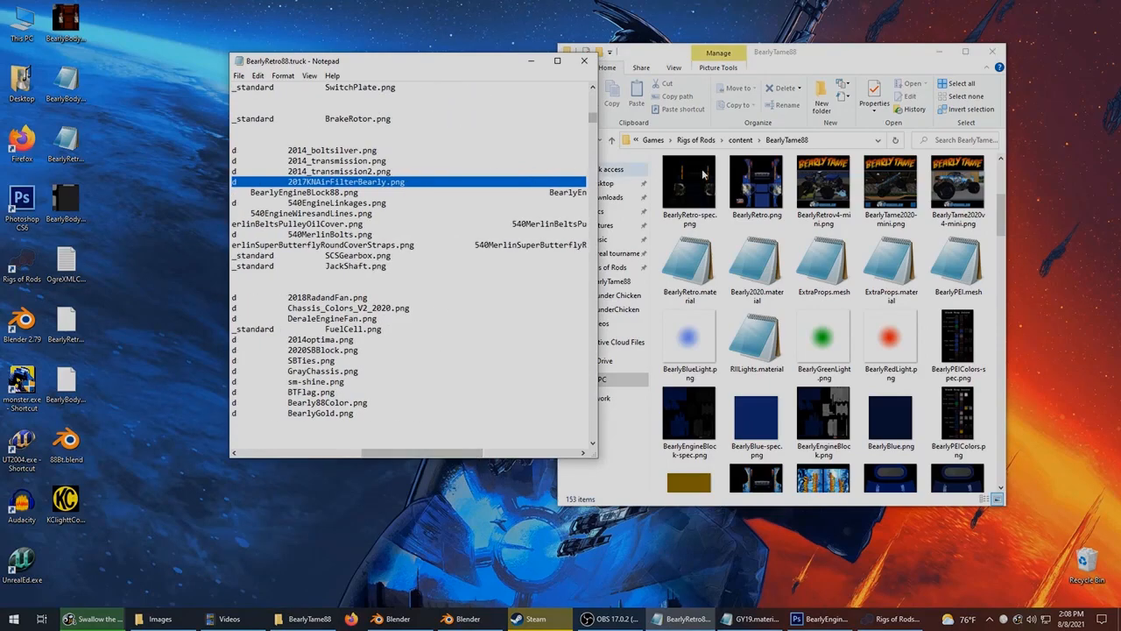
Find 2017KNAirFilterBearly-spec.png and 2017KNAirFilterBearly.png in the BearlyTame88 folder and open both in Photoshop.
scroll(677, 170, "up", 3)
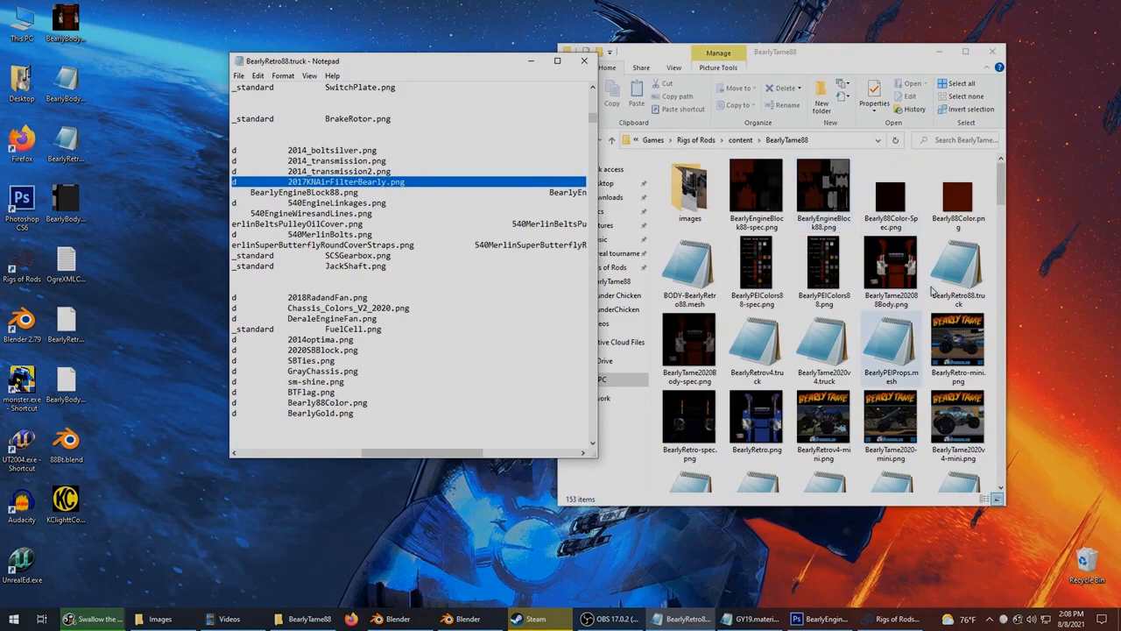
left_click_drag(1002, 199, 1021, 243)
left_click(891, 351)
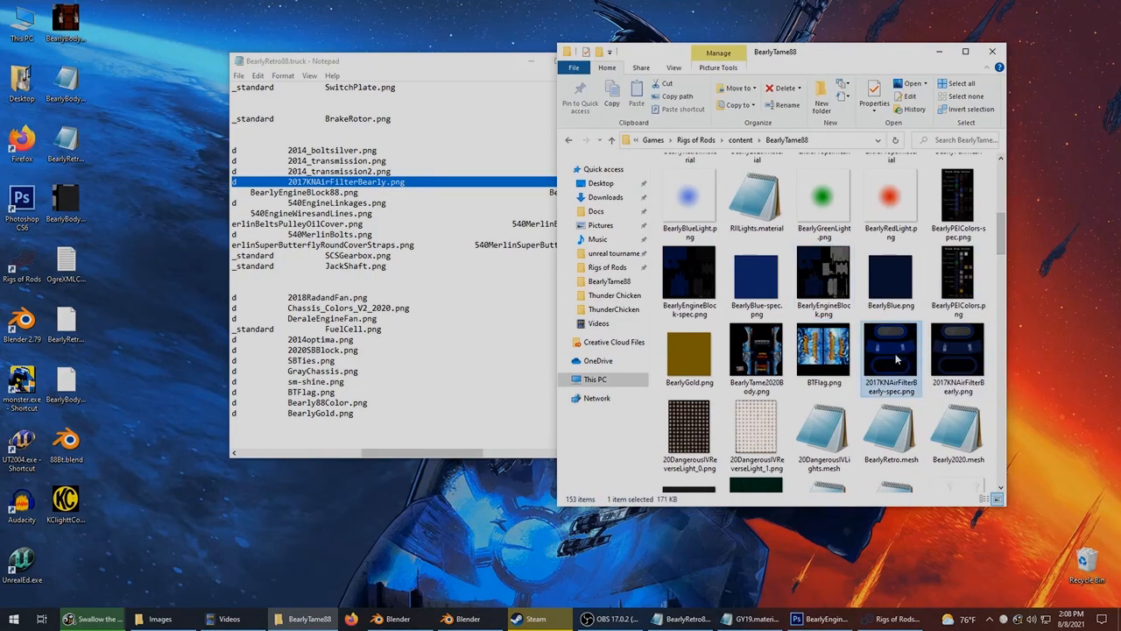
left_click_drag(215, 186, 22, 199)
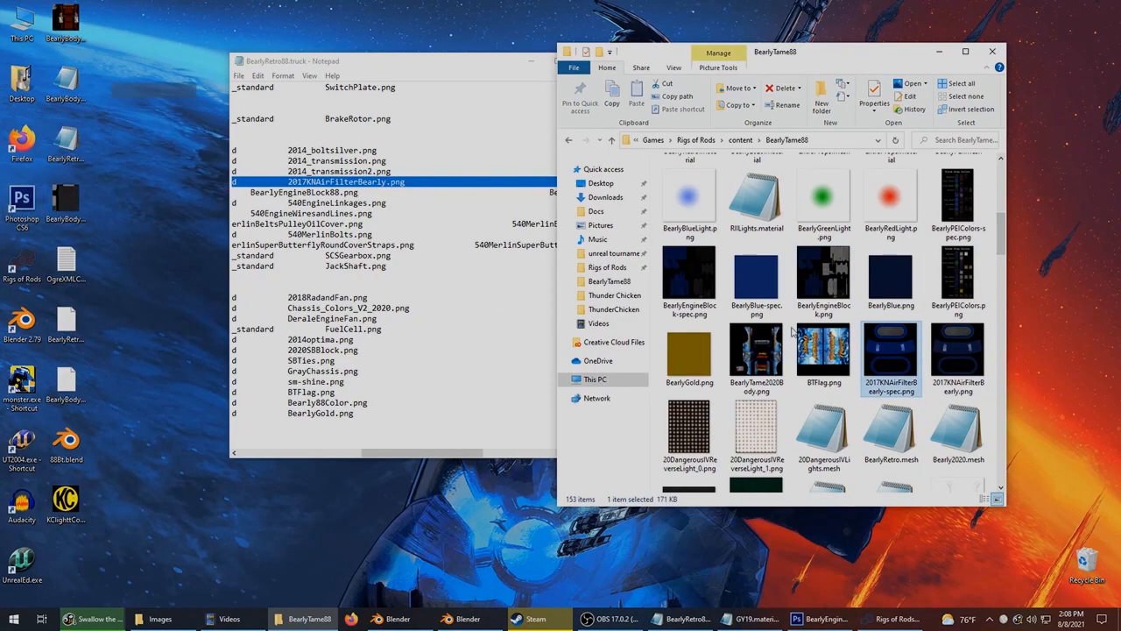
left_click(828, 619)
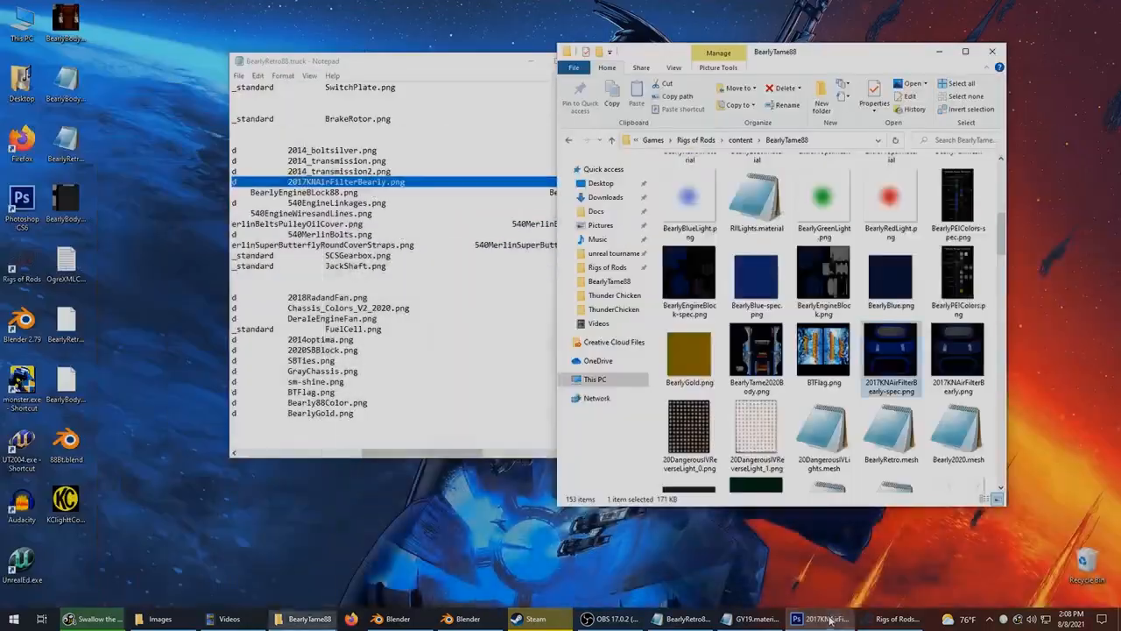
left_click_drag(959, 355, 35, 221)
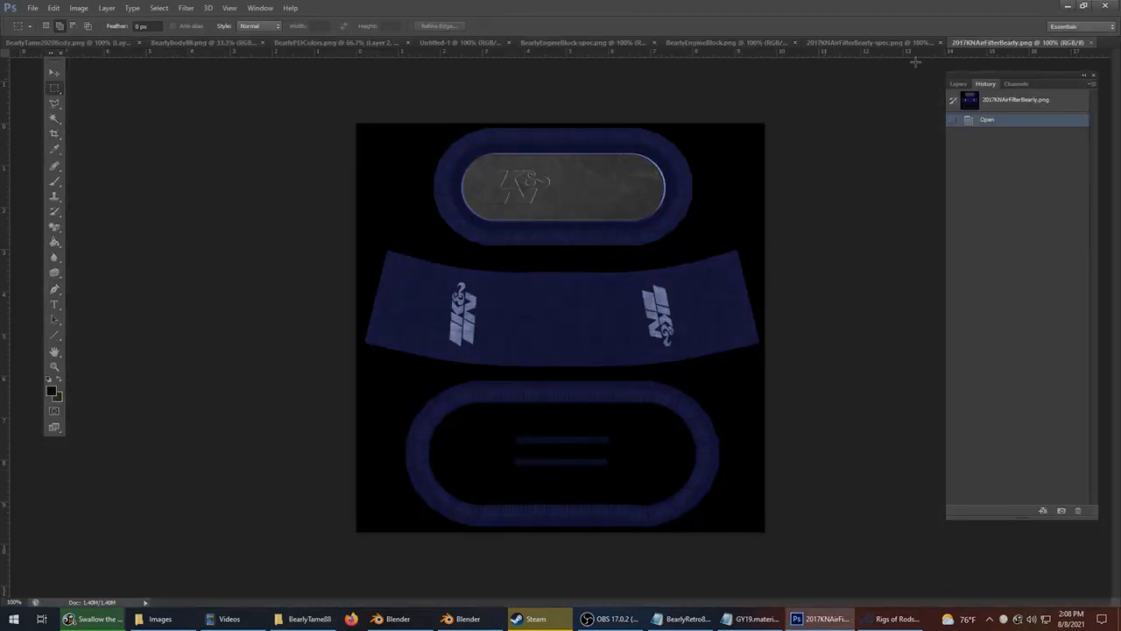
left_click(32, 7)
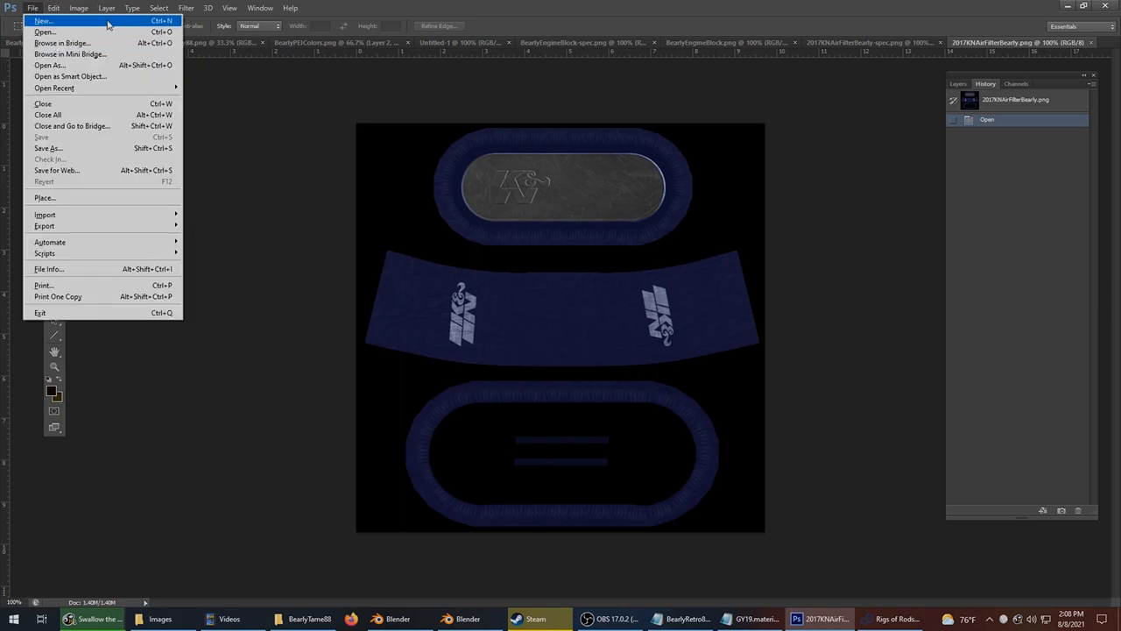
left_click(479, 5)
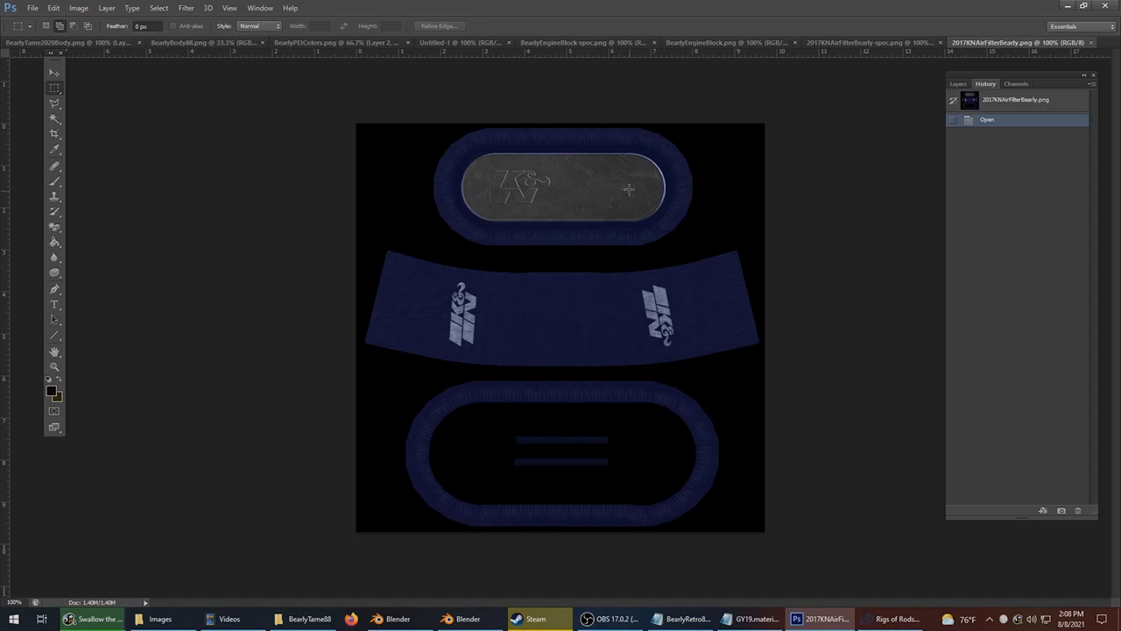
left_click(29, 7)
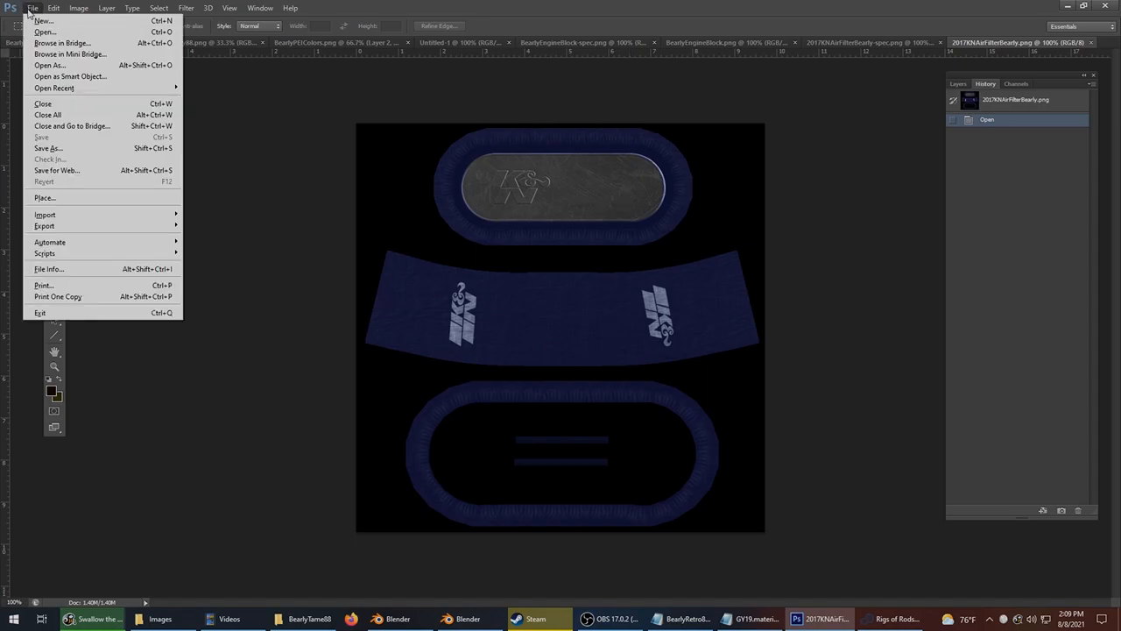
mouse_move(78, 8)
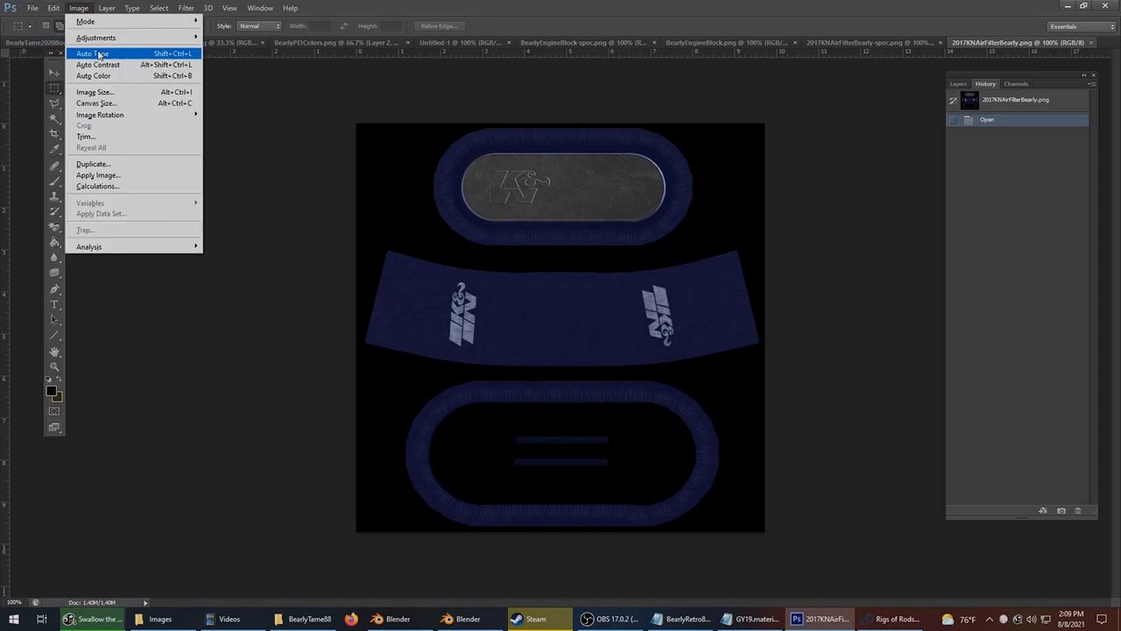
mouse_move(97, 38)
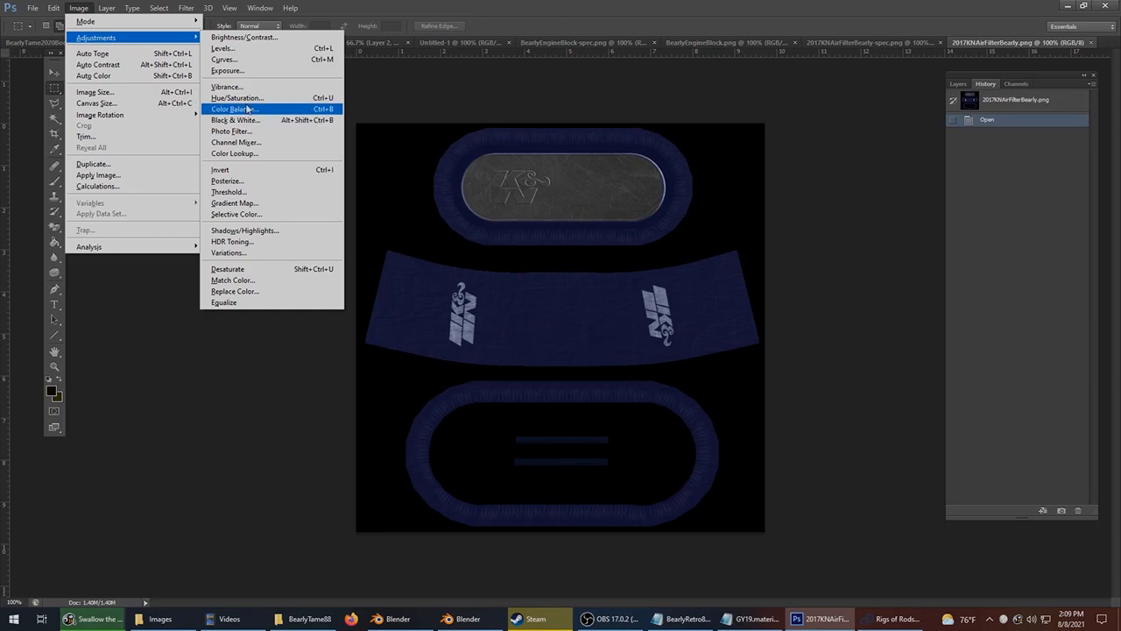
left_click(244, 98)
left_click(313, 291)
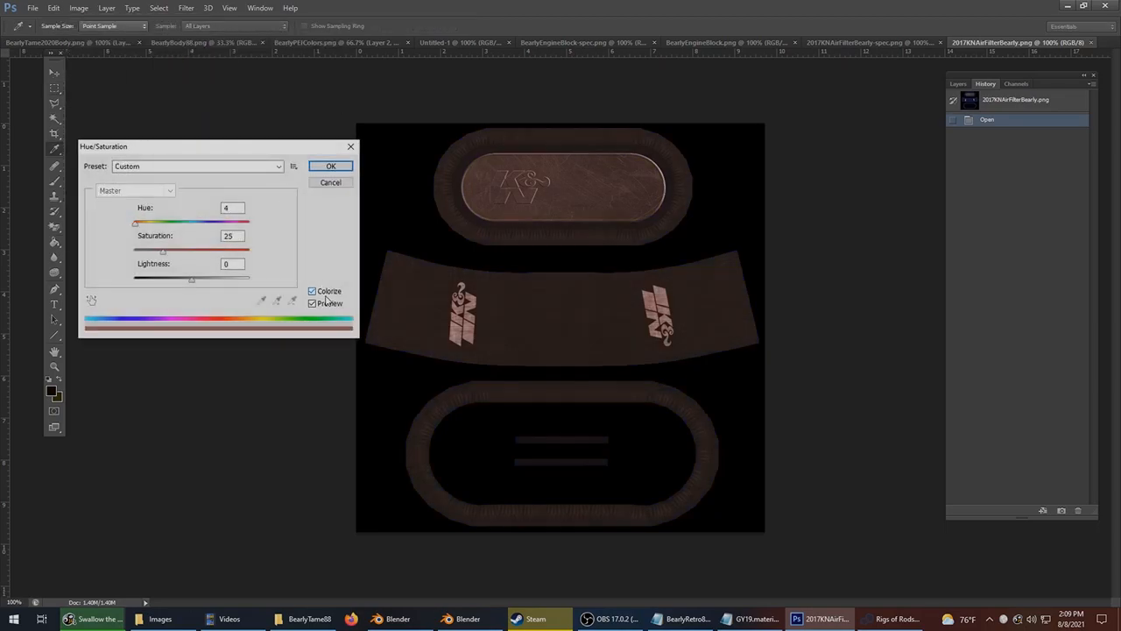
left_click(324, 297)
left_click(330, 182)
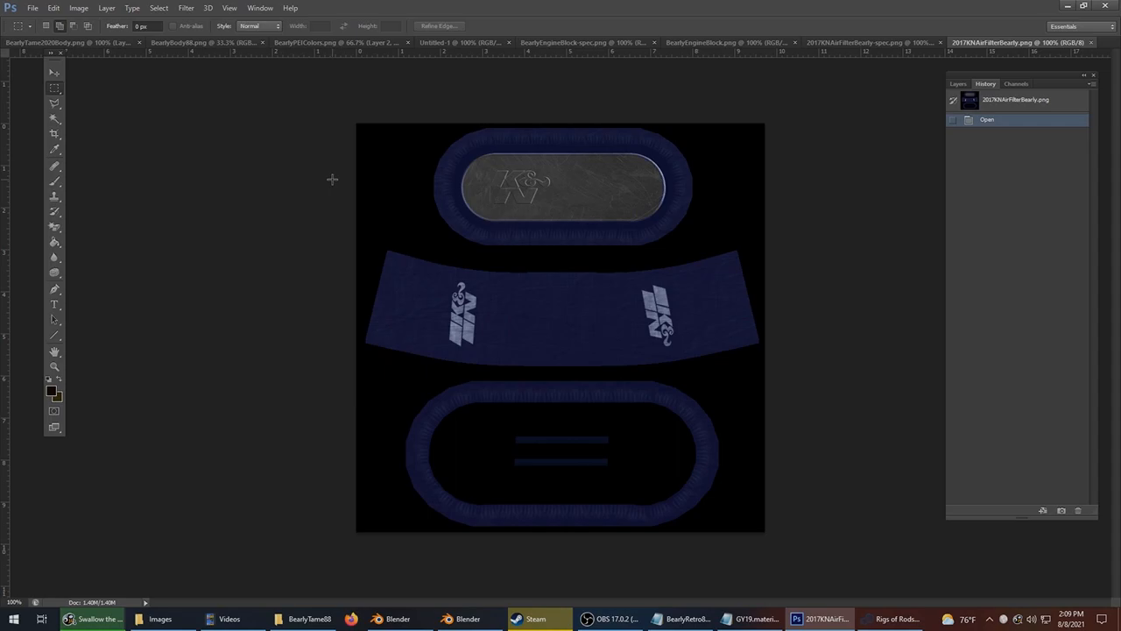
left_click(79, 8)
mouse_move(103, 38)
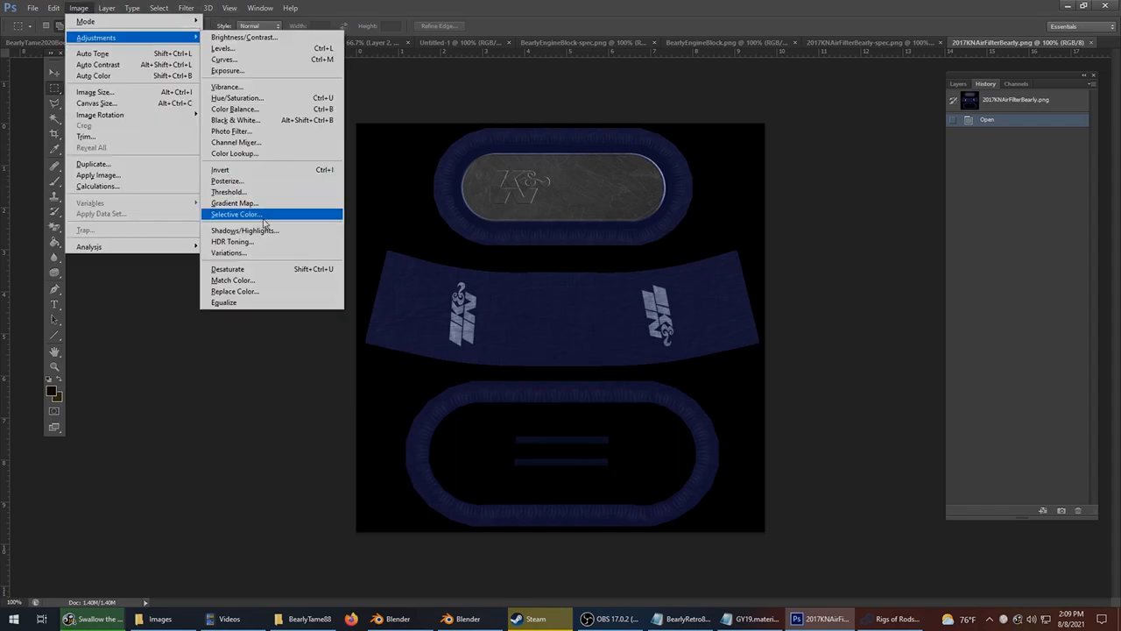
left_click(236, 213)
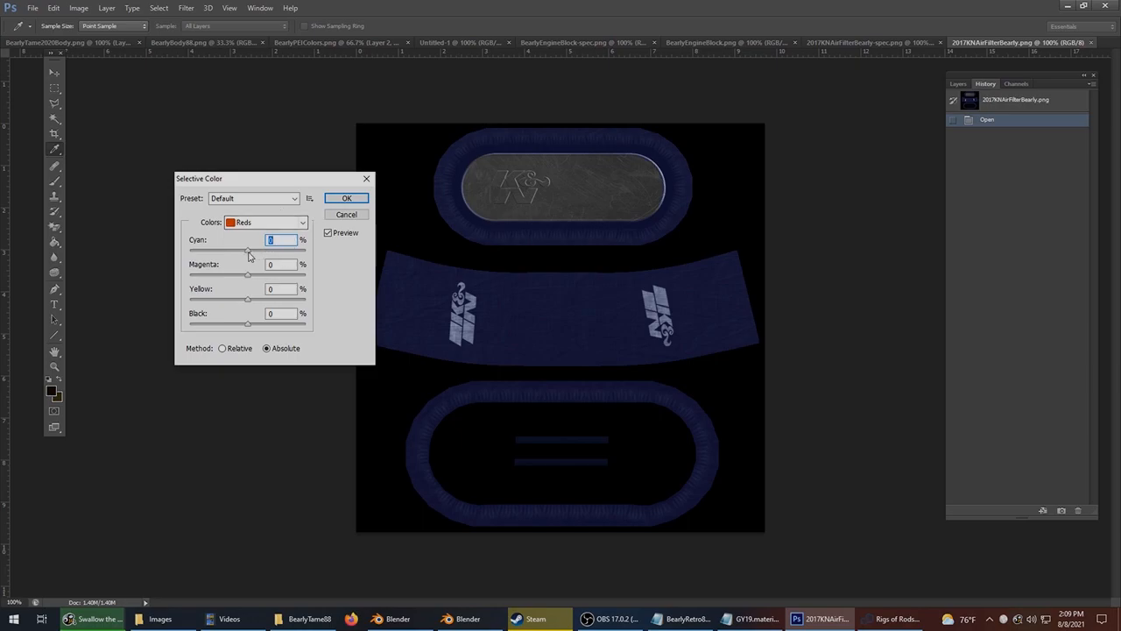
left_click(346, 215)
Use Replace Color on 2017KNAirFilterBearly.png to sample the filter's blue and change it to dark red 390000.
left_click(79, 8)
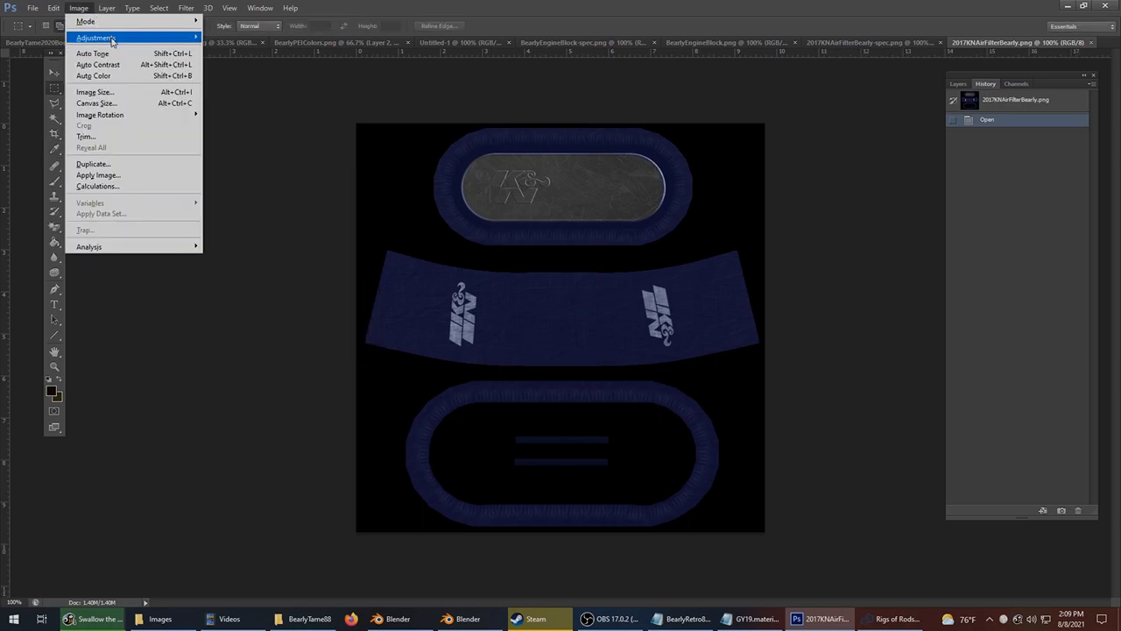
mouse_move(103, 37)
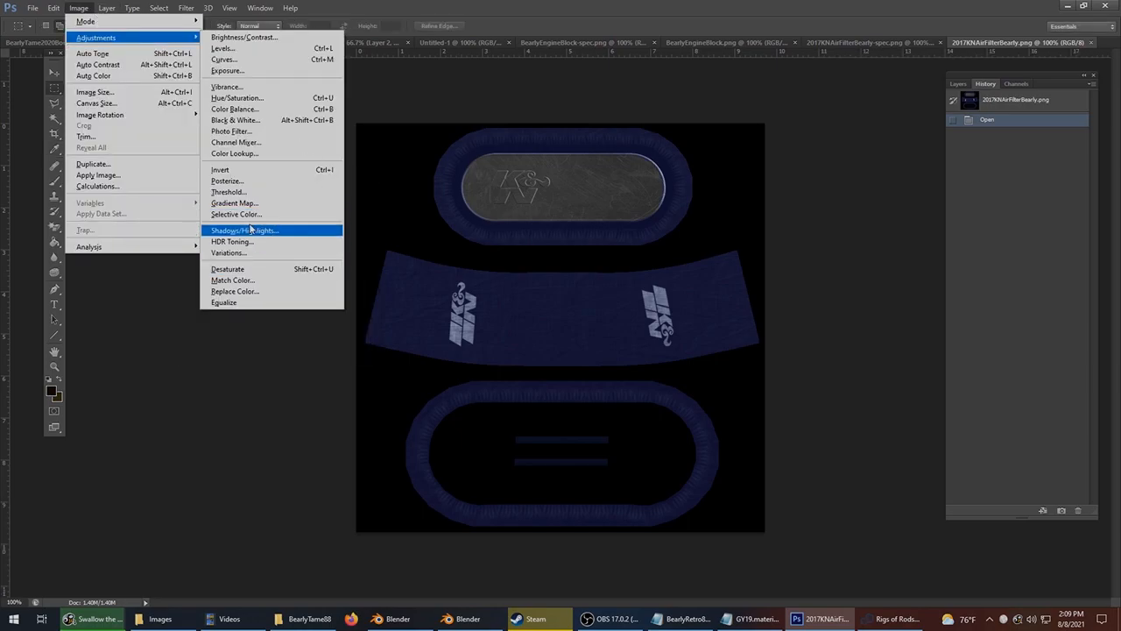
left_click(256, 291)
left_click_drag(168, 130, 227, 112)
left_click(392, 285)
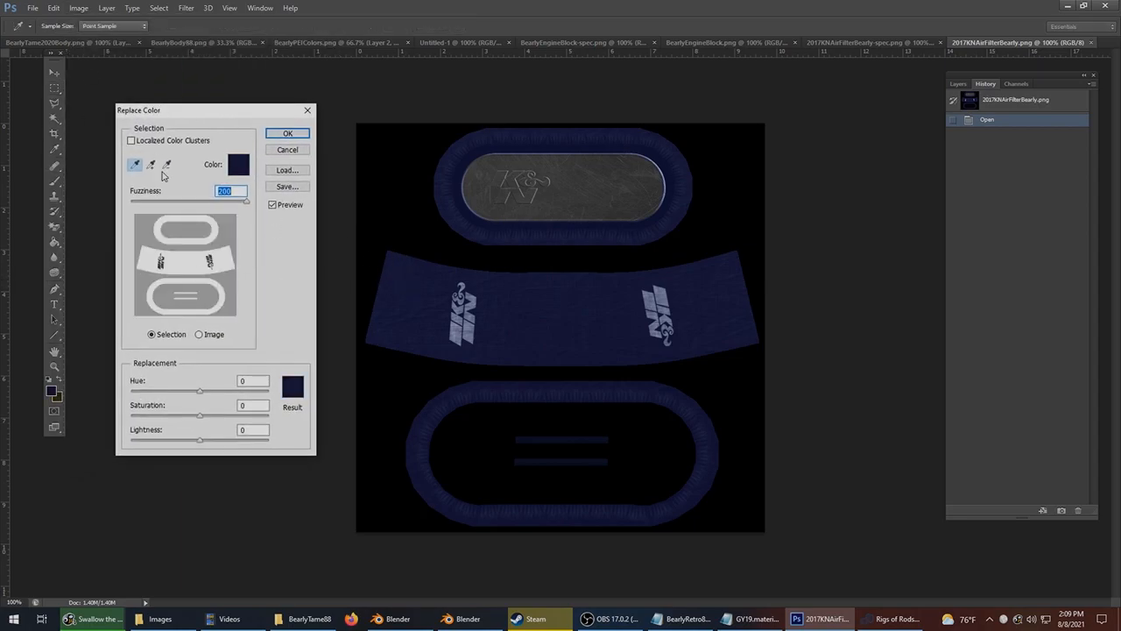
left_click(292, 386)
left_click_drag(742, 99, 699, 58)
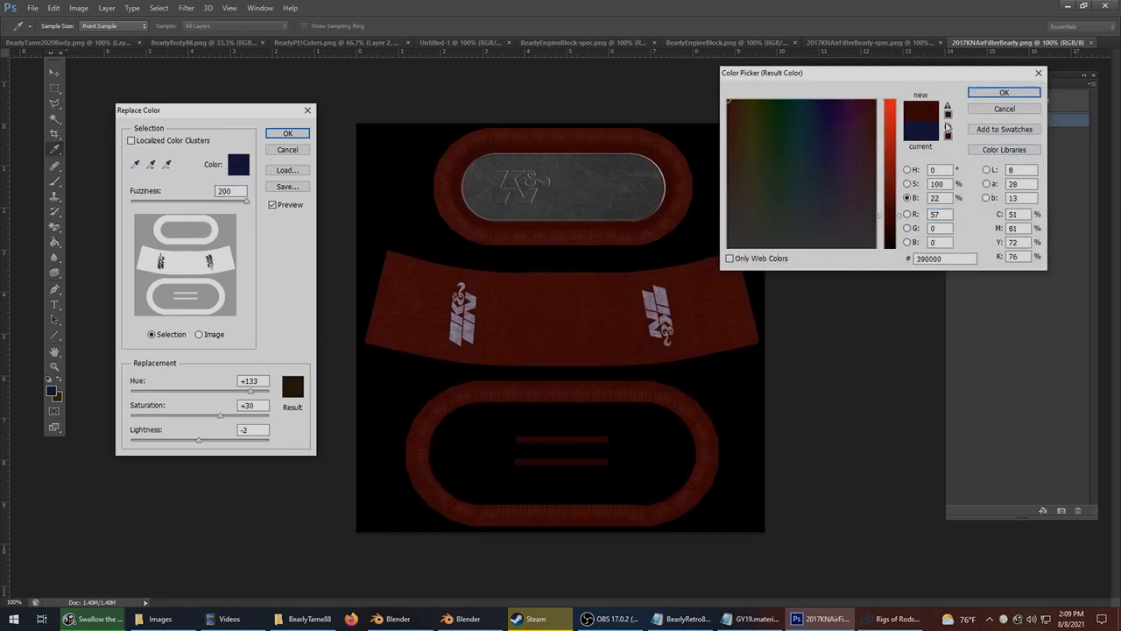
left_click(983, 95)
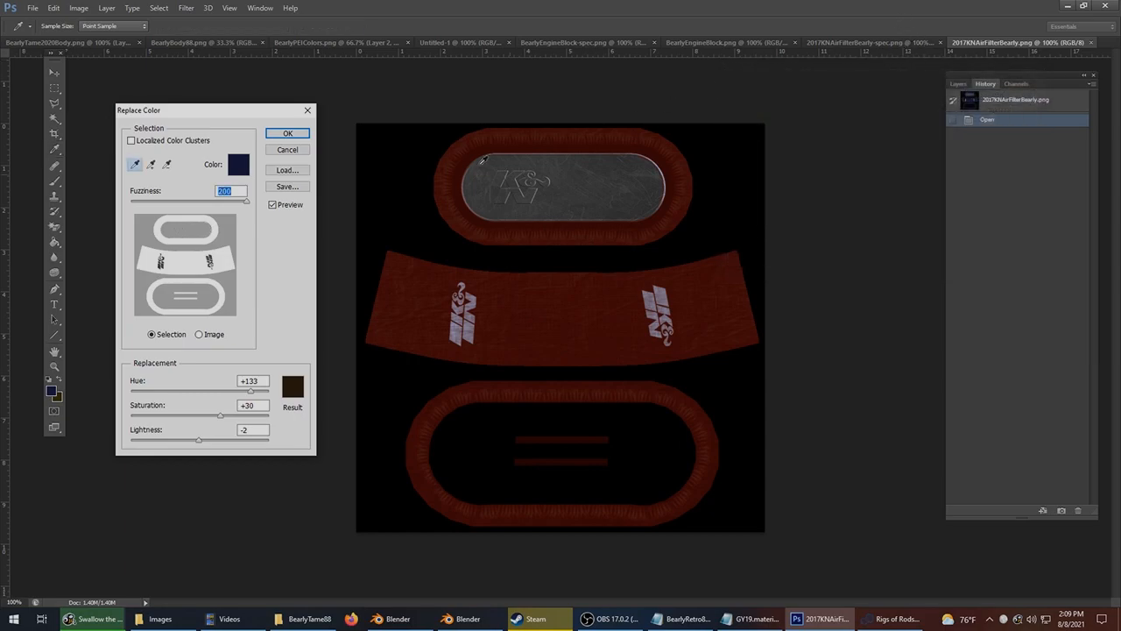
left_click(304, 135)
Use Replace Color on 2017KNAirFilterBearly-spec.png to change the filter's blue to red 740000.
left_click(853, 44)
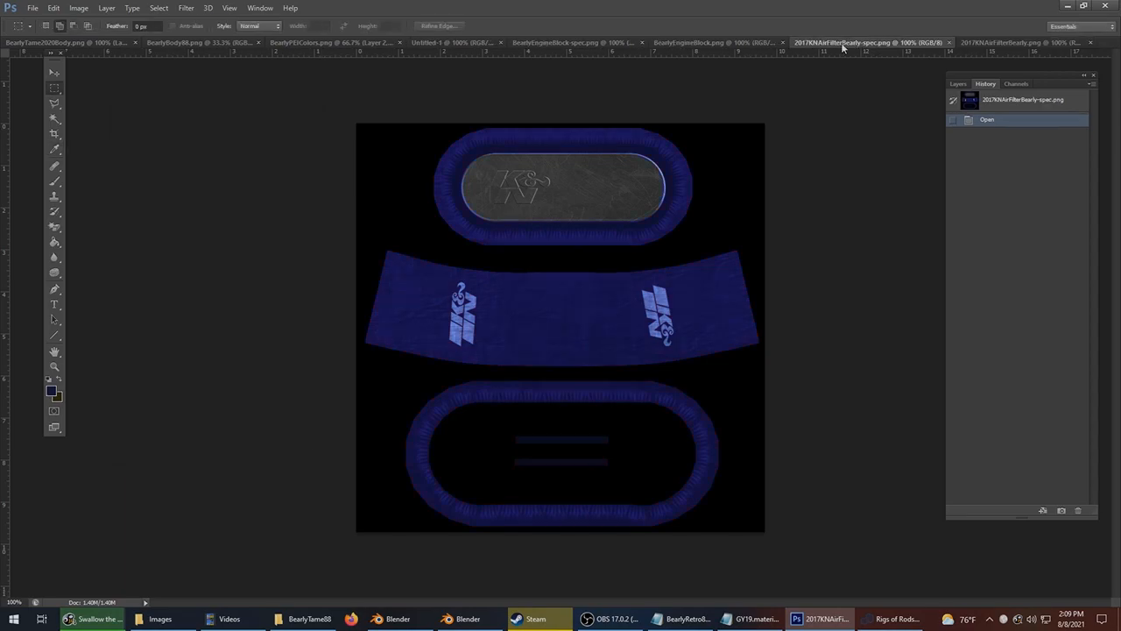
left_click(79, 8)
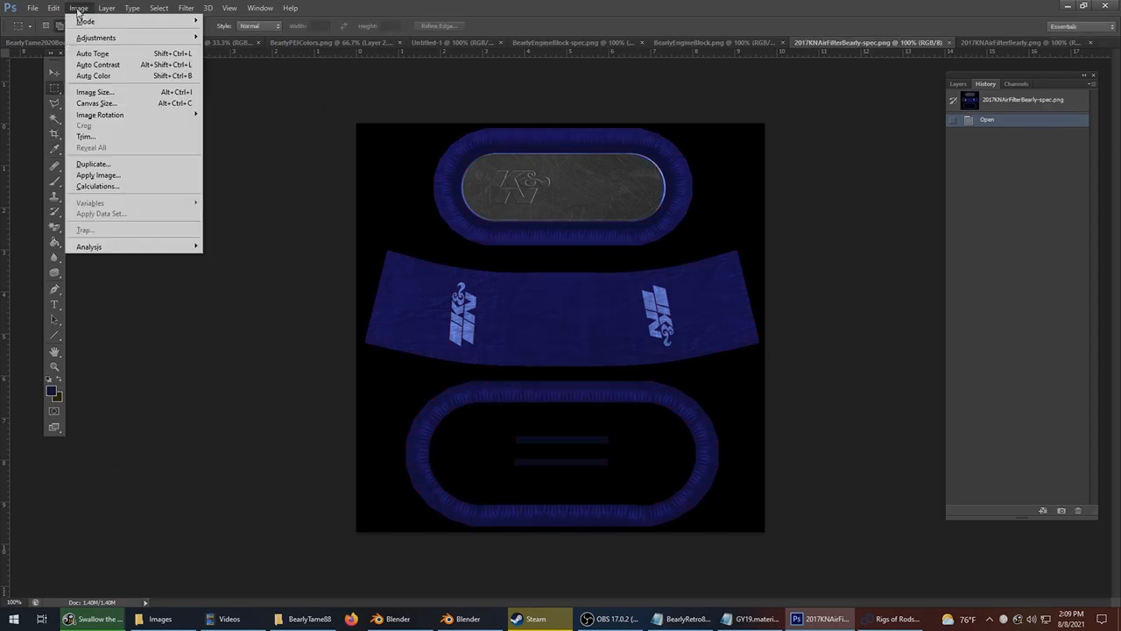
mouse_move(127, 39)
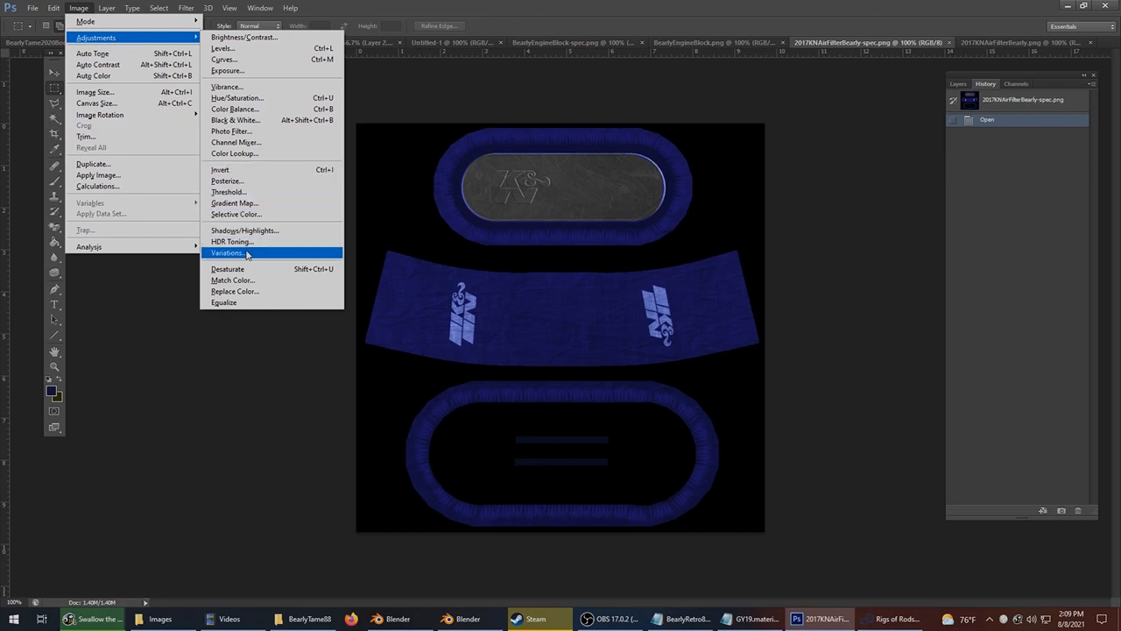
left_click(253, 291)
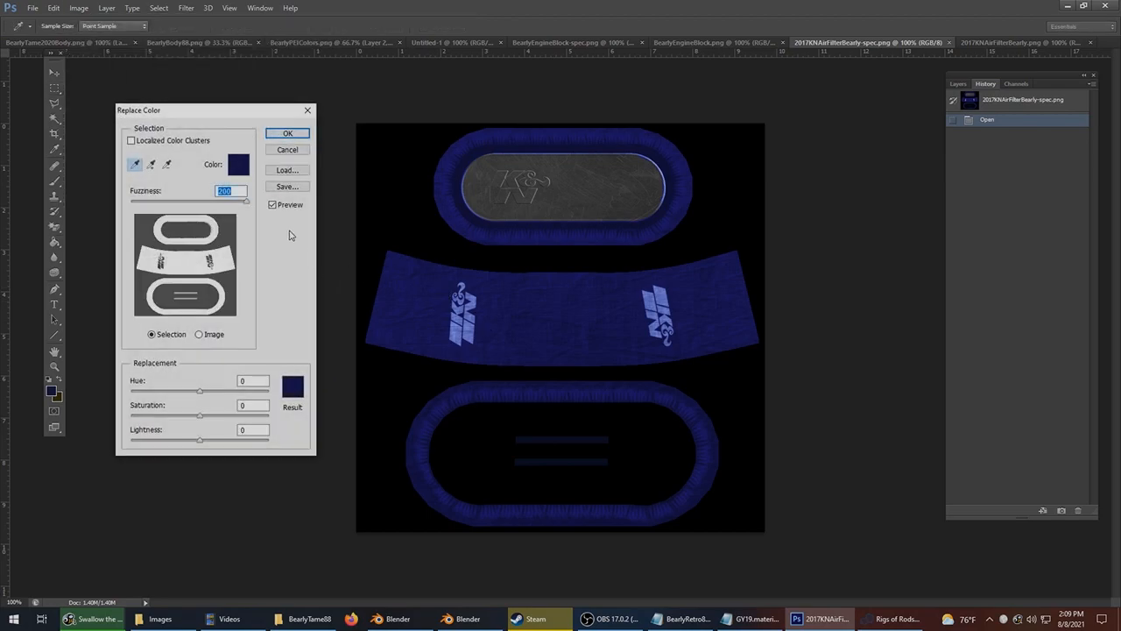
left_click(292, 387)
left_click(786, 128)
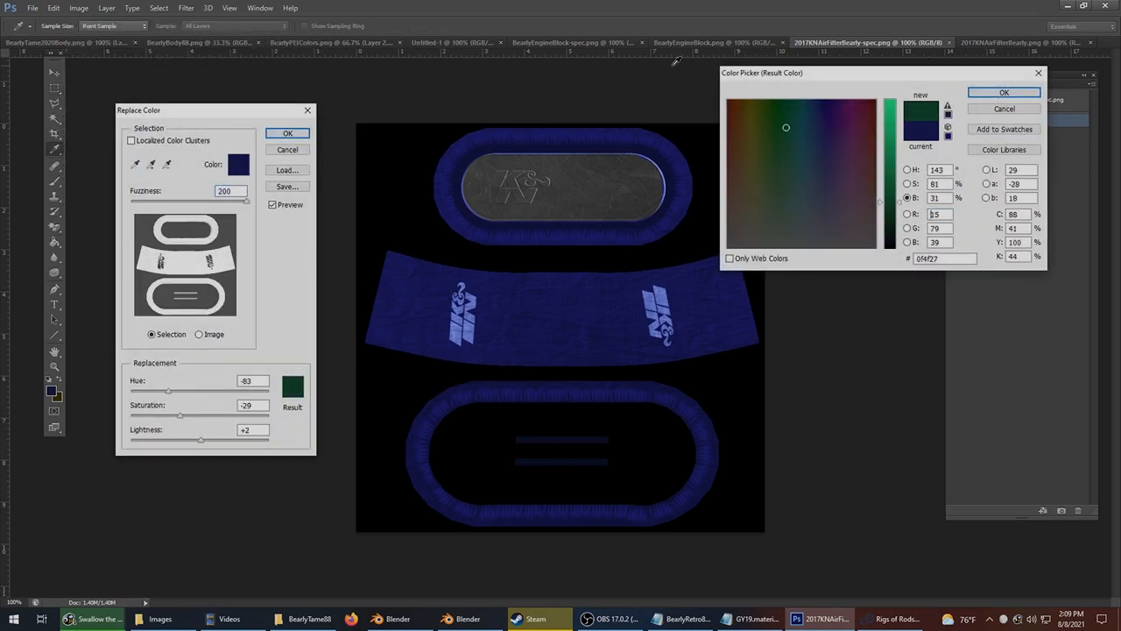
left_click_drag(774, 120, 700, 62)
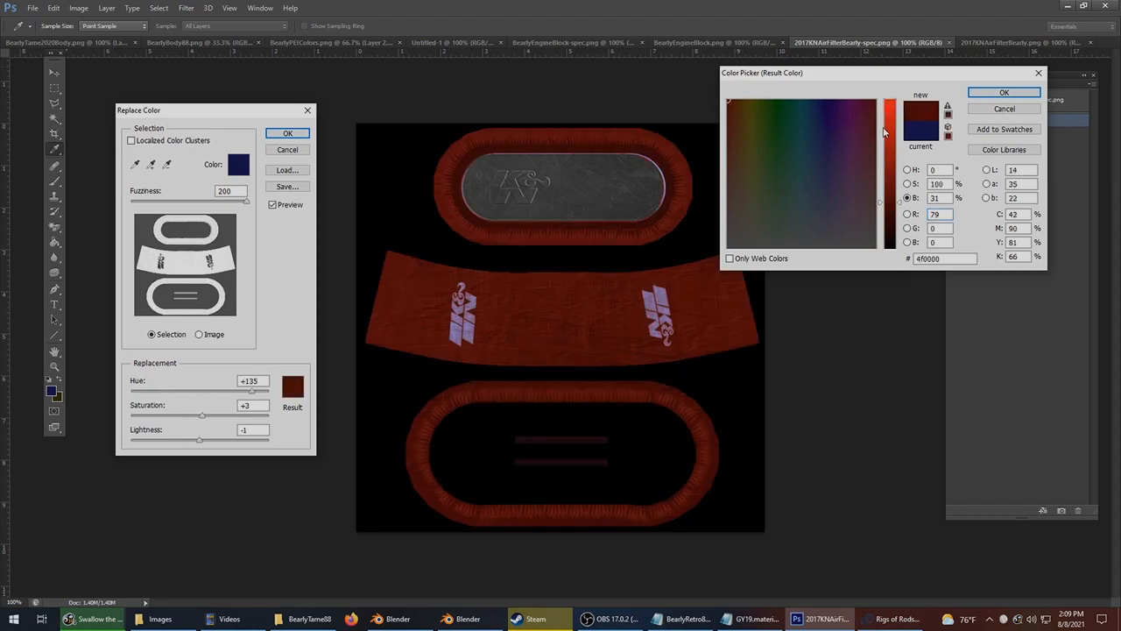
left_click_drag(896, 157, 894, 200)
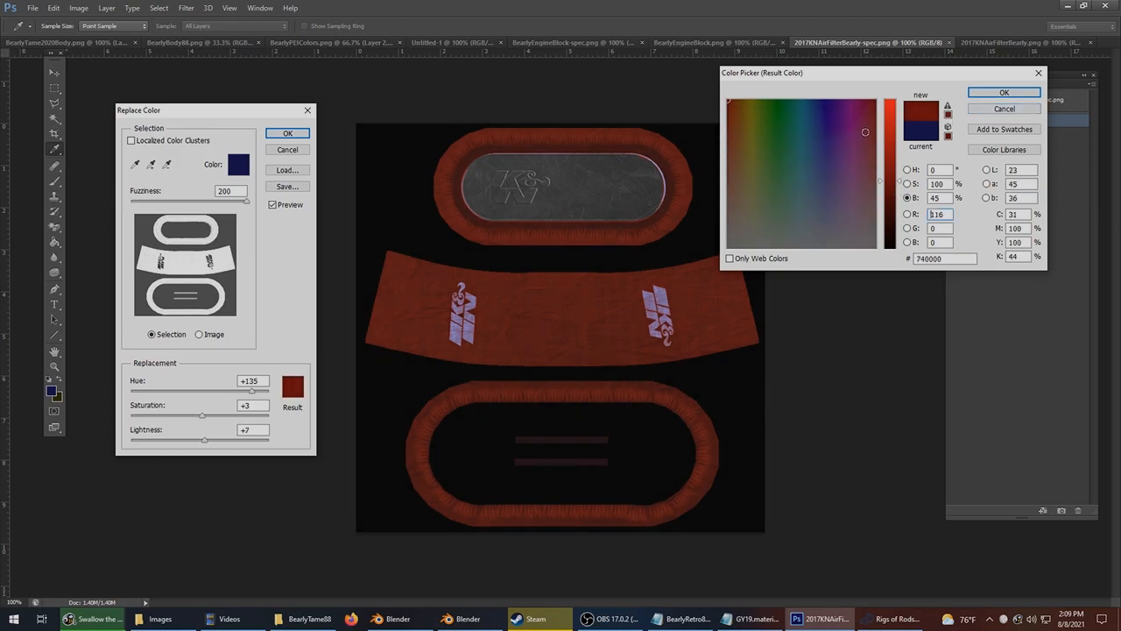
left_click(1006, 93)
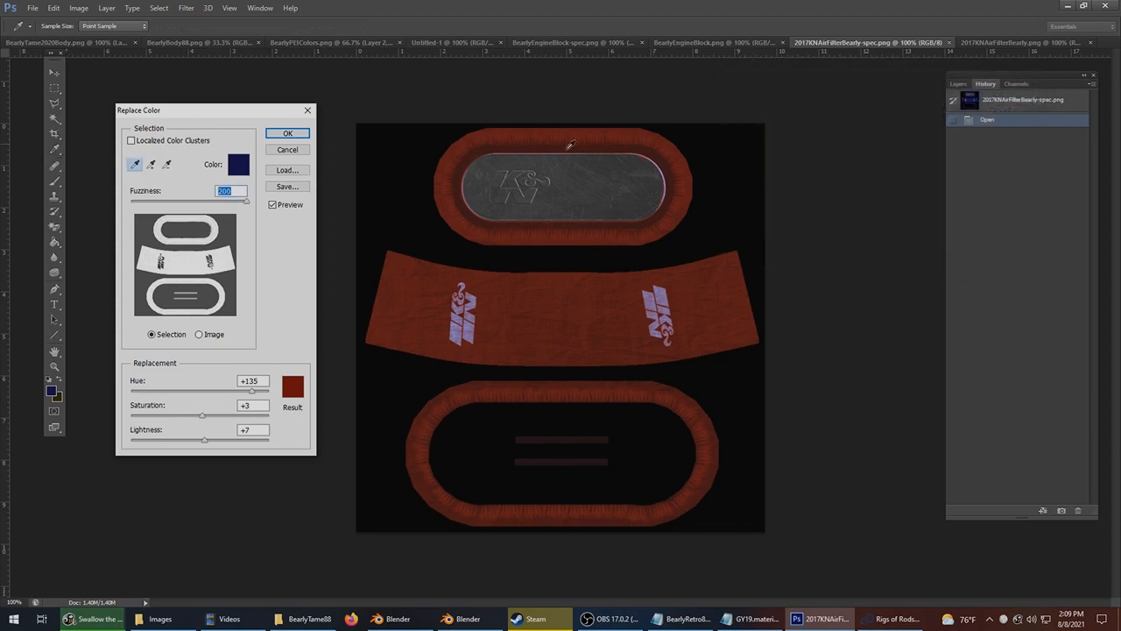
left_click(287, 134)
Export the recolored specular map for web as PNG-24 named 2017KNAirFilterBearly88-spec.png in the BearlyTame88 folder.
left_click(33, 7)
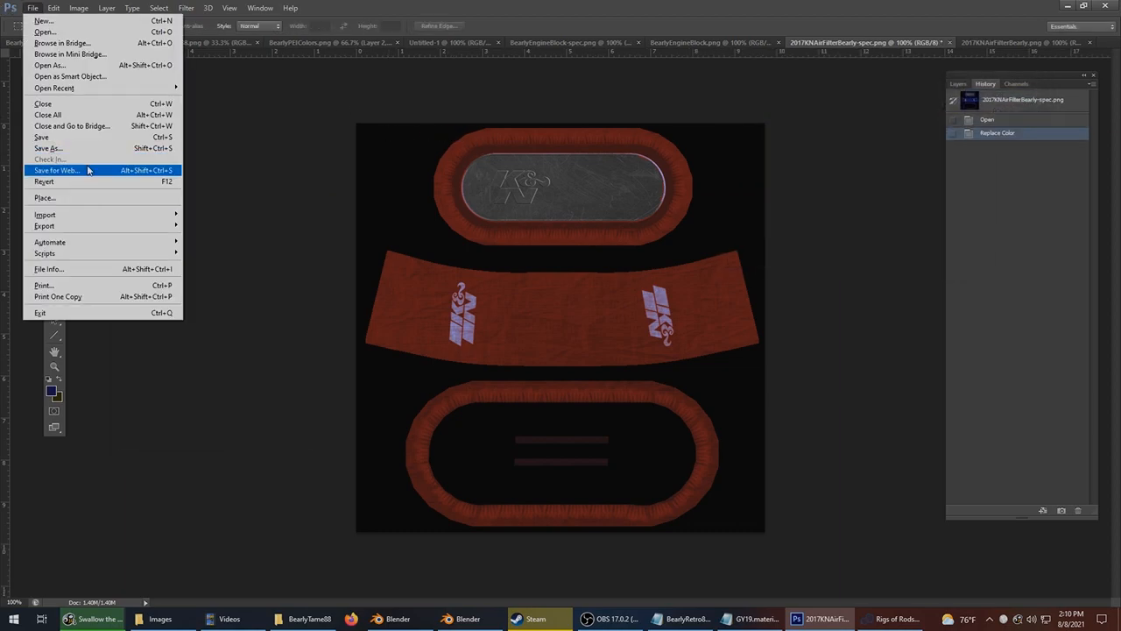
left_click(88, 170)
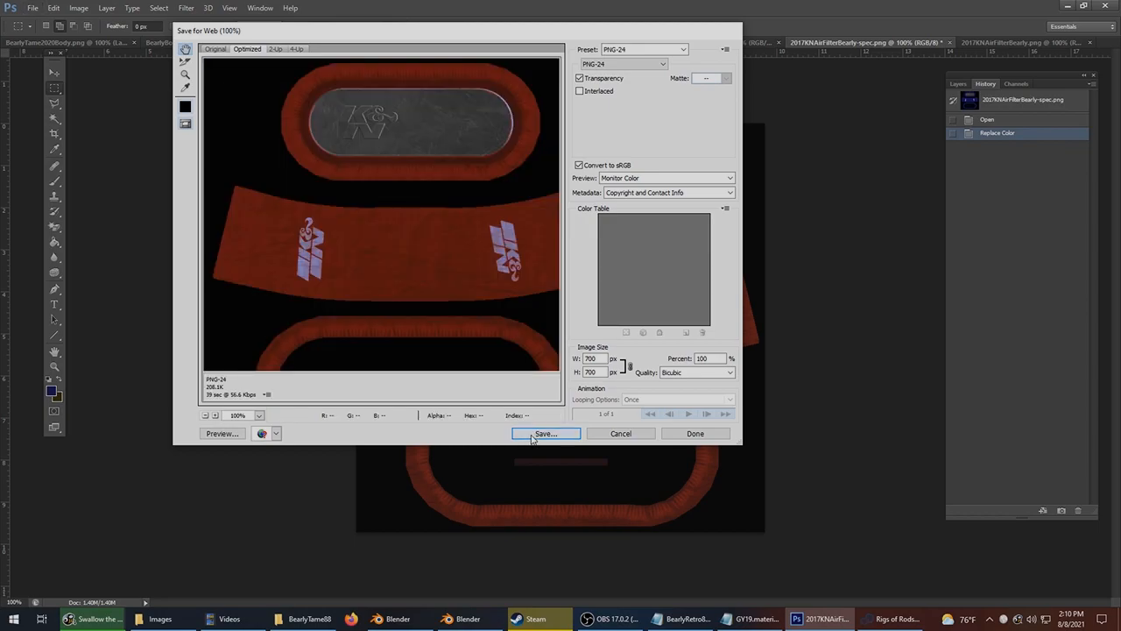
key("Return")
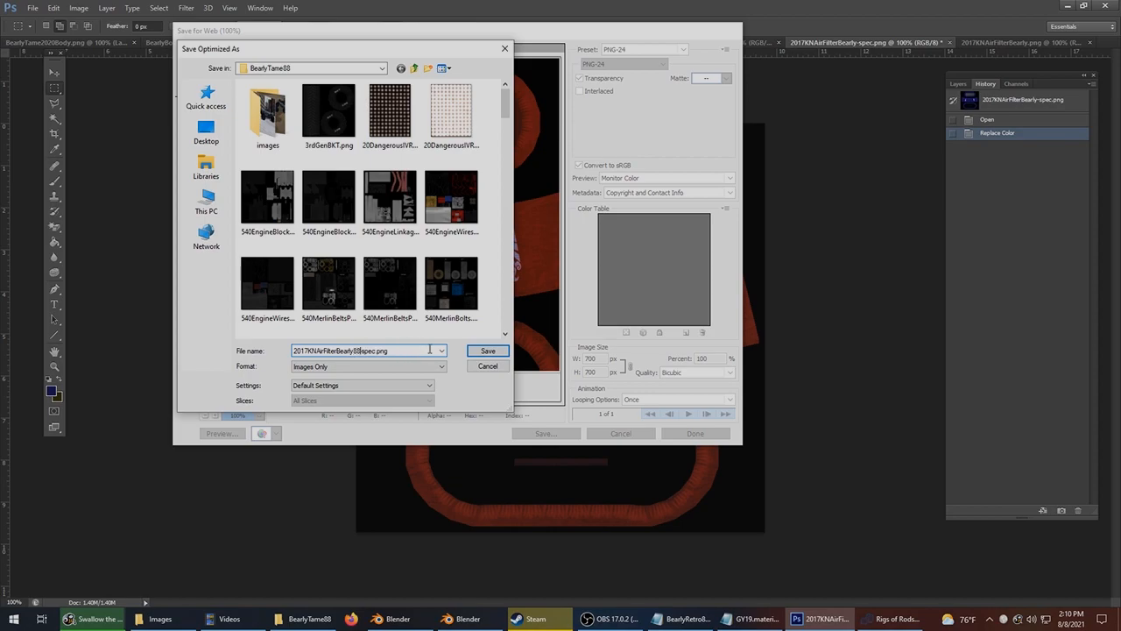
left_click(478, 352)
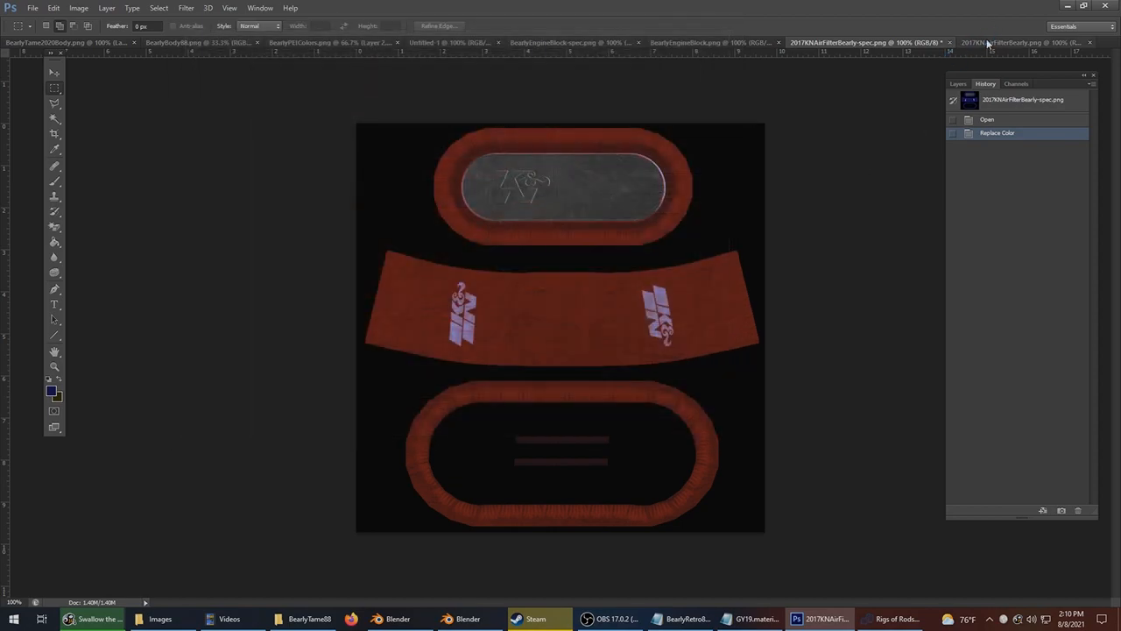
Export the recolored 2017KNAirFilterBearly.png for web as PNG-24 named 2017KNAirFilterBearly88.png in the BearlyTame88 folder.
left_click(1017, 43)
left_click(32, 8)
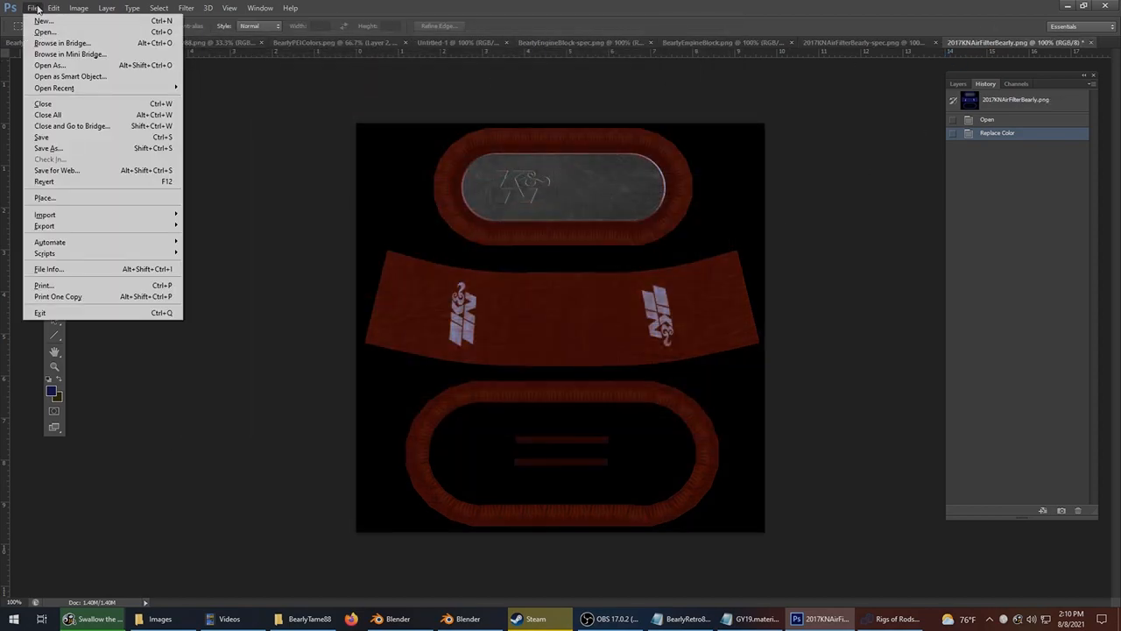
left_click(57, 170)
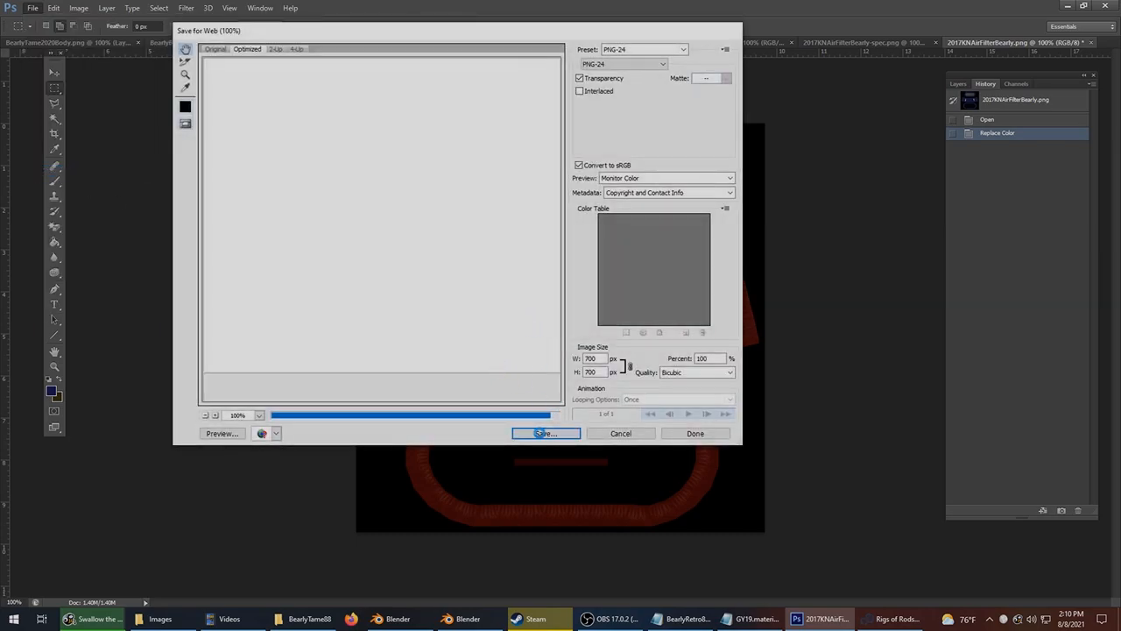
left_click(550, 438)
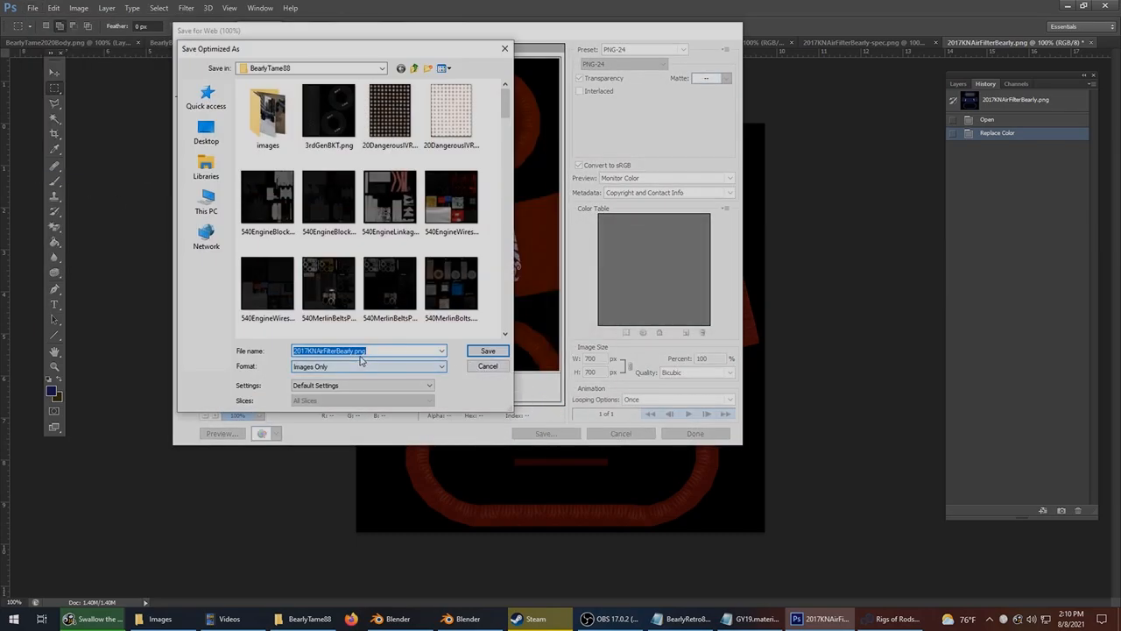
left_click(487, 352)
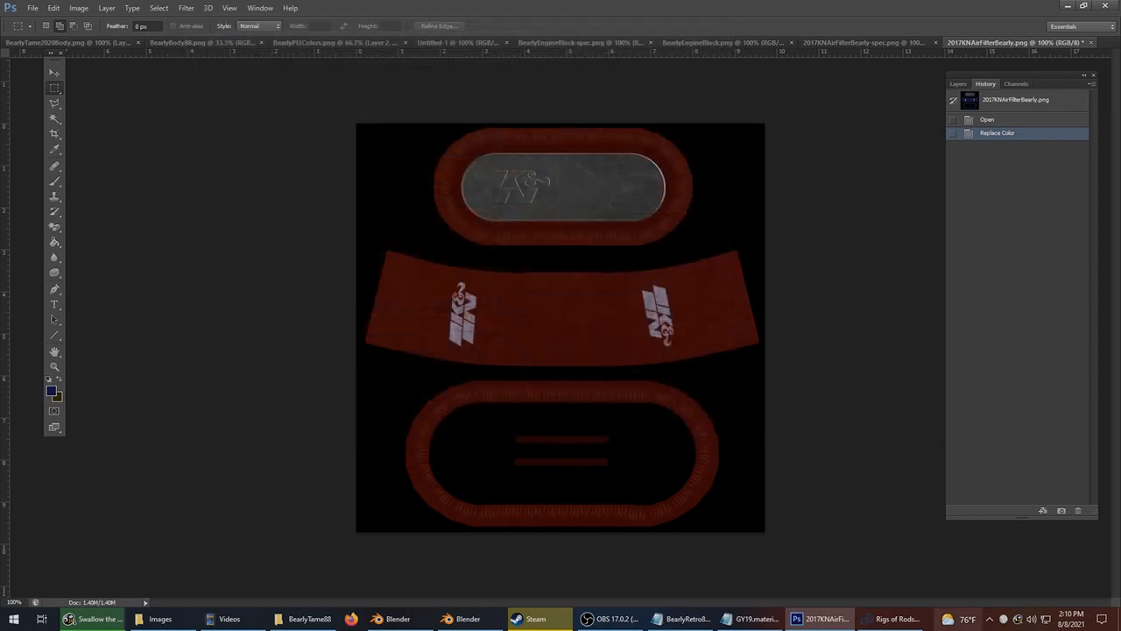
In BearlyRetro88.truck, set the air filter textures to 2017KNAirFilterBearly88.png and 2017KNAirFilterBearly88-spec.png, and correct the engine block's specular name to BearlyEngineBlock88-spec.png.
left_click(843, 620)
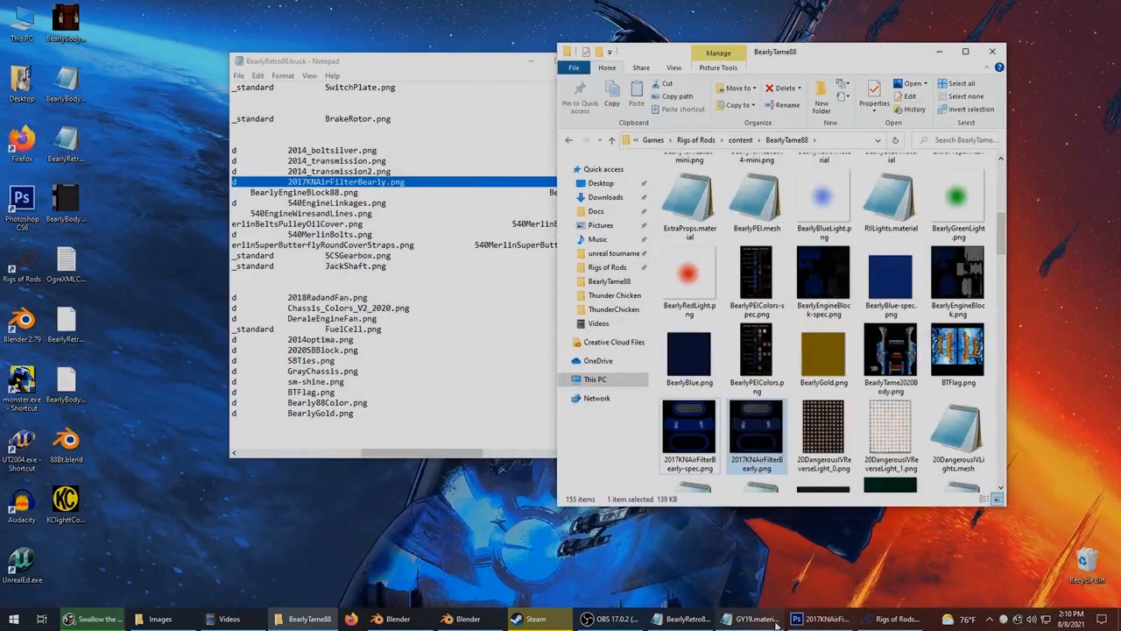
left_click(481, 270)
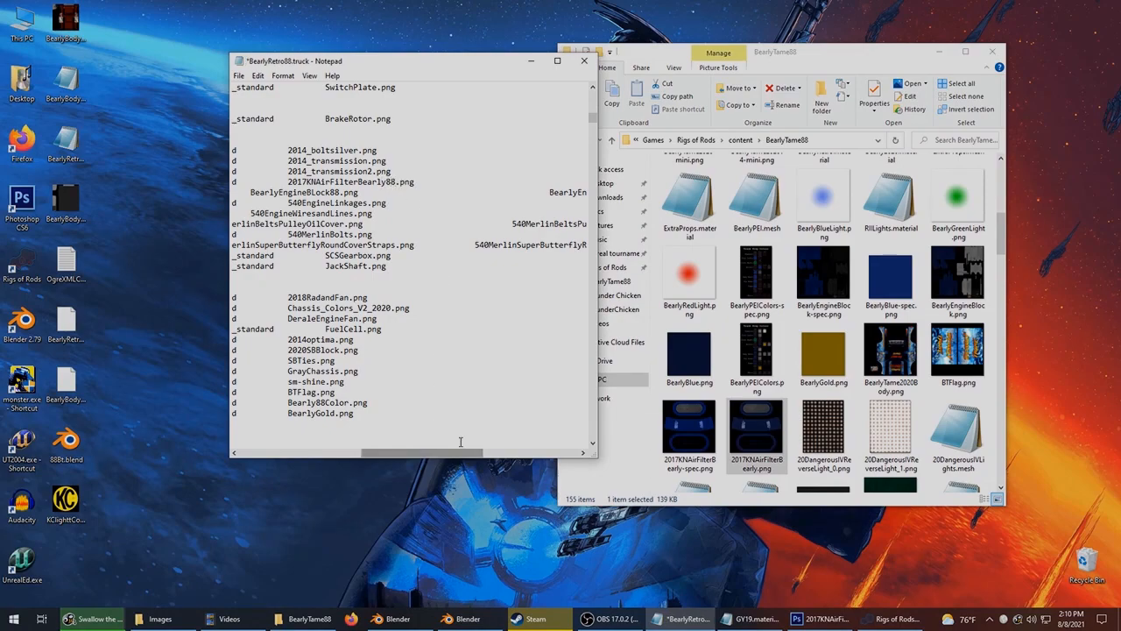
left_click_drag(447, 454, 523, 455)
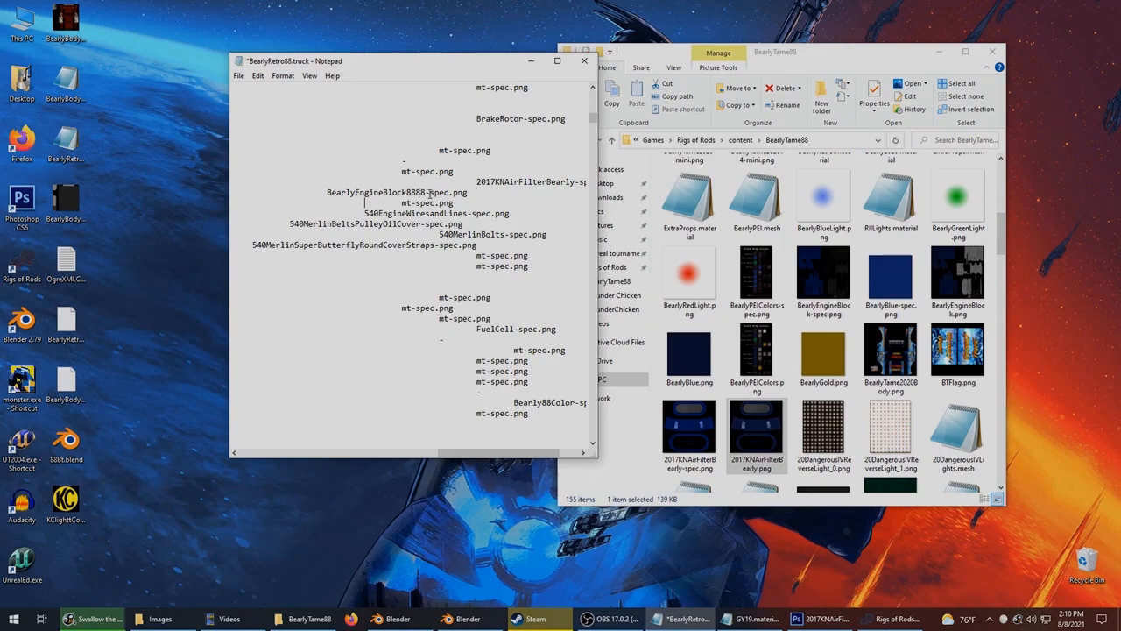
left_click_drag(469, 454, 401, 454)
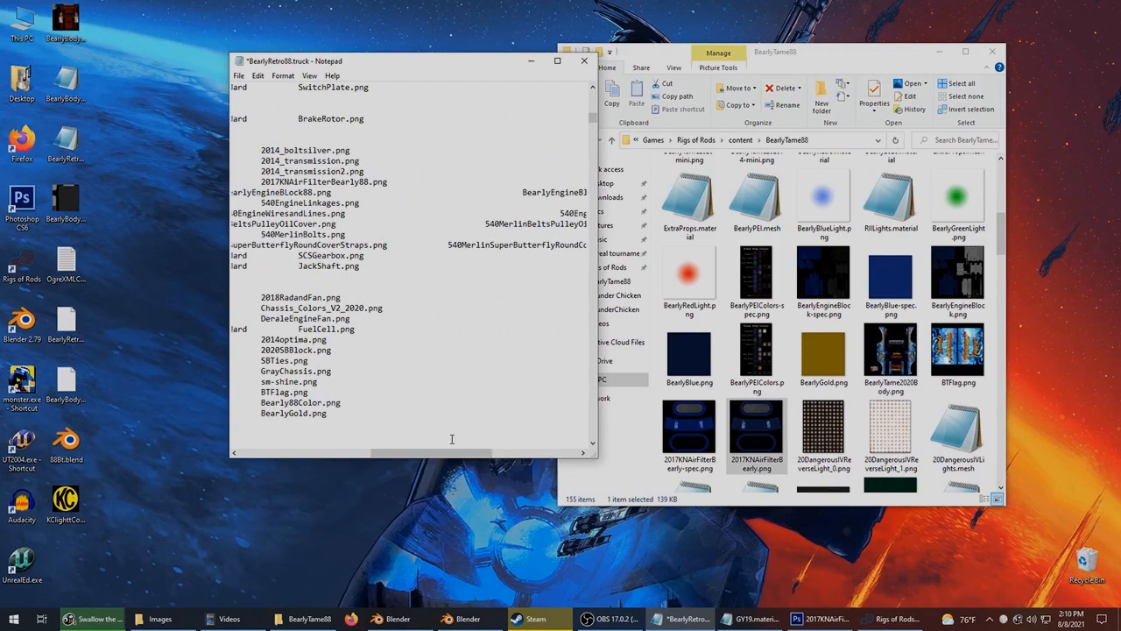
left_click_drag(430, 454, 498, 455)
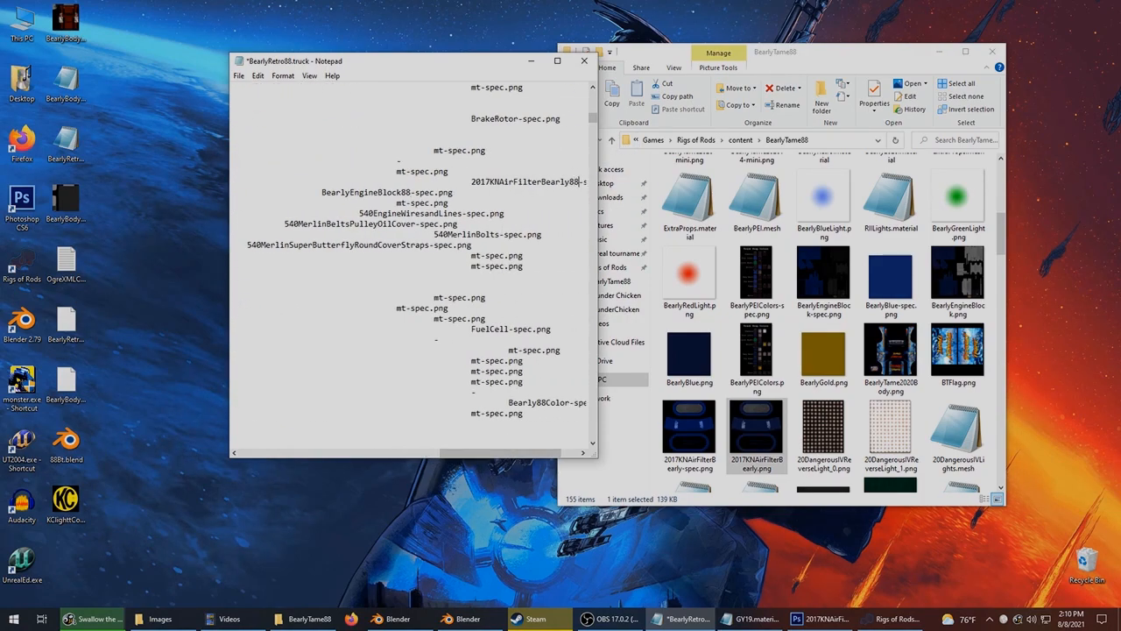
Switch to Rigs of Rods, reload the current vehicle and inspect the recolored truck from the front and side.
left_click(898, 619)
mouse_move(489, 42)
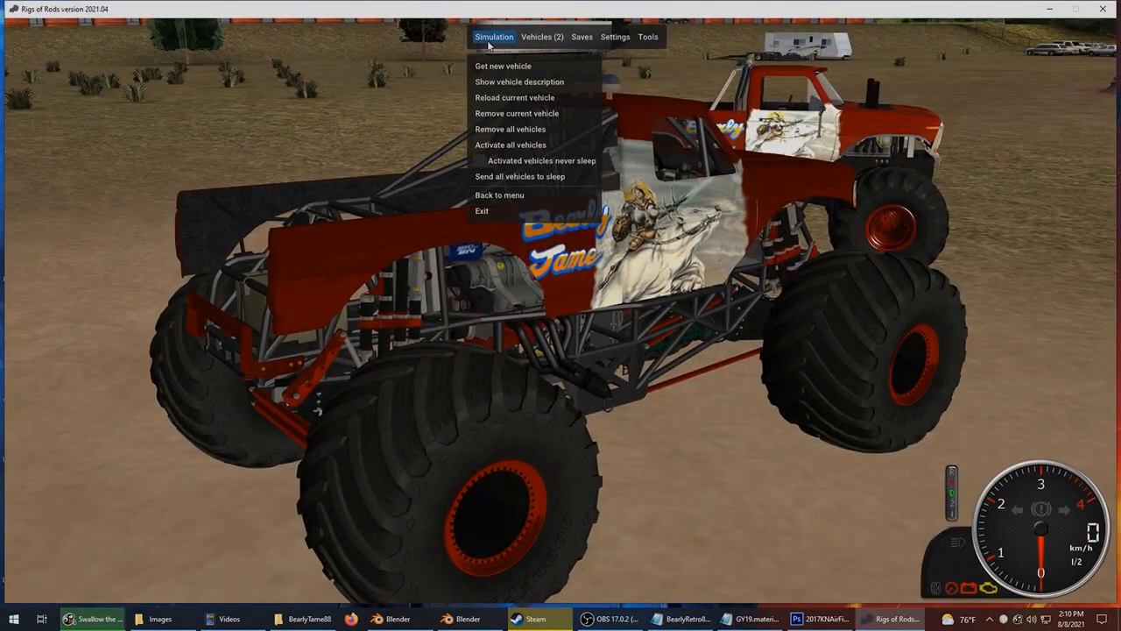
left_click(492, 98)
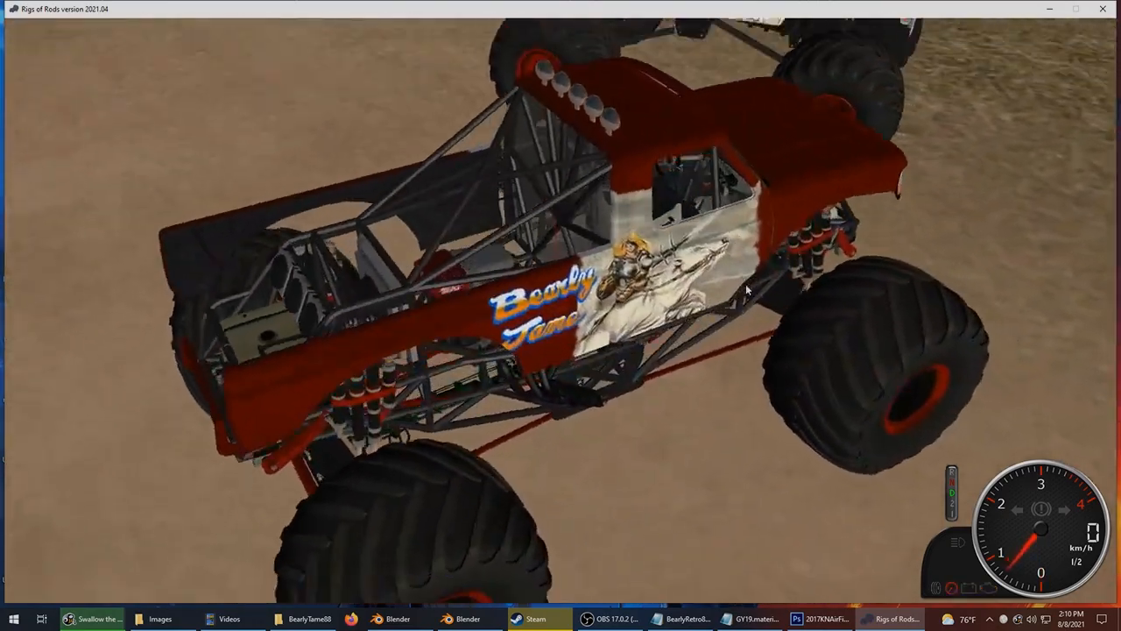
right_click_drag(747, 289, 776, 339)
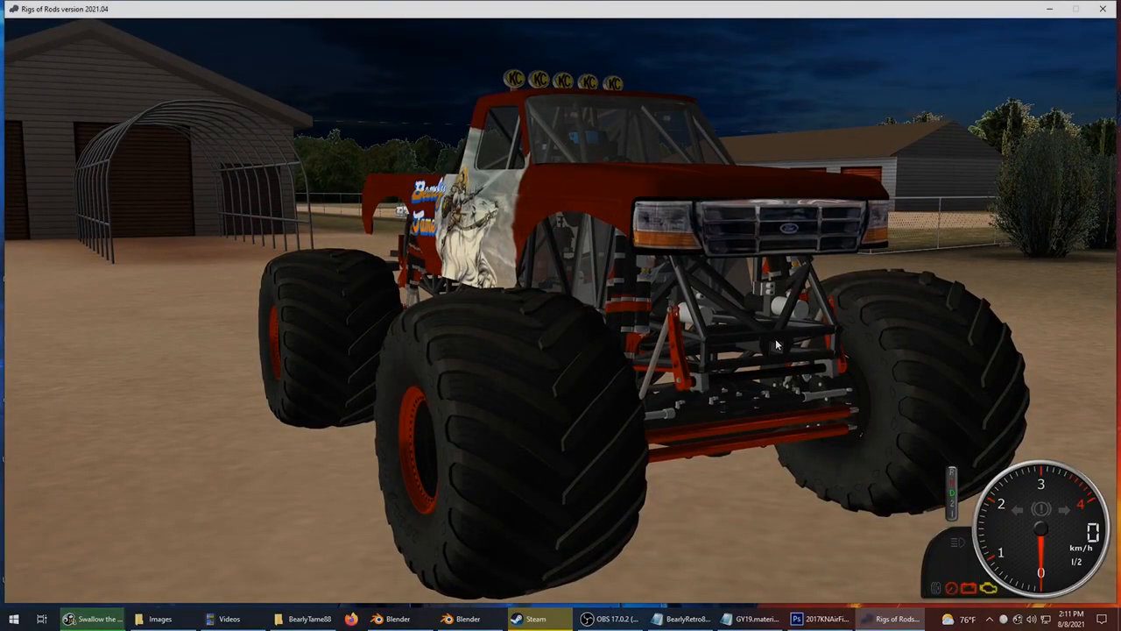
right_click_drag(776, 346, 567, 340)
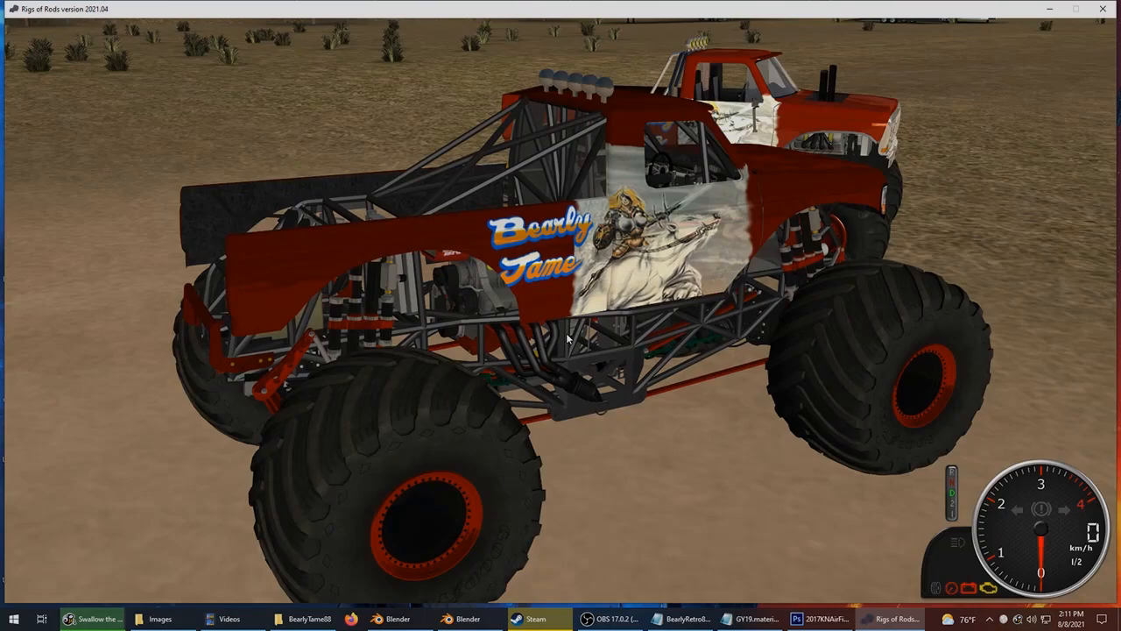
Switch to the open Blender windows to view the 89USA1FRim wheel model.
left_click(410, 620)
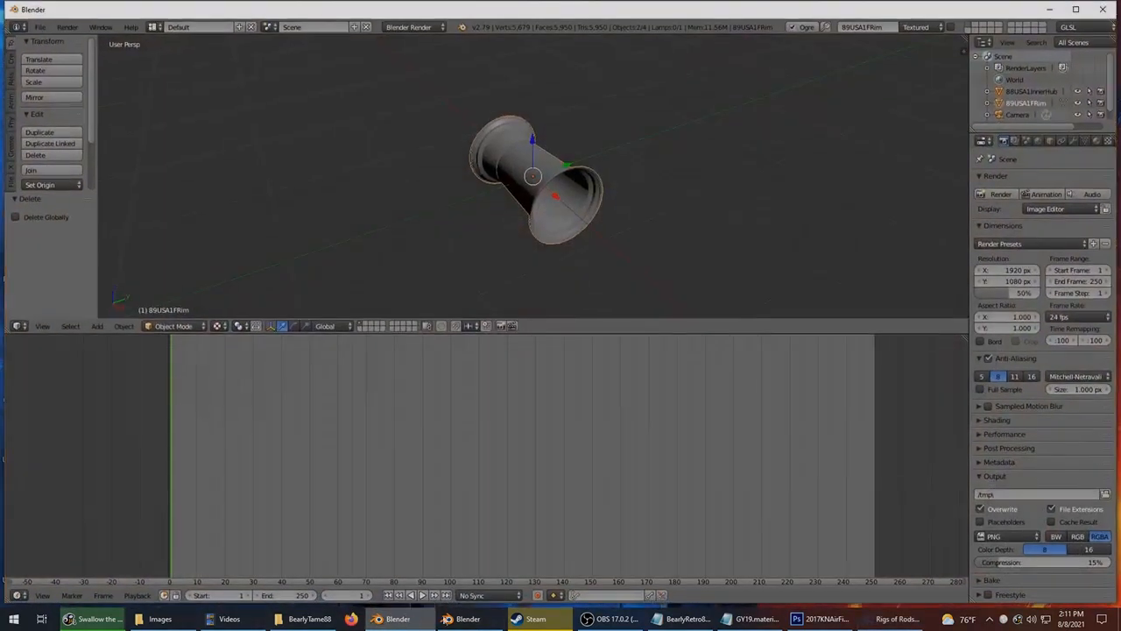
left_click(462, 619)
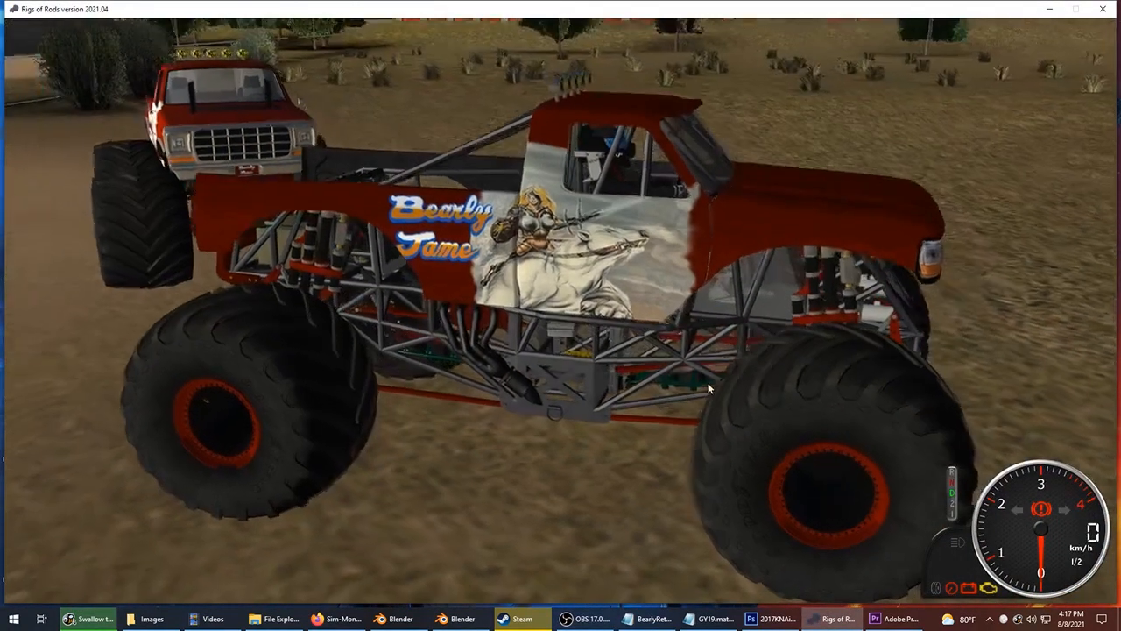
In Rigs of Rods, change to a chase view behind the truck and drive it forward while steering left.
right_click_drag(709, 385, 538, 360)
key("c")
key("c")
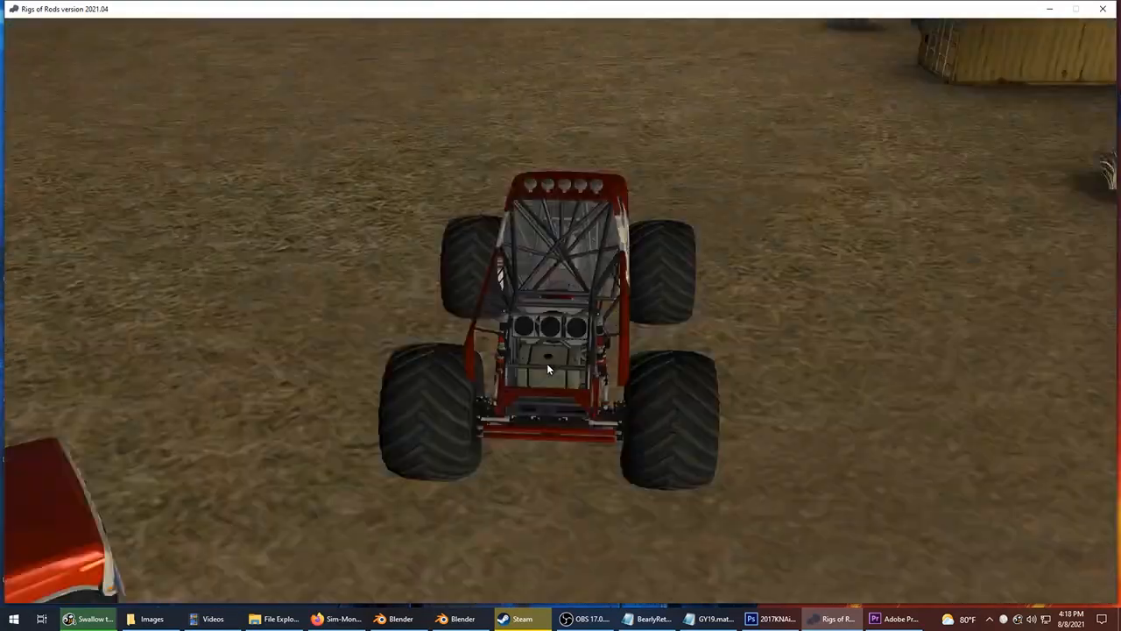
key("Up")
key("Left")
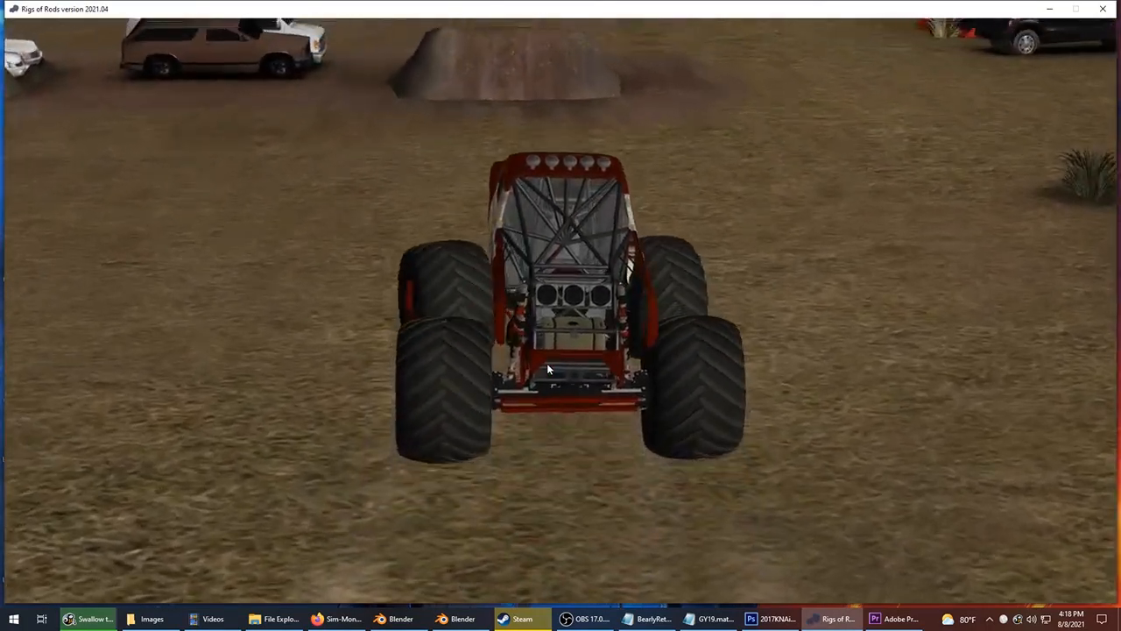